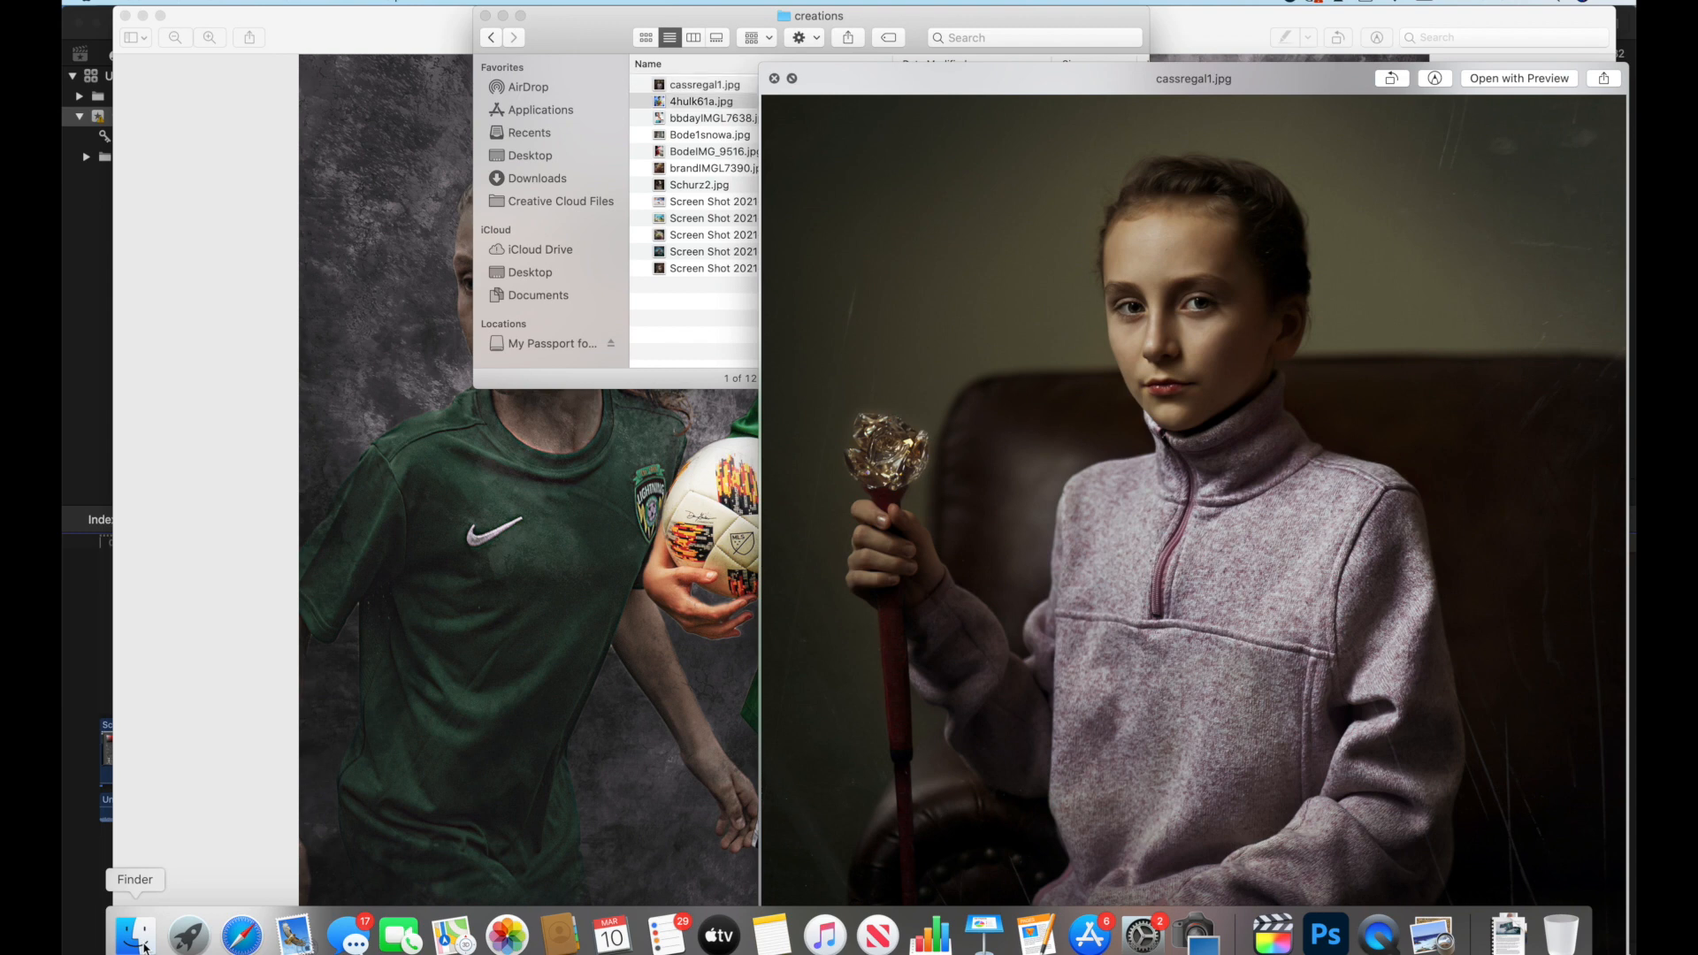
Step: Preview the example composite images in the creations folder one after another
drag(1017, 84, 785, 5)
key(Down)
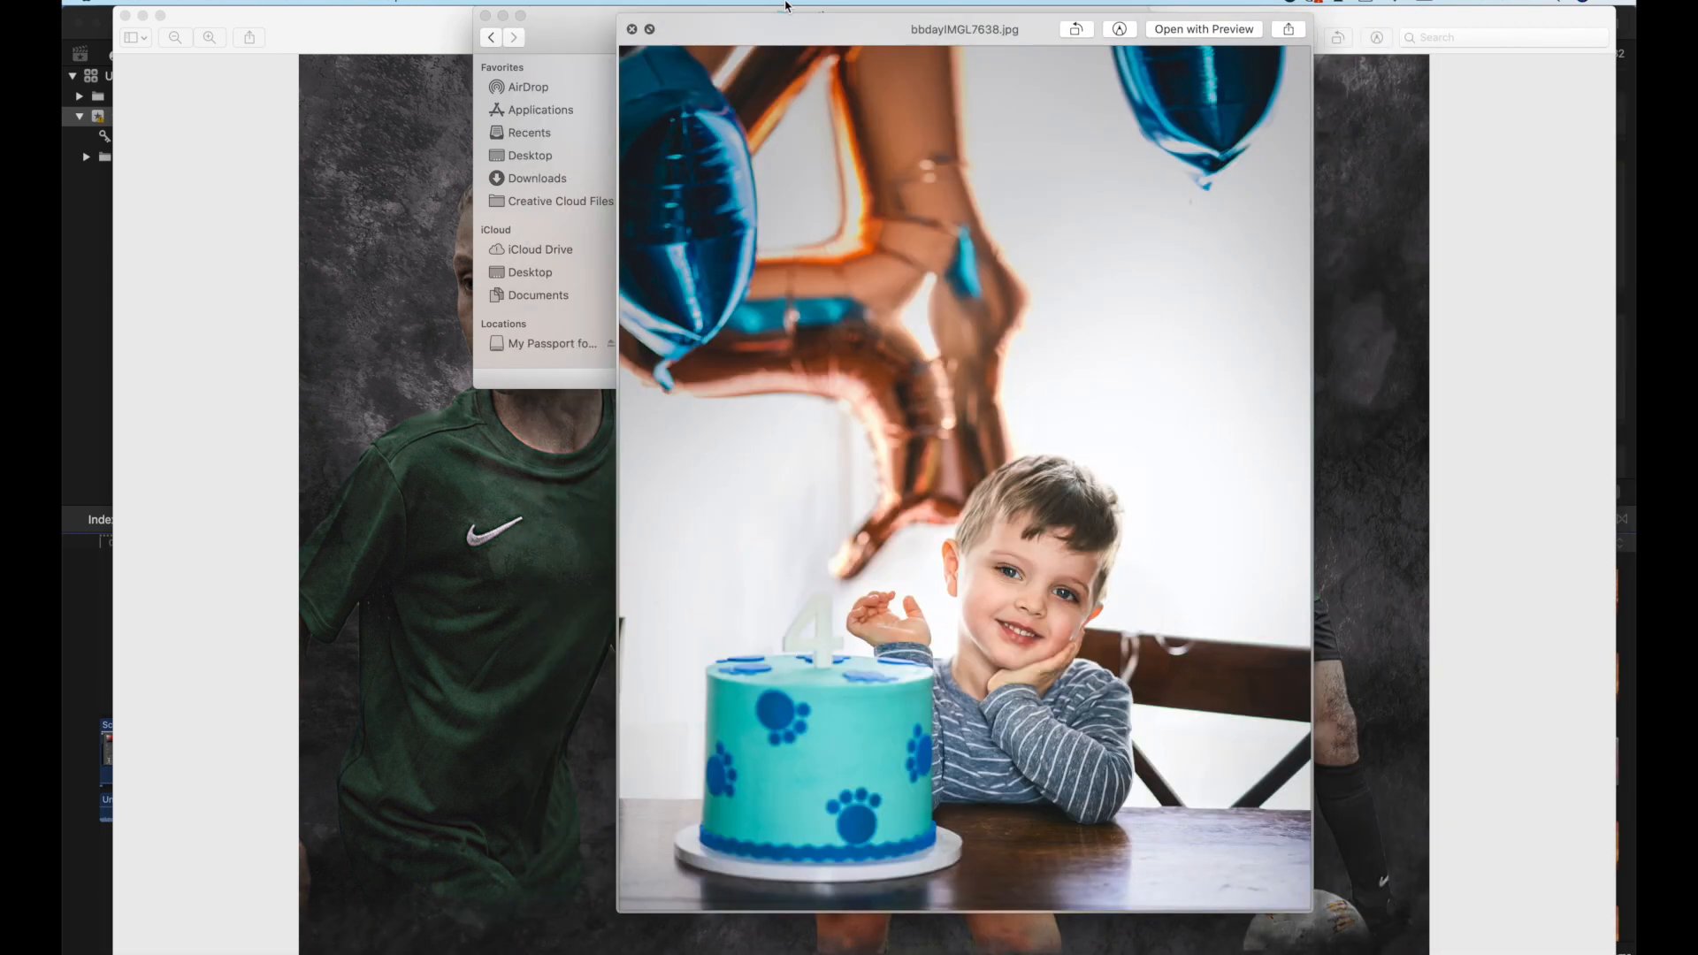
key(Down)
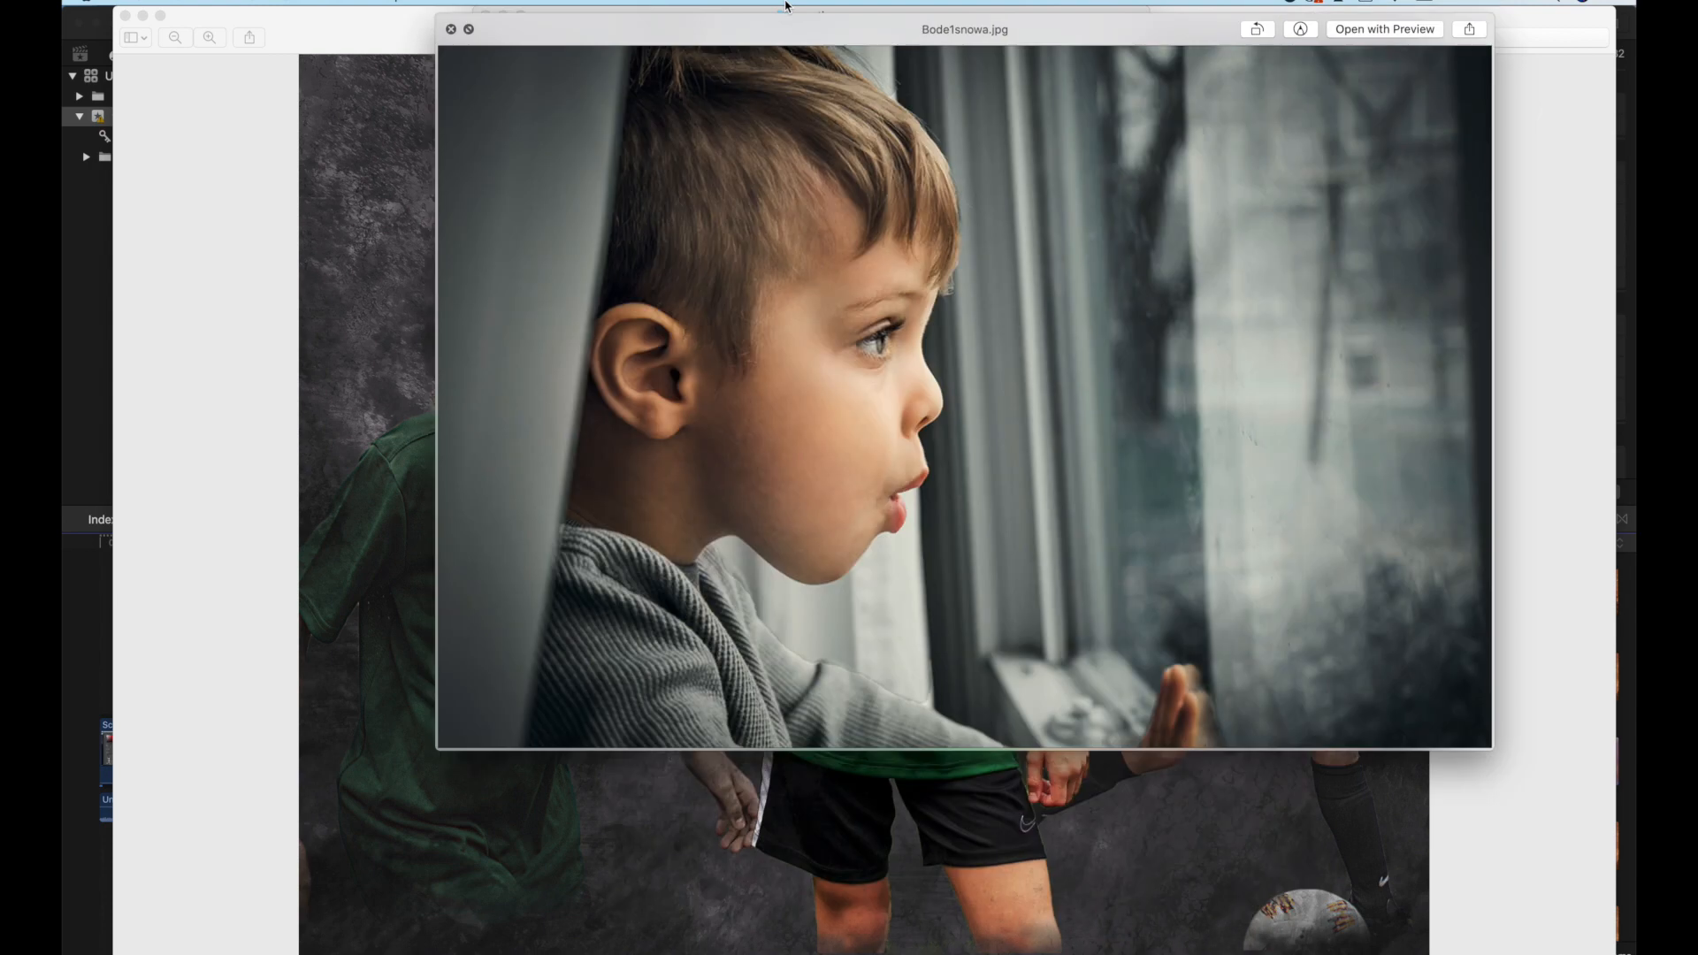
key(Down)
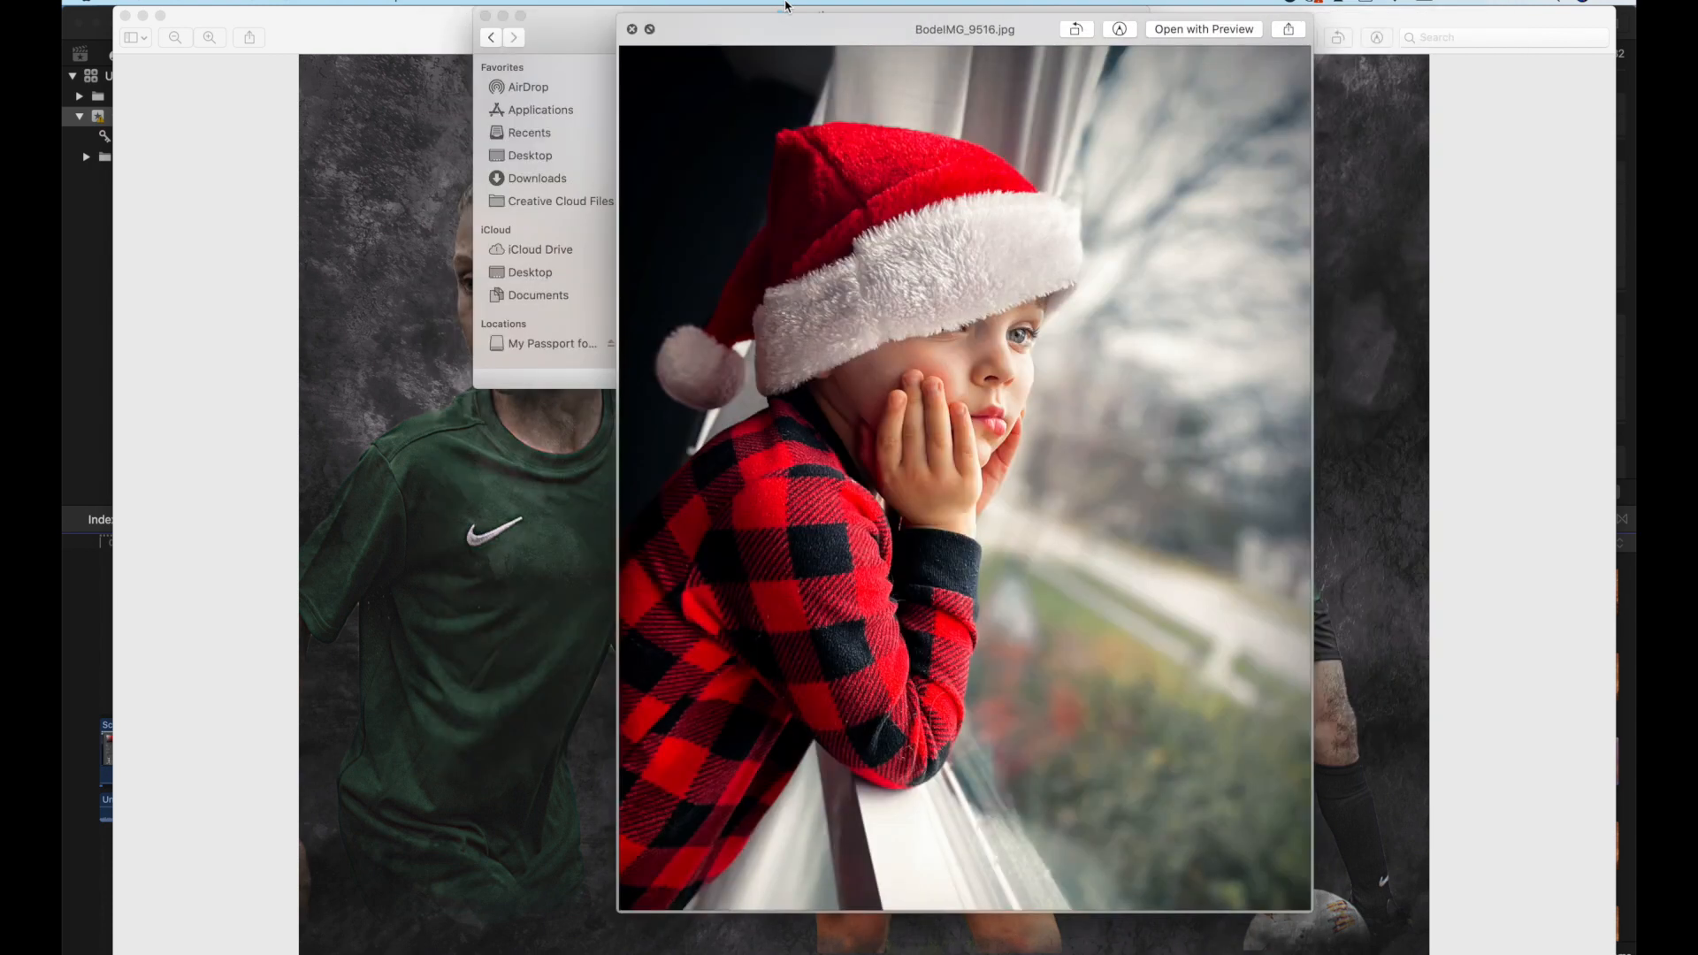
key(Down)
key(Down)
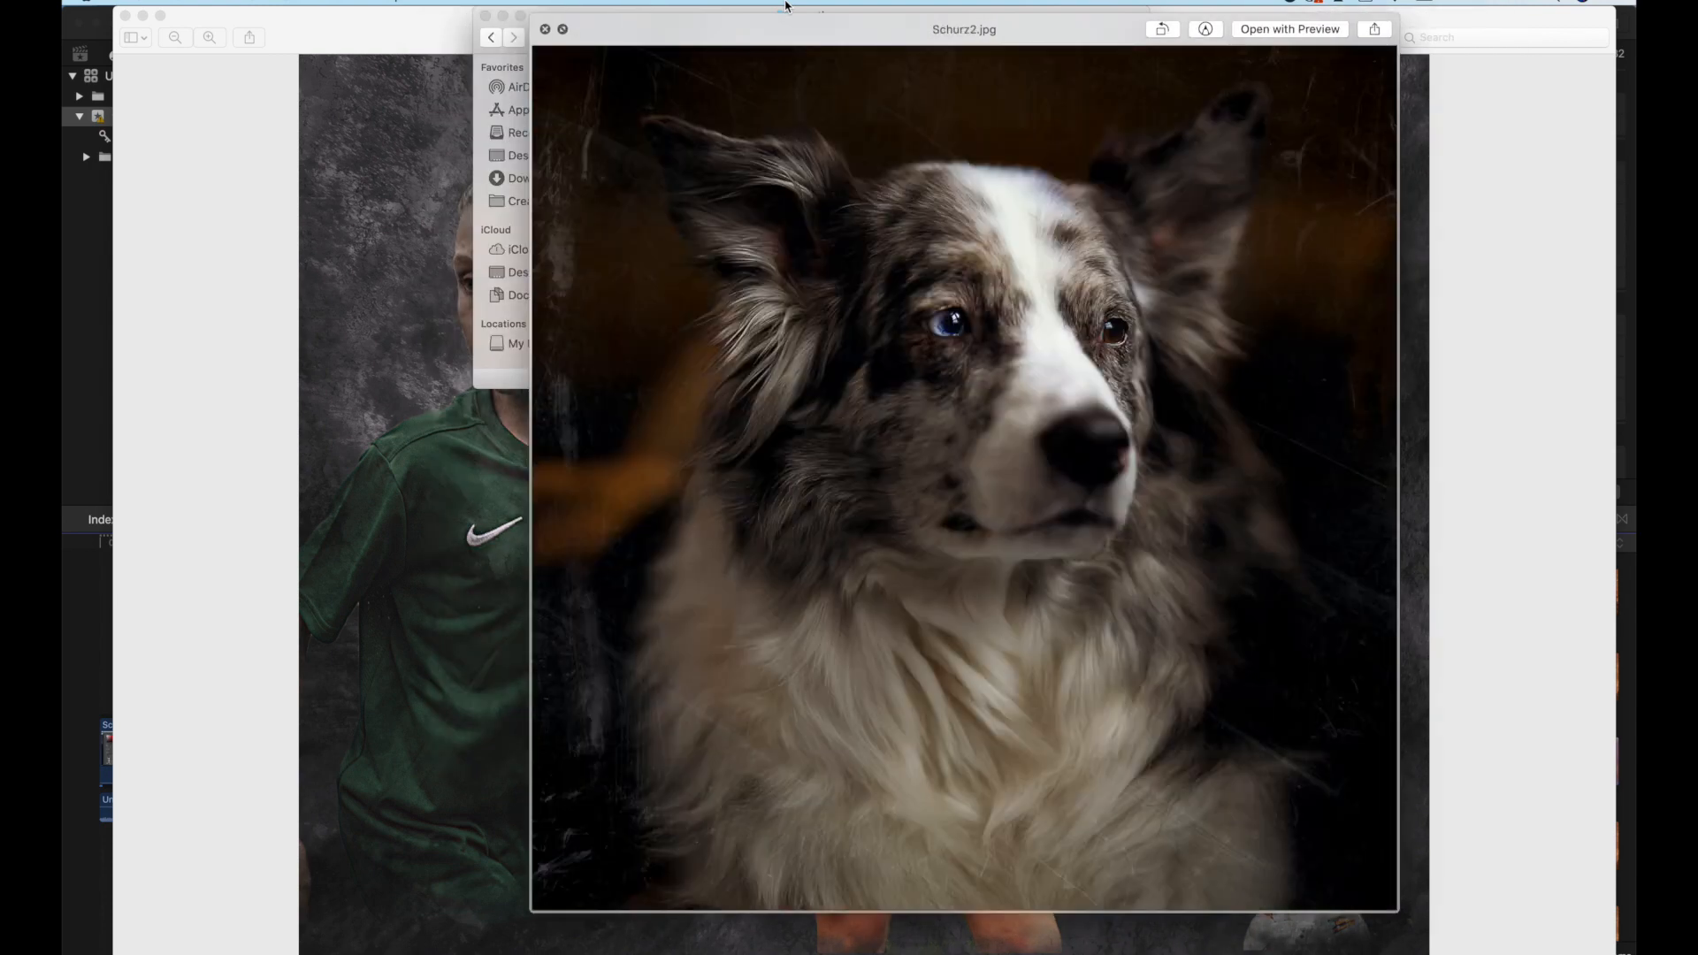
key(Down)
key(Down)
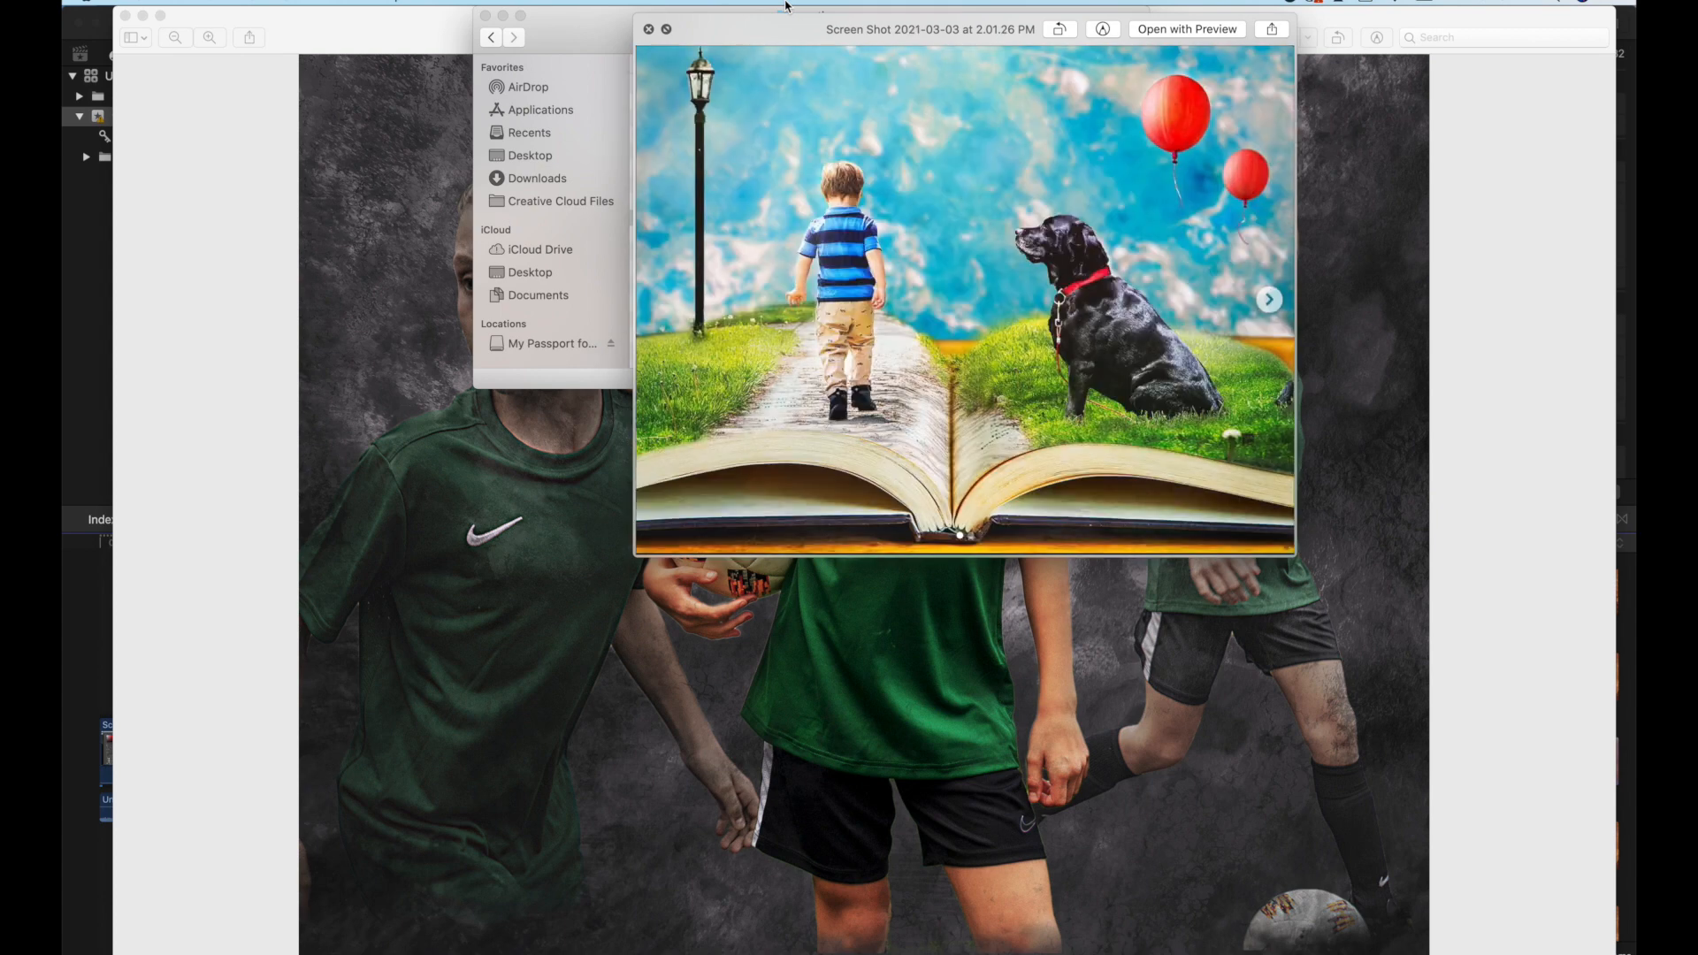
key(Down)
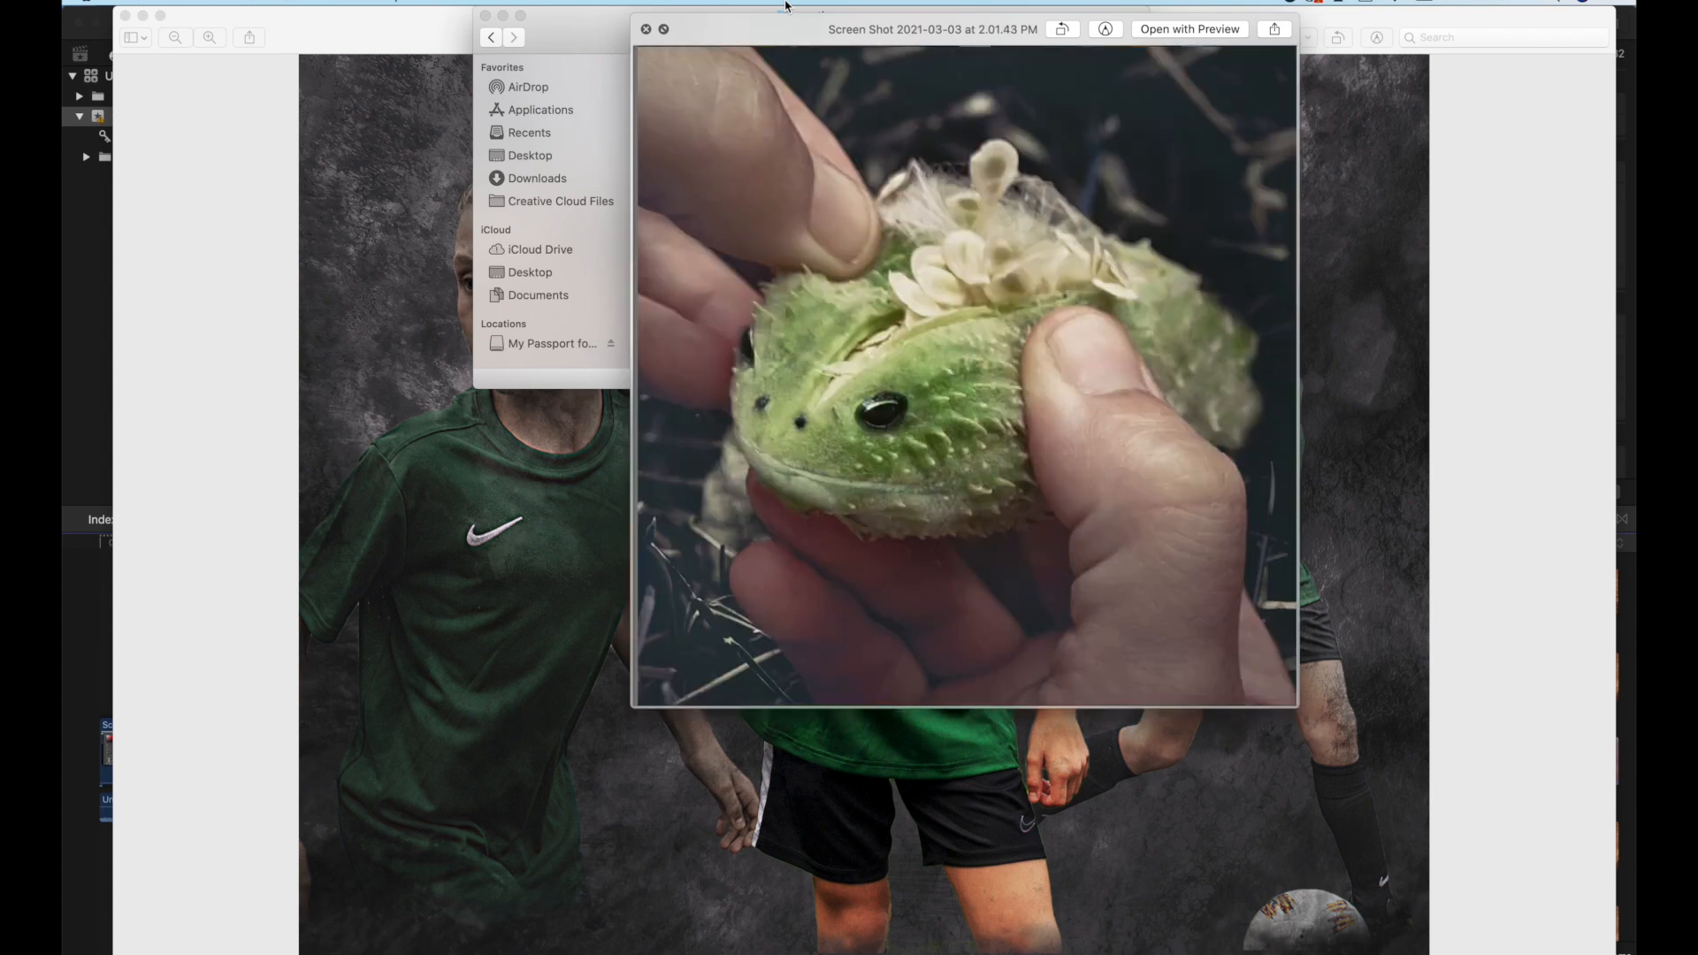
key(Down)
key(Down)
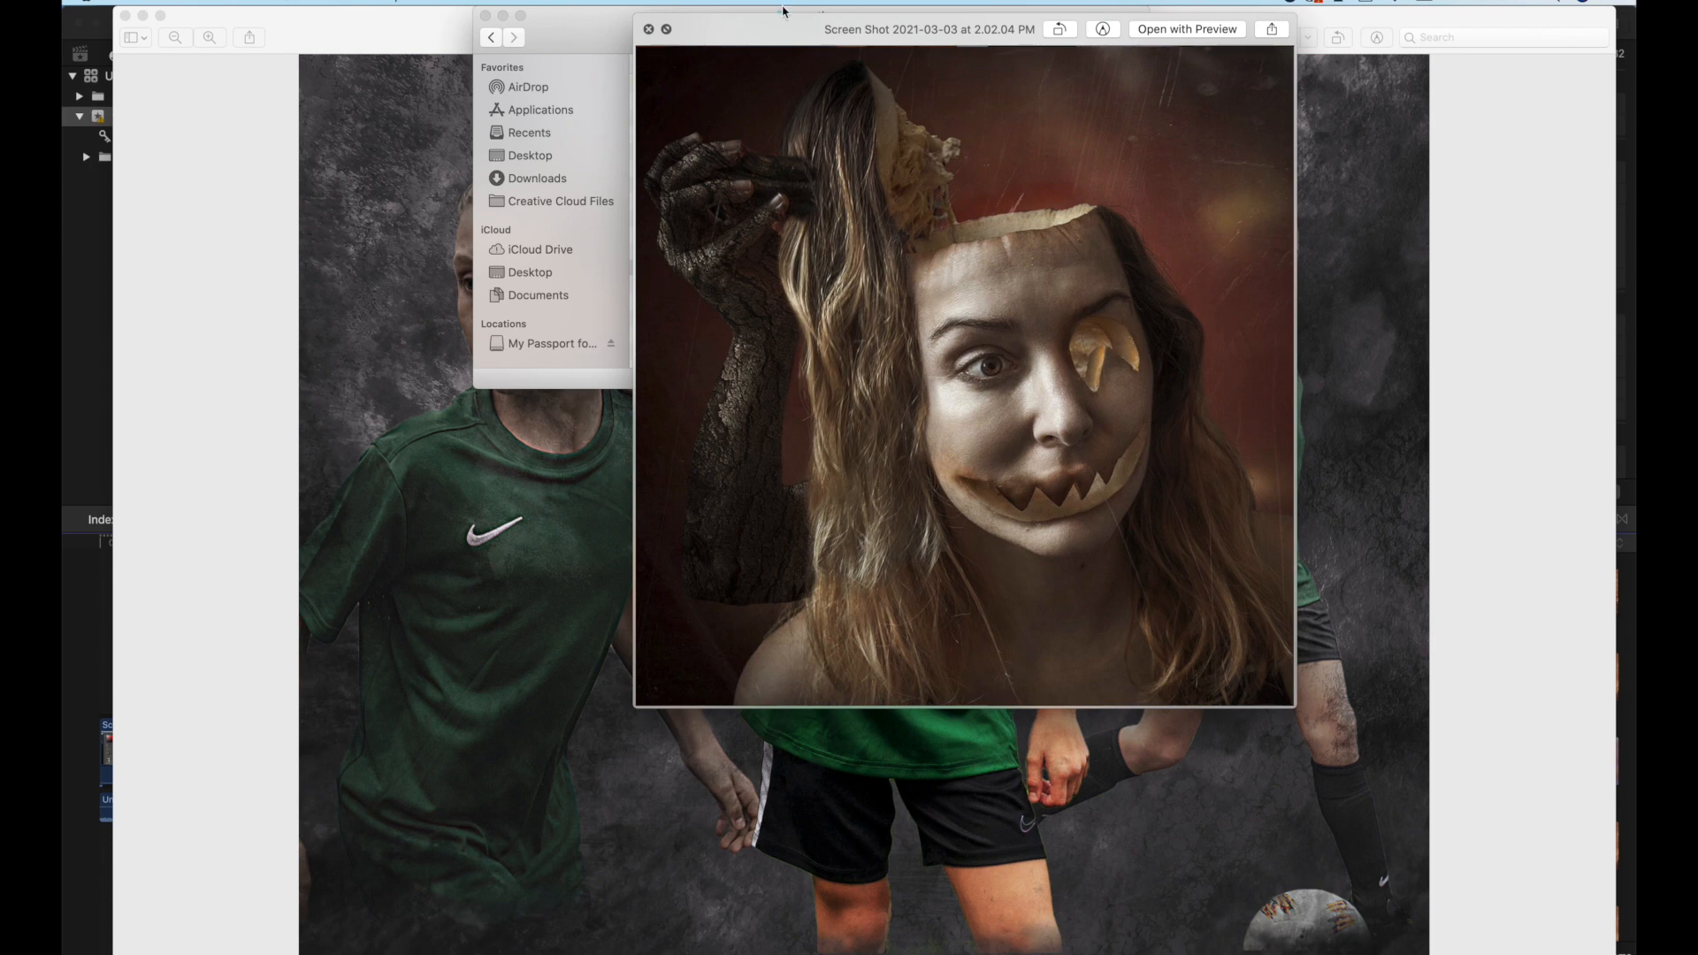
Step: Switch to Photoshop and look through the open source photos from 5I8A4415.CR3 to 5I8A4444.CR3
click(255, 322)
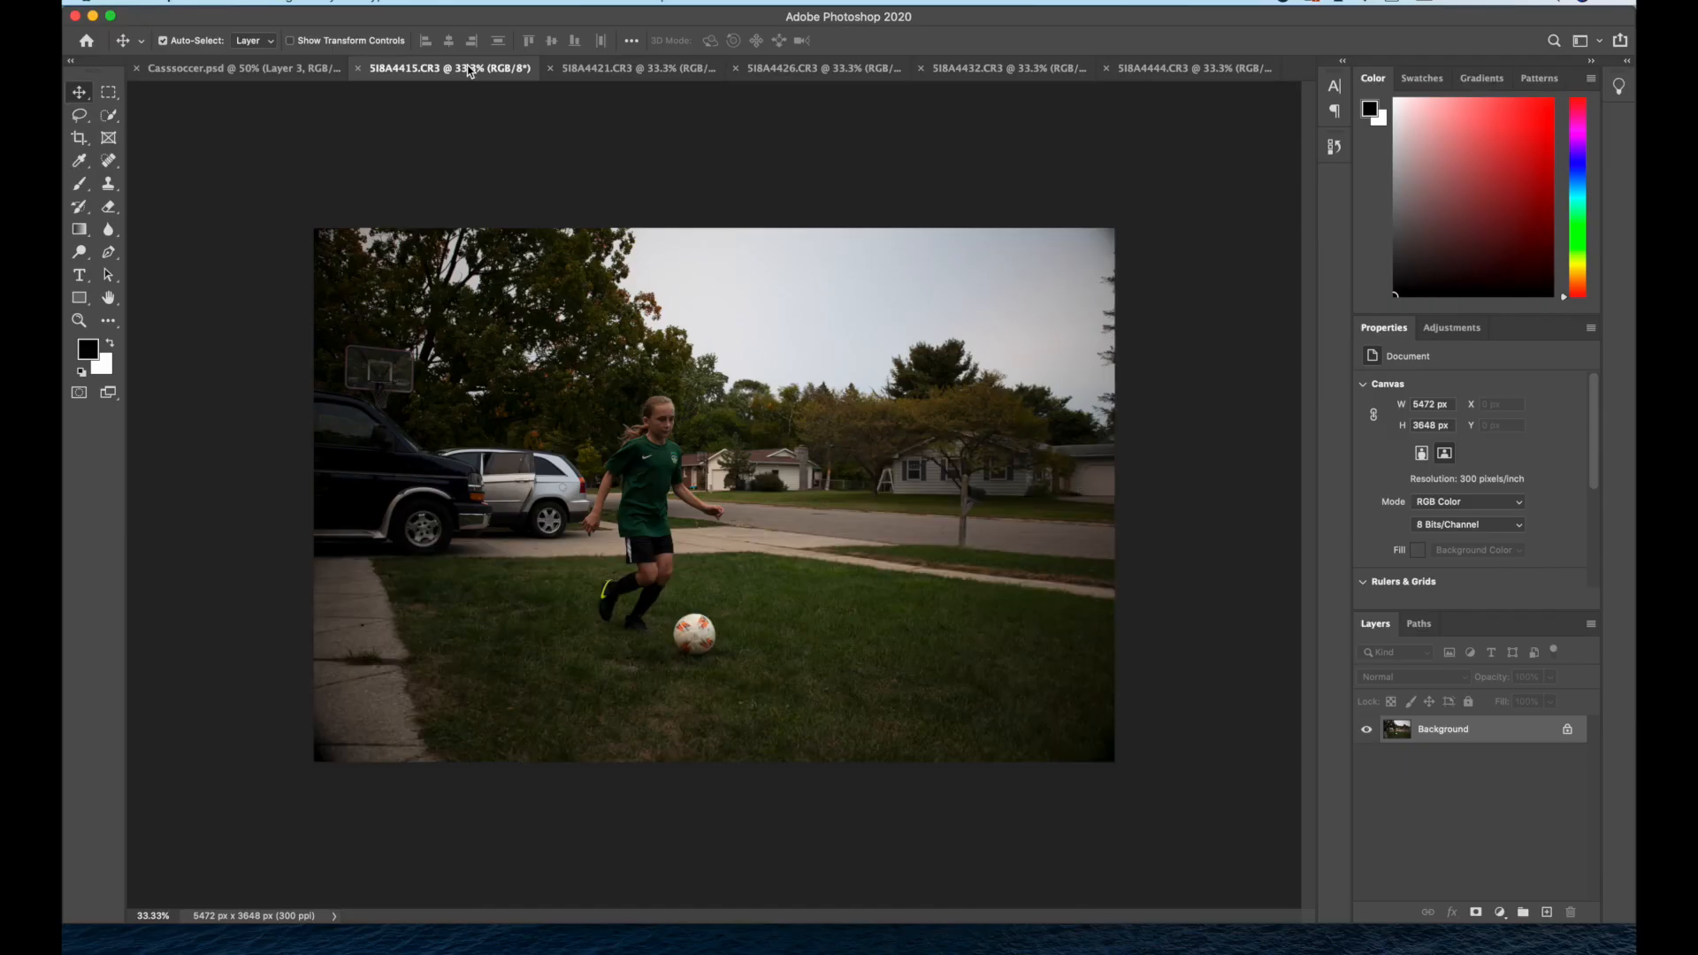
click(701, 75)
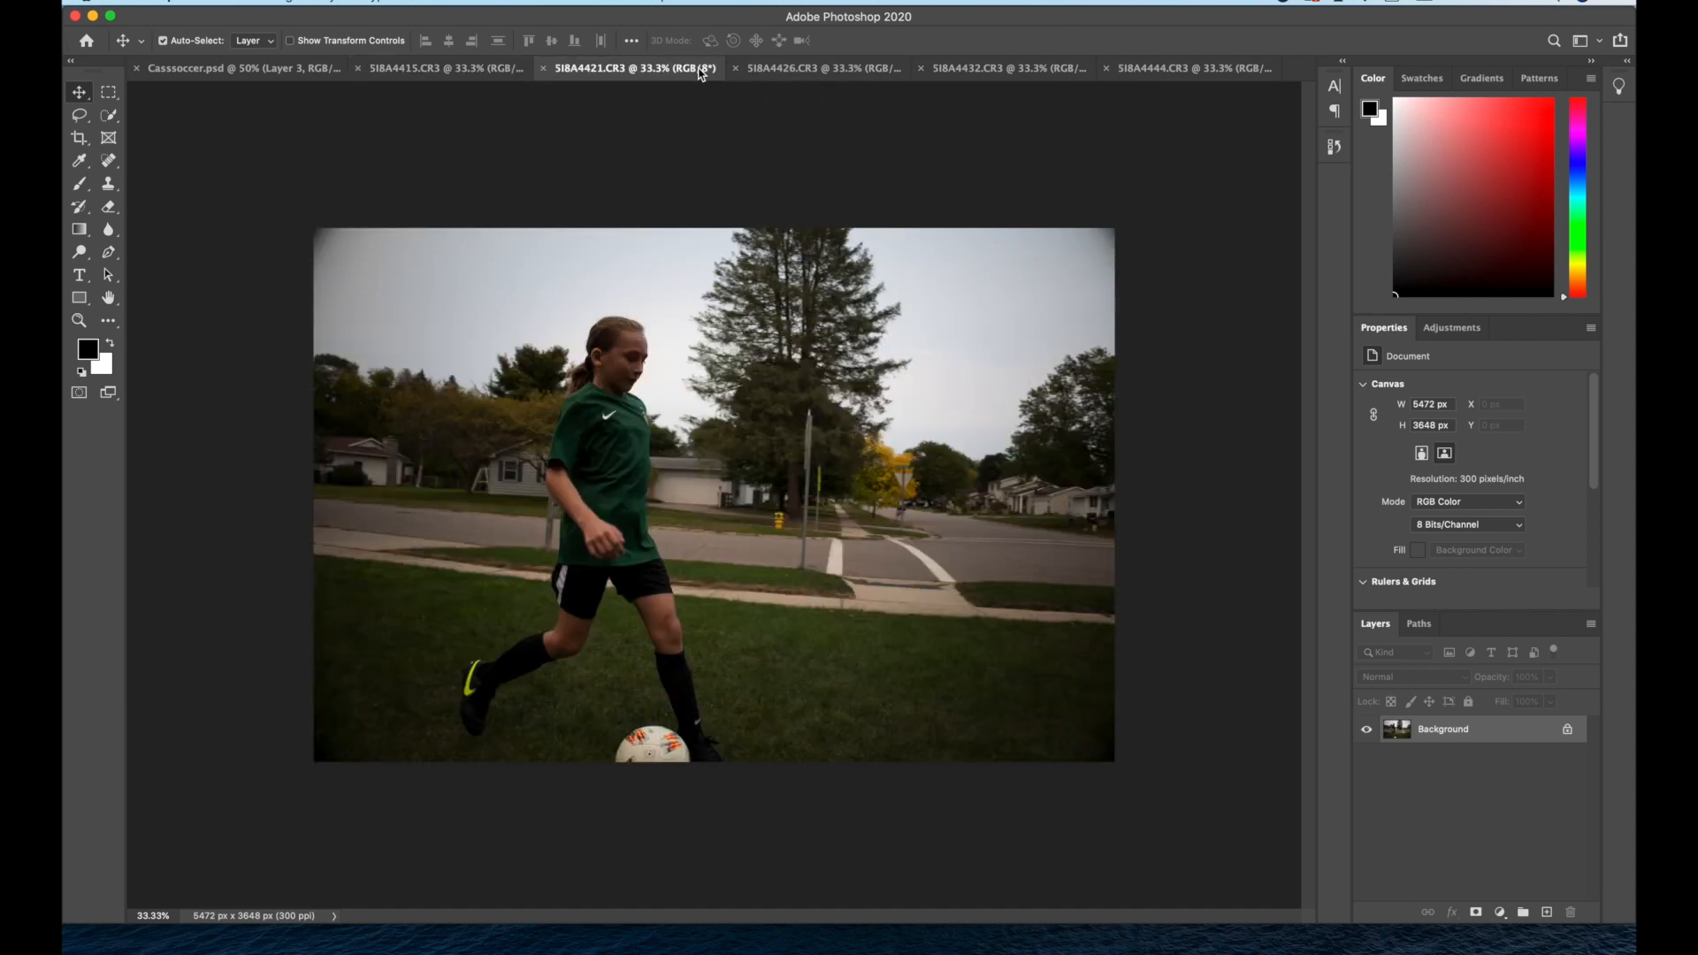
click(865, 71)
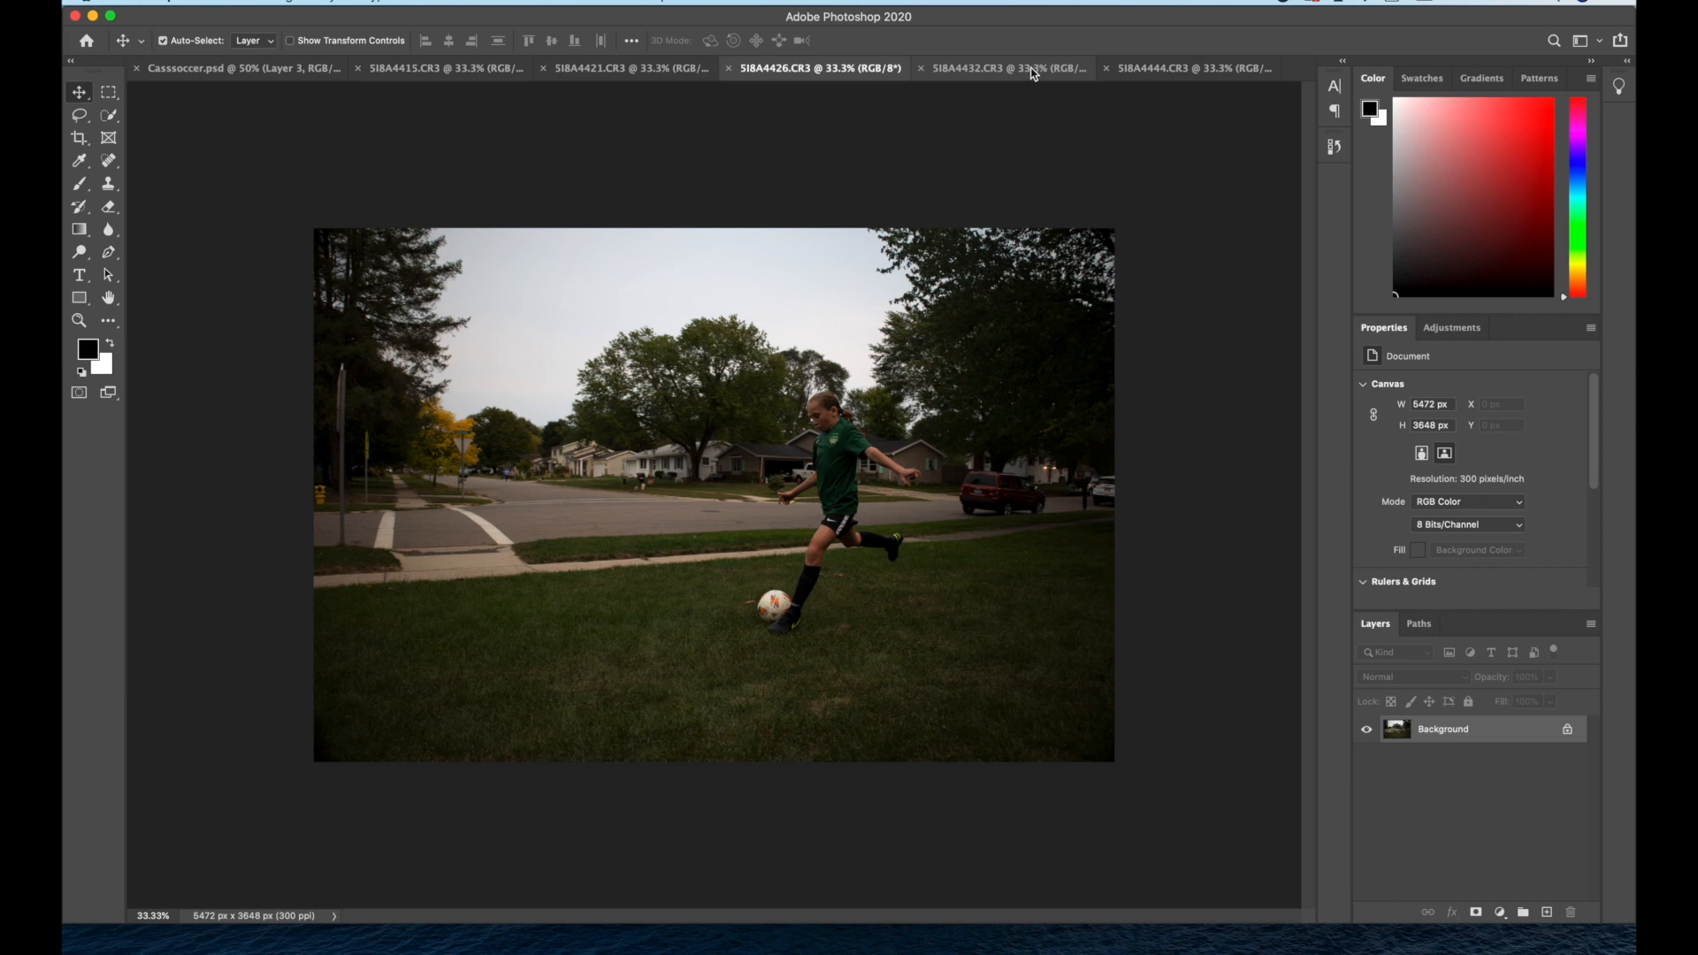
click(1034, 74)
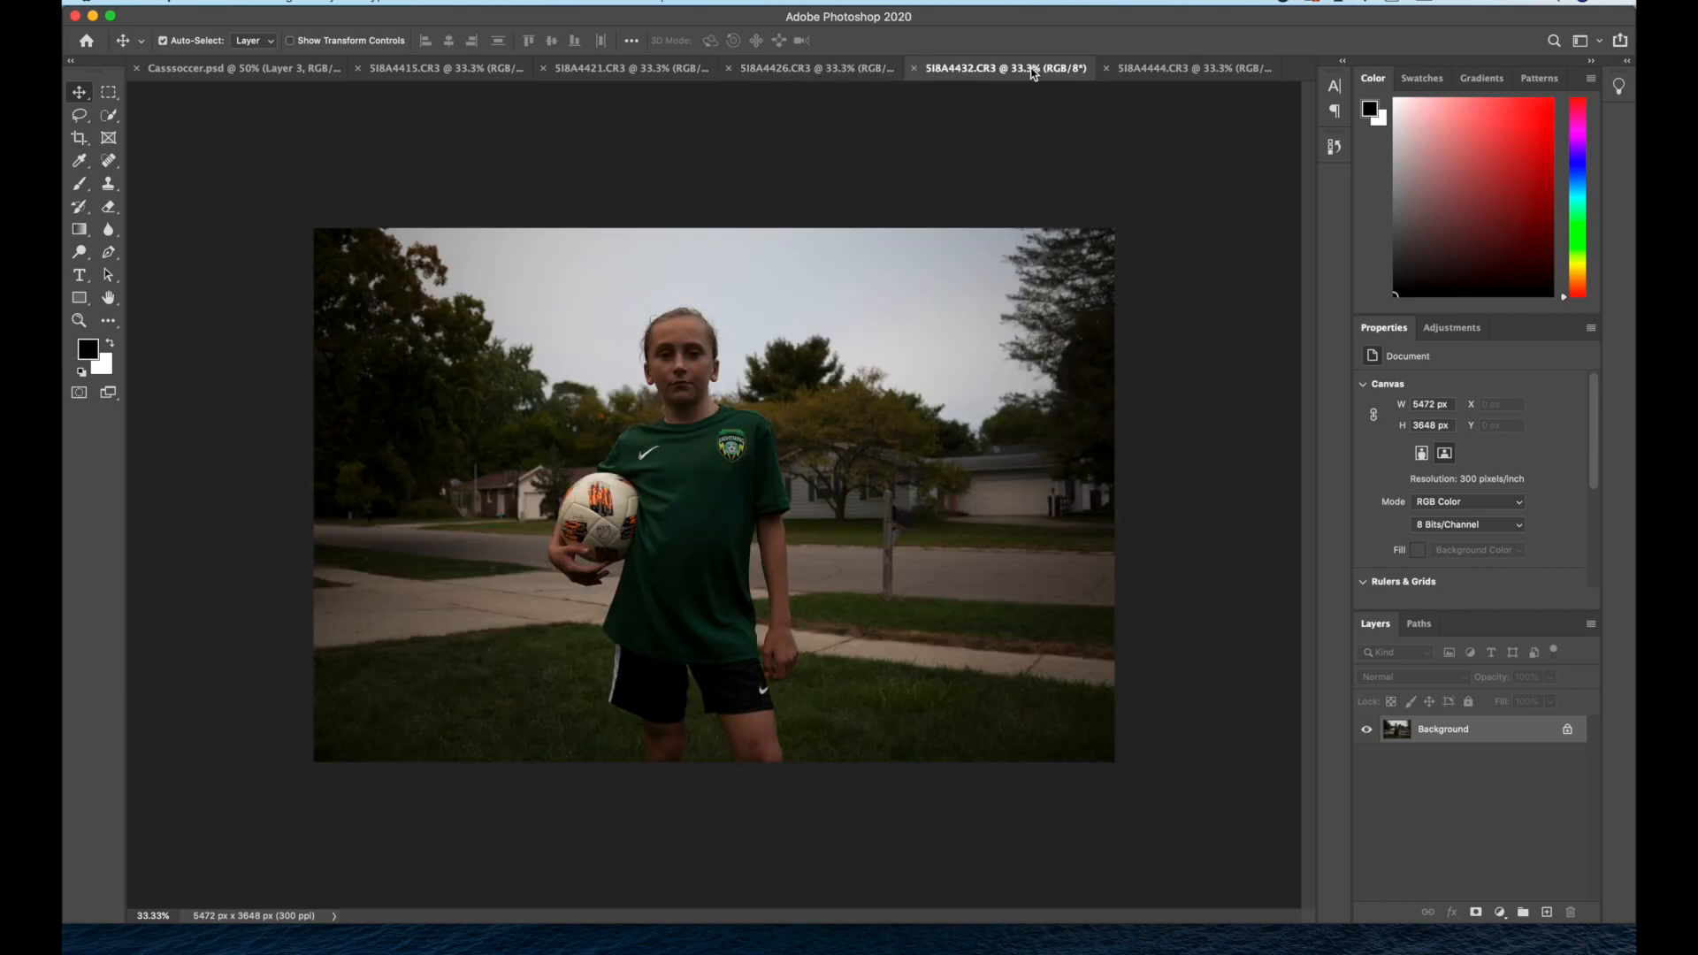
click(1166, 77)
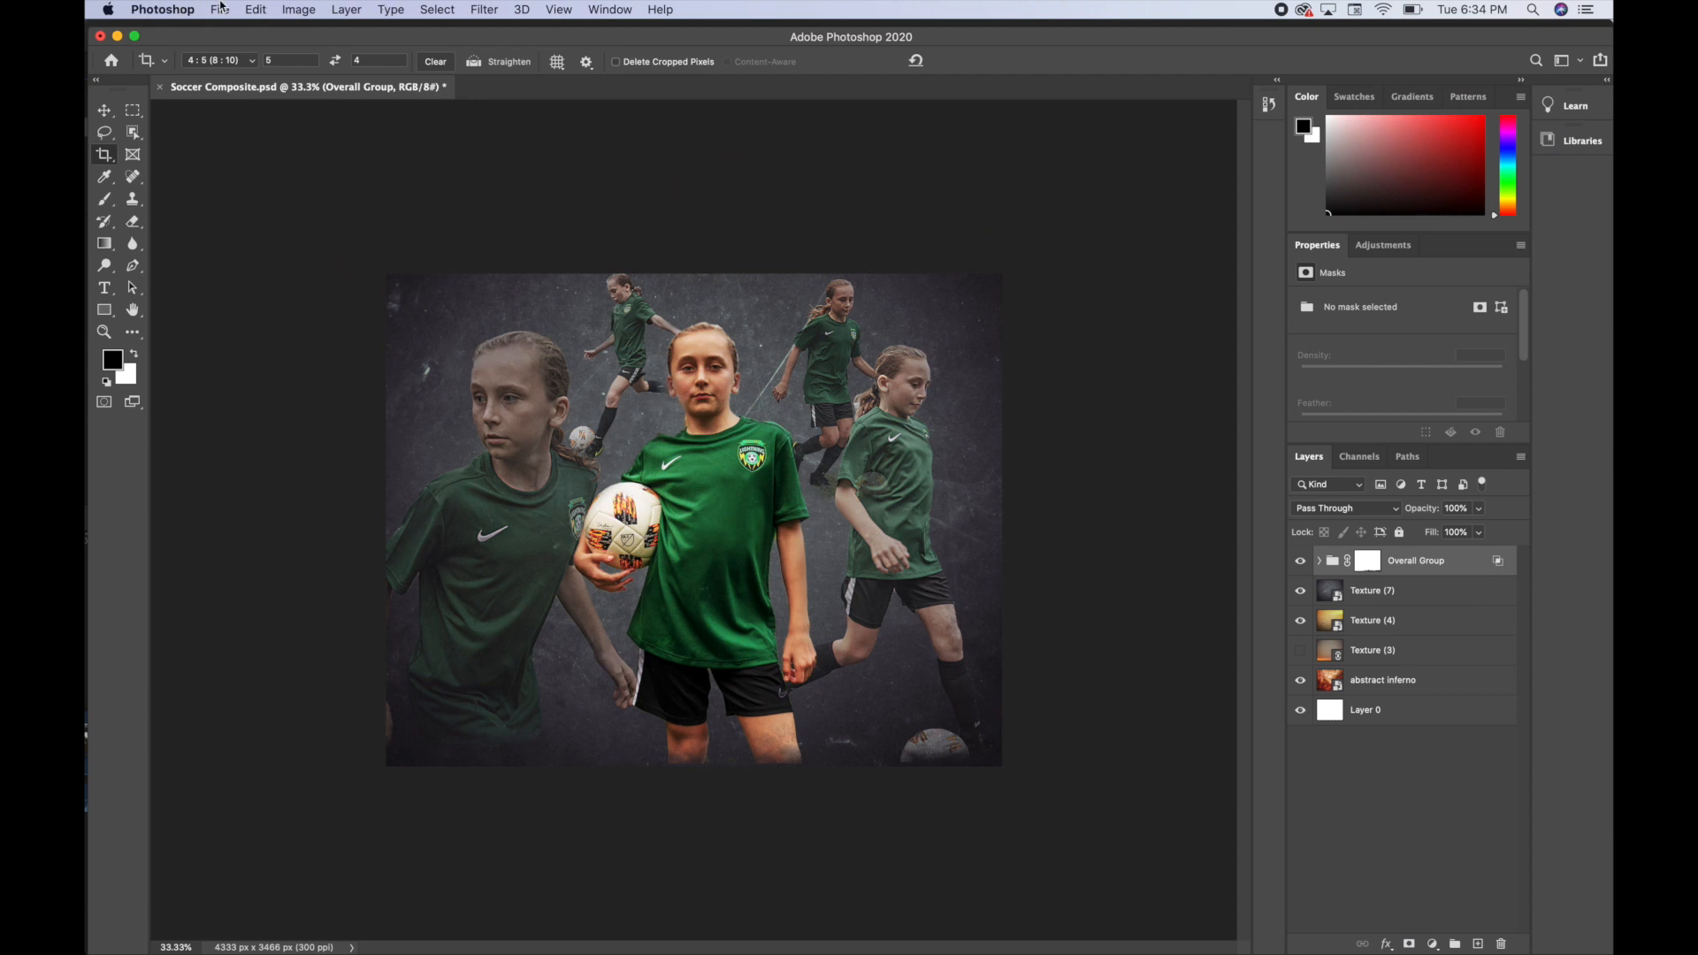
Step: Start a new document and choose the Landscape, 10 x 8 photo preset
click(219, 10)
click(275, 34)
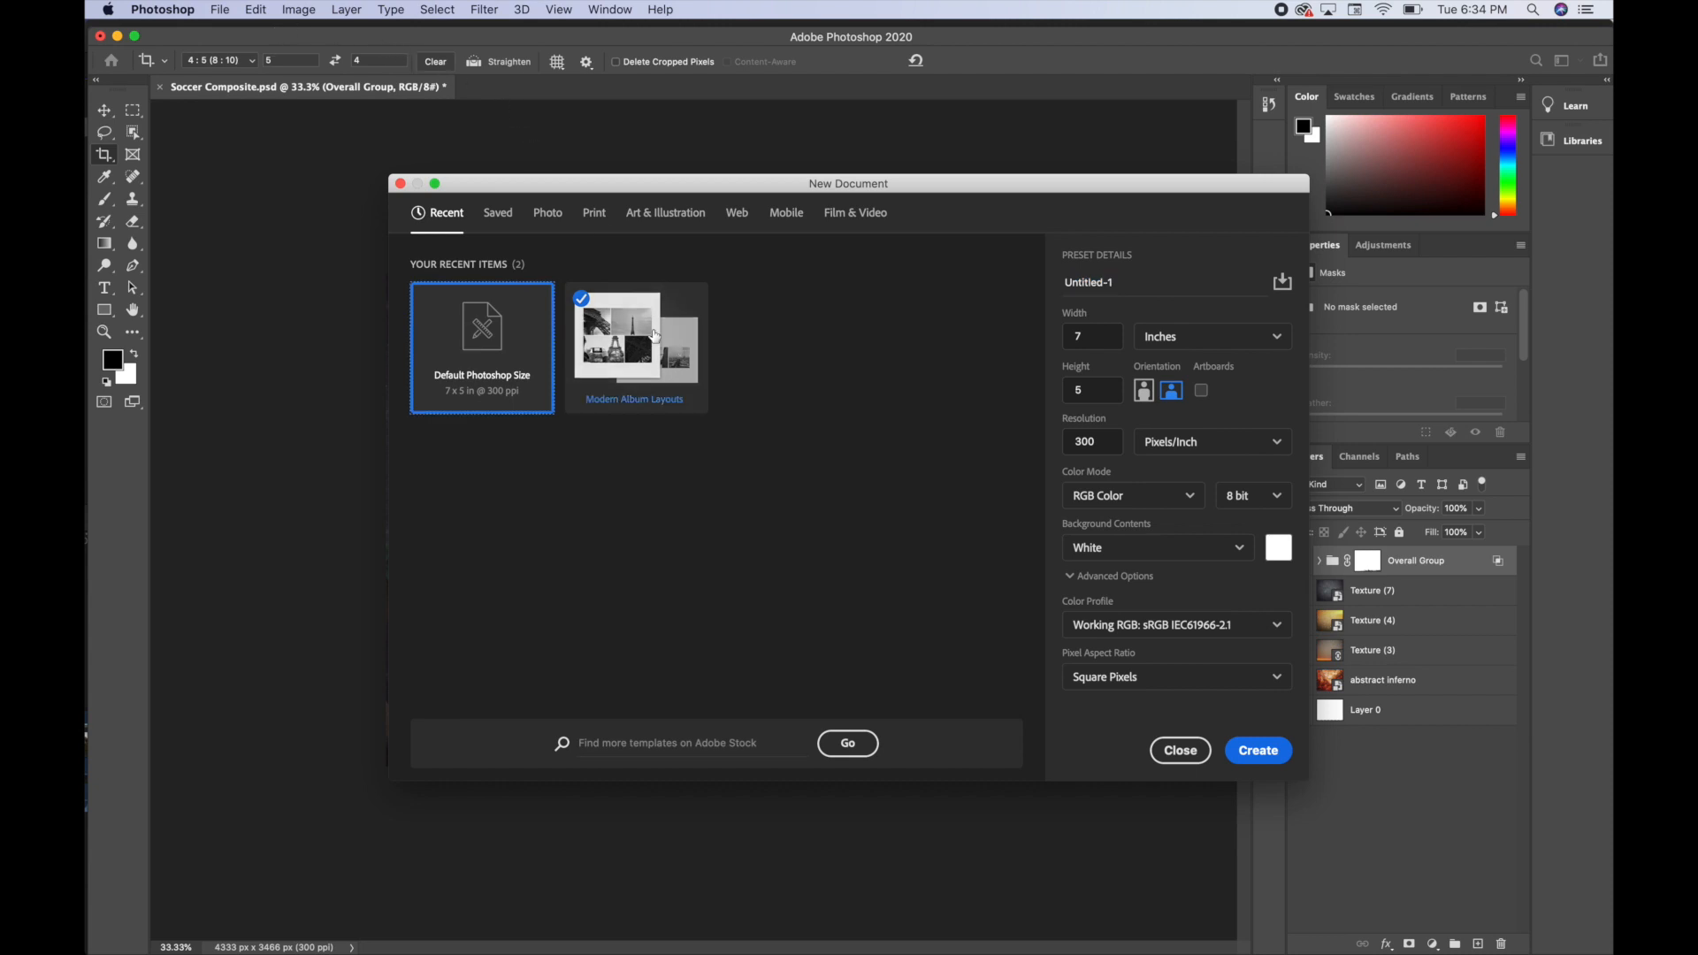
click(548, 212)
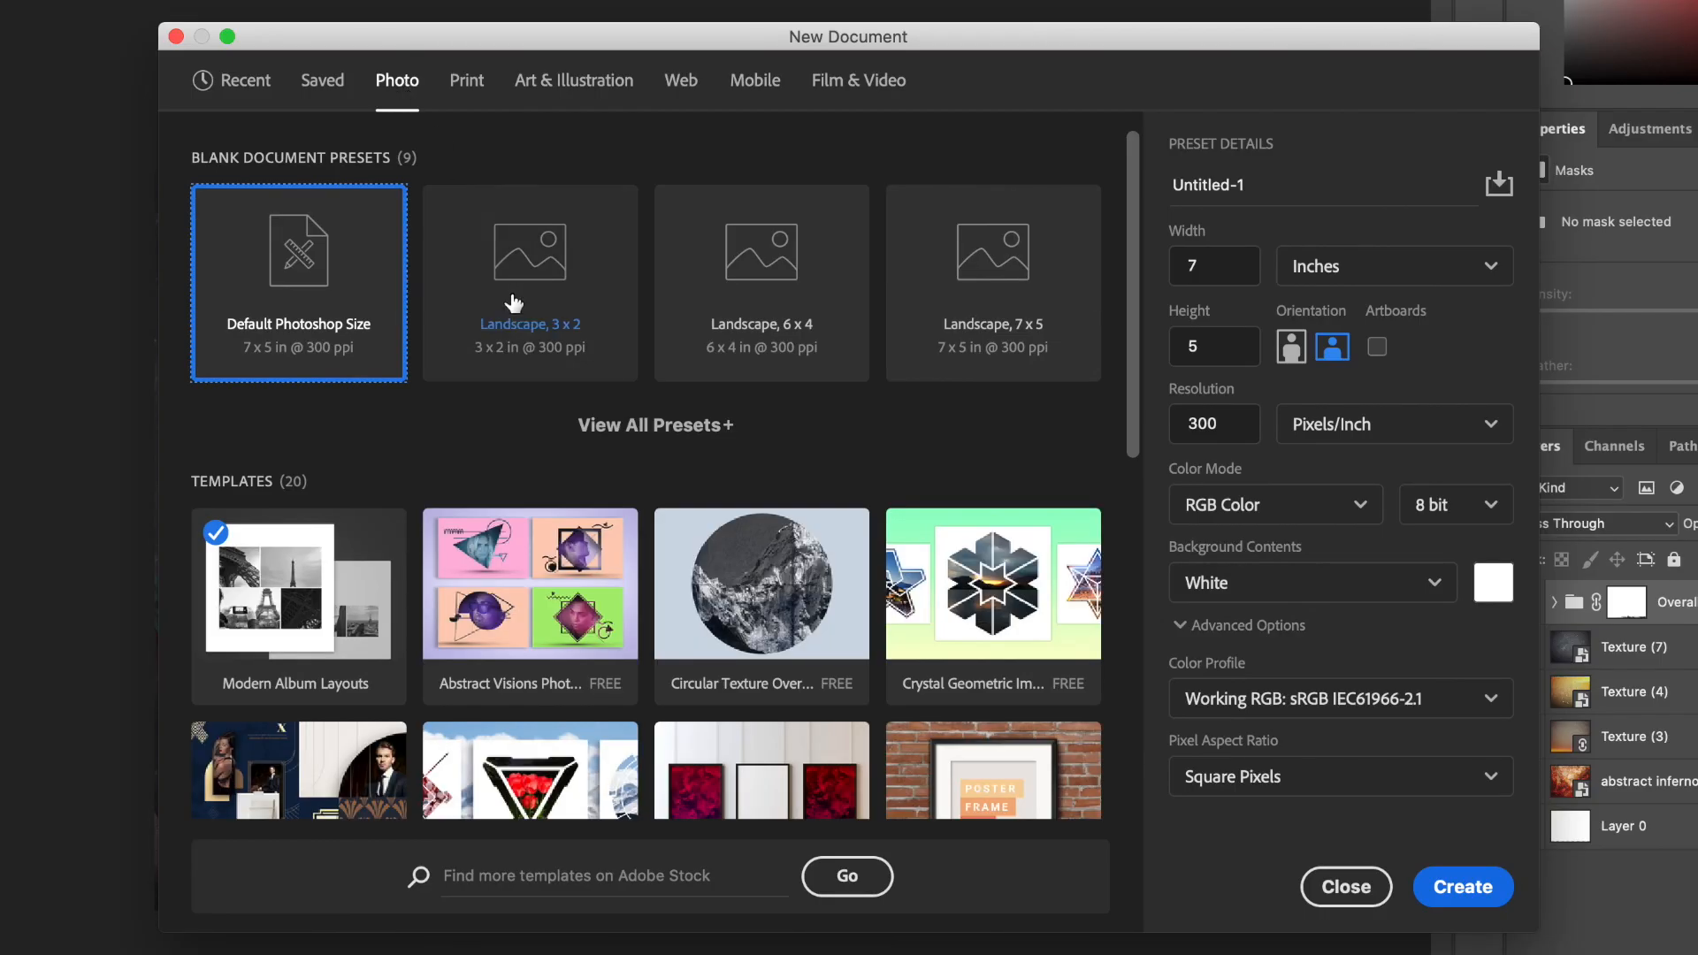
click(708, 432)
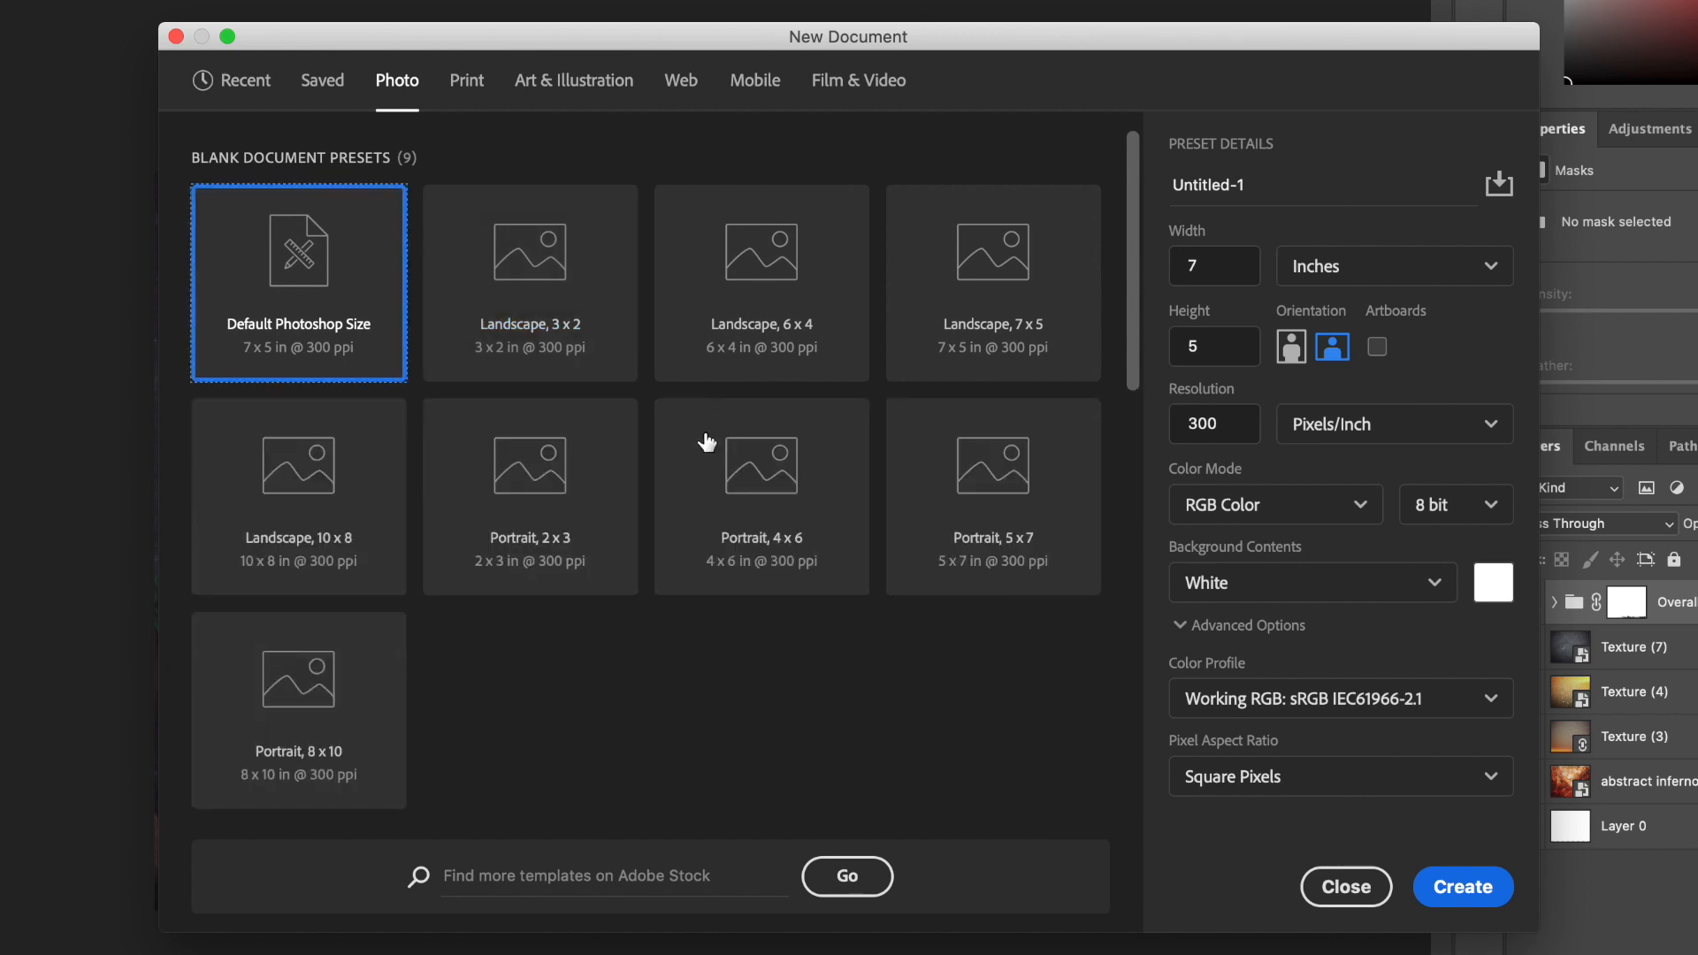
click(333, 525)
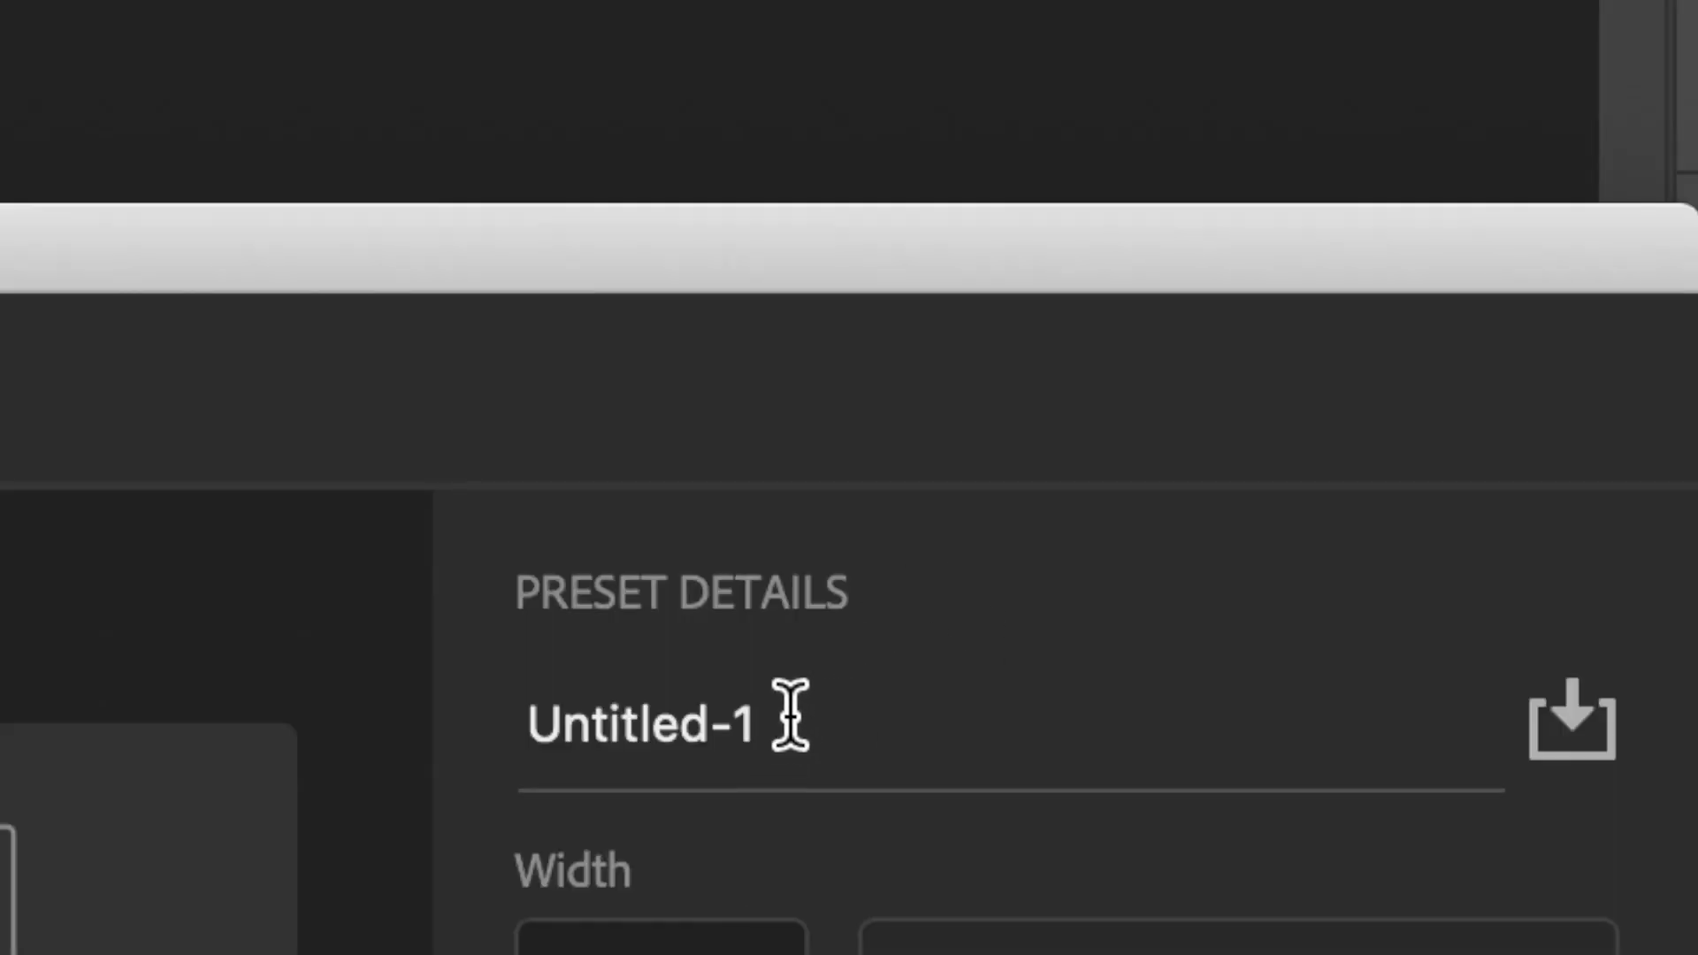
Step: Name the new document Soccer Composite and create it
drag(1215, 99, 973, 50)
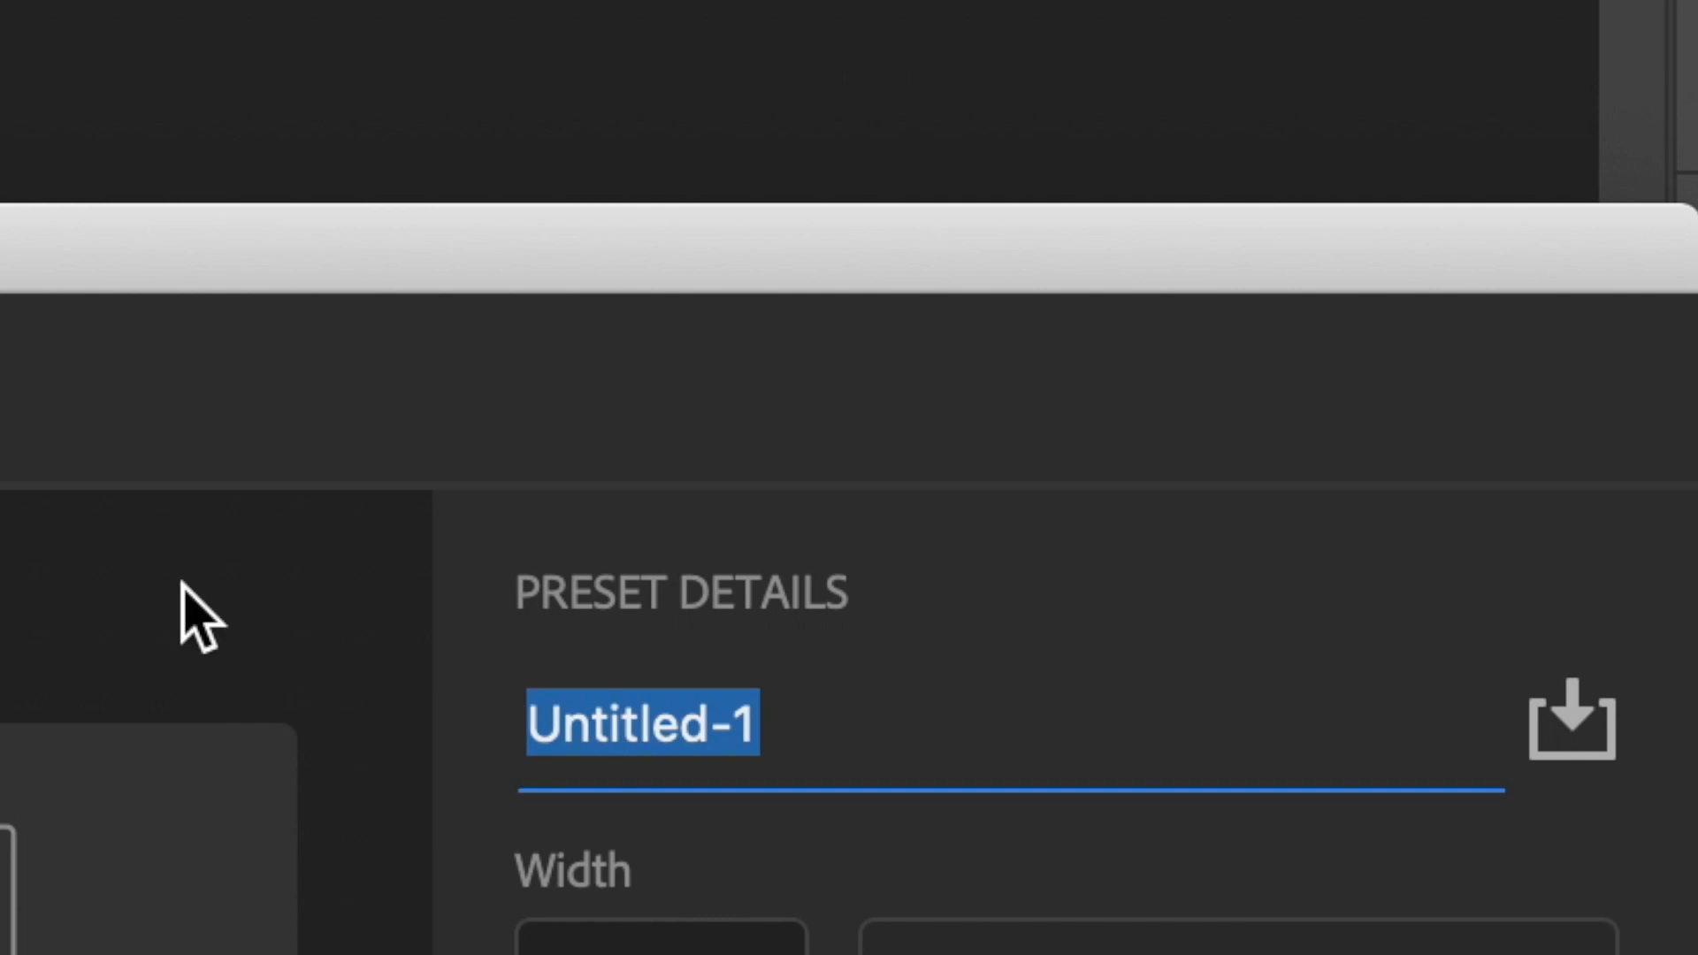
text(Soccer Com)
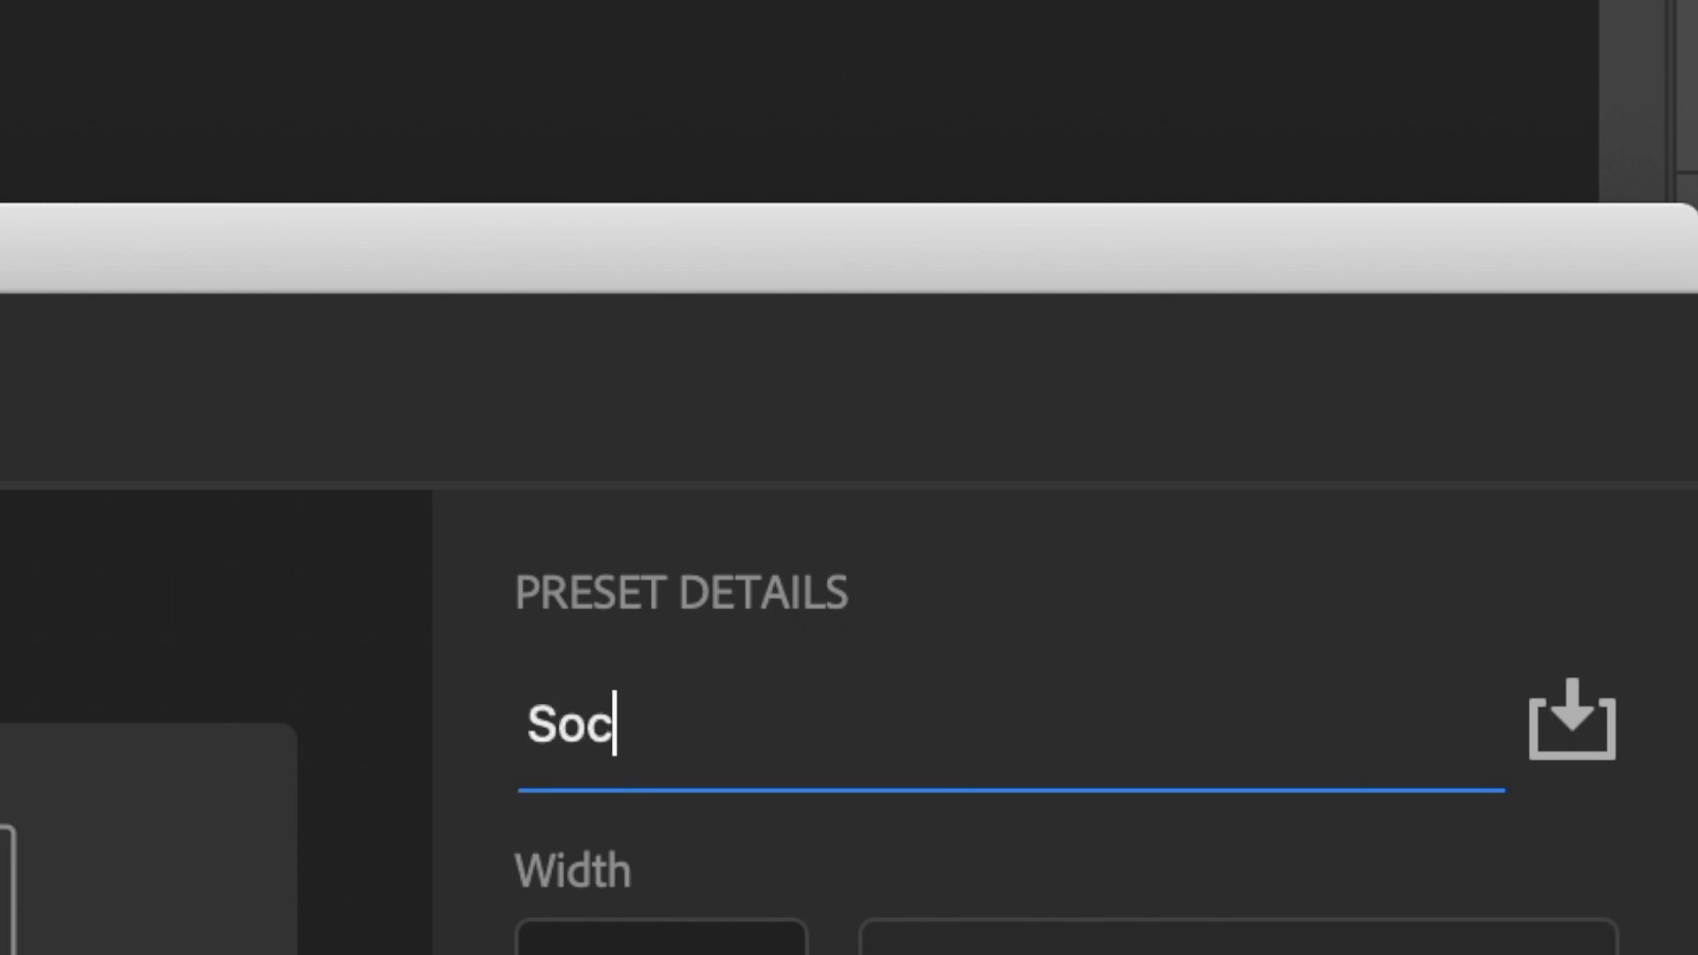
text(posit)
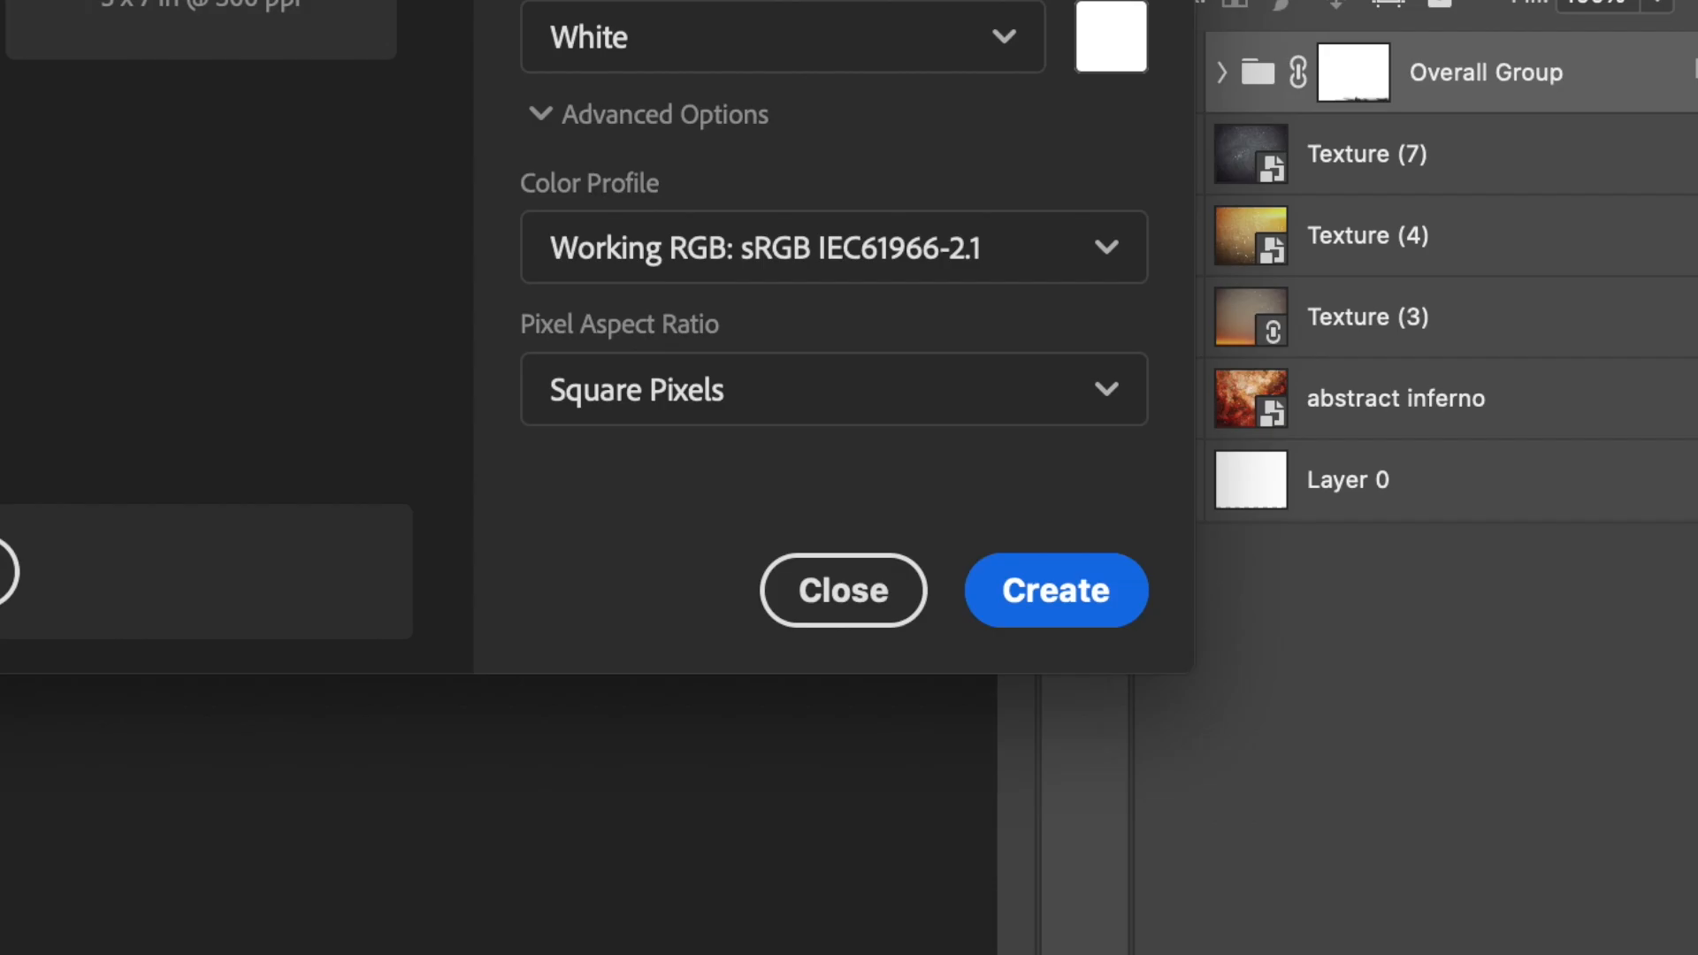
click(1056, 590)
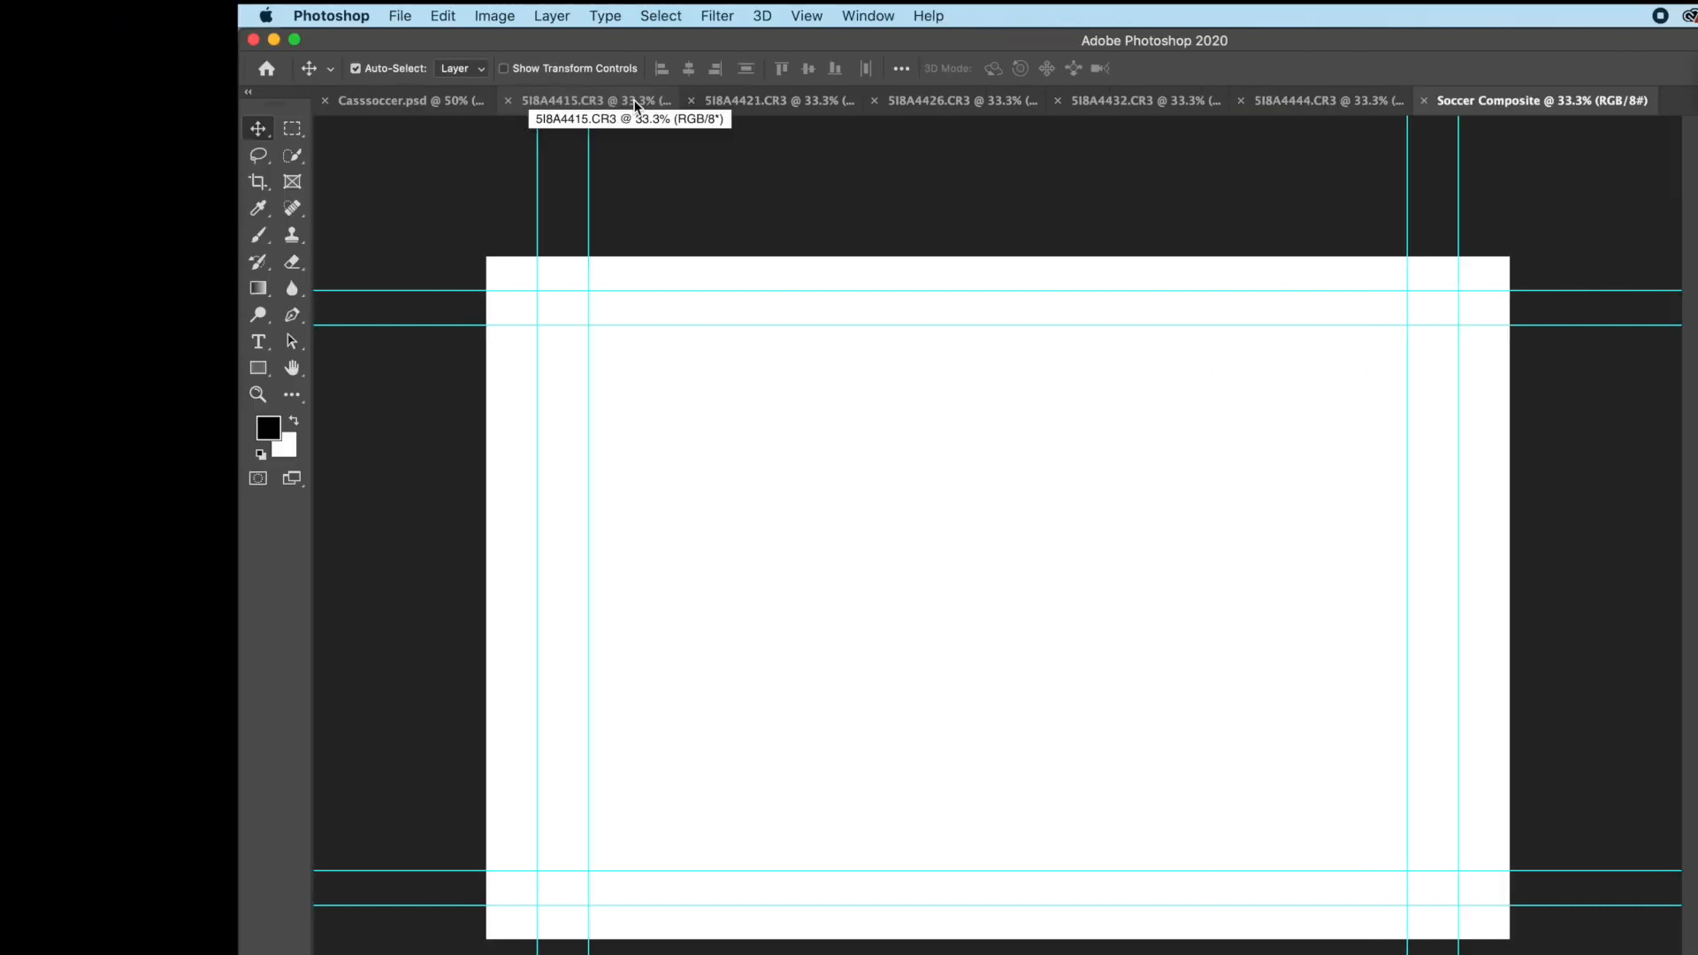
Step: Examine the player's face and jersey in 5I8A4415.CR3 at 200% magnification
click(513, 107)
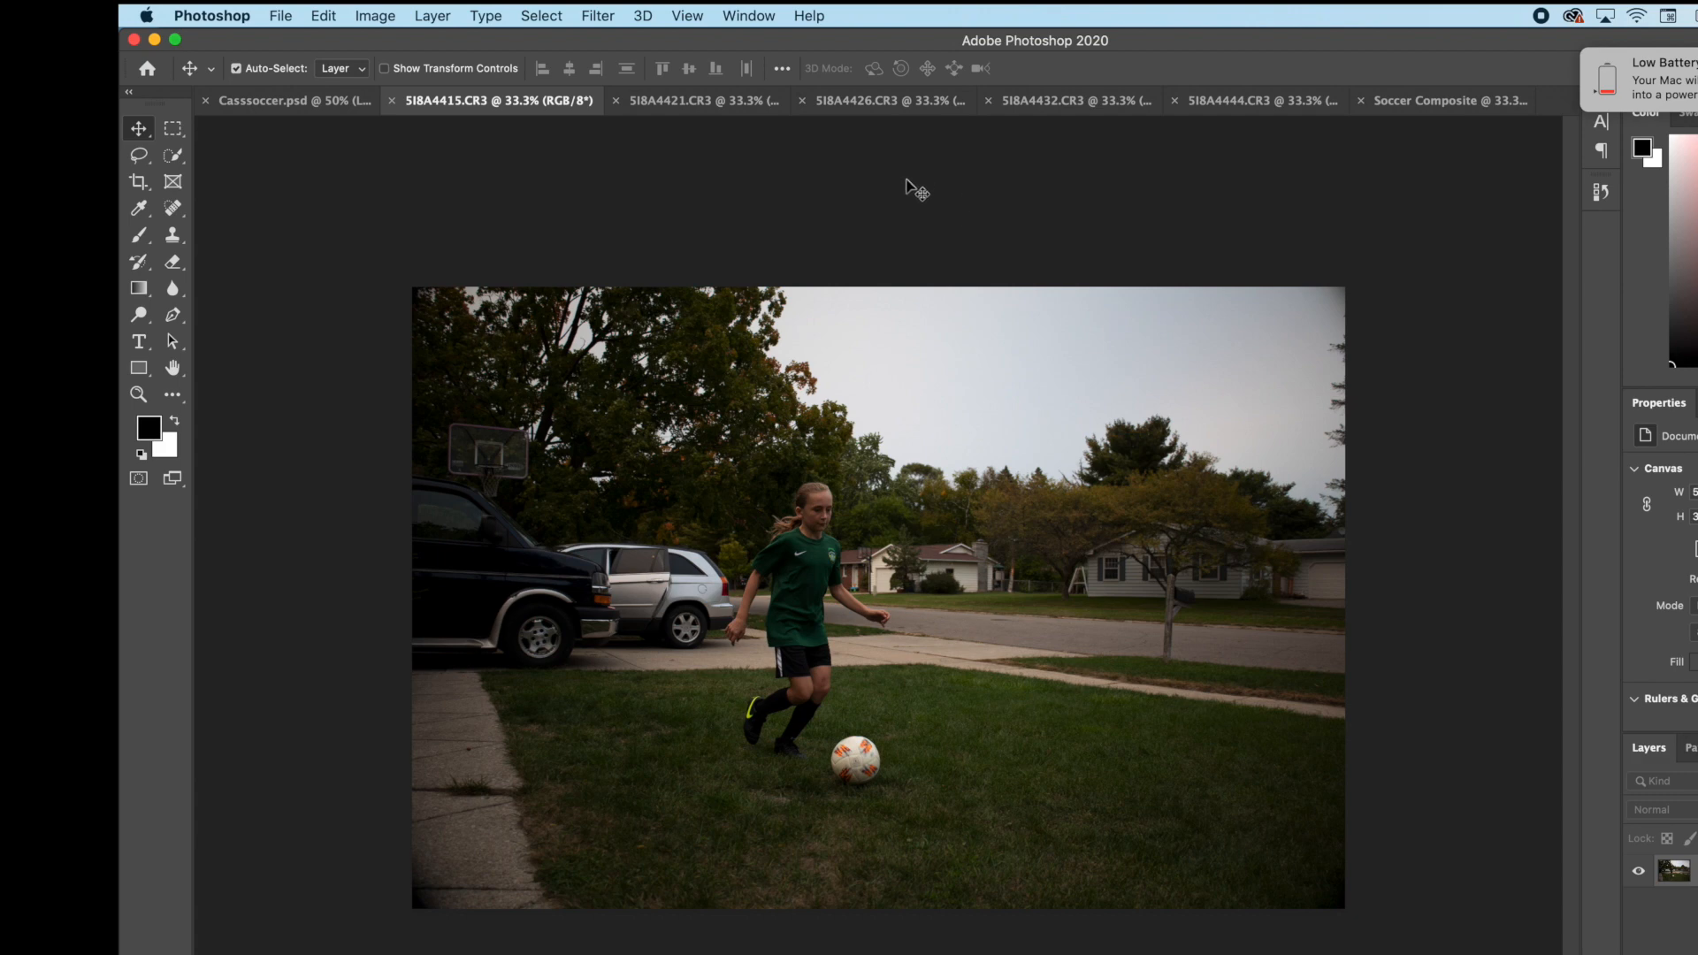
click(688, 16)
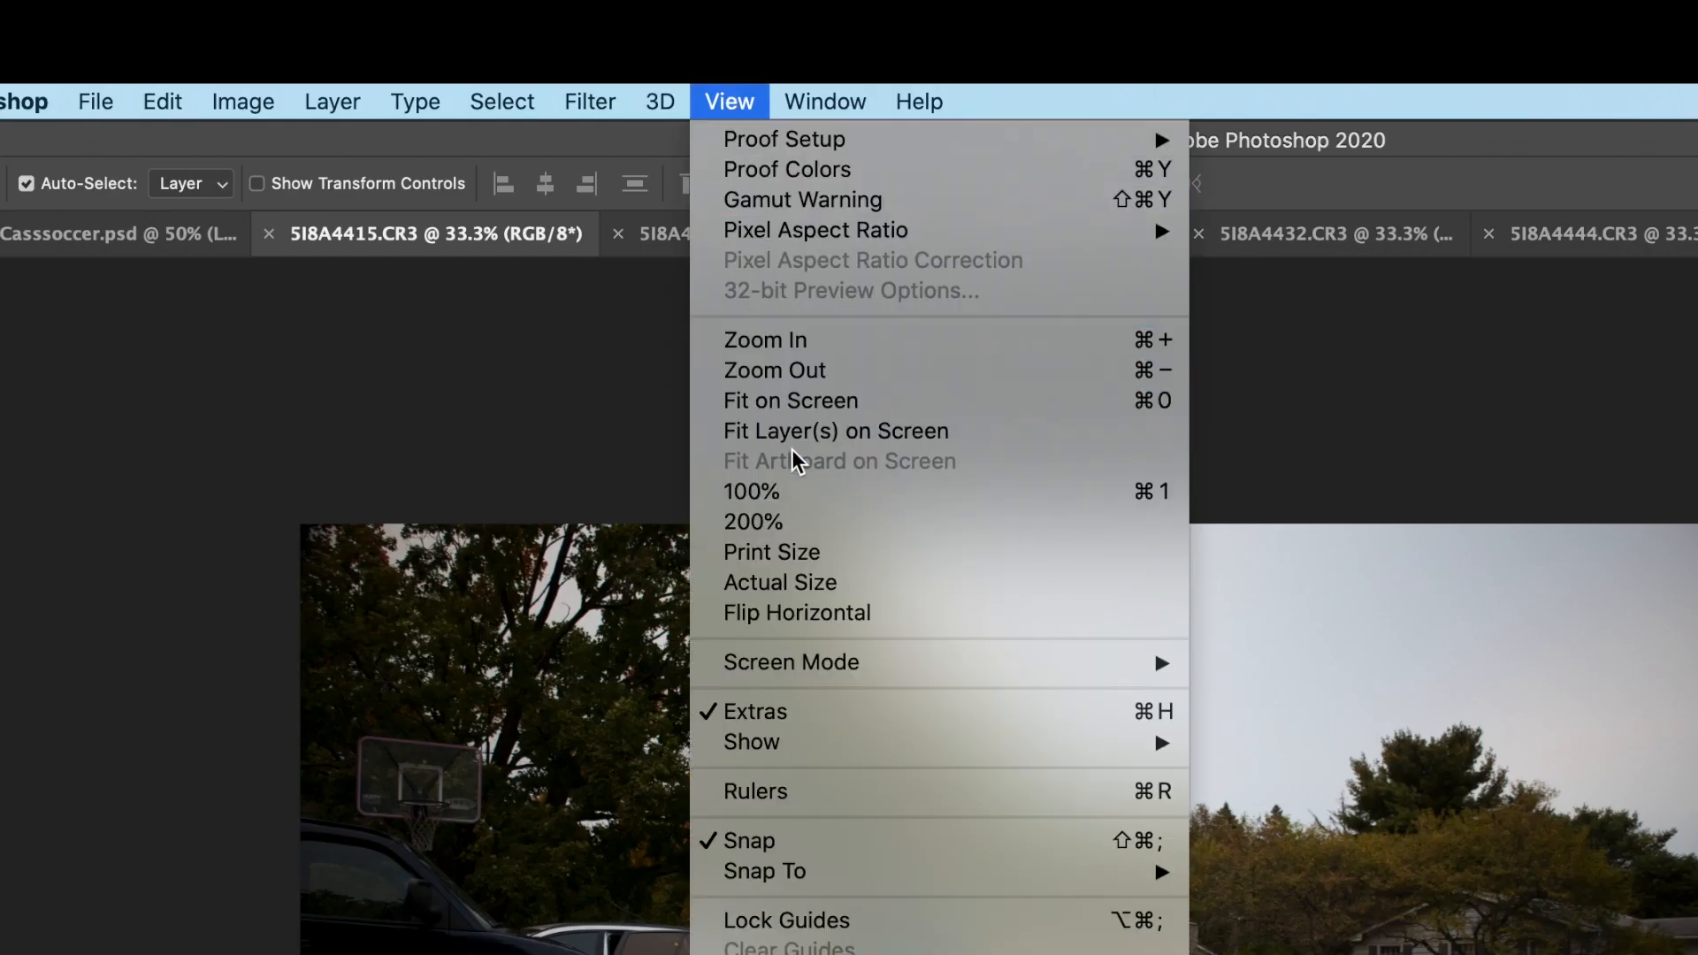
click(740, 97)
click(739, 101)
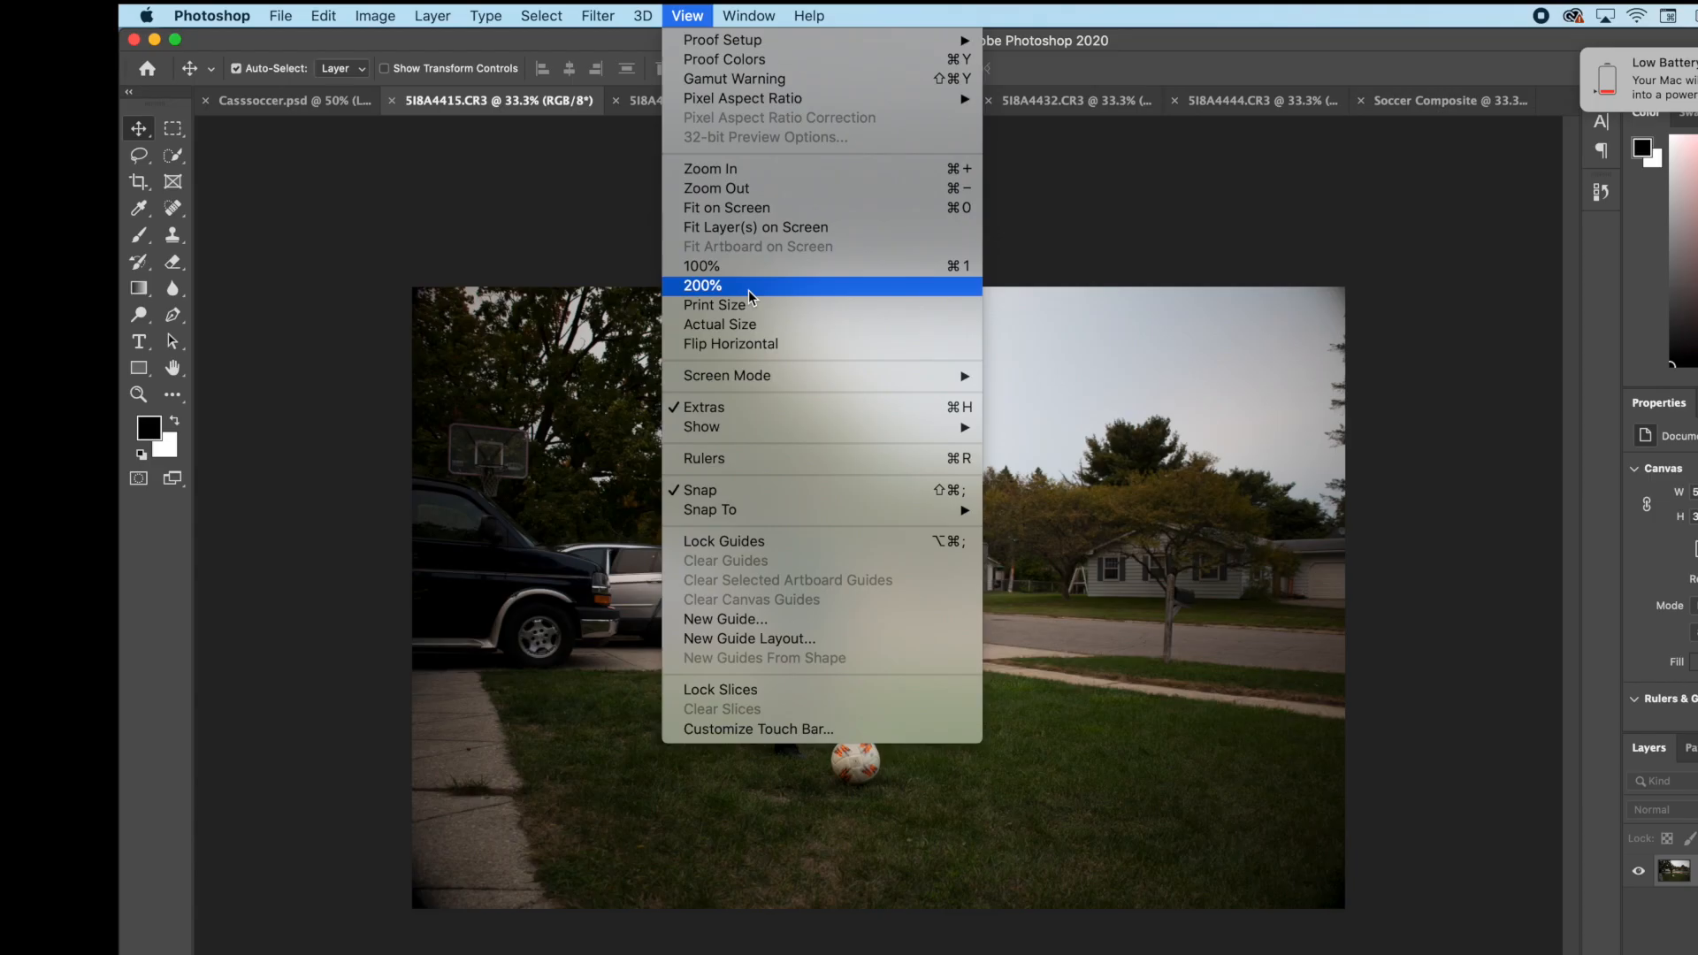
click(825, 529)
key(space)
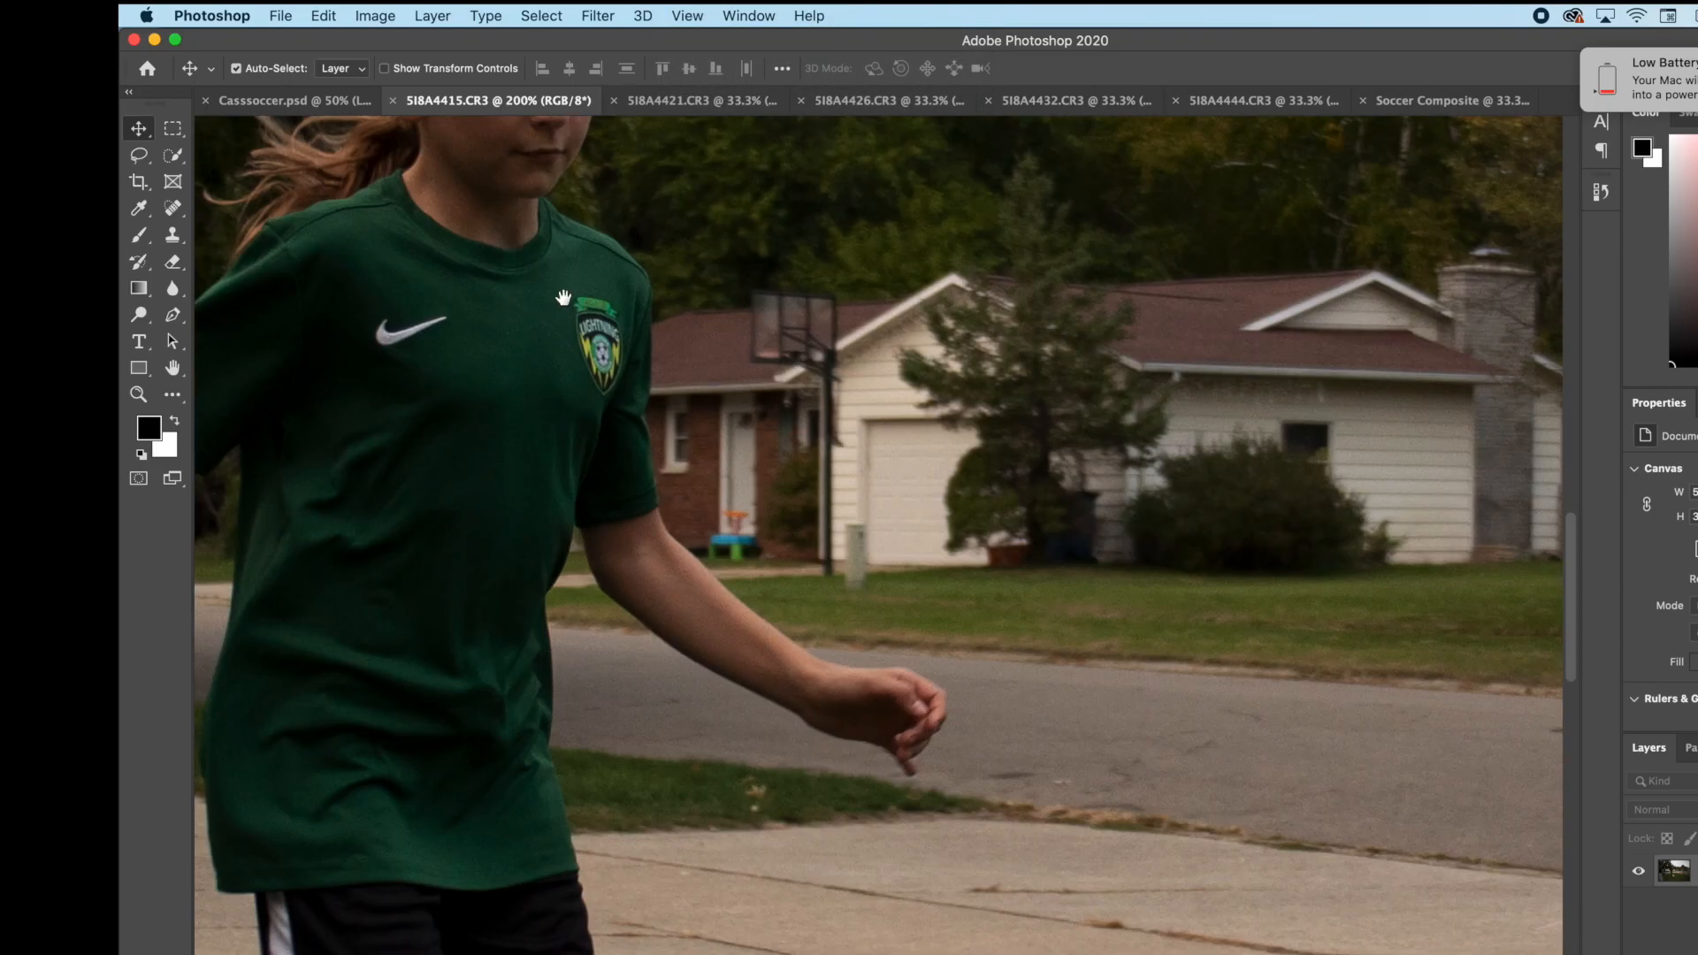
drag(553, 366, 833, 643)
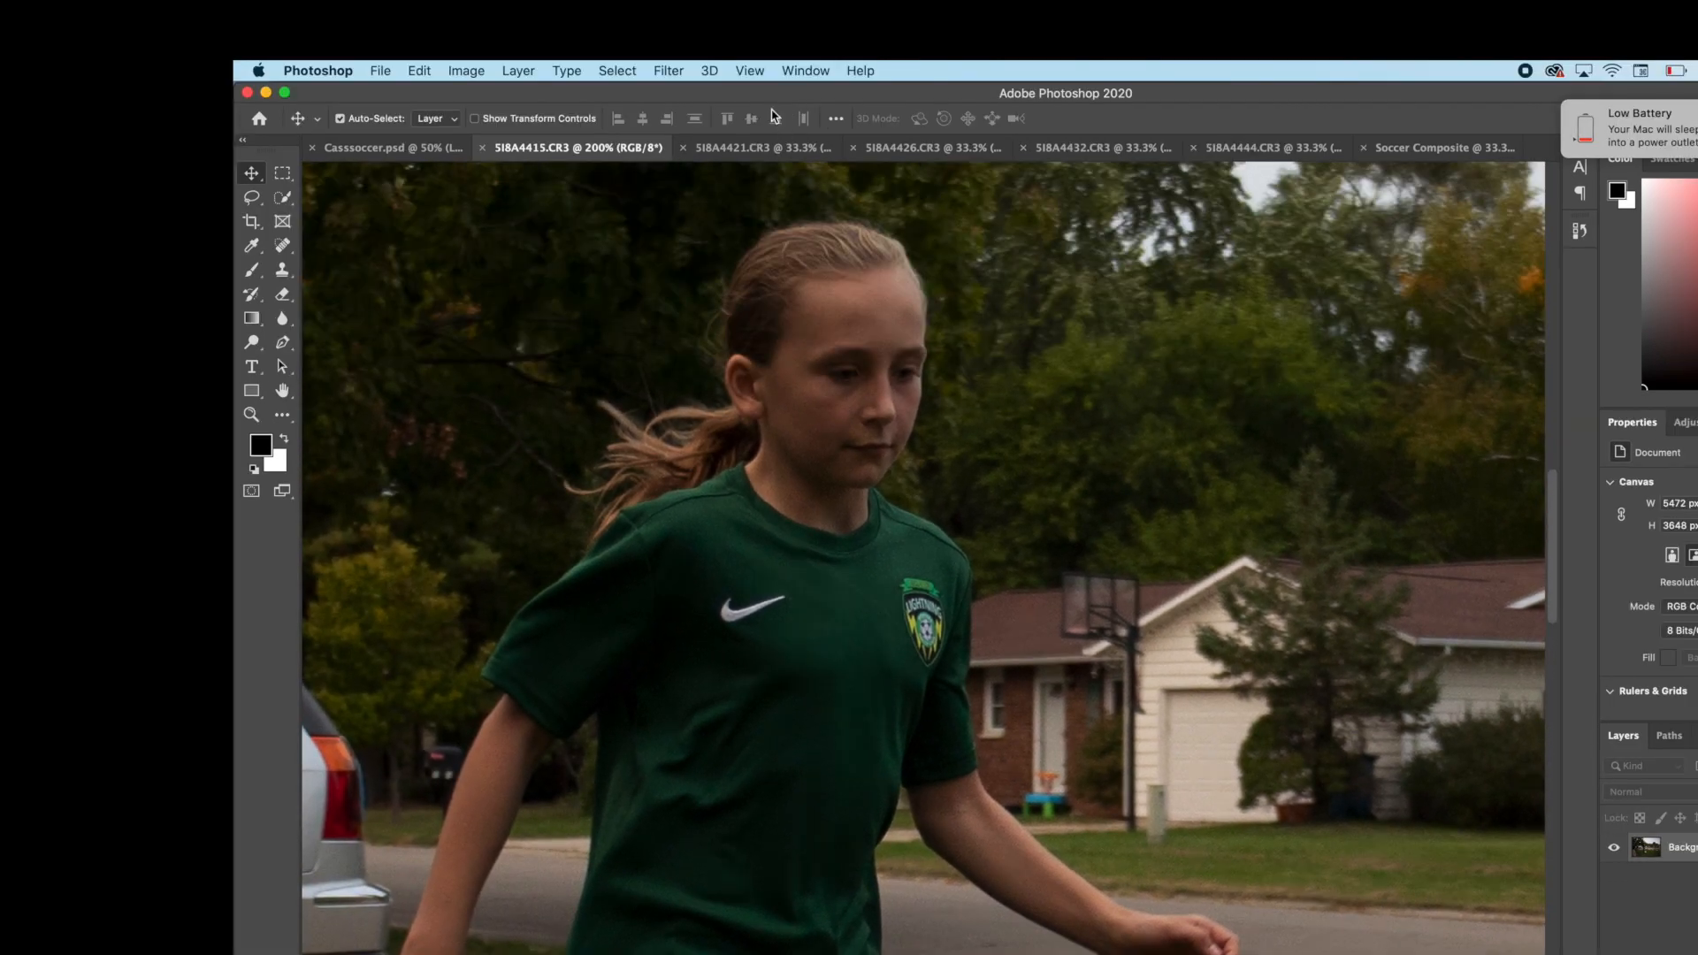
Step: Compare the player's framing in 5I8A4415.CR3 at 100% and 66.7% magnification, ending at 100%
click(751, 70)
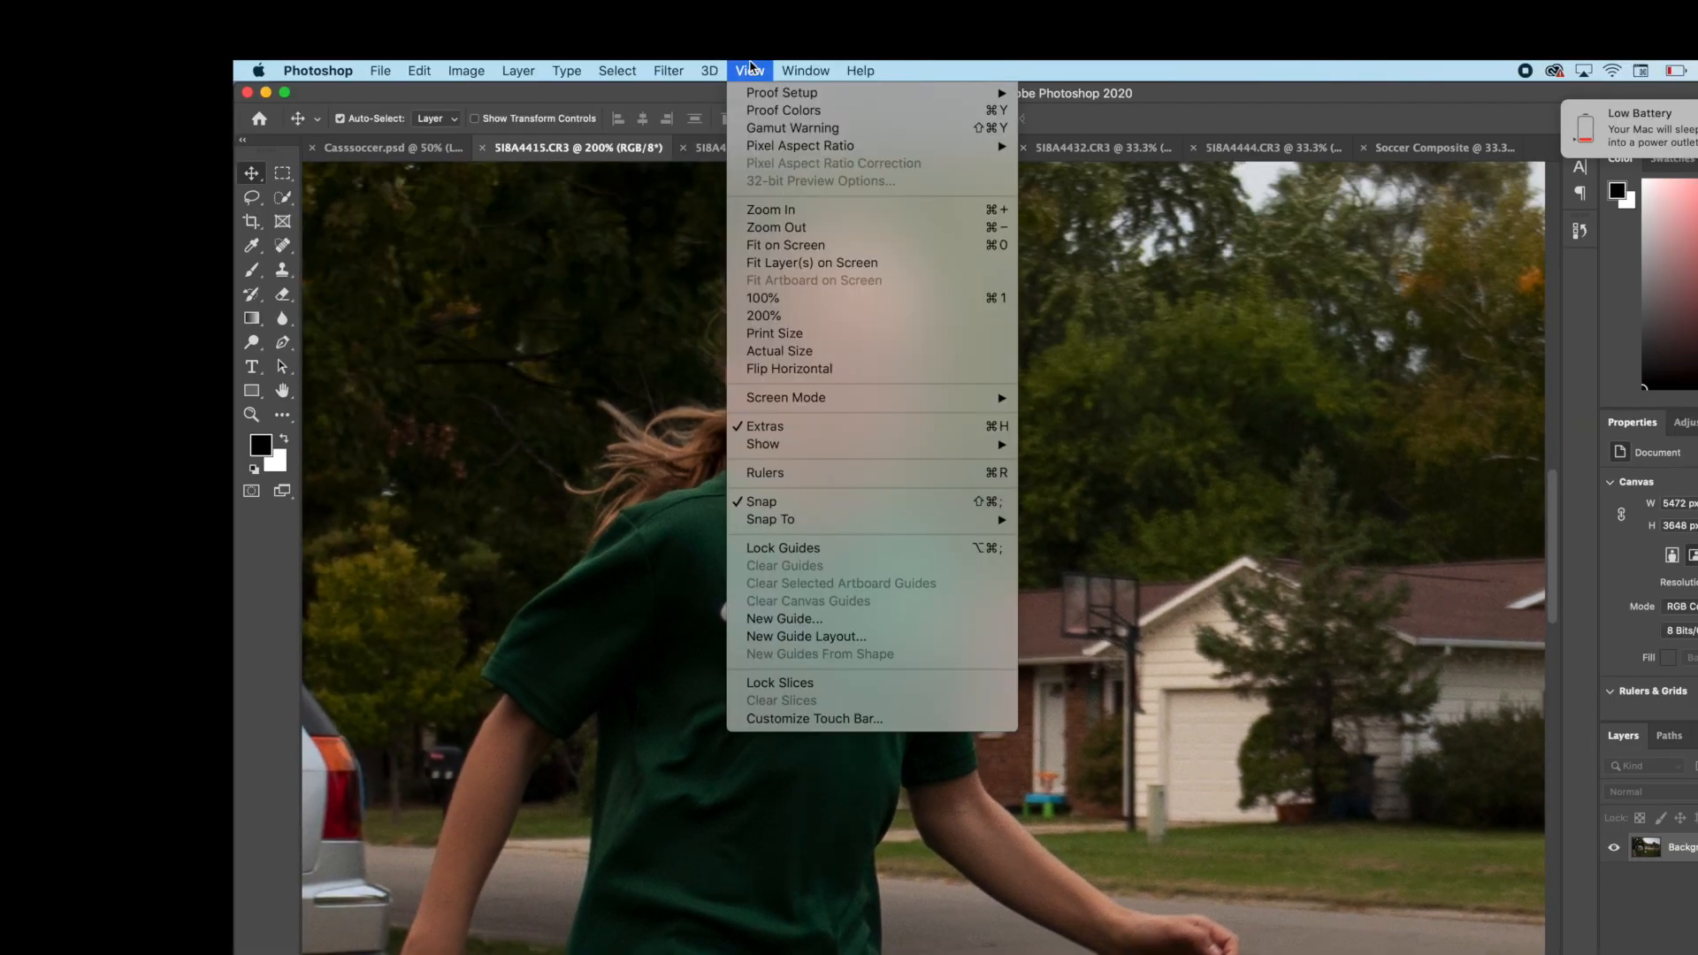
click(774, 306)
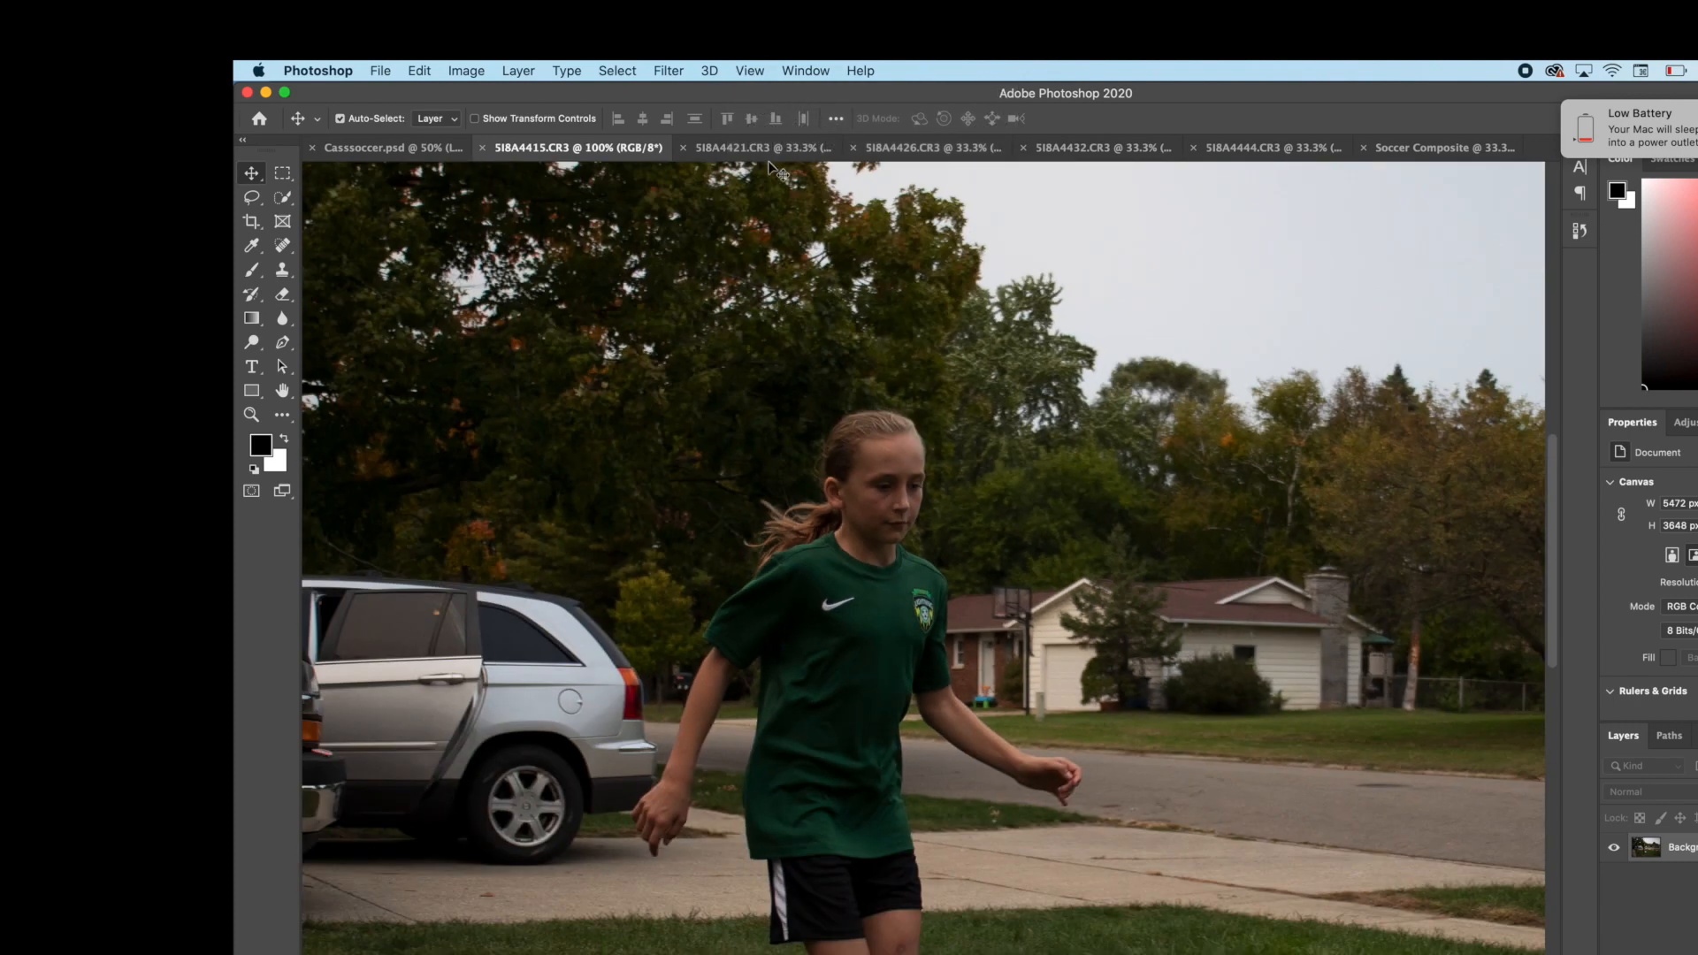
key(super+minus)
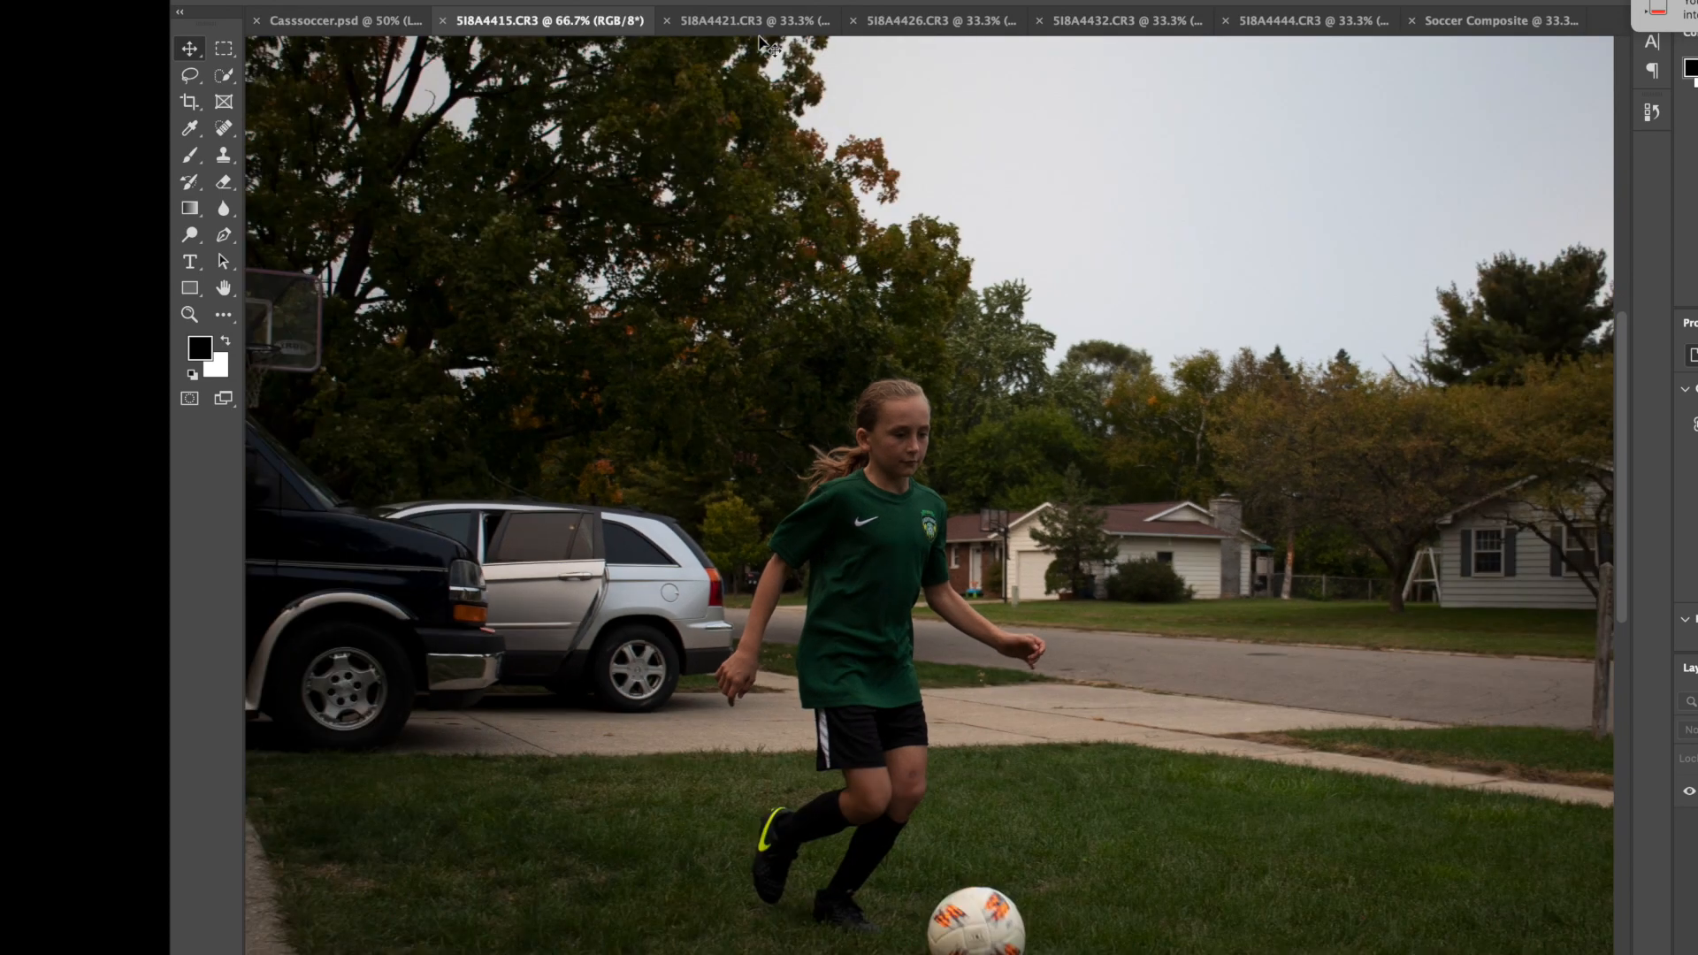
key(super+plus)
key(super+minus)
key(super+plus)
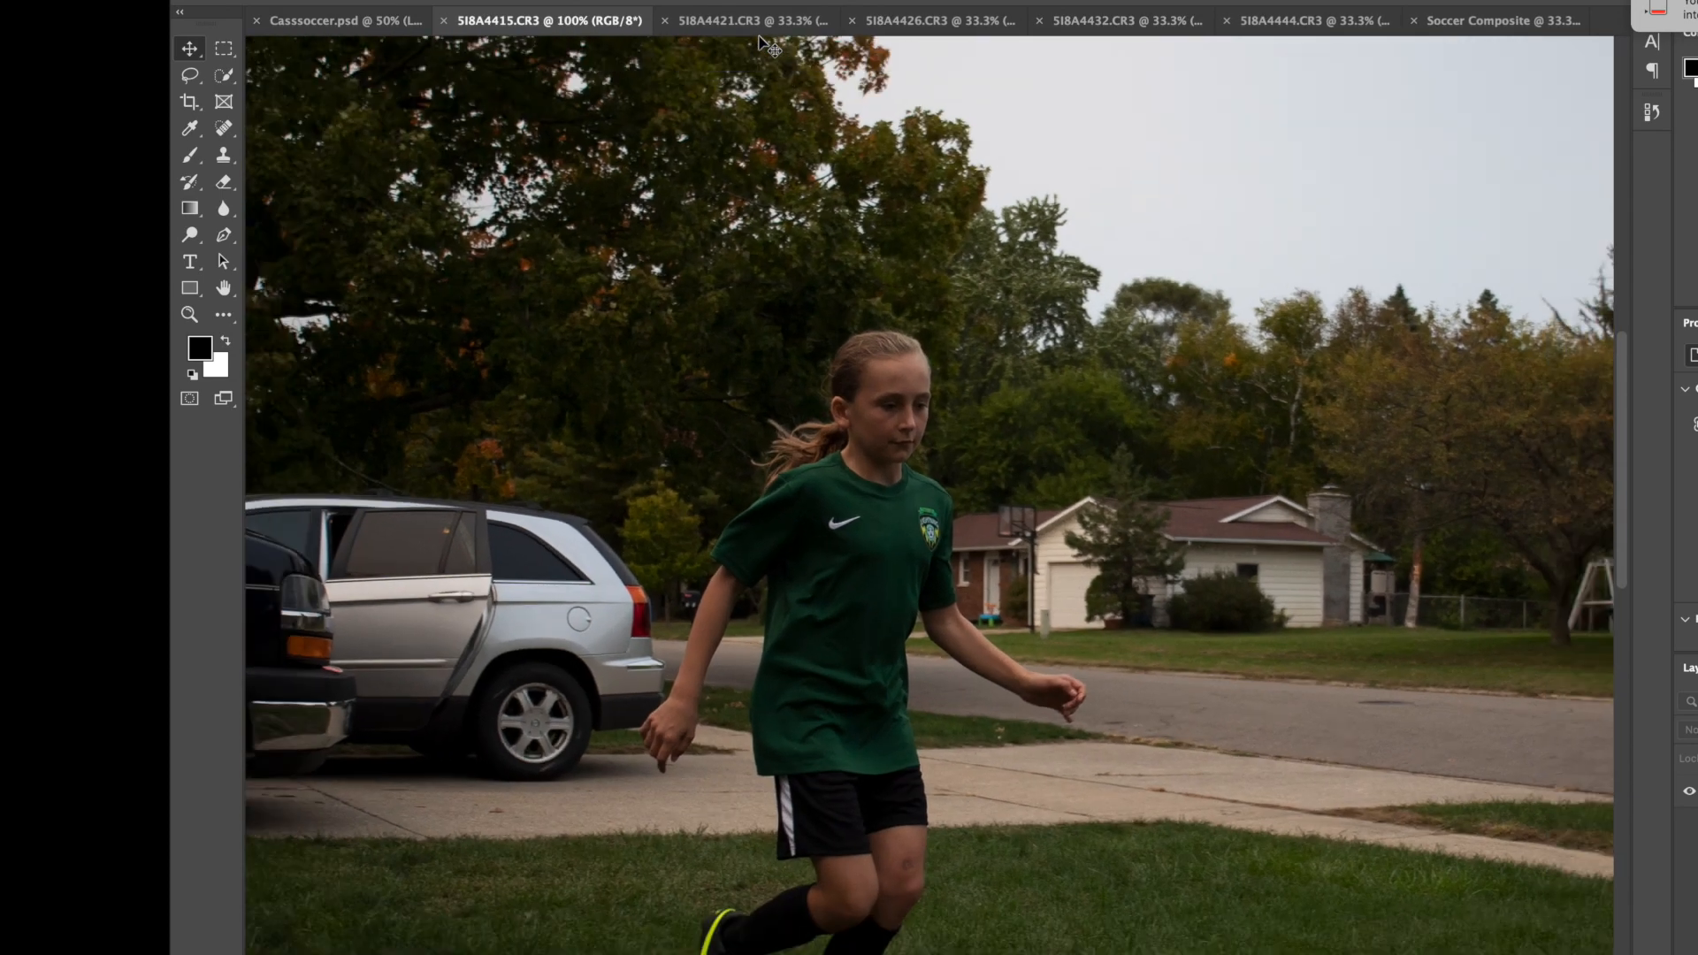
key(super+minus)
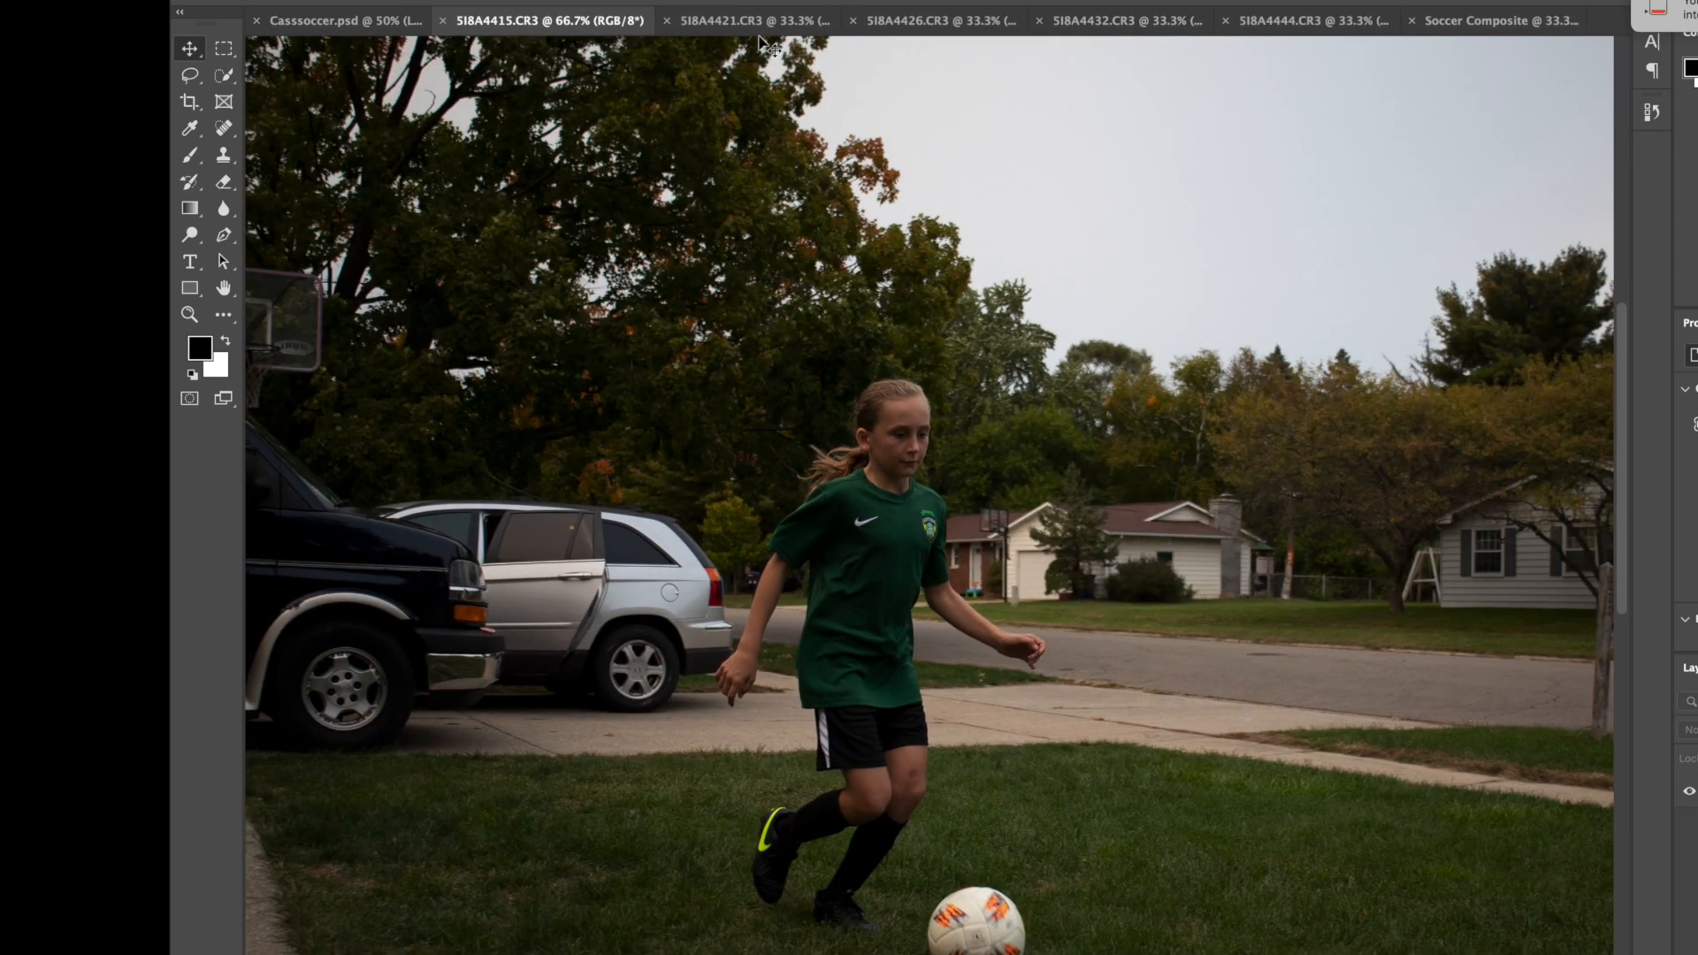
key(super+plus)
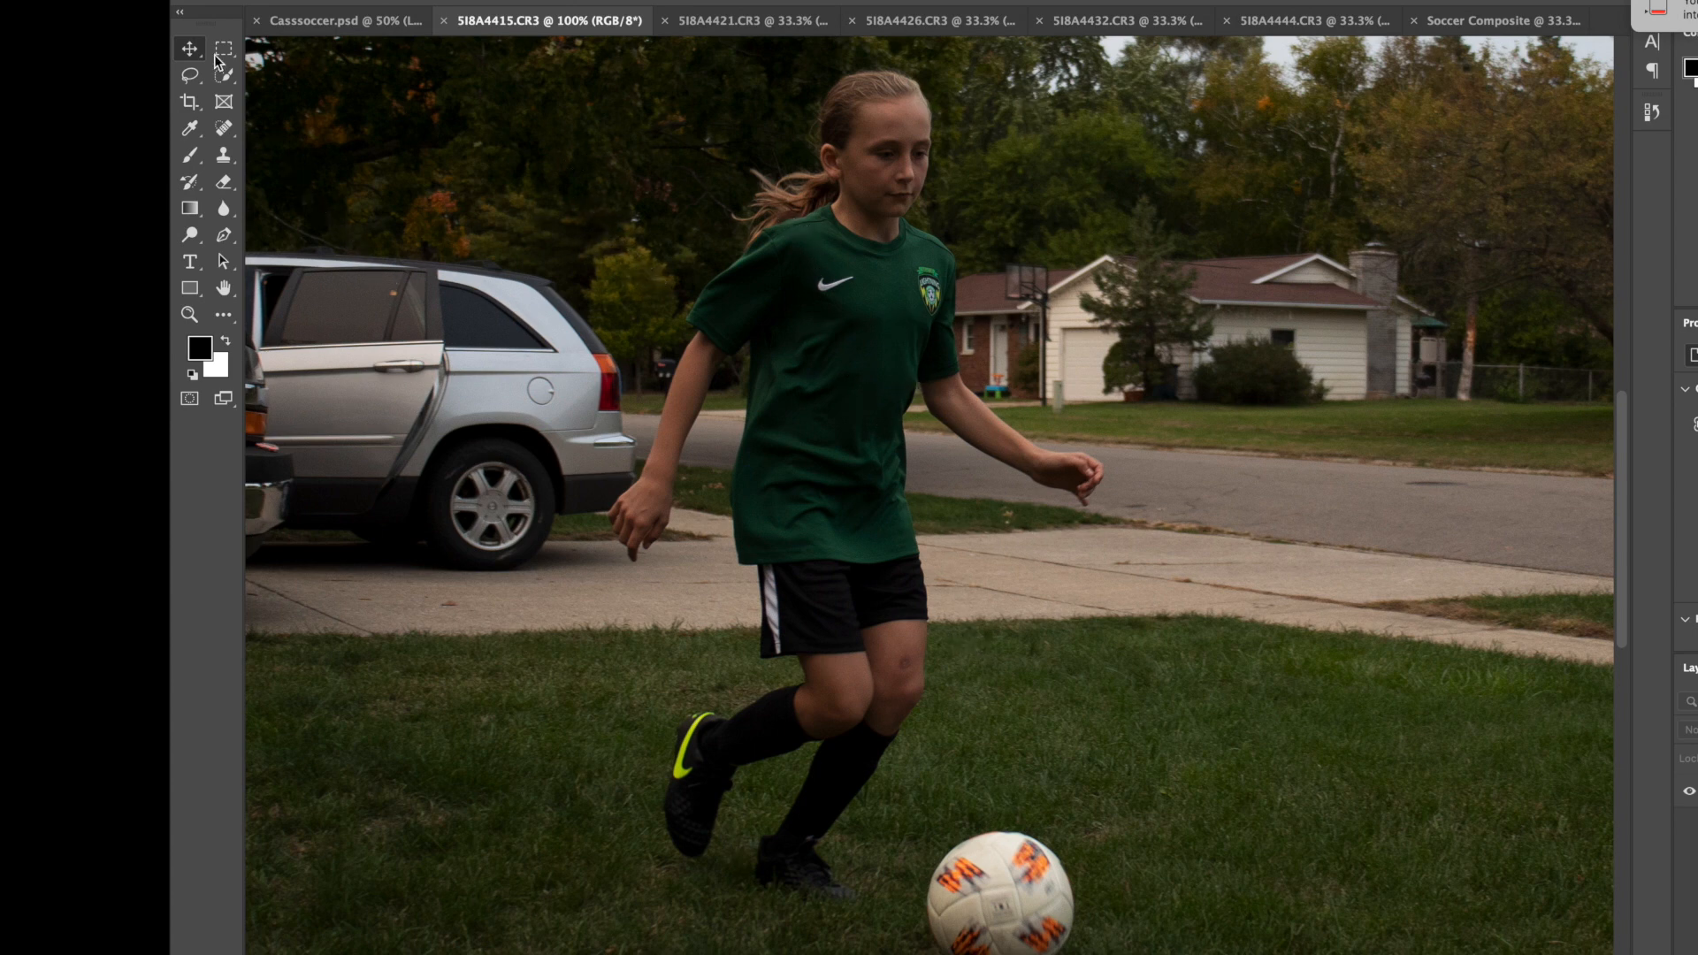
Step: Activate the Quick Selection Tool and set its brush size to 70 px
click(228, 78)
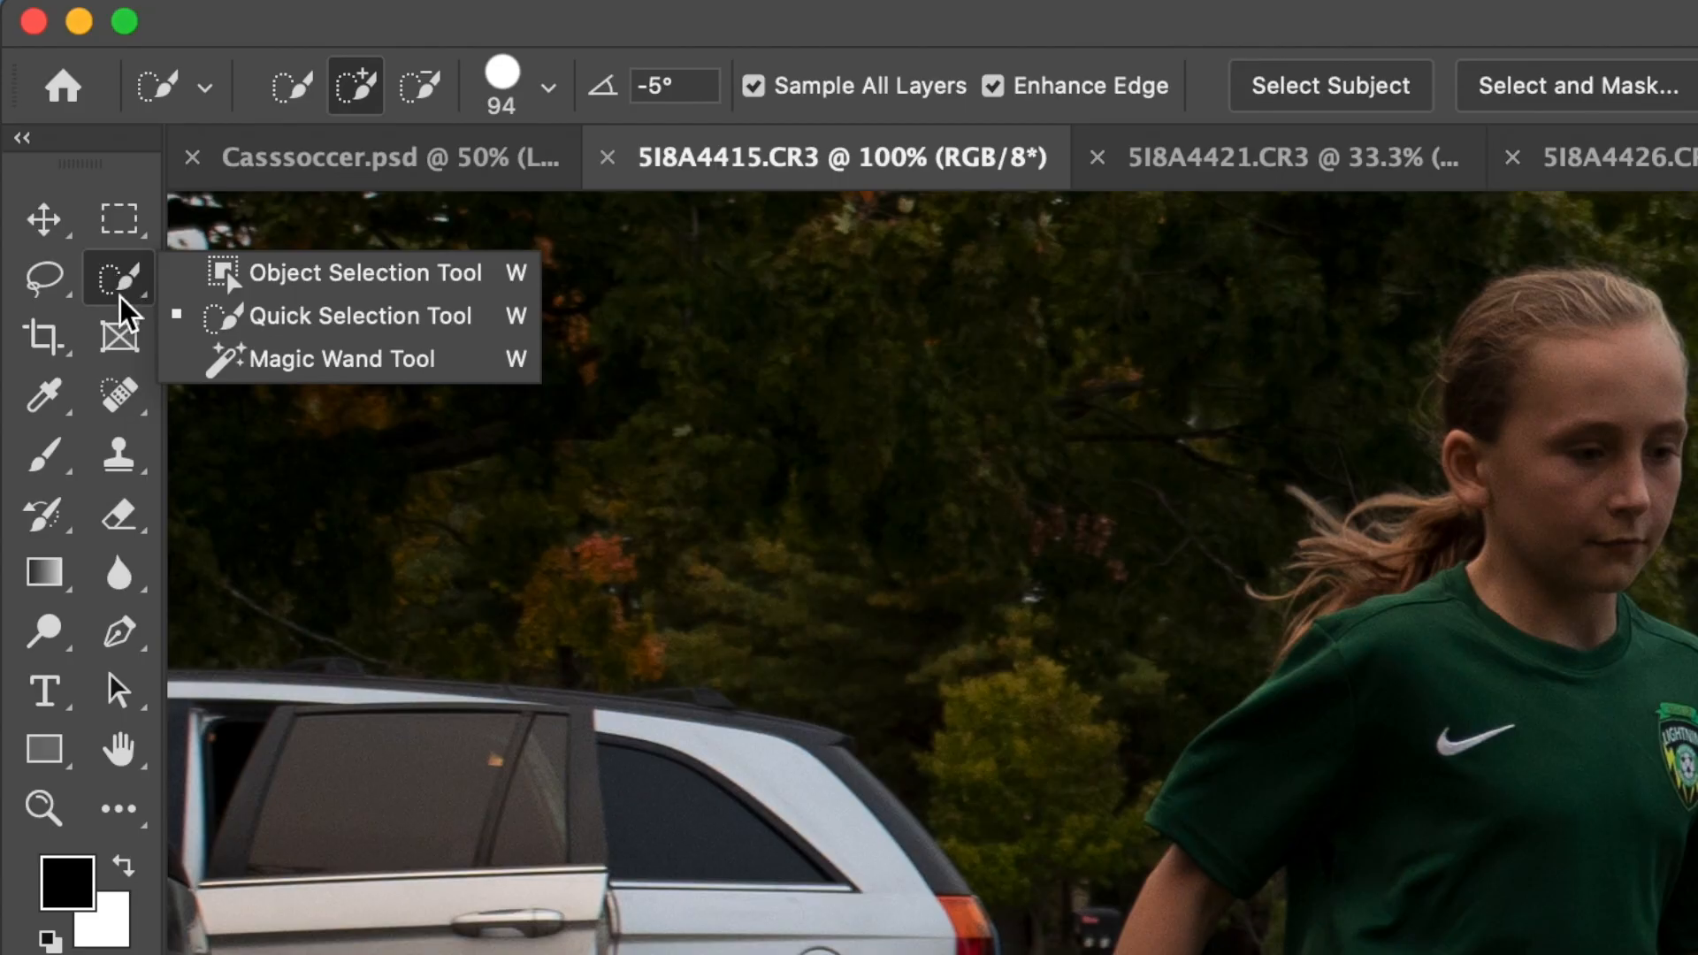
click(265, 316)
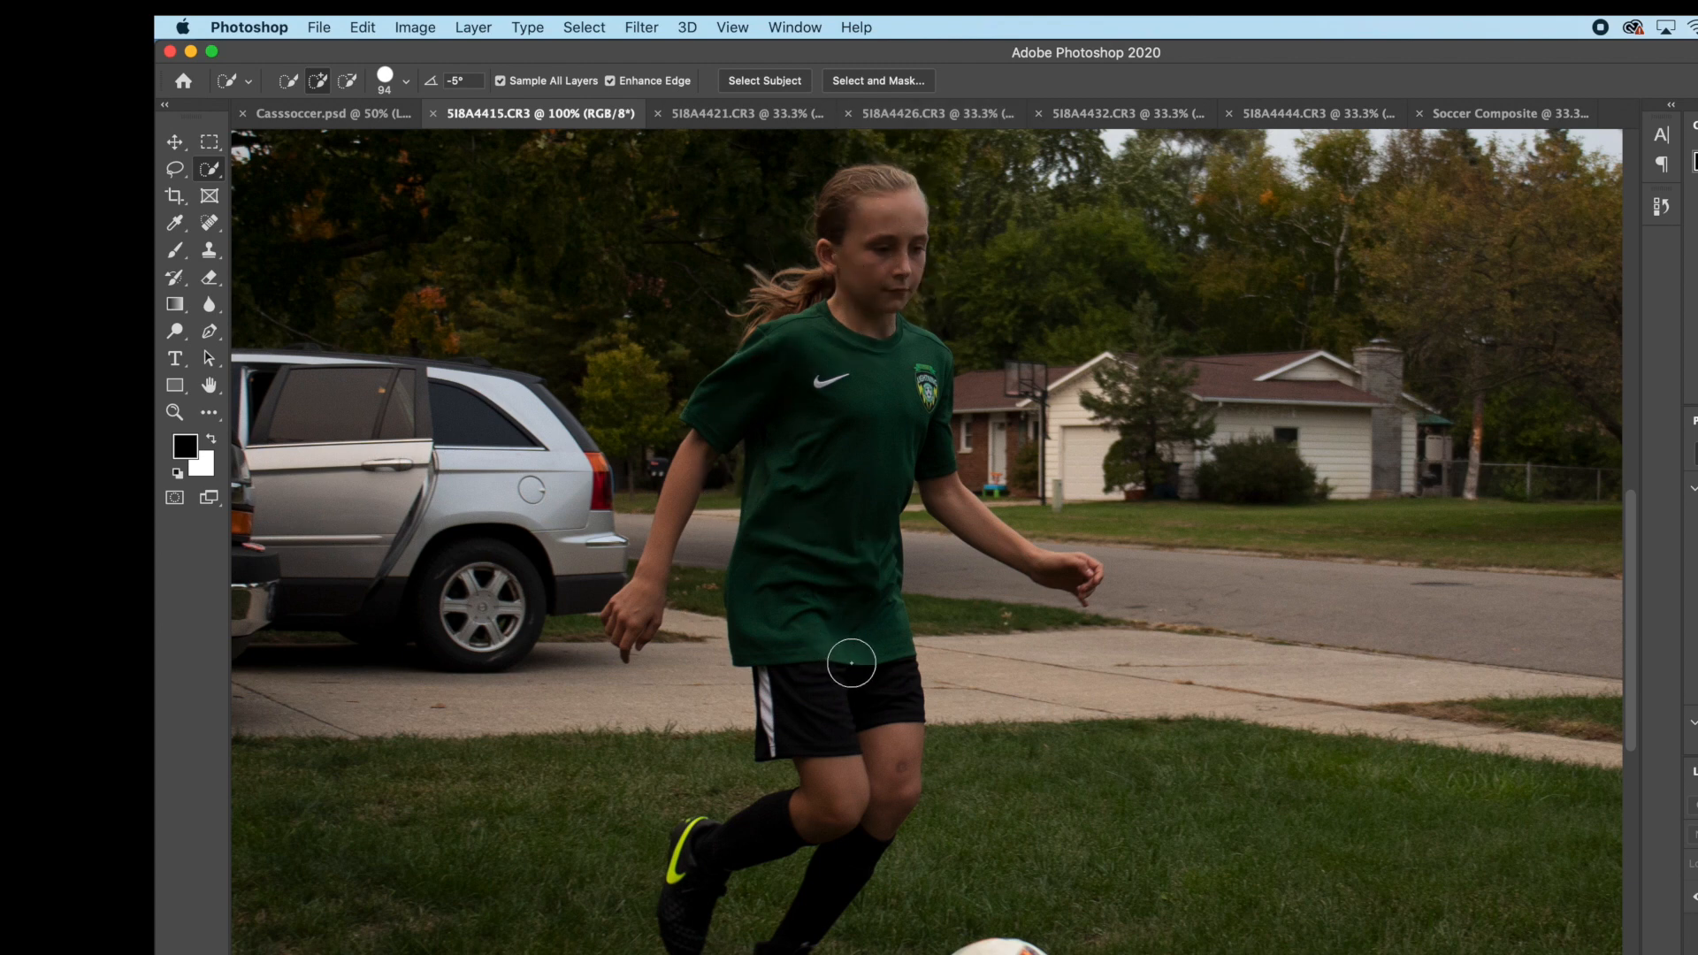
click(407, 85)
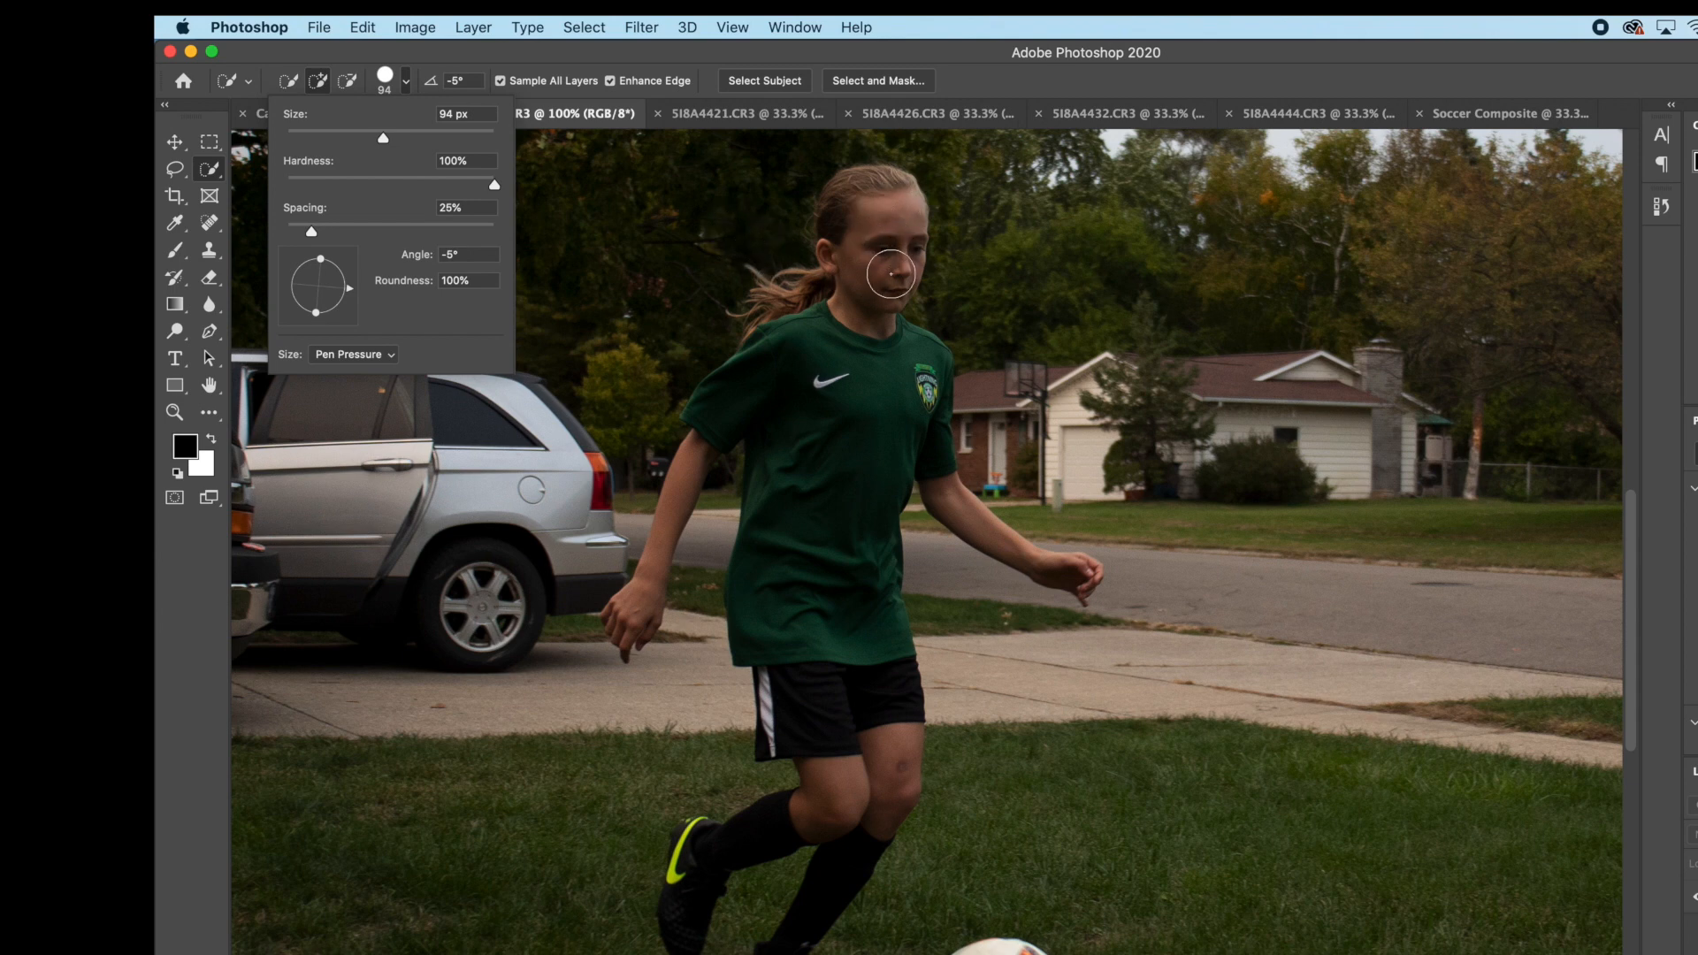
drag(370, 134, 359, 134)
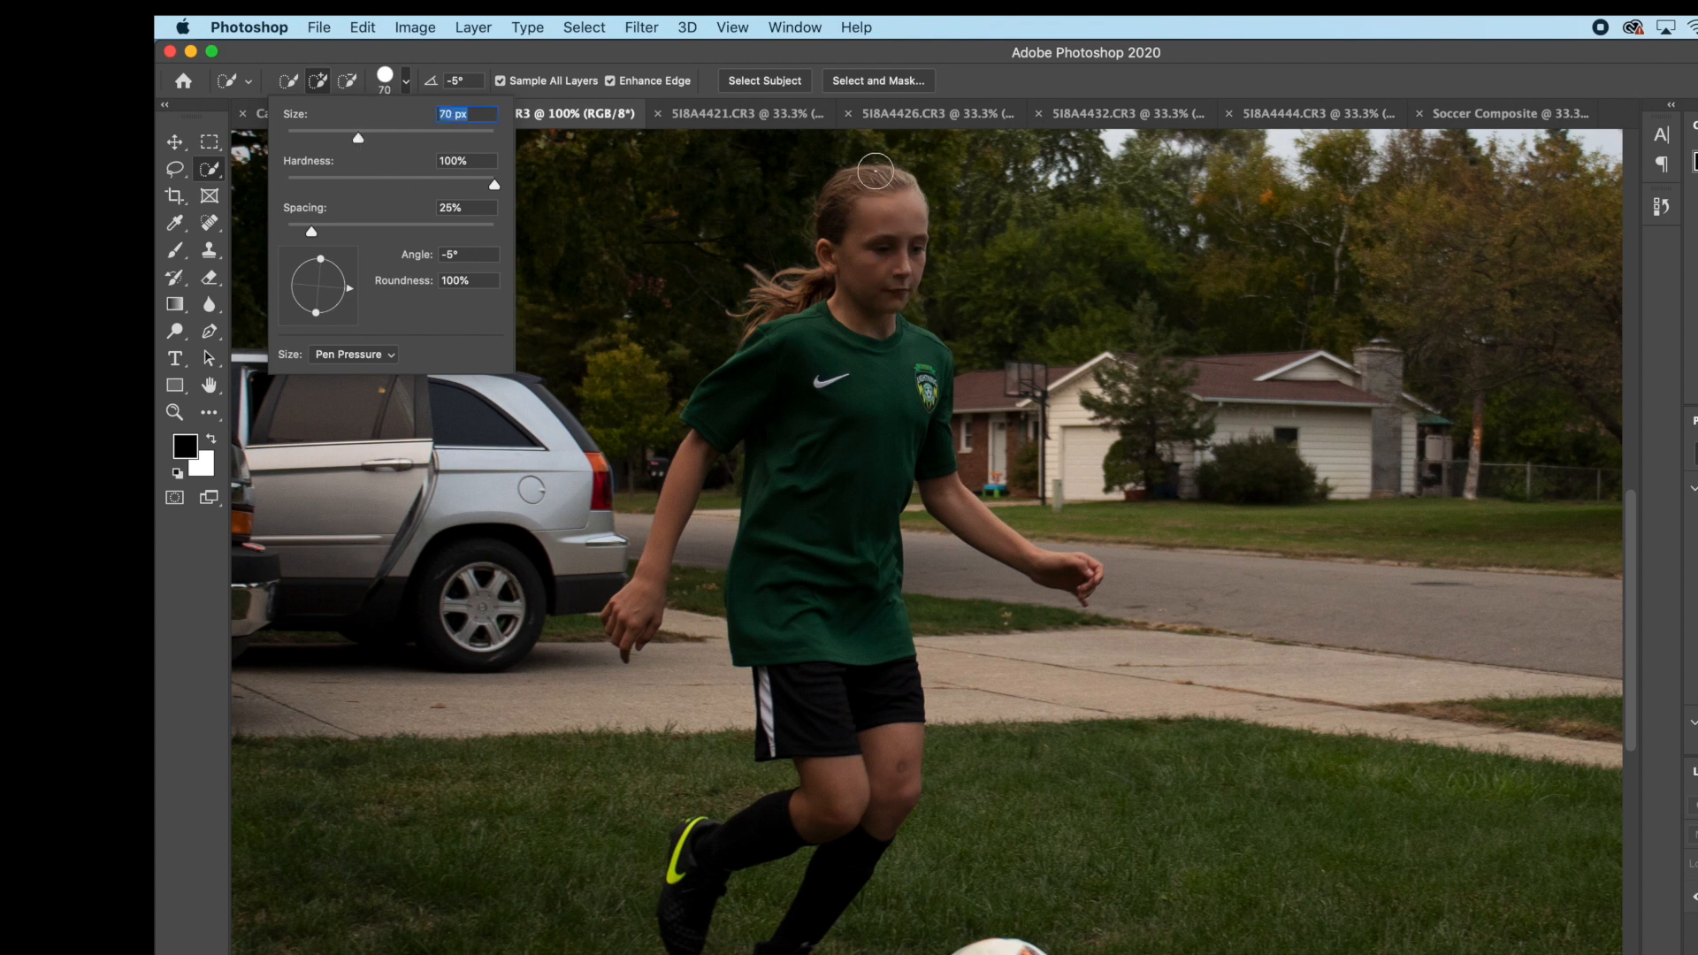
Step: Quick-select the player's head, ponytail, jersey and shorts in 5I8A4415.CR3
click(891, 230)
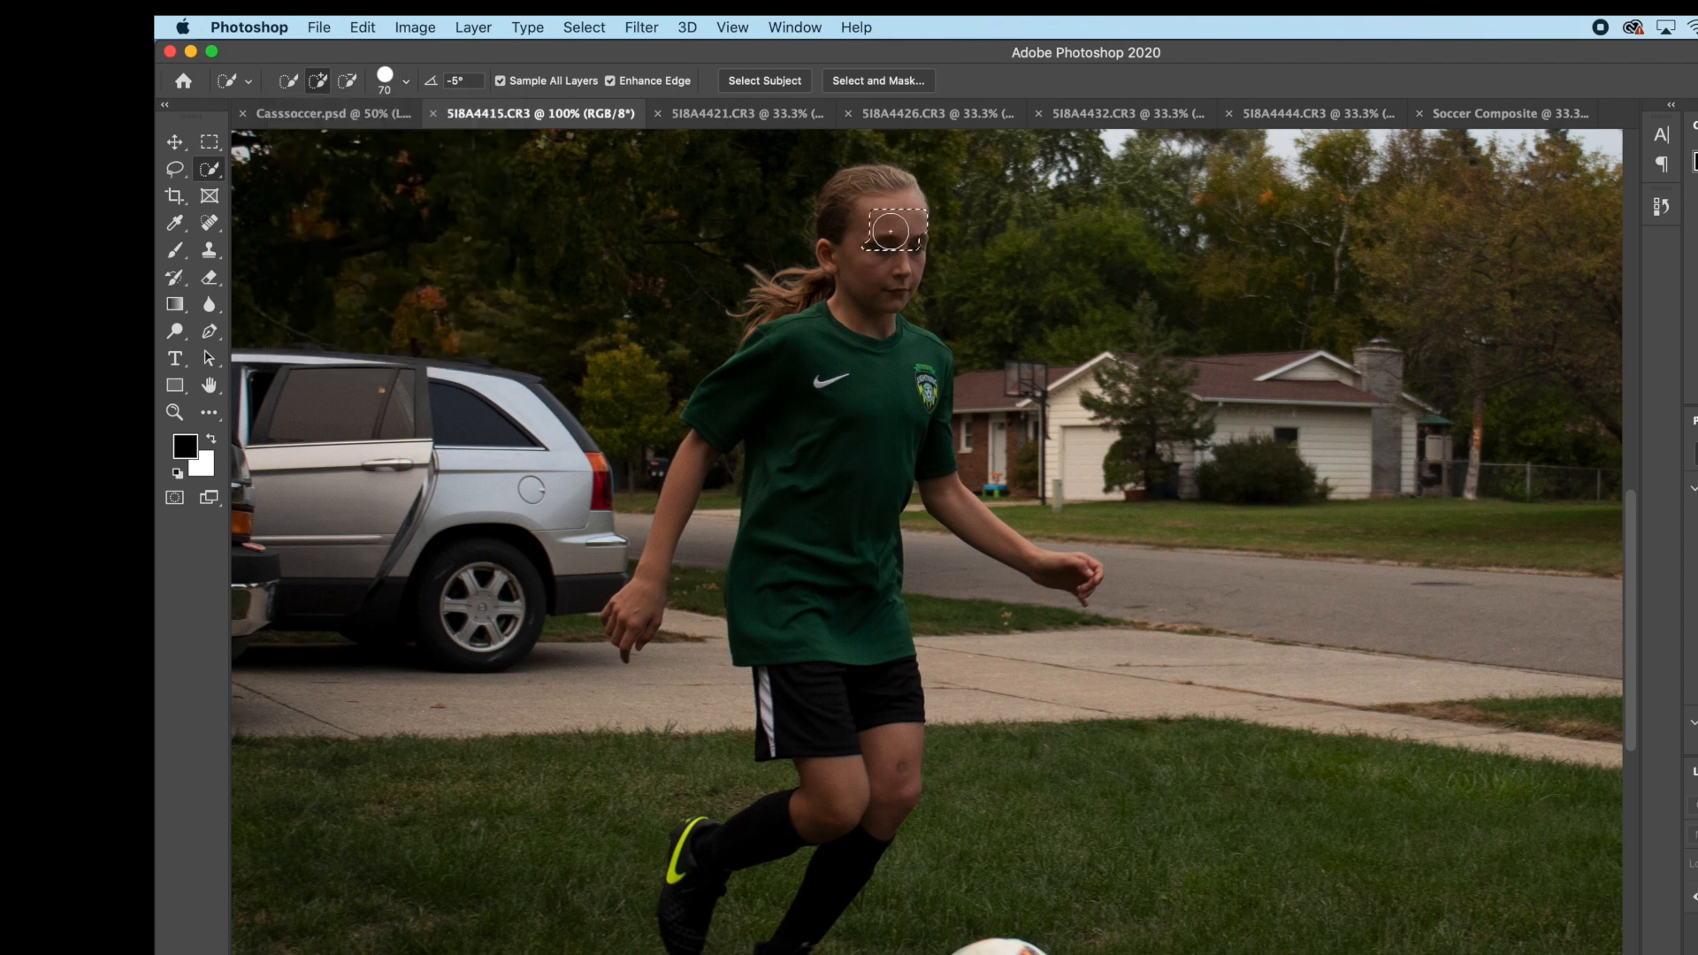
mouse_move(891, 231)
mouse_down()
mouse_move(859, 176)
mouse_move(836, 193)
mouse_move(853, 266)
mouse_up()
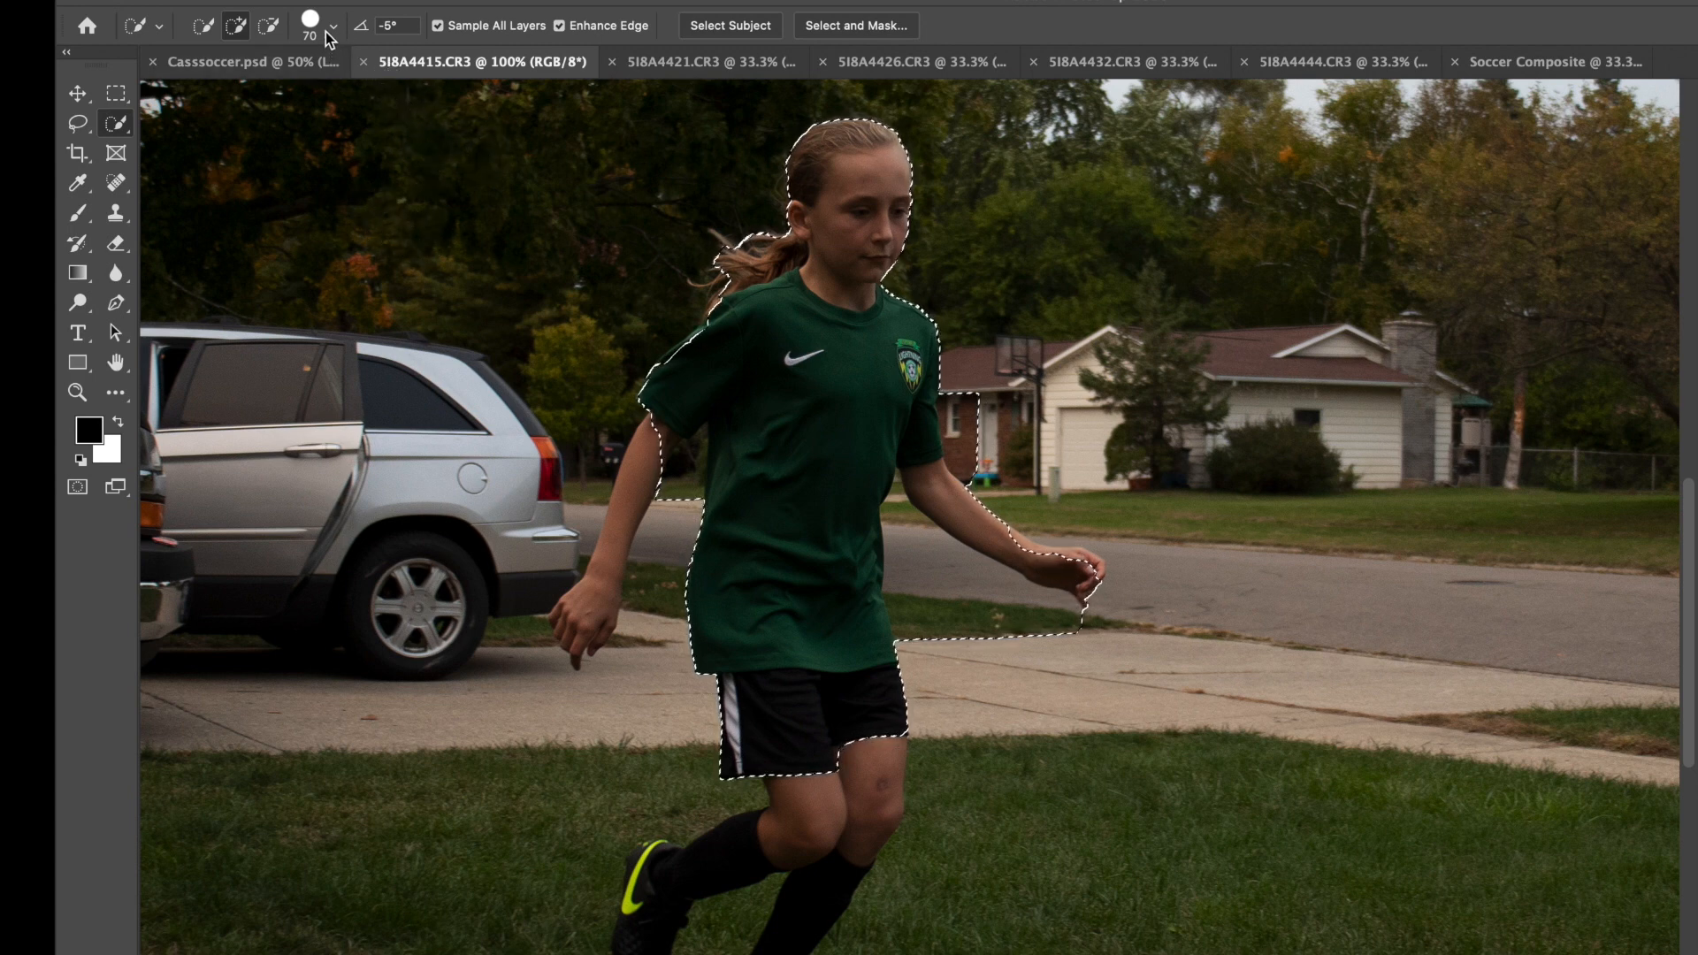
Step: Subtract the brick house background beside the jersey sleeve and elbow from the selection, using 58 px and 27 px brushes
click(273, 30)
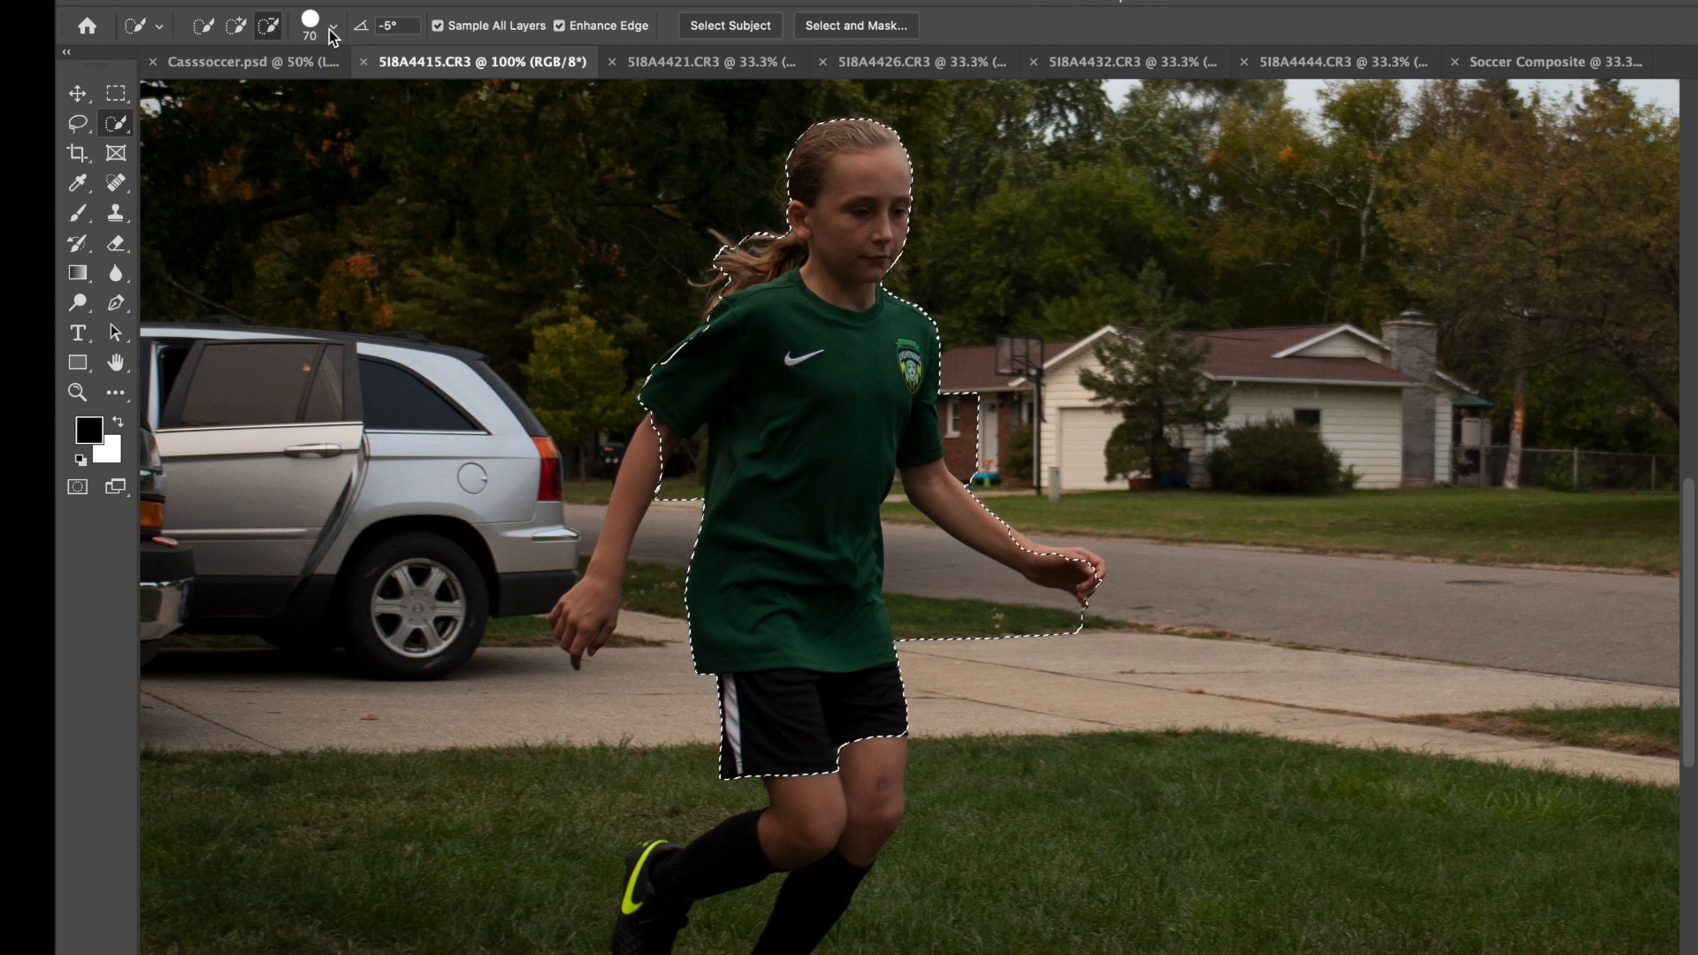
click(331, 34)
drag(270, 89, 266, 88)
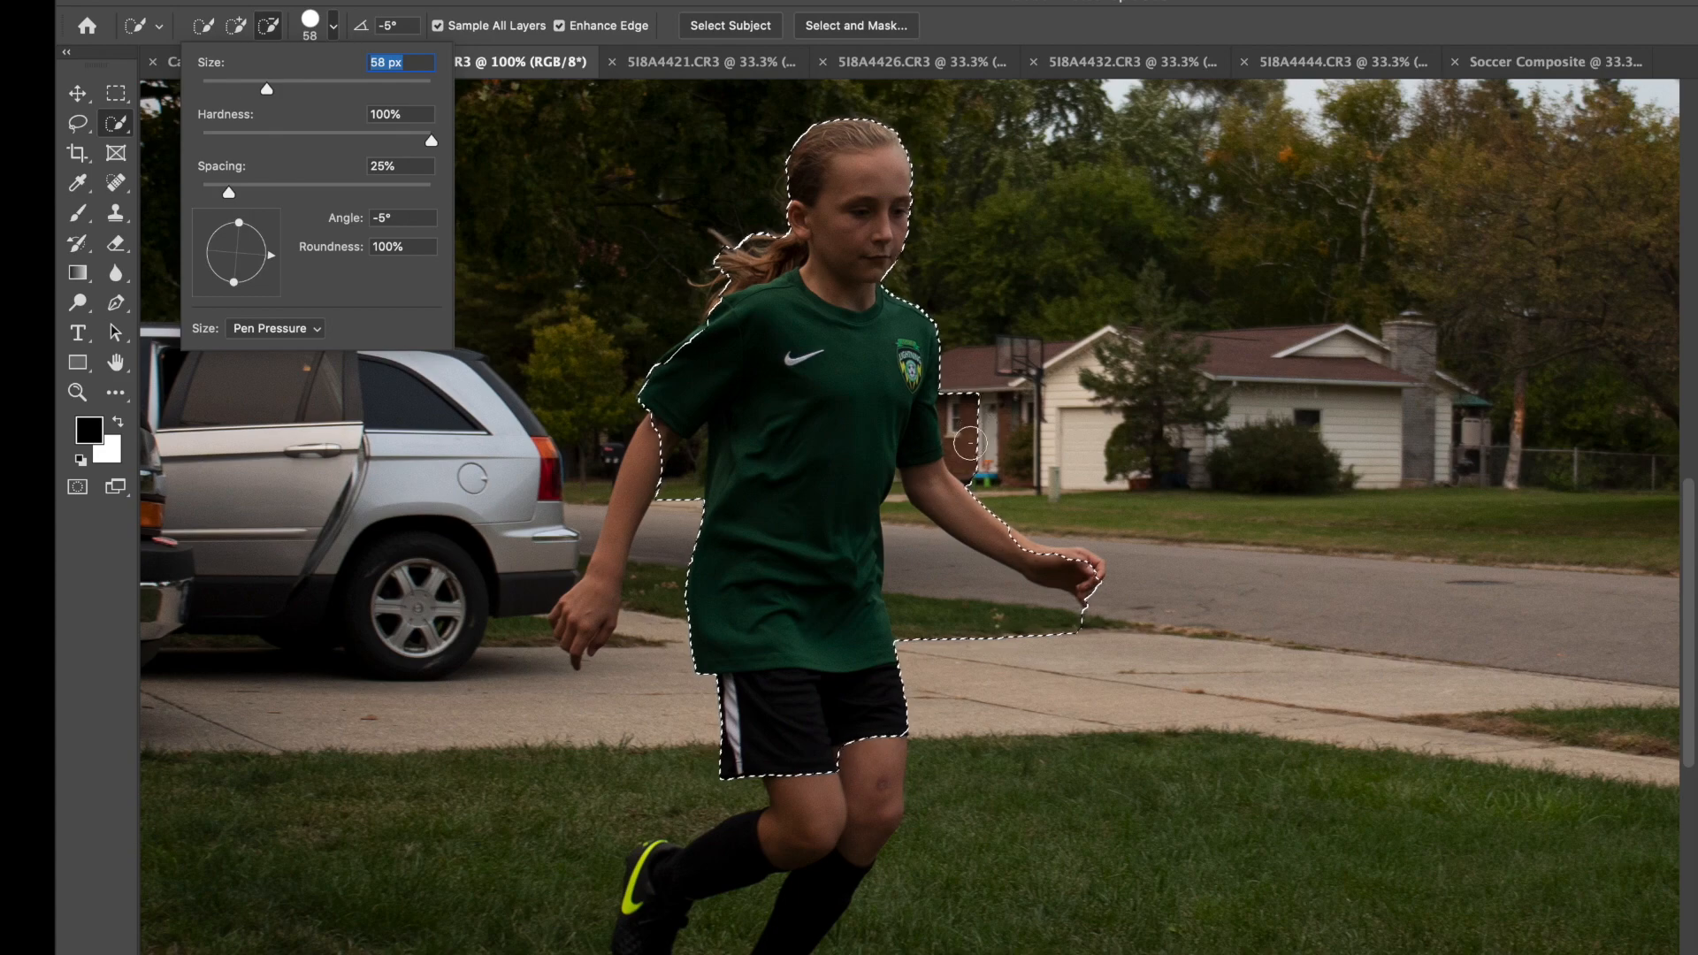
drag(982, 427, 968, 430)
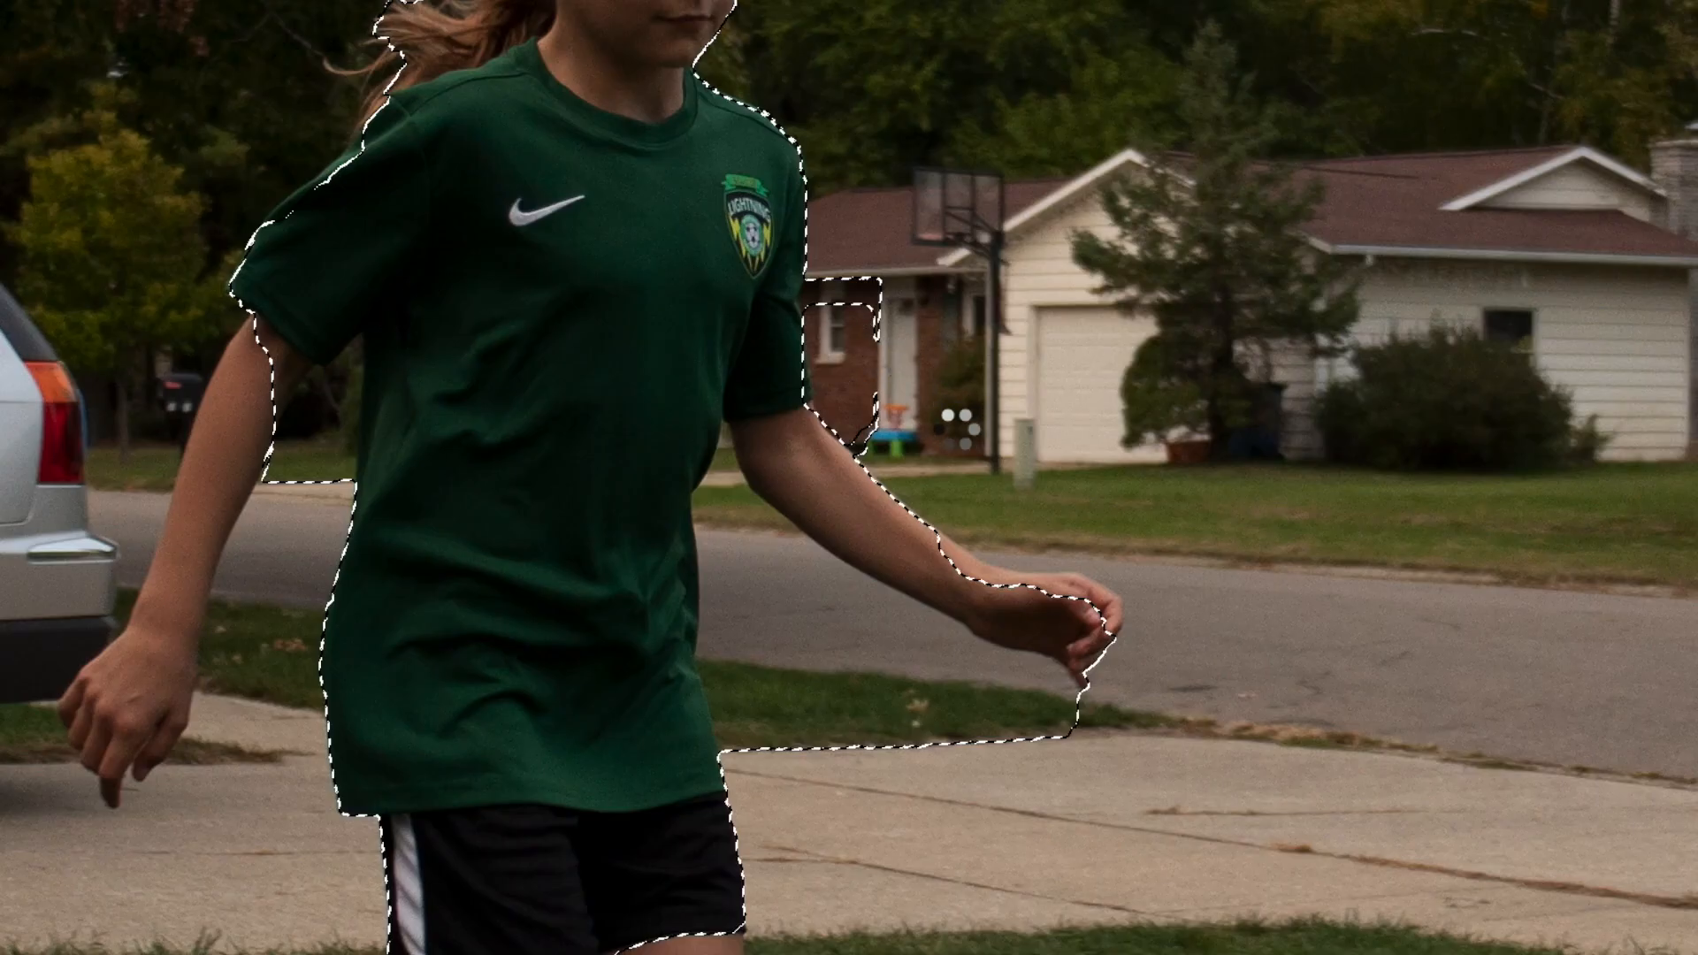
mouse_move(853, 297)
mouse_down()
mouse_move(989, 296)
mouse_move(958, 337)
mouse_move(845, 330)
mouse_move(854, 299)
mouse_move(963, 341)
mouse_move(884, 303)
mouse_up()
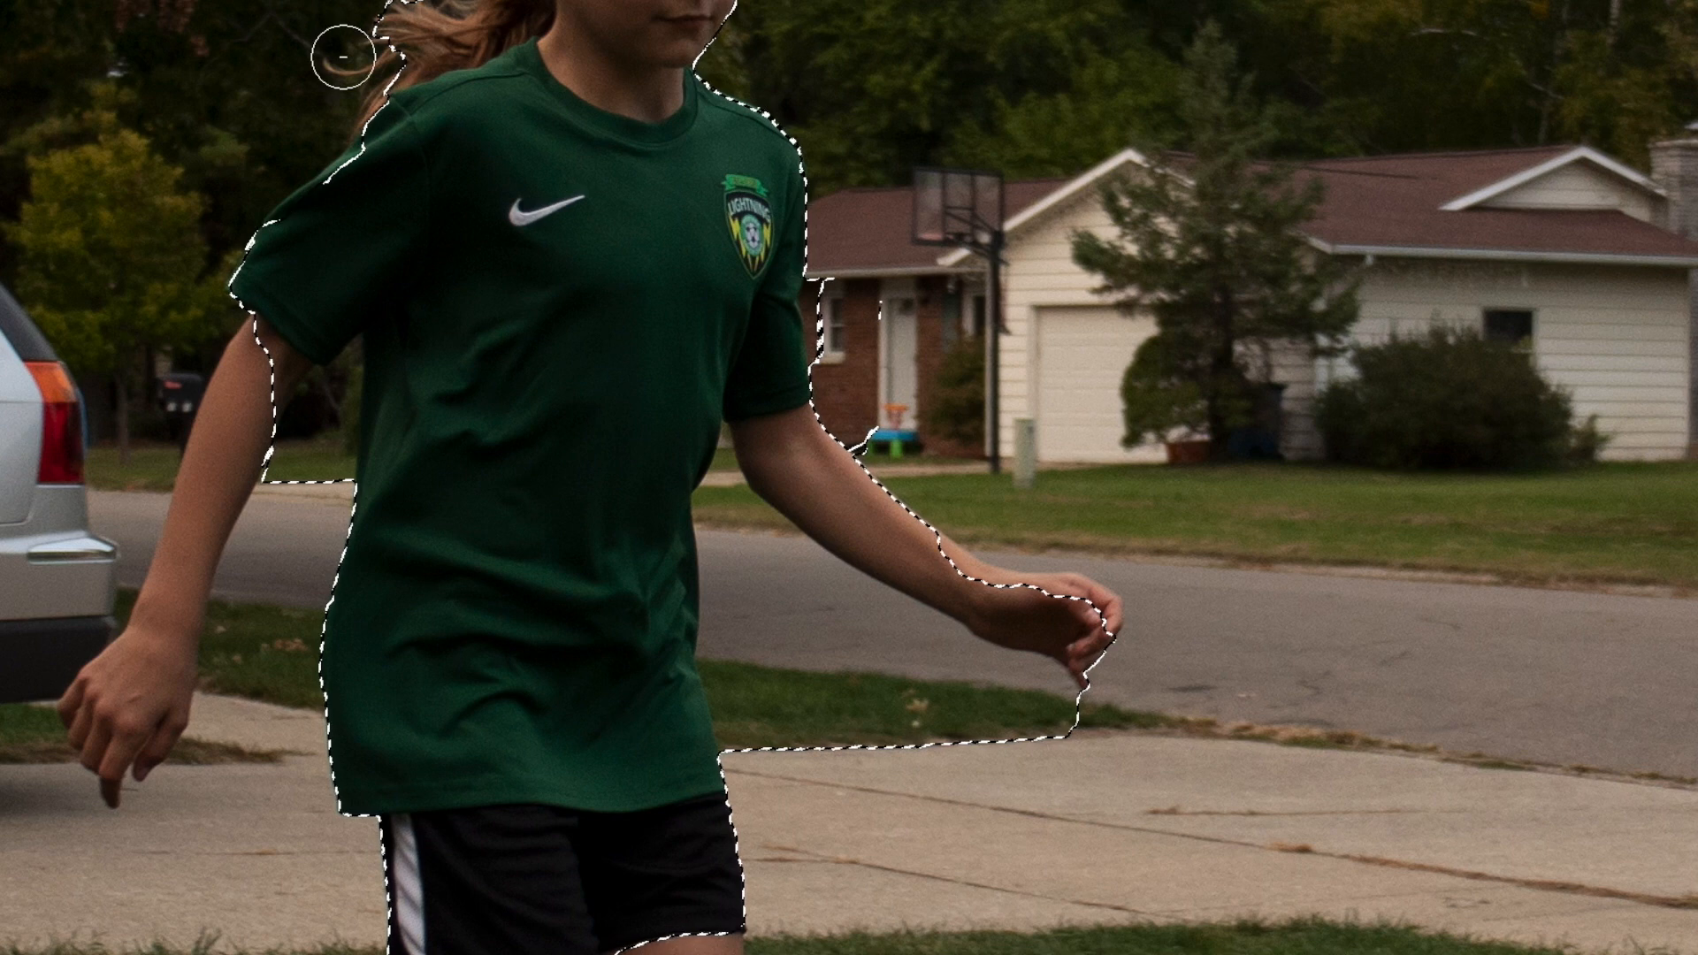
mouse_move(826, 348)
mouse_down()
mouse_move(820, 303)
mouse_move(807, 326)
mouse_move(823, 310)
mouse_move(839, 326)
mouse_up()
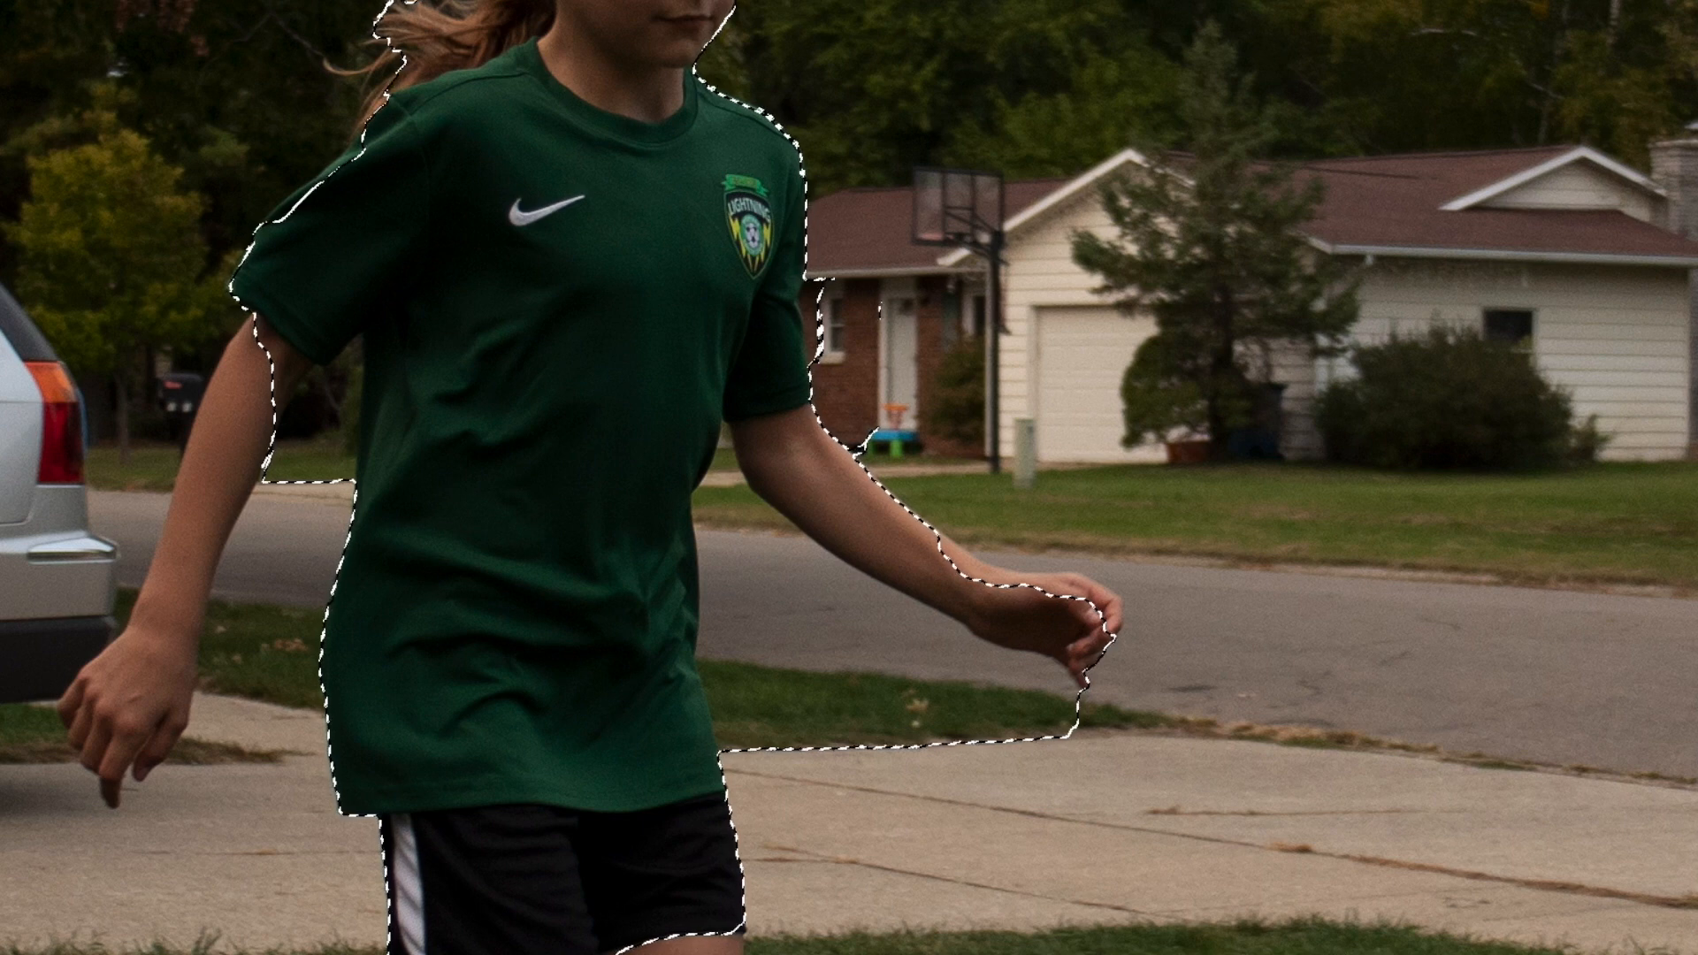
alt+click(822, 337)
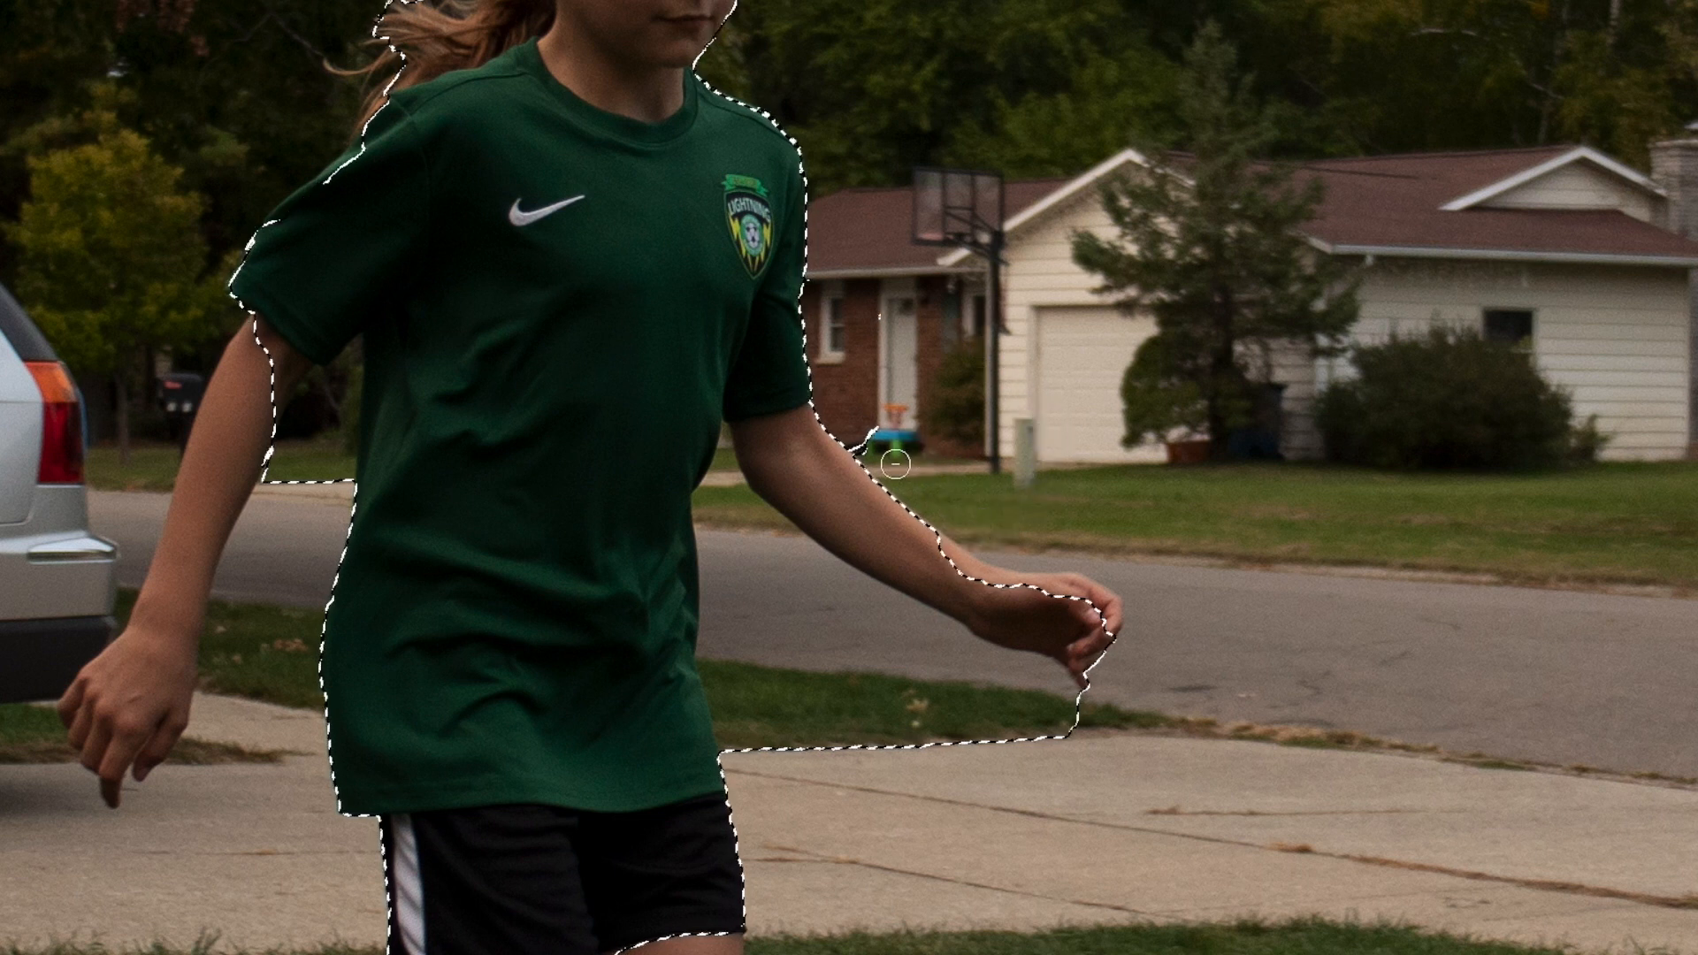
alt+click(862, 442)
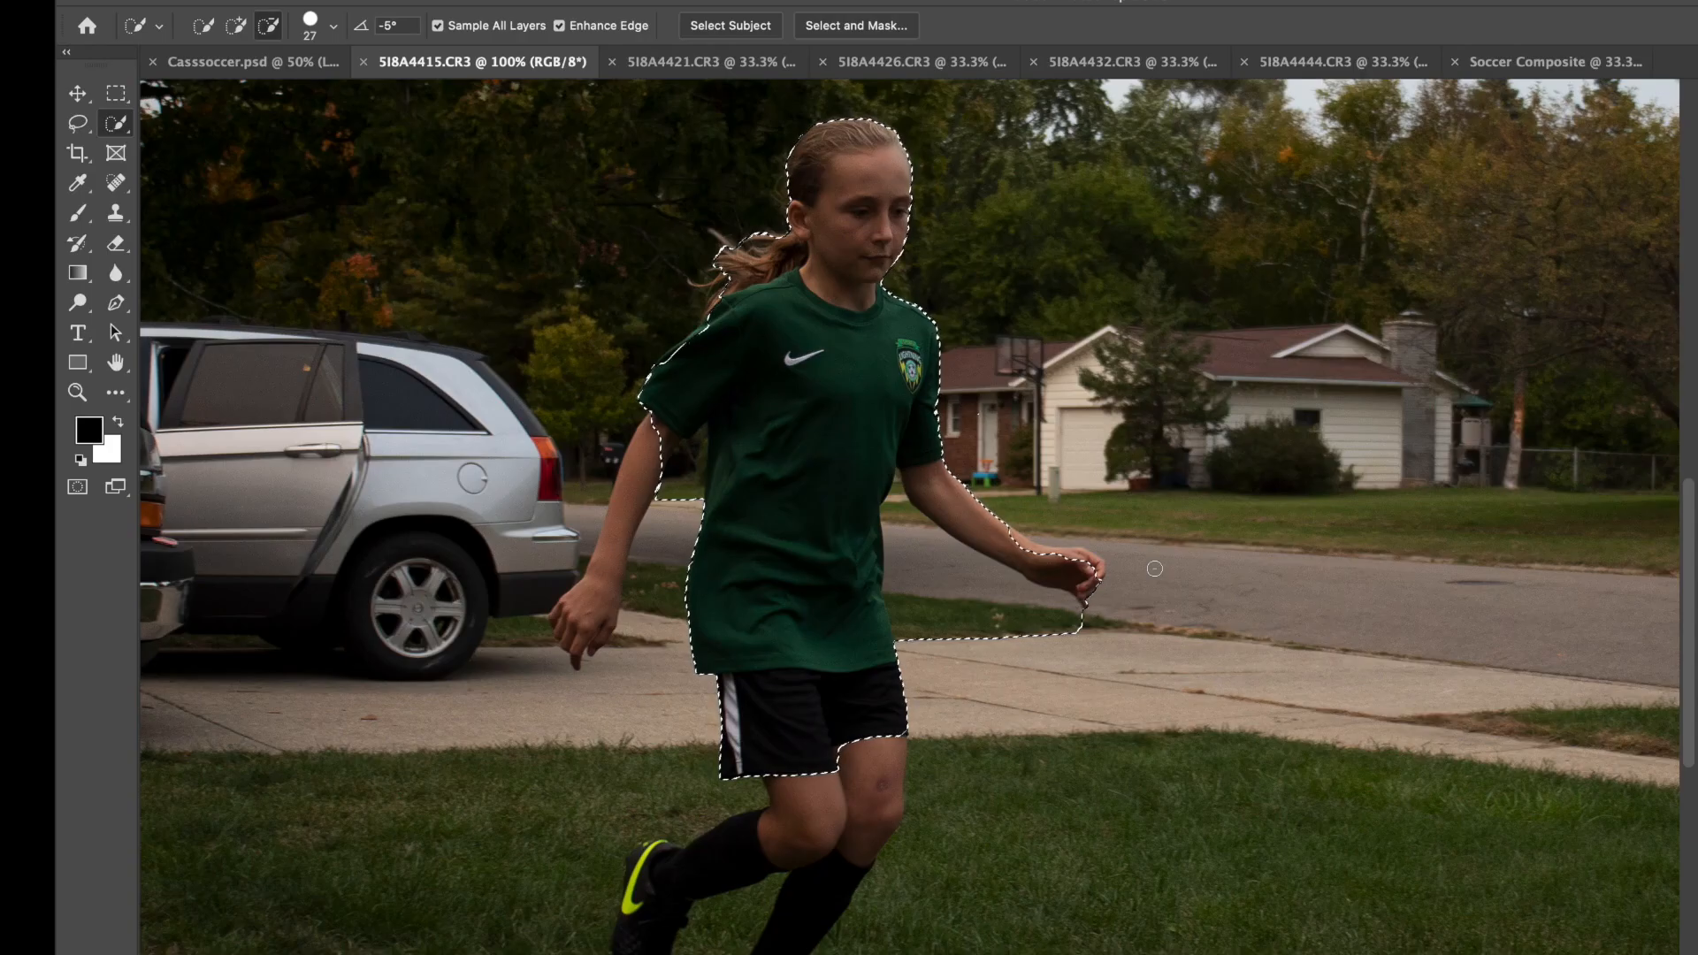
Step: Examine the selection edge around the jersey and outstretched arm at up to 600% magnification, ending at 100%
key(super+equal)
key(super+equal)
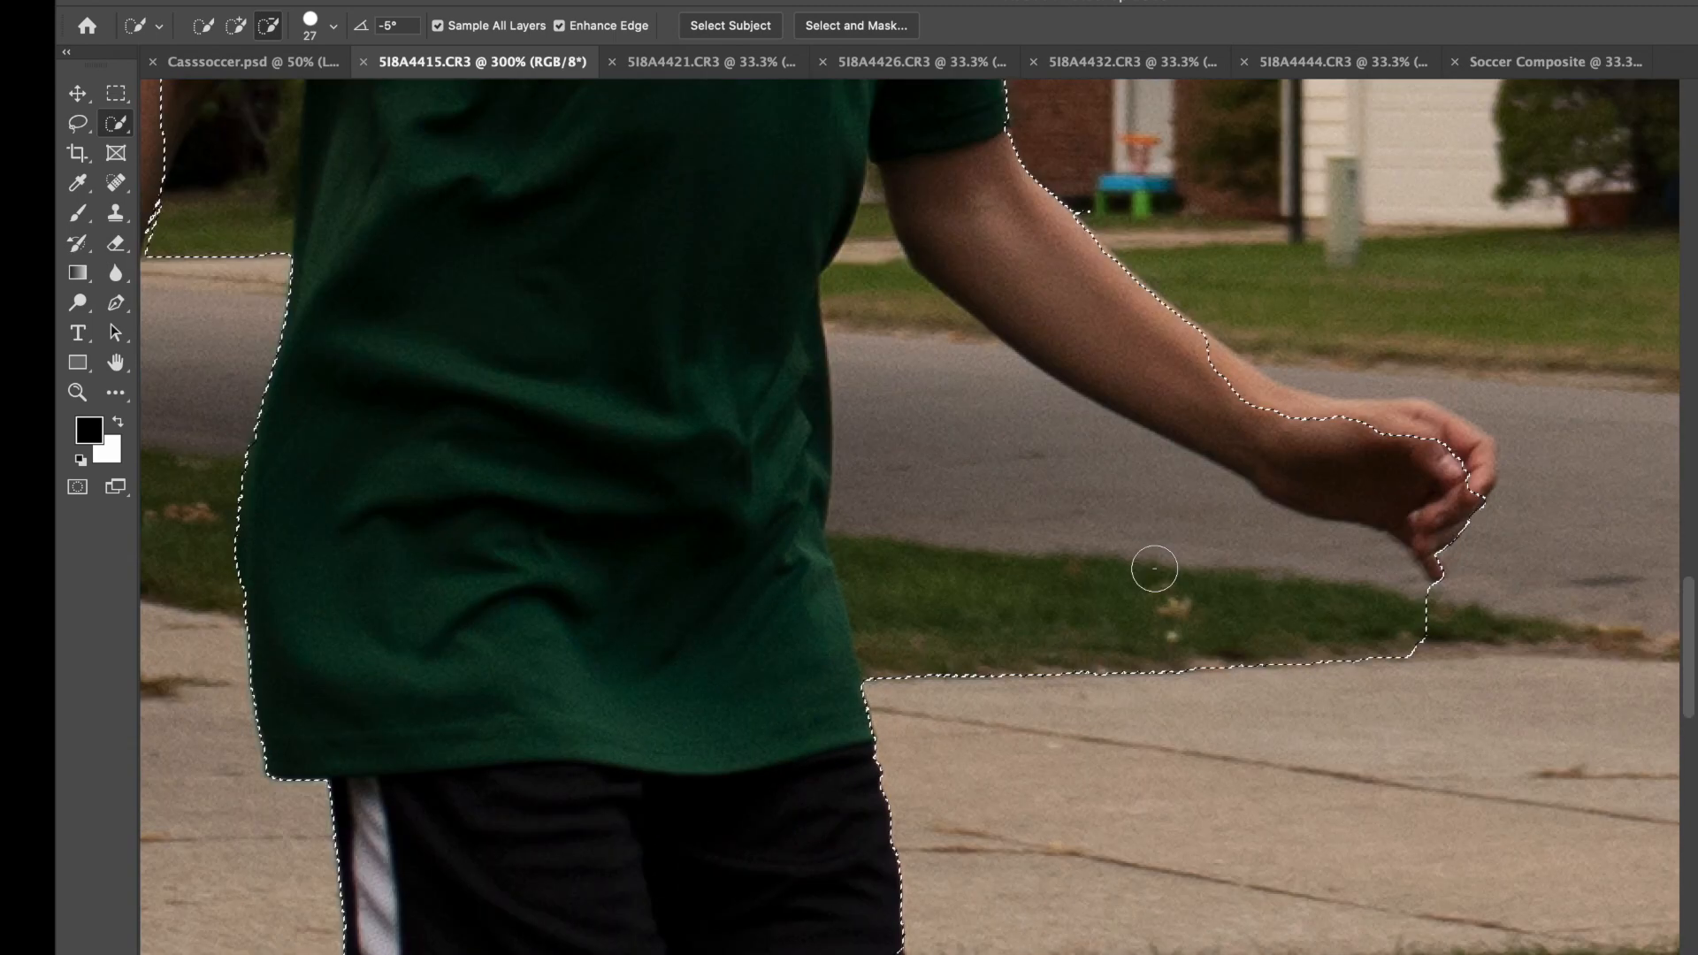
key(super+equal)
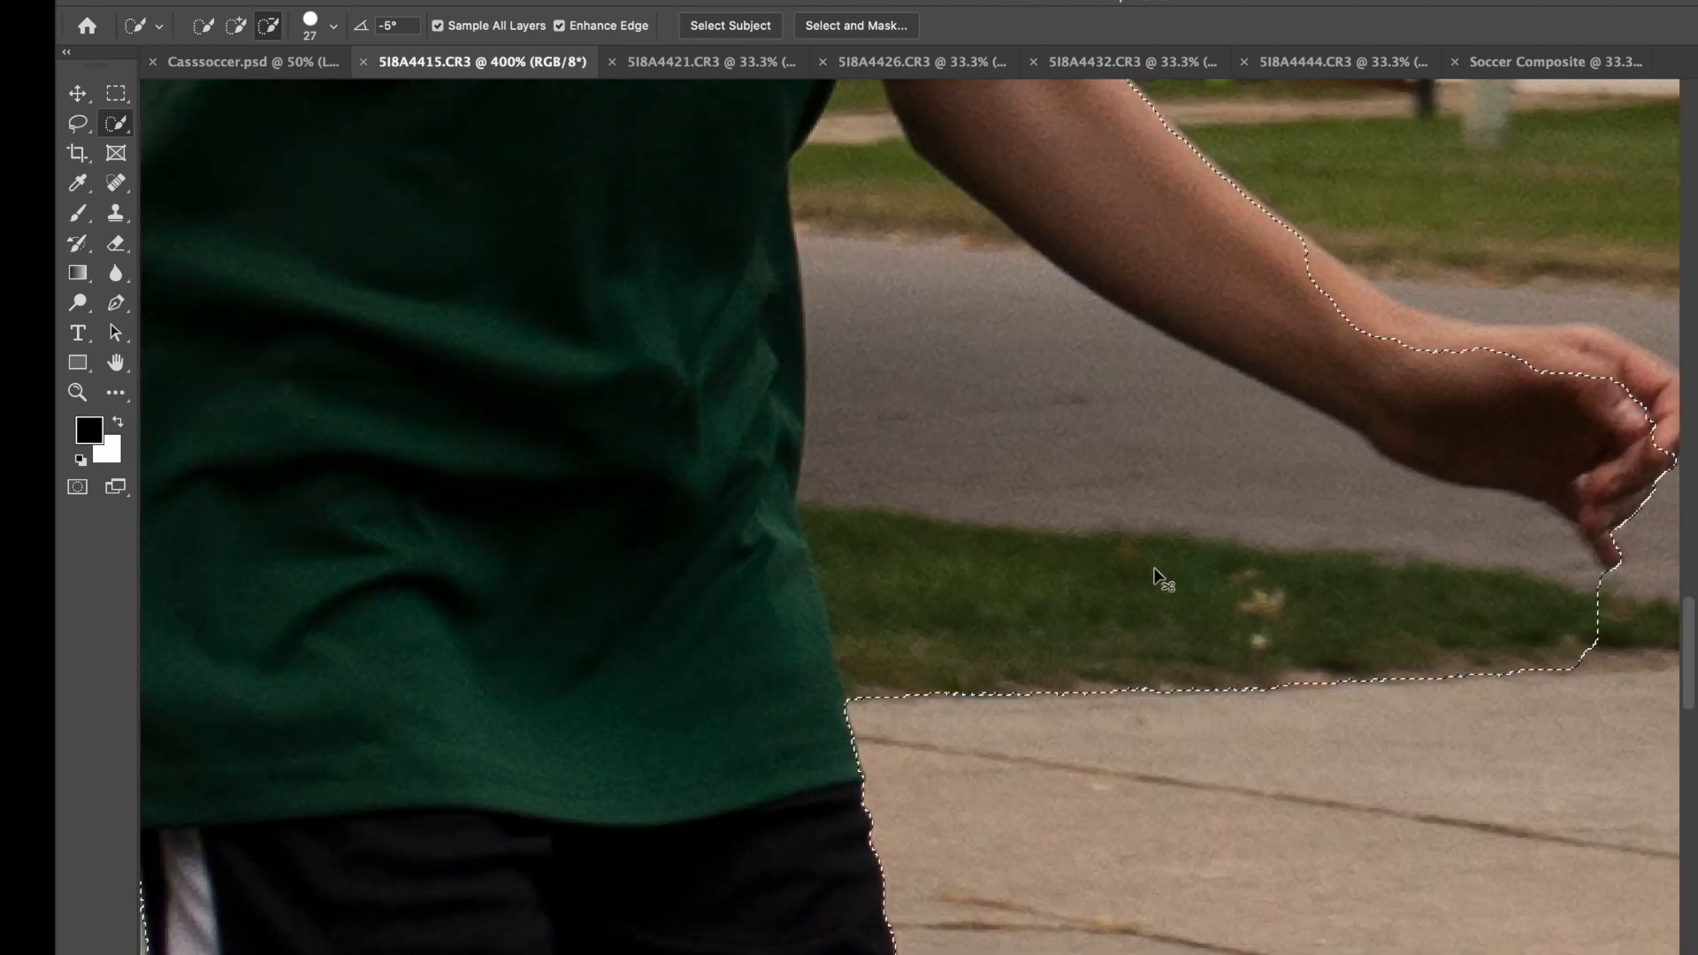
key(super+equal)
key(super+equal)
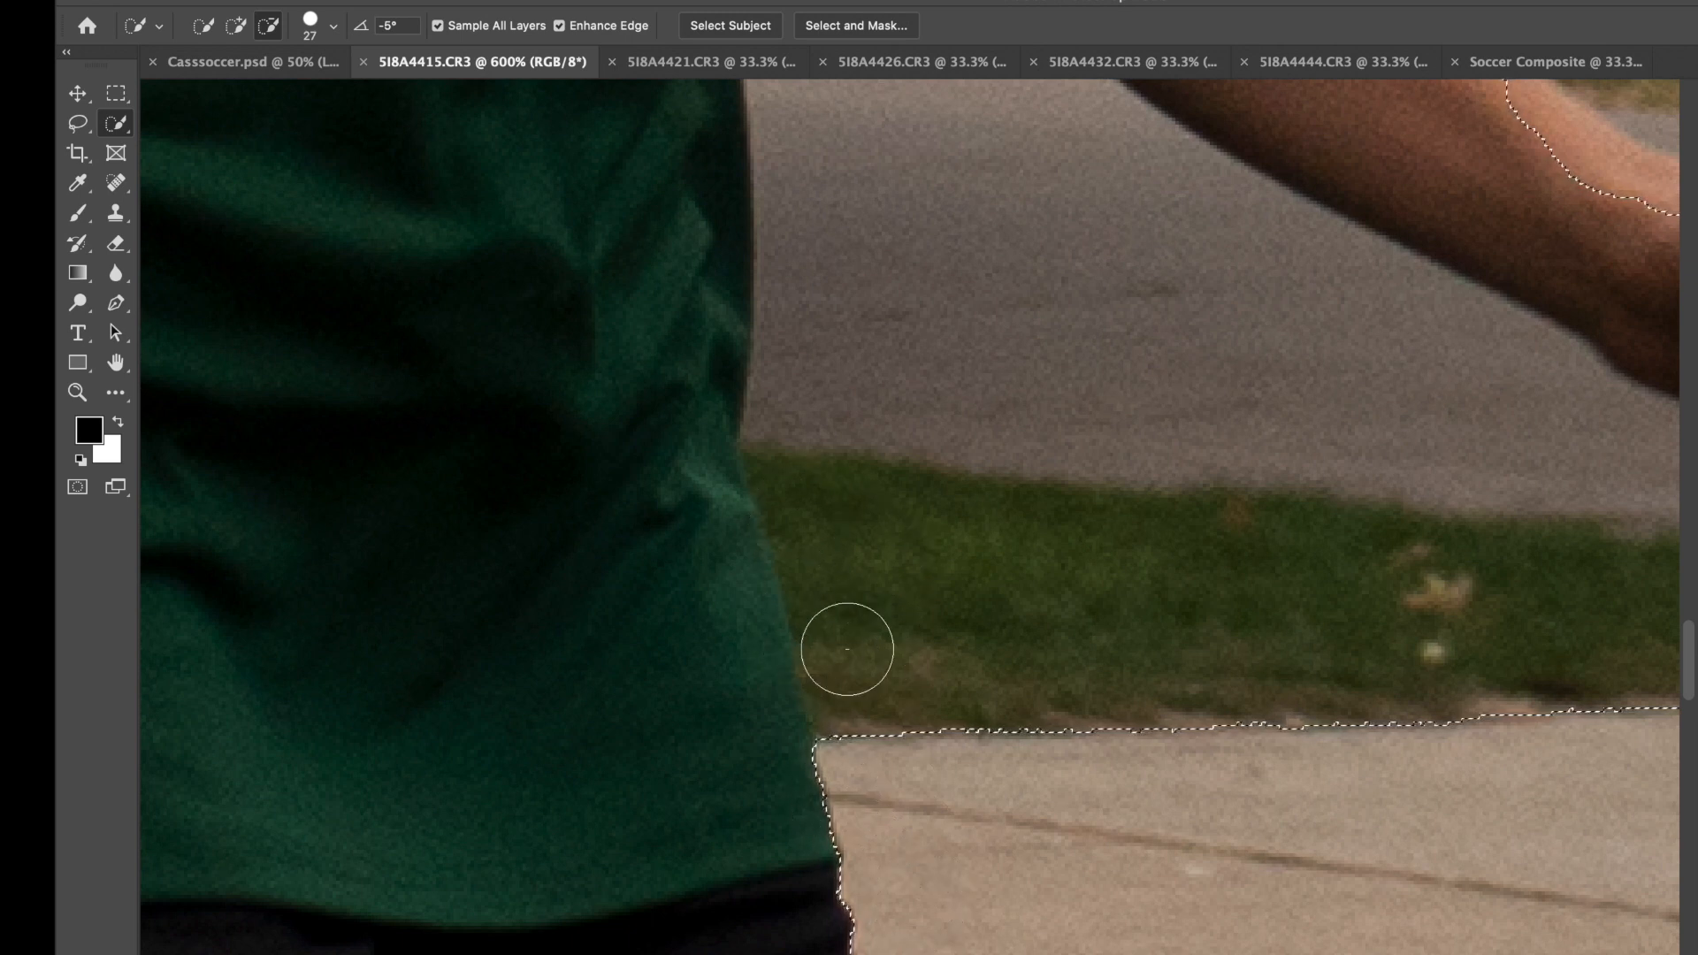
scroll(1526, 298, up, 5)
scroll(1526, 298, right, 5)
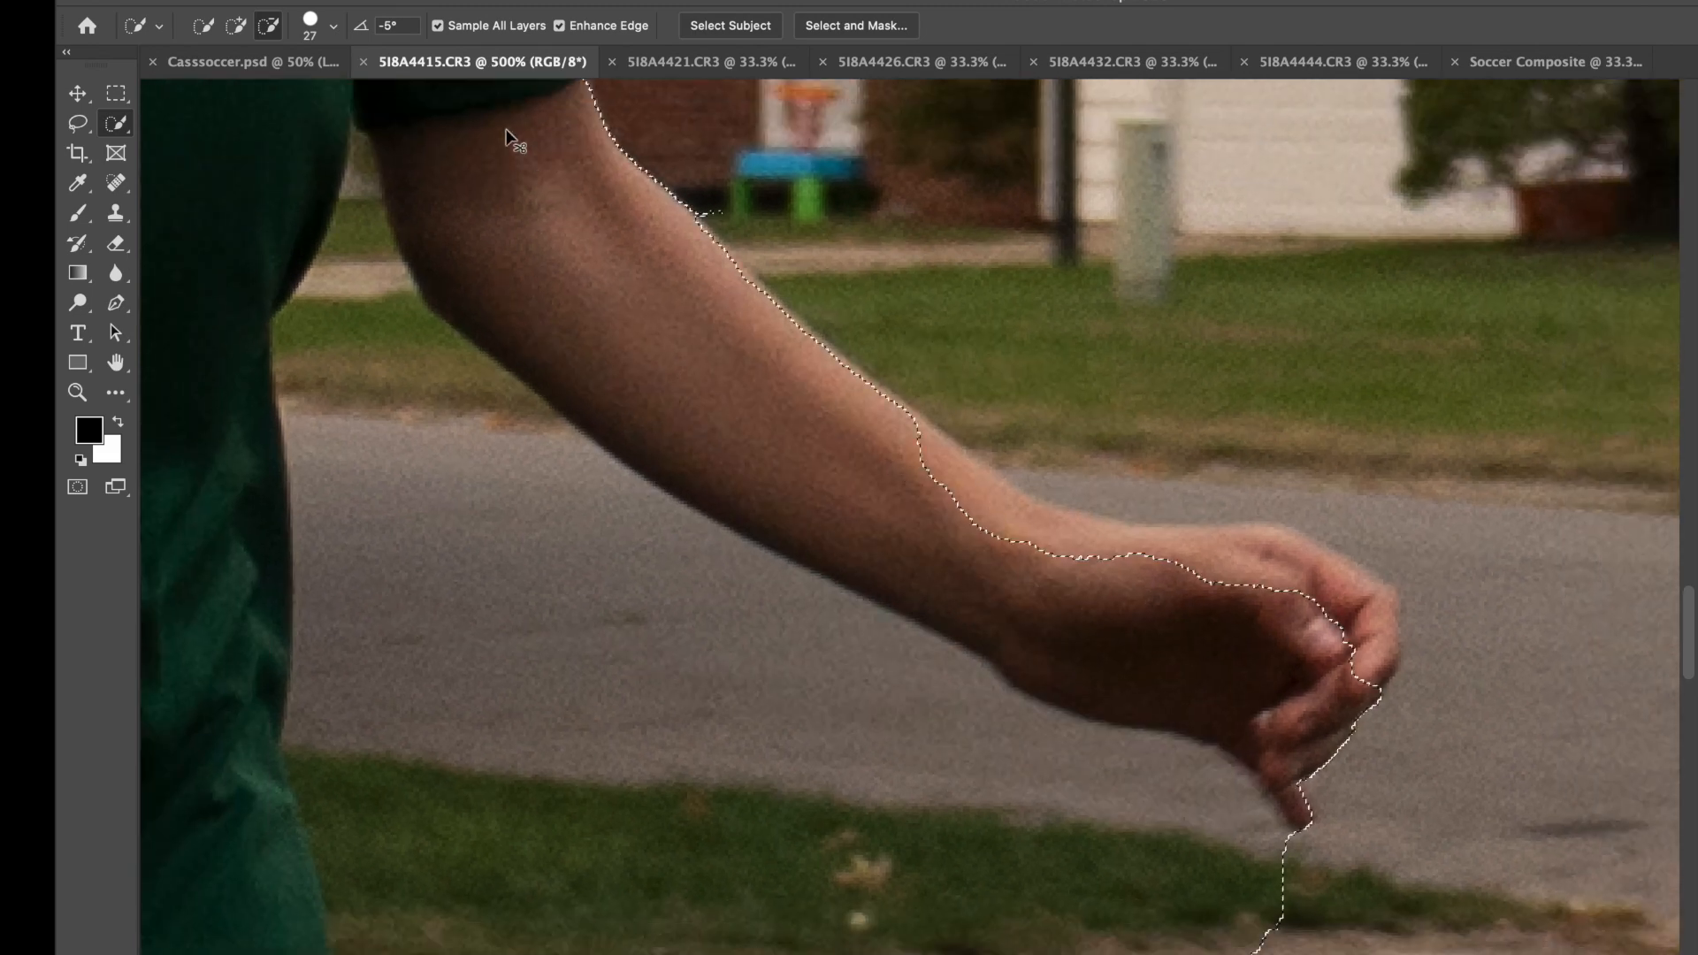
key(super+minus)
key(super+minus)
key(super+minus)
key(super+minus)
key(super+minus)
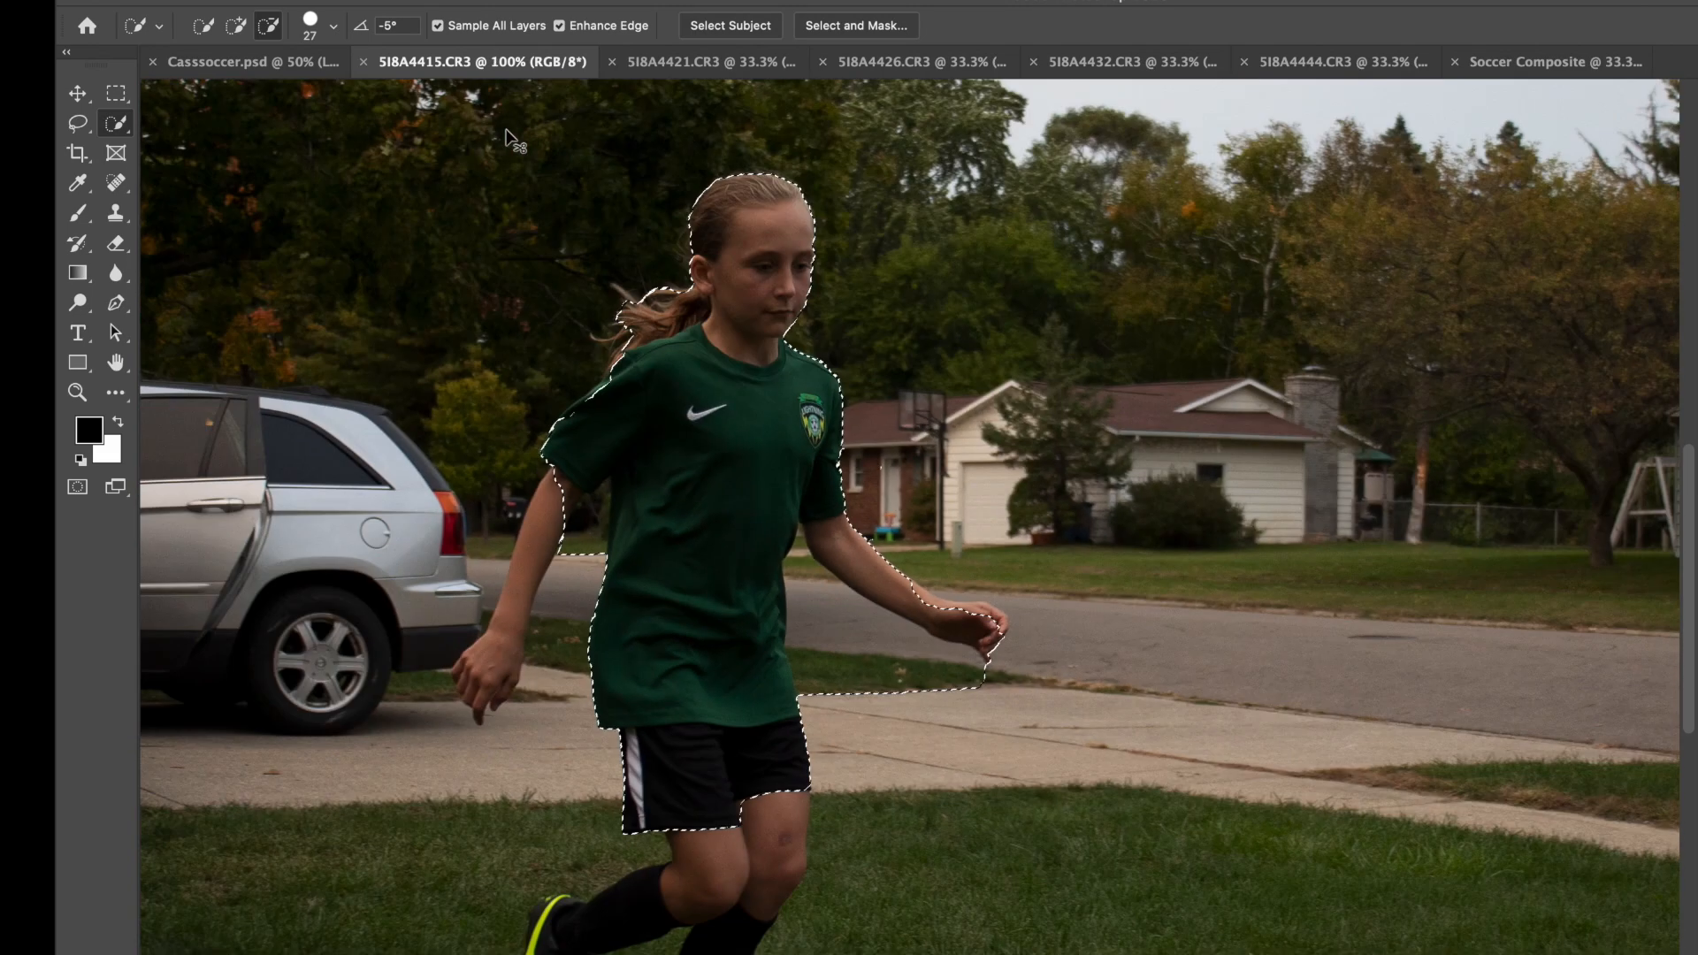
Step: Subtract the road and grass between the outstretched arm and the jersey from the selection
click(269, 26)
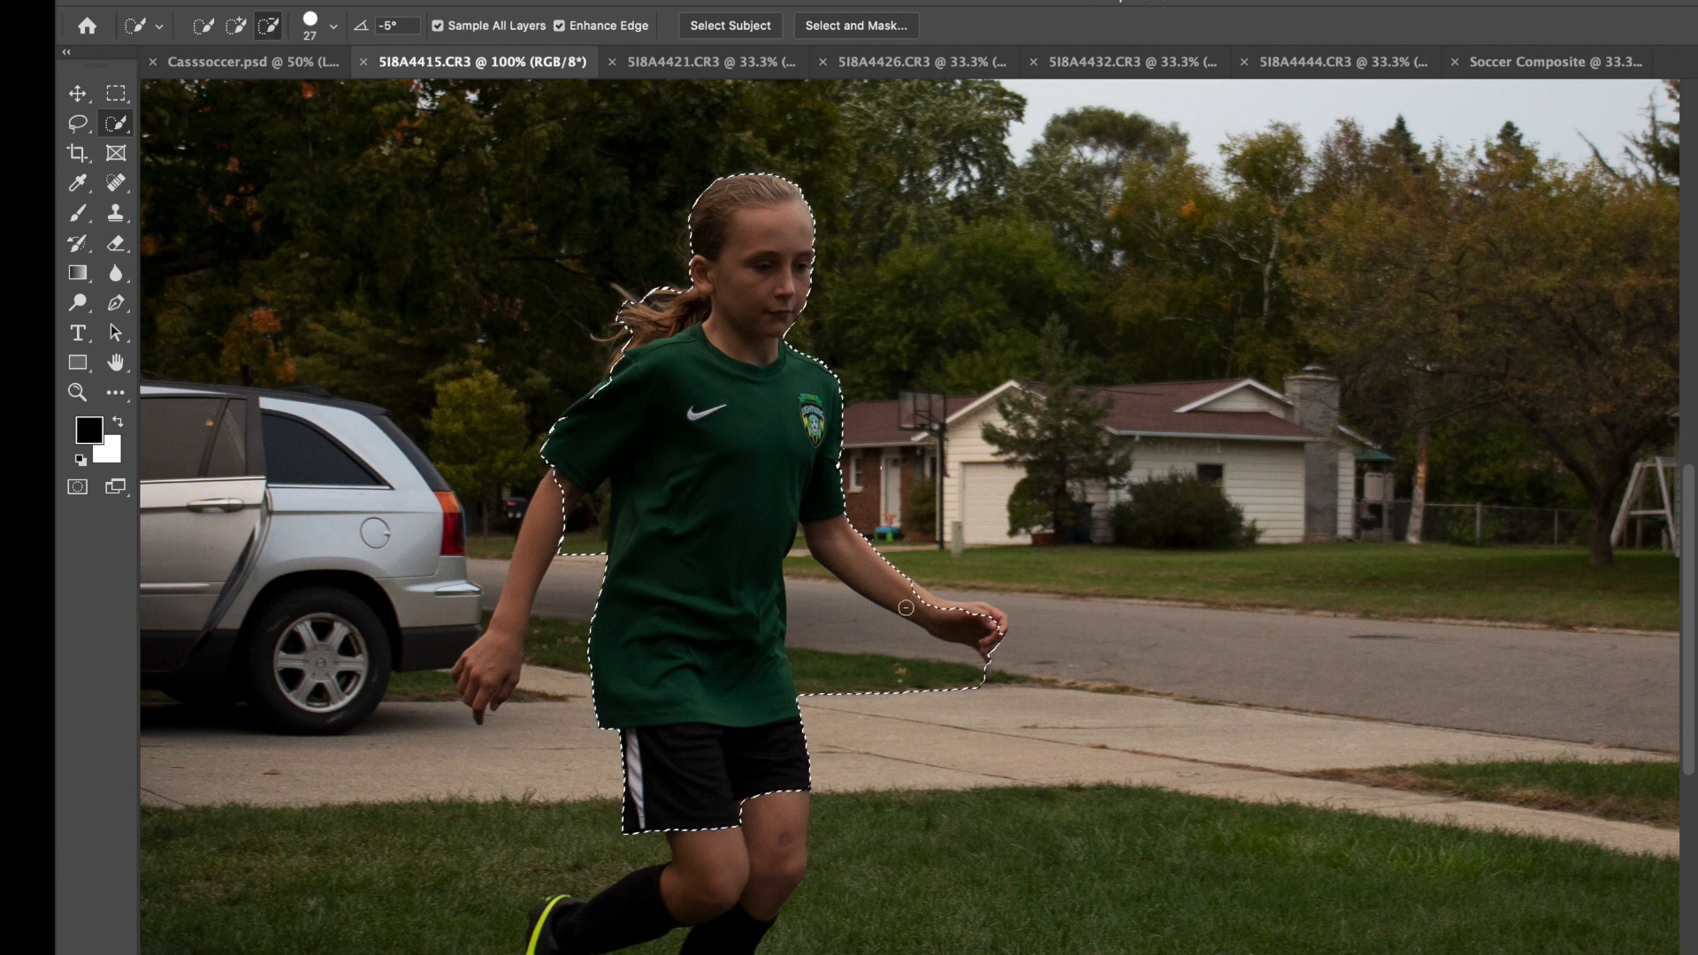
click(924, 677)
drag(923, 677, 848, 676)
Step: Set the brush size to 11 px and add the outstretched hand's fingers and upper edge to the selection
click(334, 26)
click(213, 81)
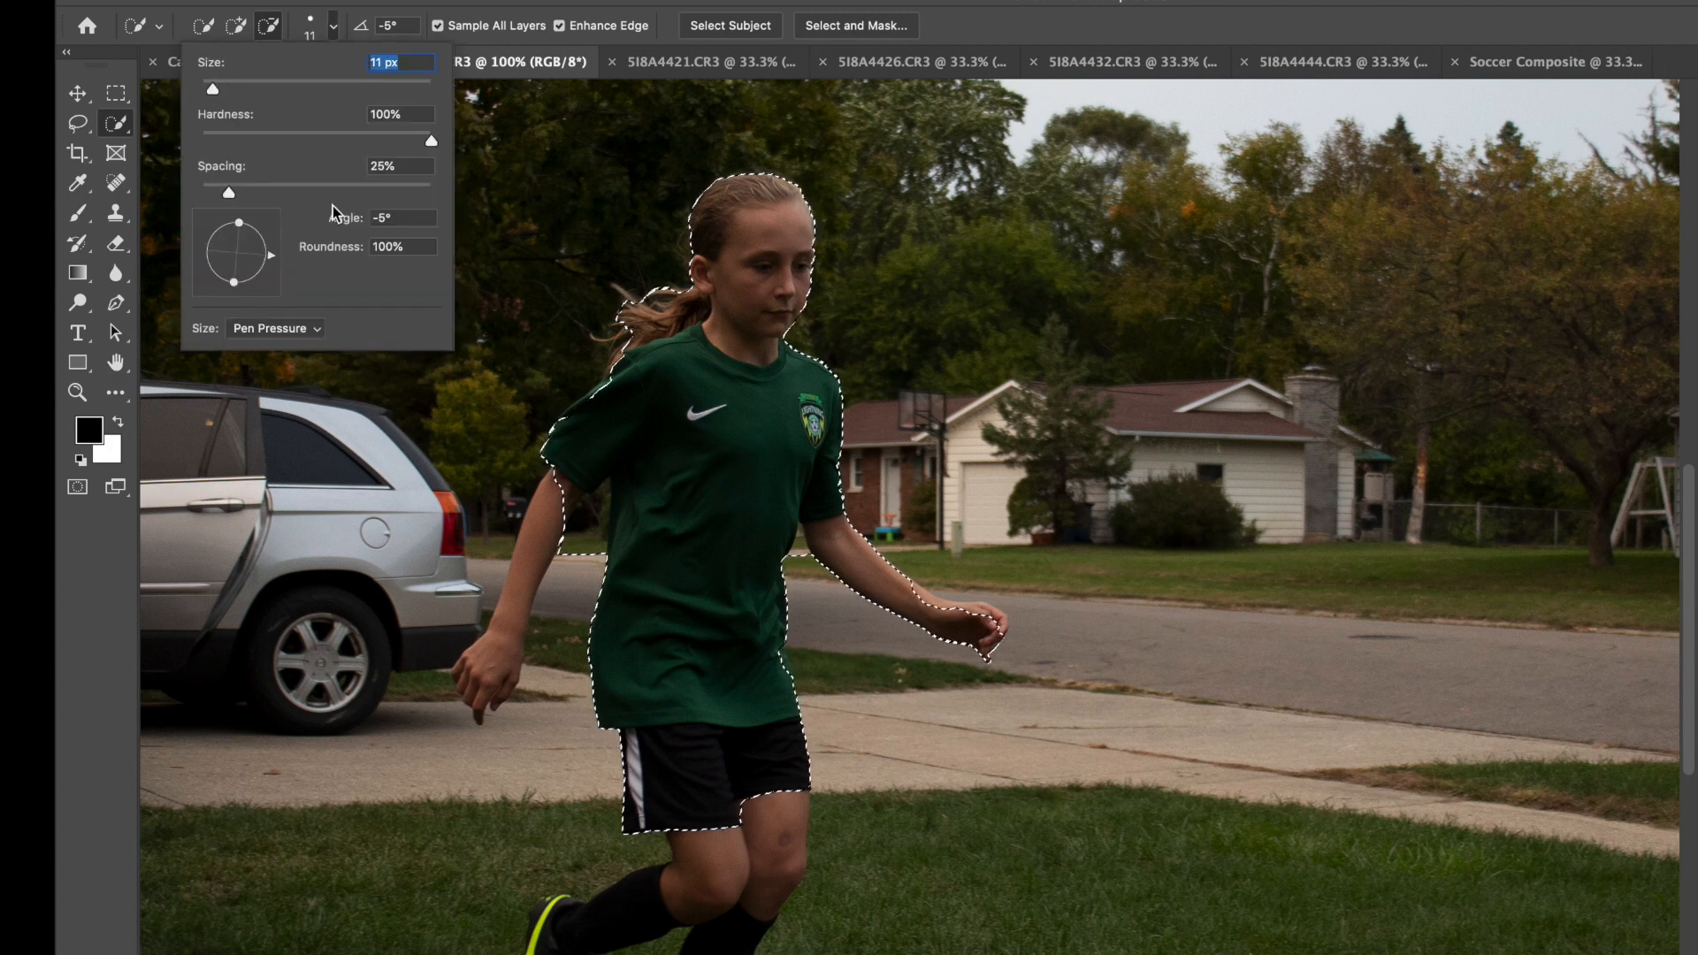
key(Return)
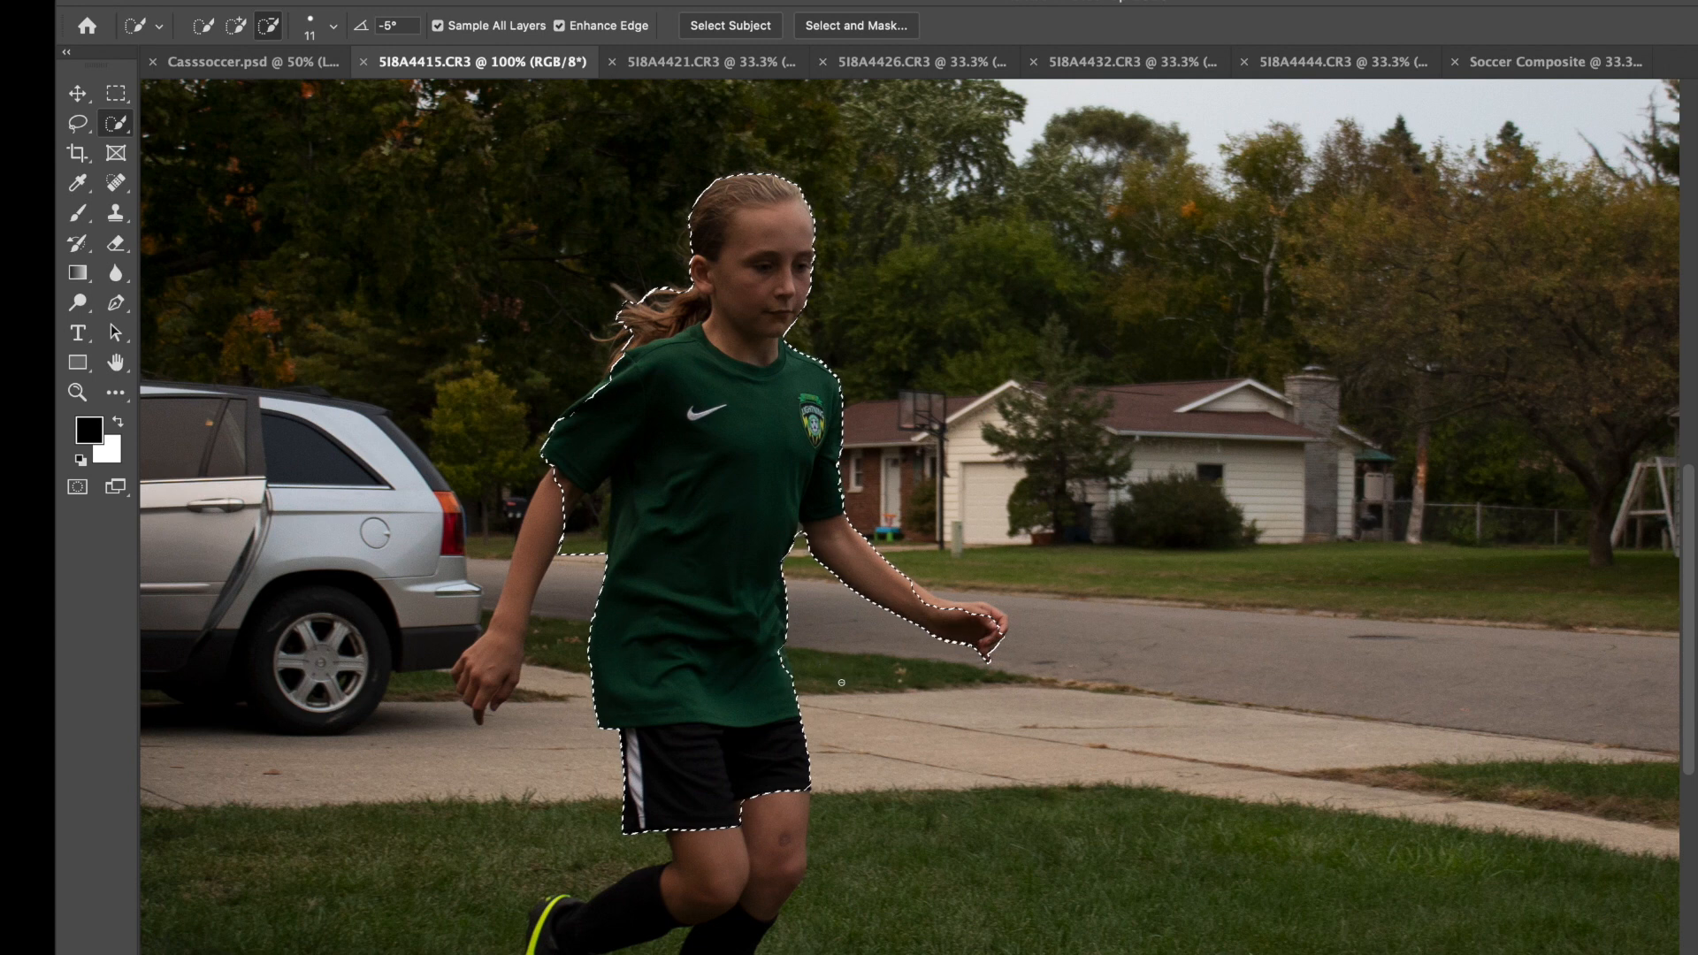
drag(994, 629, 1002, 624)
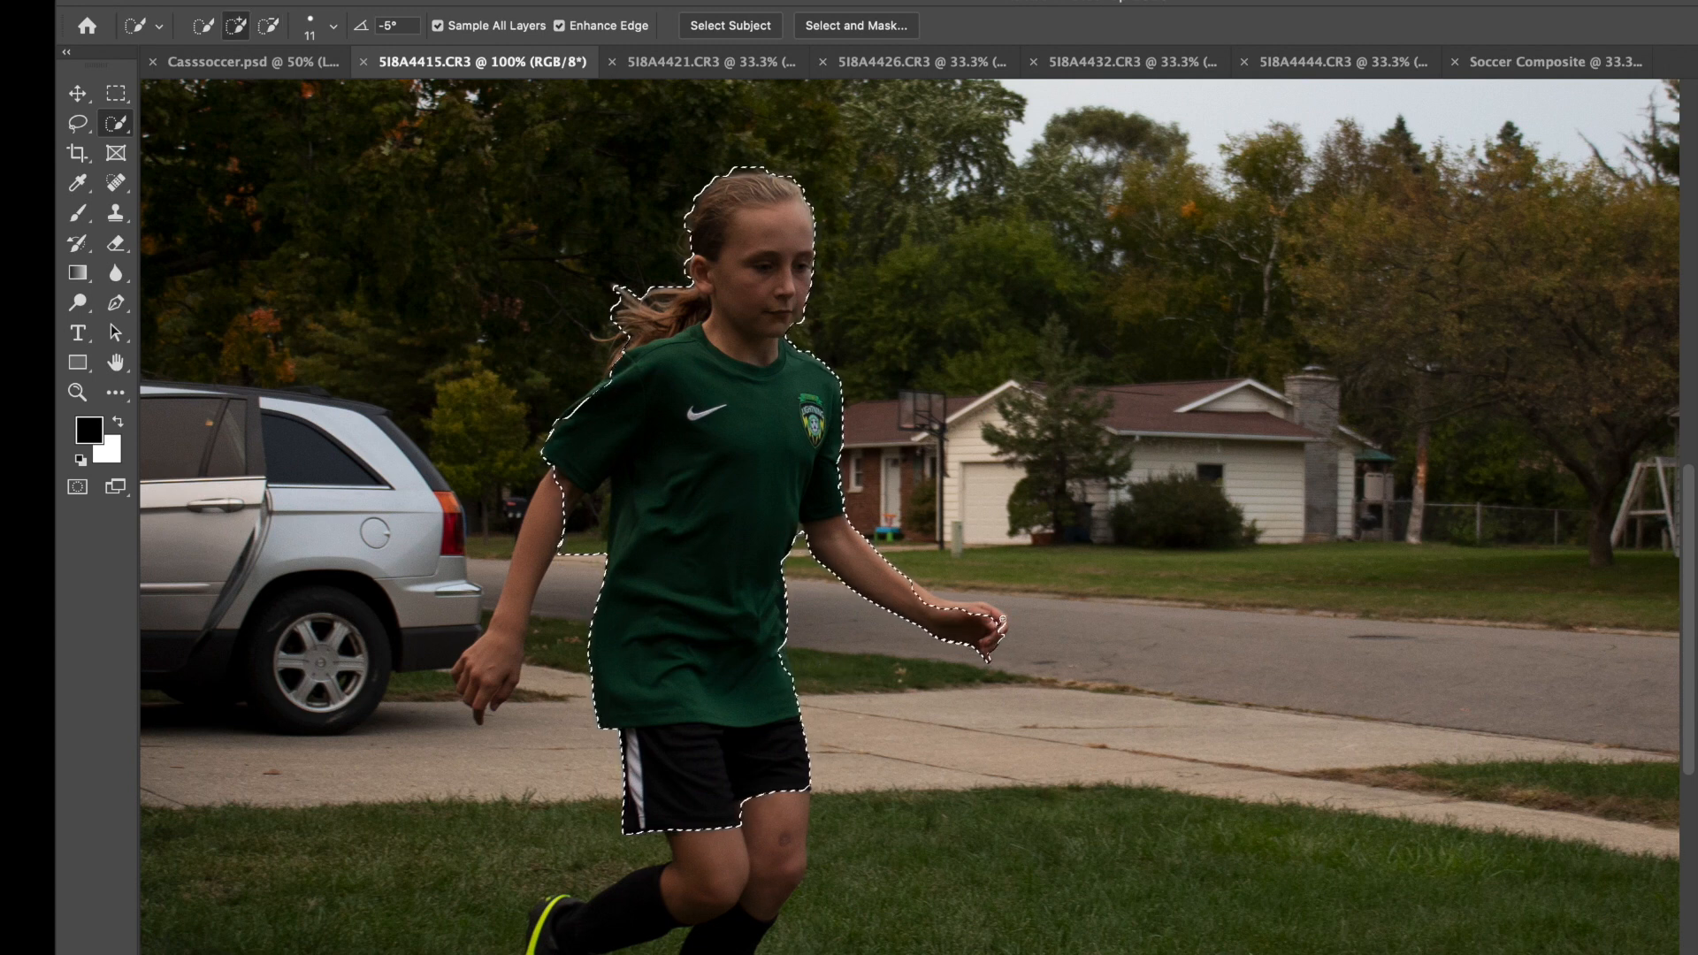
drag(1002, 621, 991, 609)
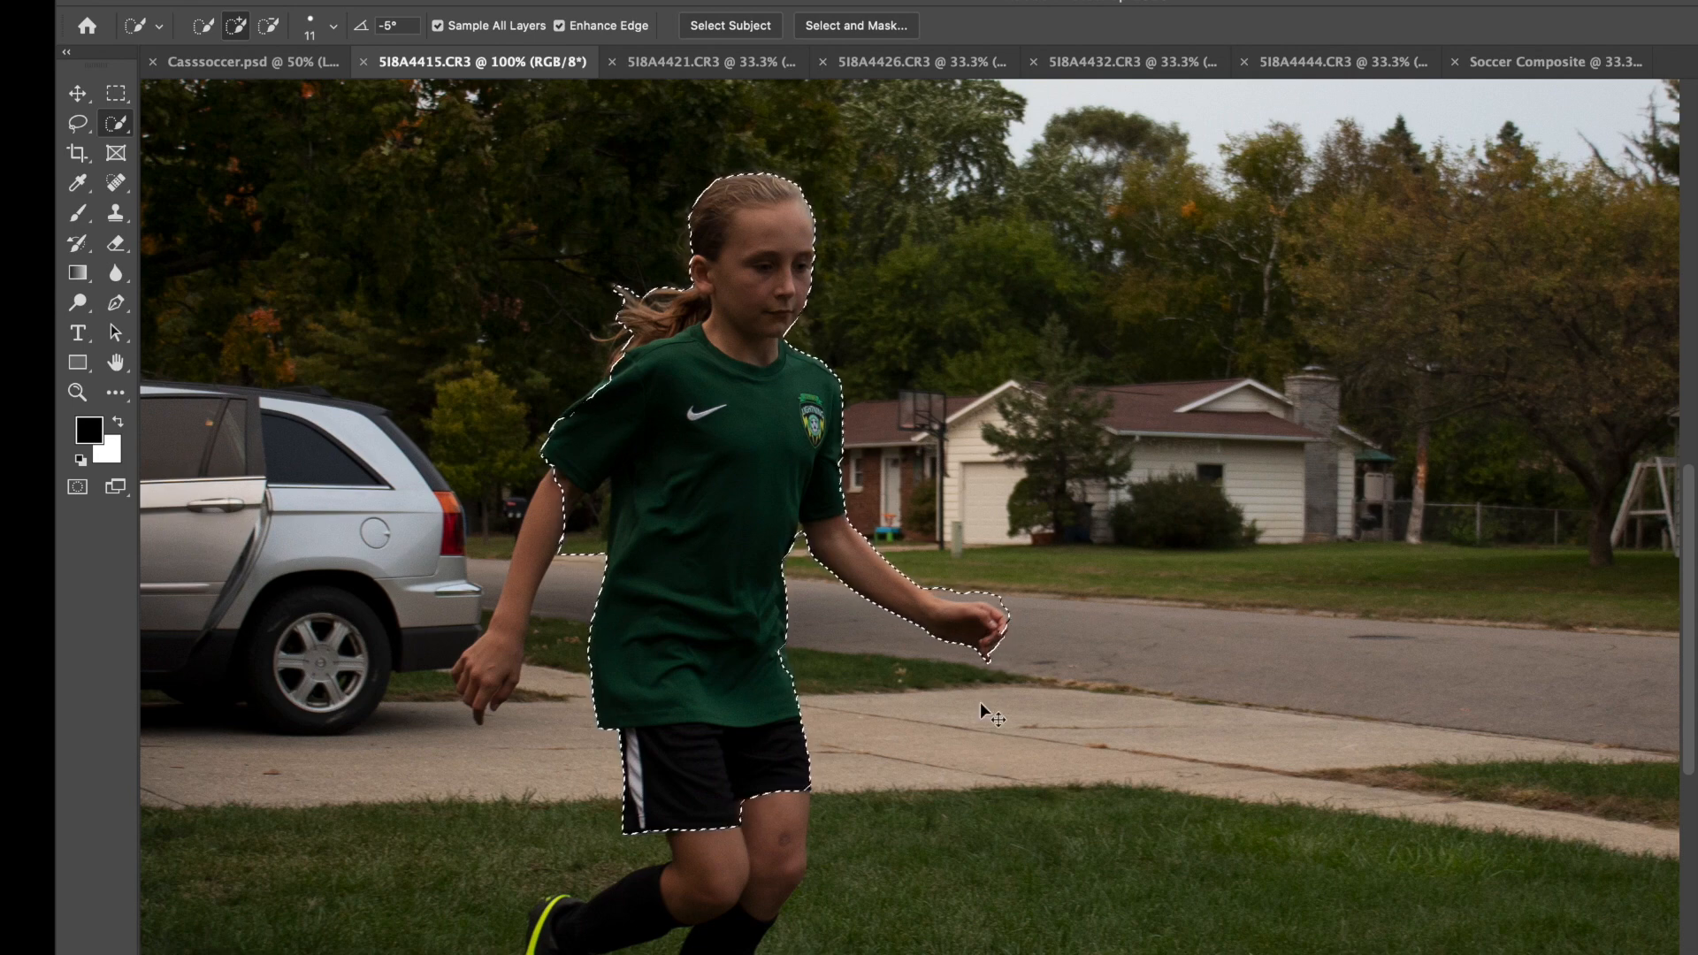
Step: Subtract the excess road and grass above the wrist and hand from the selection
scroll(981, 702, up, 3)
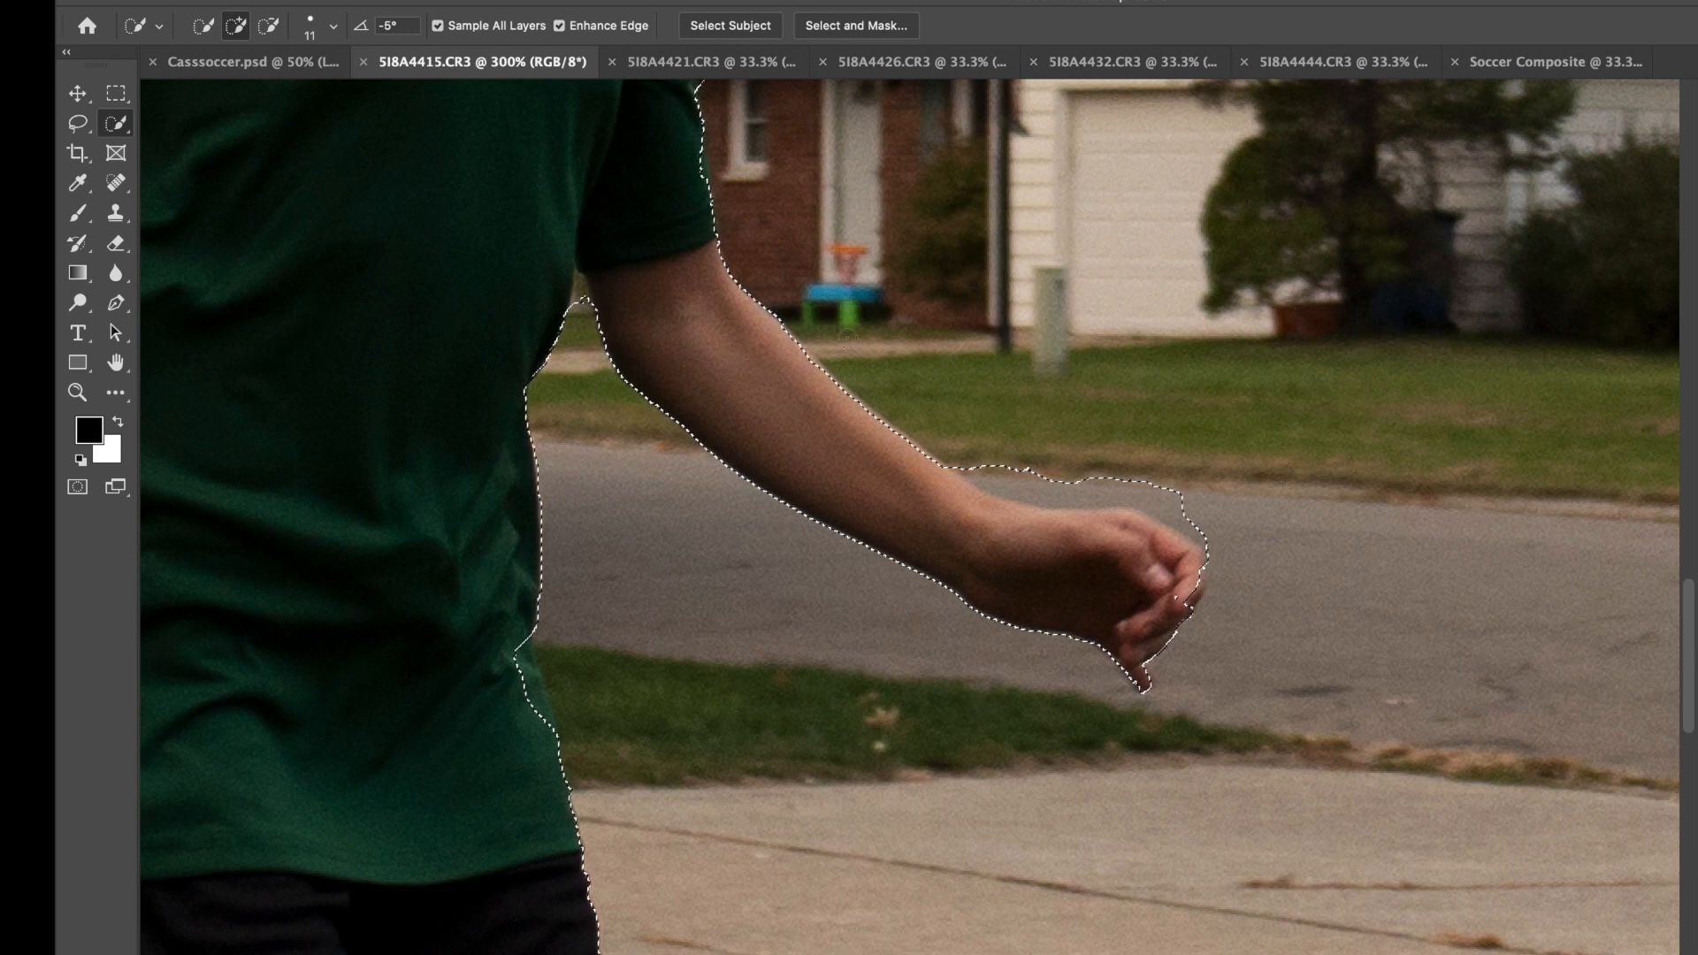
click(269, 26)
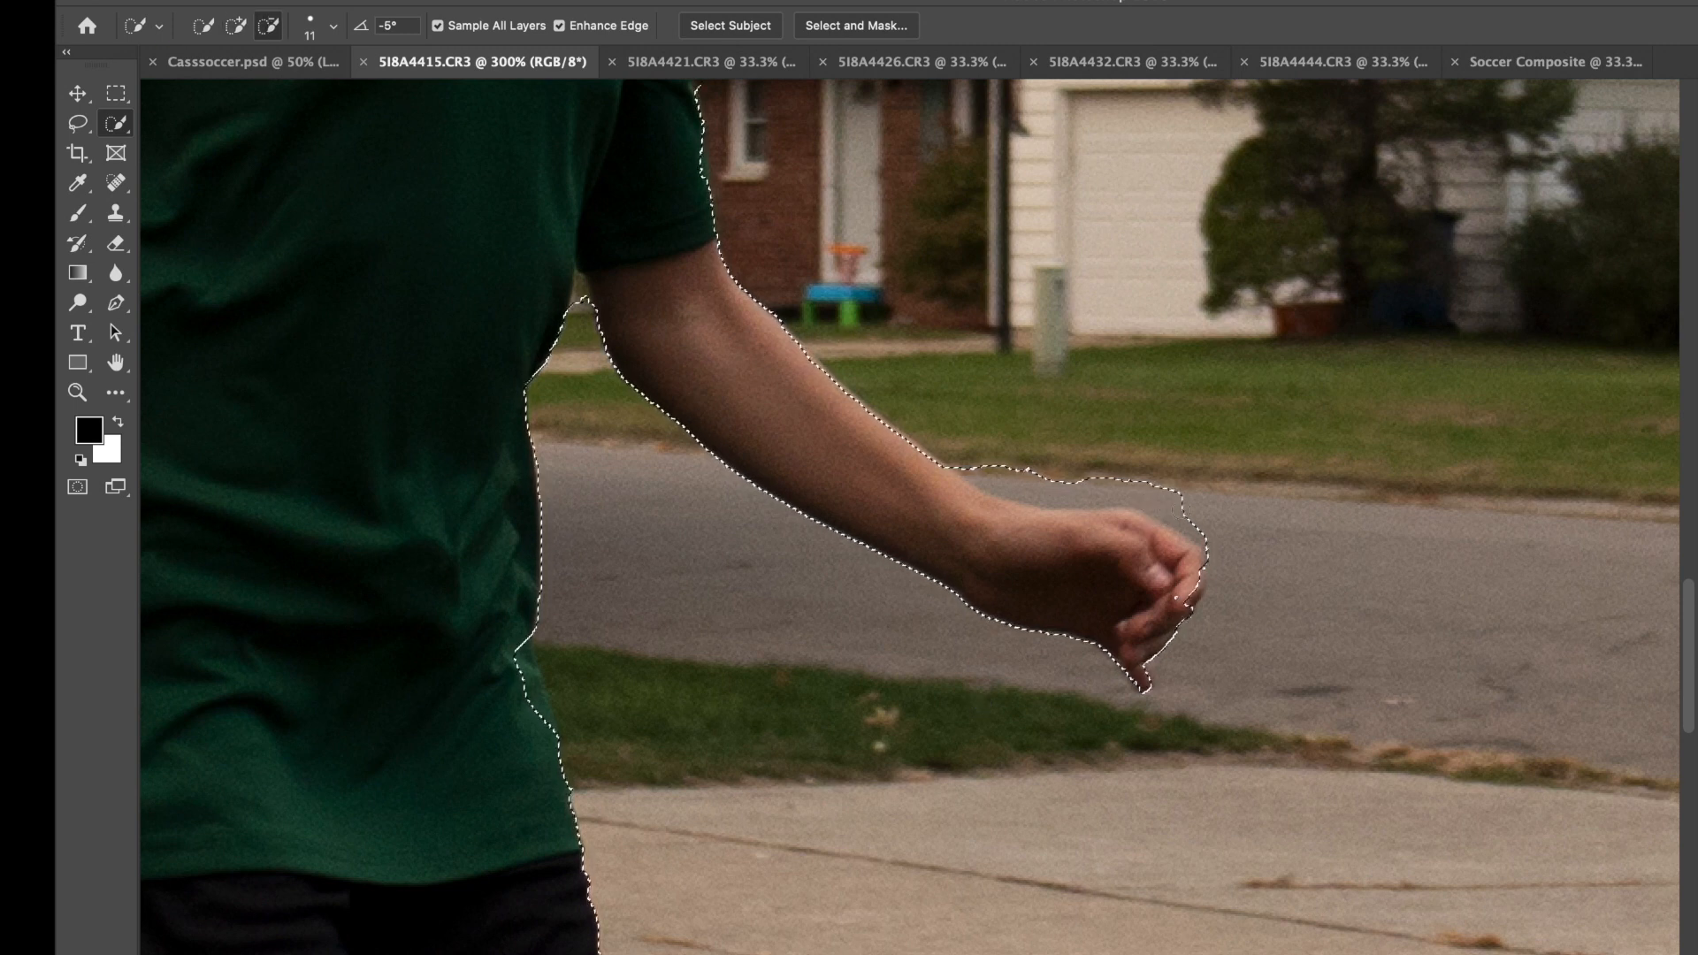
drag(1180, 501, 1149, 494)
mouse_move(993, 462)
mouse_down()
mouse_move(1045, 489)
mouse_move(998, 466)
mouse_move(1240, 516)
mouse_up()
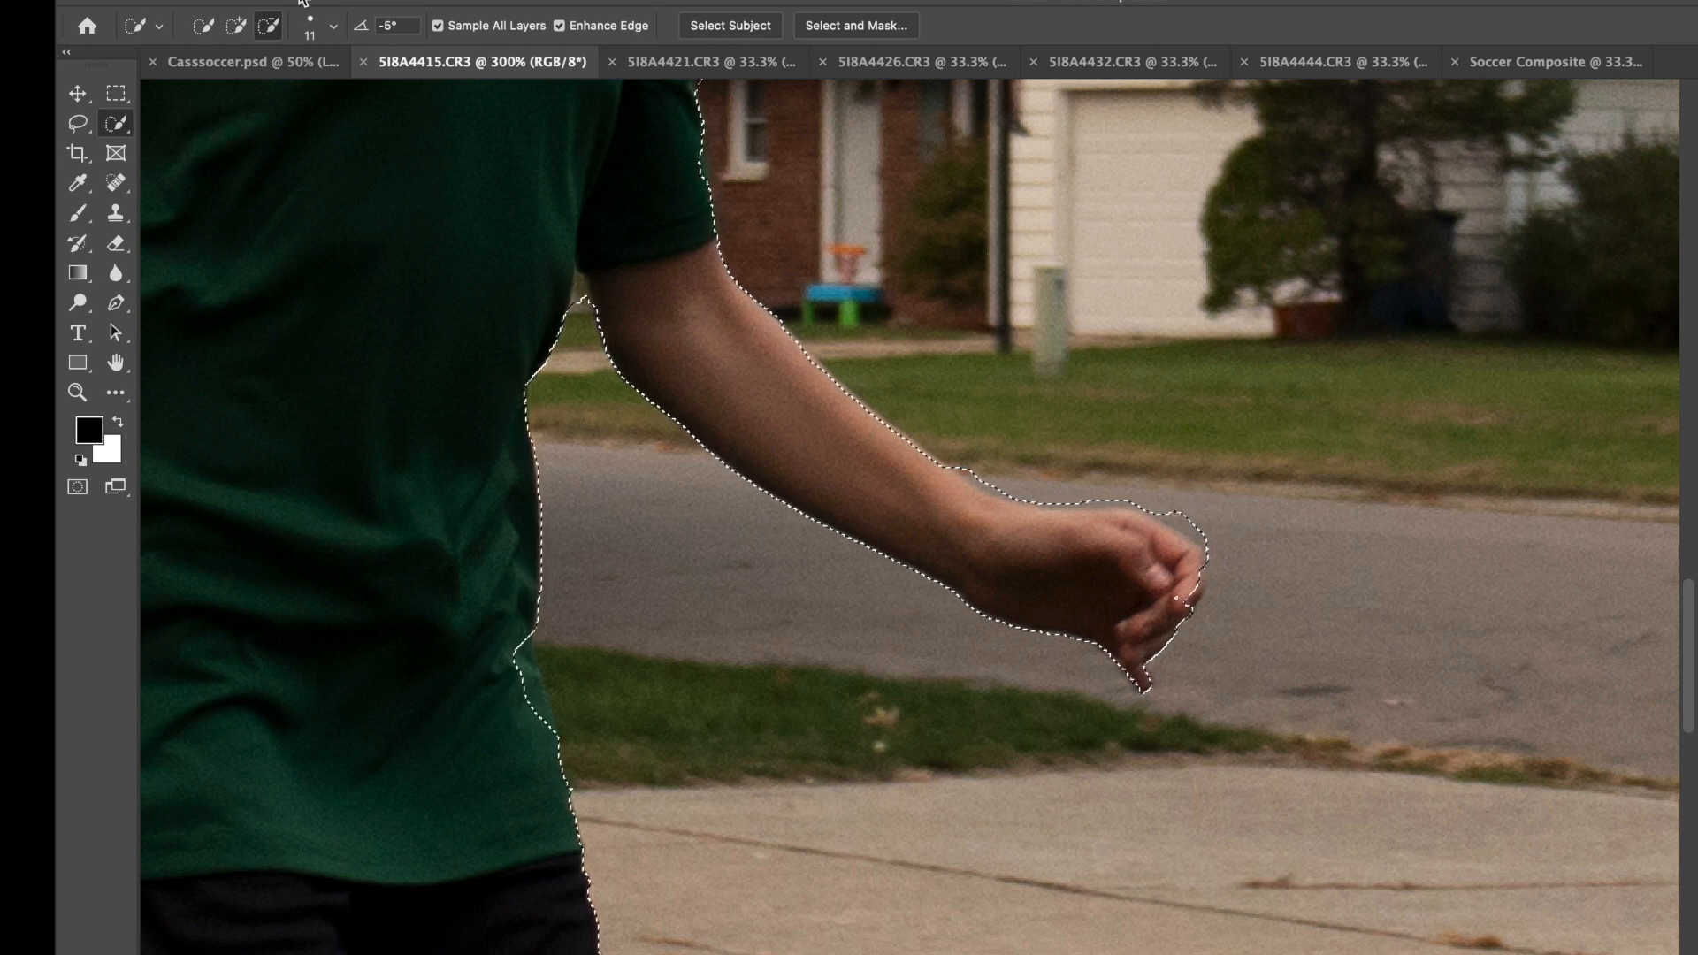
Step: Set the brush size to 5 px and refine the selection at the fingertips, the armpit gap and the lower jersey edge
click(310, 25)
drag(210, 89, 206, 88)
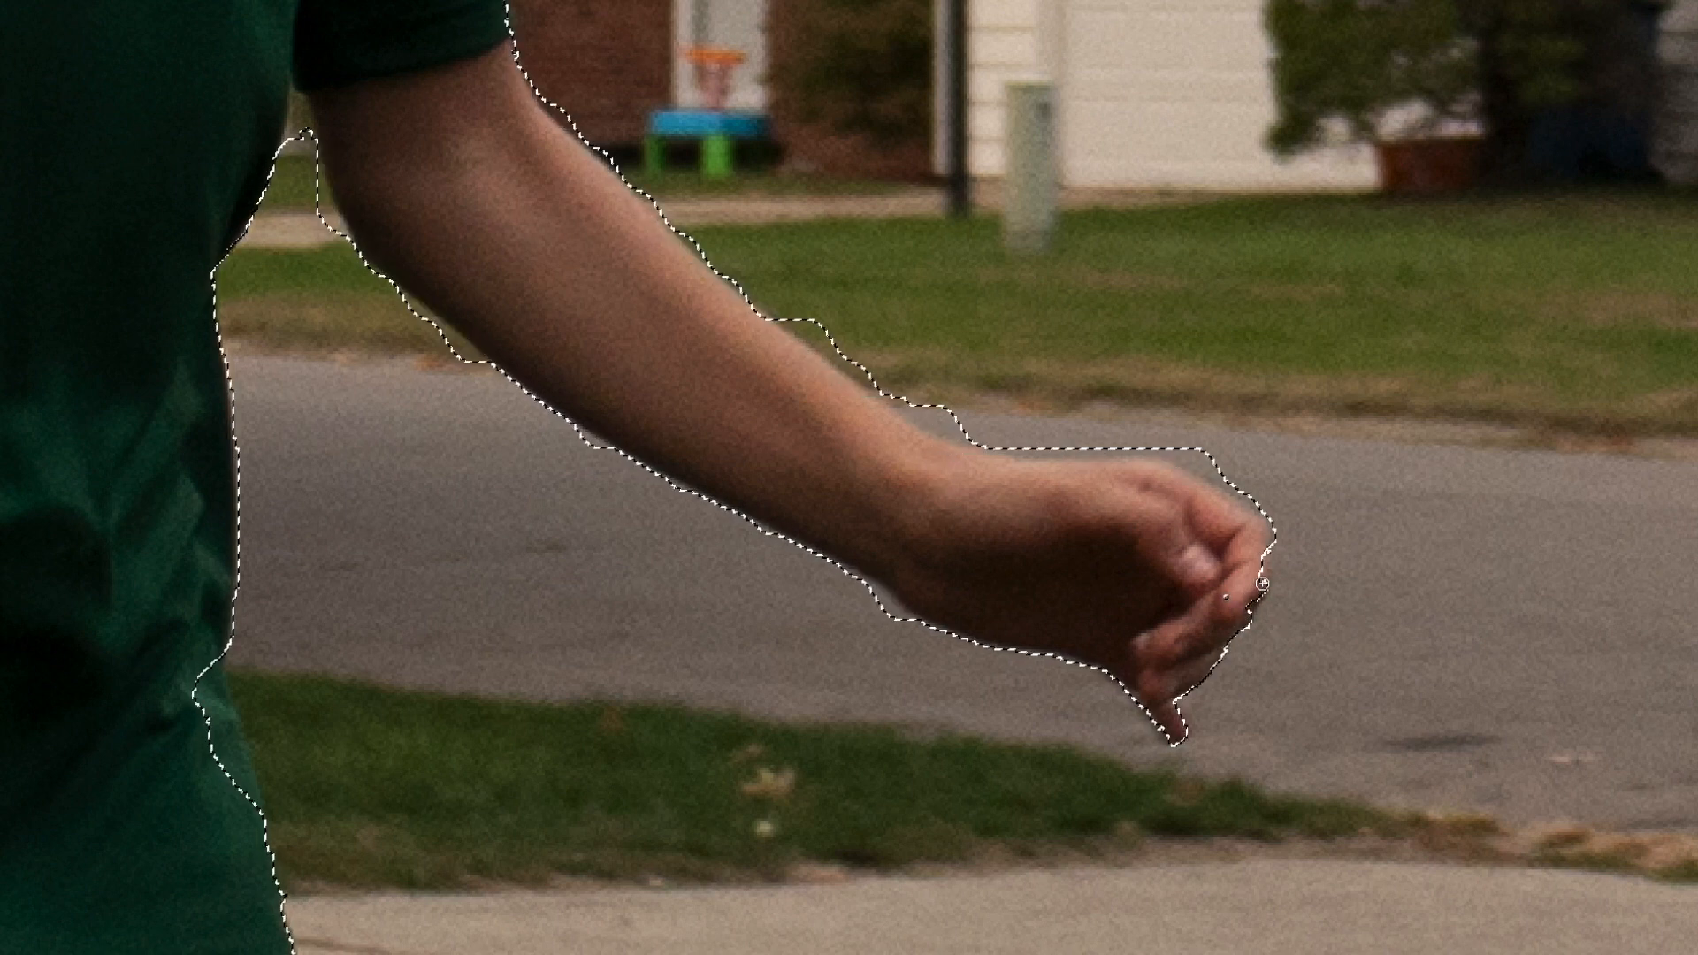
drag(1263, 565, 1256, 601)
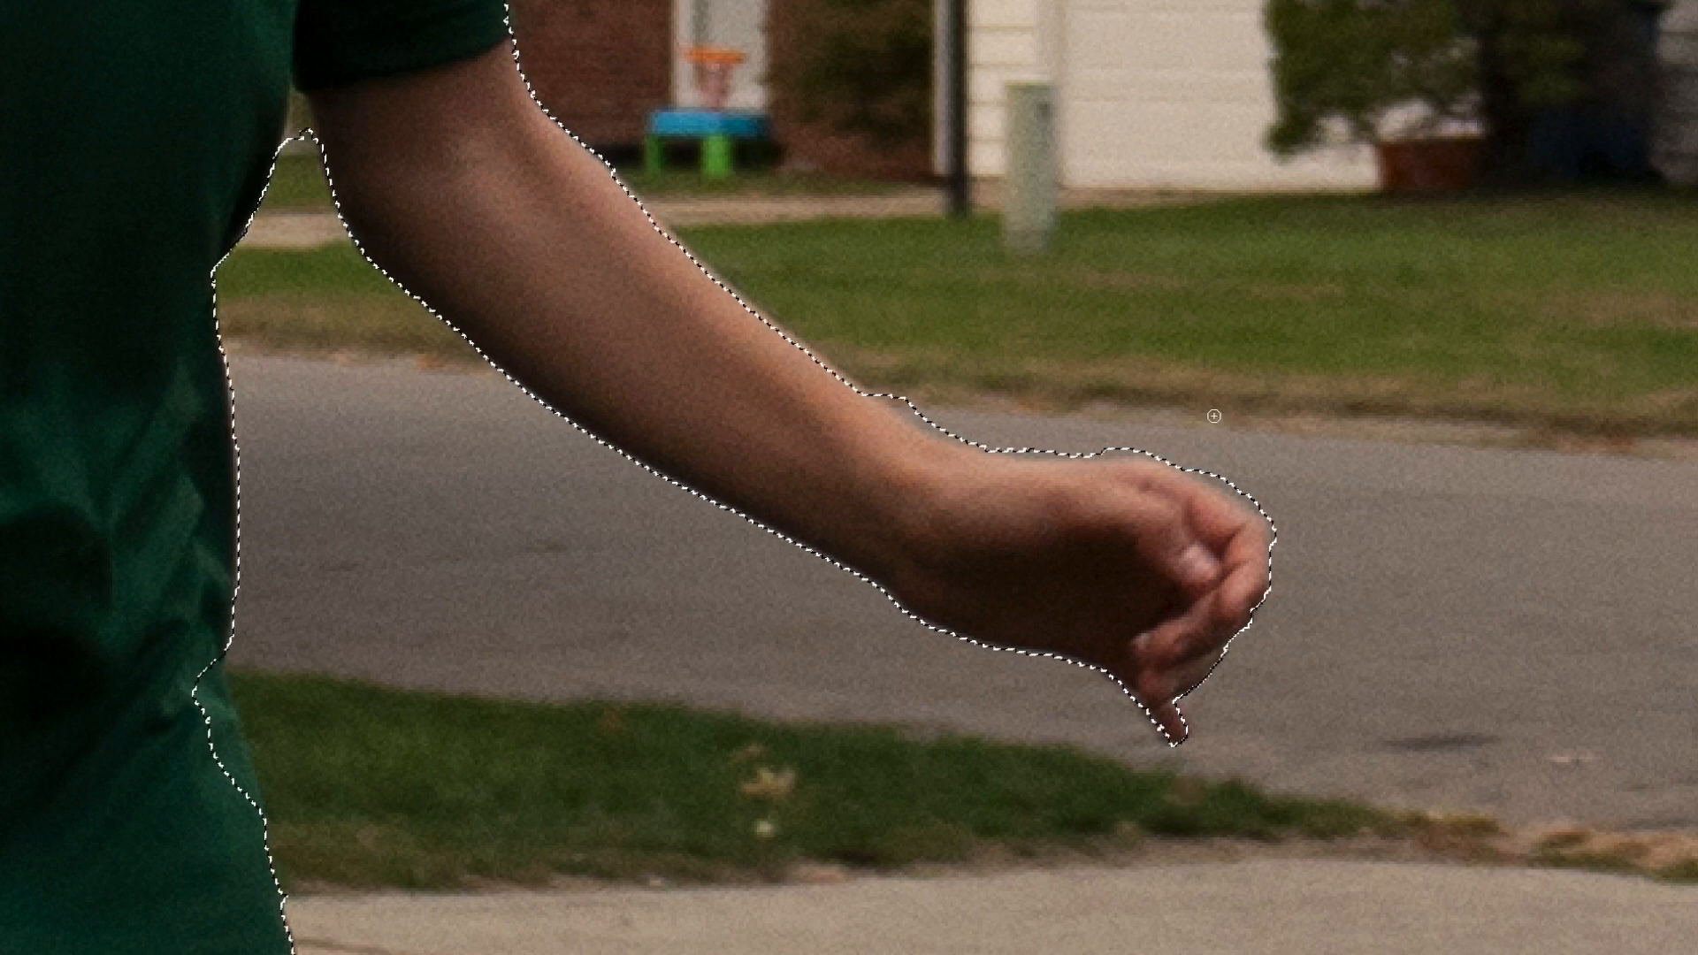
alt+click(308, 126)
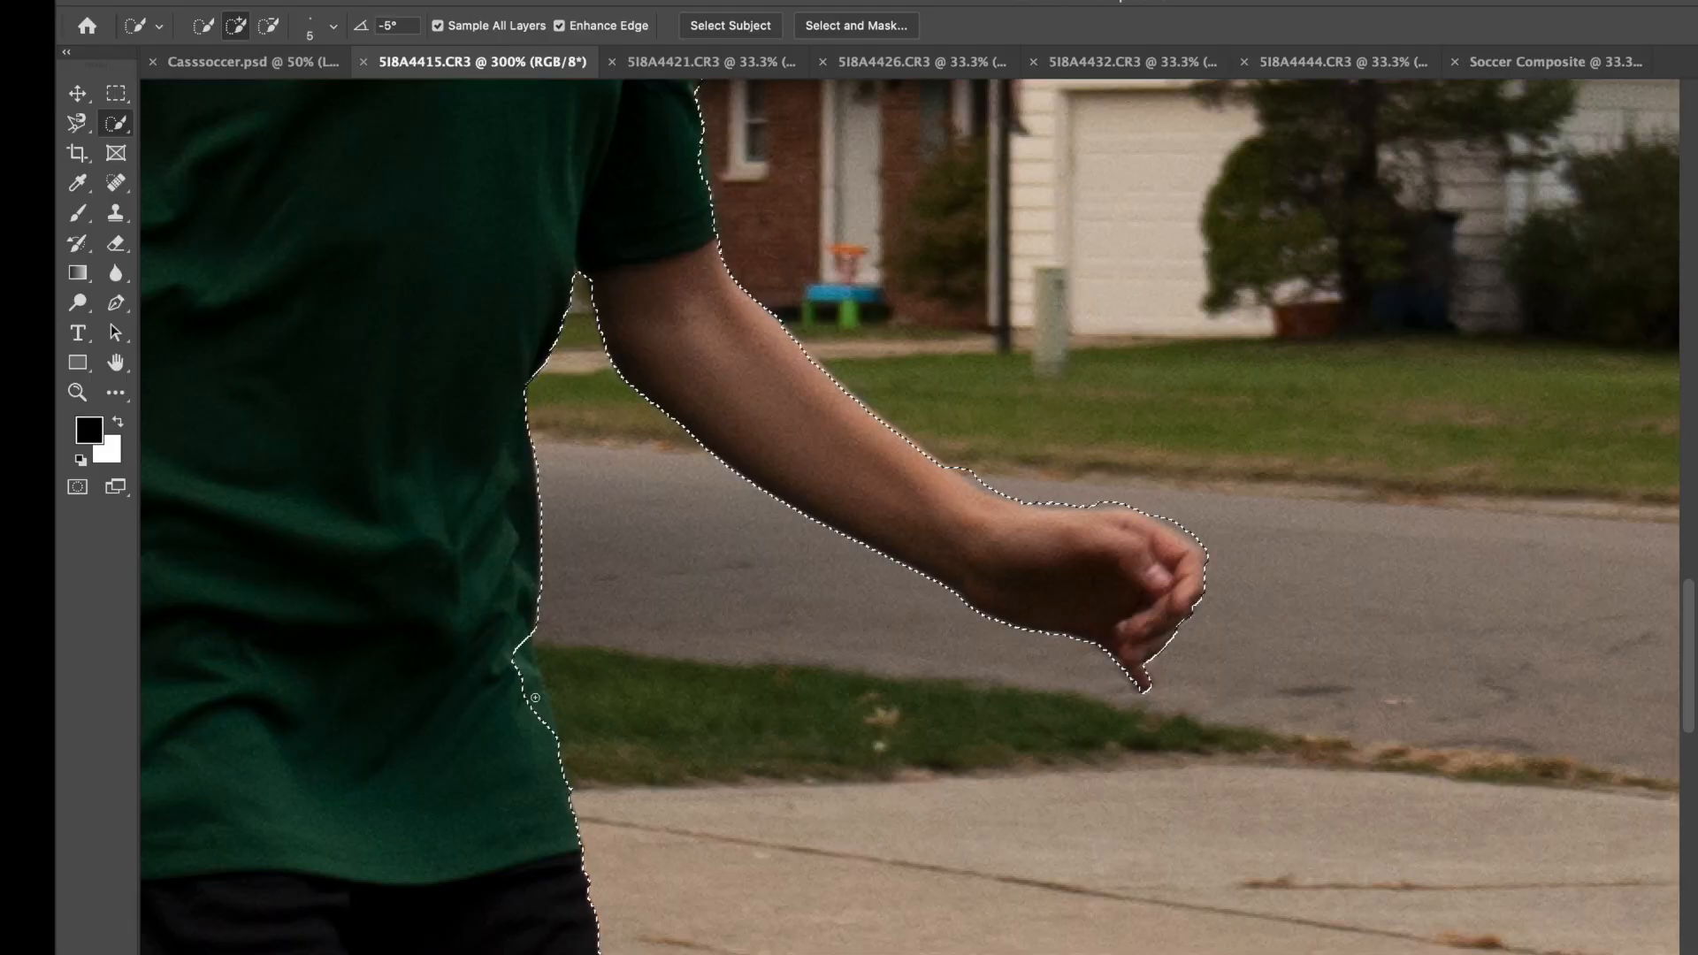
drag(252, 813, 226, 718)
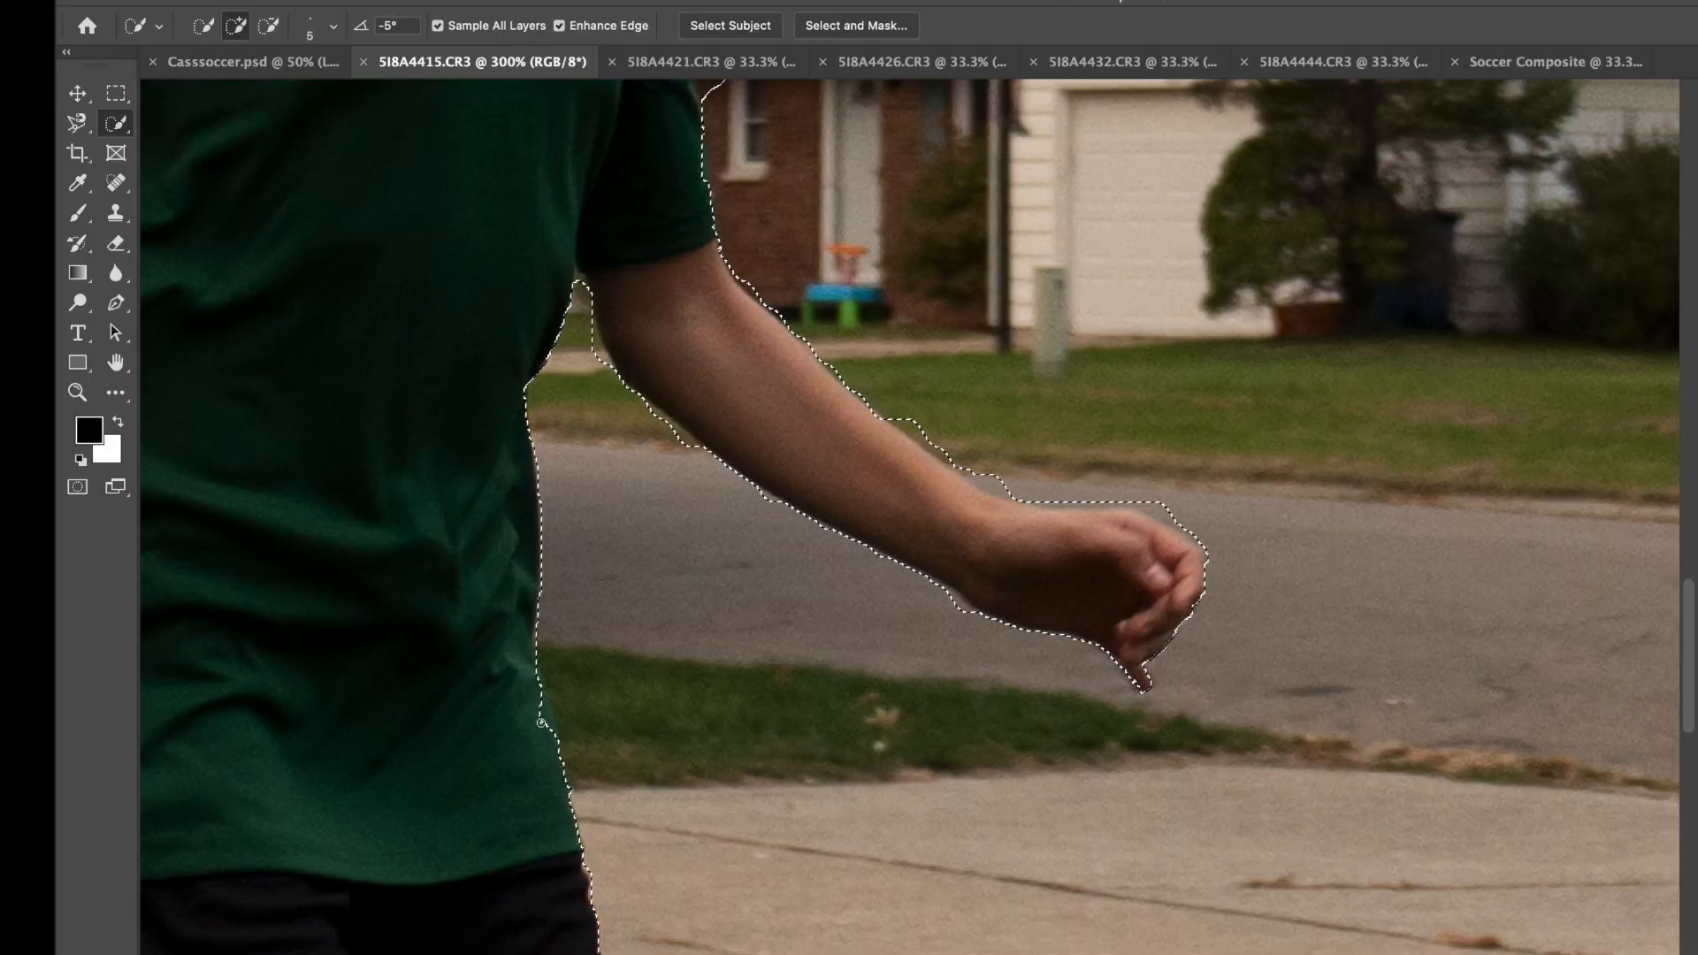
drag(554, 736, 554, 857)
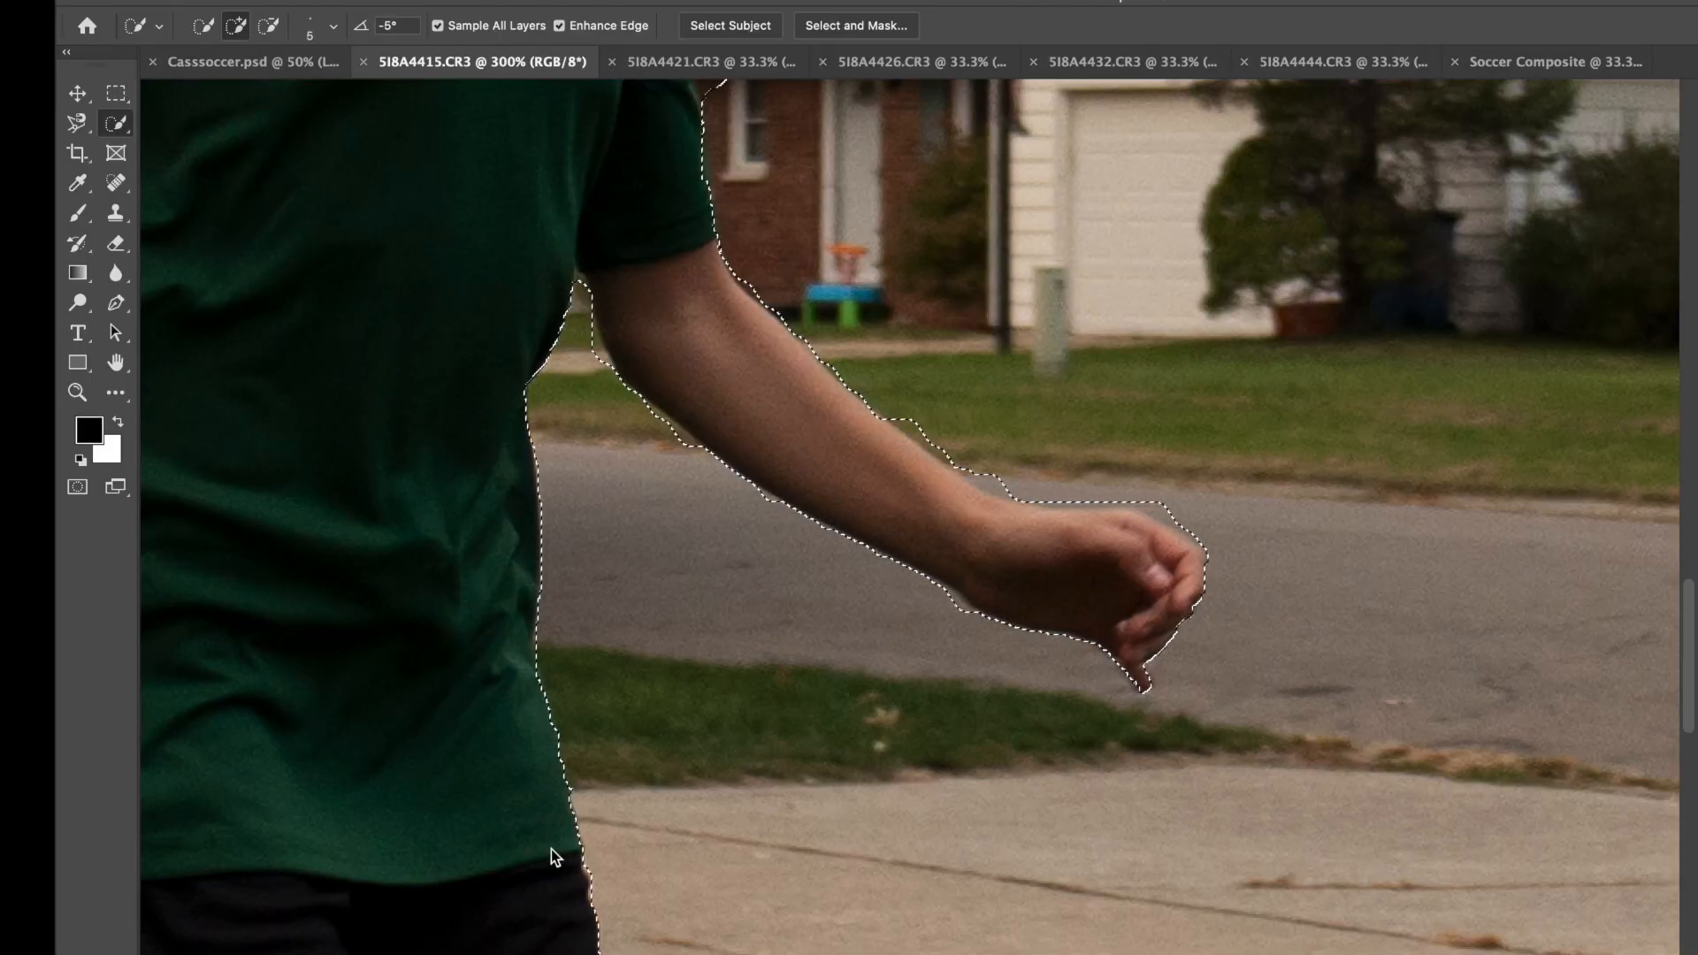
Step: Set the brush size to 18 px and add both of the player's thighs and knees to the selection
key(space)
drag(425, 646, 625, 265)
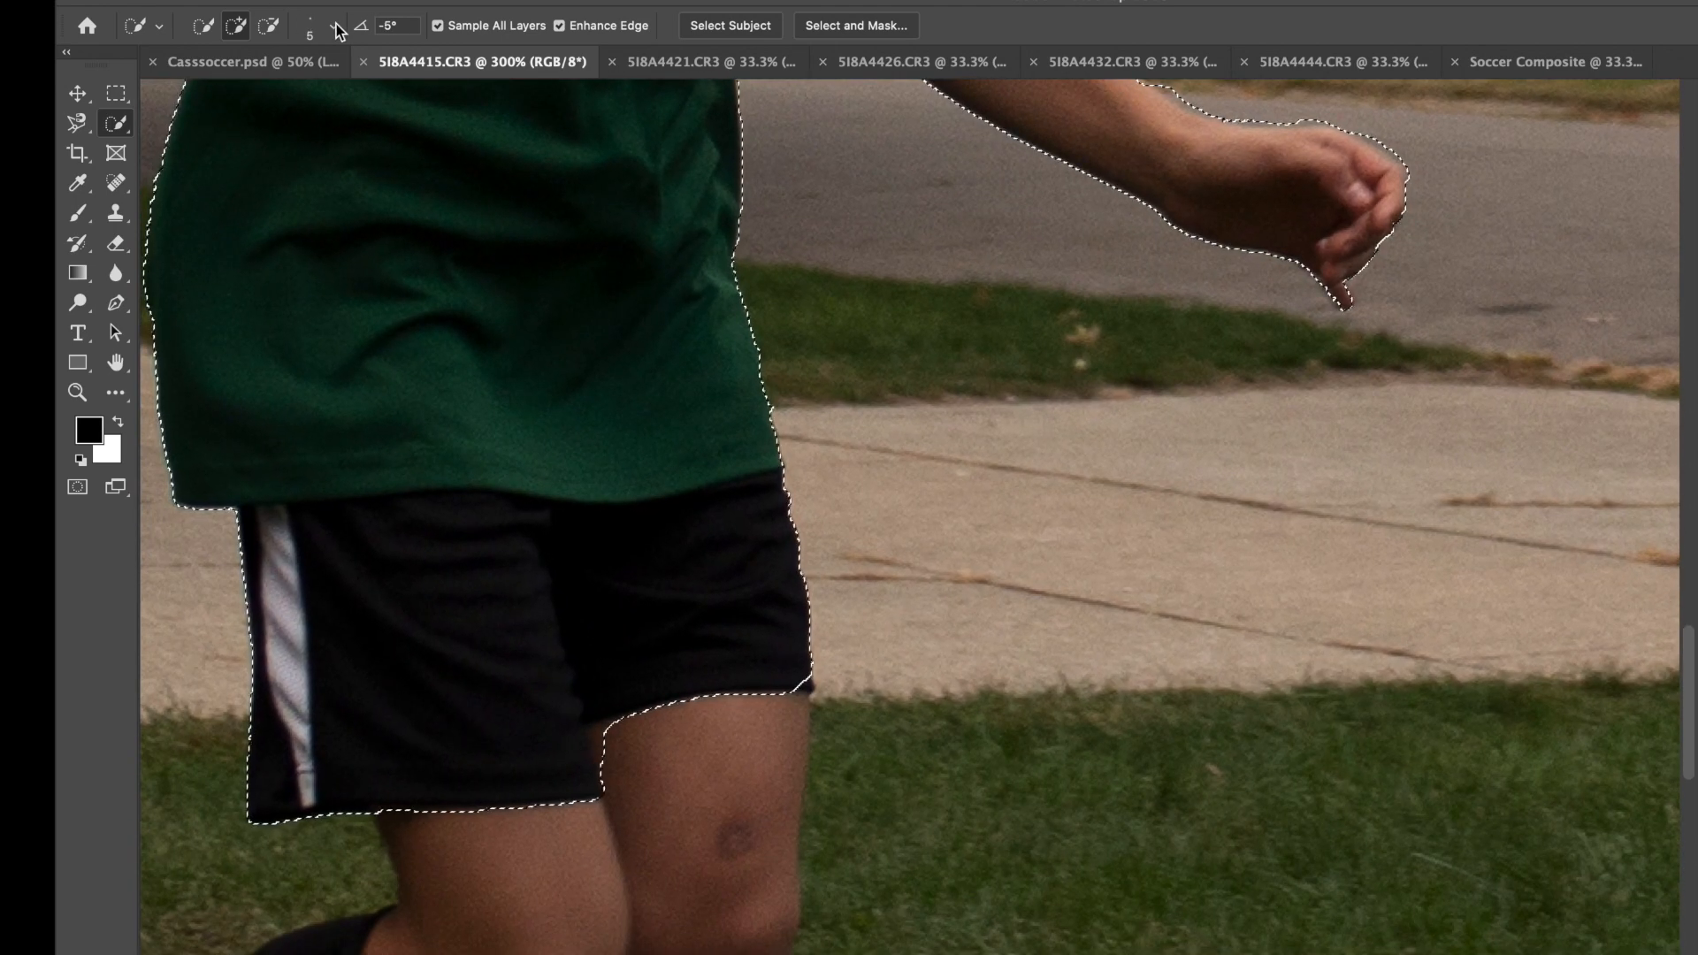
click(310, 26)
drag(212, 89, 220, 88)
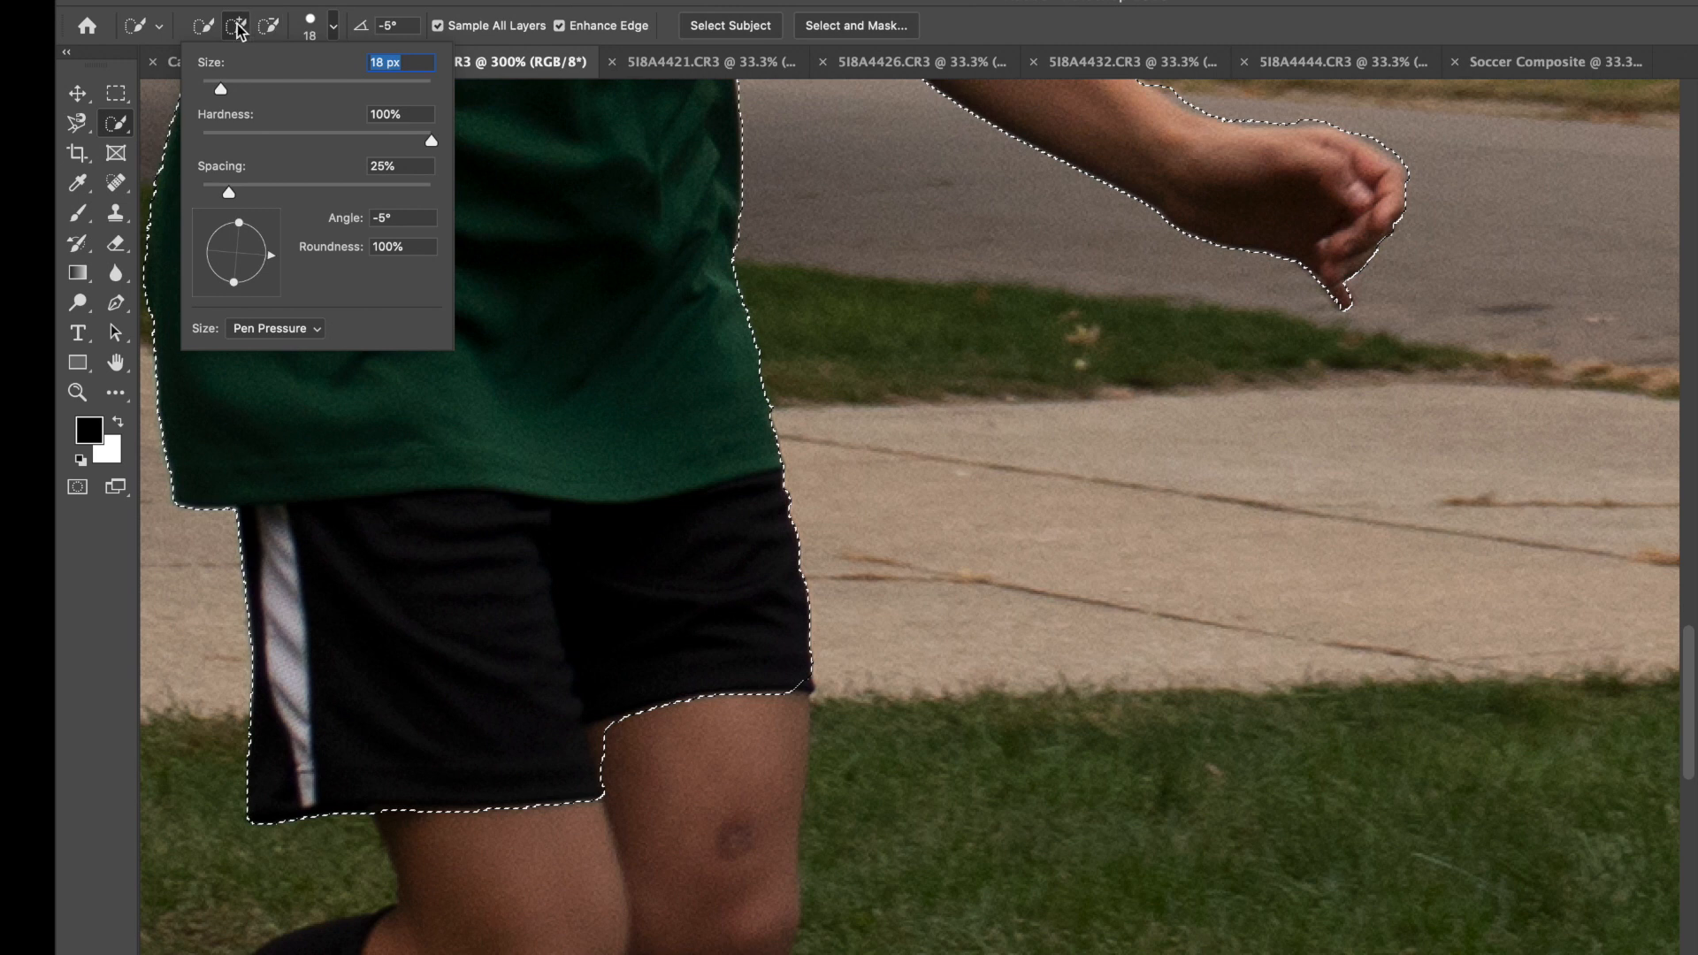
mouse_move(756, 703)
mouse_down()
mouse_move(674, 912)
mouse_move(748, 862)
mouse_move(766, 800)
mouse_up()
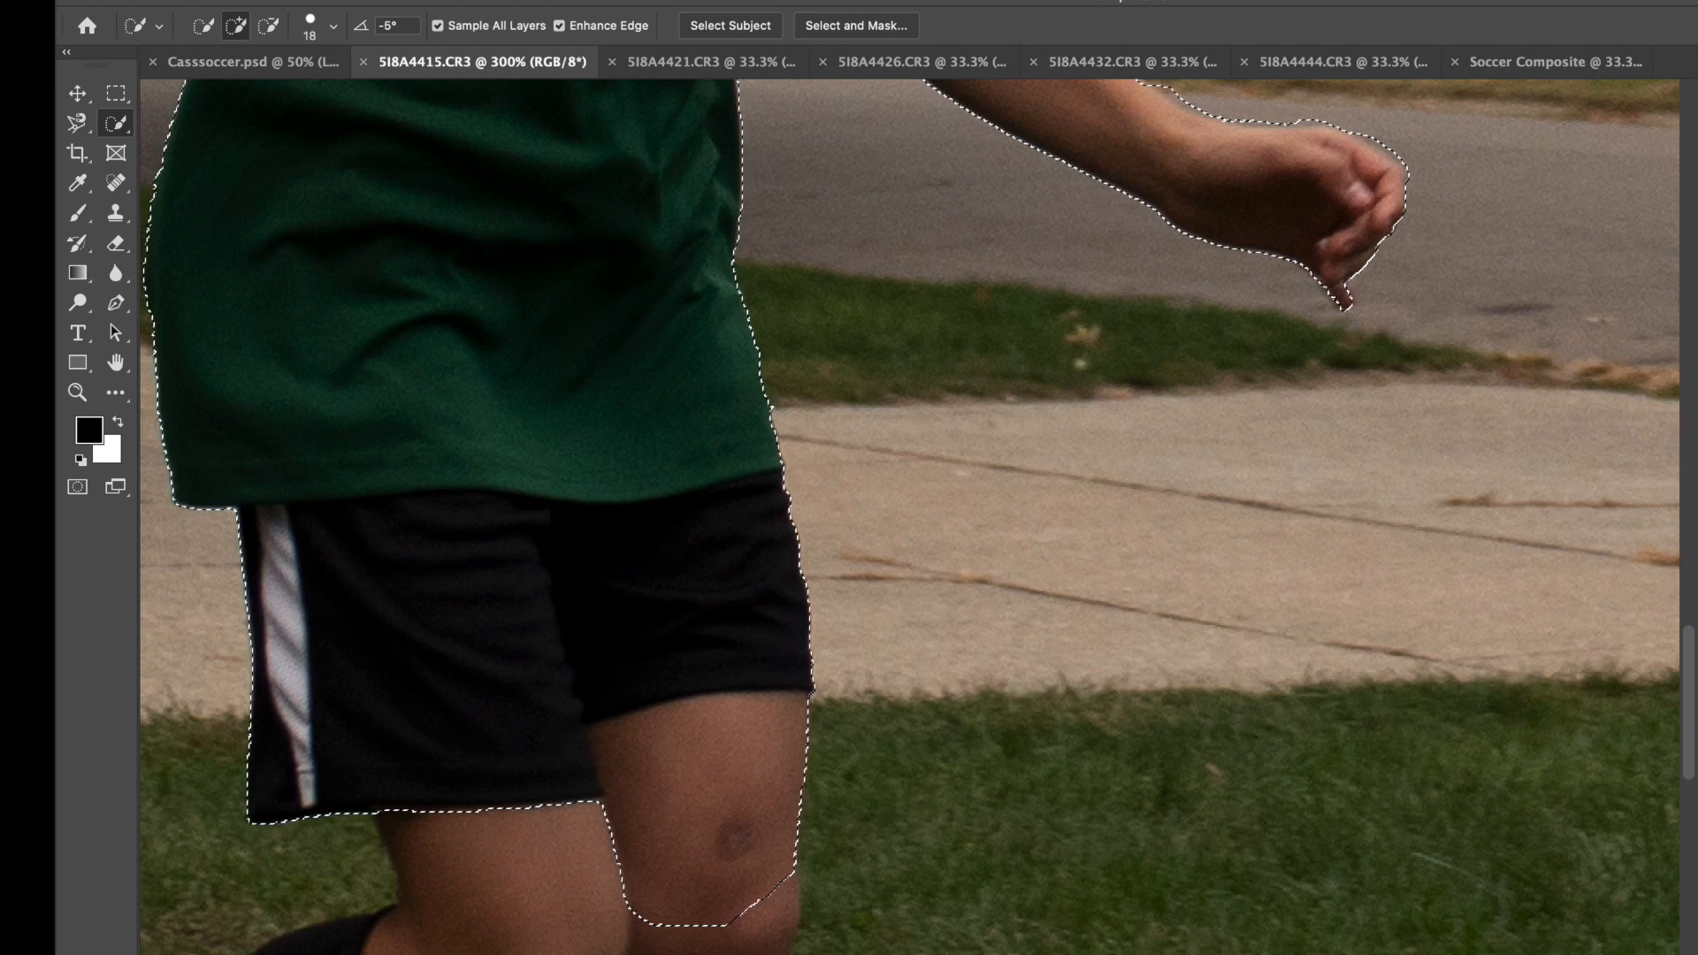
mouse_move(663, 920)
mouse_down()
mouse_move(720, 944)
mouse_move(777, 926)
mouse_move(777, 894)
mouse_up()
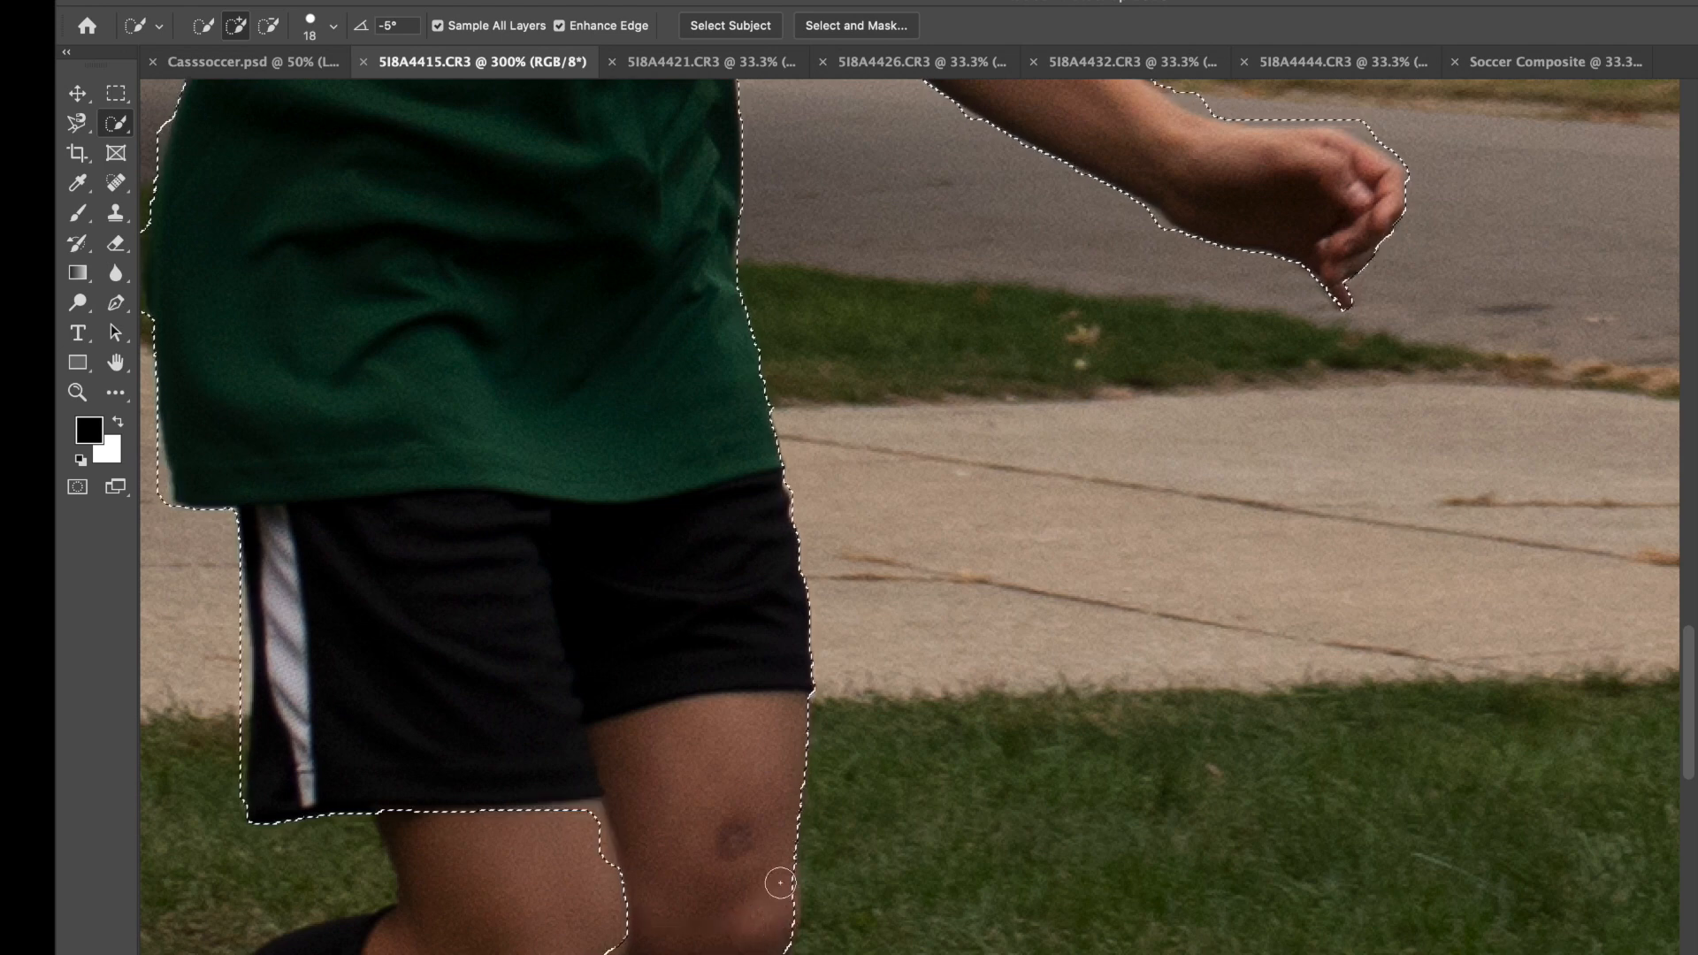
mouse_move(466, 841)
mouse_down()
mouse_move(504, 929)
mouse_move(627, 913)
mouse_up()
Step: Add the front leg's black sock and the visible part of its shoe to the selection
drag(606, 735, 957, 119)
drag(951, 451, 887, 561)
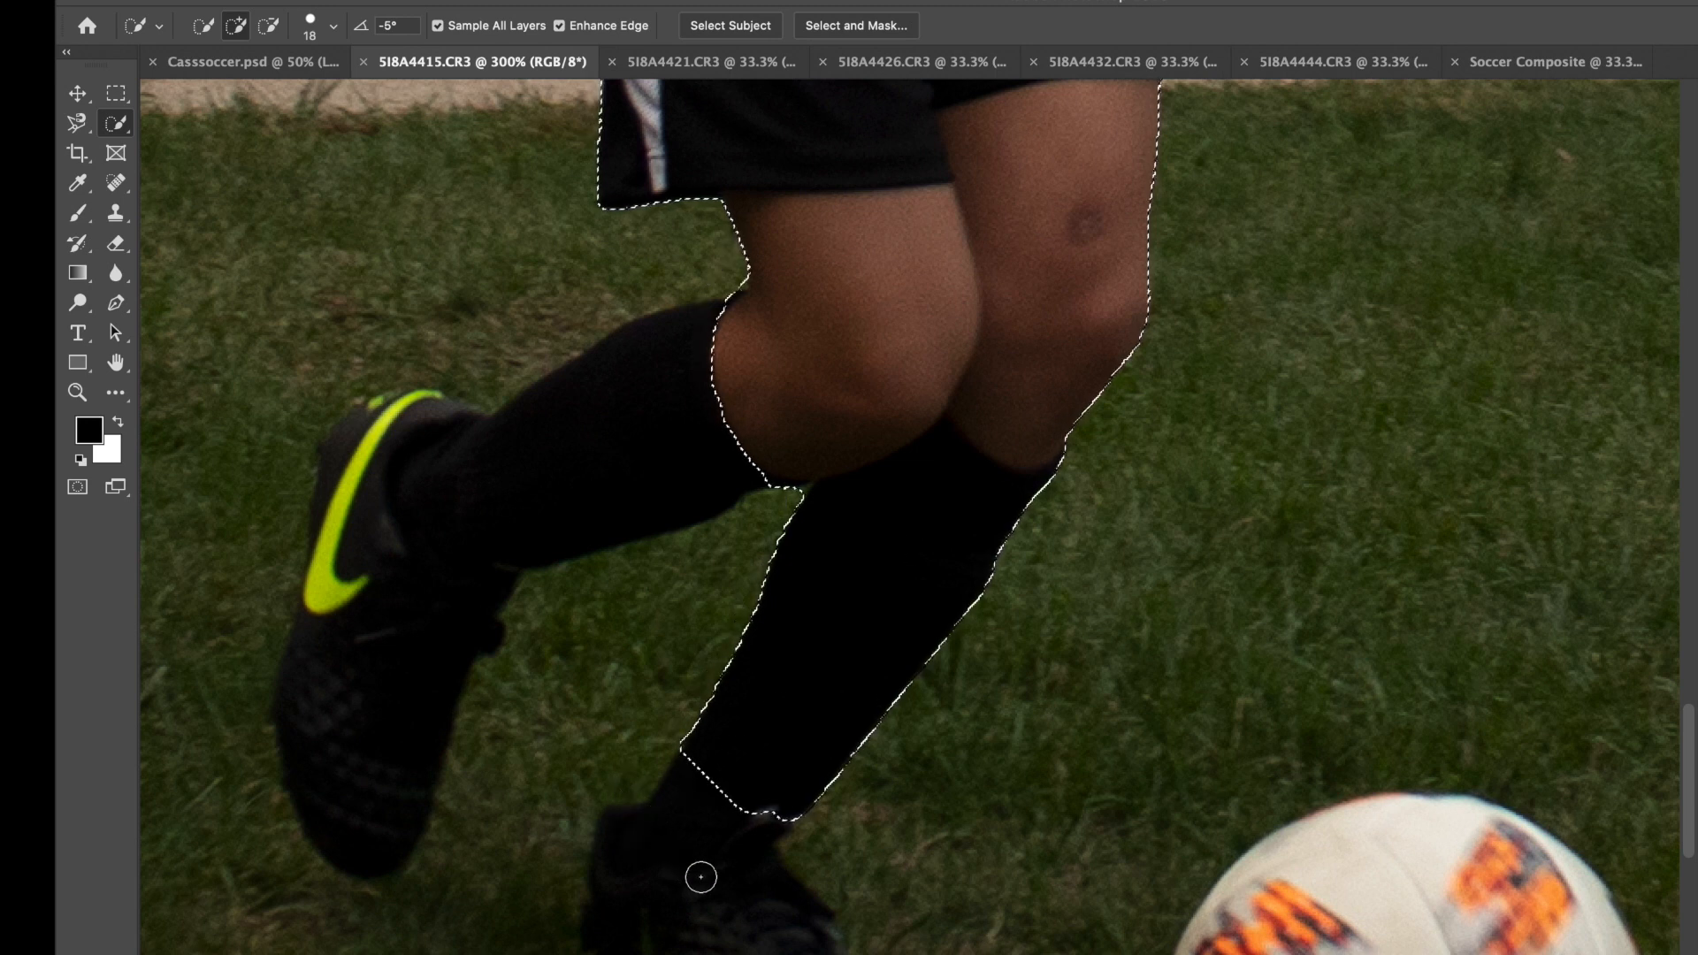
drag(747, 914, 724, 867)
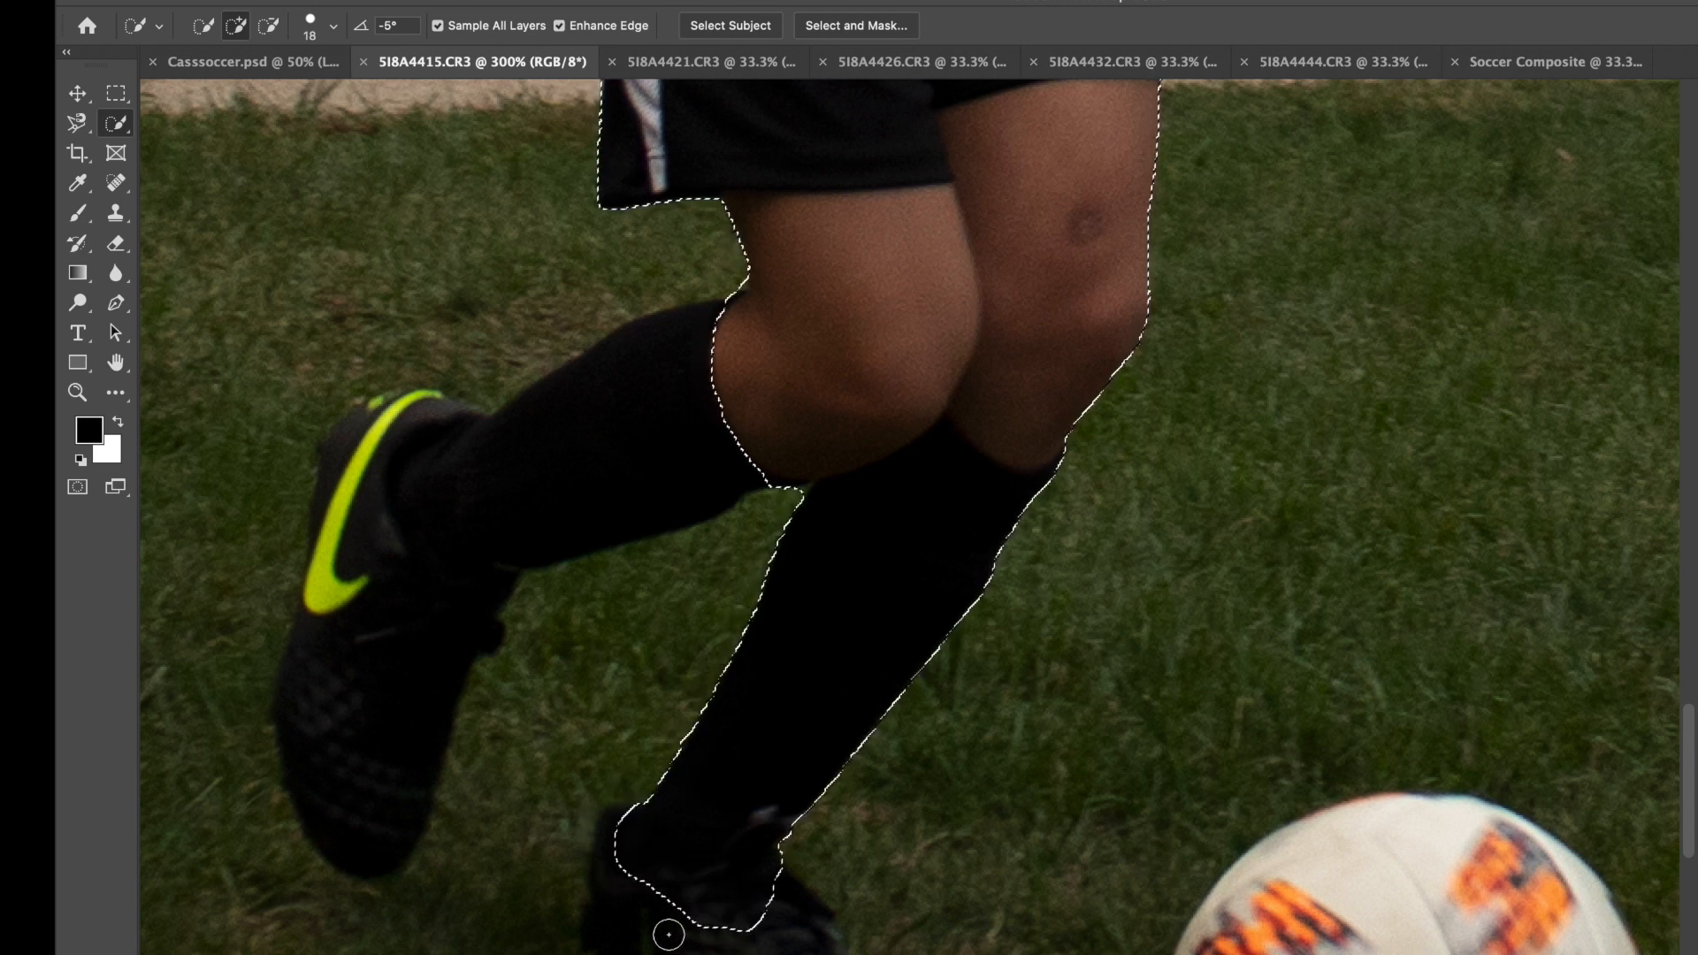
mouse_move(629, 906)
mouse_down()
mouse_move(661, 941)
mouse_move(610, 928)
mouse_move(818, 952)
mouse_up()
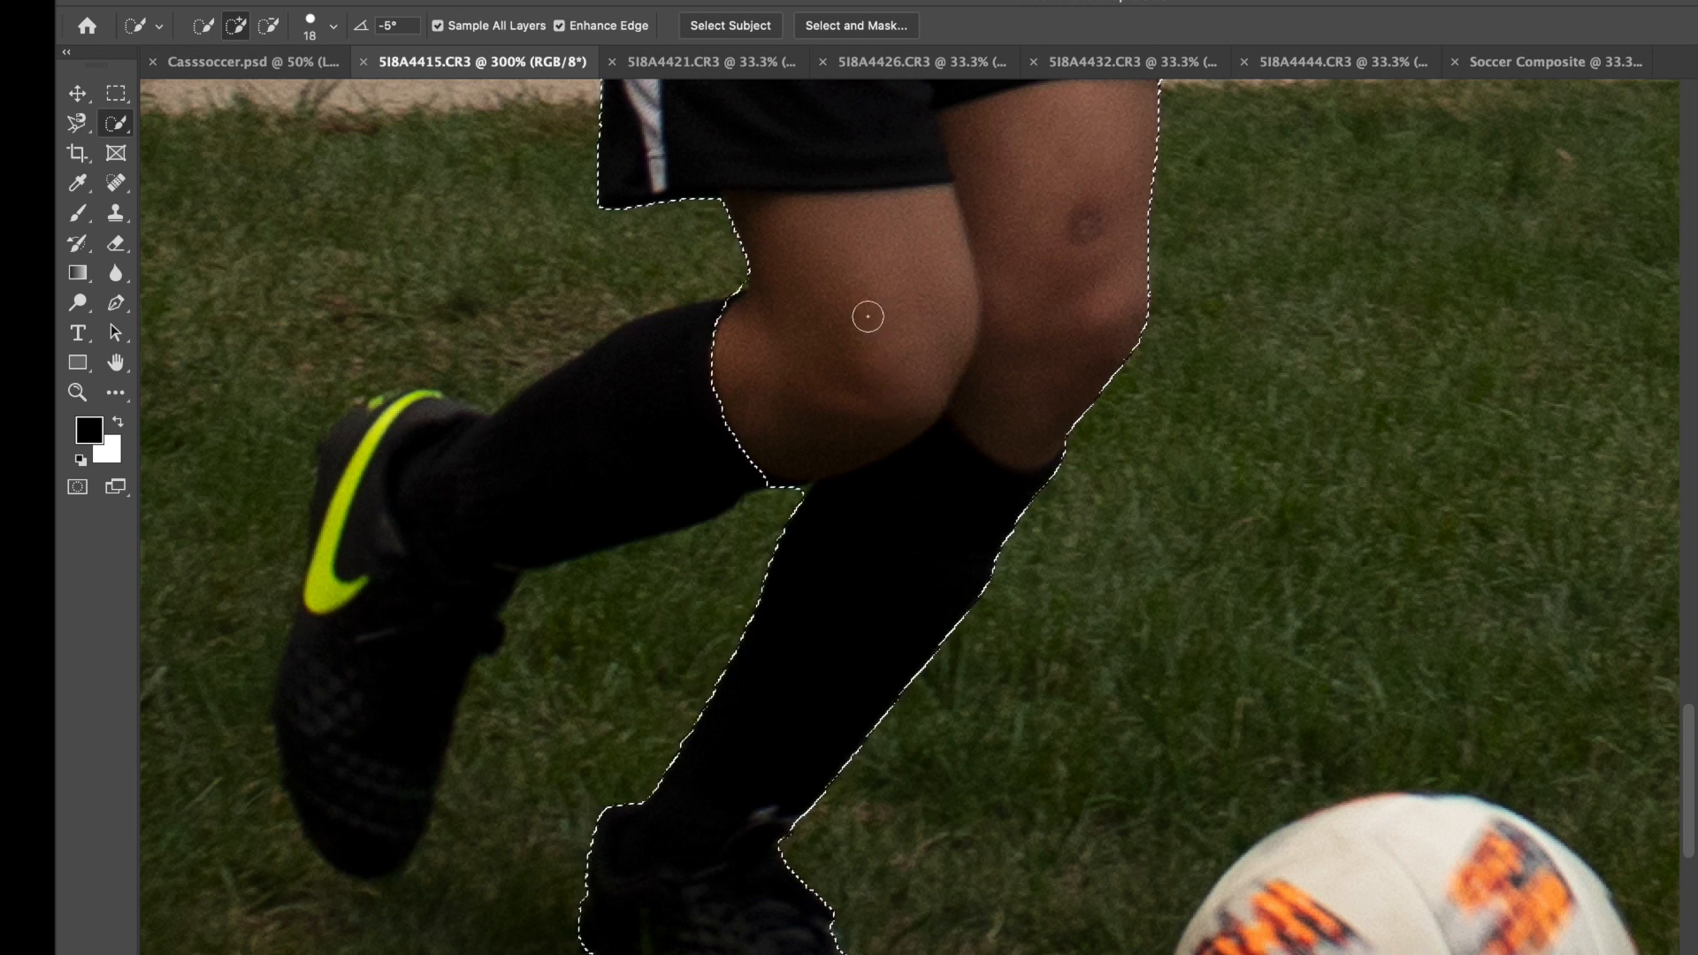
Step: Add the raised back leg's sock and shoe, including the yellow swoosh, to the selection
drag(670, 395, 529, 451)
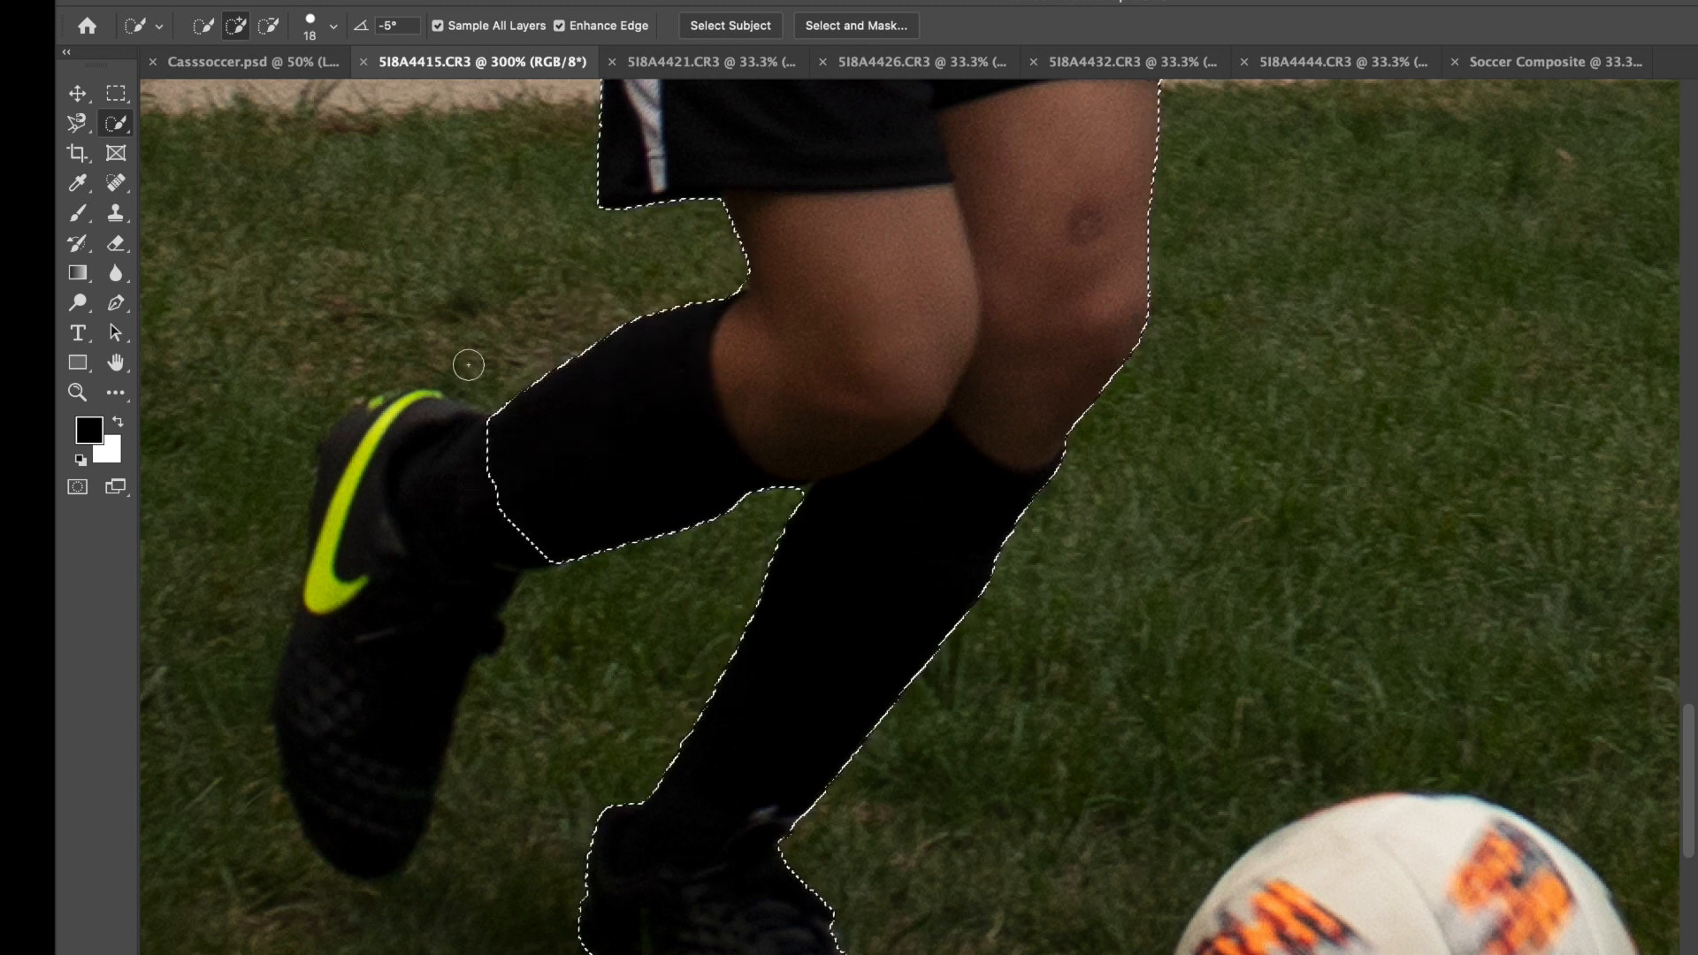
mouse_move(443, 481)
mouse_down()
mouse_move(432, 442)
mouse_move(399, 430)
mouse_move(393, 566)
mouse_up()
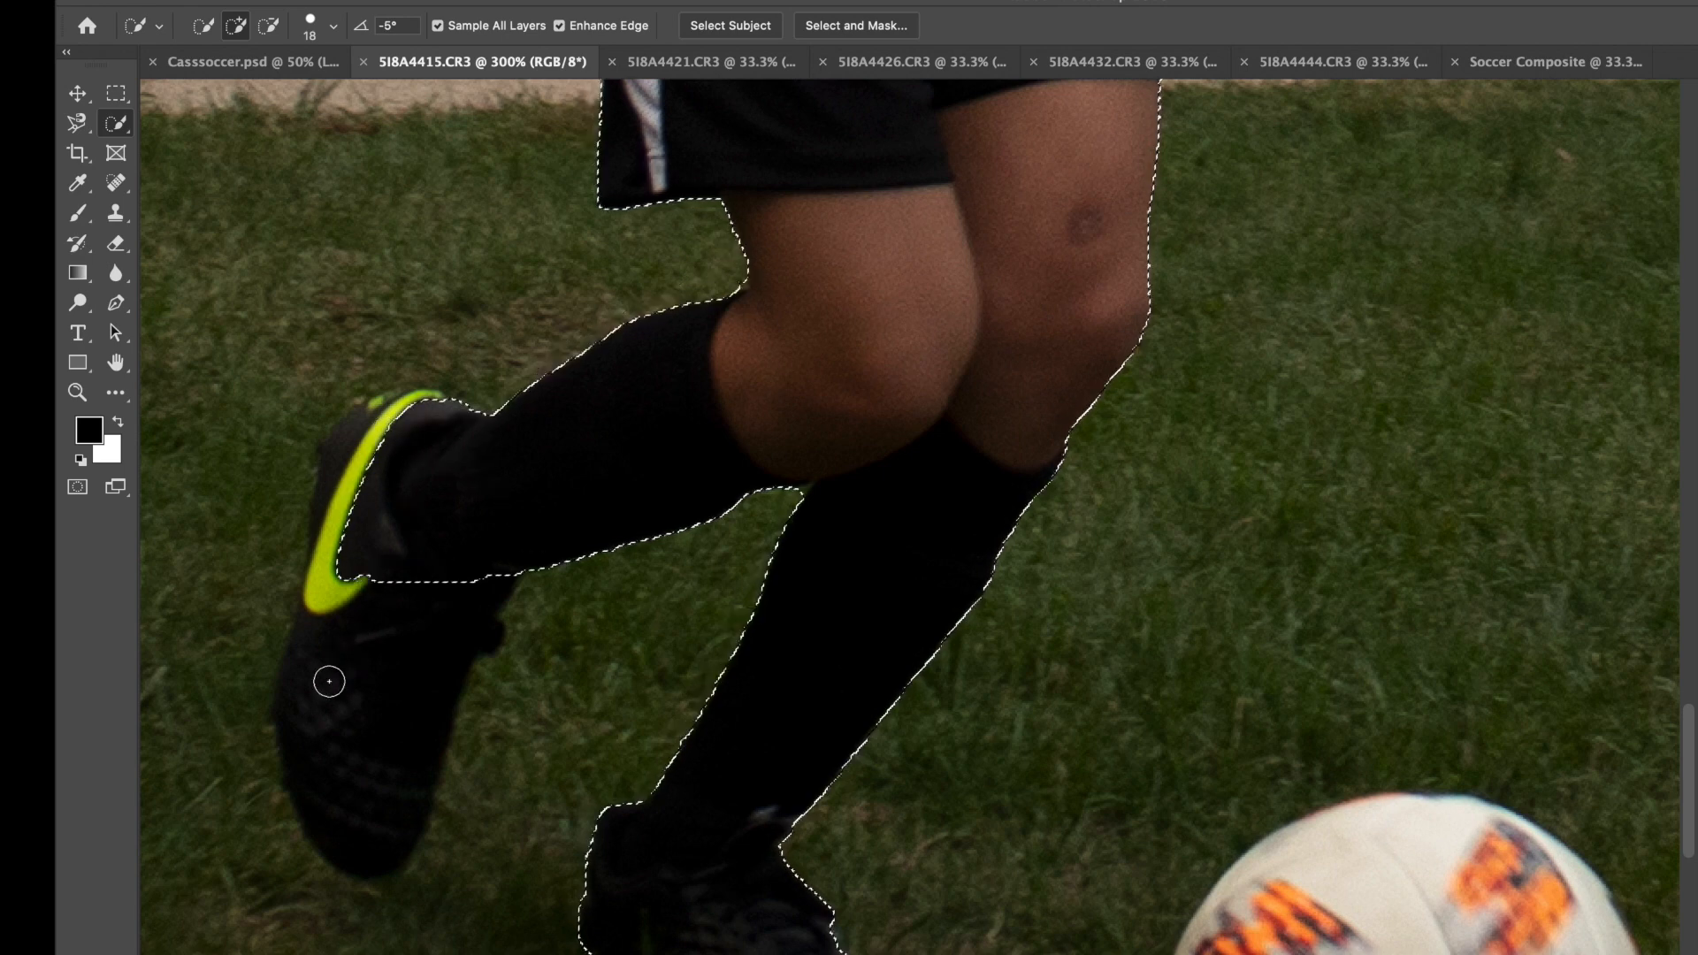
mouse_move(398, 409)
mouse_down()
mouse_move(368, 414)
mouse_move(330, 594)
mouse_up()
drag(341, 488, 335, 467)
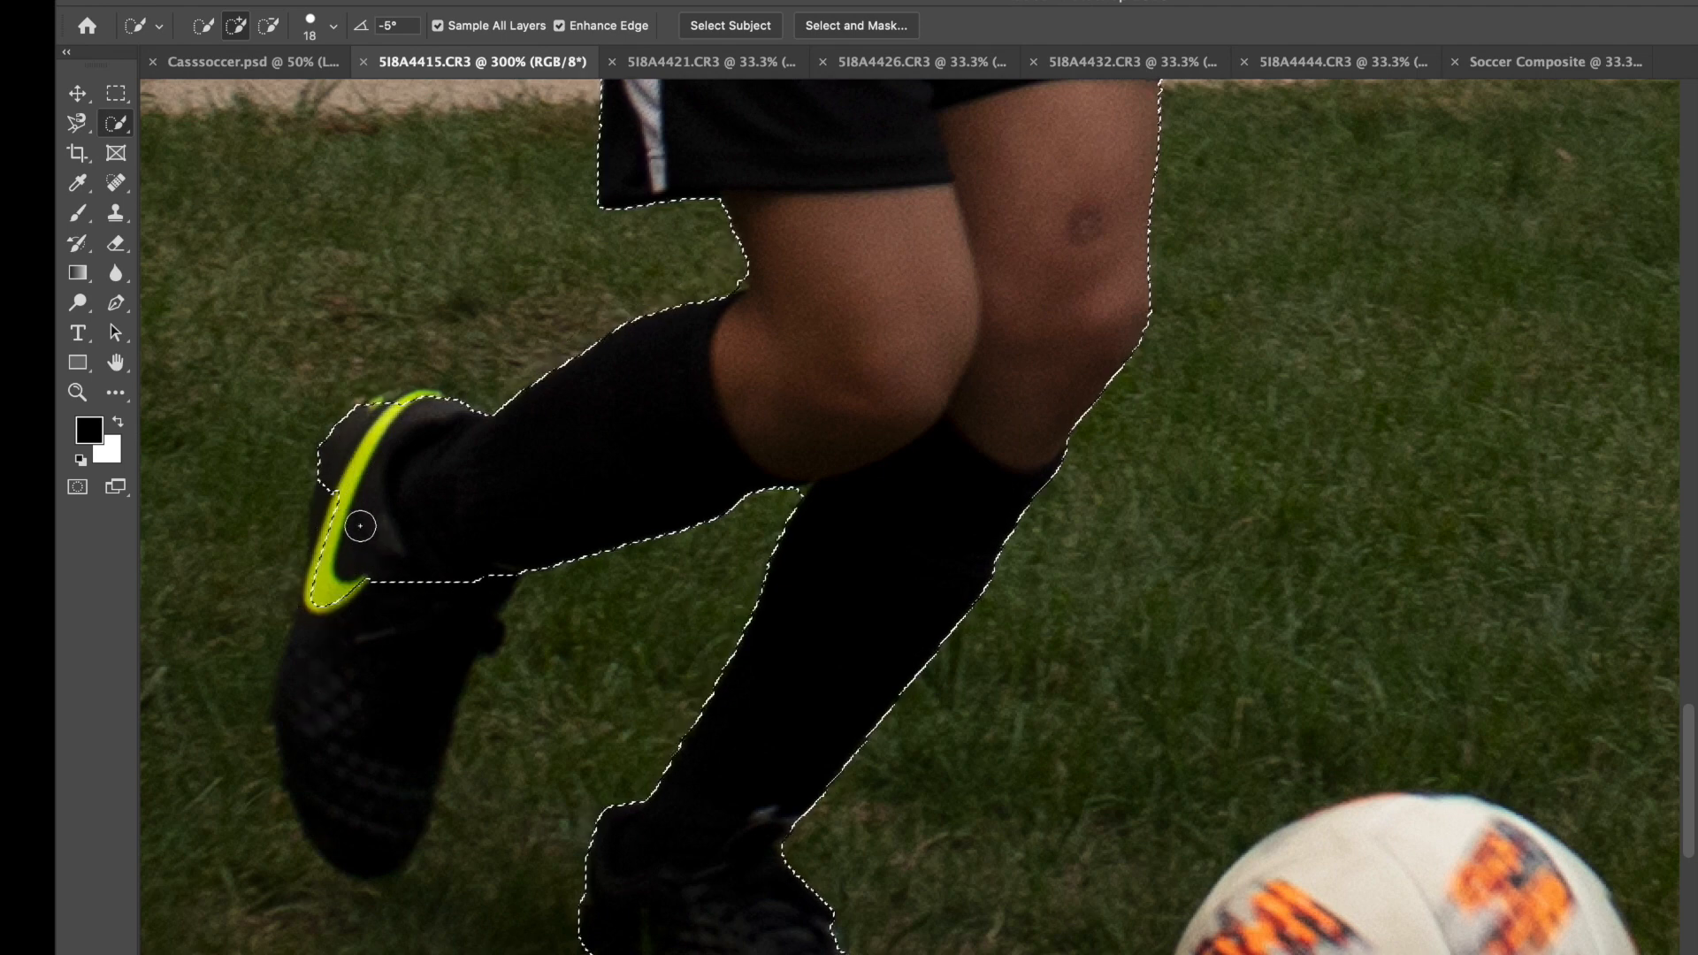
drag(369, 616, 357, 721)
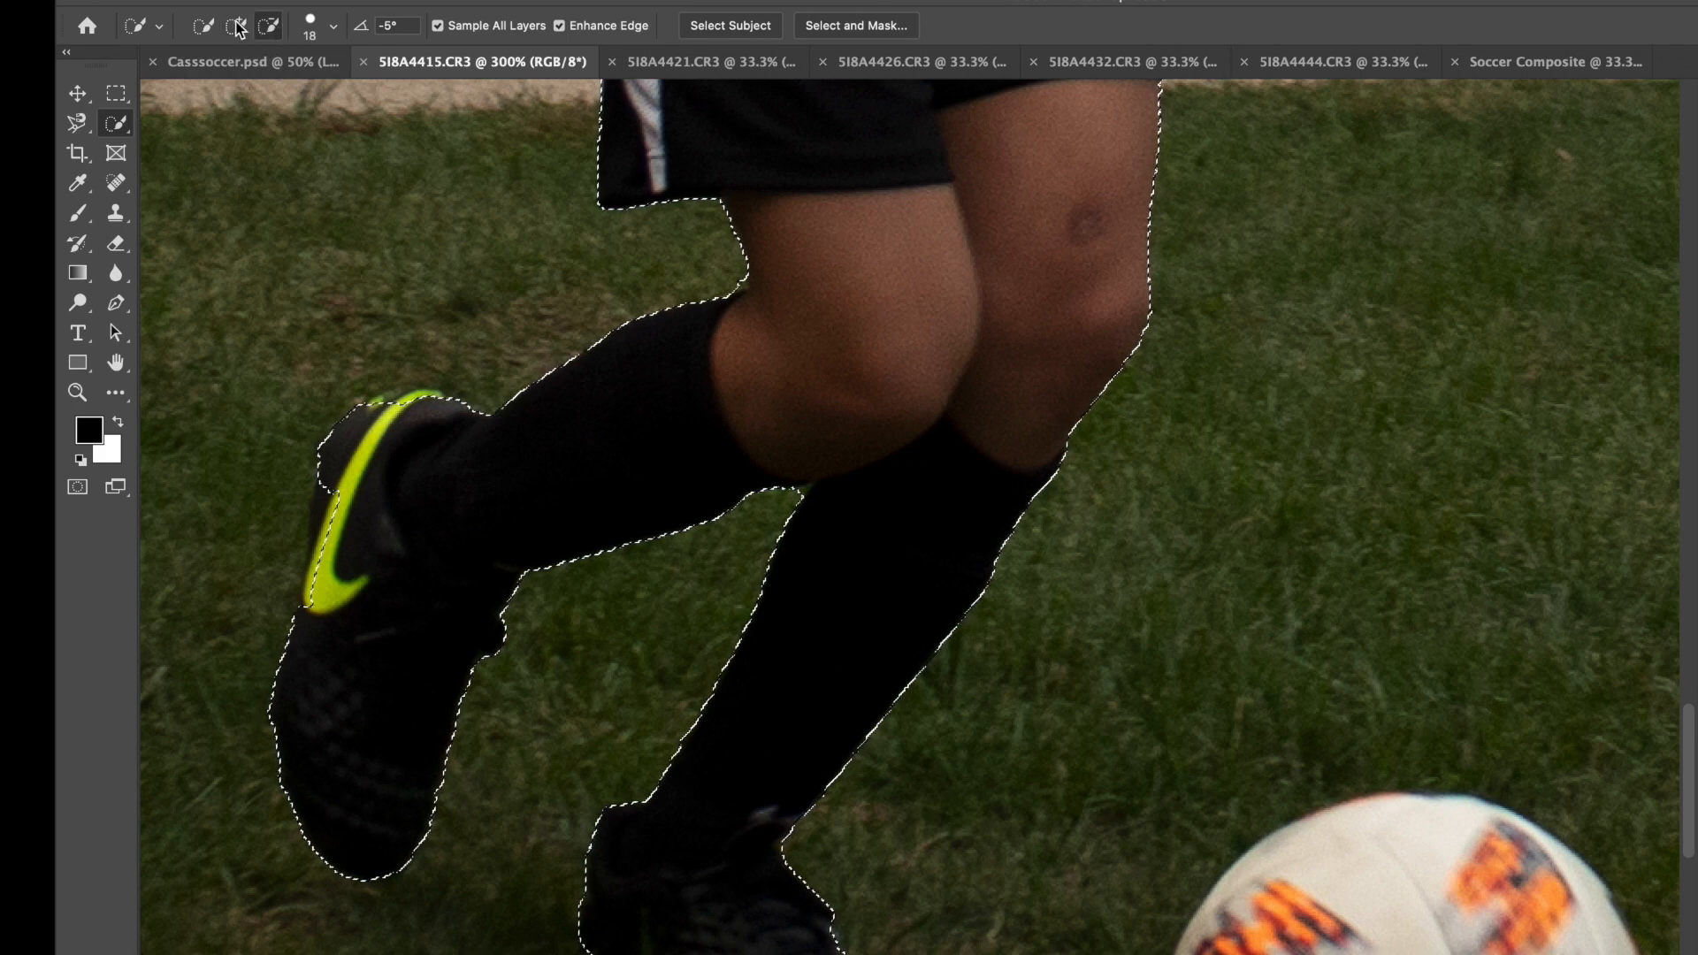
Step: Refine the selection along the raised shoe's heel and swoosh edge, using brush sizes of 11 px and 6 px
click(332, 26)
drag(232, 89, 216, 88)
click(319, 505)
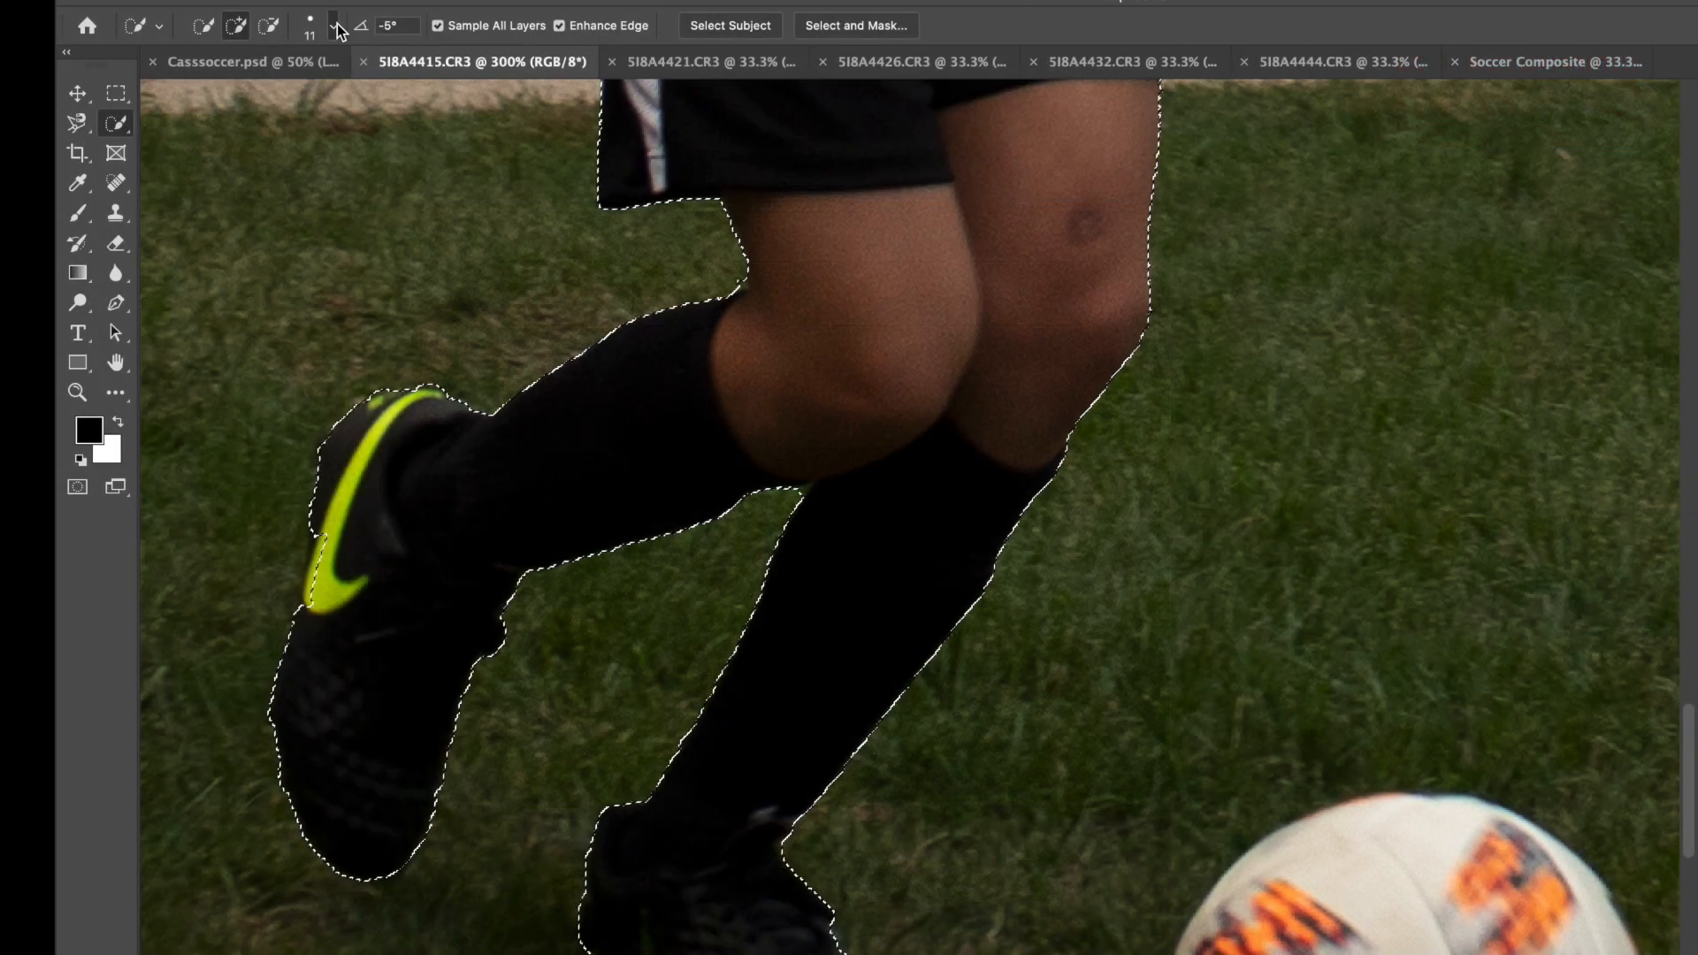
click(333, 26)
drag(212, 88, 207, 89)
drag(307, 567, 308, 592)
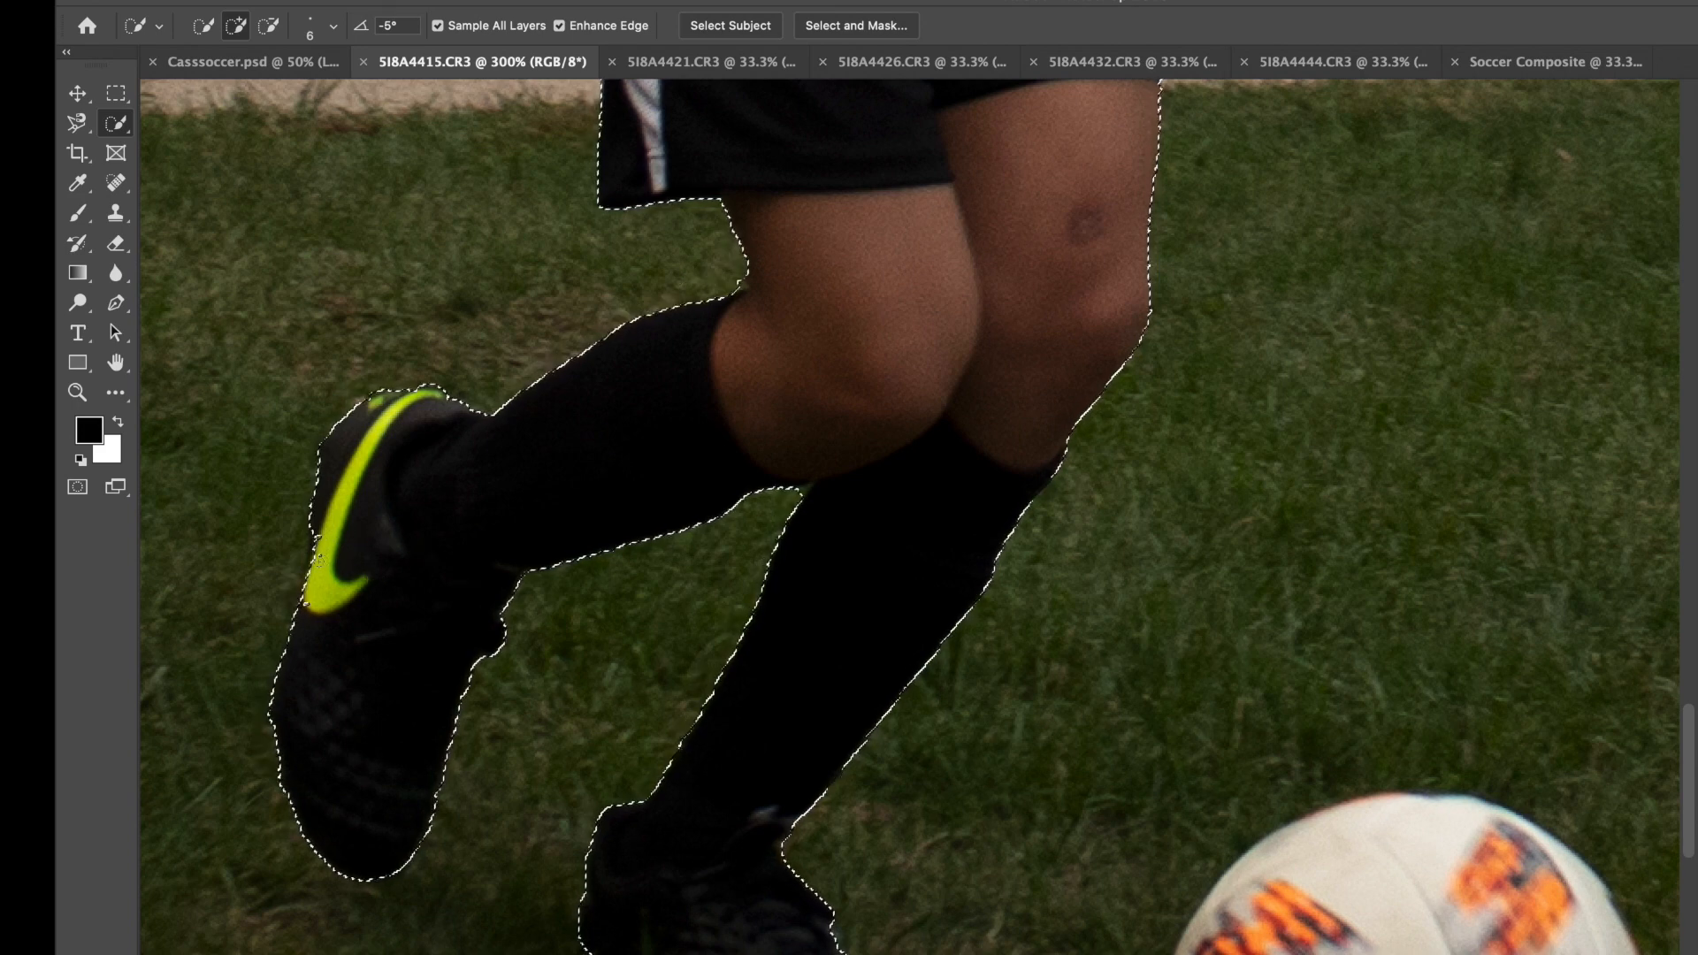
drag(315, 554, 316, 533)
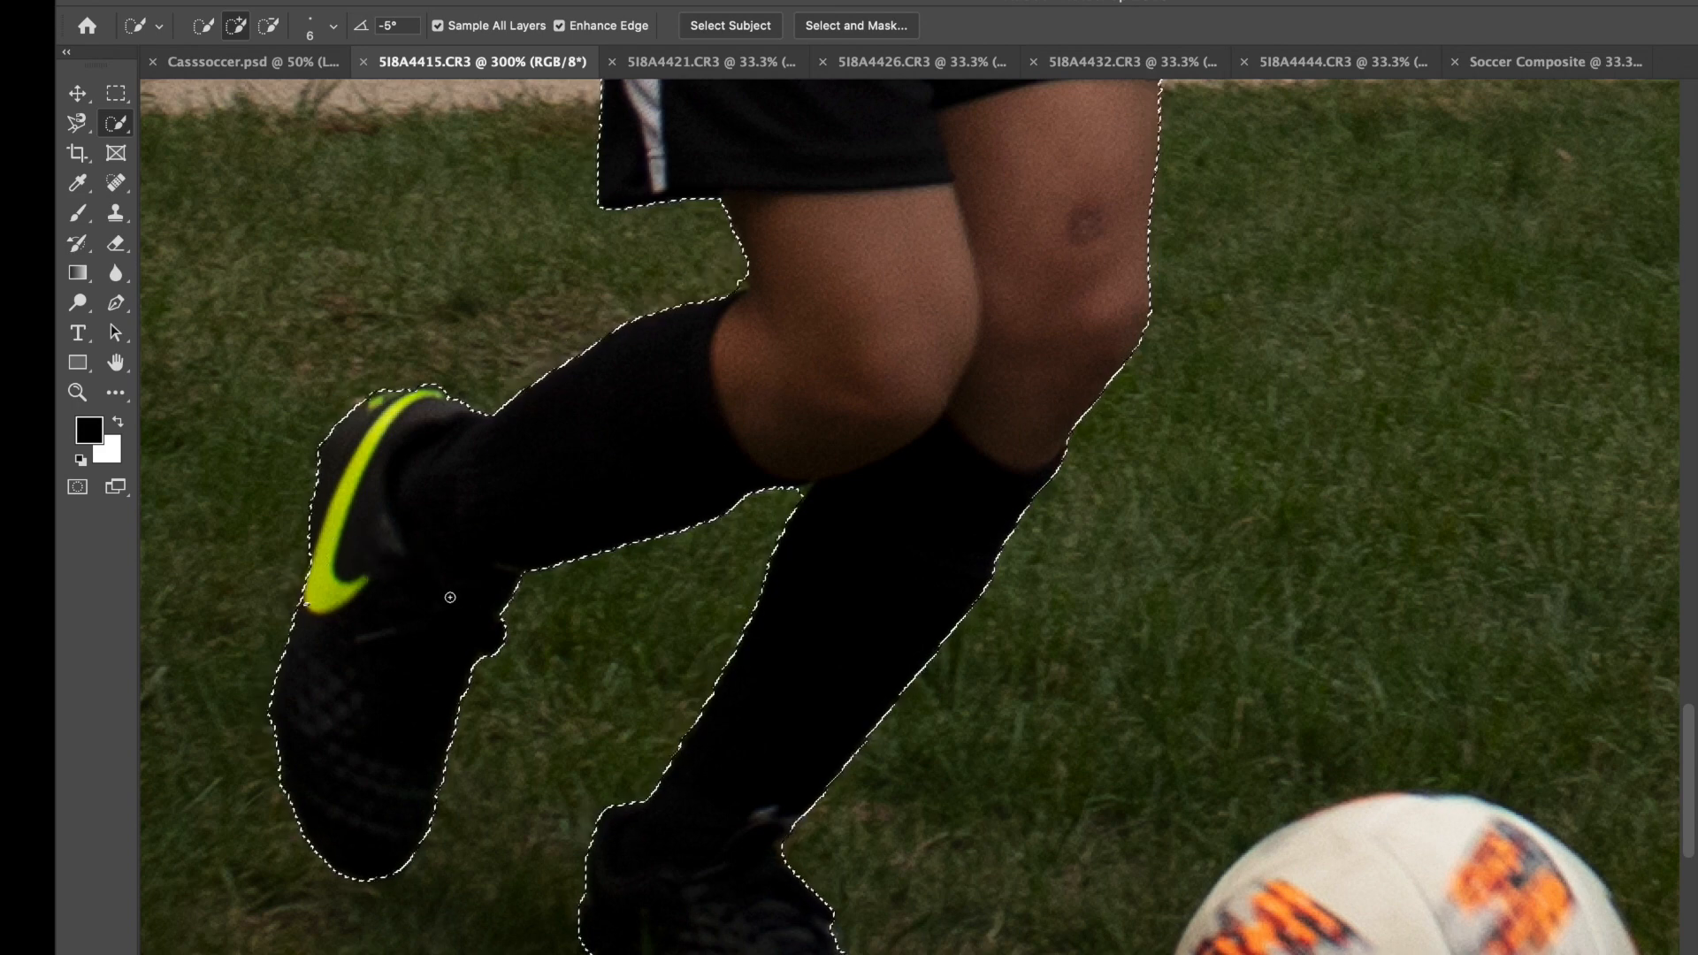
Step: Add the loose hair strands at the end of the player's ponytail to the selection
scroll(756, 580, up, 10)
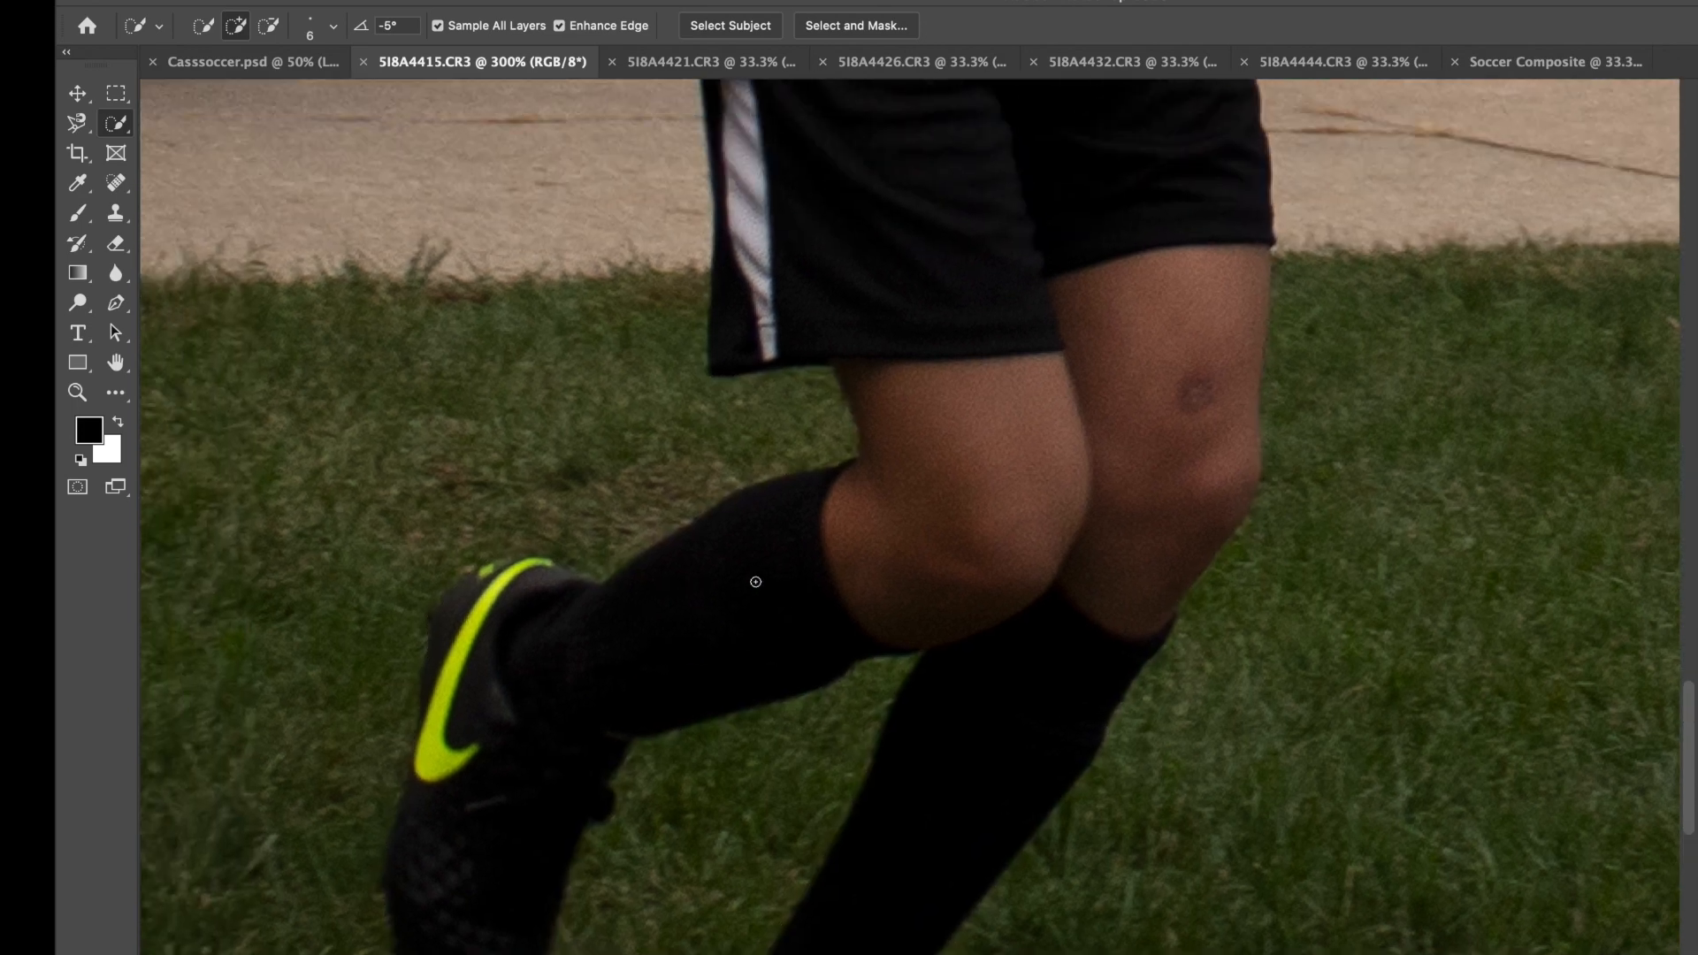
scroll(756, 582, up, 8)
scroll(755, 582, left, 3)
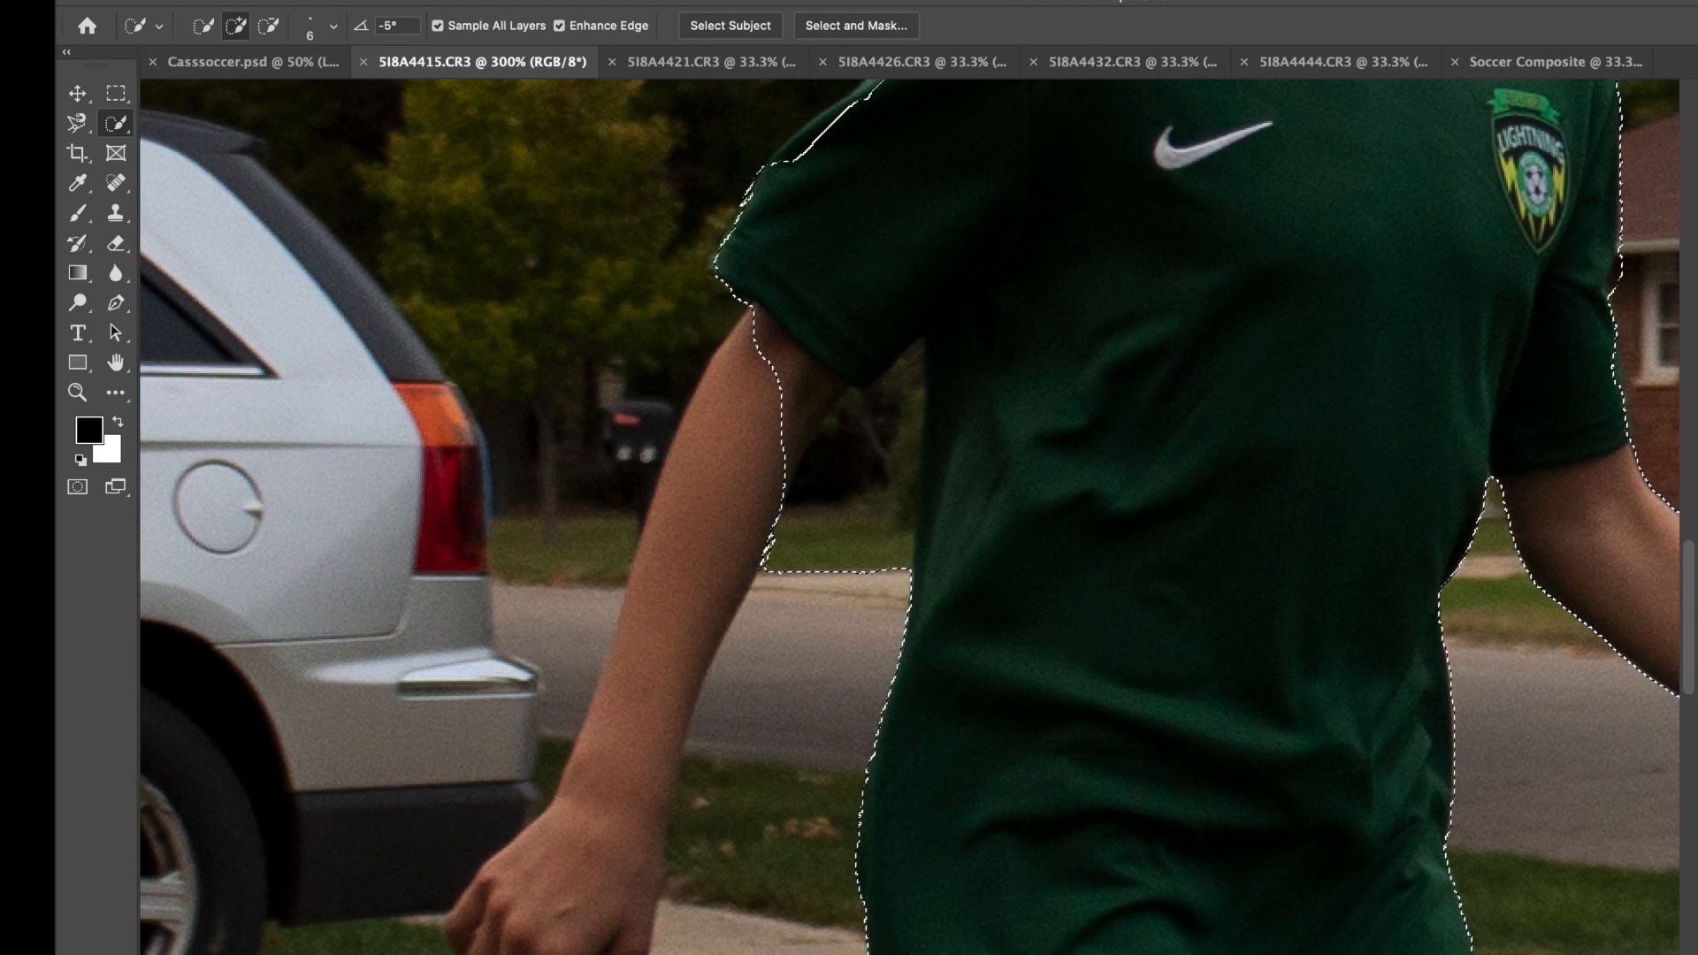
click(268, 26)
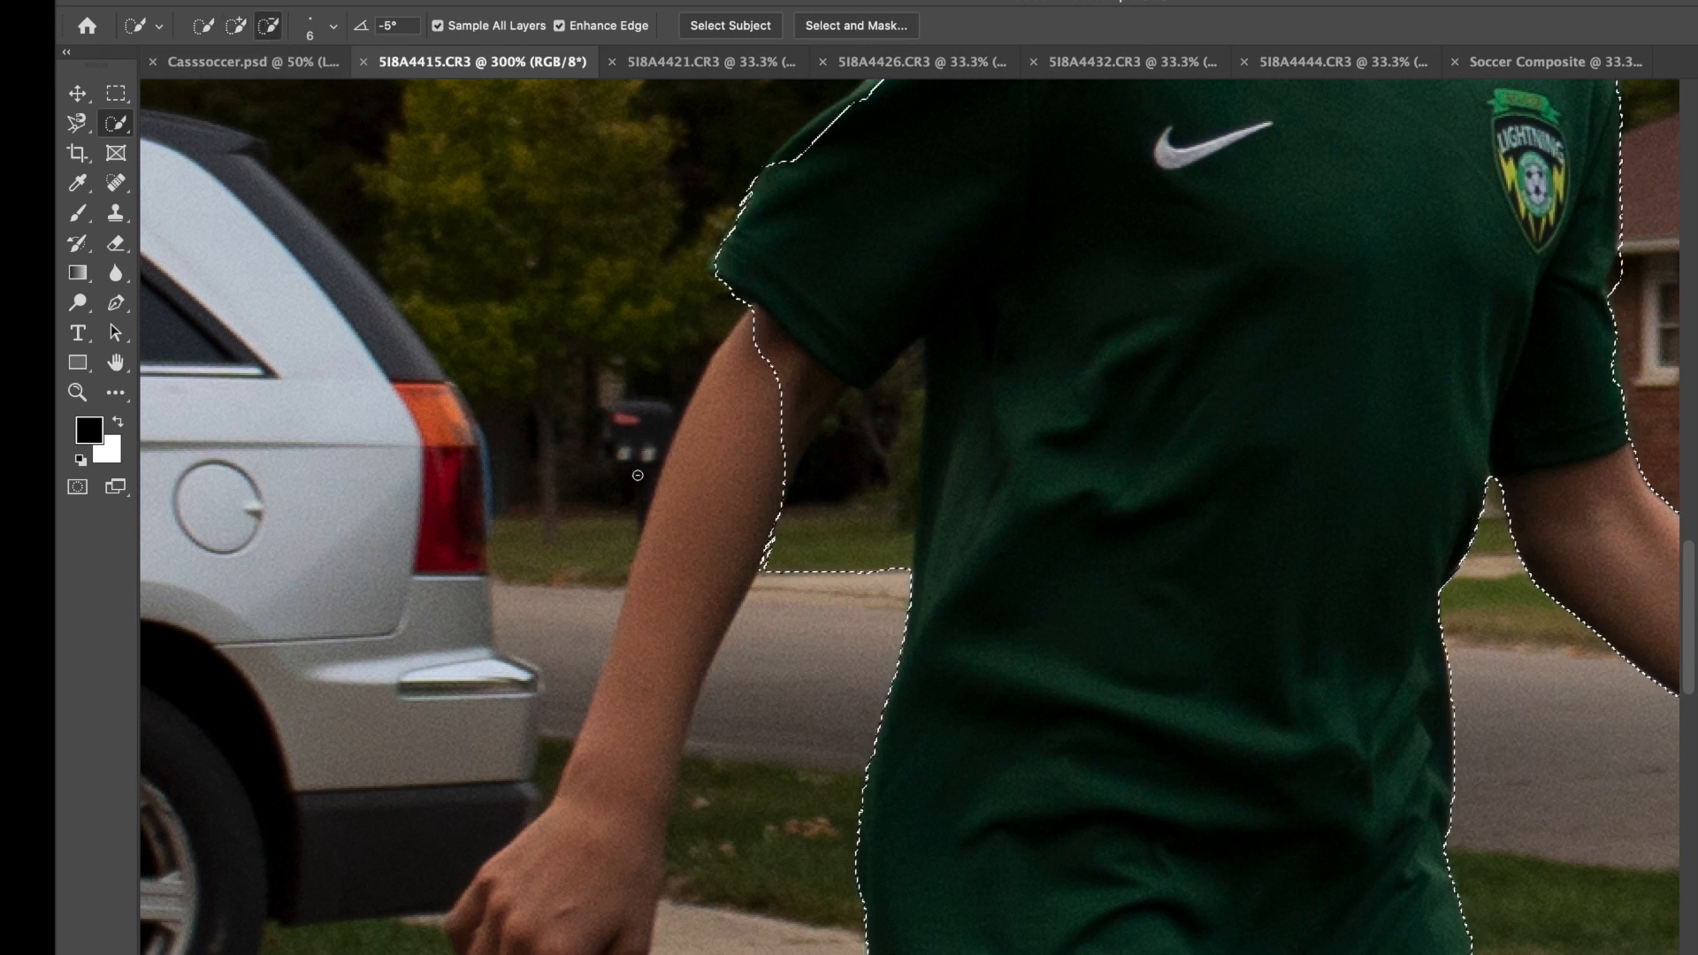
click(842, 168)
click(236, 26)
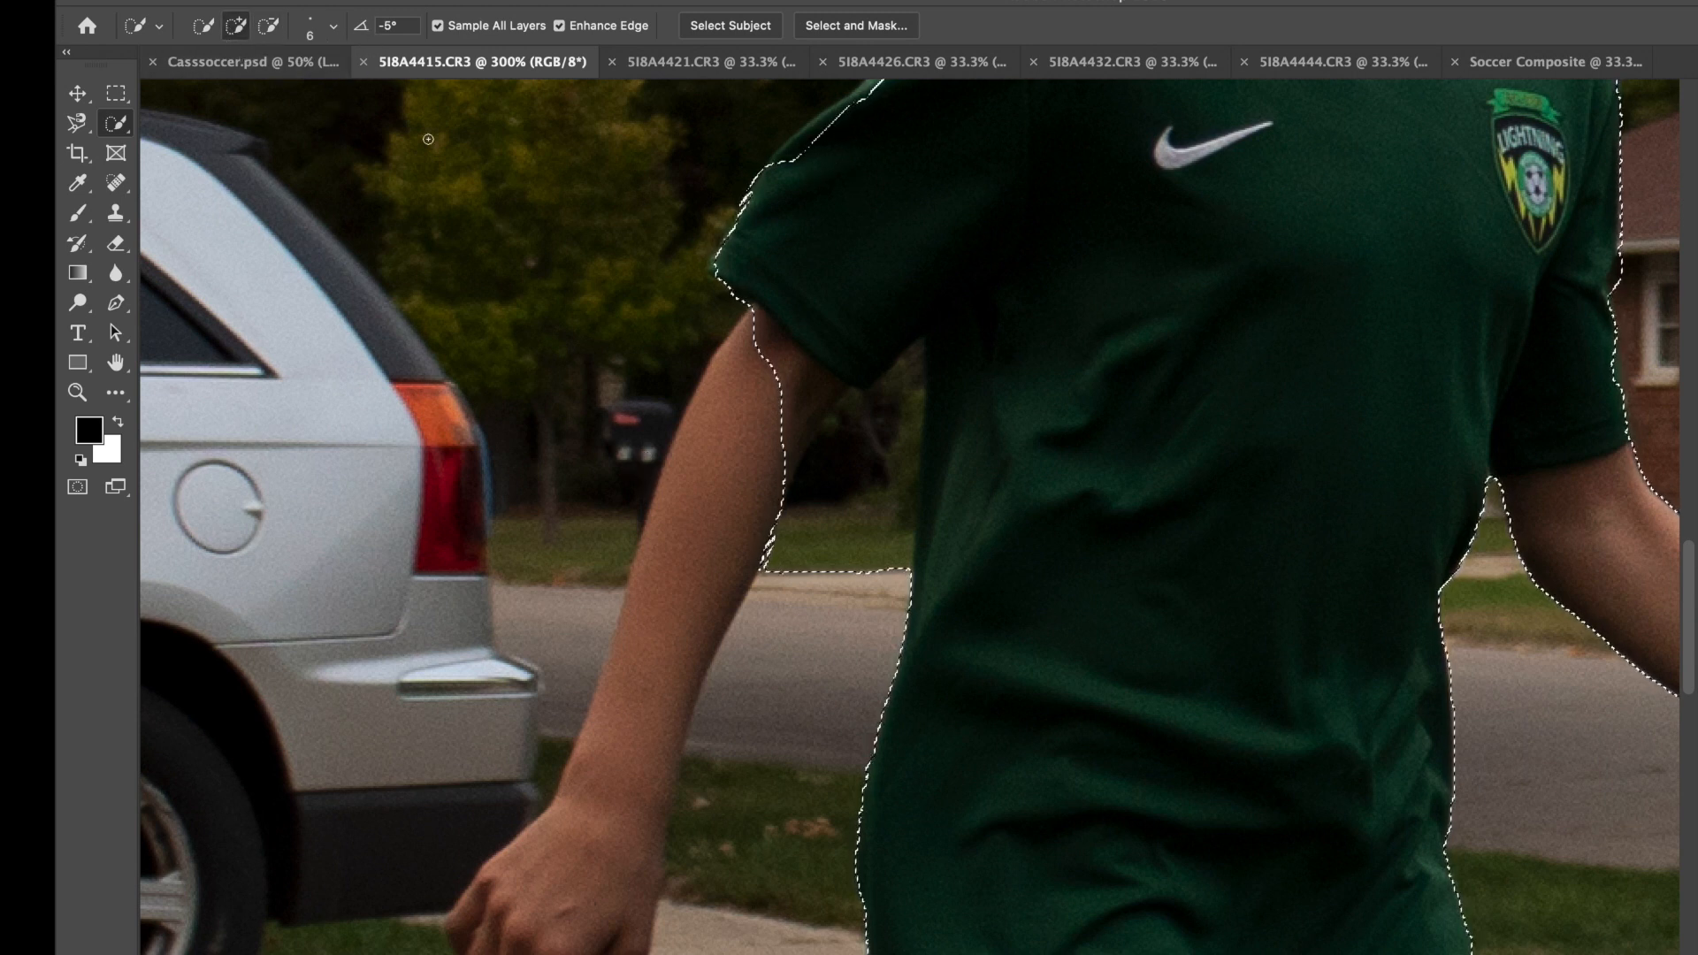
drag(876, 227, 717, 412)
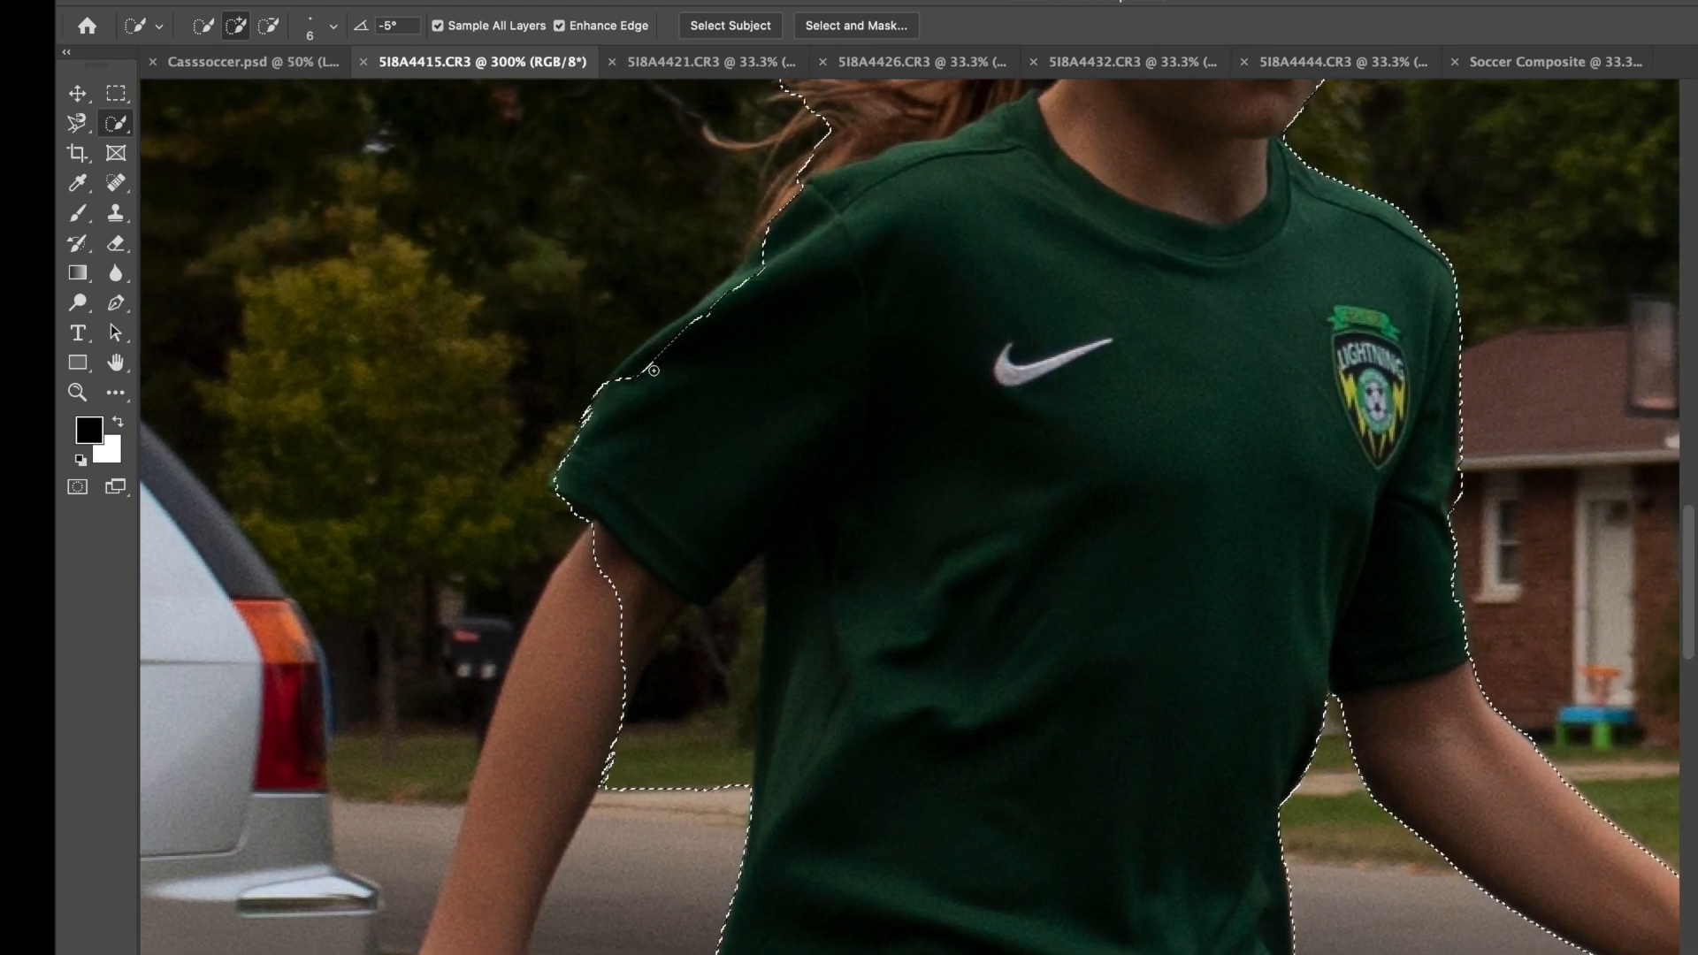
key(ctrl+d)
drag(864, 334, 575, 679)
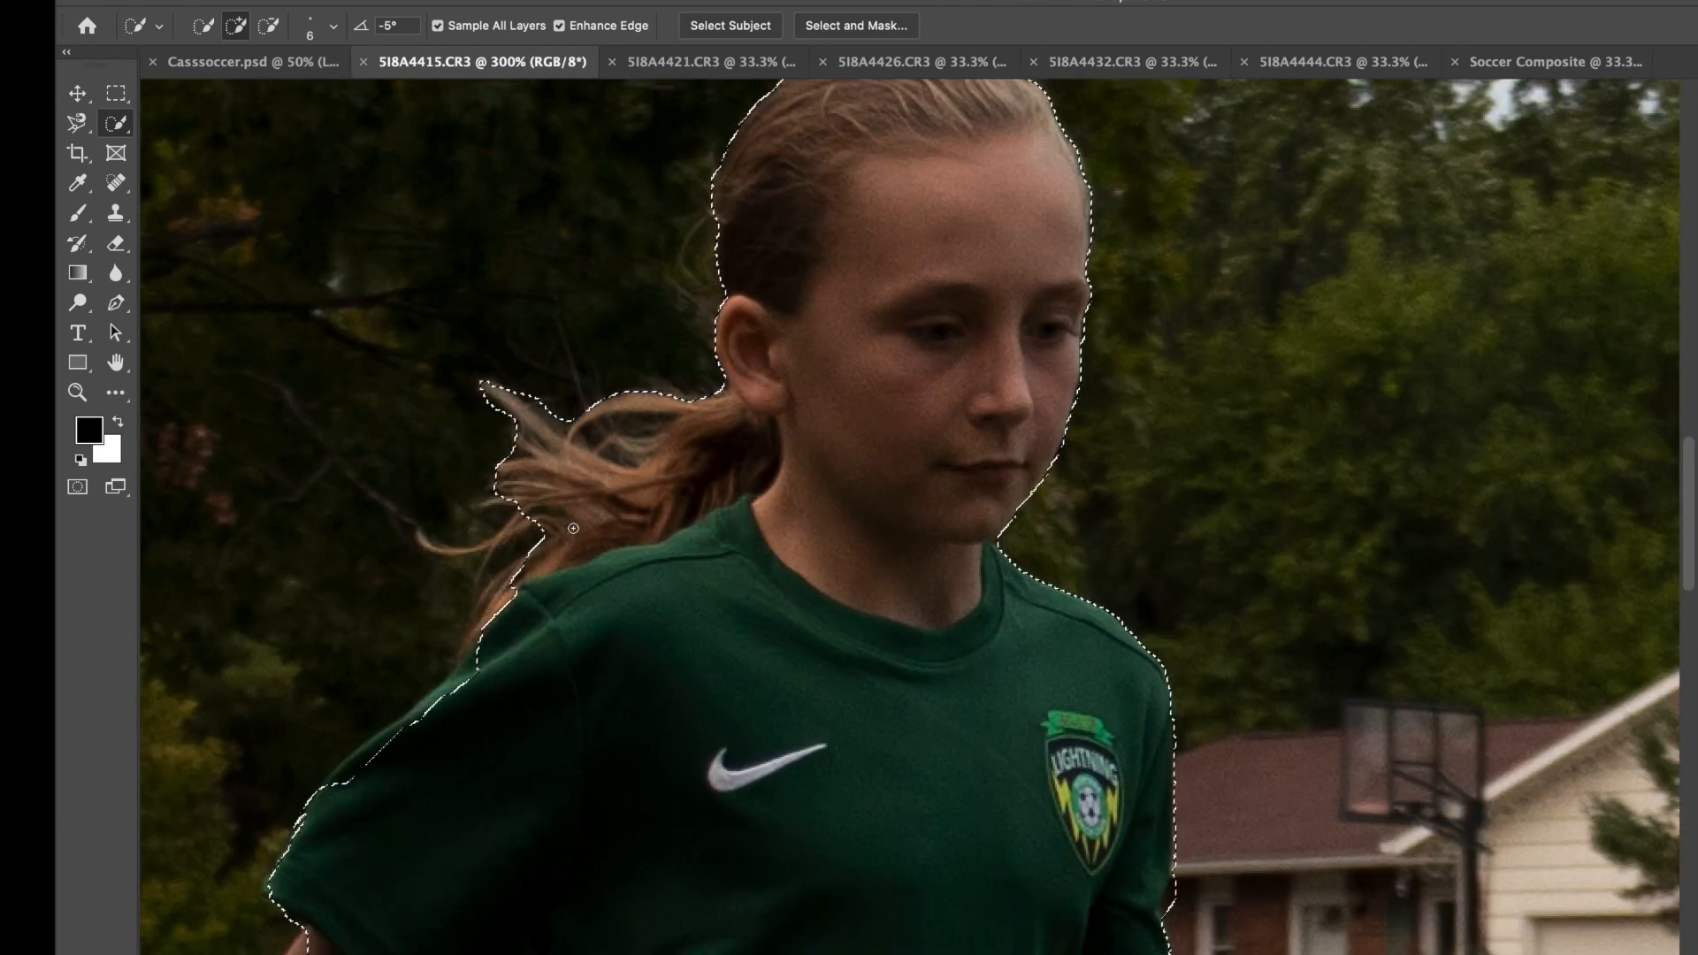
click(518, 521)
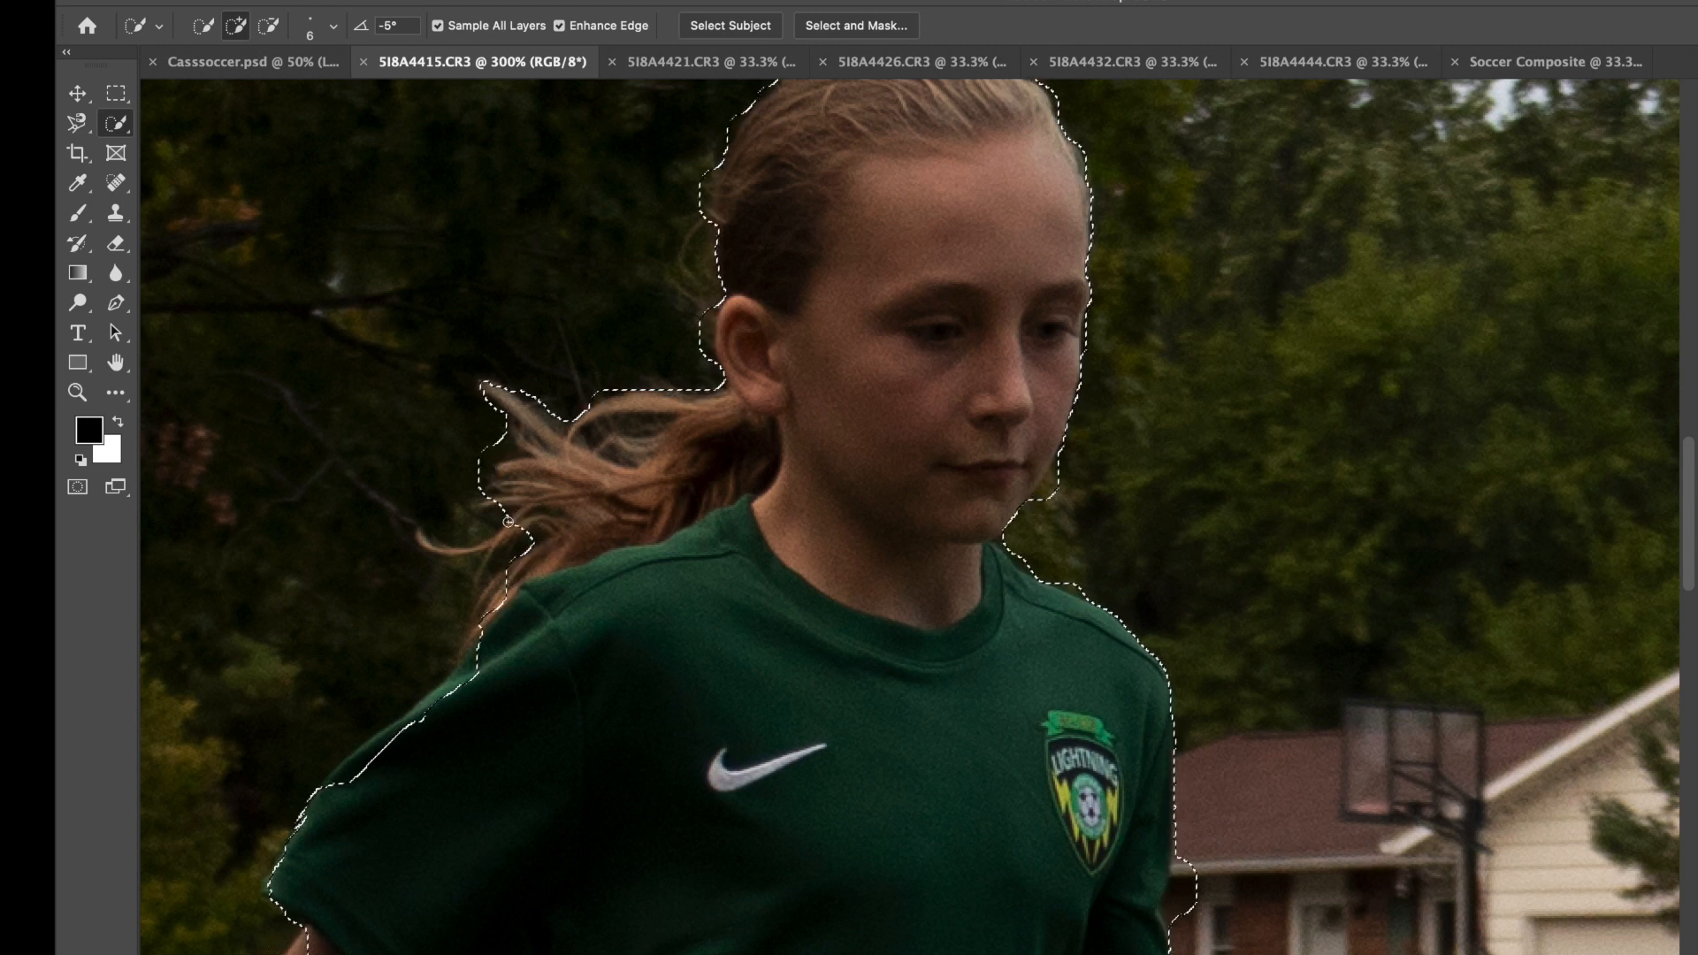
drag(475, 548, 446, 548)
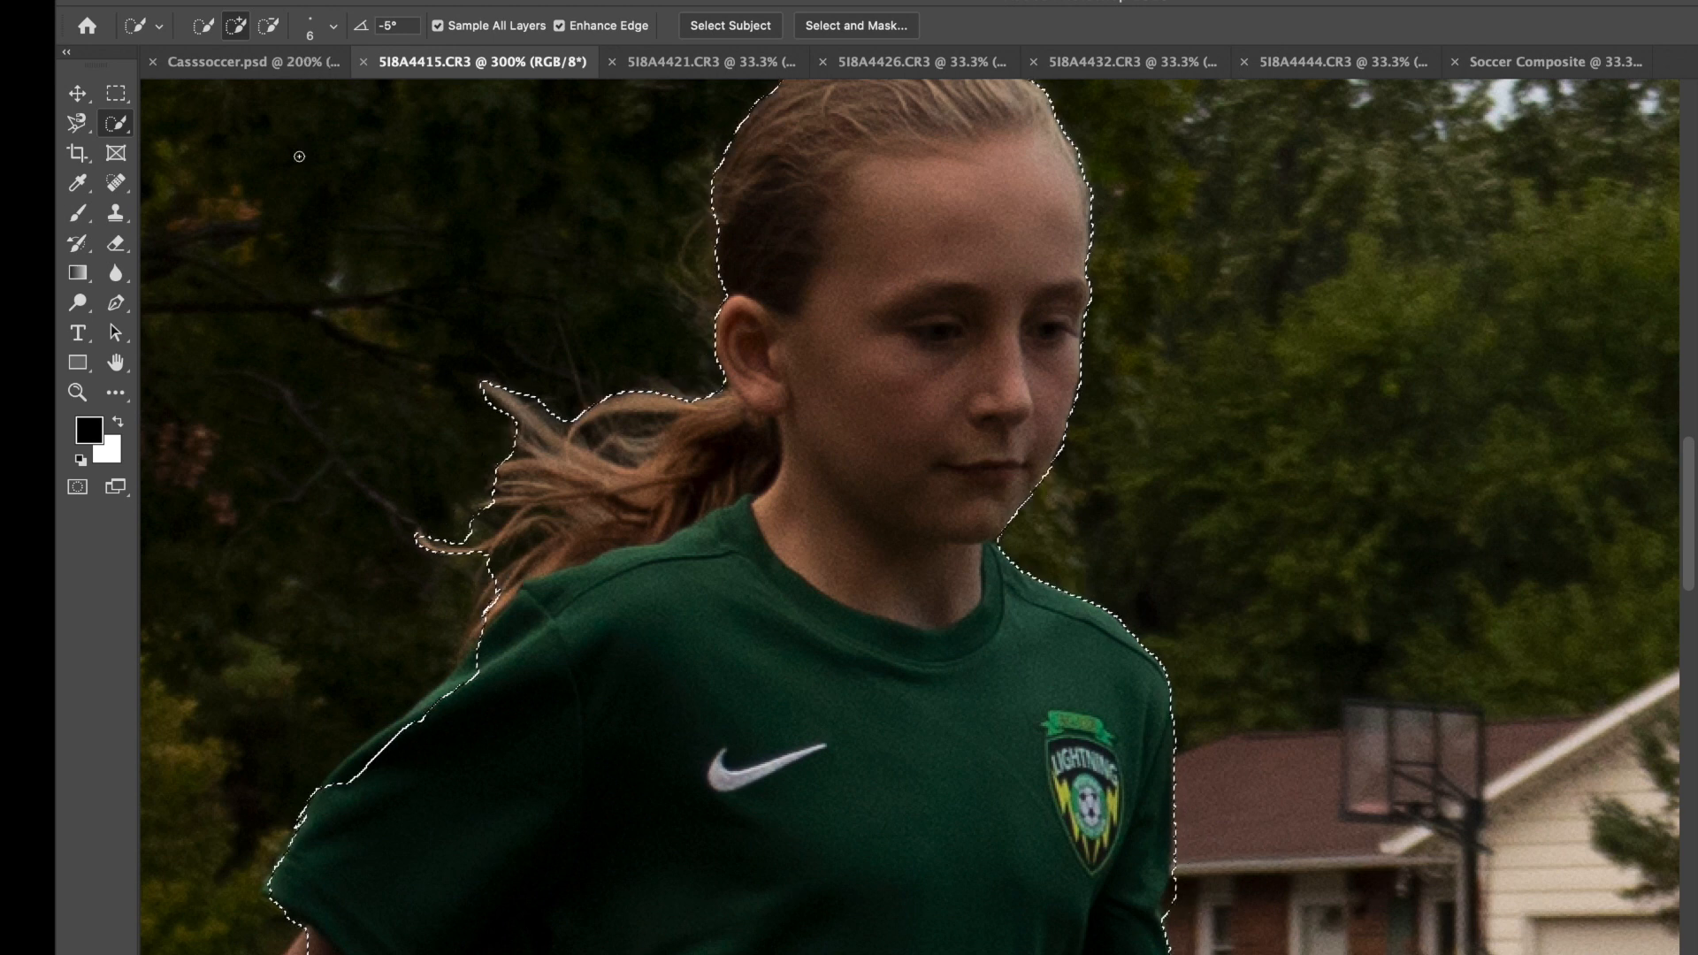
Step: Subtract the dark background gaps between the ponytail strands from the selection
click(269, 26)
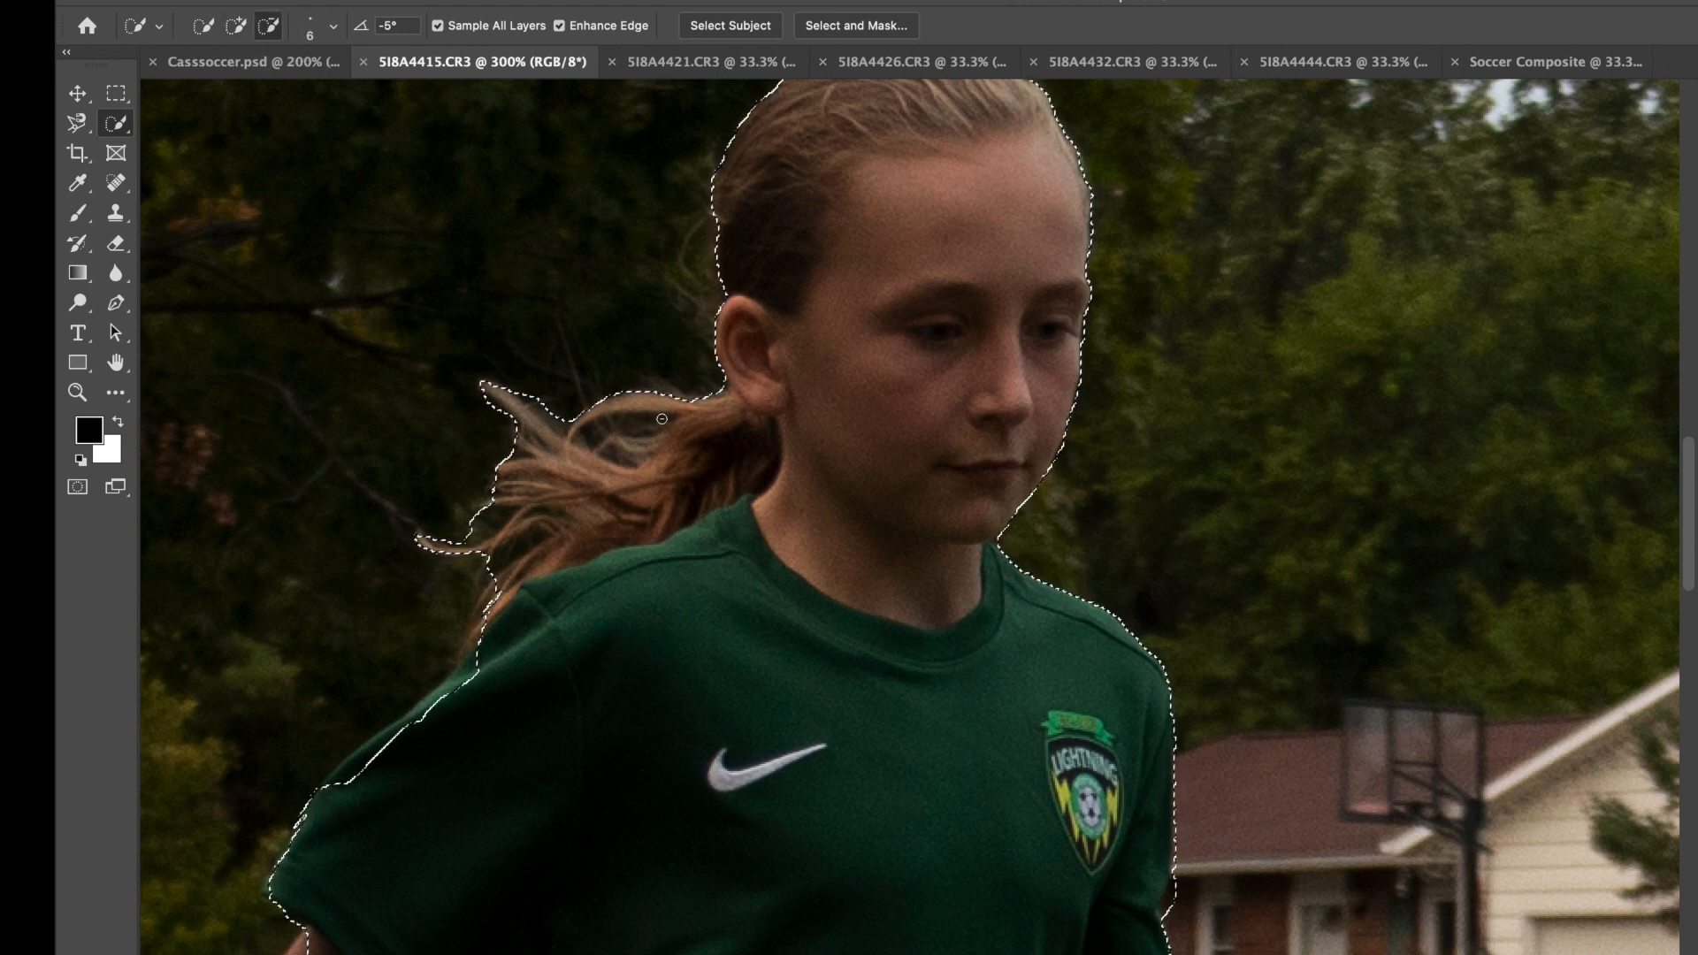
drag(589, 437, 635, 429)
click(515, 547)
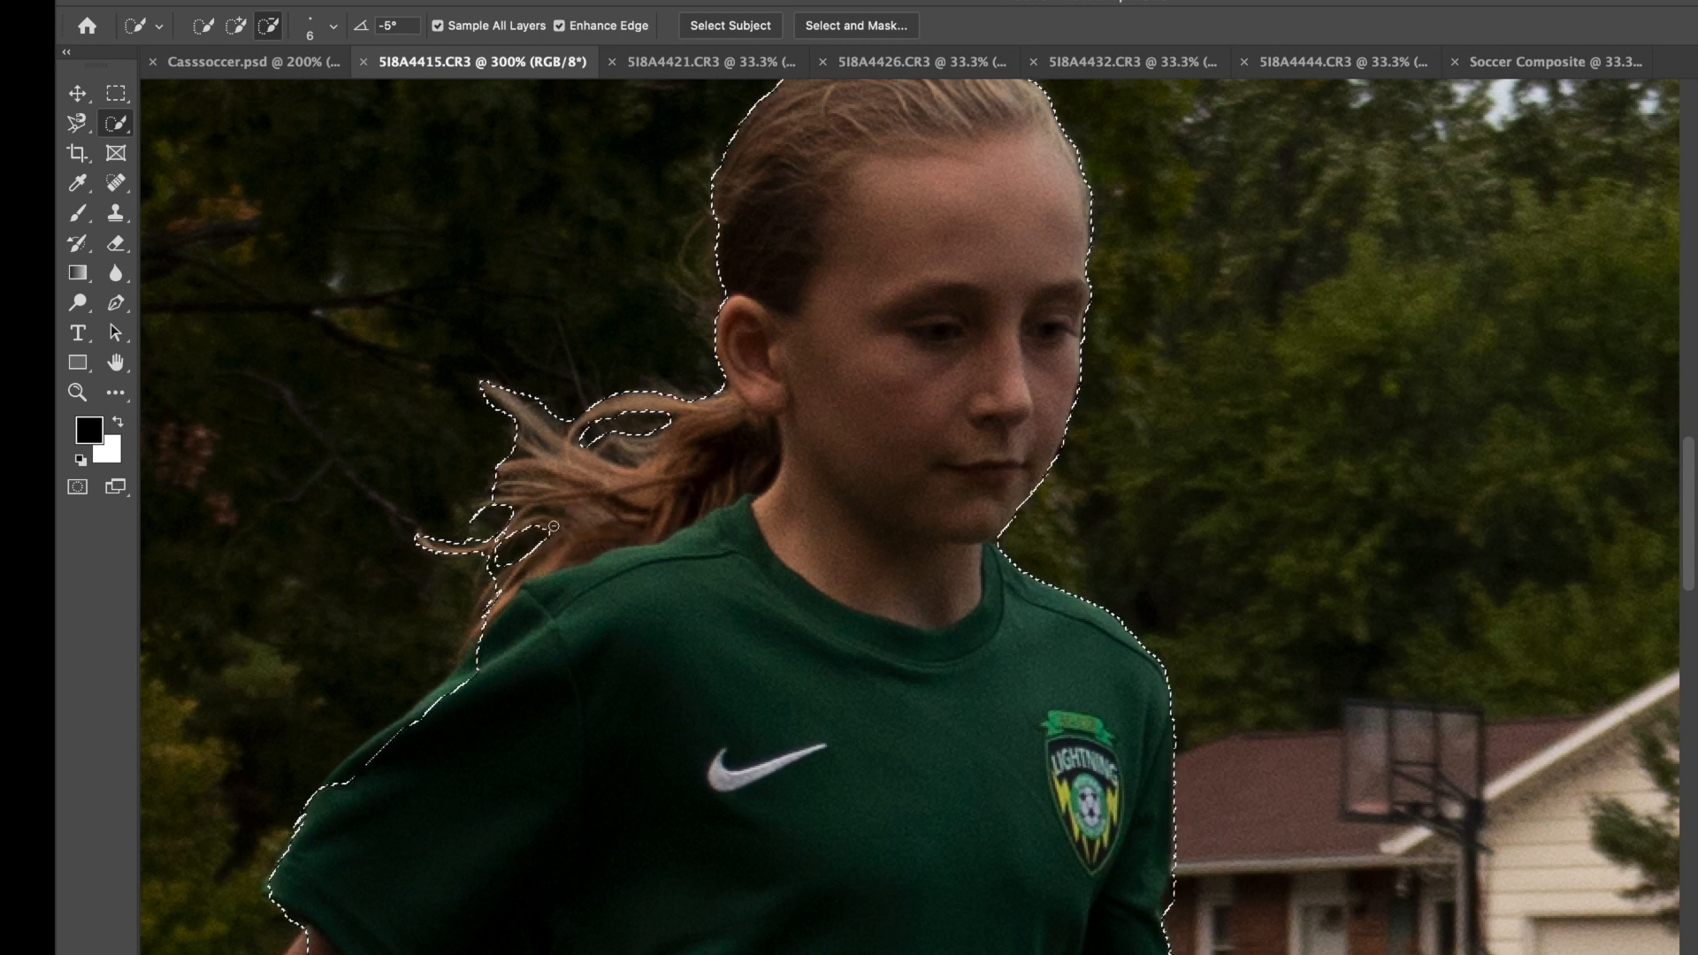
Step: Subtract the background just below the armpit, between the hanging arm and the jersey, from the selection
mouse_move(417, 384)
mouse_down()
mouse_move(758, 170)
mouse_move(779, 245)
mouse_up()
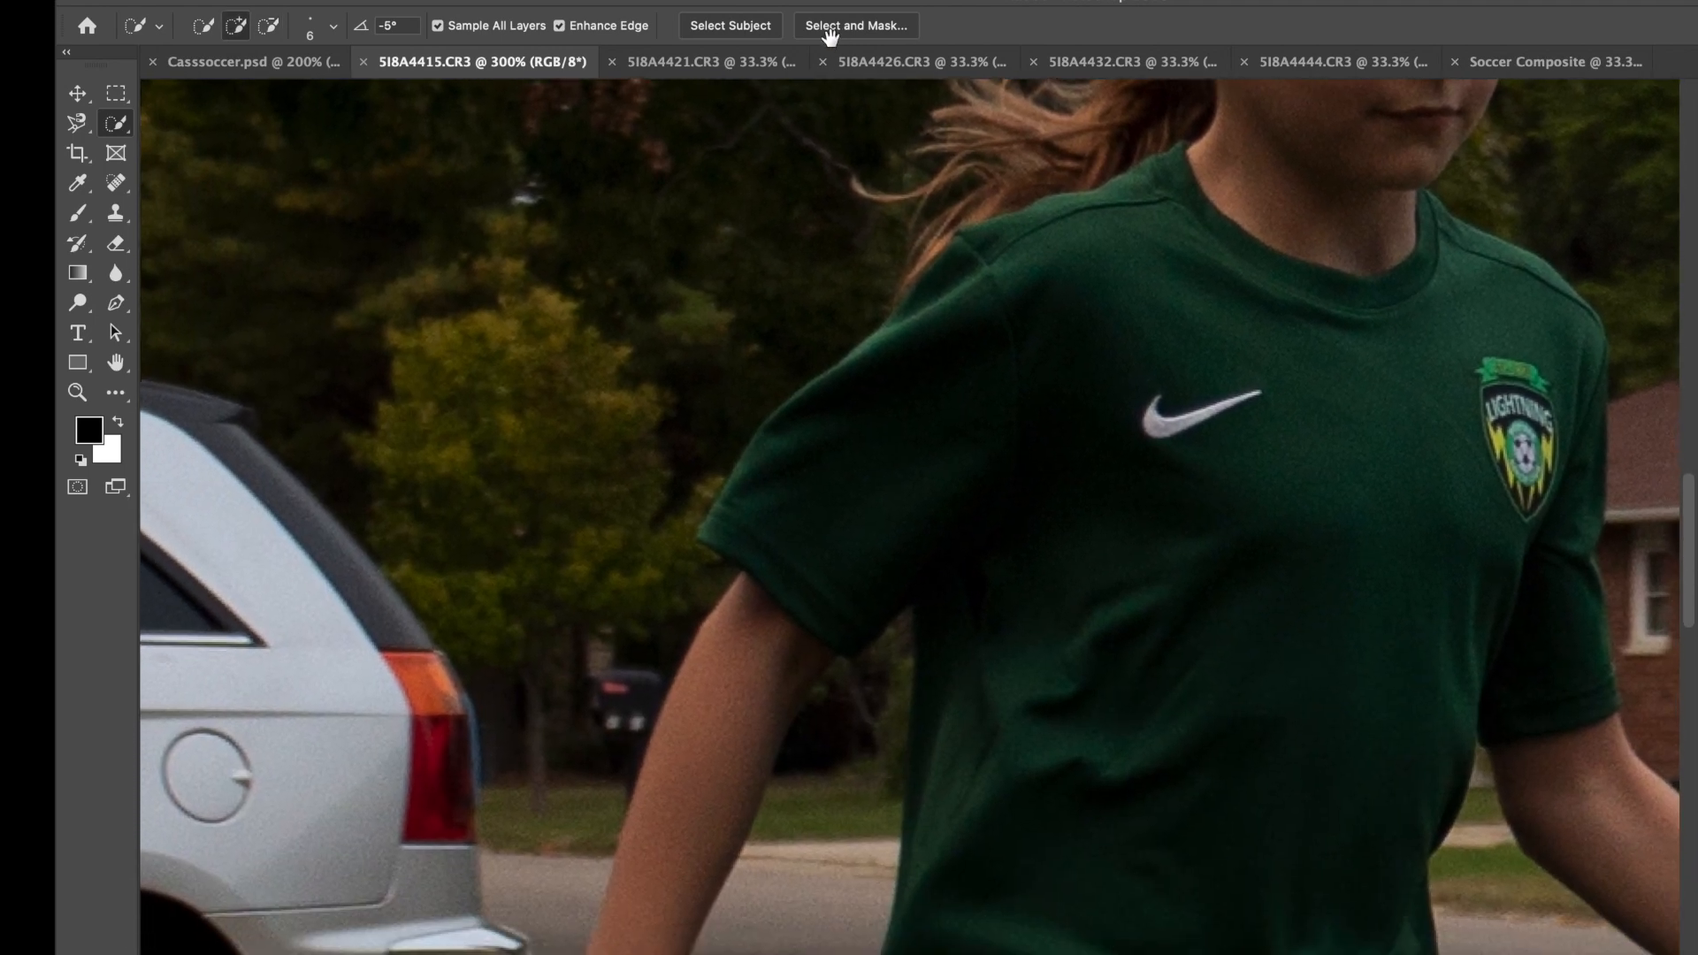
key(super+minus)
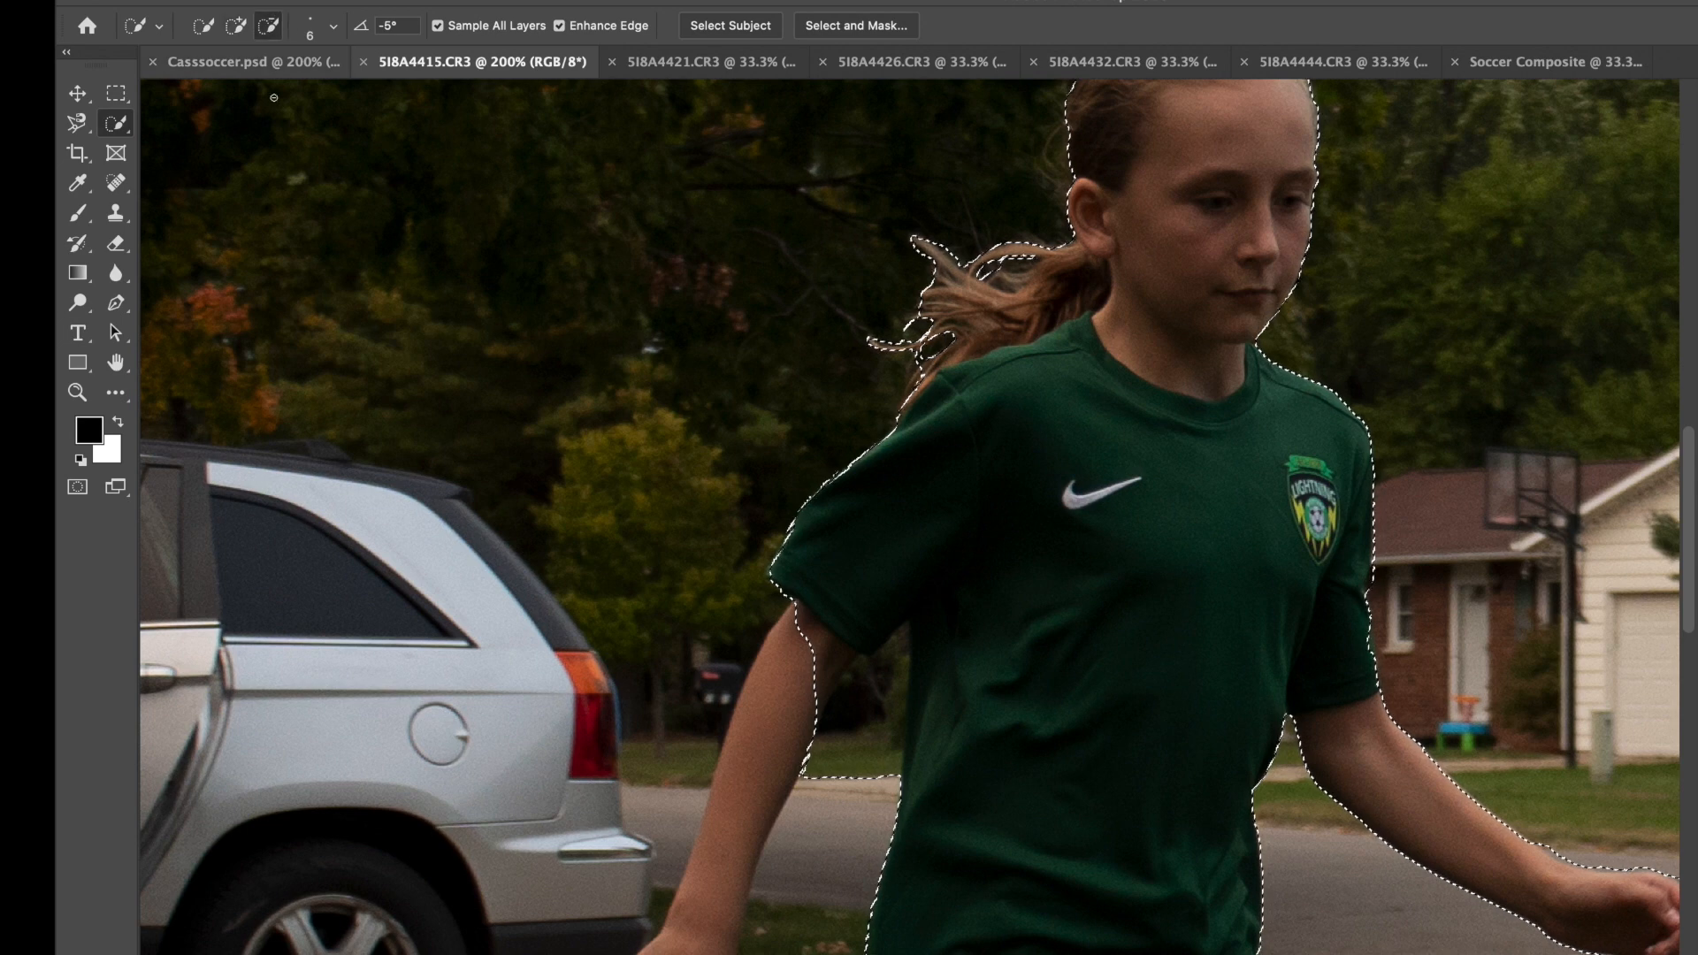
key(alt)
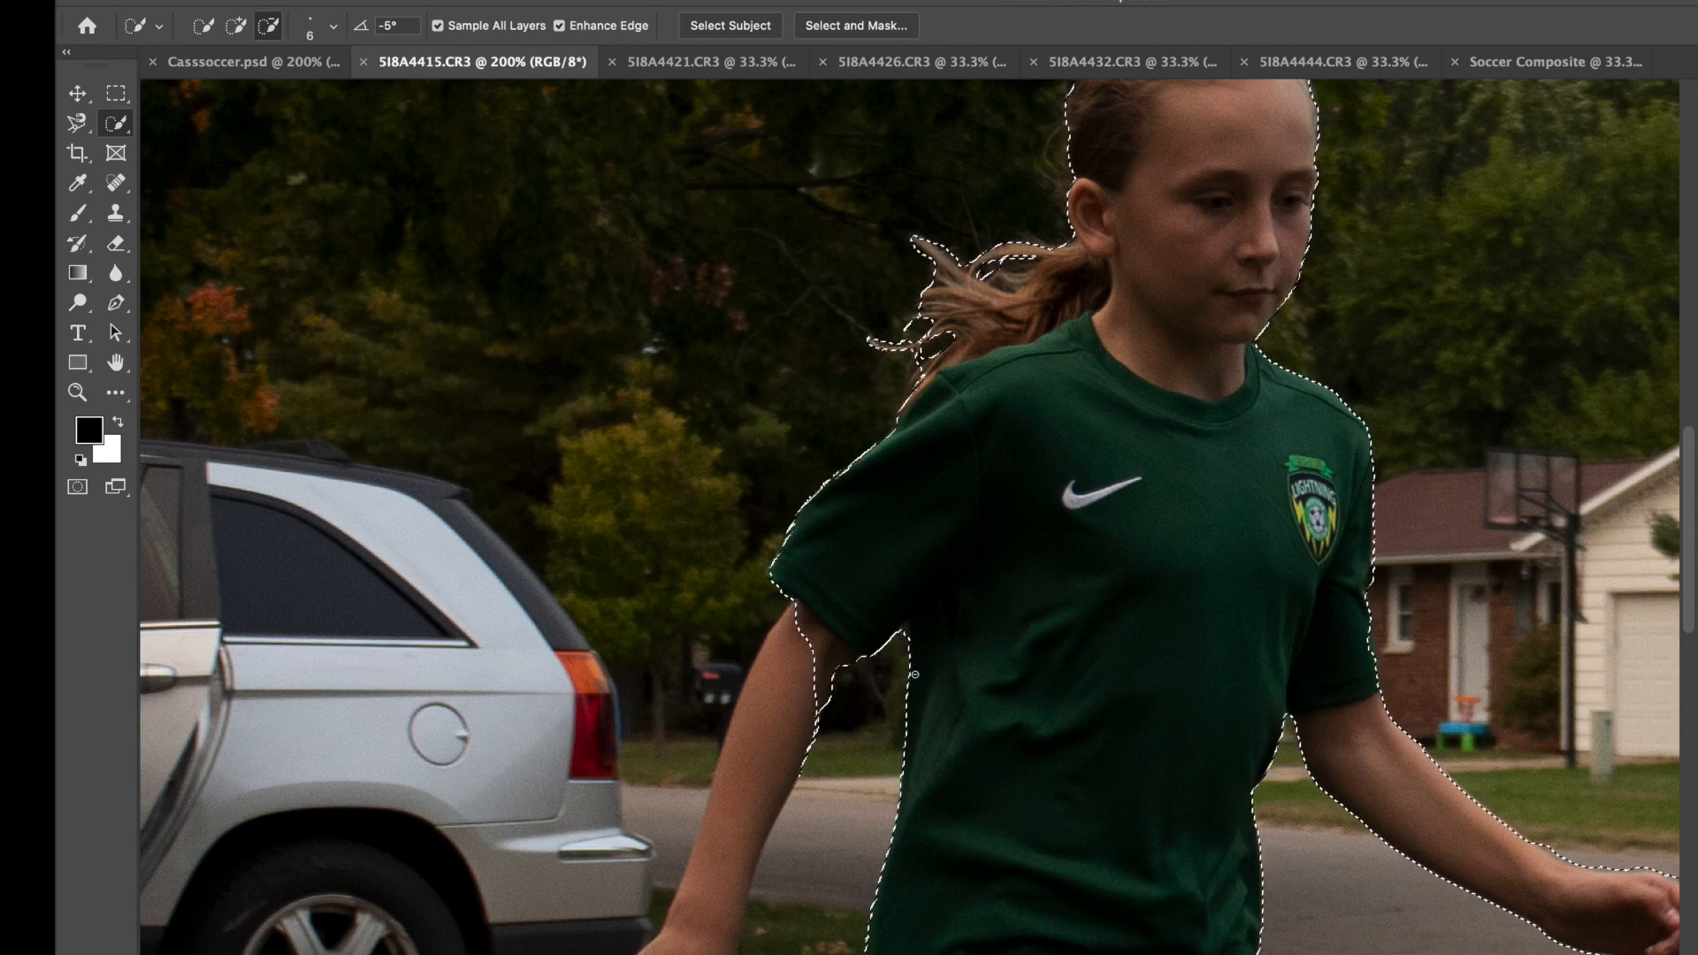
Step: Add the hanging arm from the sleeve down to the wrist to the selection
click(235, 28)
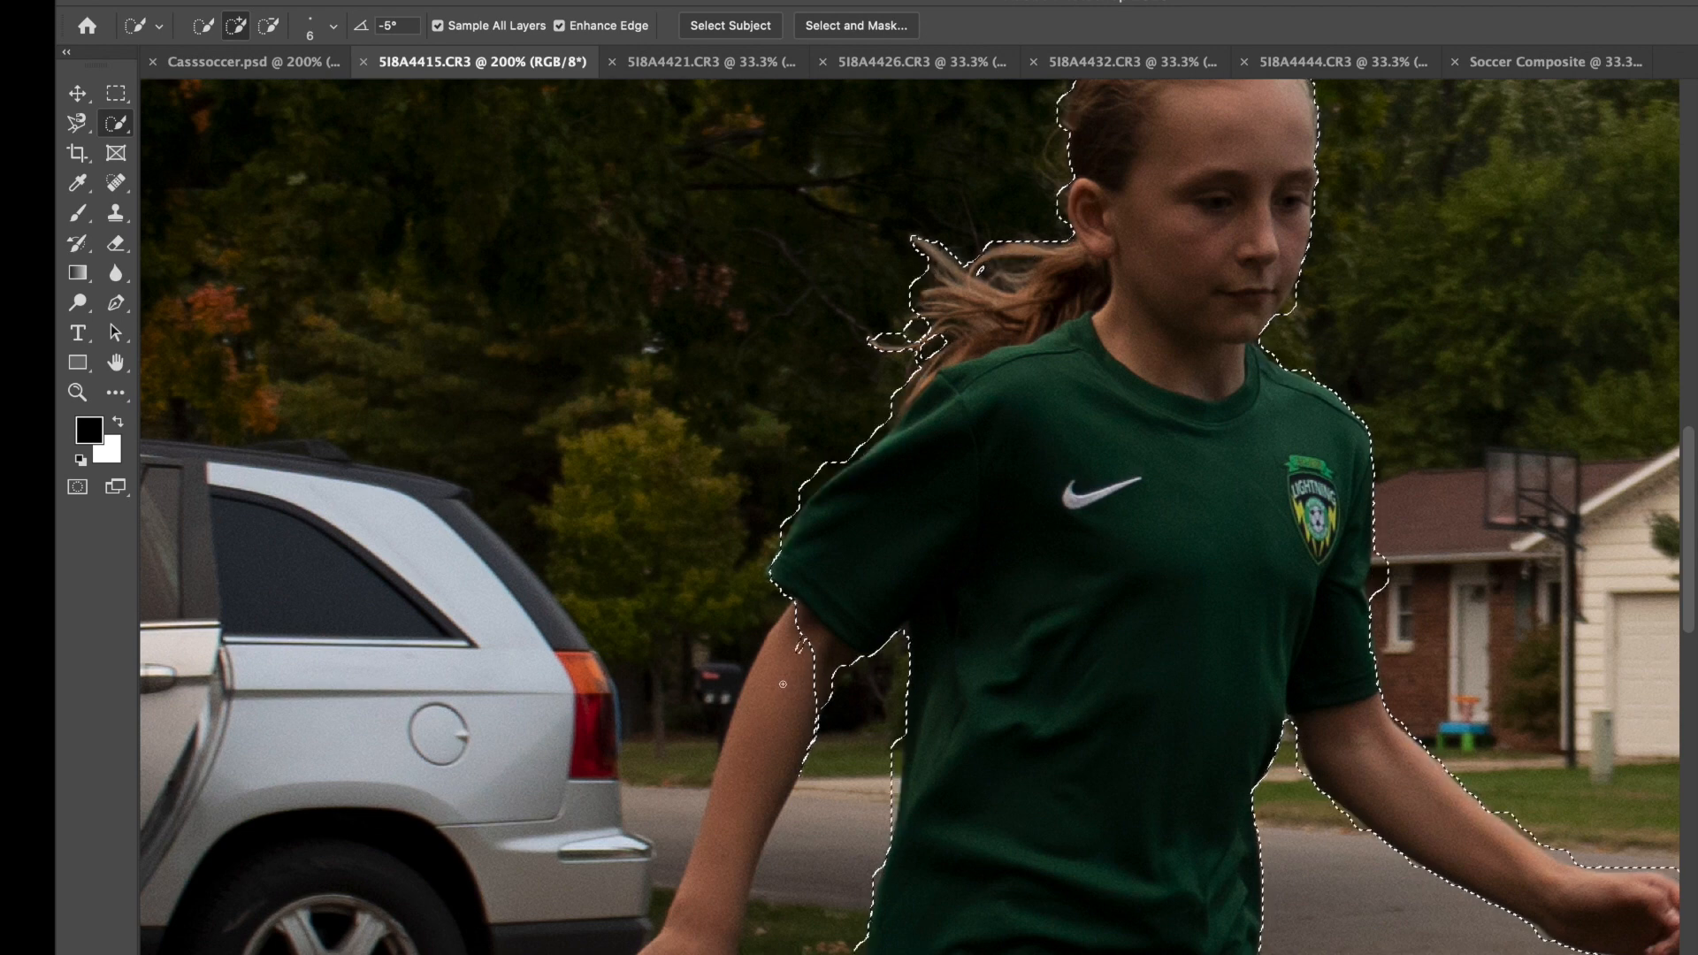
drag(756, 760, 746, 799)
drag(739, 861, 706, 944)
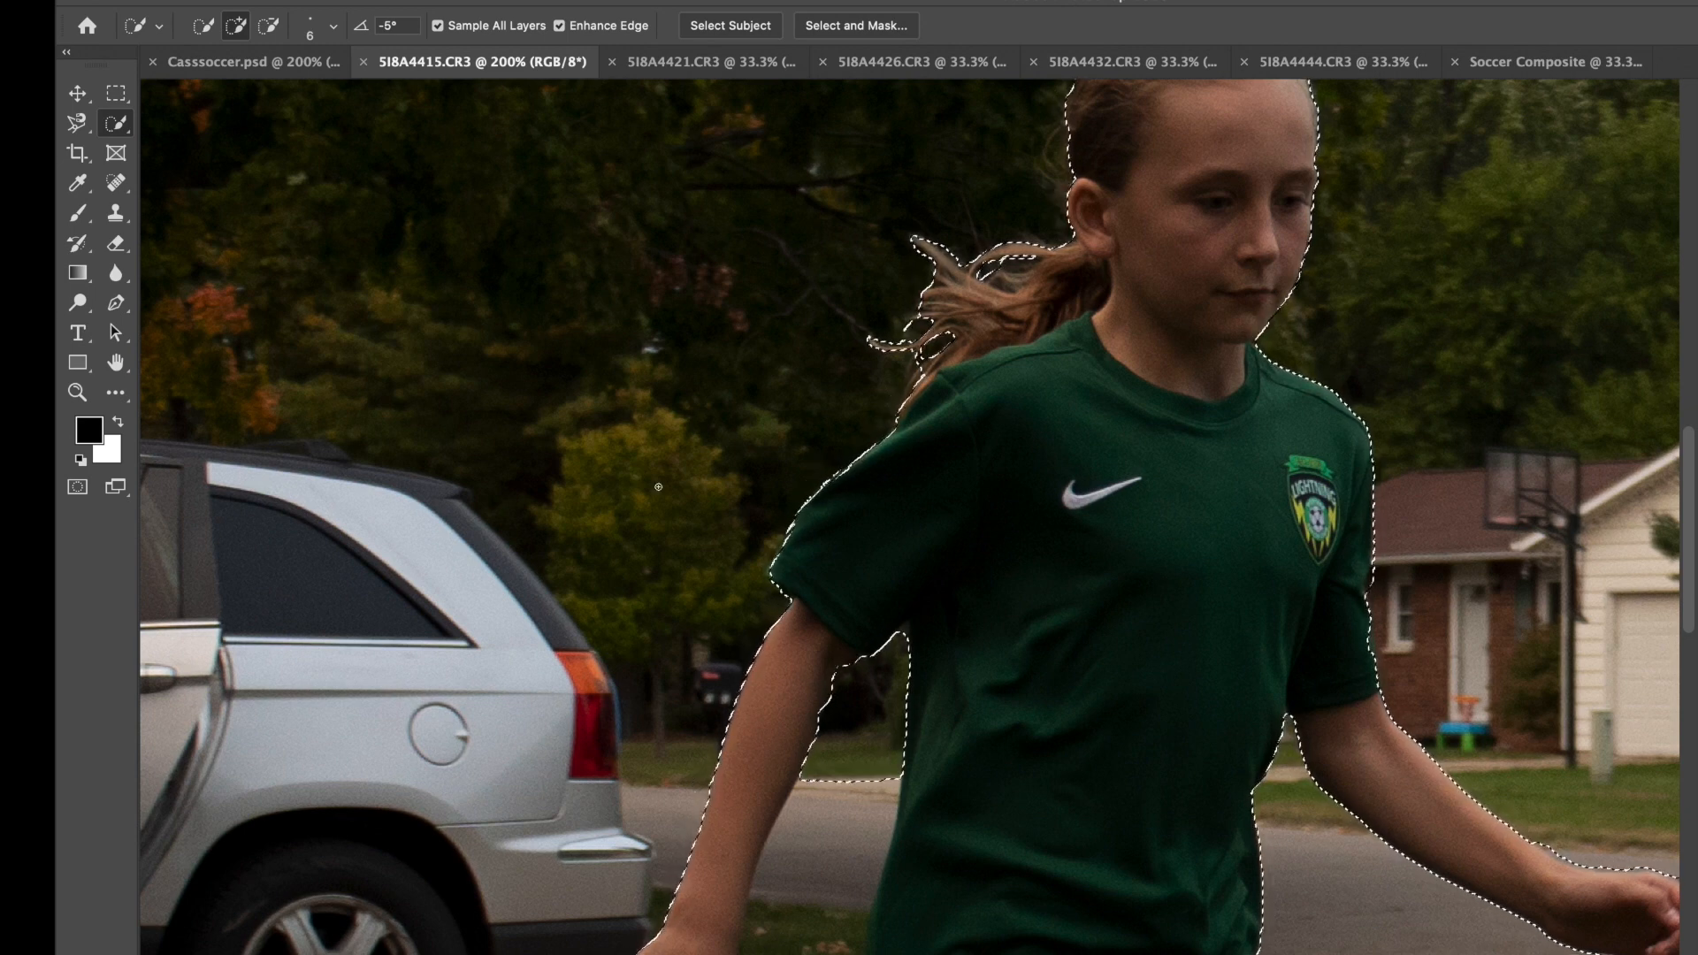
Step: Subtract the grass and pavement between the hanging forearm and the lower jersey from the selection
click(269, 26)
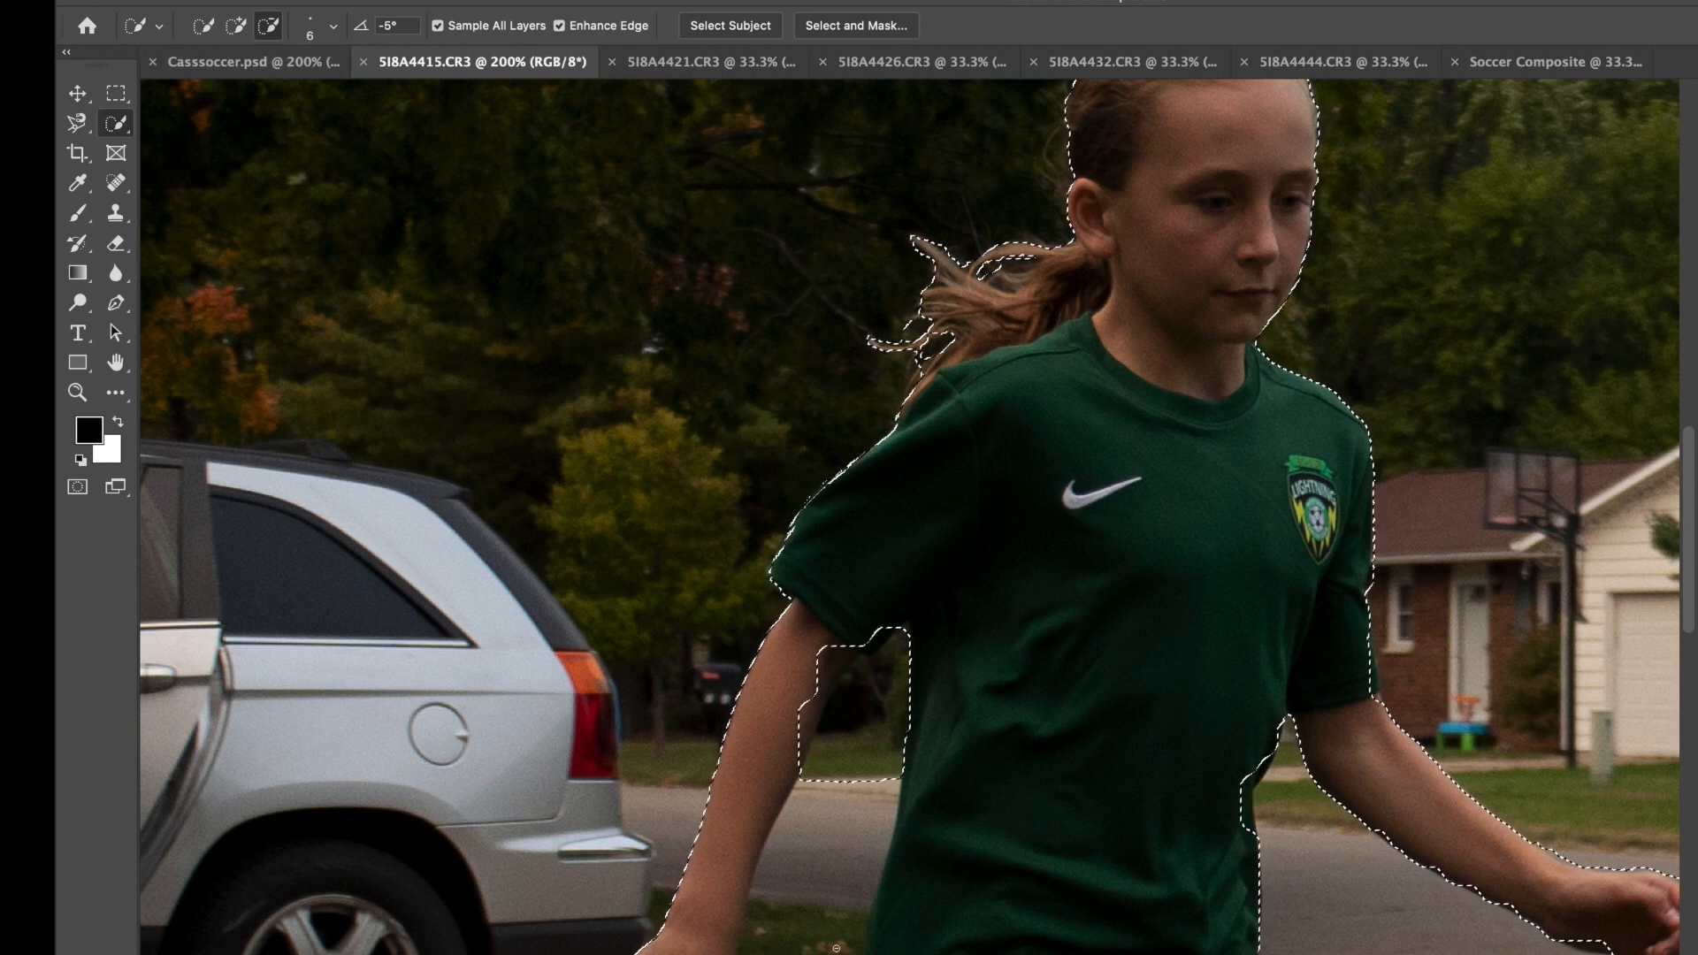
click(839, 895)
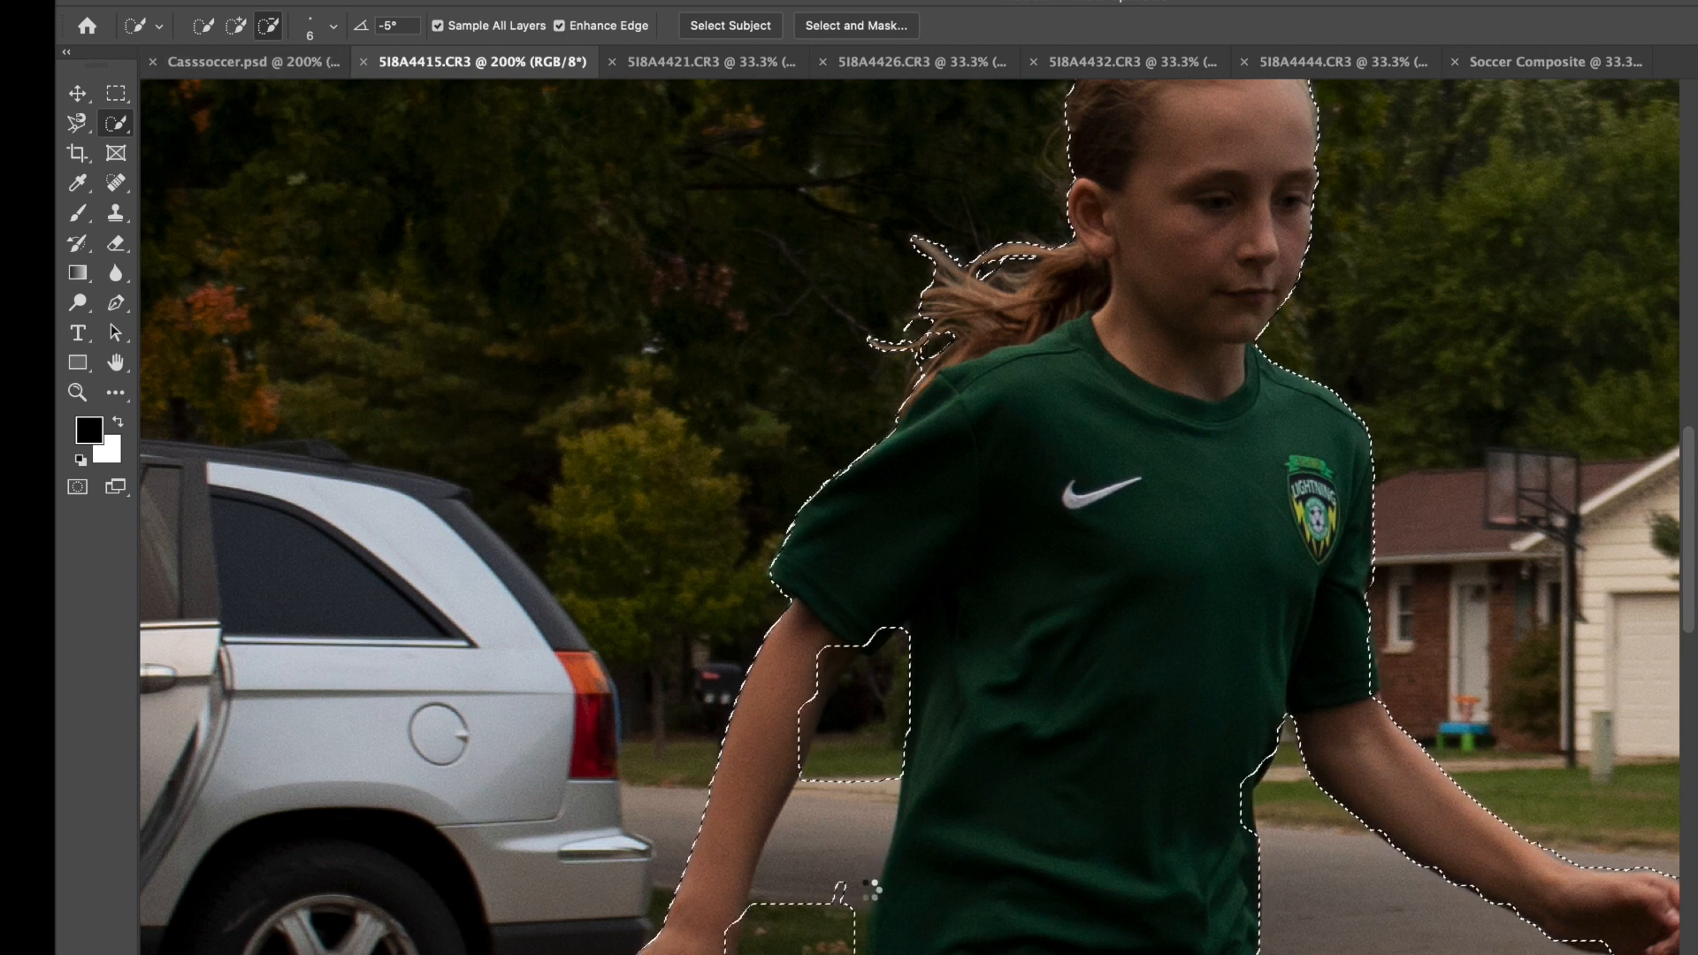
click(859, 871)
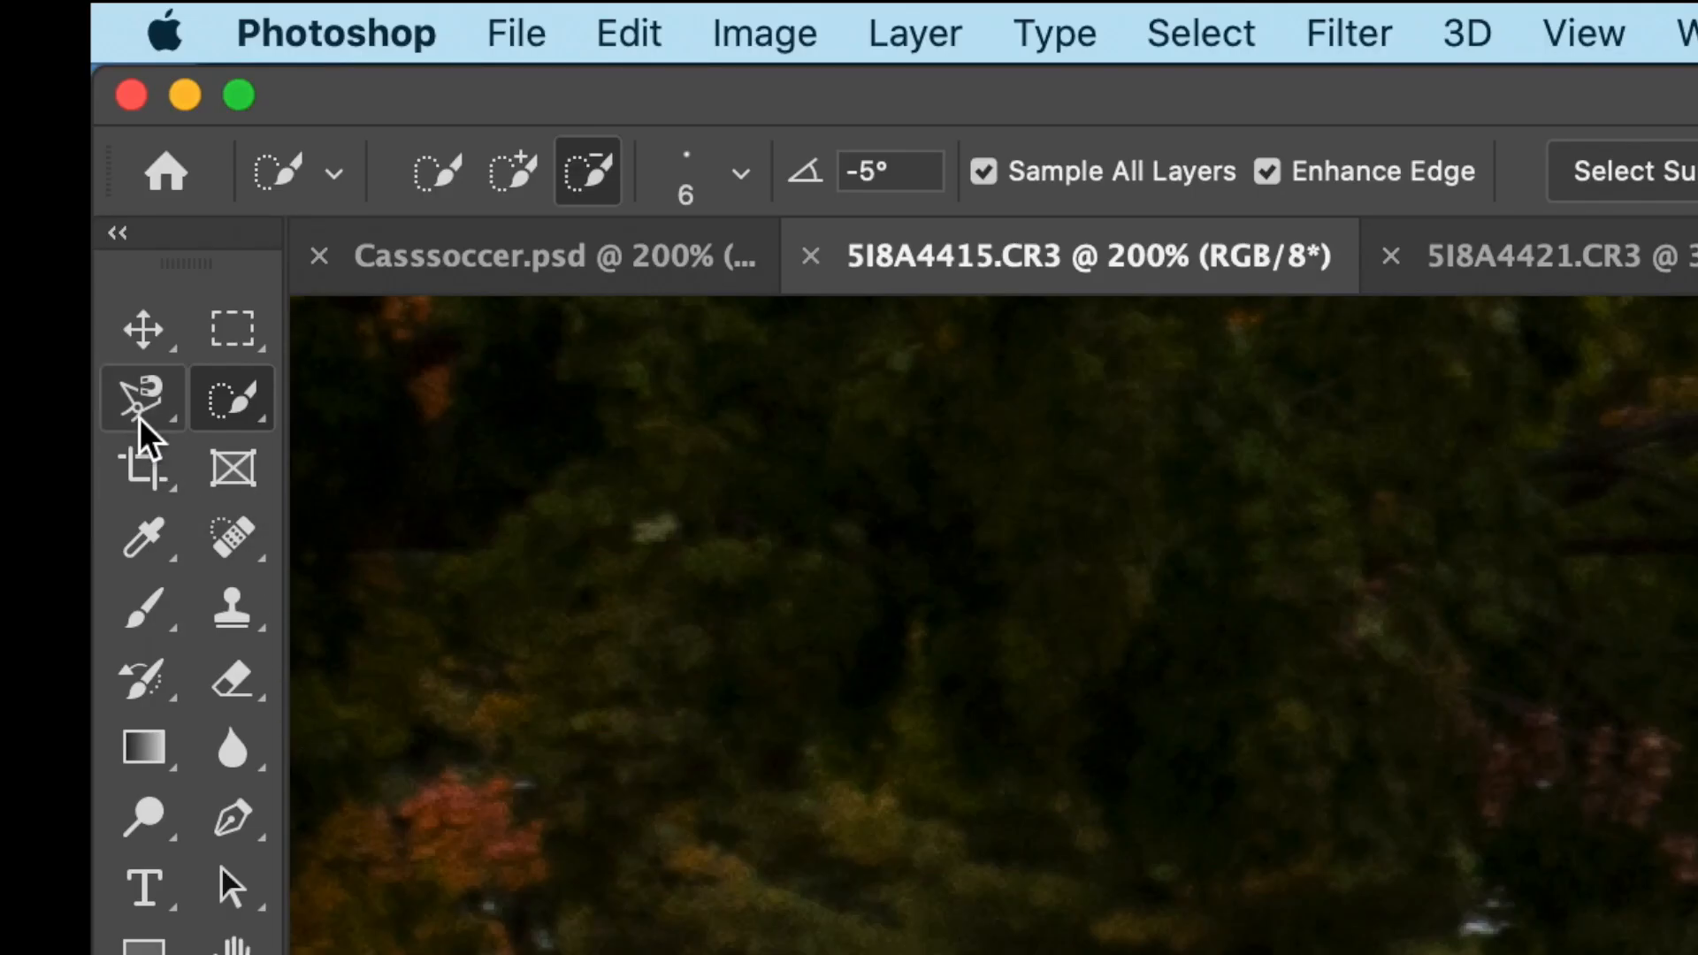
Step: Subtract the small patch of pavement beside the fingers of the hanging hand from the selection with the Magnetic Lasso
click(78, 128)
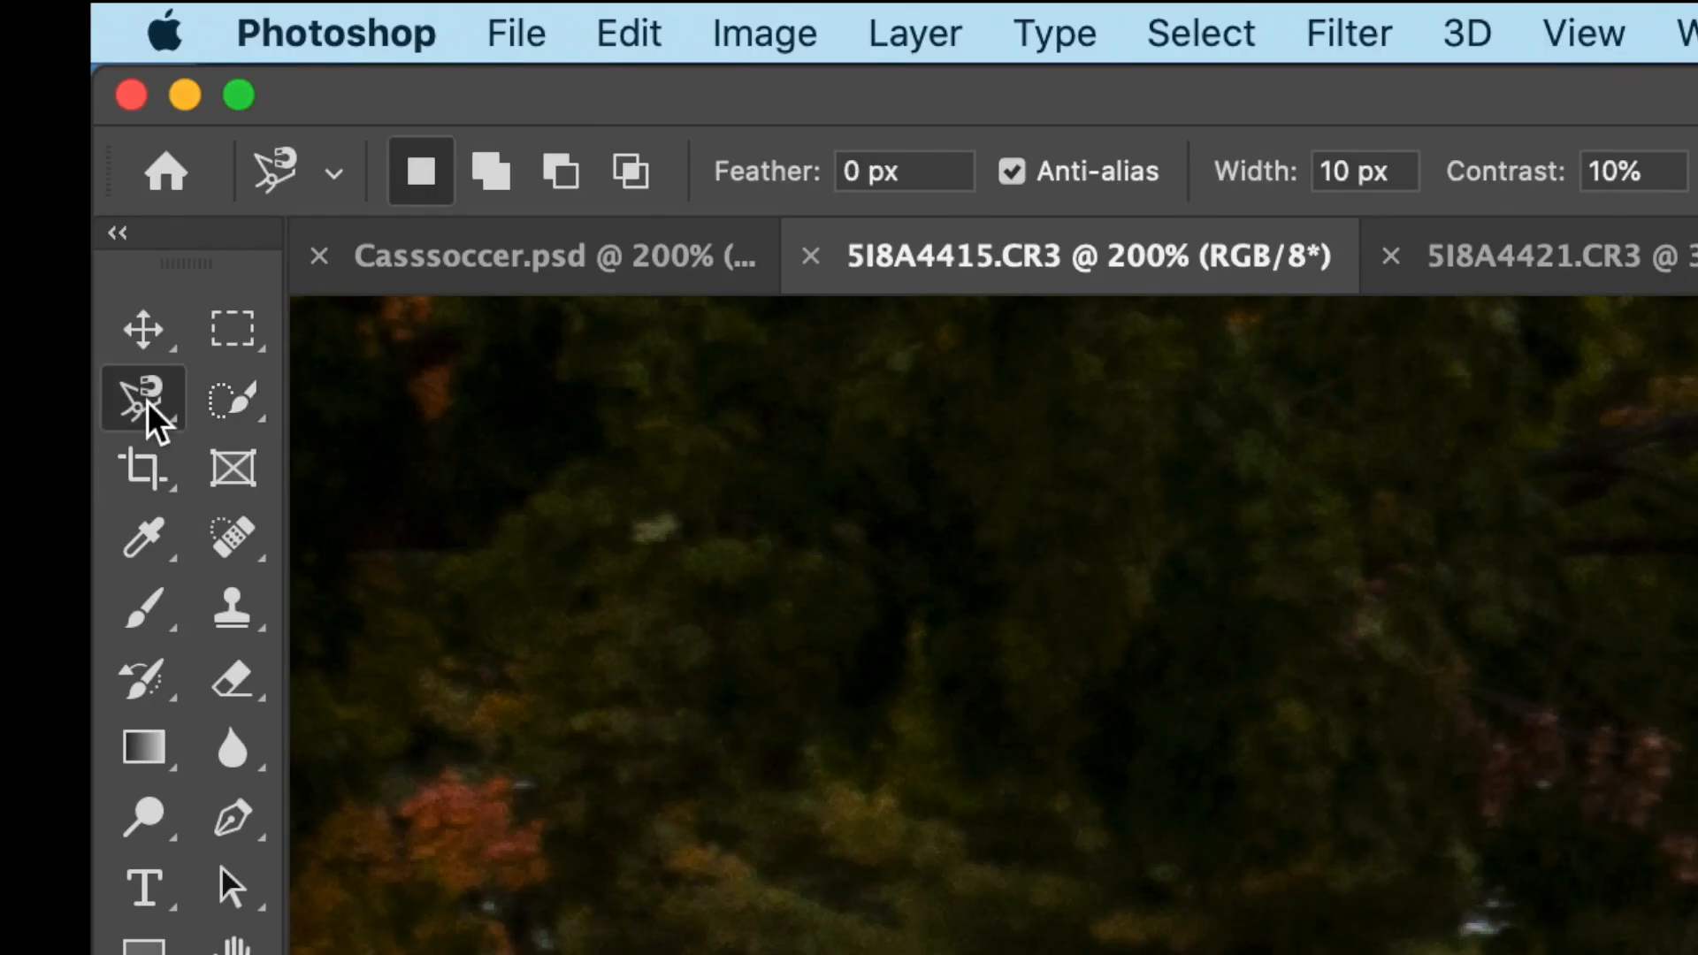
click(492, 171)
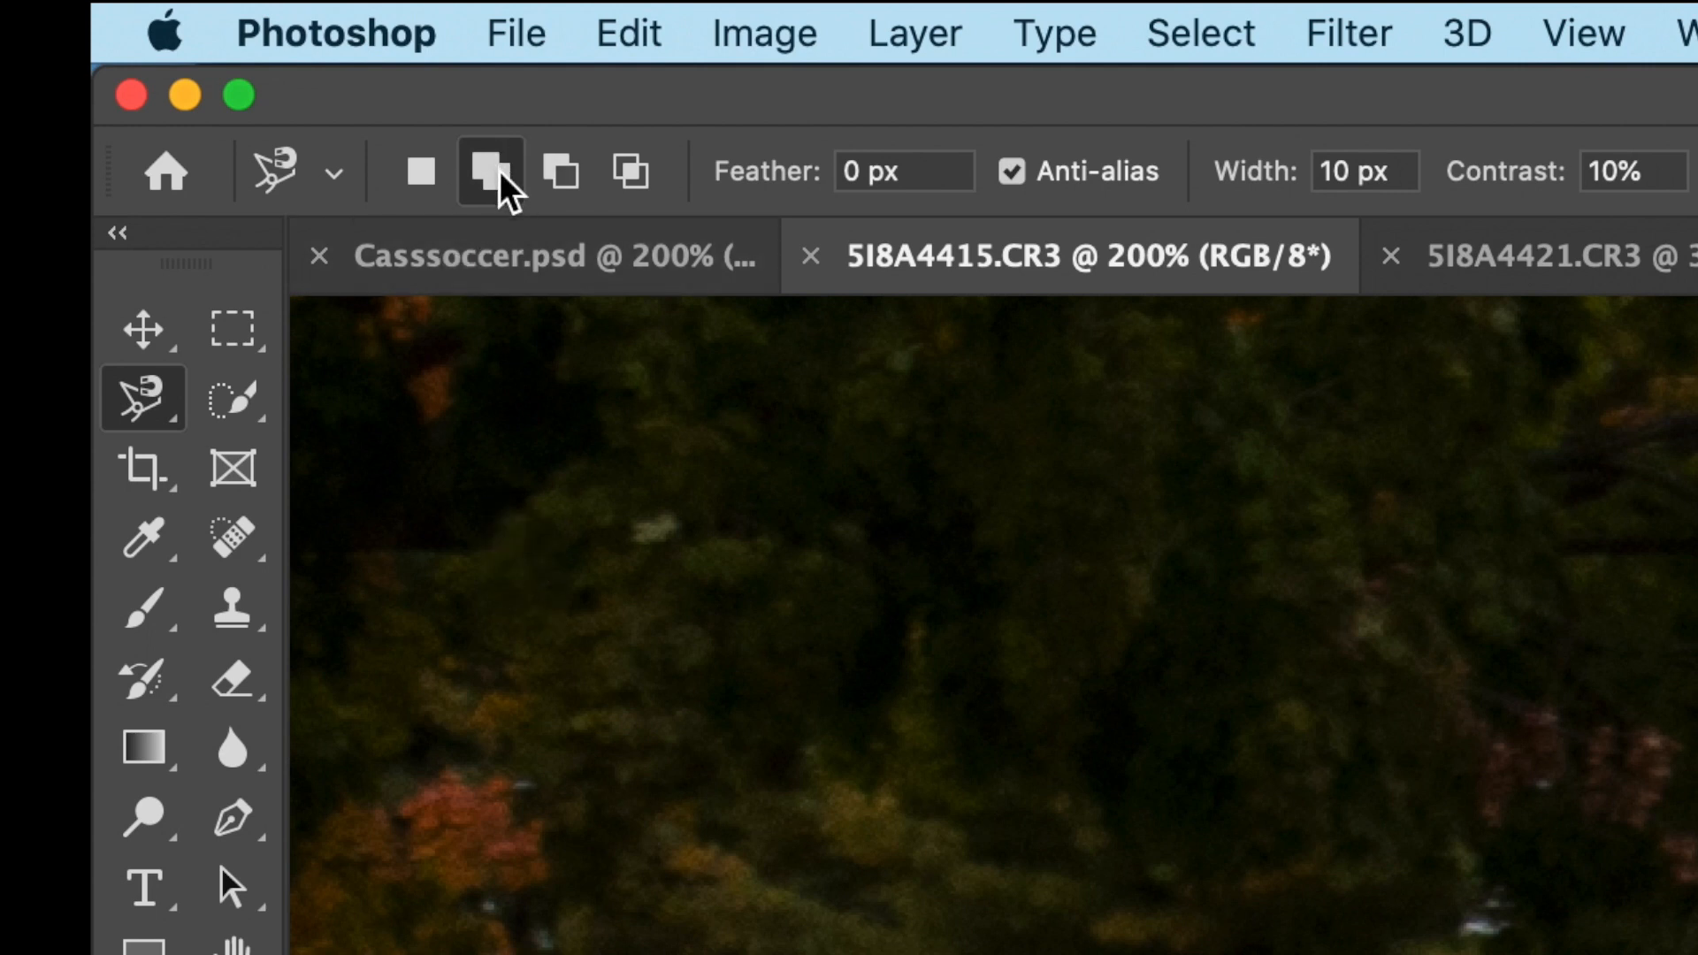
click(561, 172)
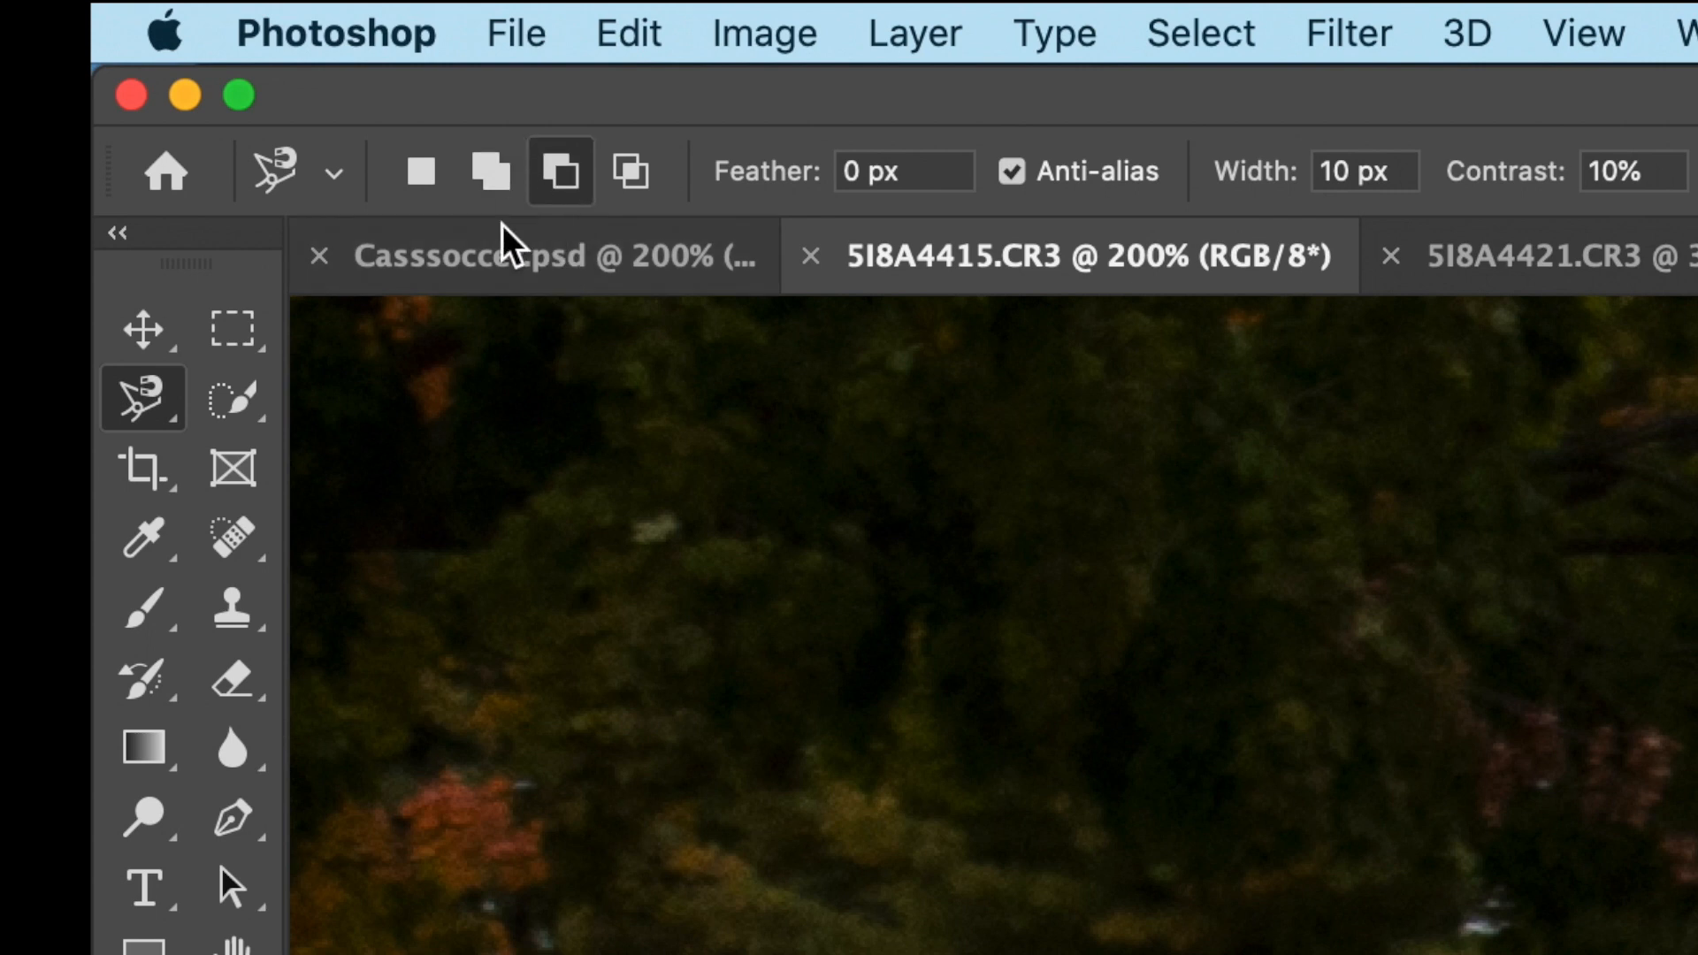
click(434, 184)
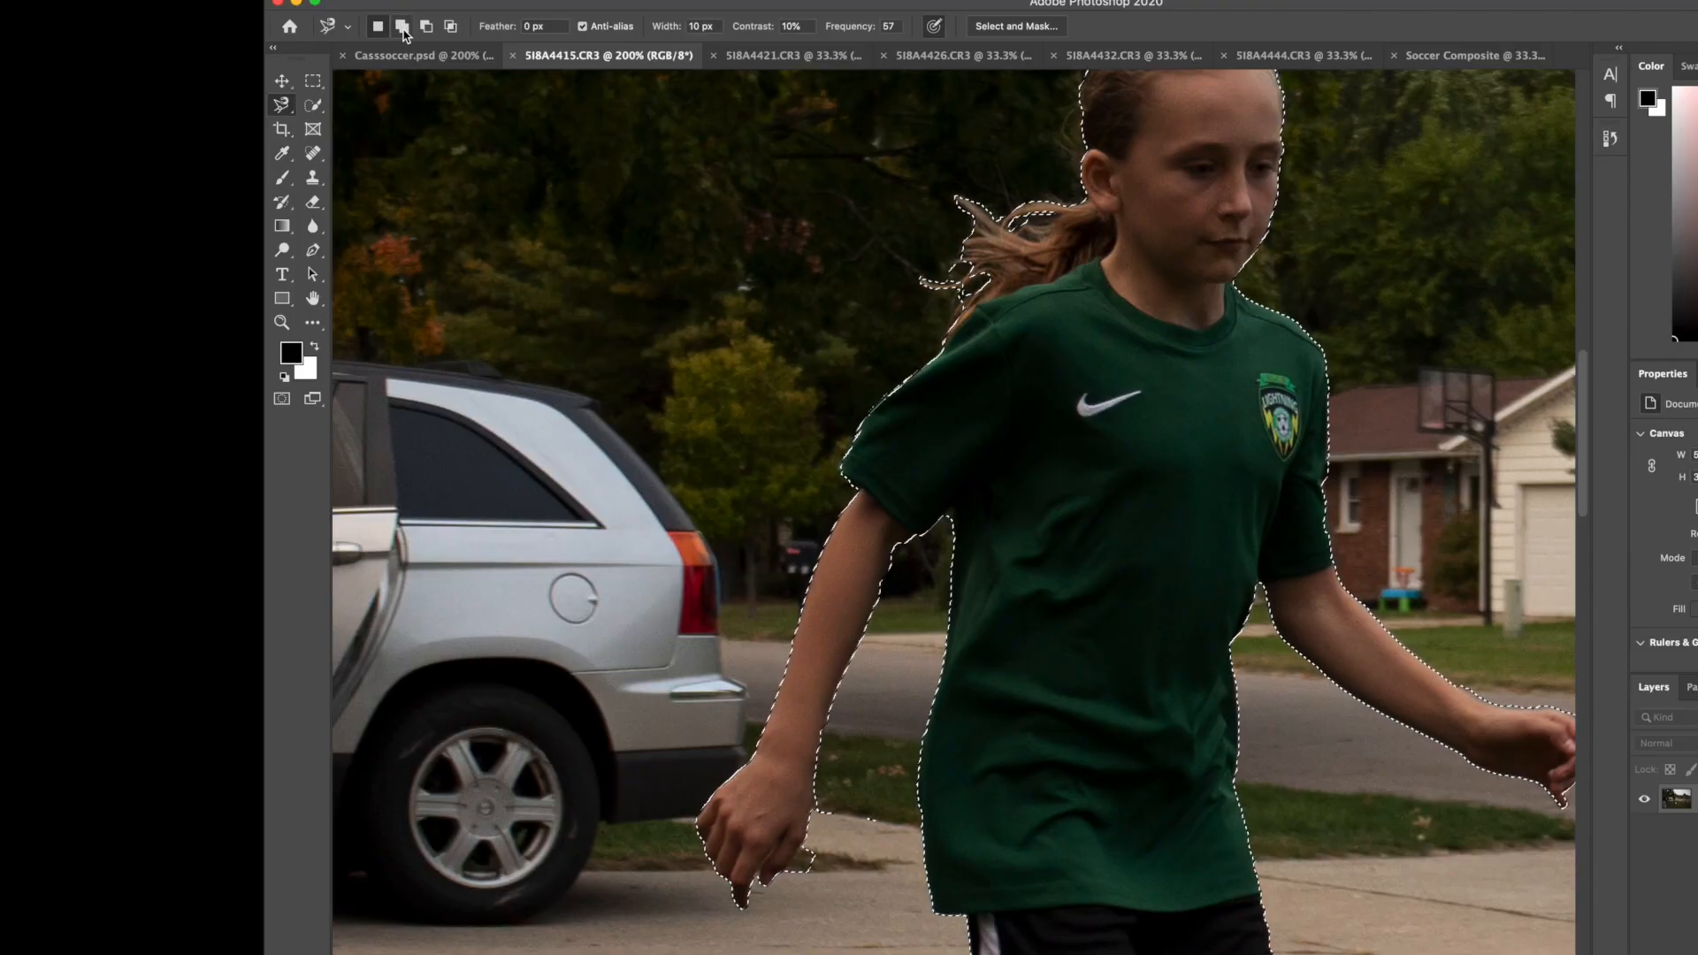
click(403, 29)
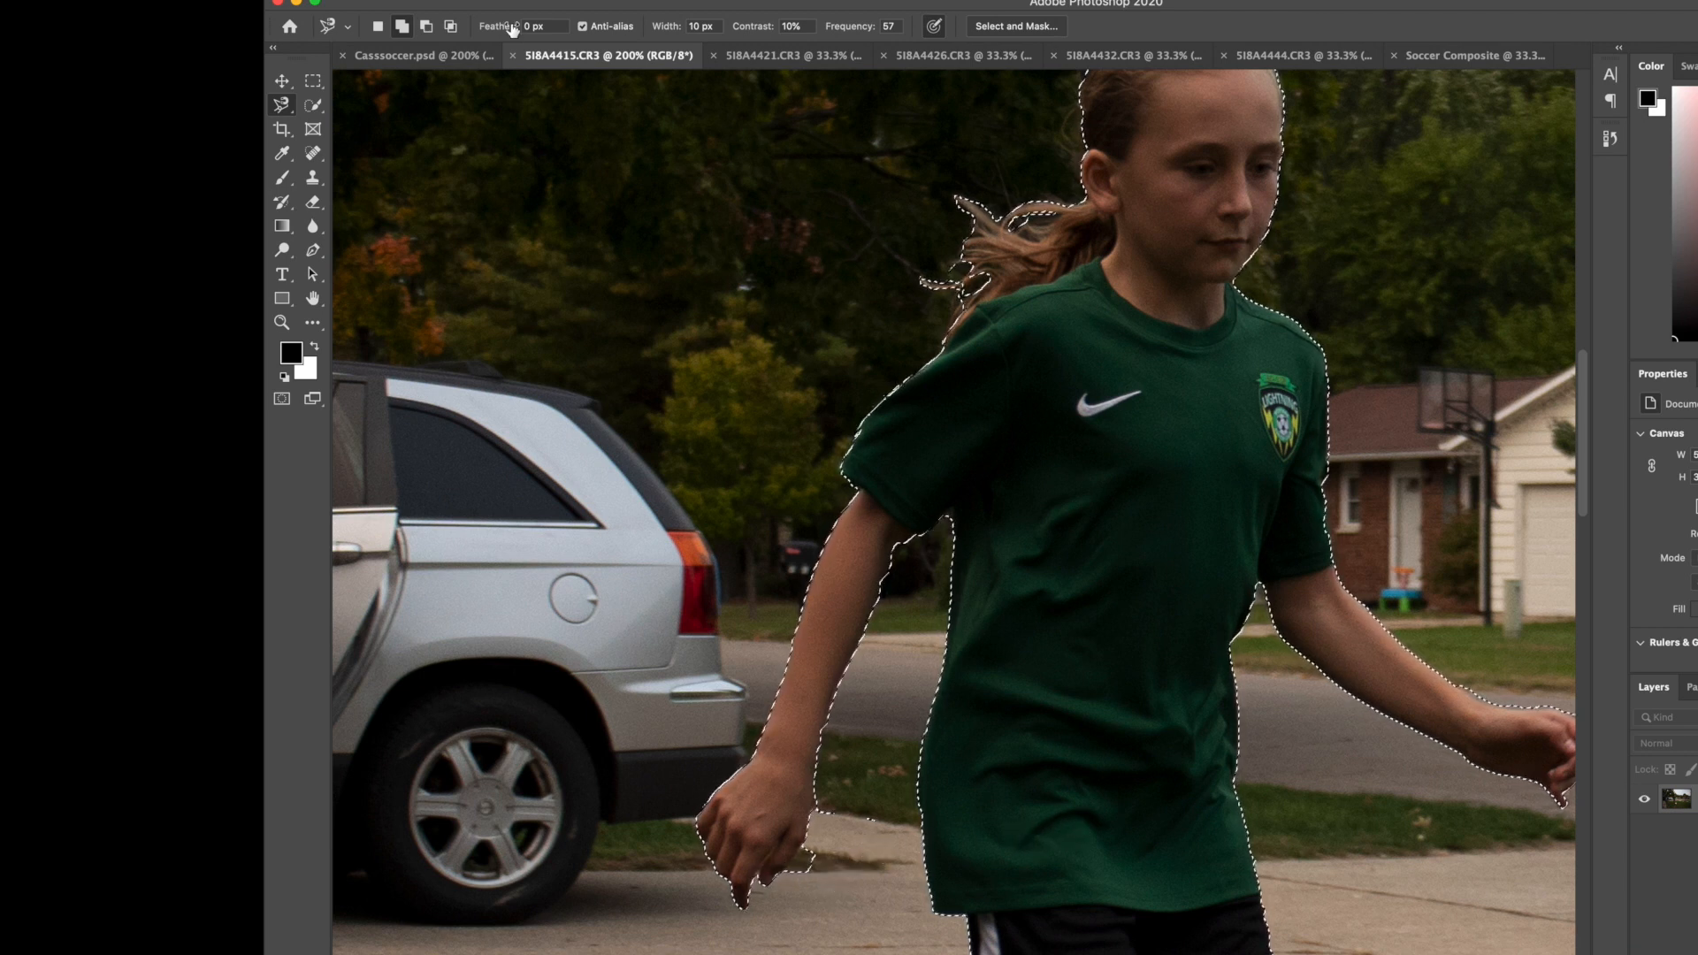
click(426, 26)
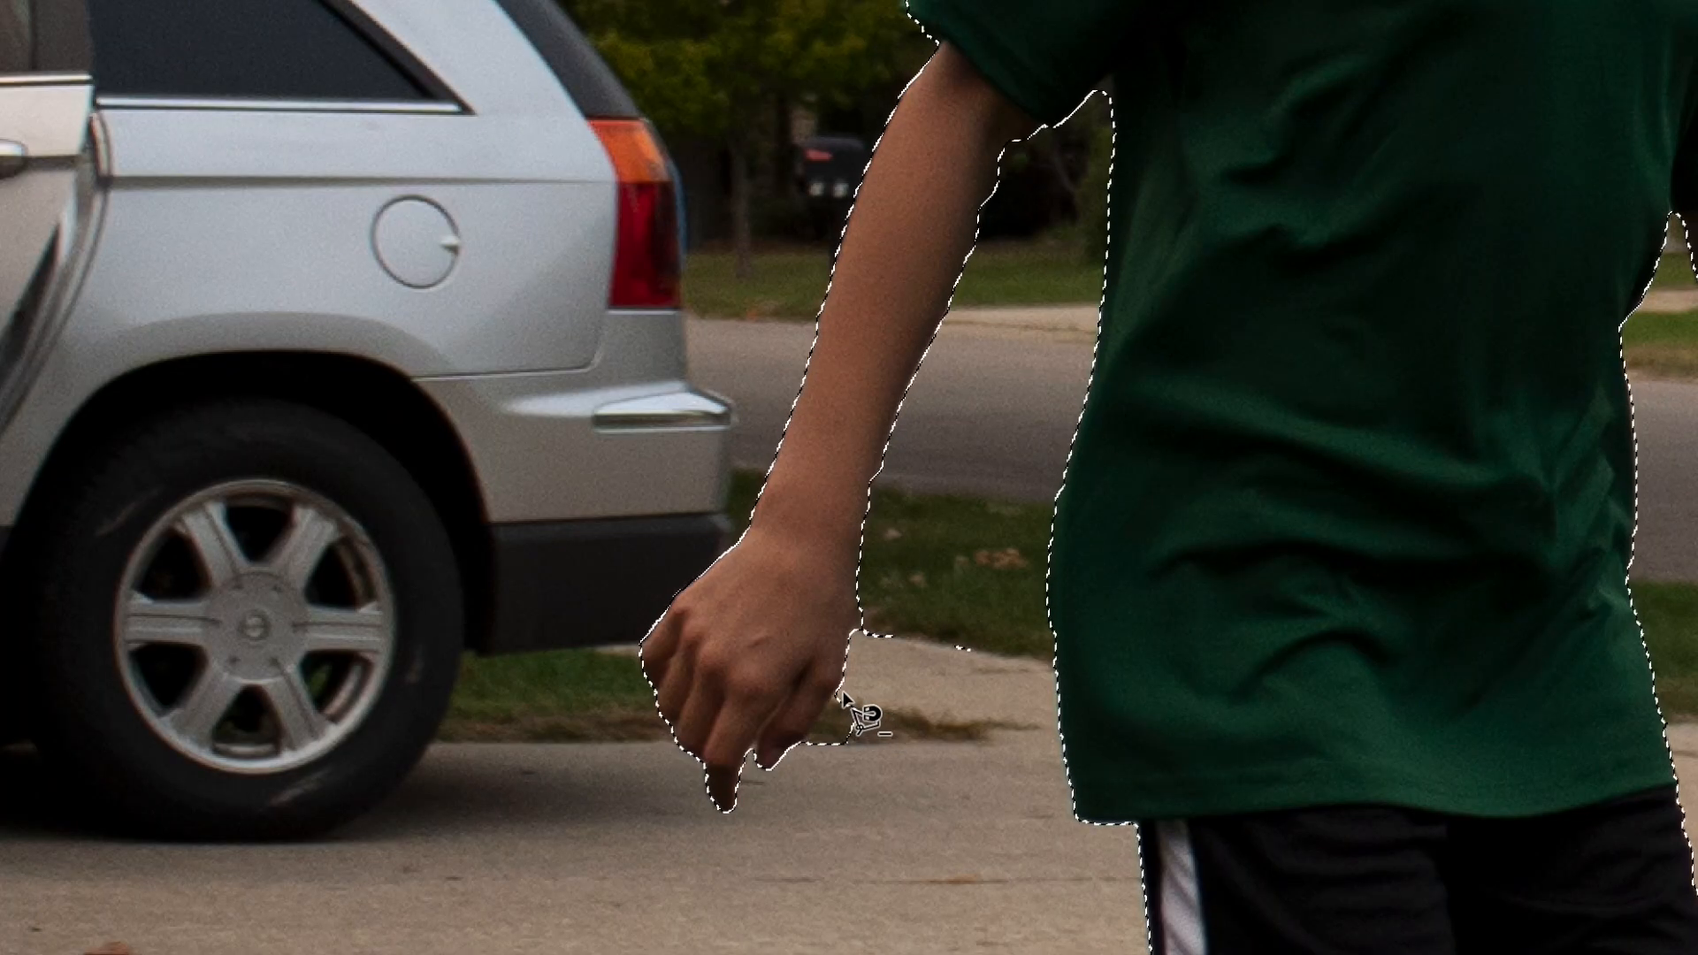
click(842, 696)
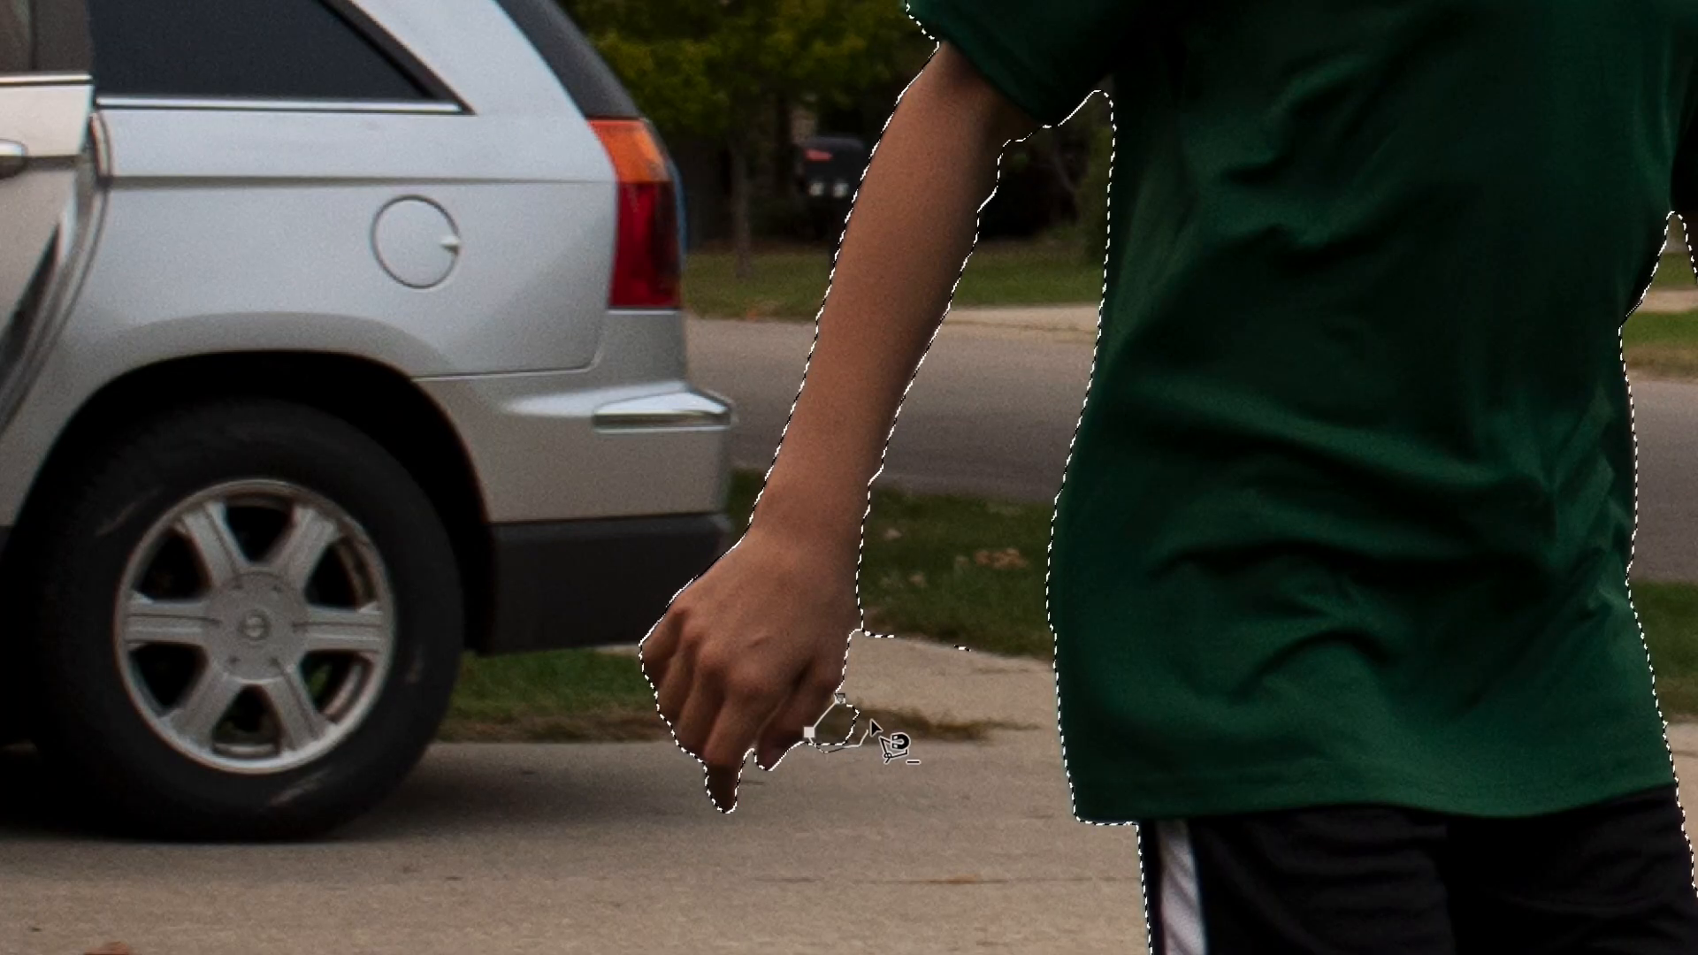
click(841, 698)
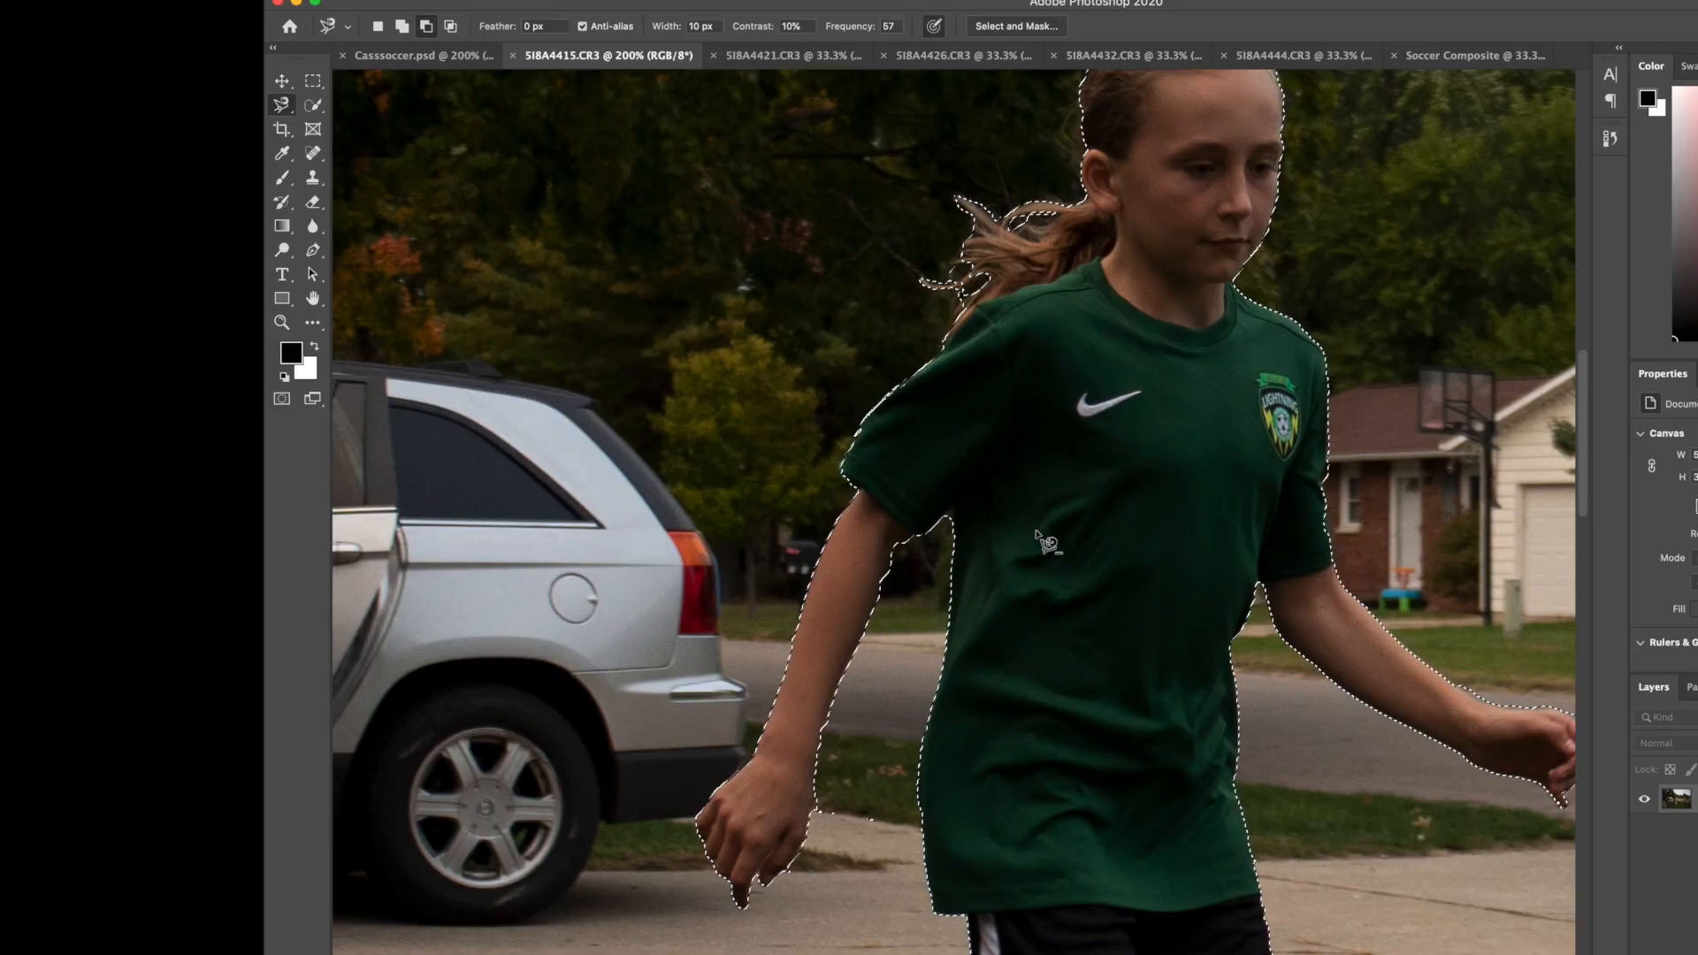
Step: Check the selection outline along the whole figure and turn it into a layer mask that hides the background
drag(1012, 501, 735, 231)
drag(282, 105, 340, 107)
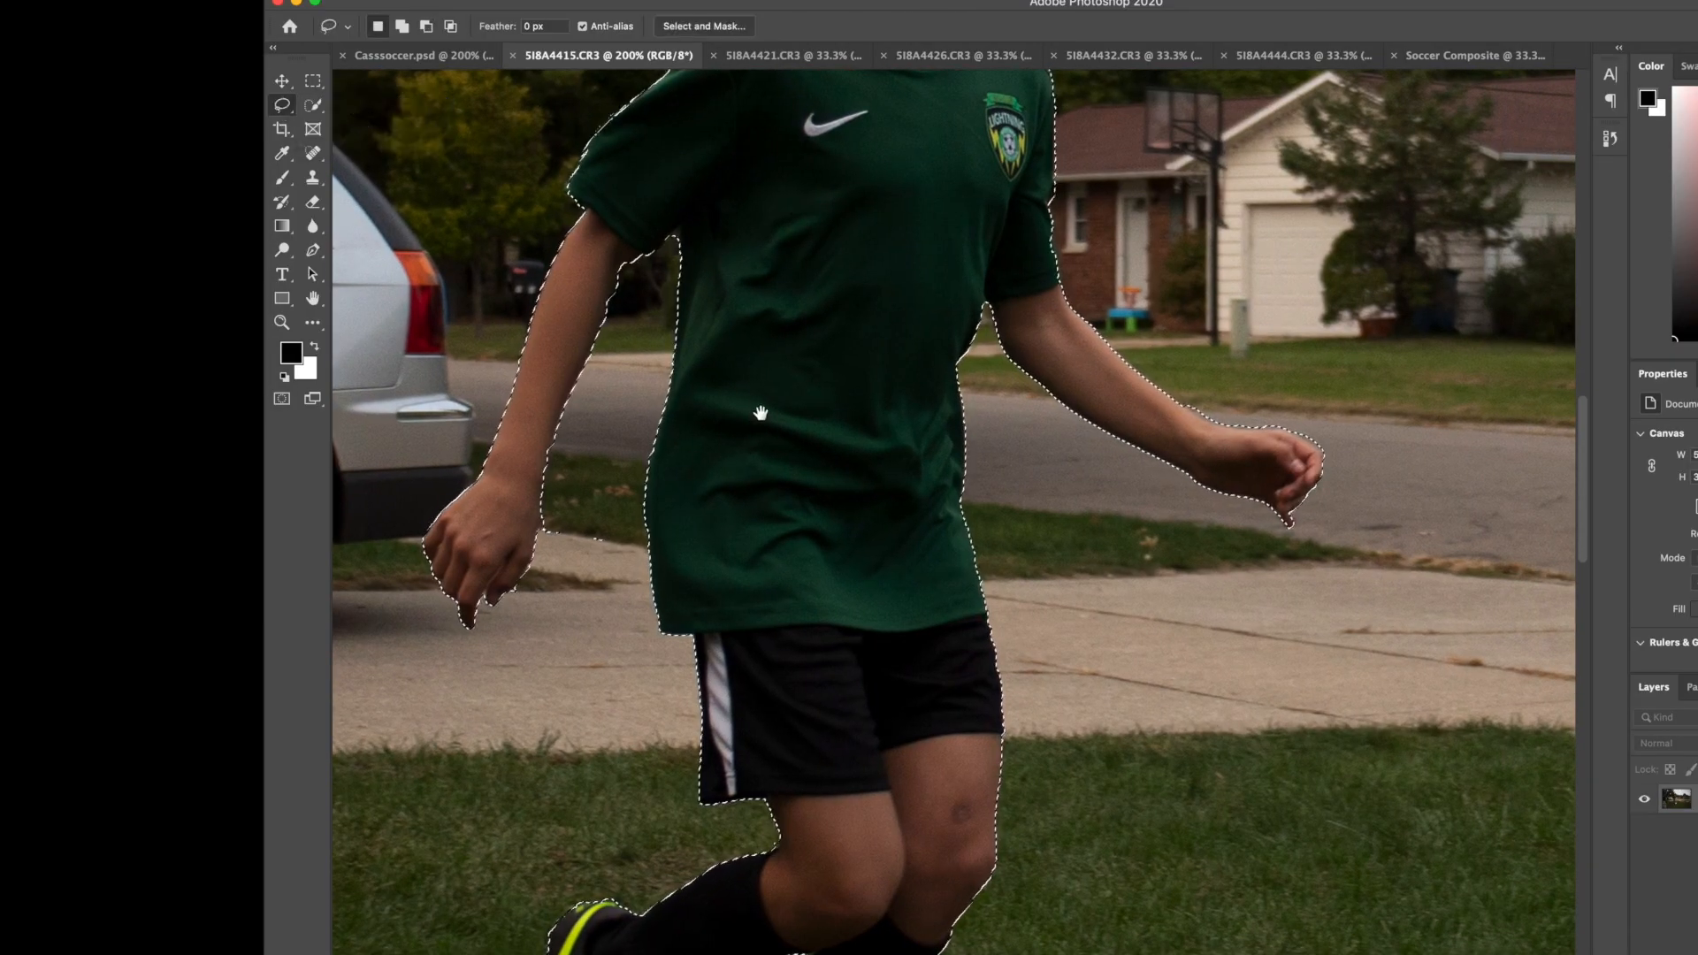
drag(758, 455, 873, 46)
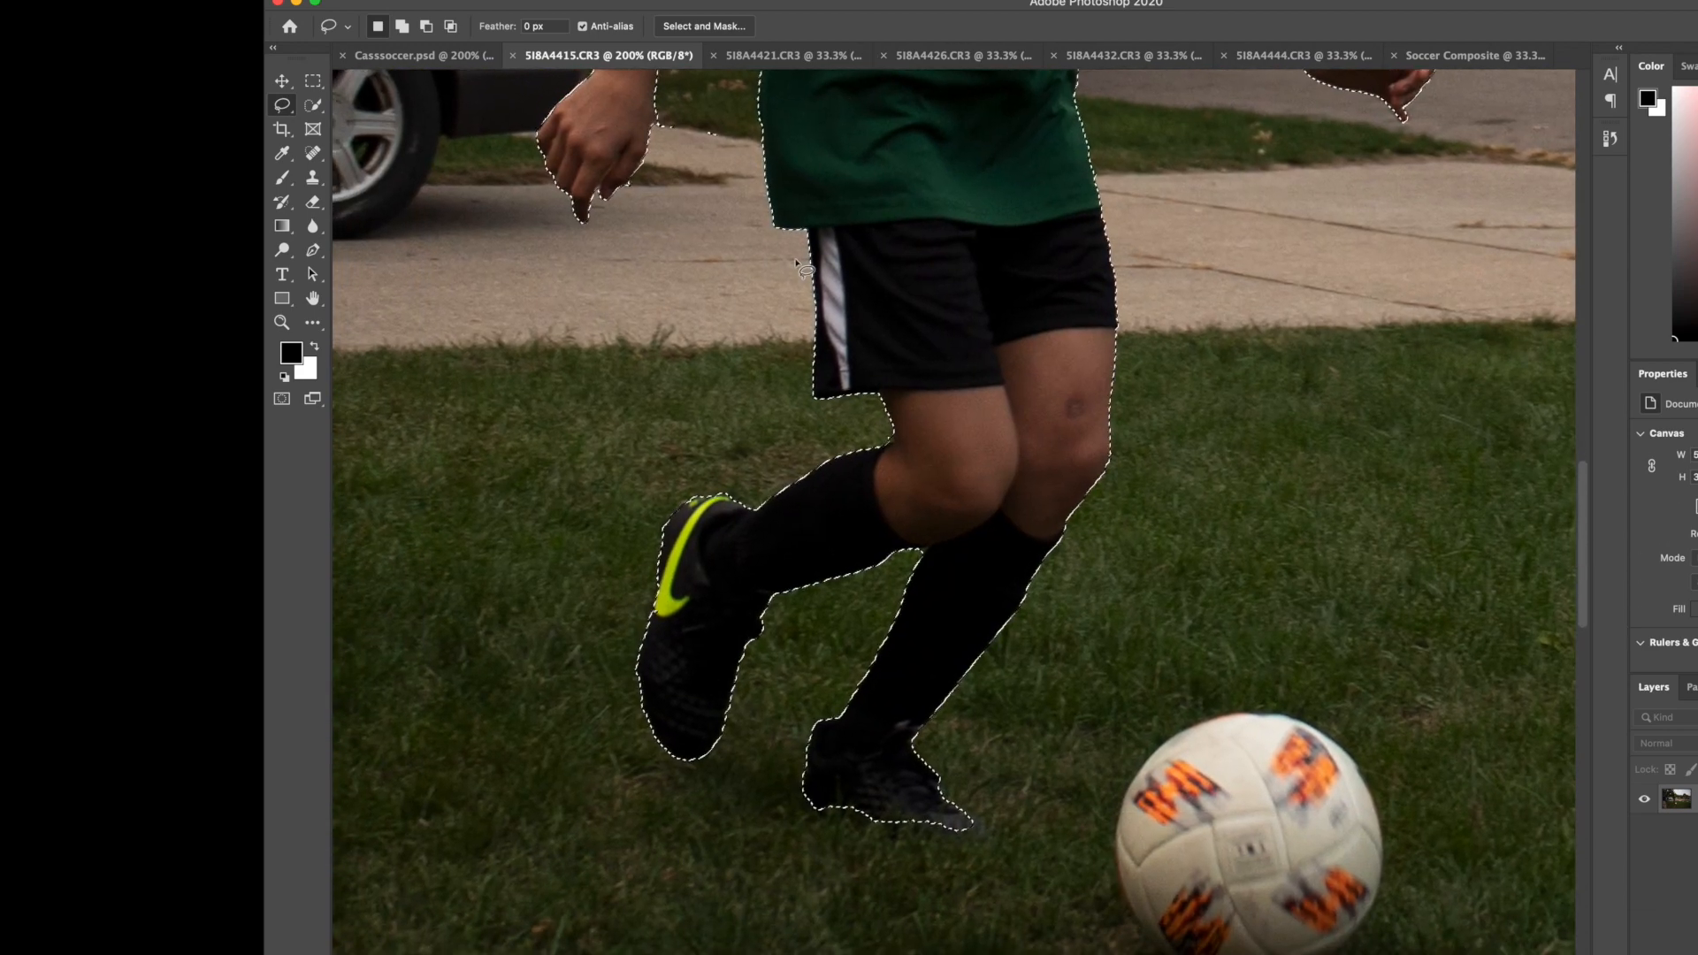
drag(1068, 314, 960, 467)
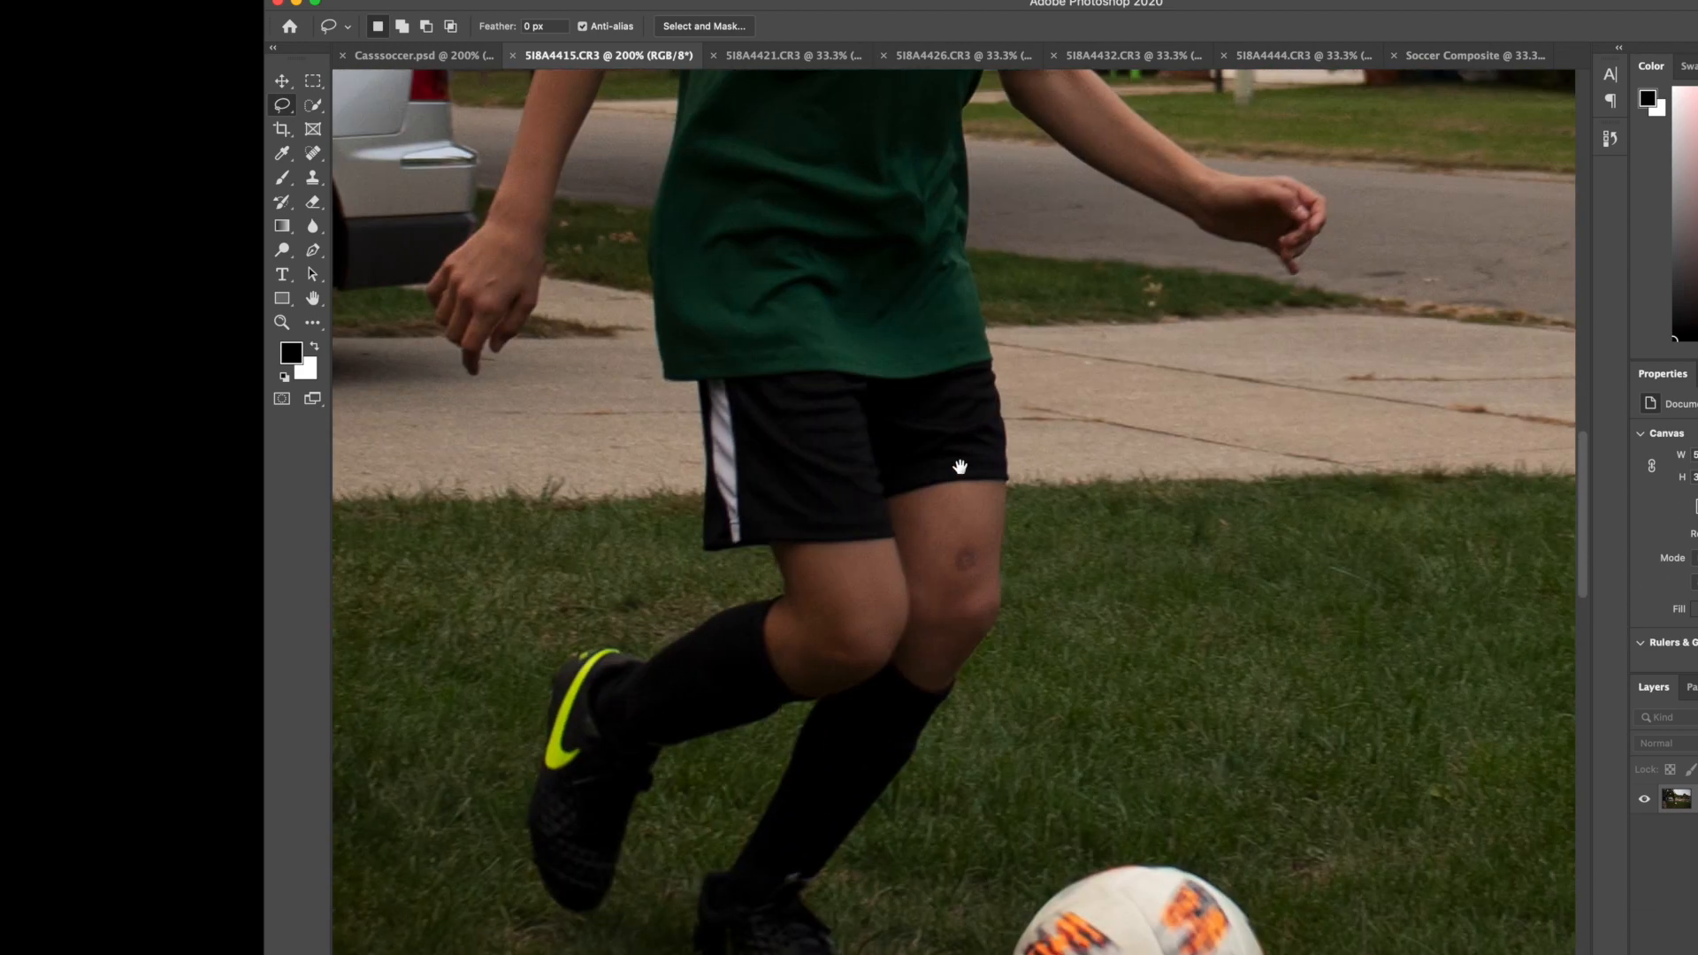
scroll(960, 467, up, 10)
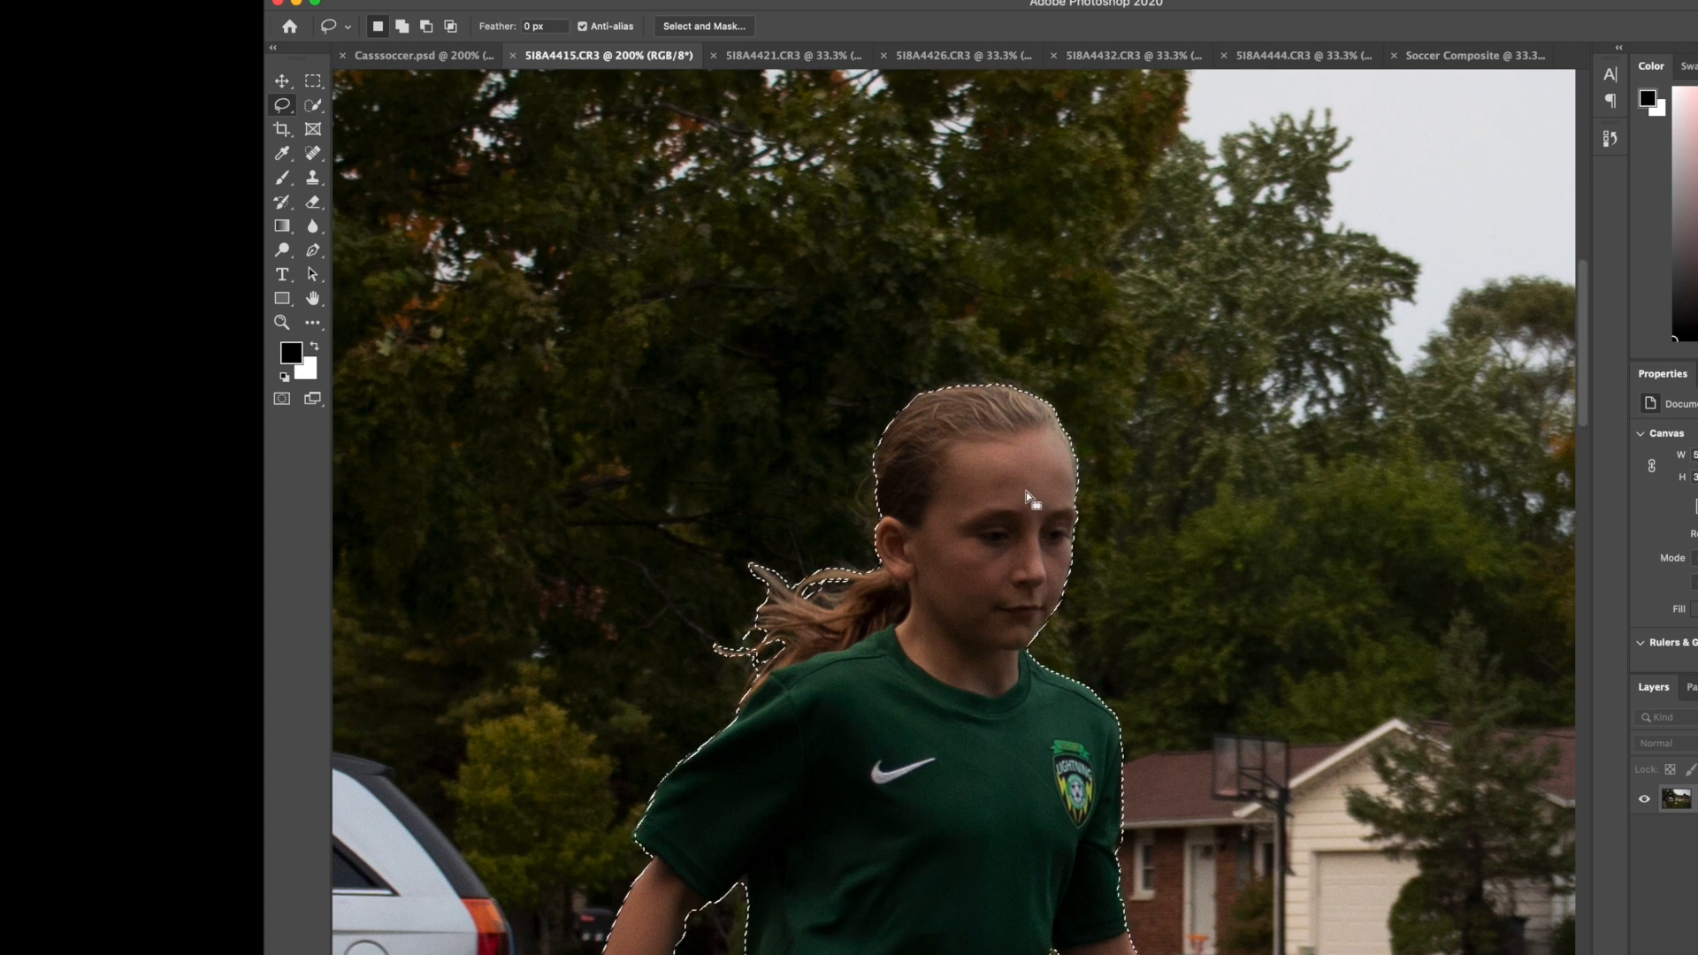
drag(996, 545, 1000, 329)
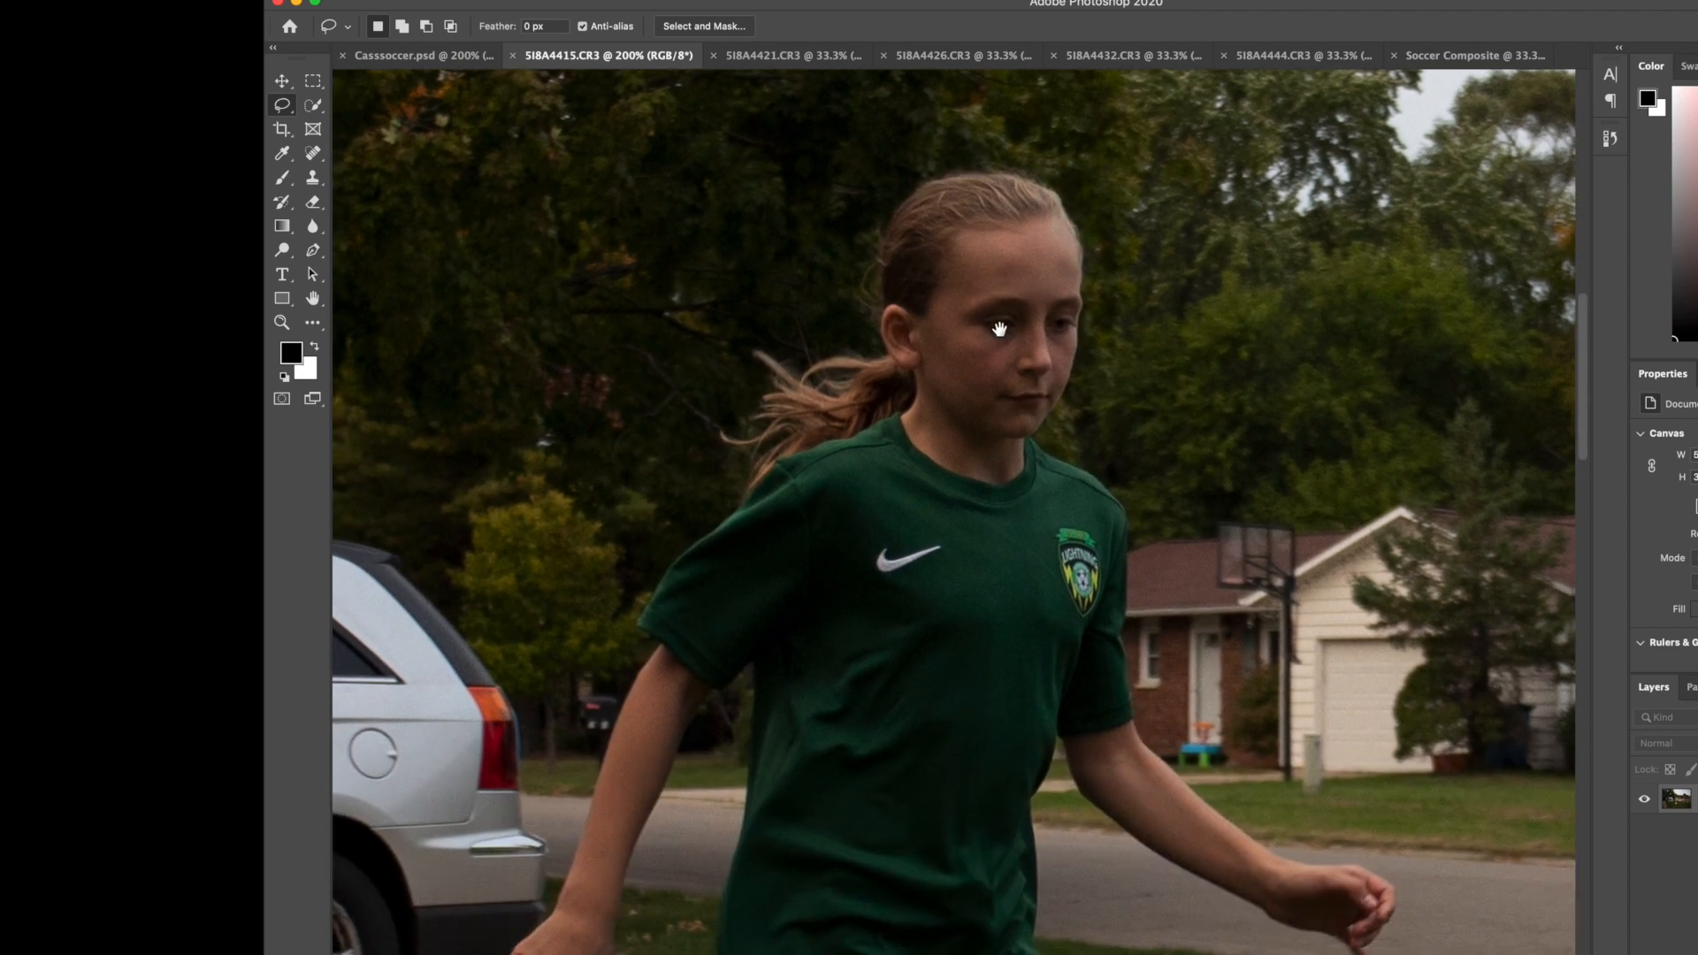
key(ctrl+minus)
key(ctrl+minus)
key(ctrl+minus)
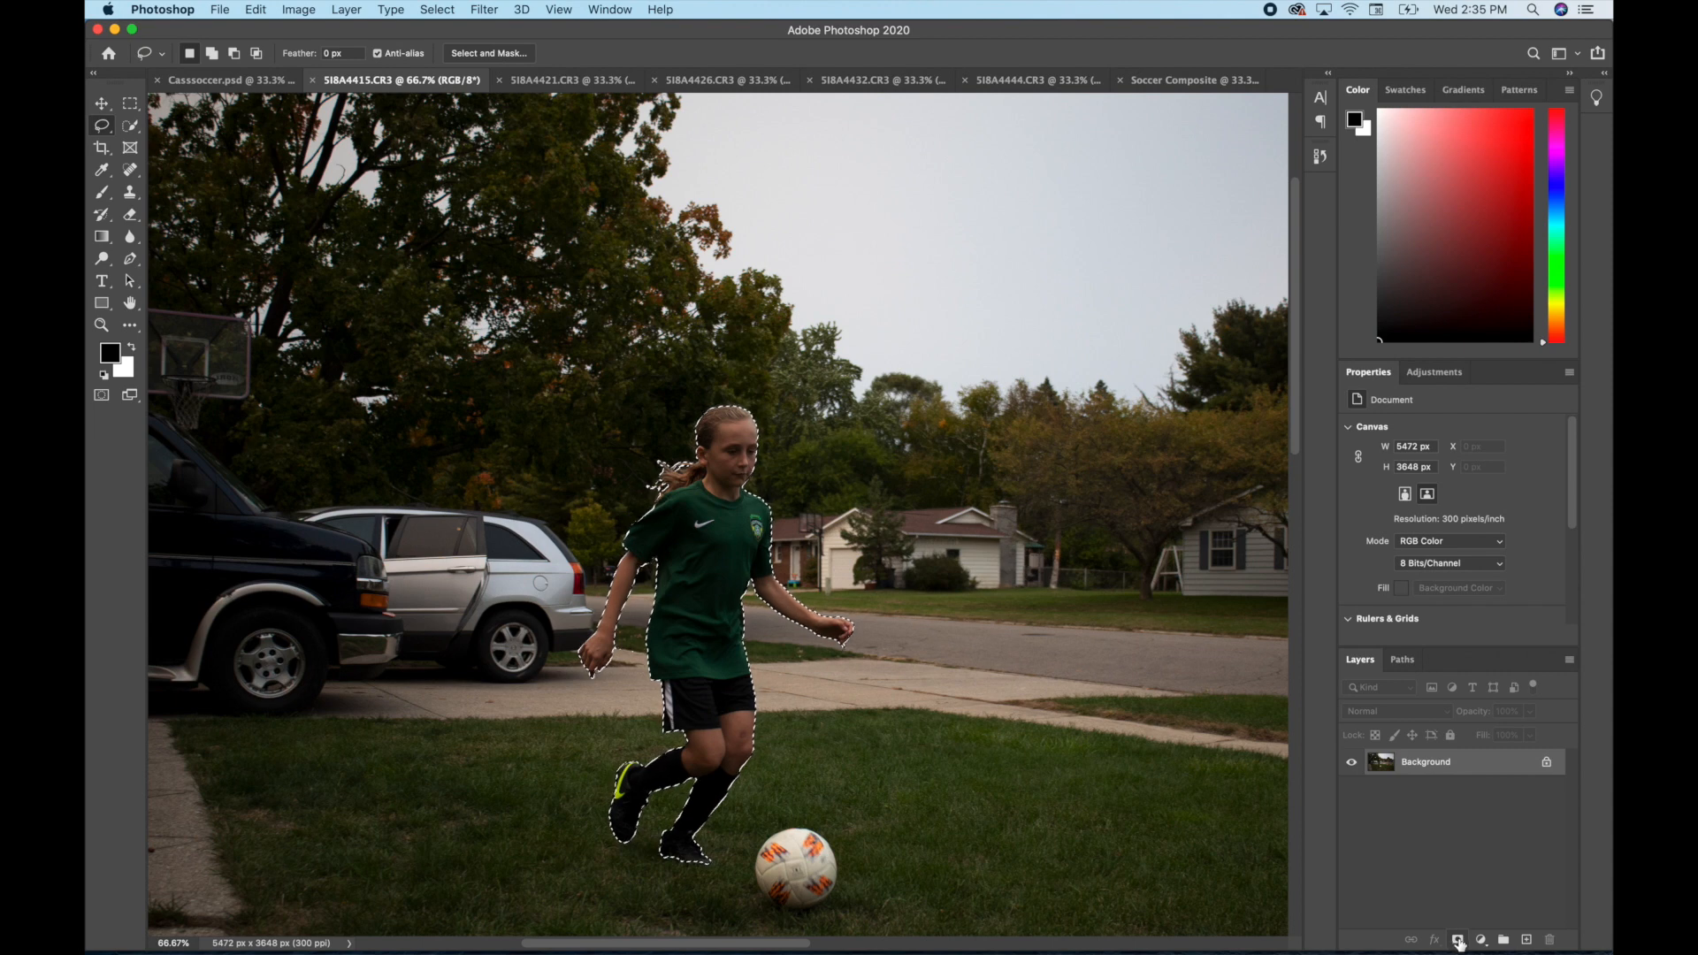
click(1104, 674)
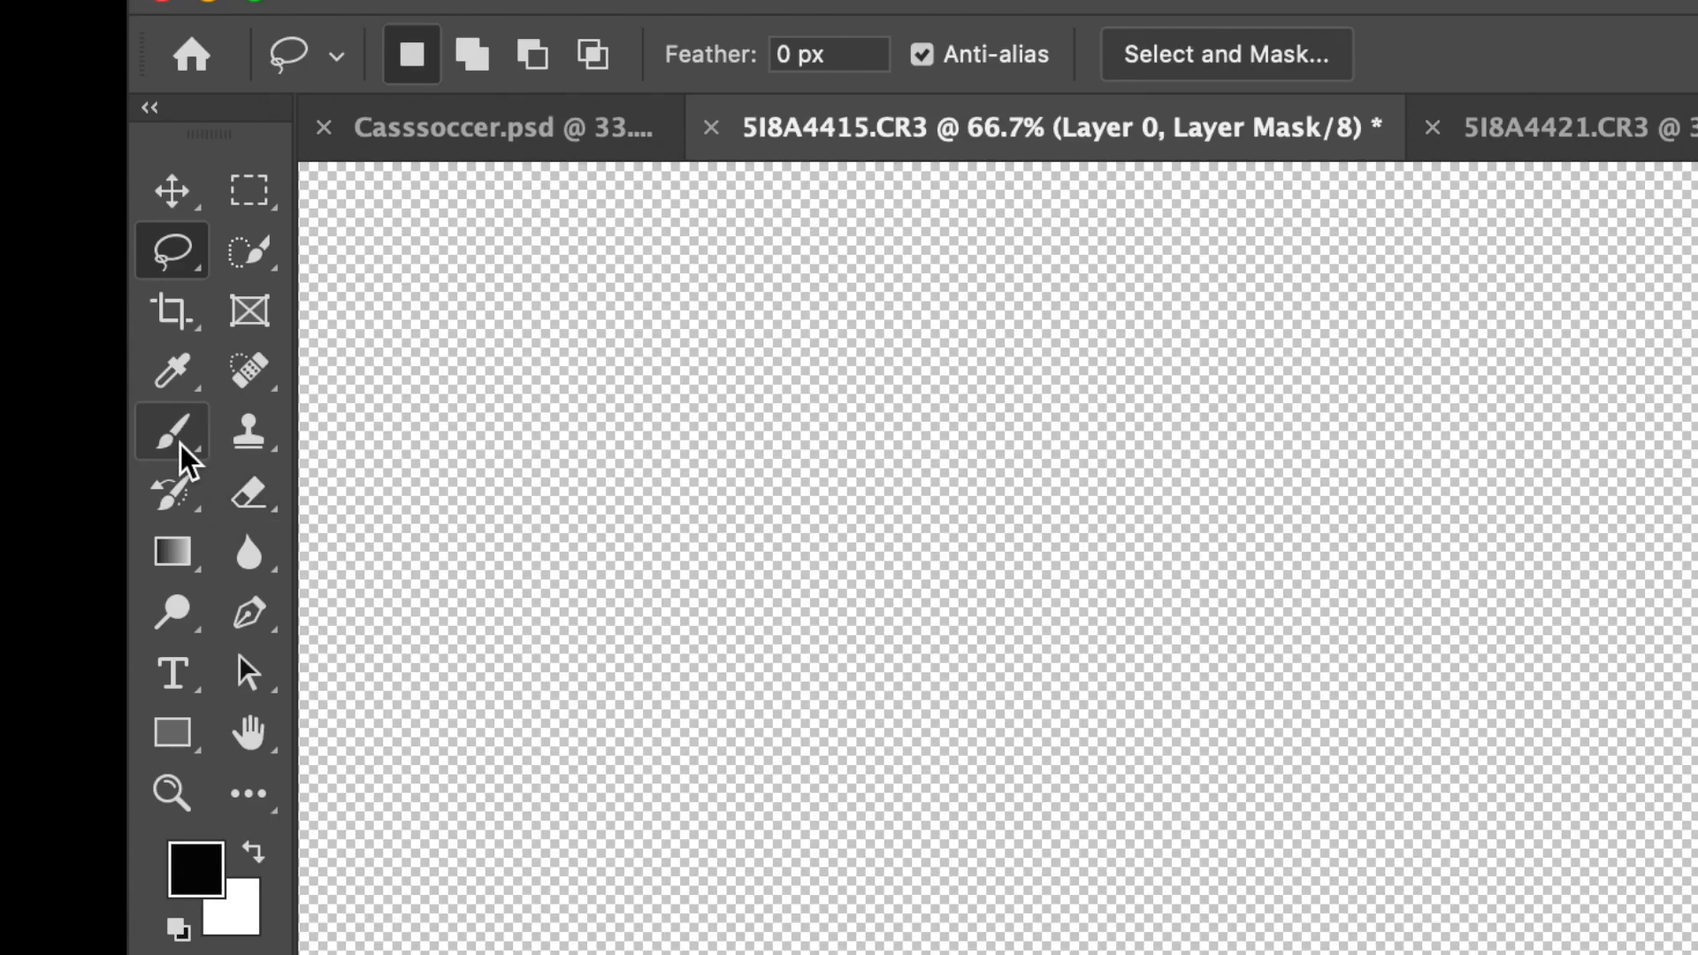
Step: Paint the soccer ball back into view on the layer mask in white with a 124 px Soft Round brush
click(172, 434)
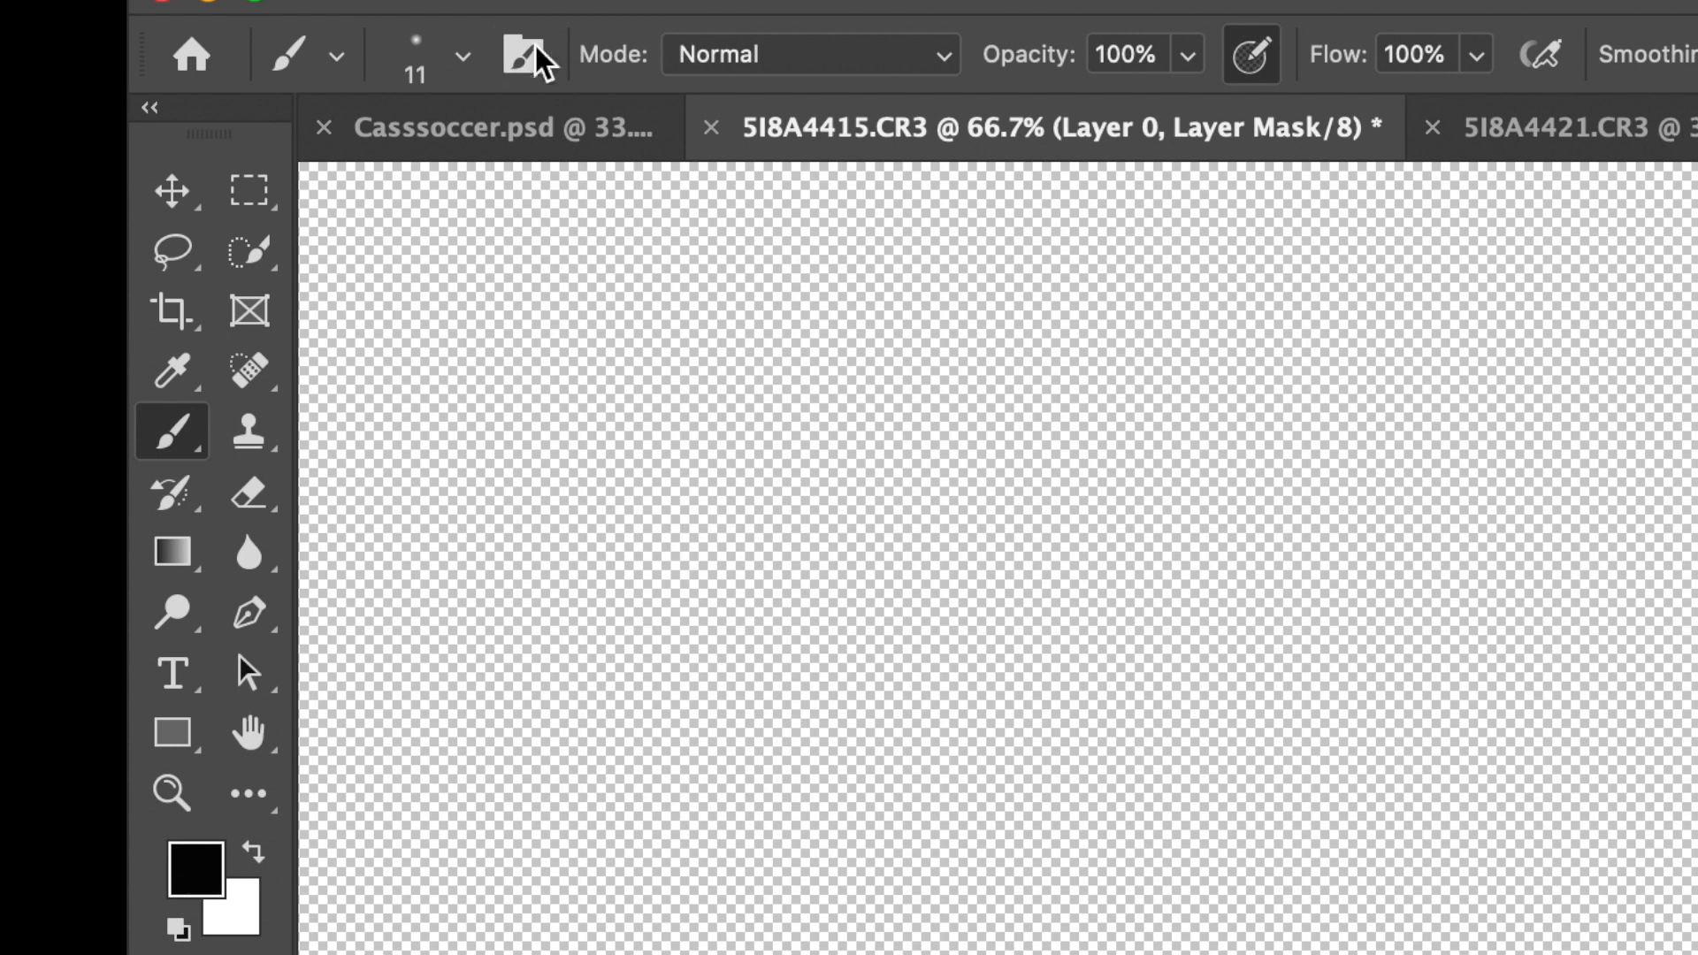
click(465, 60)
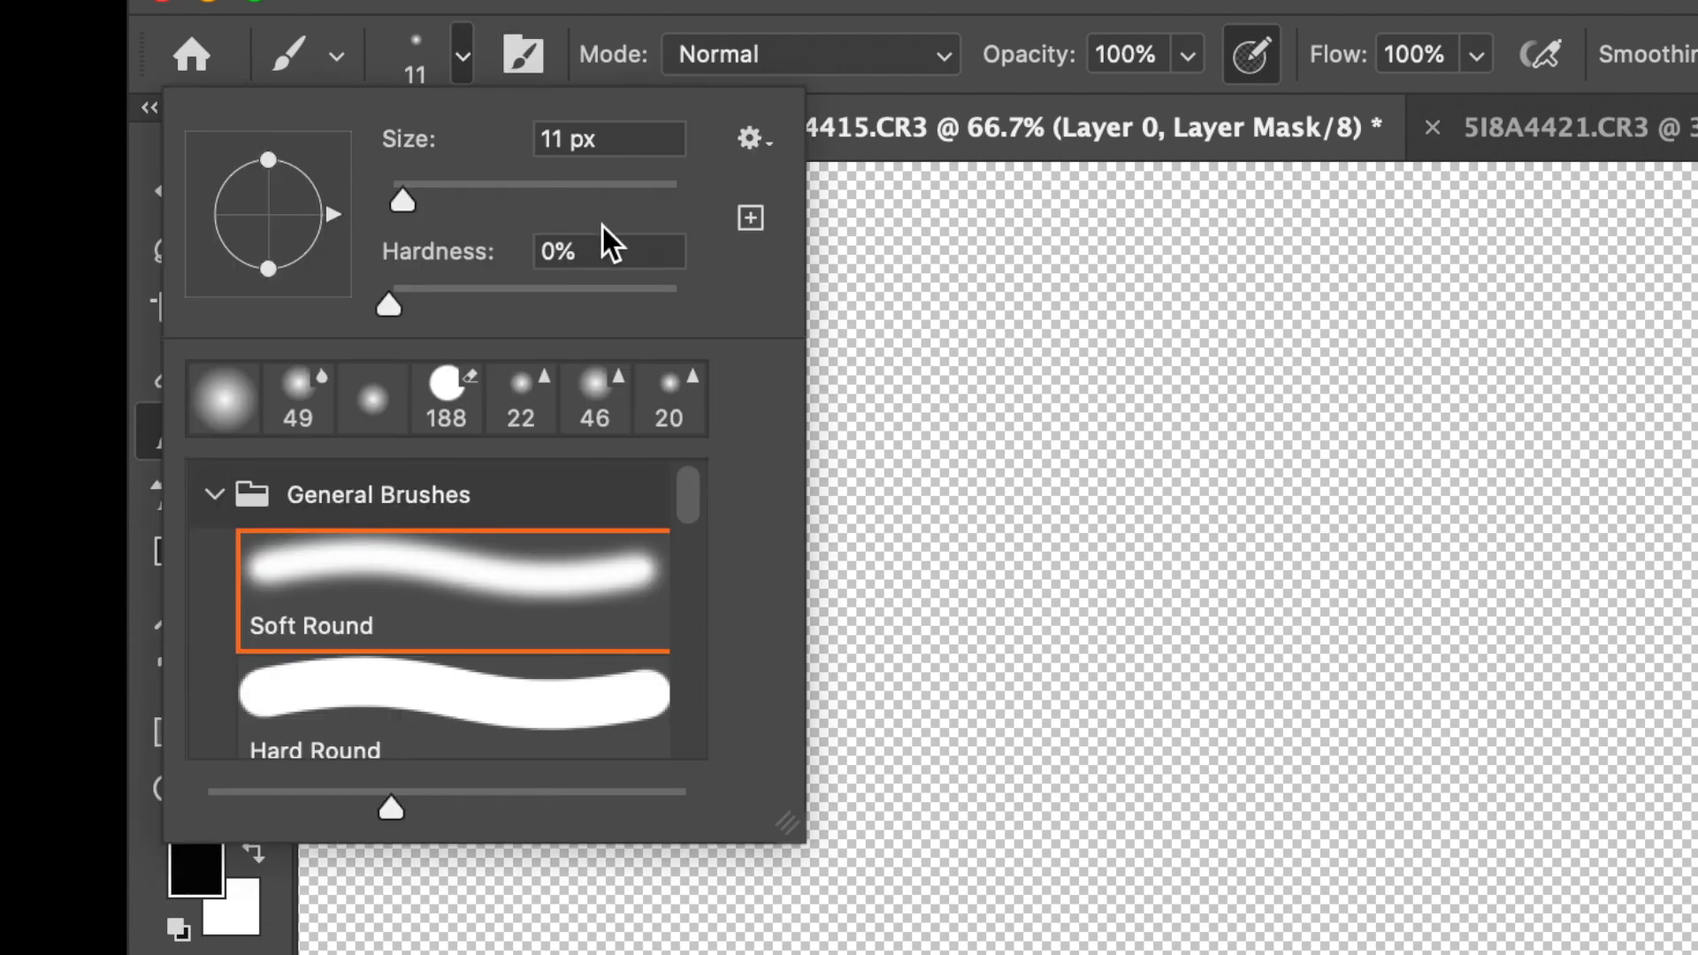
click(549, 185)
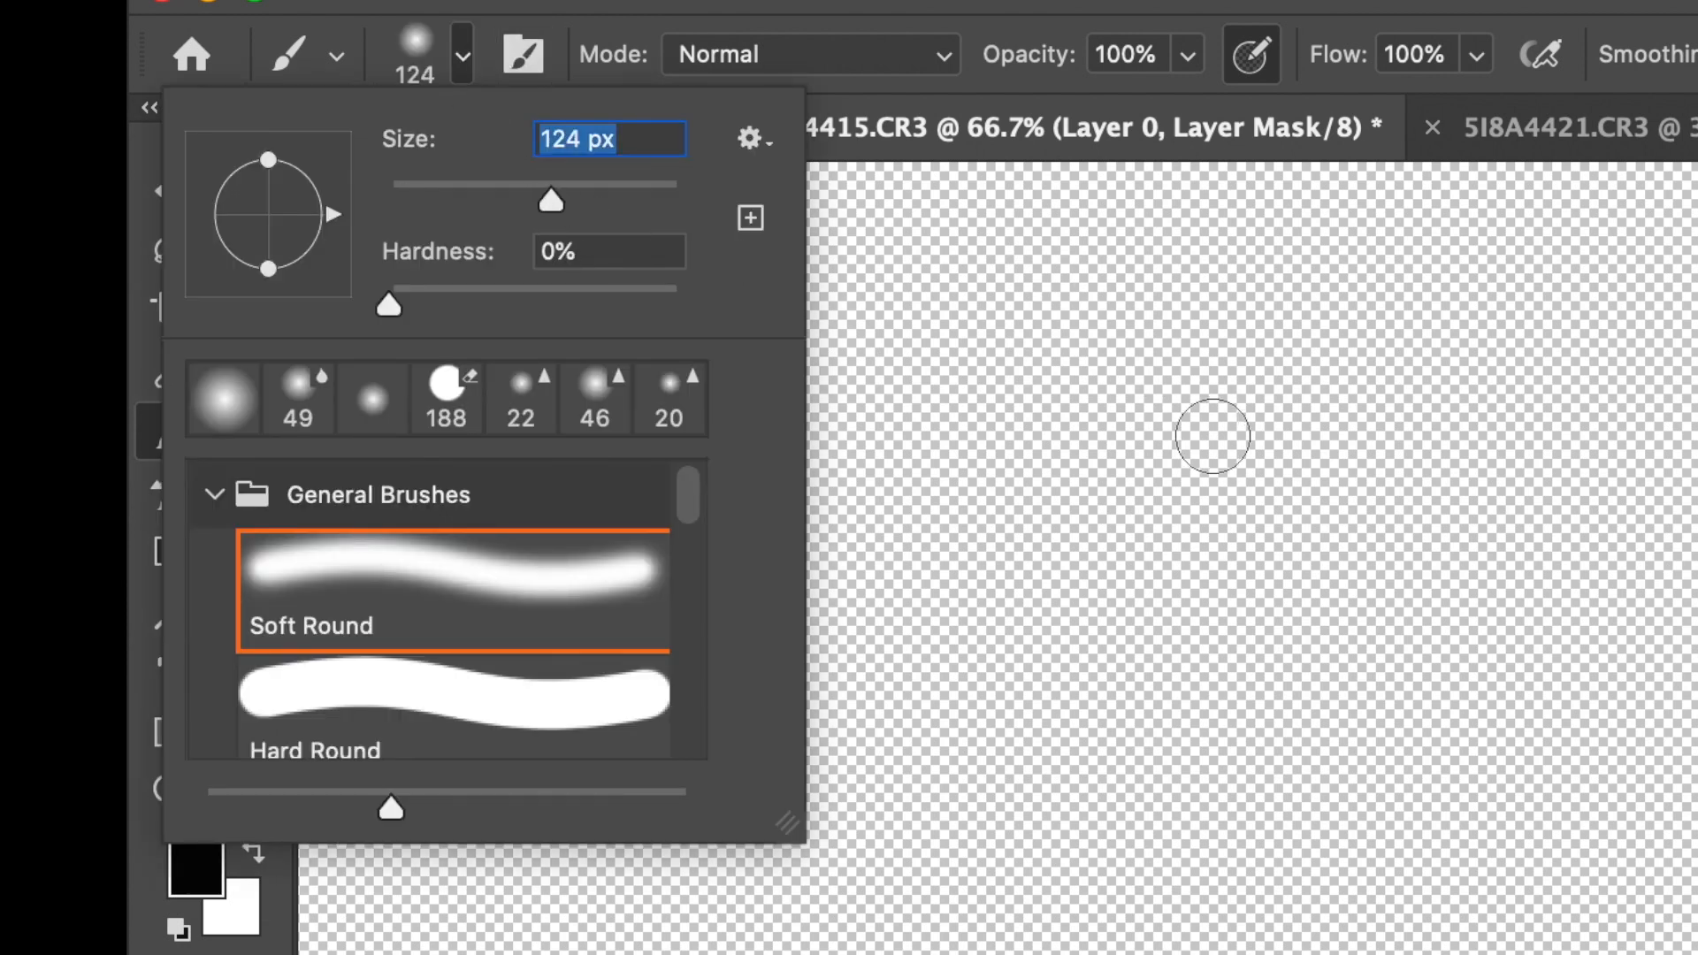
click(736, 7)
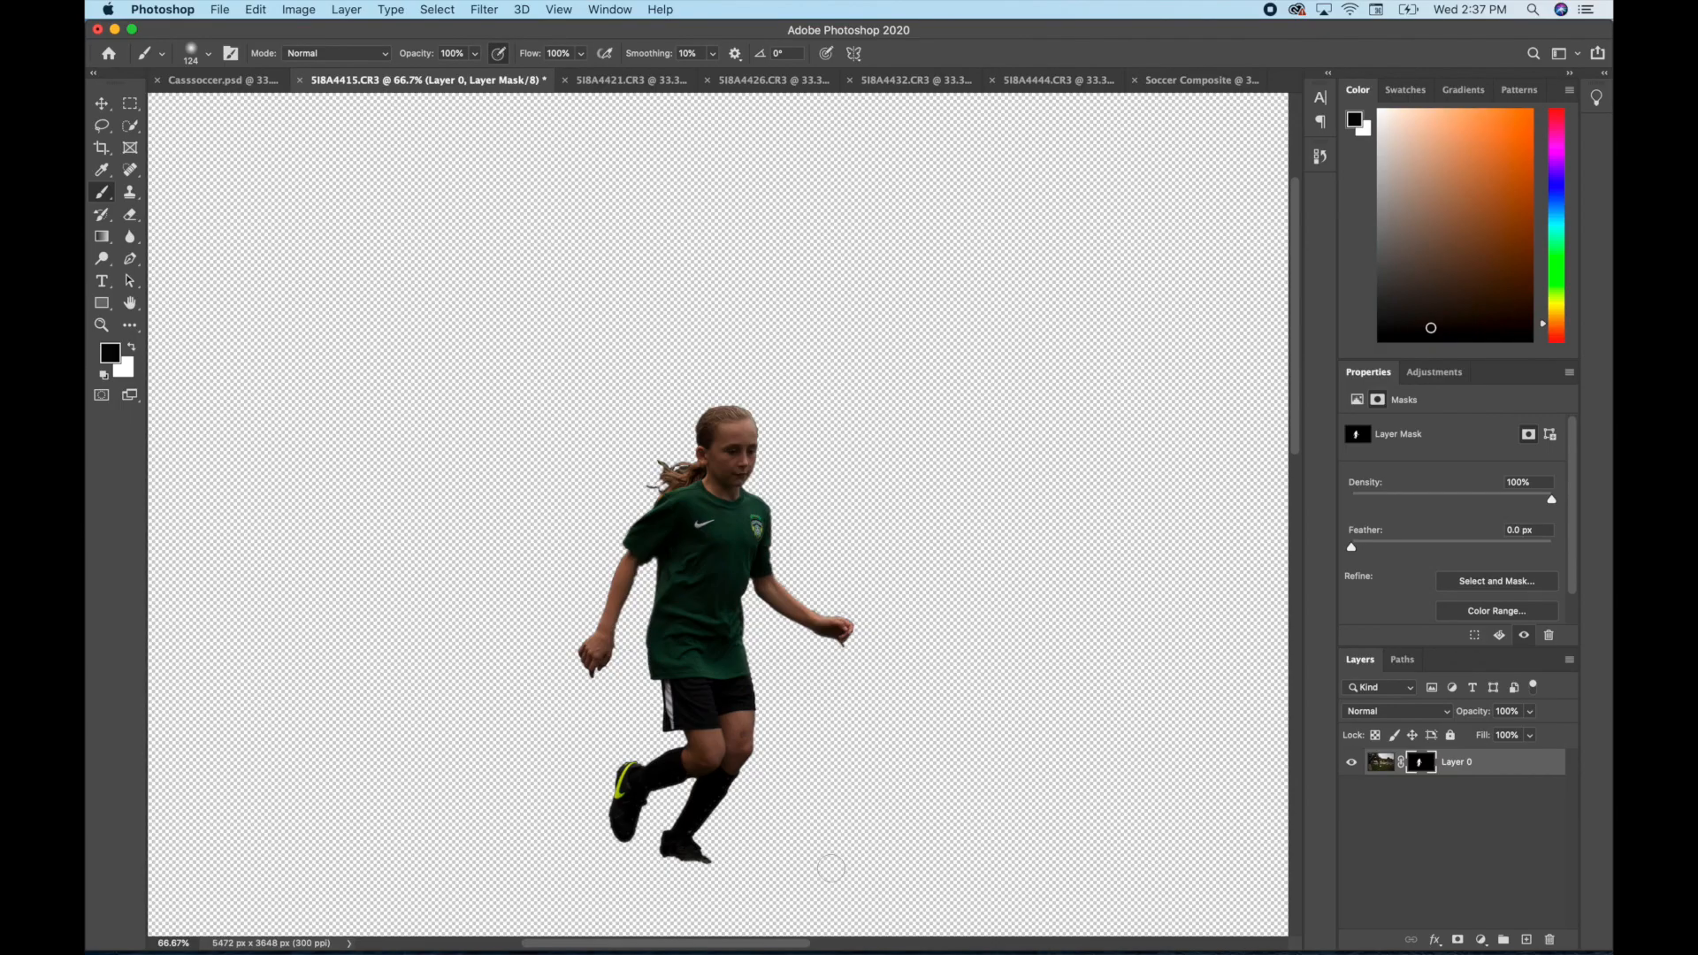
drag(1298, 397, 1308, 631)
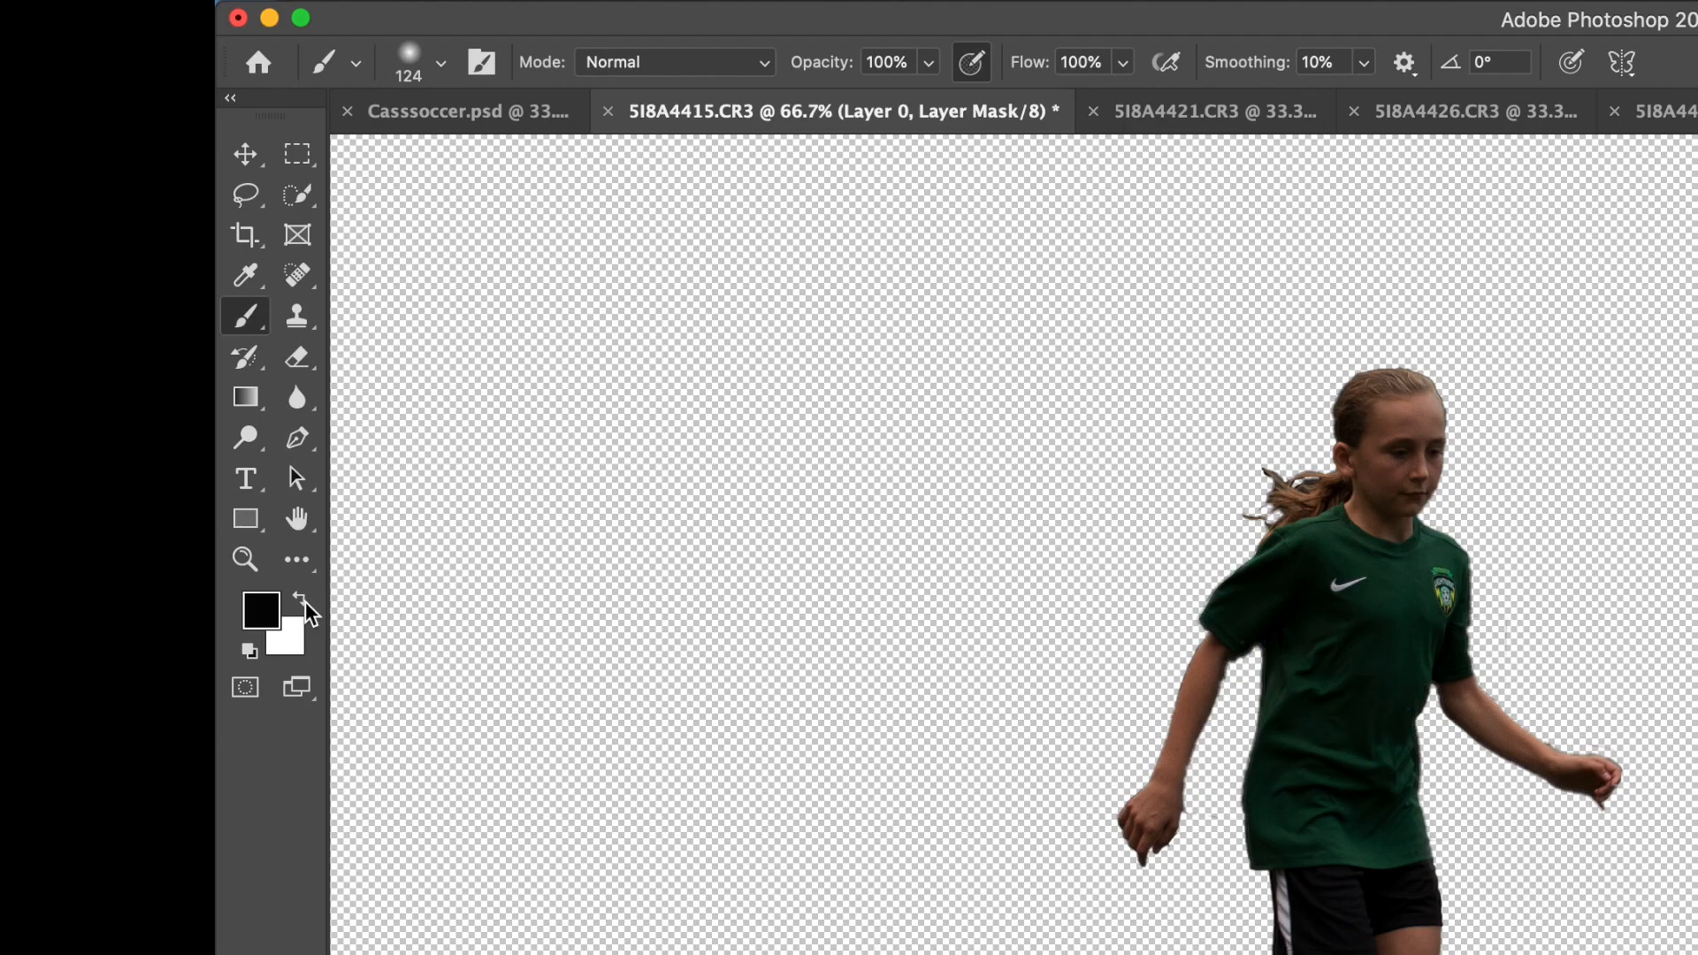
click(303, 603)
mouse_move(804, 735)
mouse_down()
mouse_move(792, 720)
mouse_move(828, 707)
mouse_move(812, 673)
mouse_move(759, 712)
mouse_move(768, 650)
mouse_move(816, 644)
mouse_up()
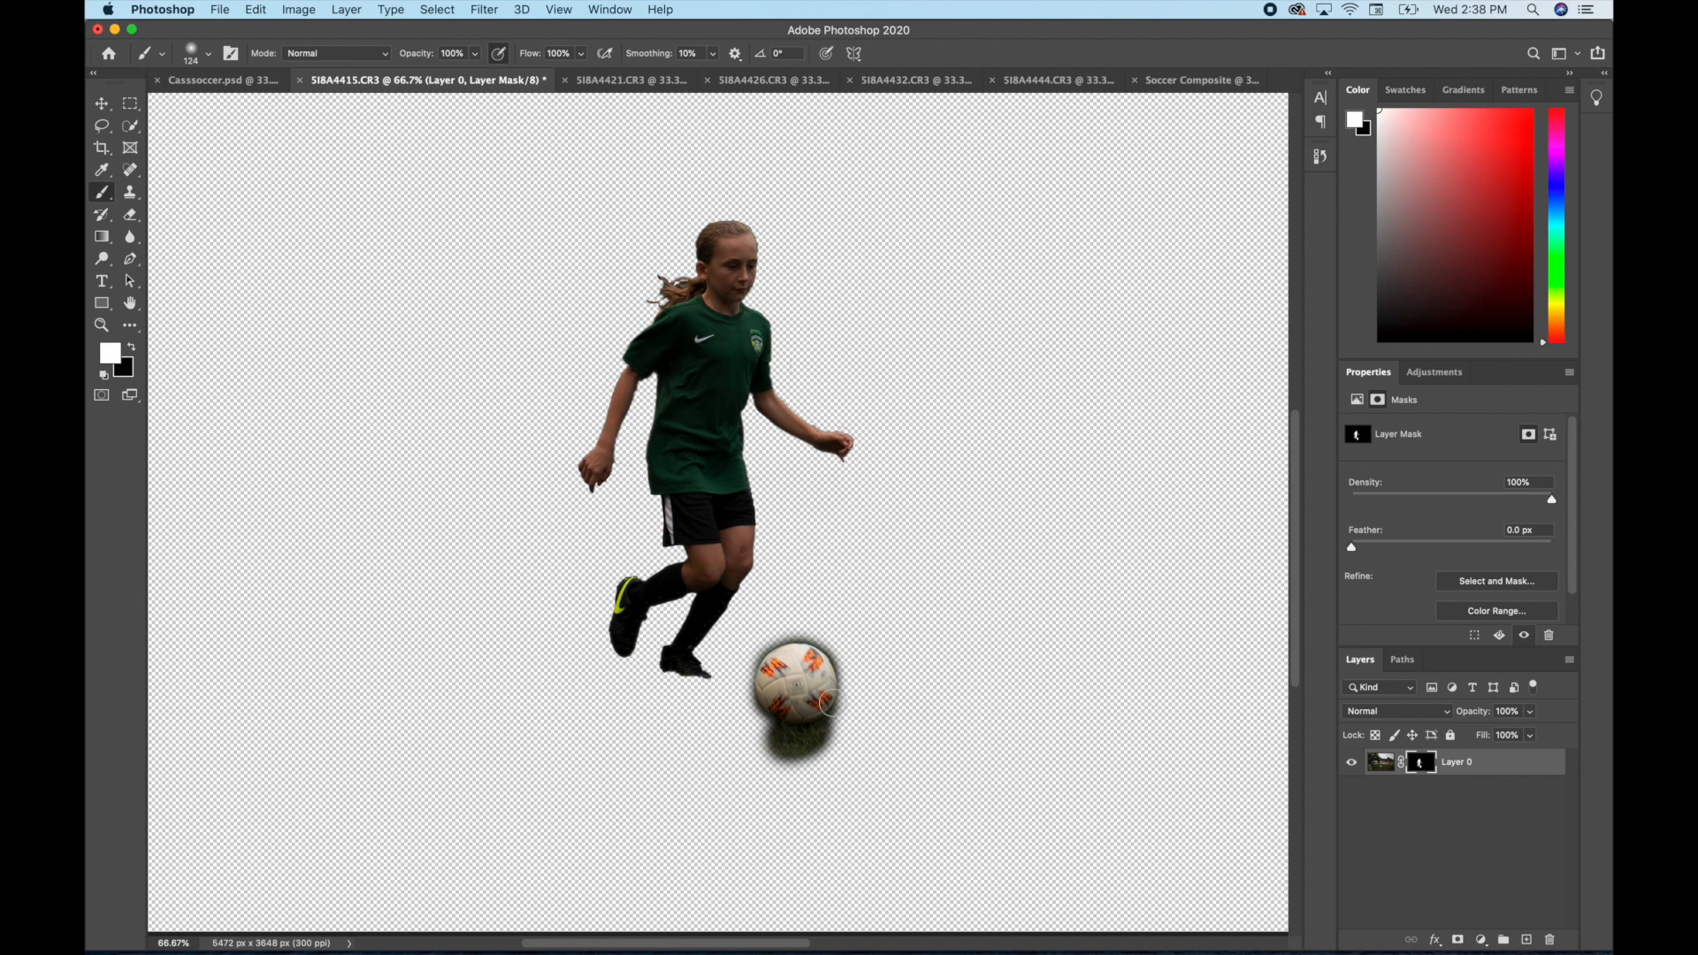
Step: Undo the latest brush strokes on the mask and look through the full list of history states
key(super+z)
click(1321, 161)
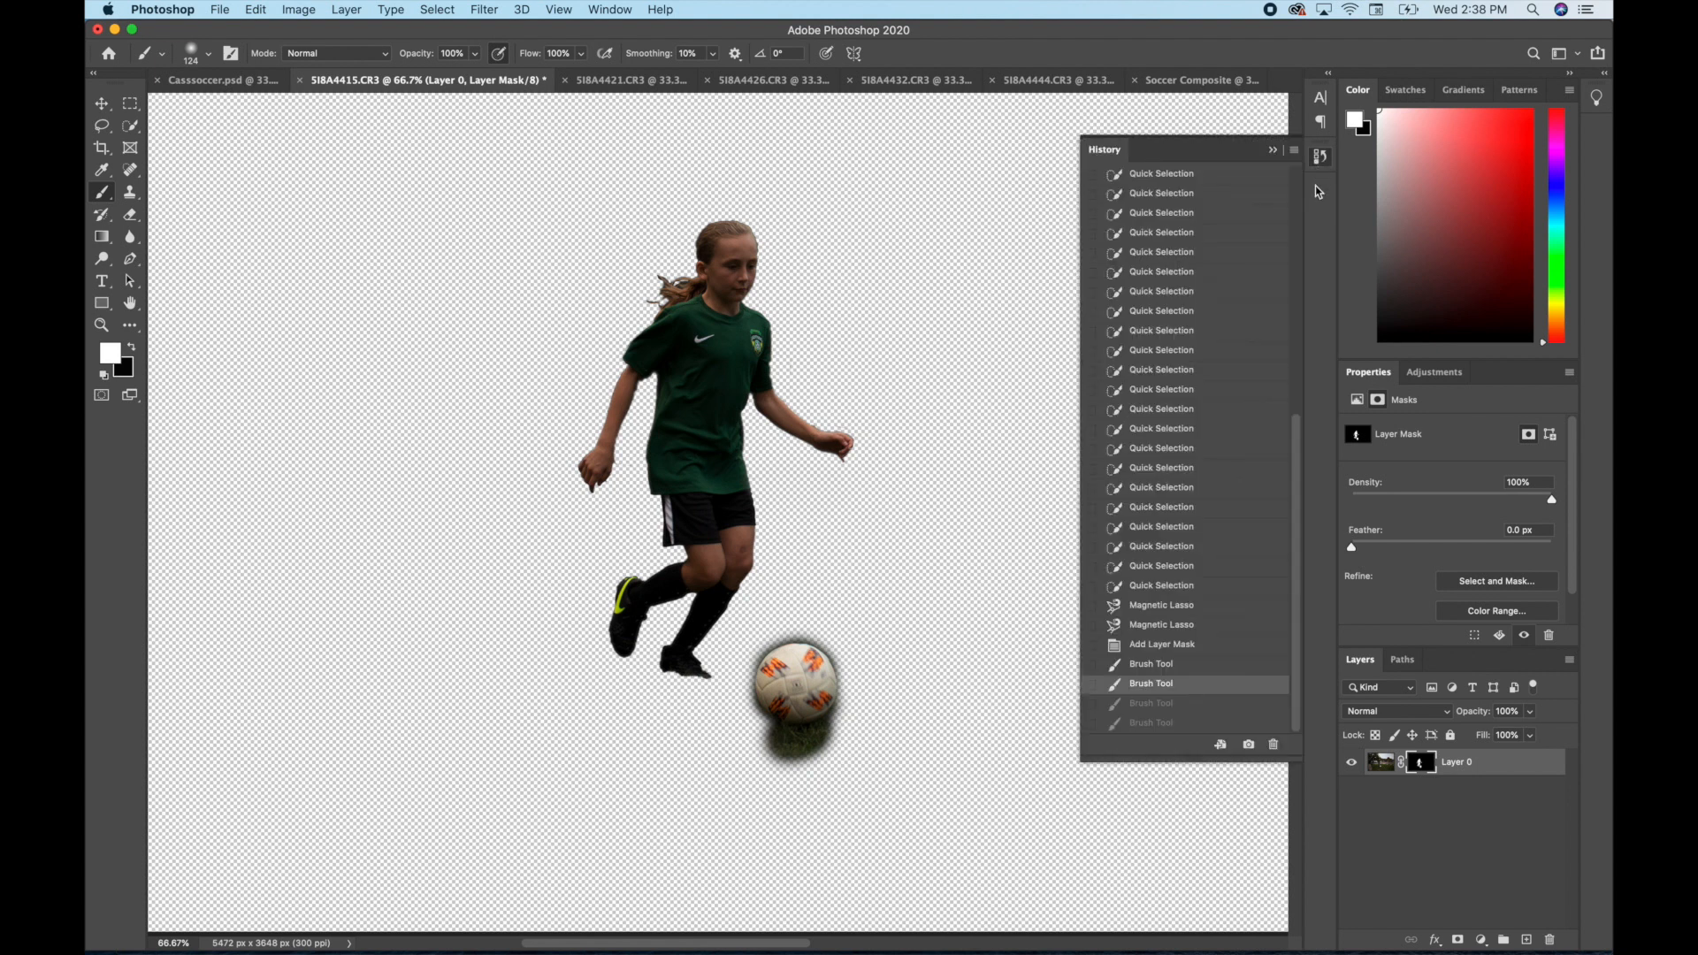
drag(1294, 543, 1291, 285)
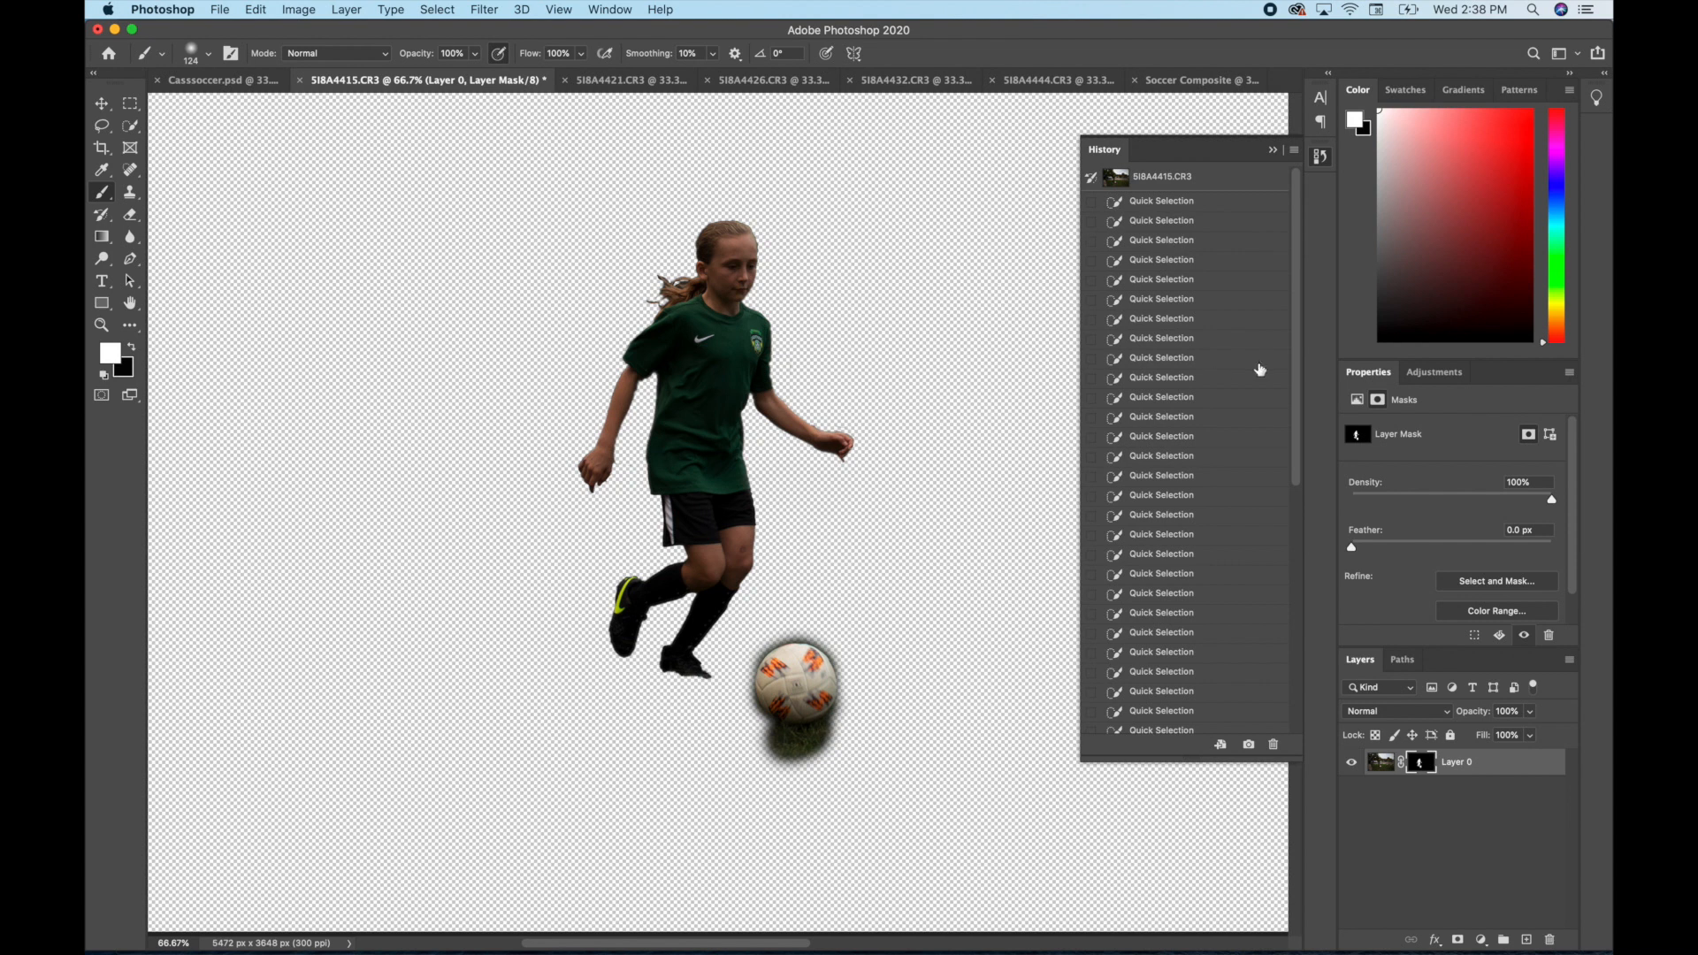
drag(1294, 385, 1302, 692)
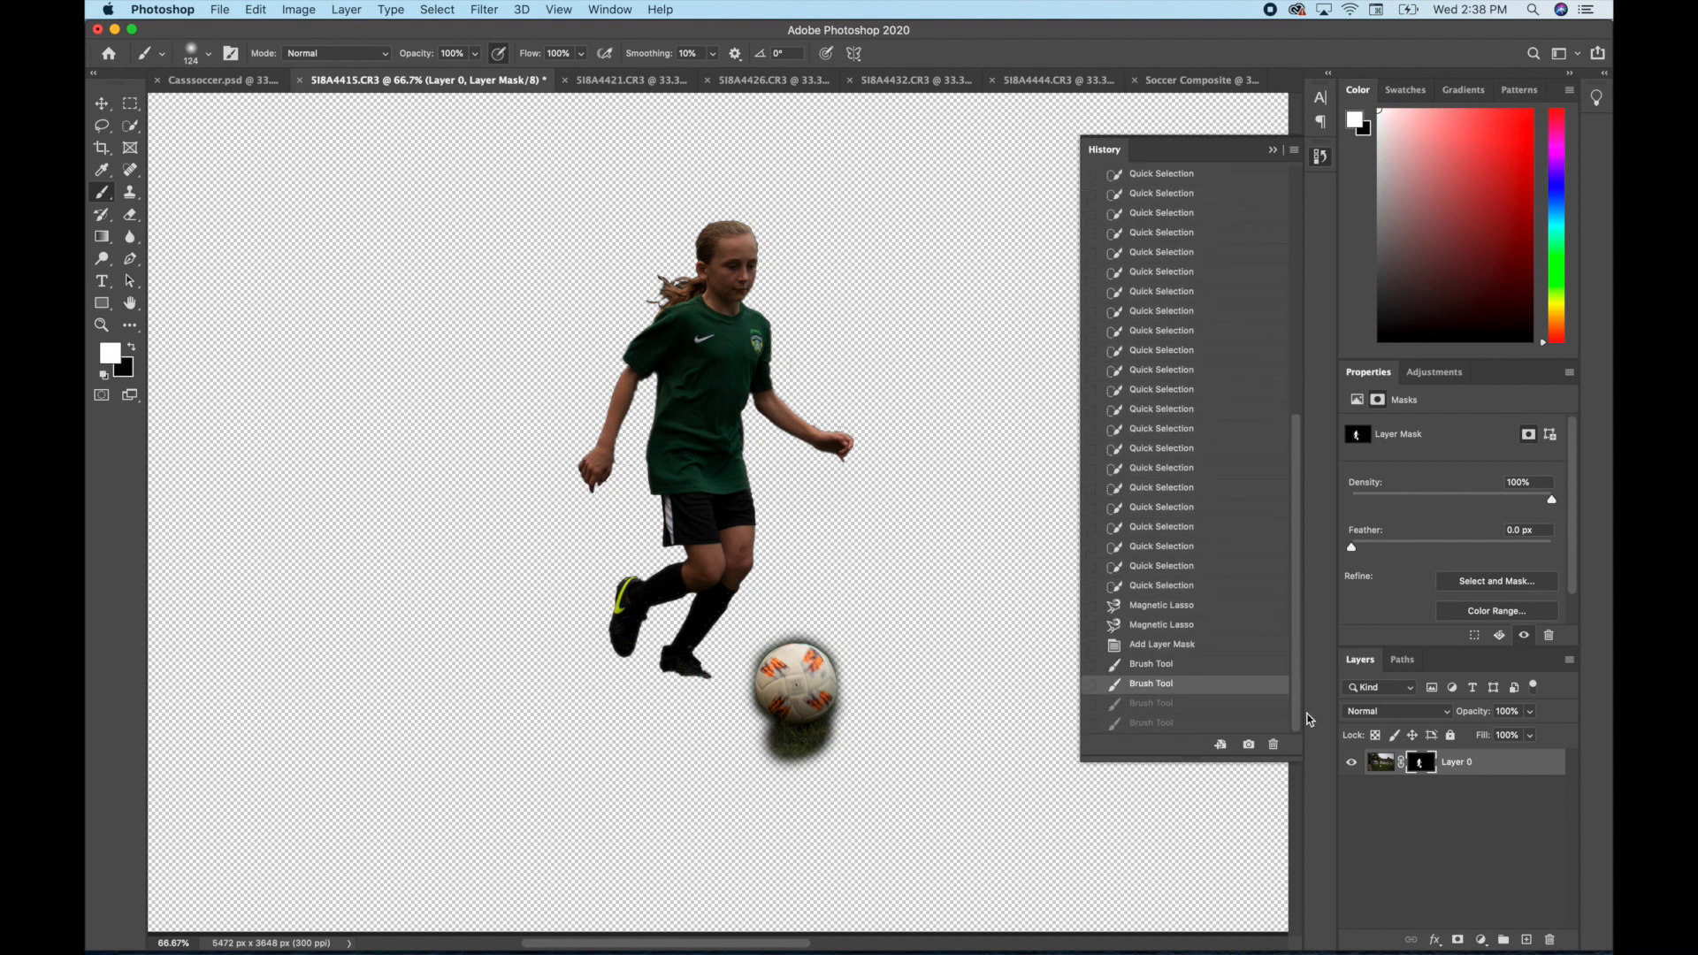
drag(1306, 537, 1307, 282)
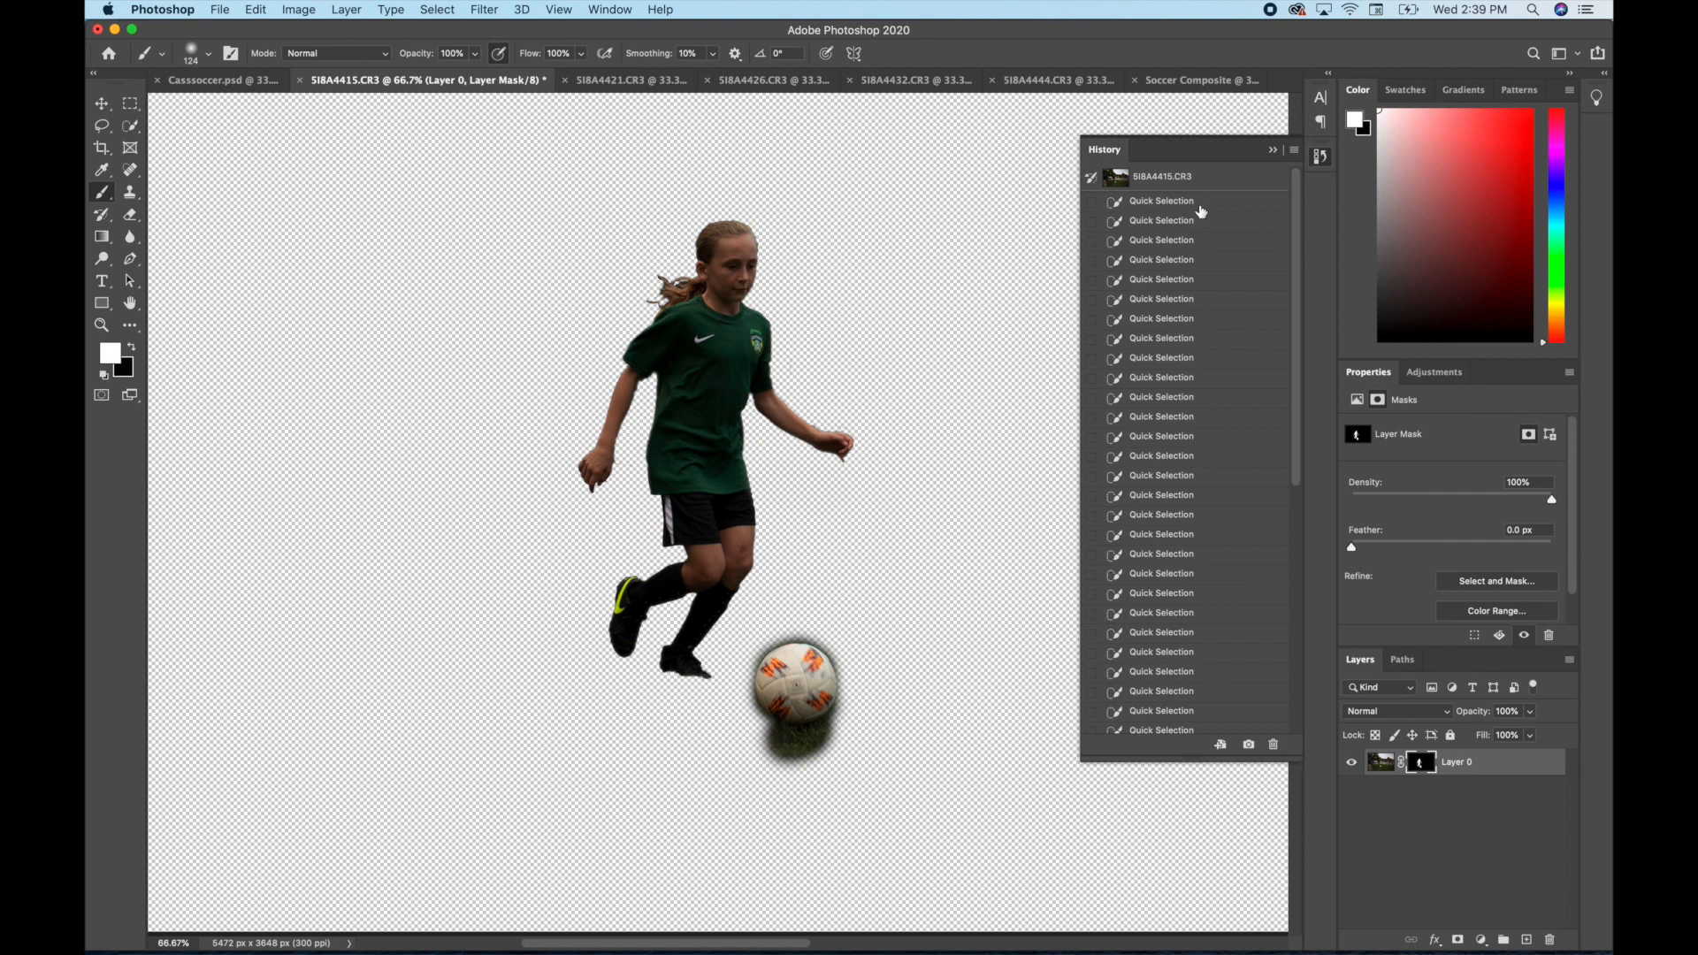
Step: Step the image back to the first Quick Selection state, and restore it to the Add Layer Mask state
click(1201, 209)
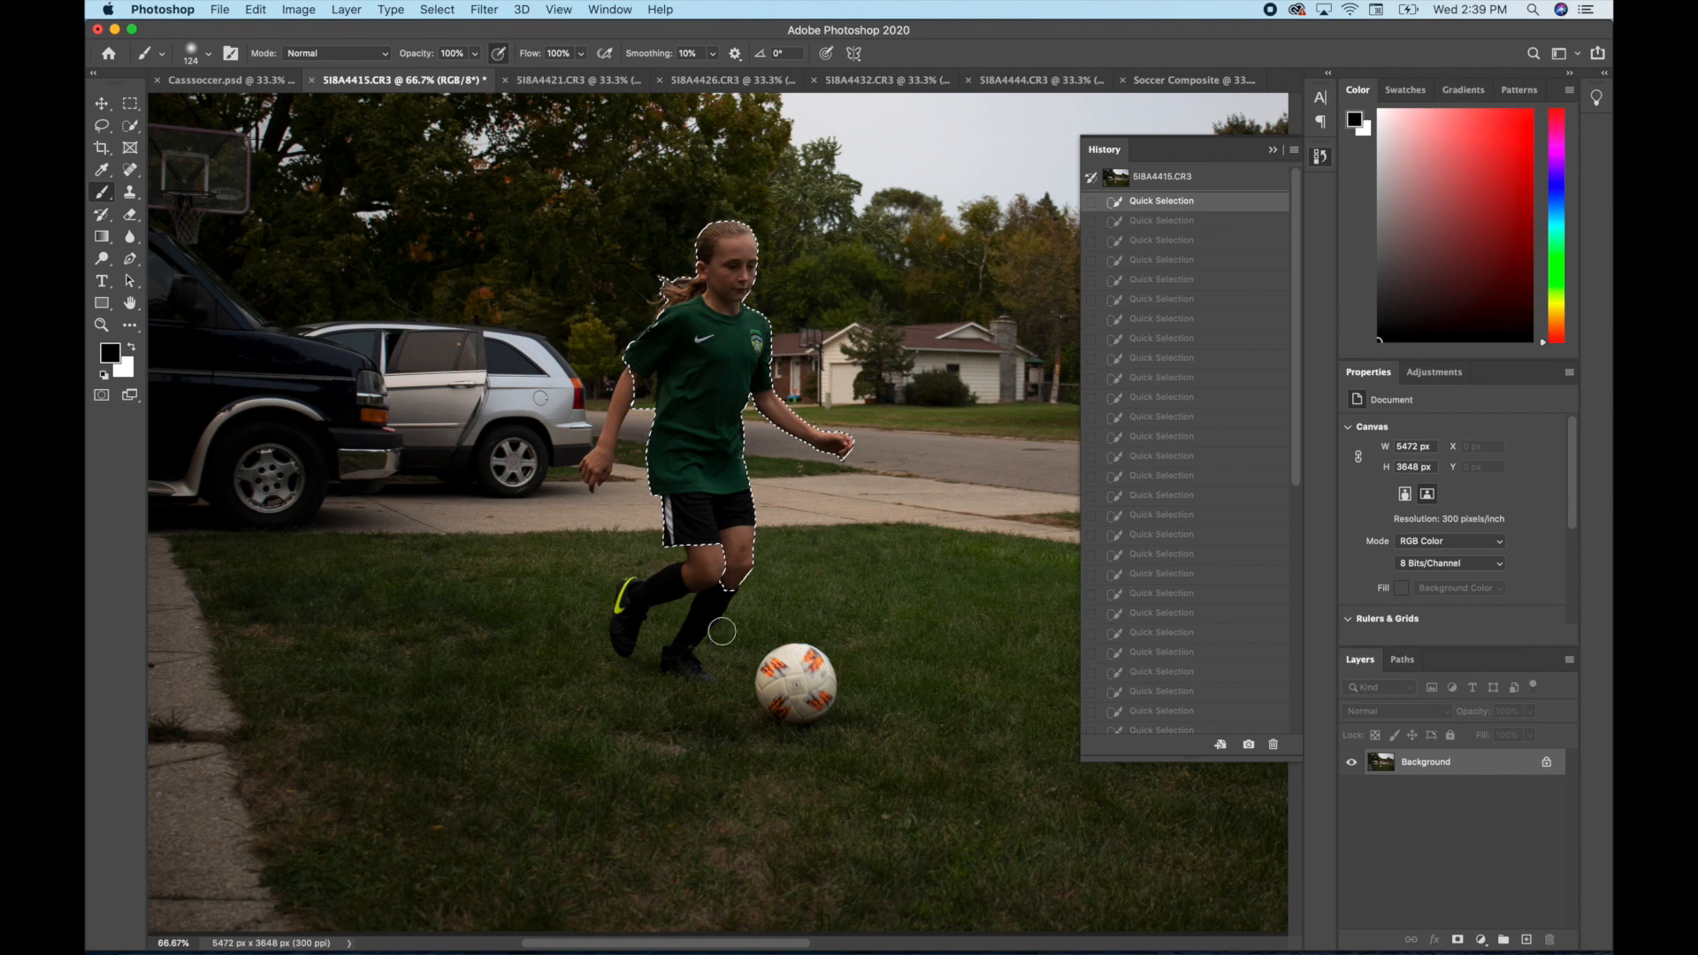
drag(1297, 362, 1292, 734)
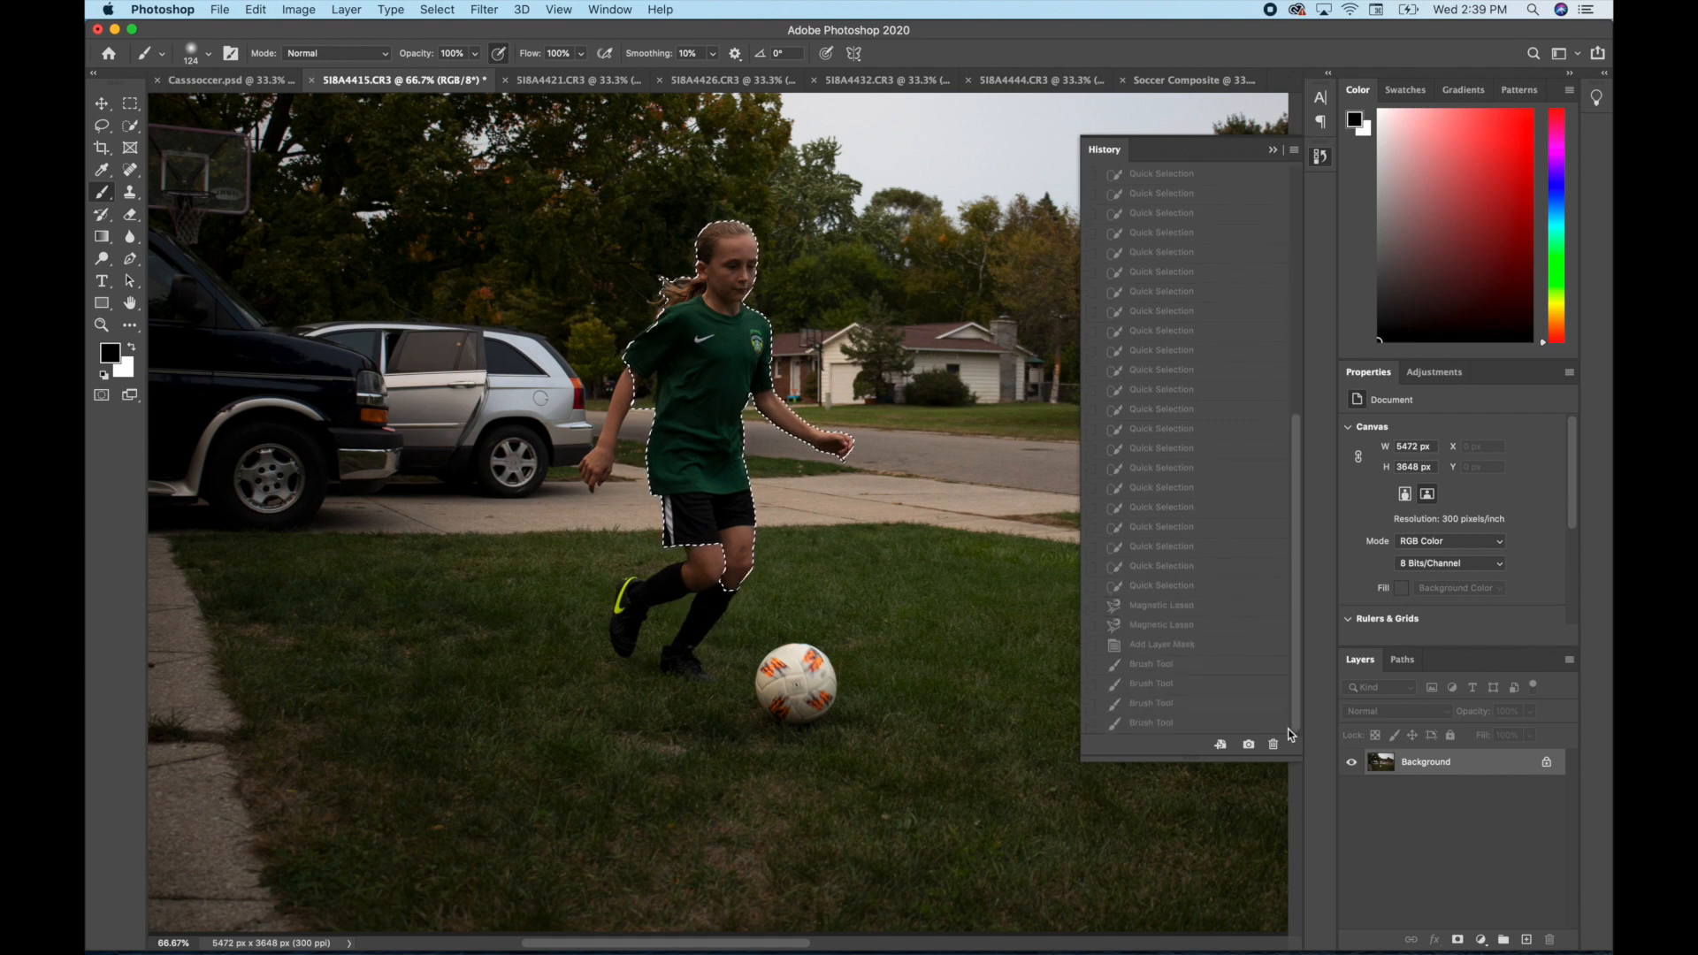
click(1204, 653)
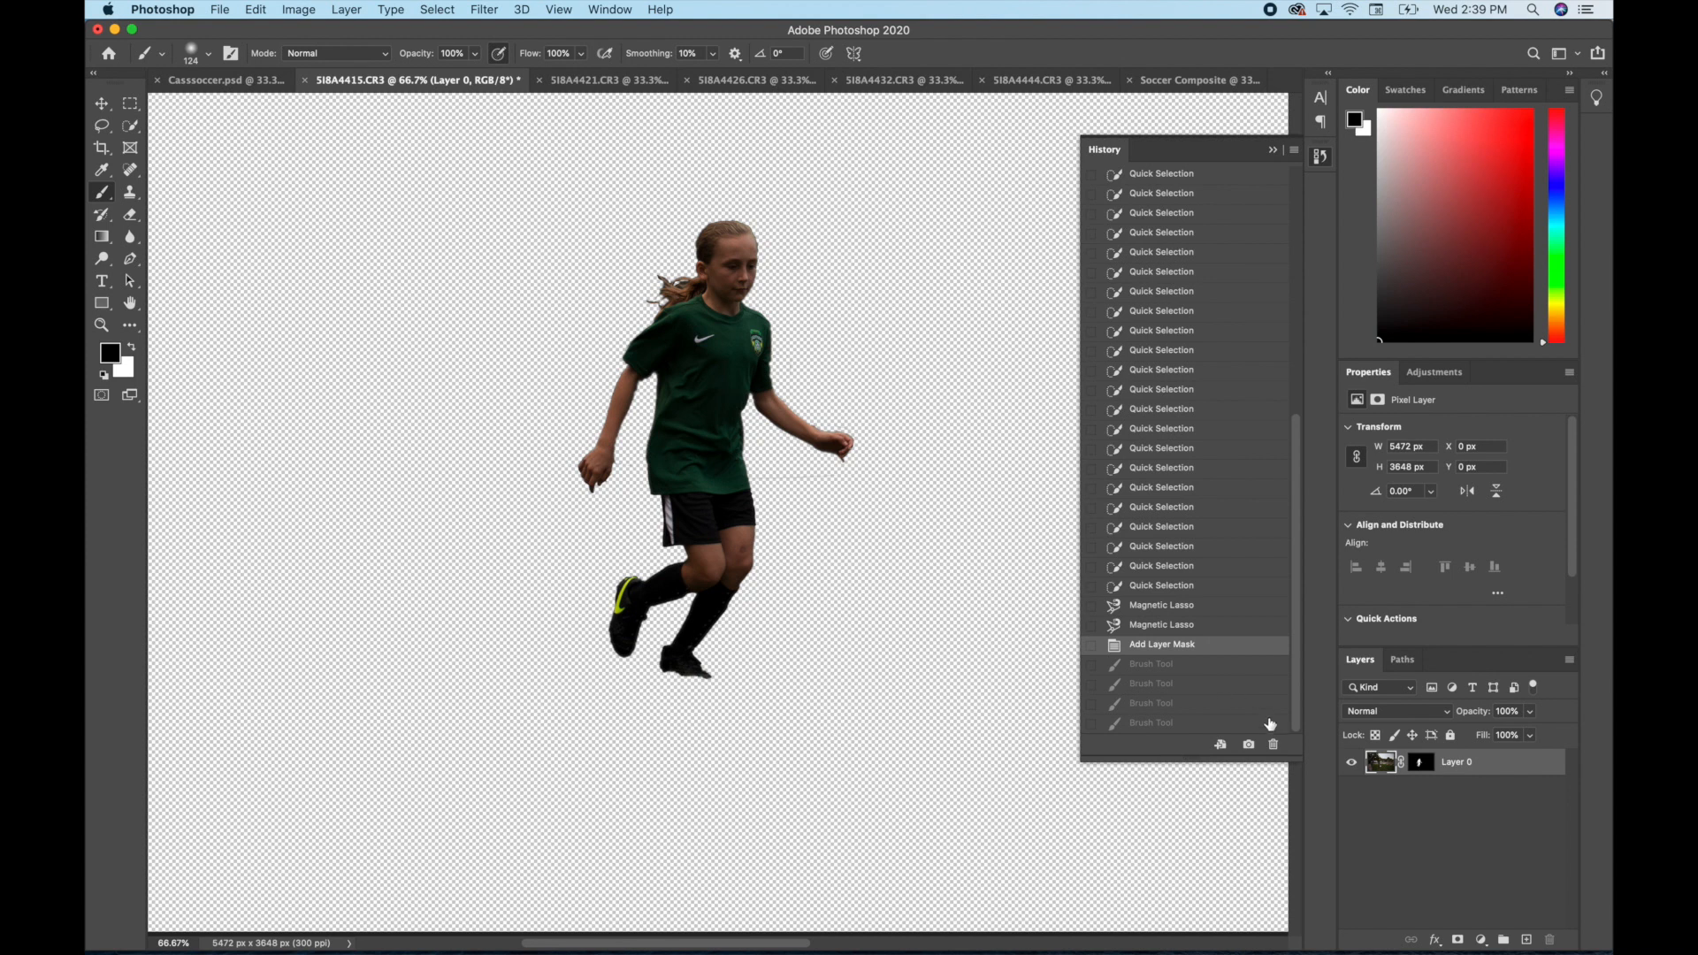
click(1273, 151)
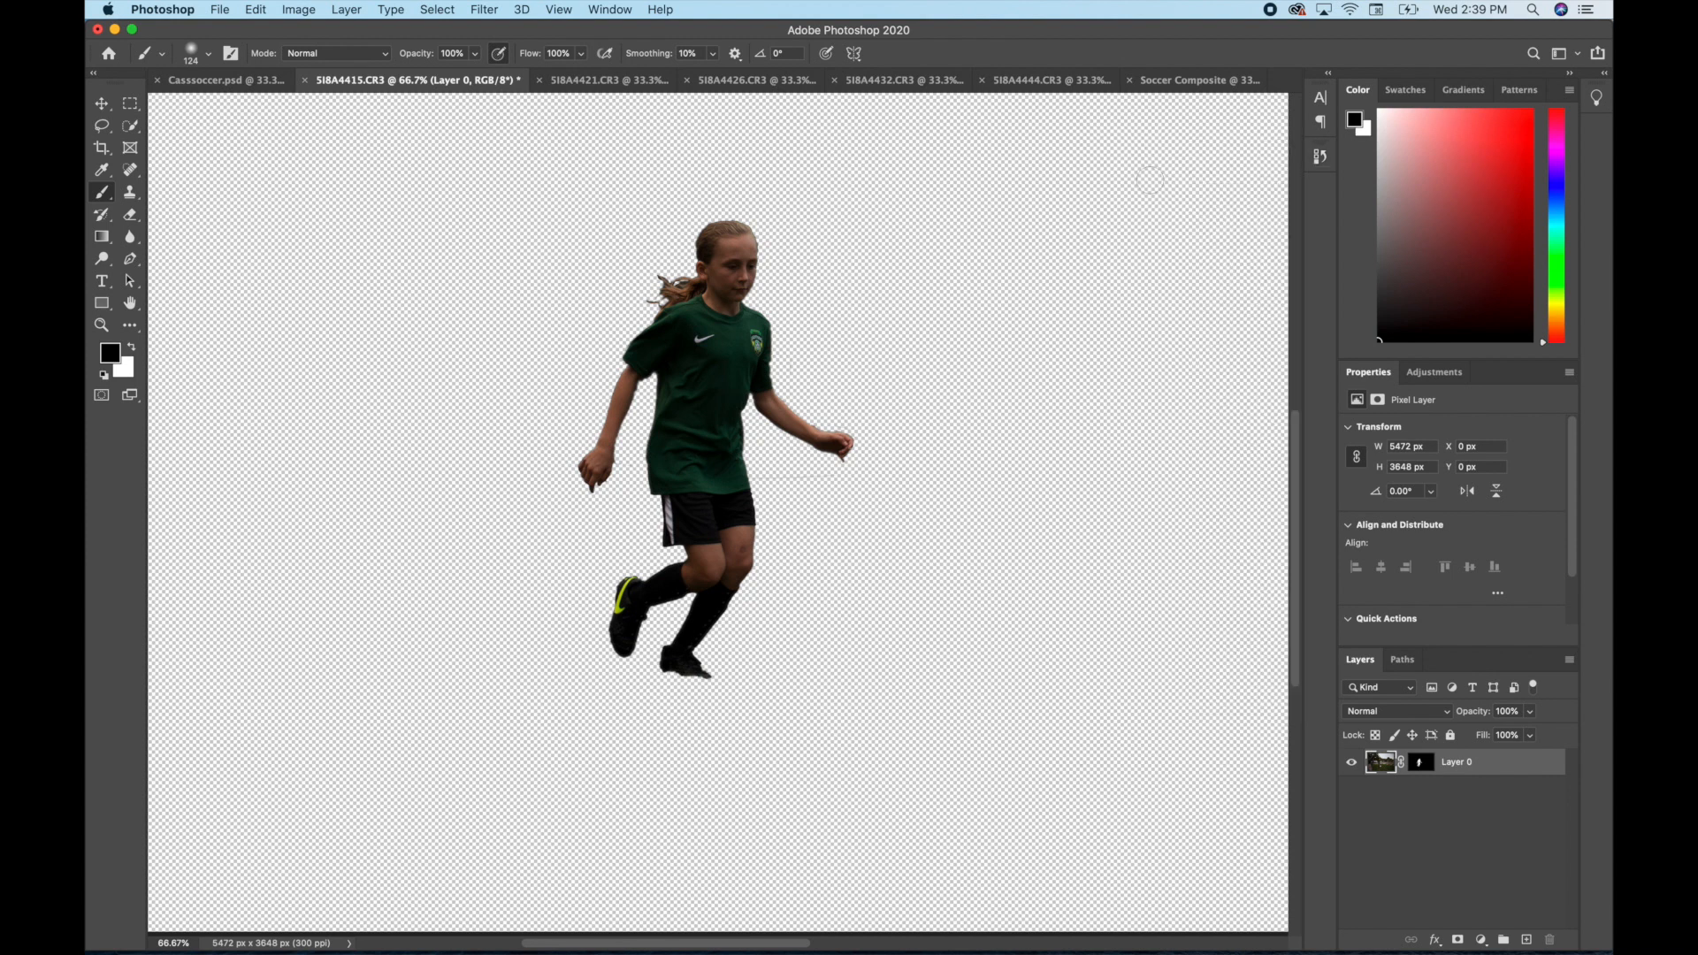
Step: Move the masked player from 5I8A4415.CR3 into the Soccer Composite document and position the figure on the canvas
click(100, 105)
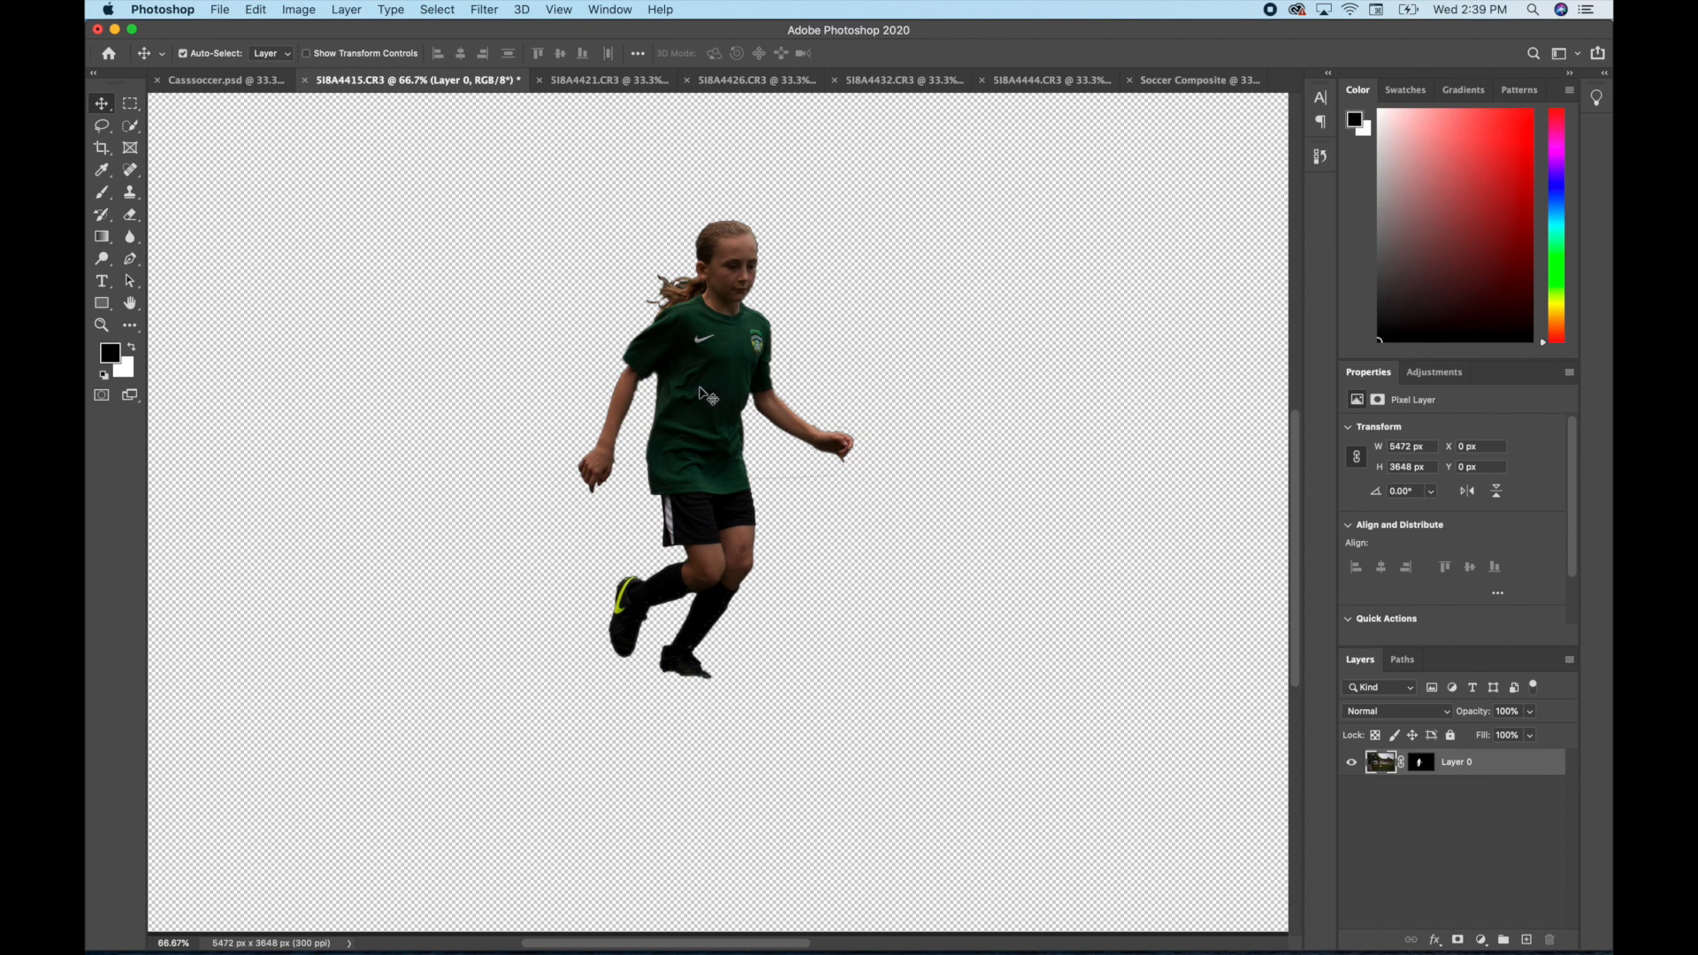
drag(698, 390, 1160, 208)
drag(1477, 216, 1537, 46)
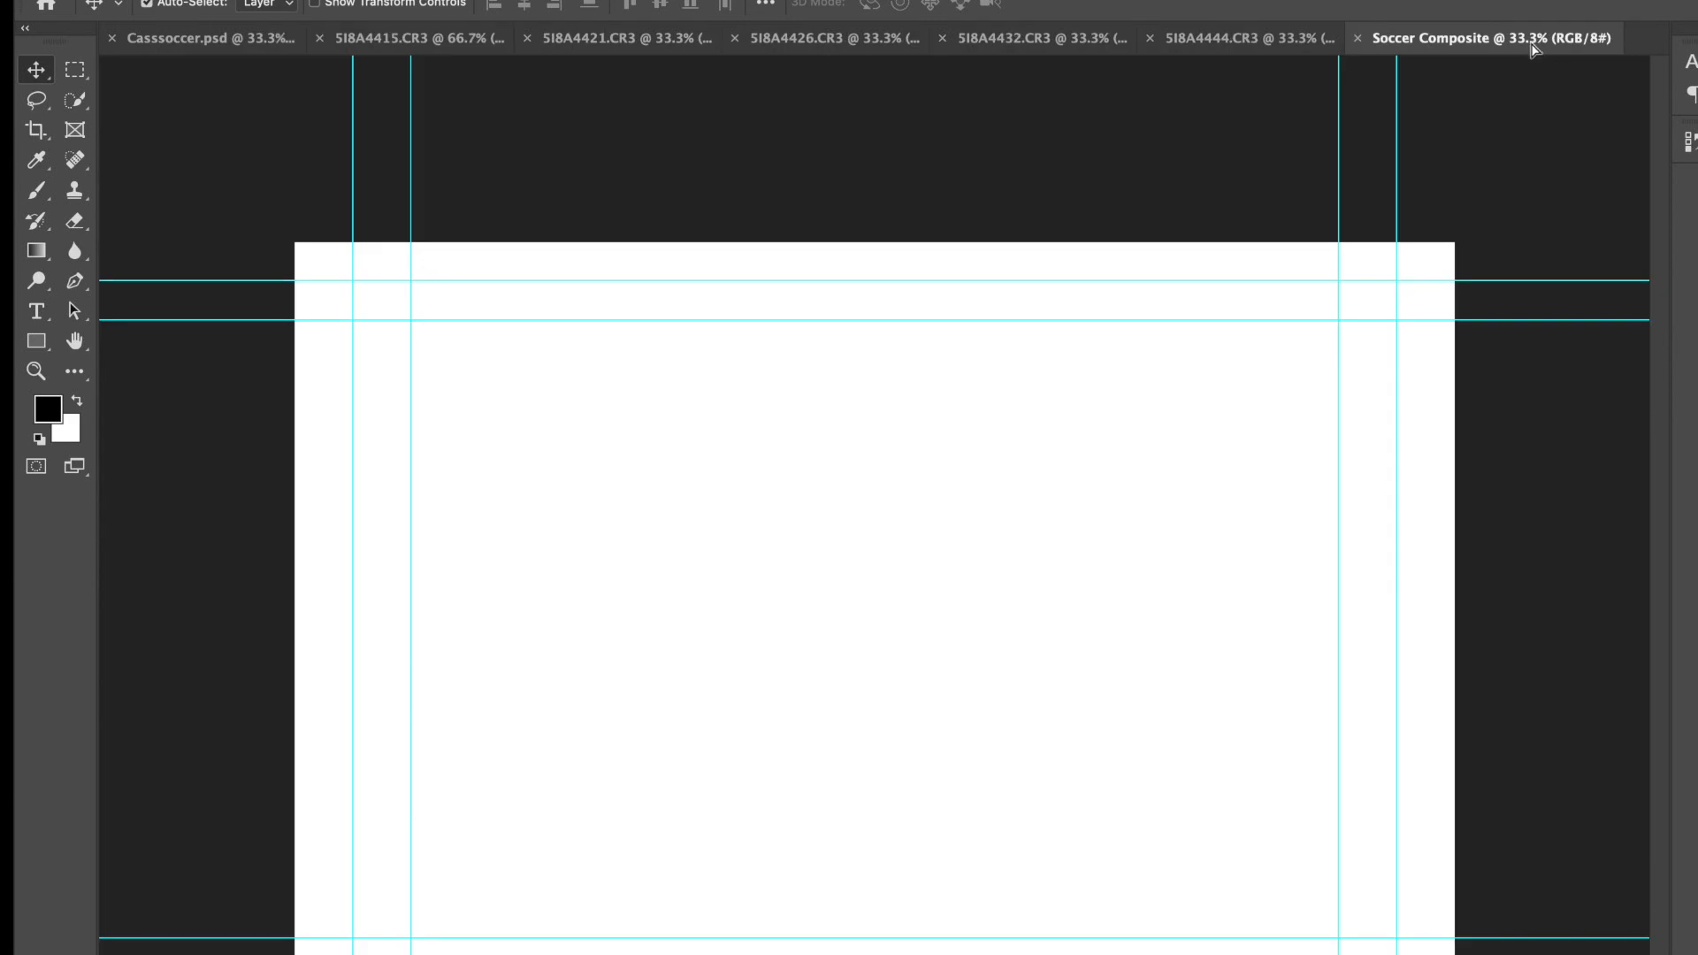
drag(1535, 51, 1070, 559)
drag(935, 629, 913, 604)
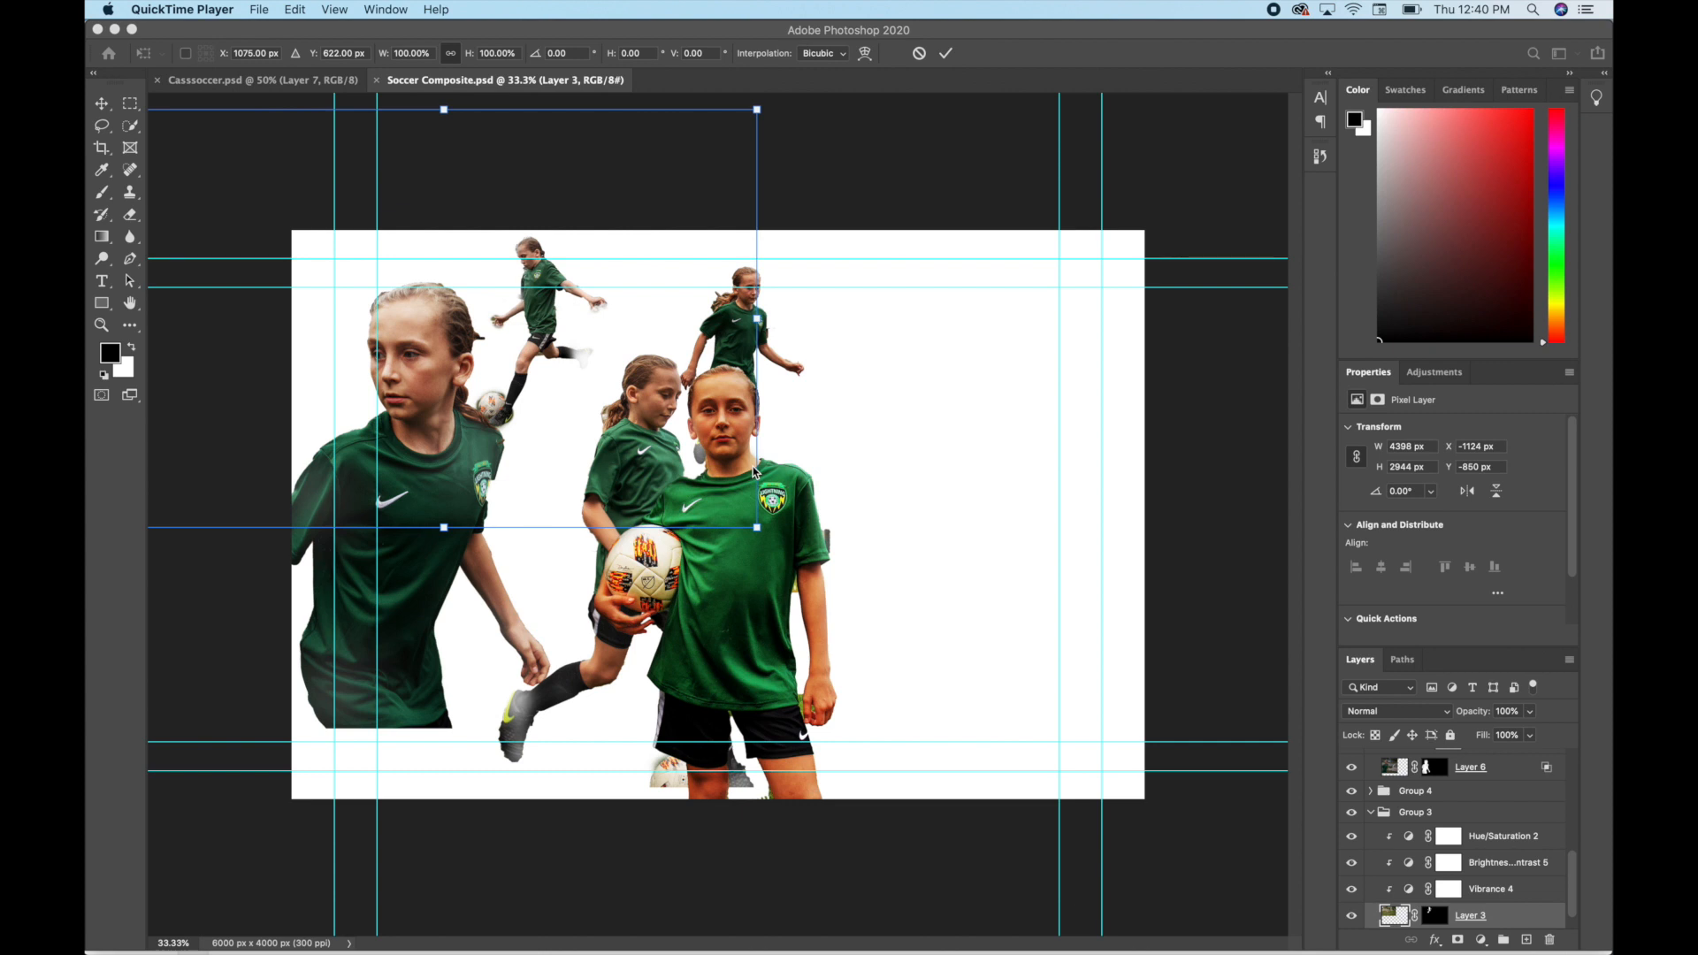
Step: Commit the placement and collapse Group 3, Group 6 and Group 5 in the layer stack
click(1375, 815)
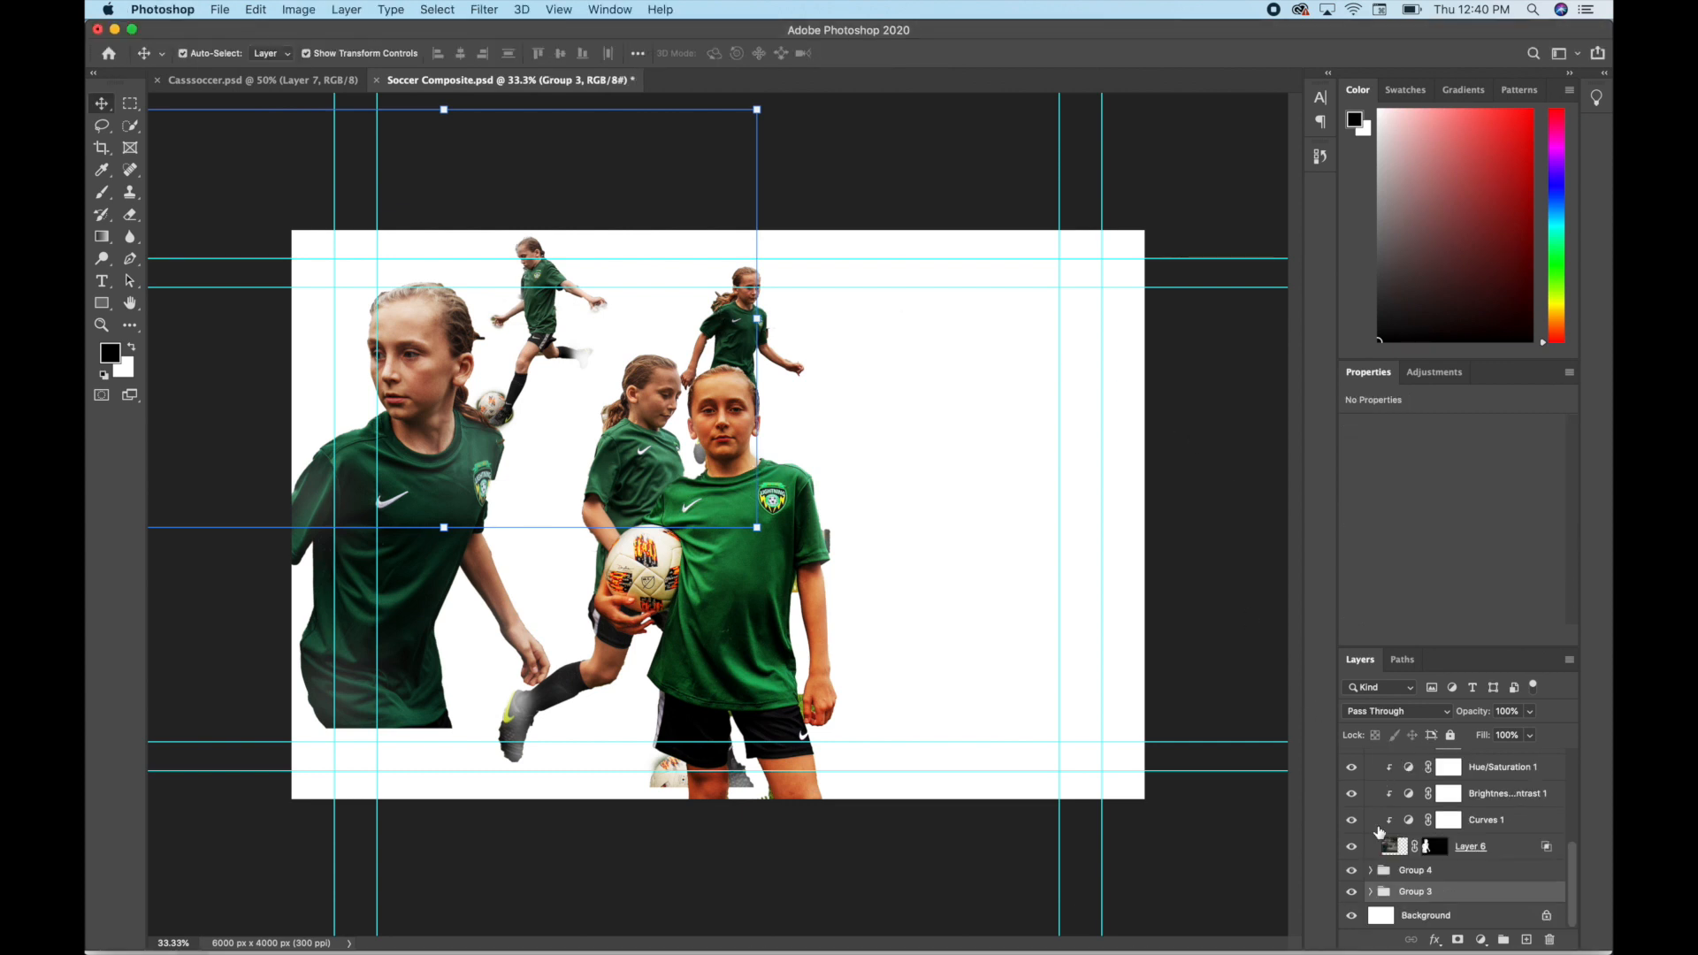
scroll(1575, 841, up, 3)
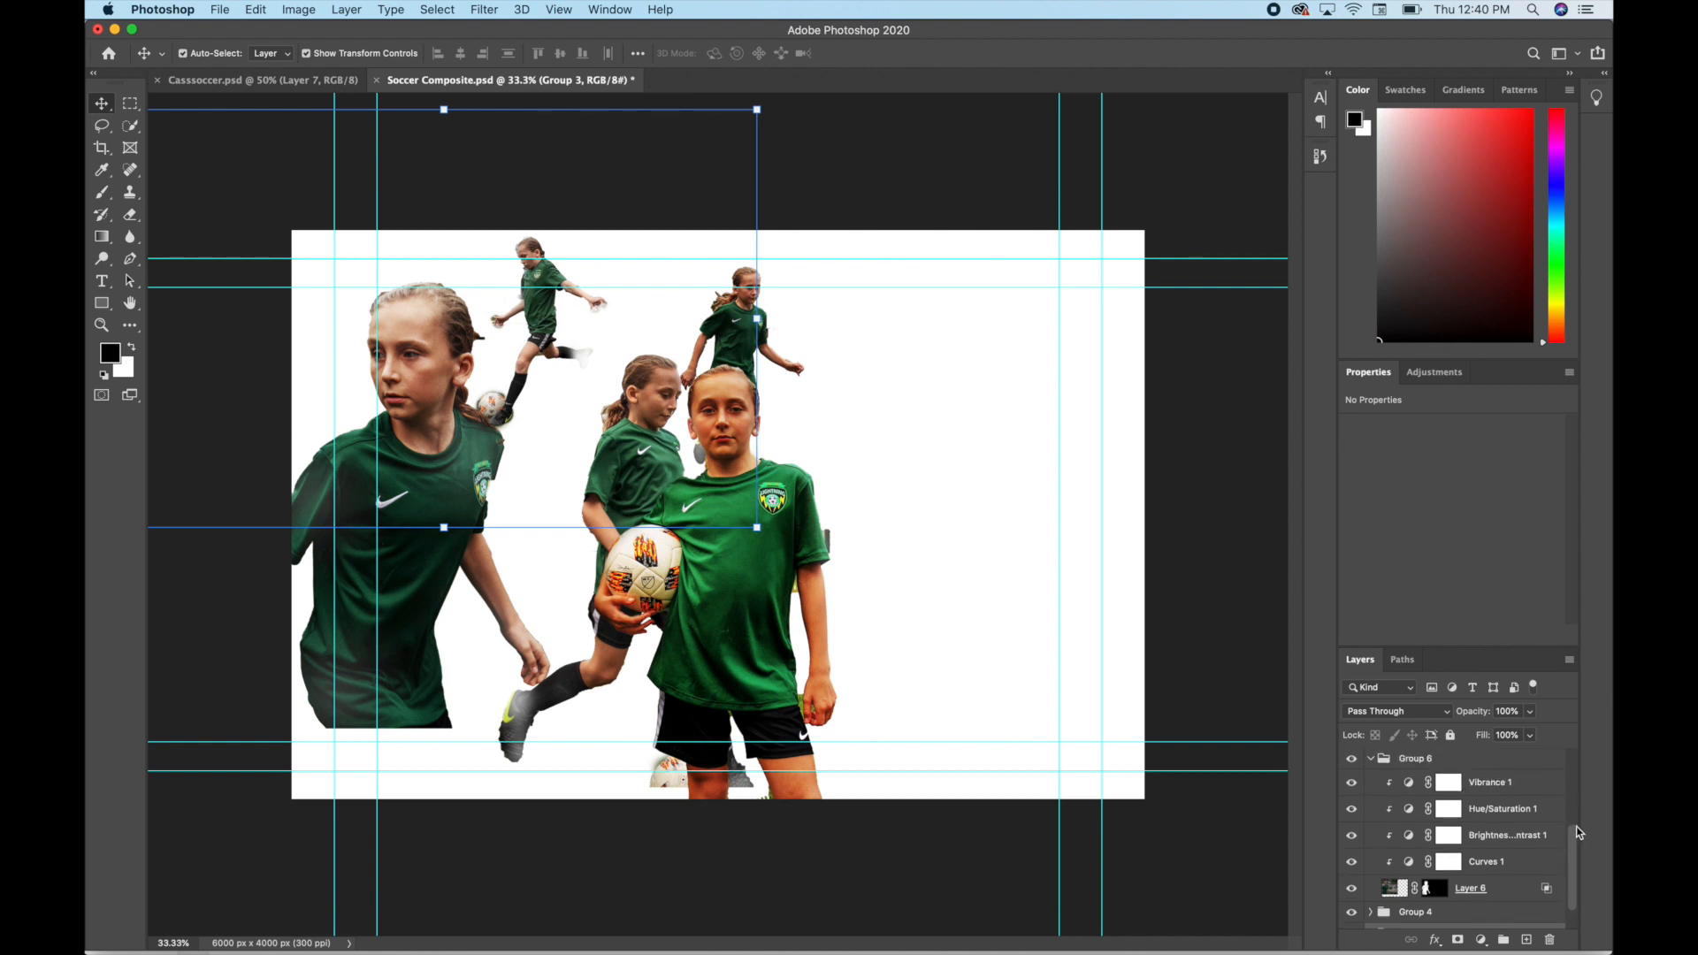
click(1377, 782)
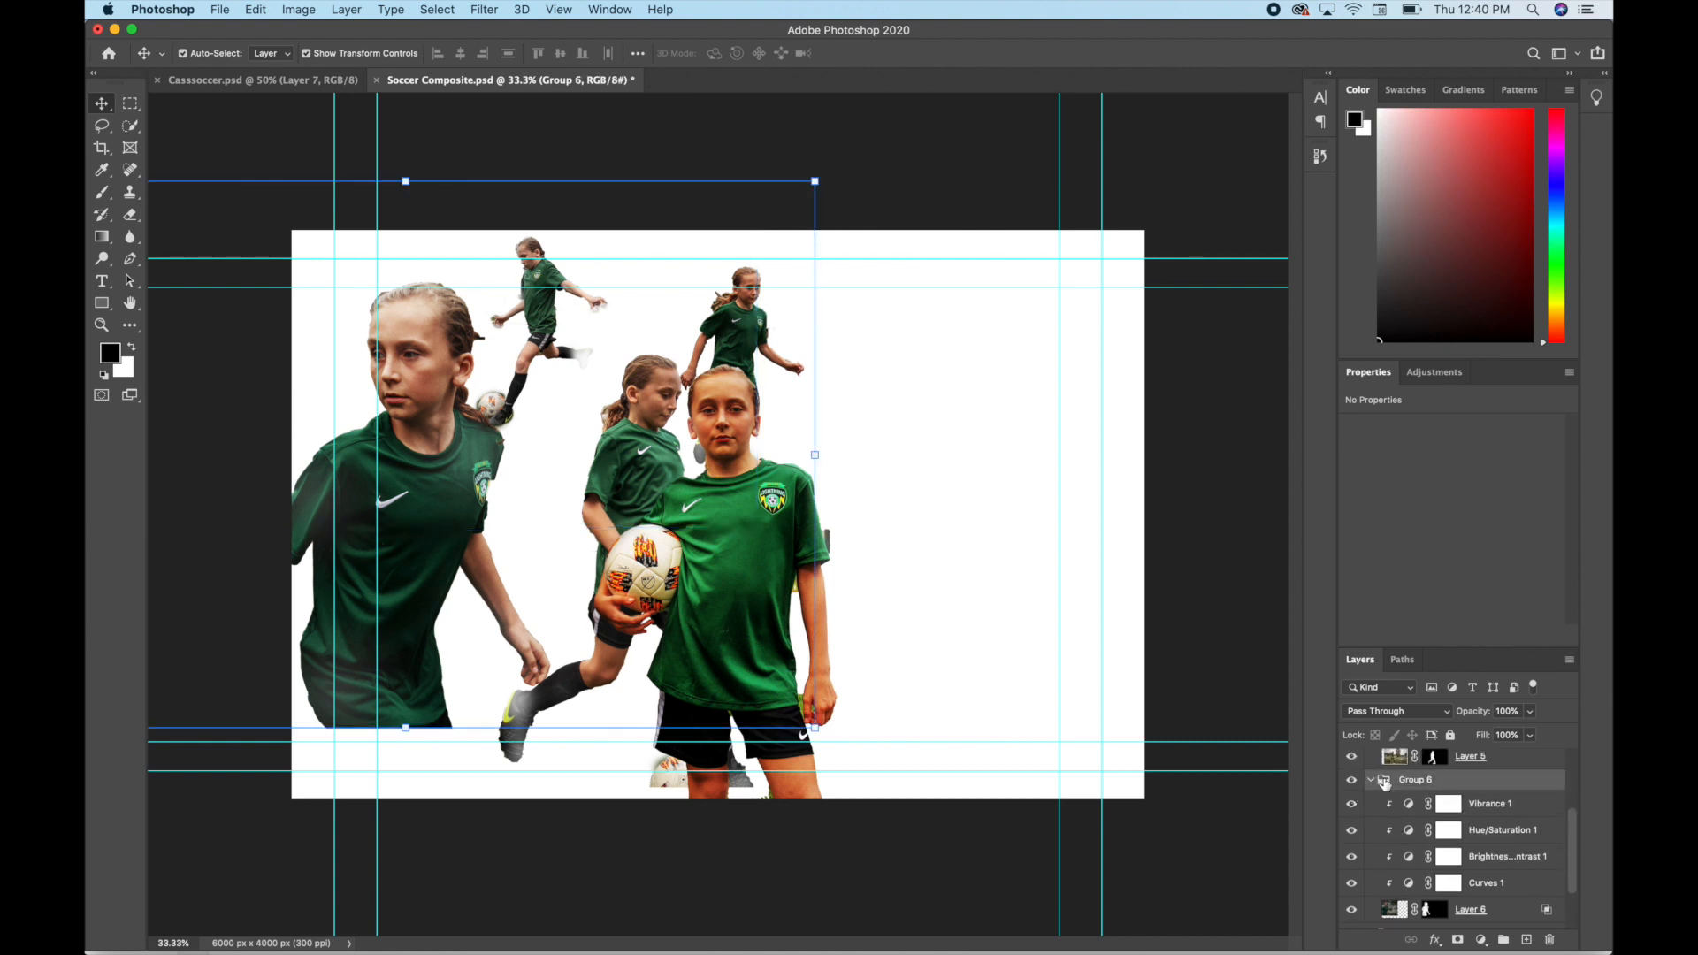
click(1372, 782)
scroll(1569, 802, up, 4)
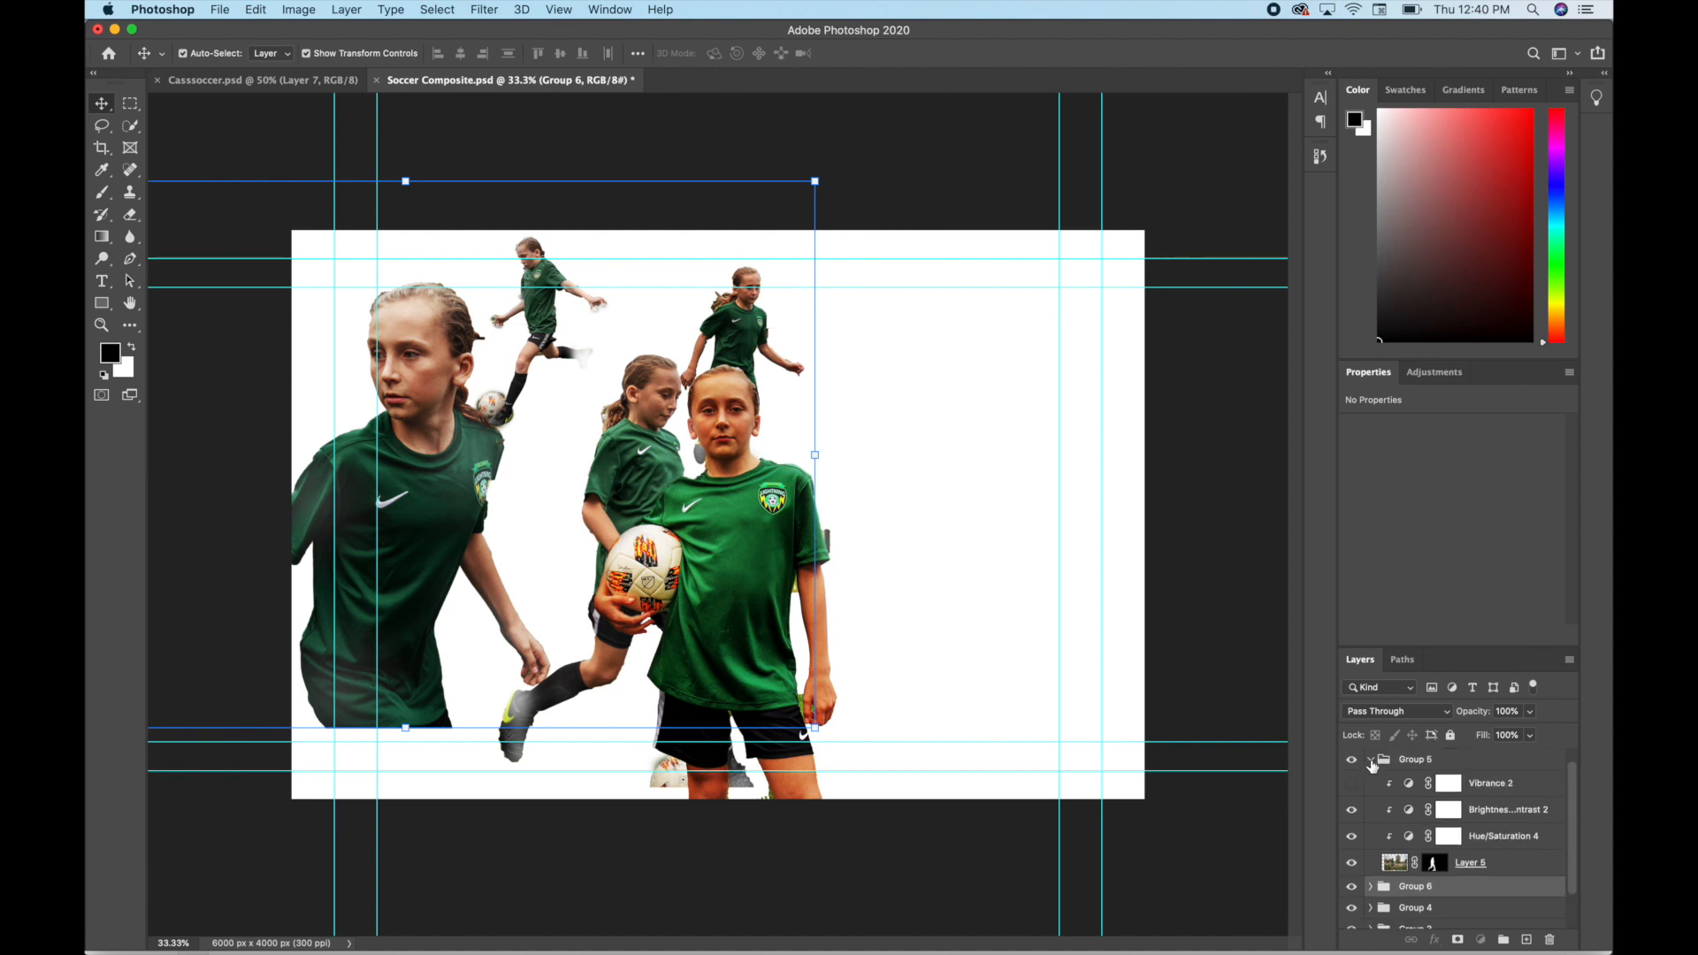
click(1370, 760)
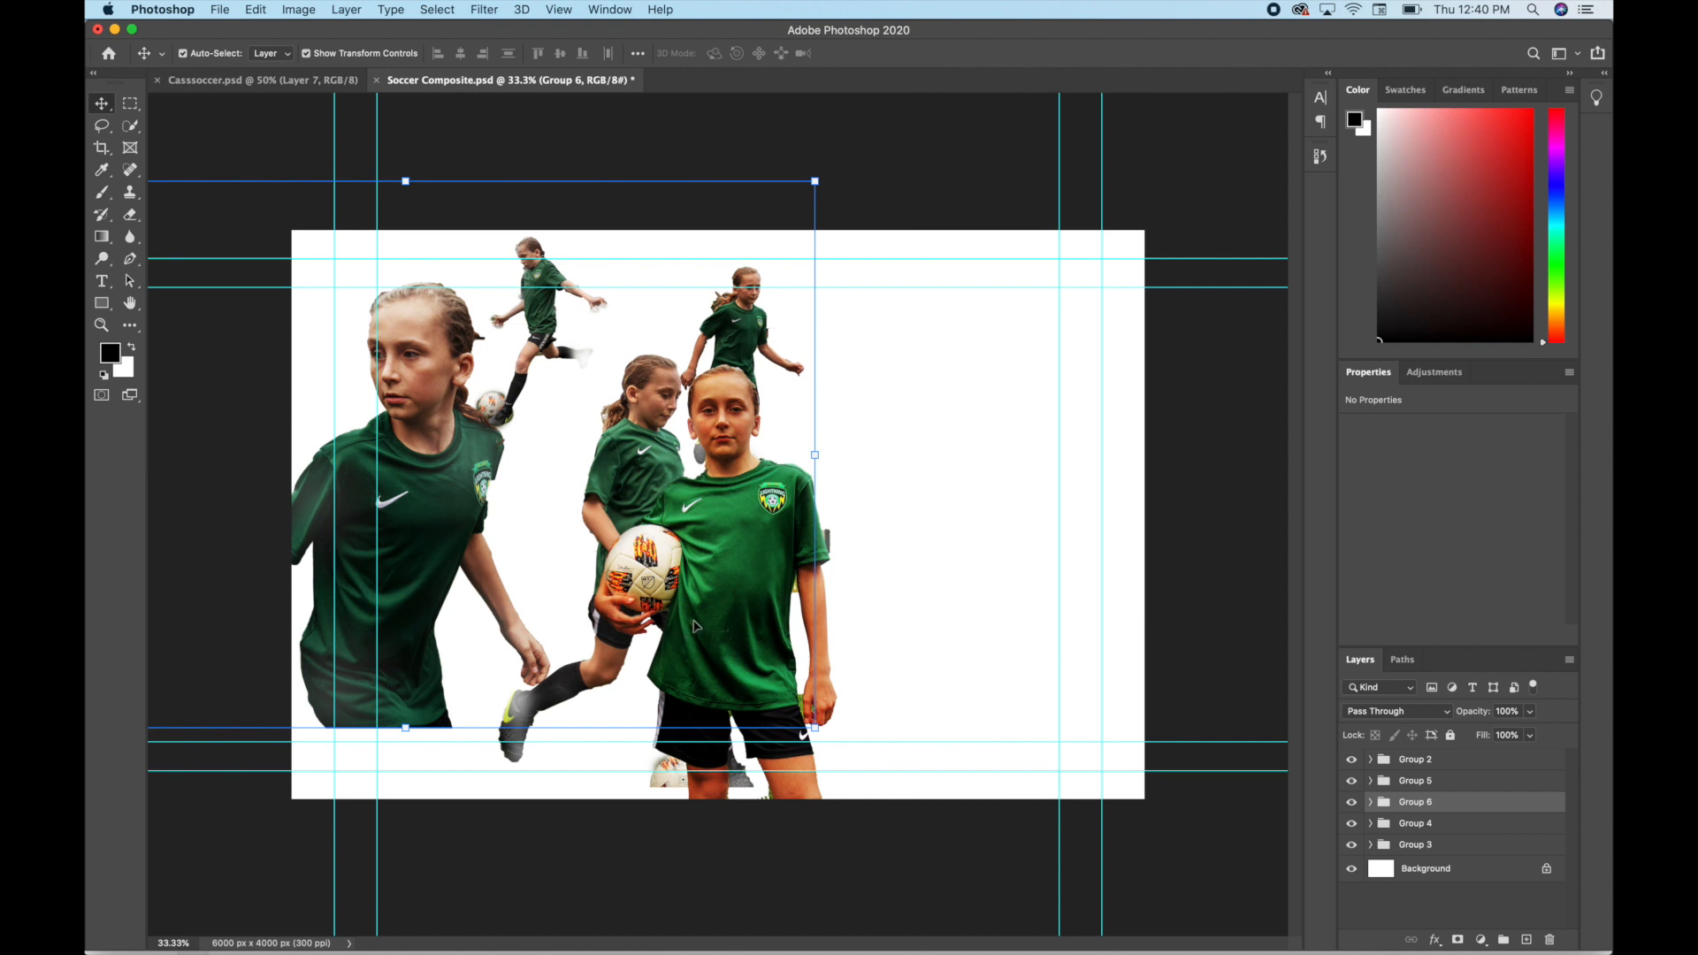
Step: Select Group 2, Group 5, Group 6, Group 4 and Group 3 in turn to examine which player each holds
click(1436, 766)
click(1445, 781)
click(1444, 805)
click(1444, 825)
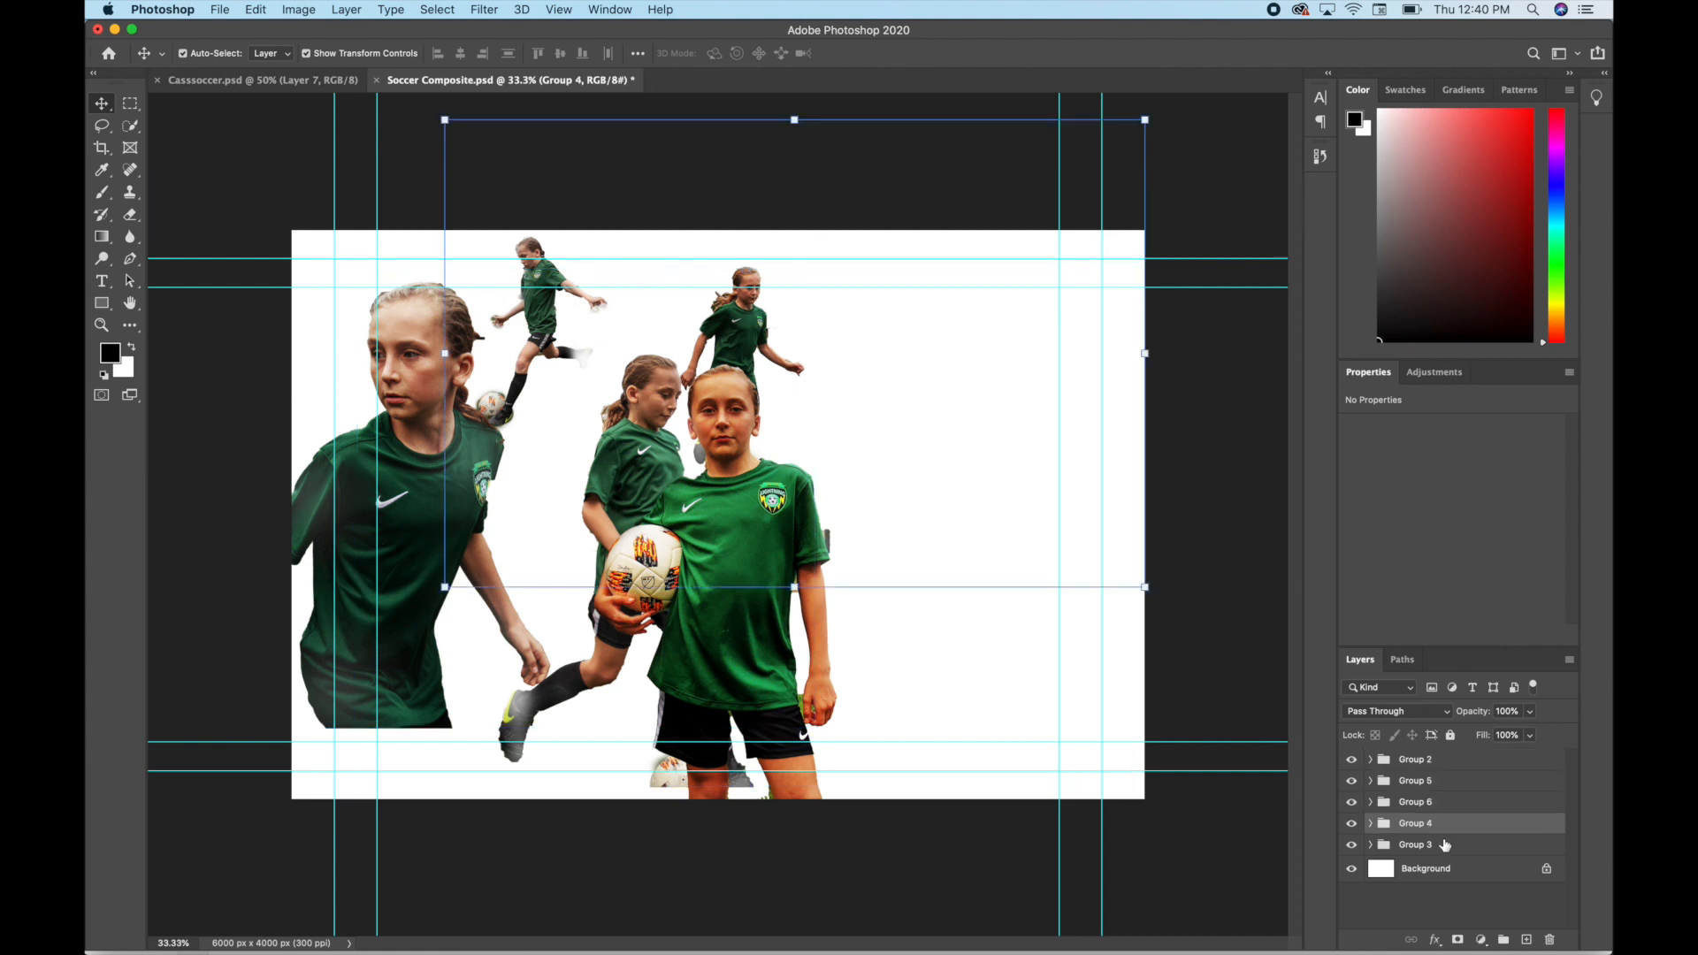
click(1446, 847)
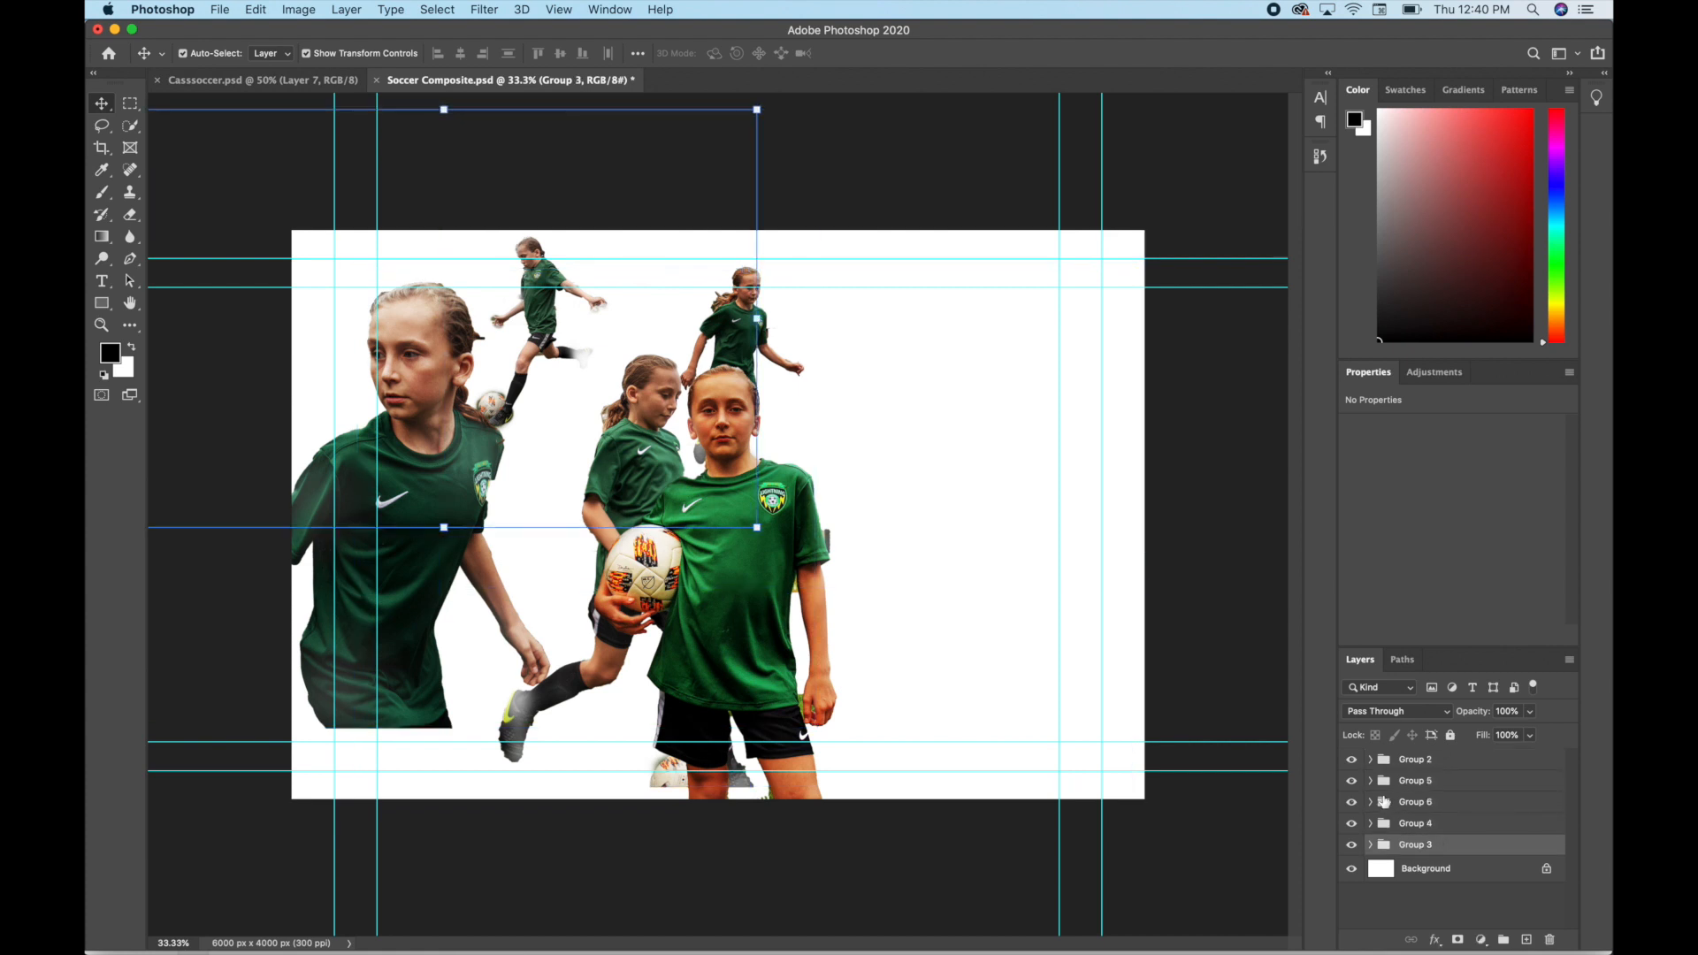
click(1442, 764)
click(1458, 784)
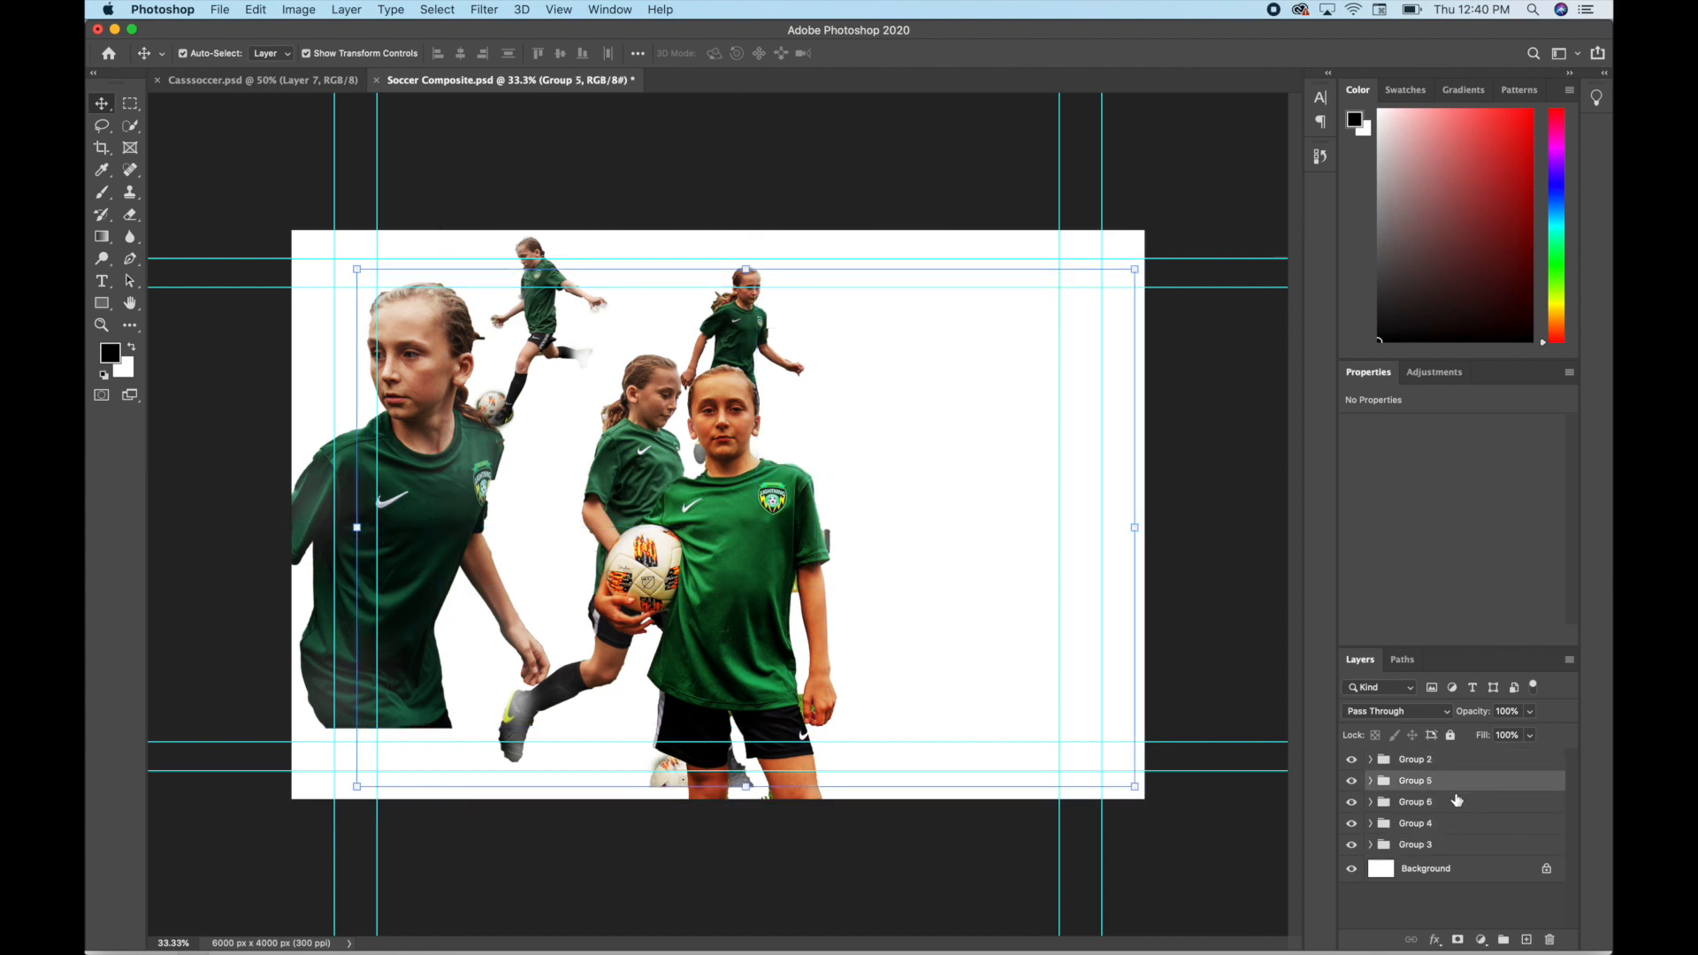
click(1458, 802)
click(1447, 826)
click(1455, 848)
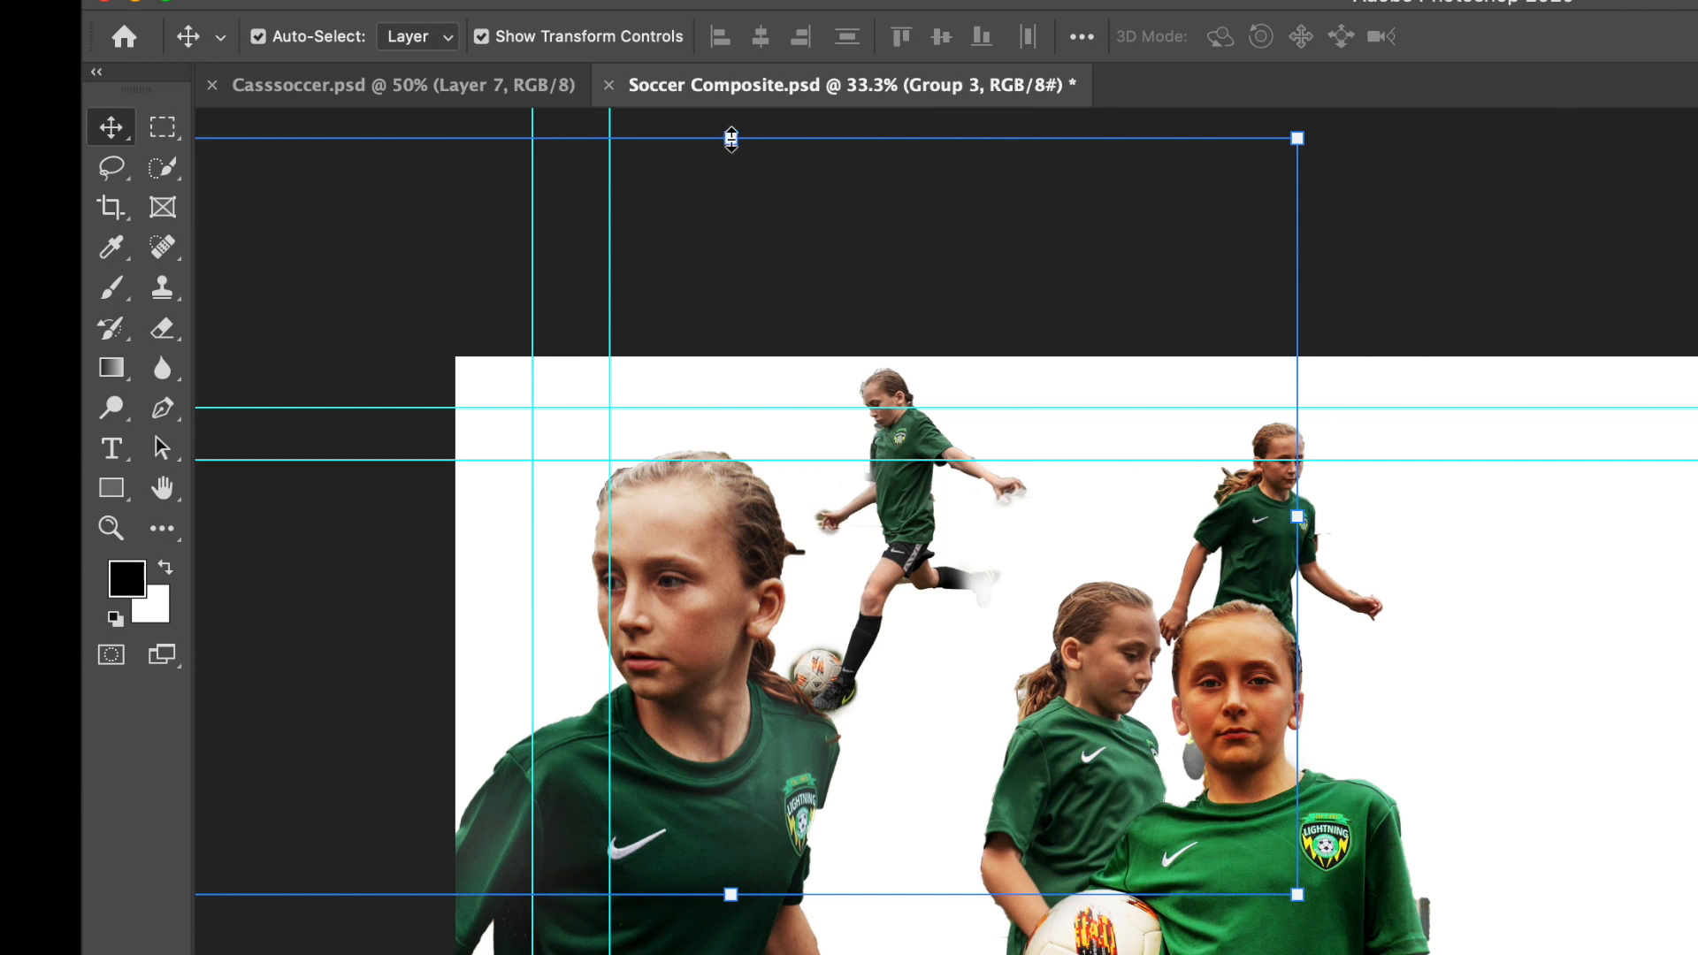
click(732, 138)
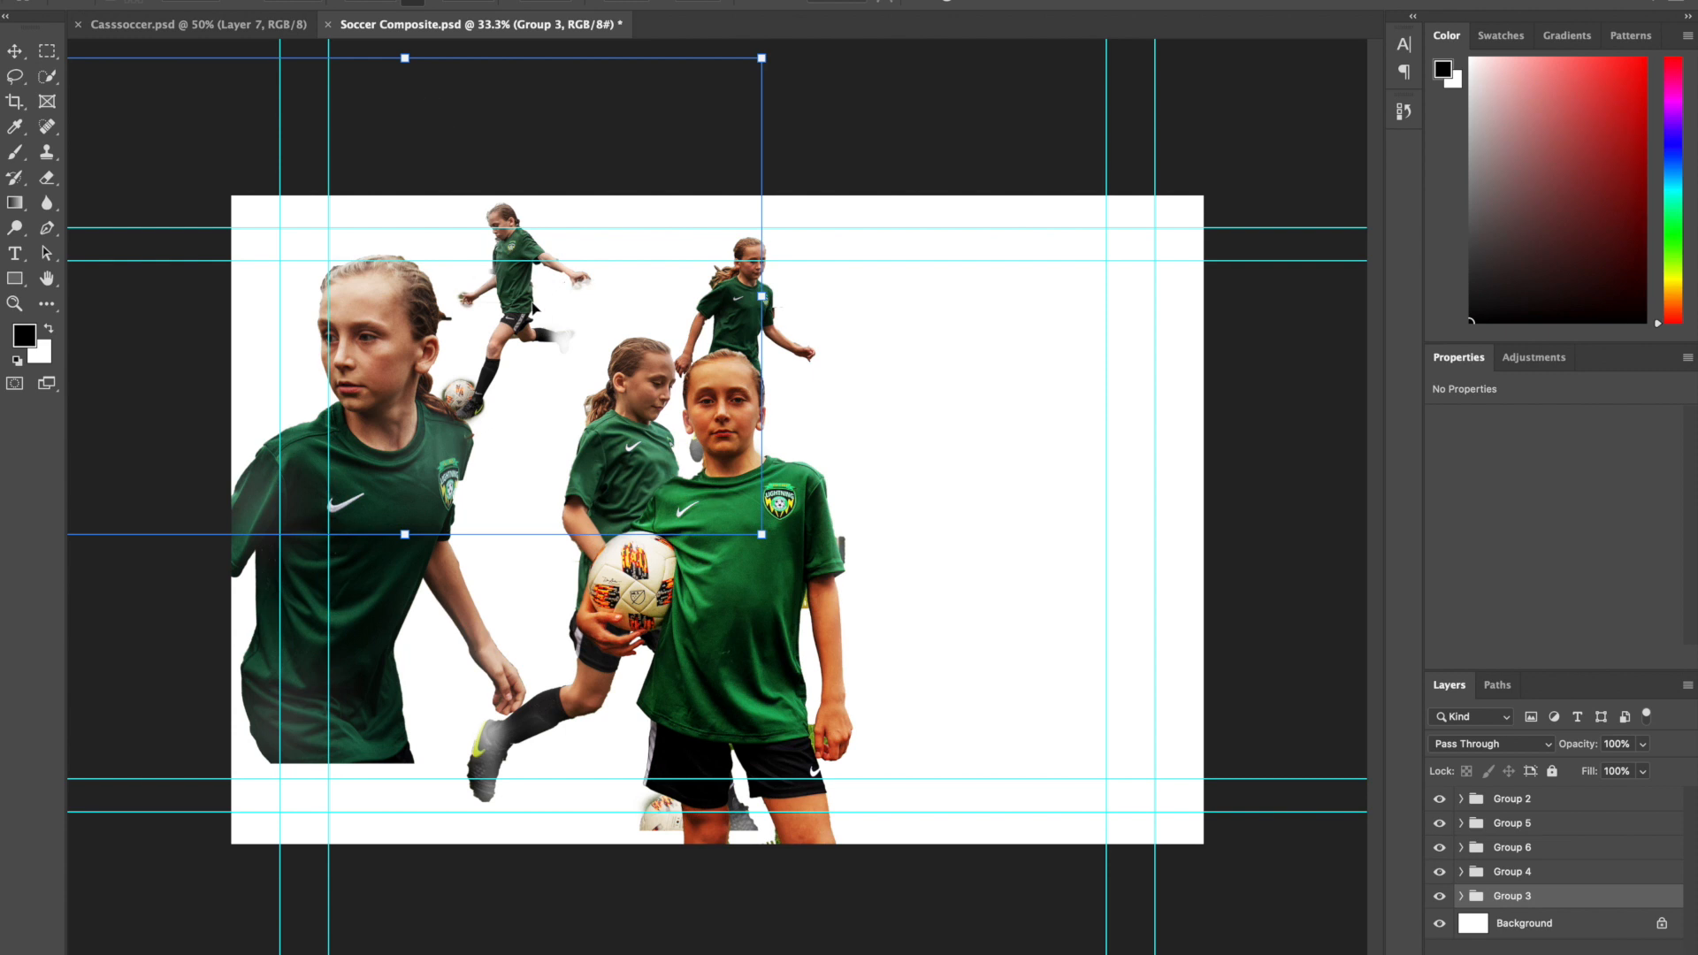
Step: Move the small kicking player and the large close-up player inward and down, and place the running player to the right of the front player
drag(573, 286, 650, 327)
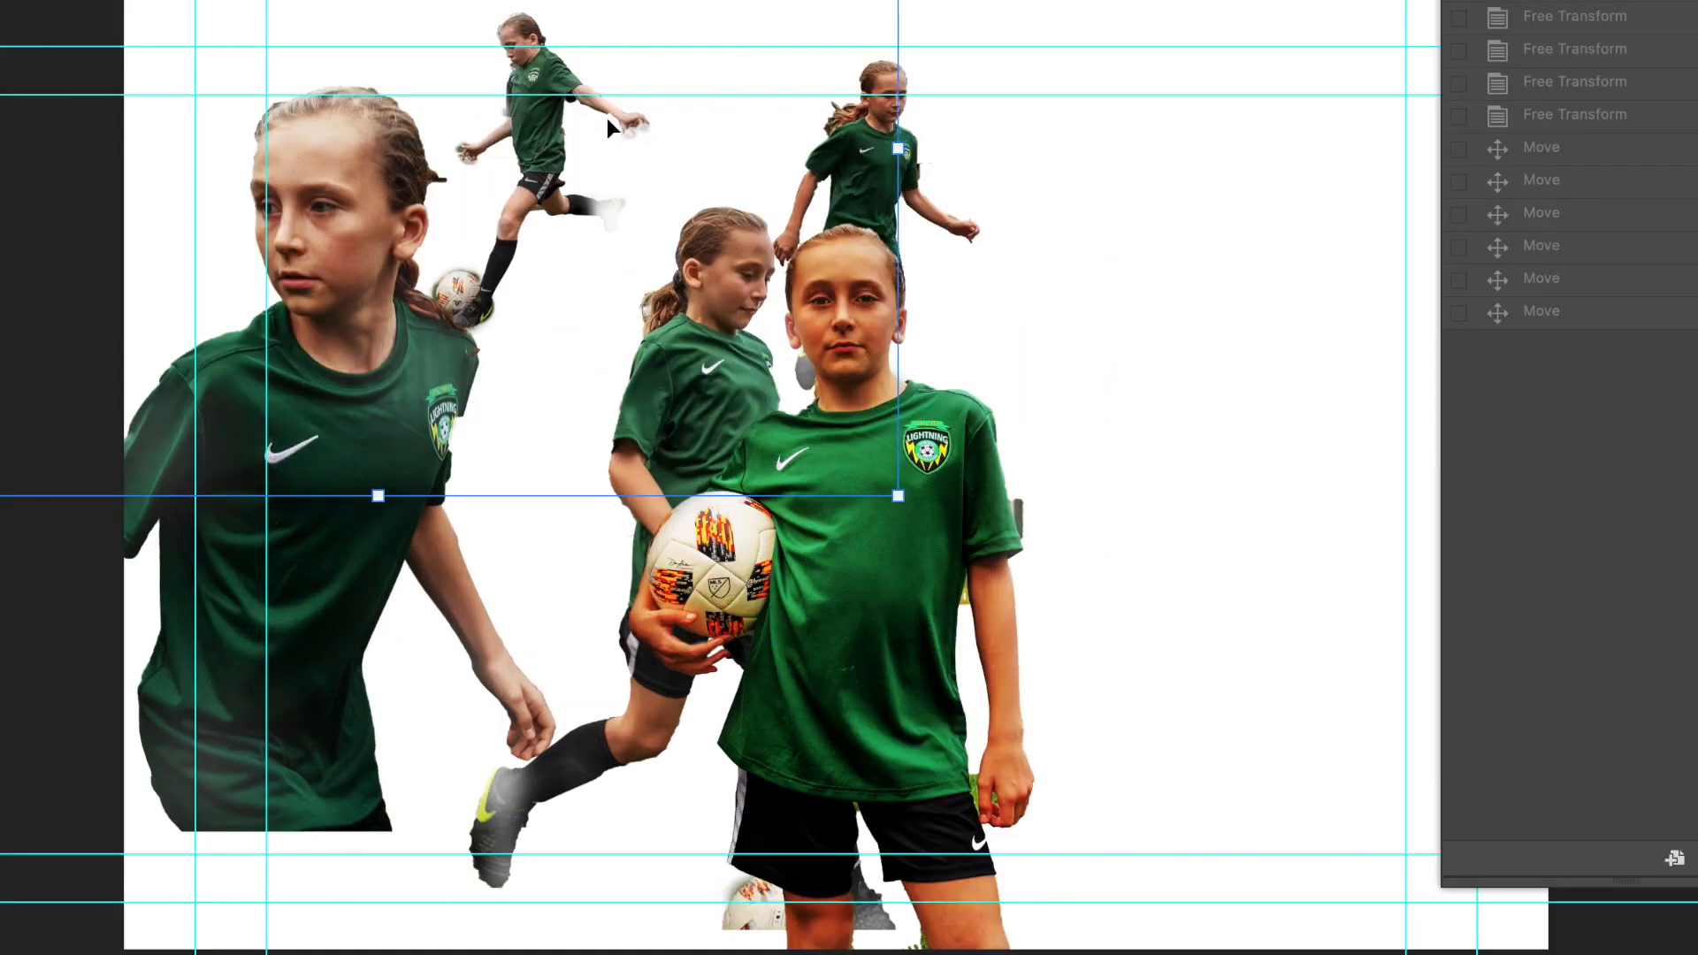
drag(561, 276, 633, 388)
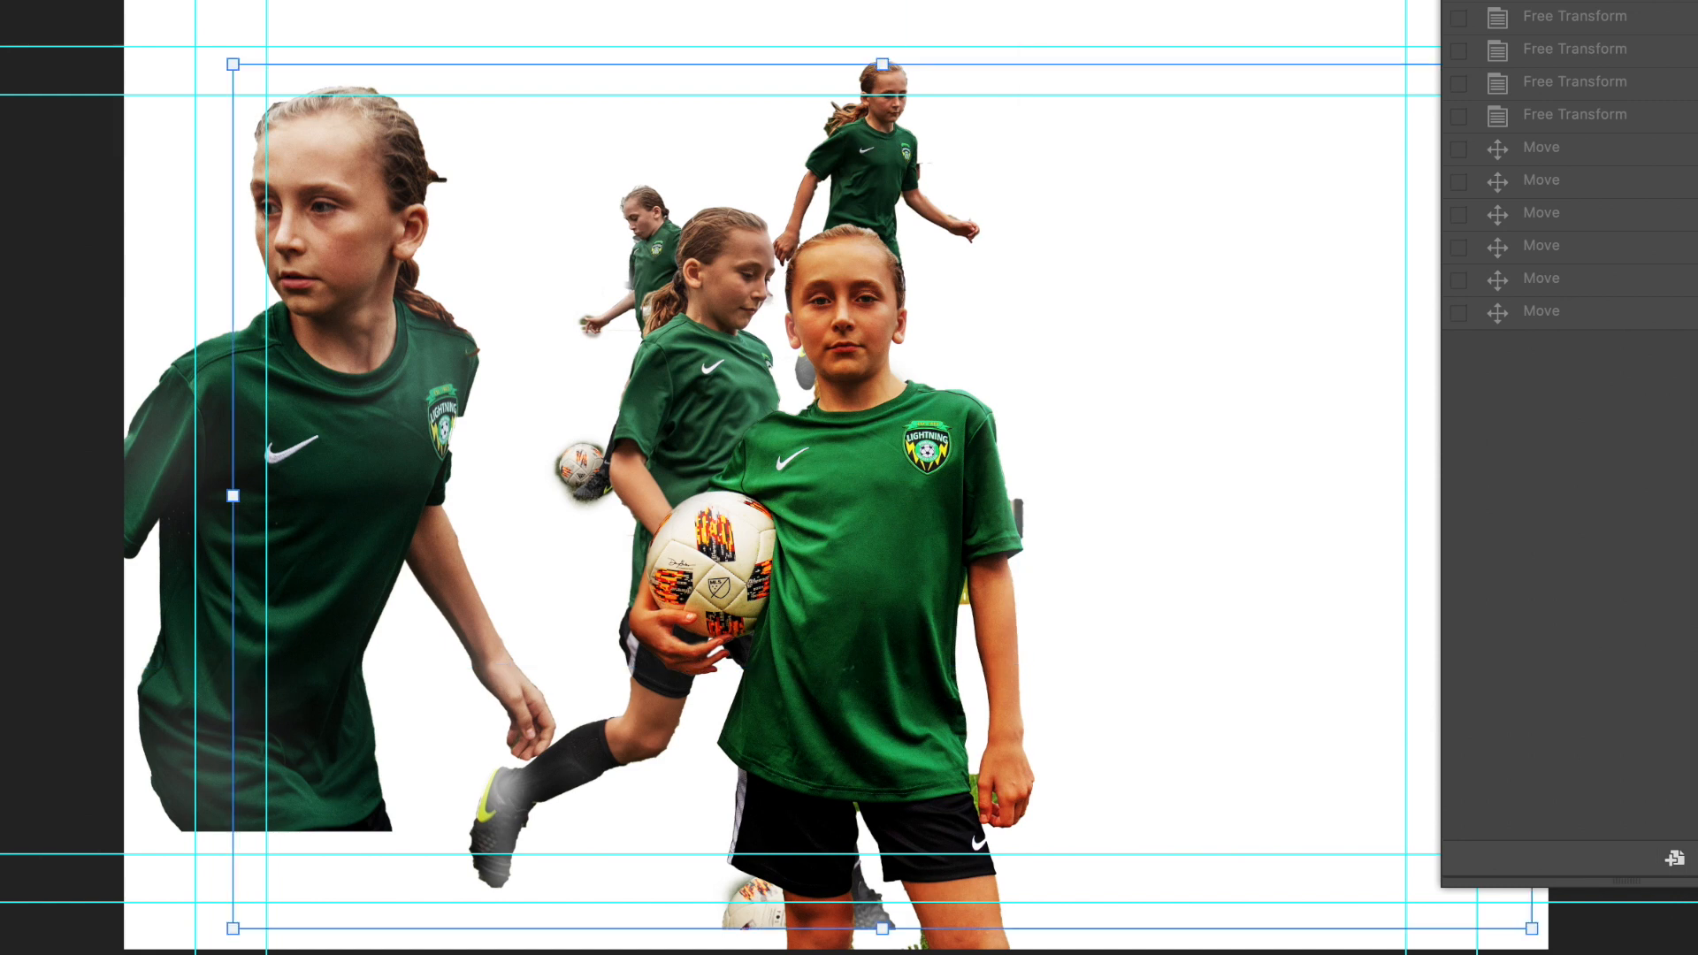
click(672, 398)
drag(329, 361, 519, 481)
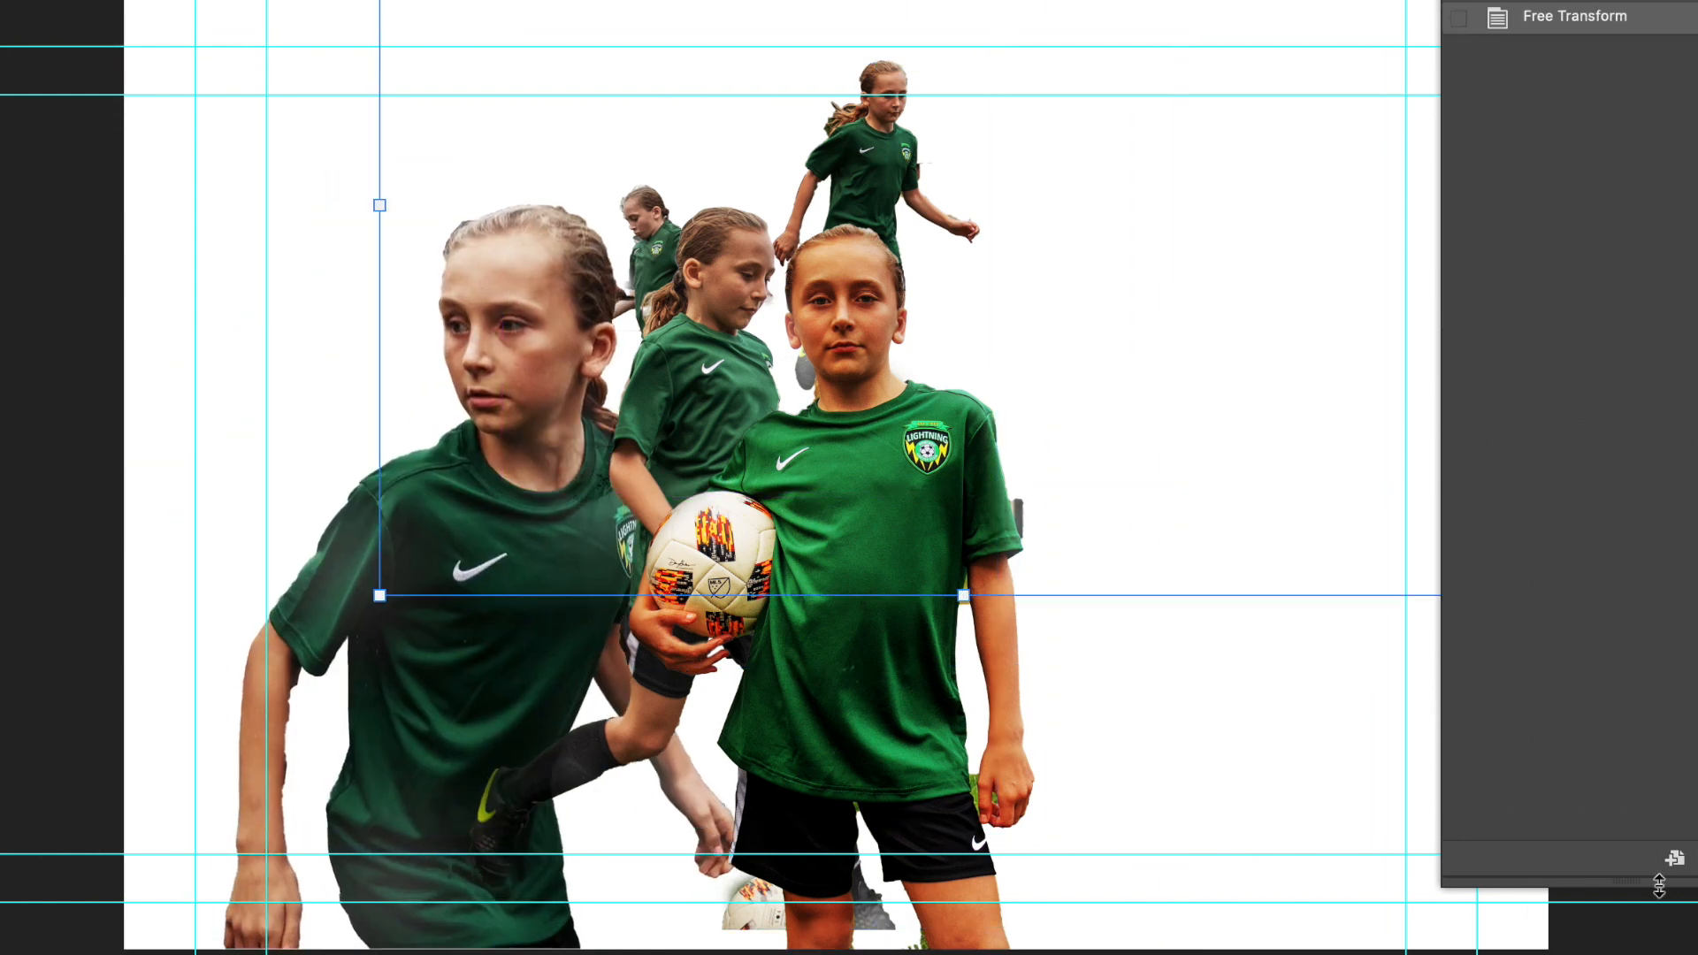
drag(876, 119, 1088, 224)
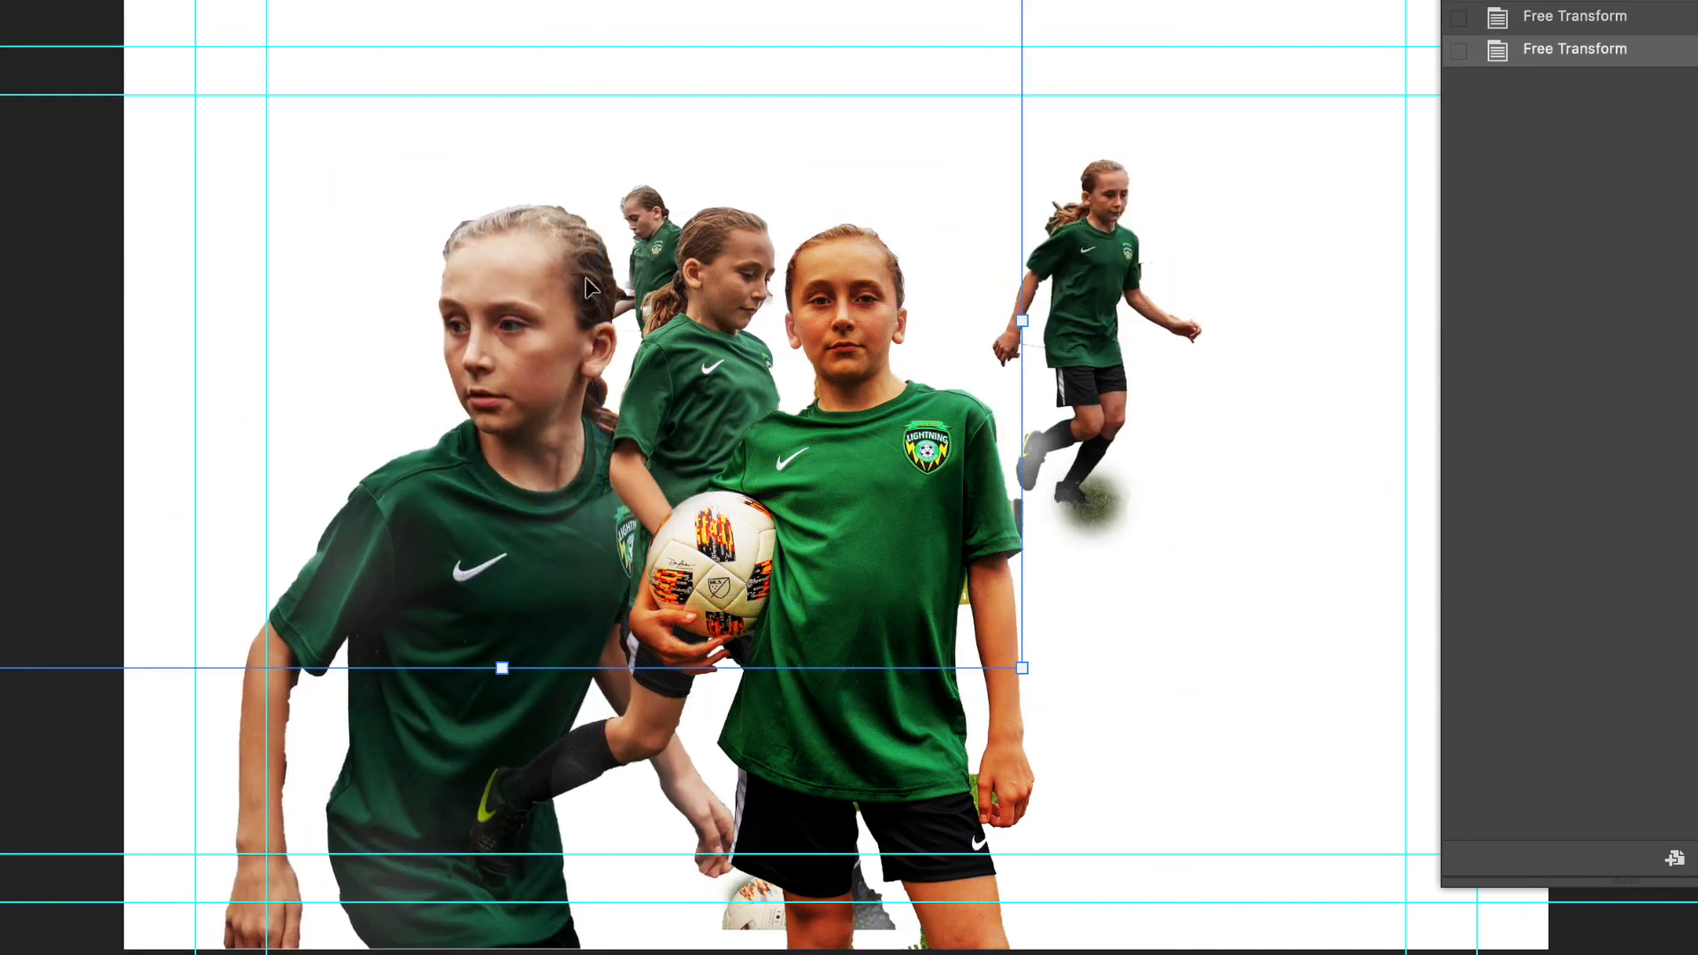
Step: Raise the small kicking player above the close-up player's shoulder, and spread the dribbling and running players across the canvas's right half
drag(690, 316, 973, 409)
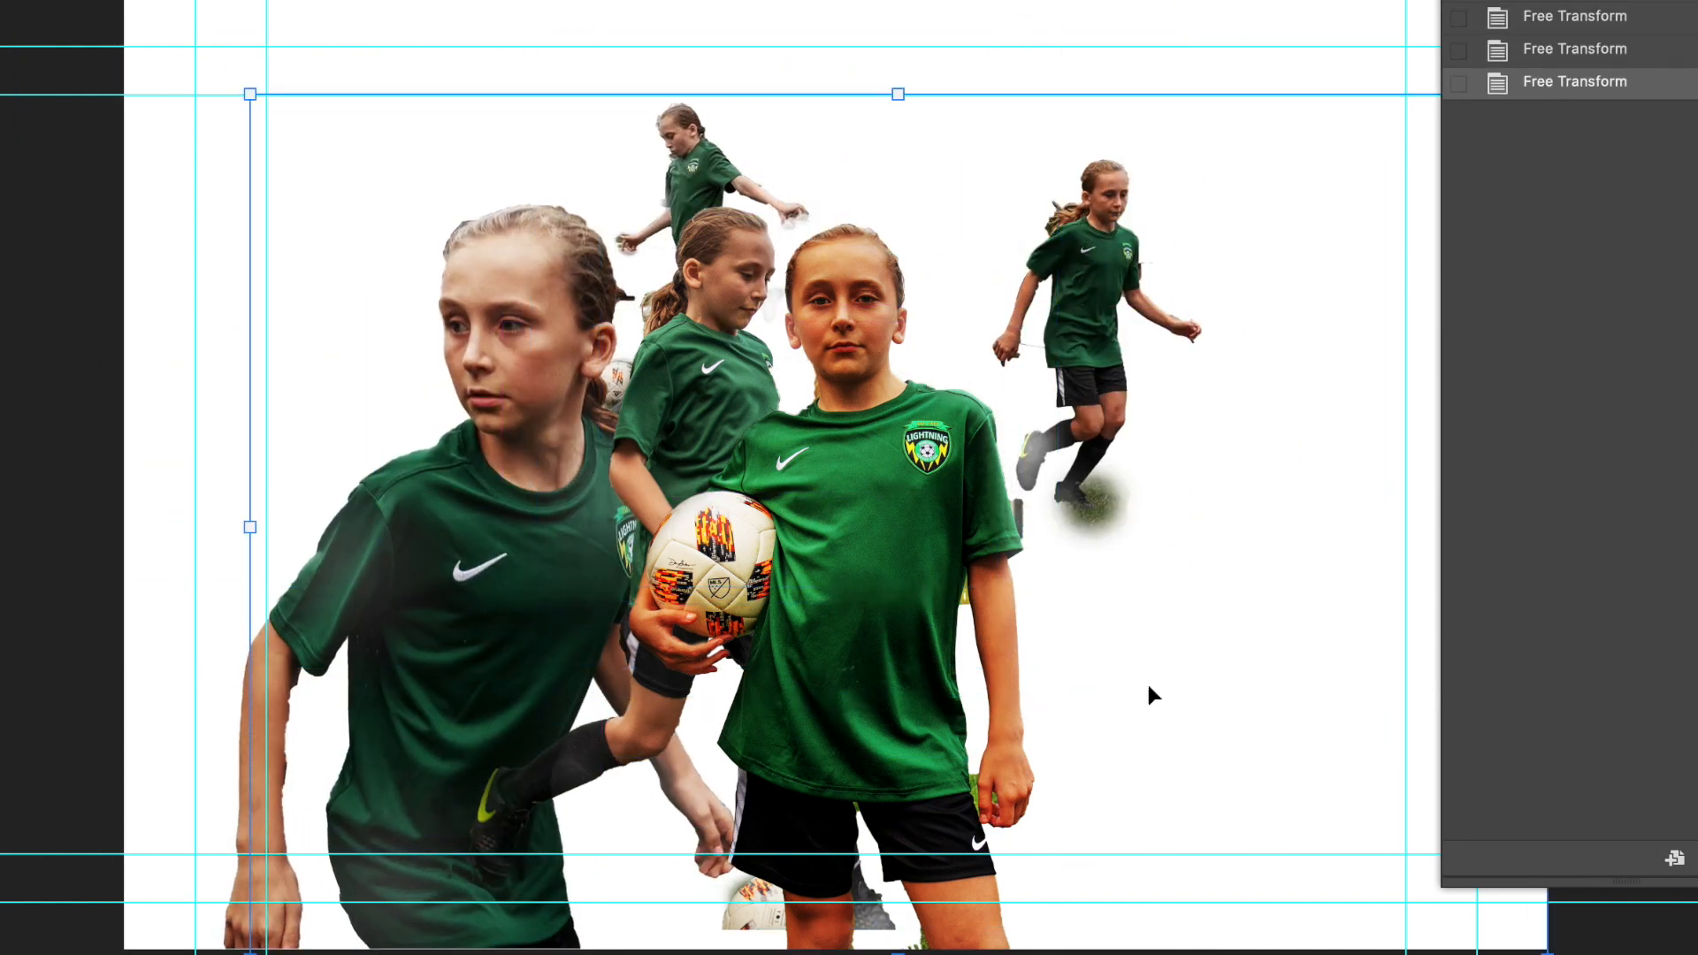
drag(928, 460, 1180, 344)
drag(1100, 294, 1043, 289)
Step: Undo the trial layer reorder, shift the close-up player left clear of the held ball, and nudge the small kicking player down and left
key(super+bracketright)
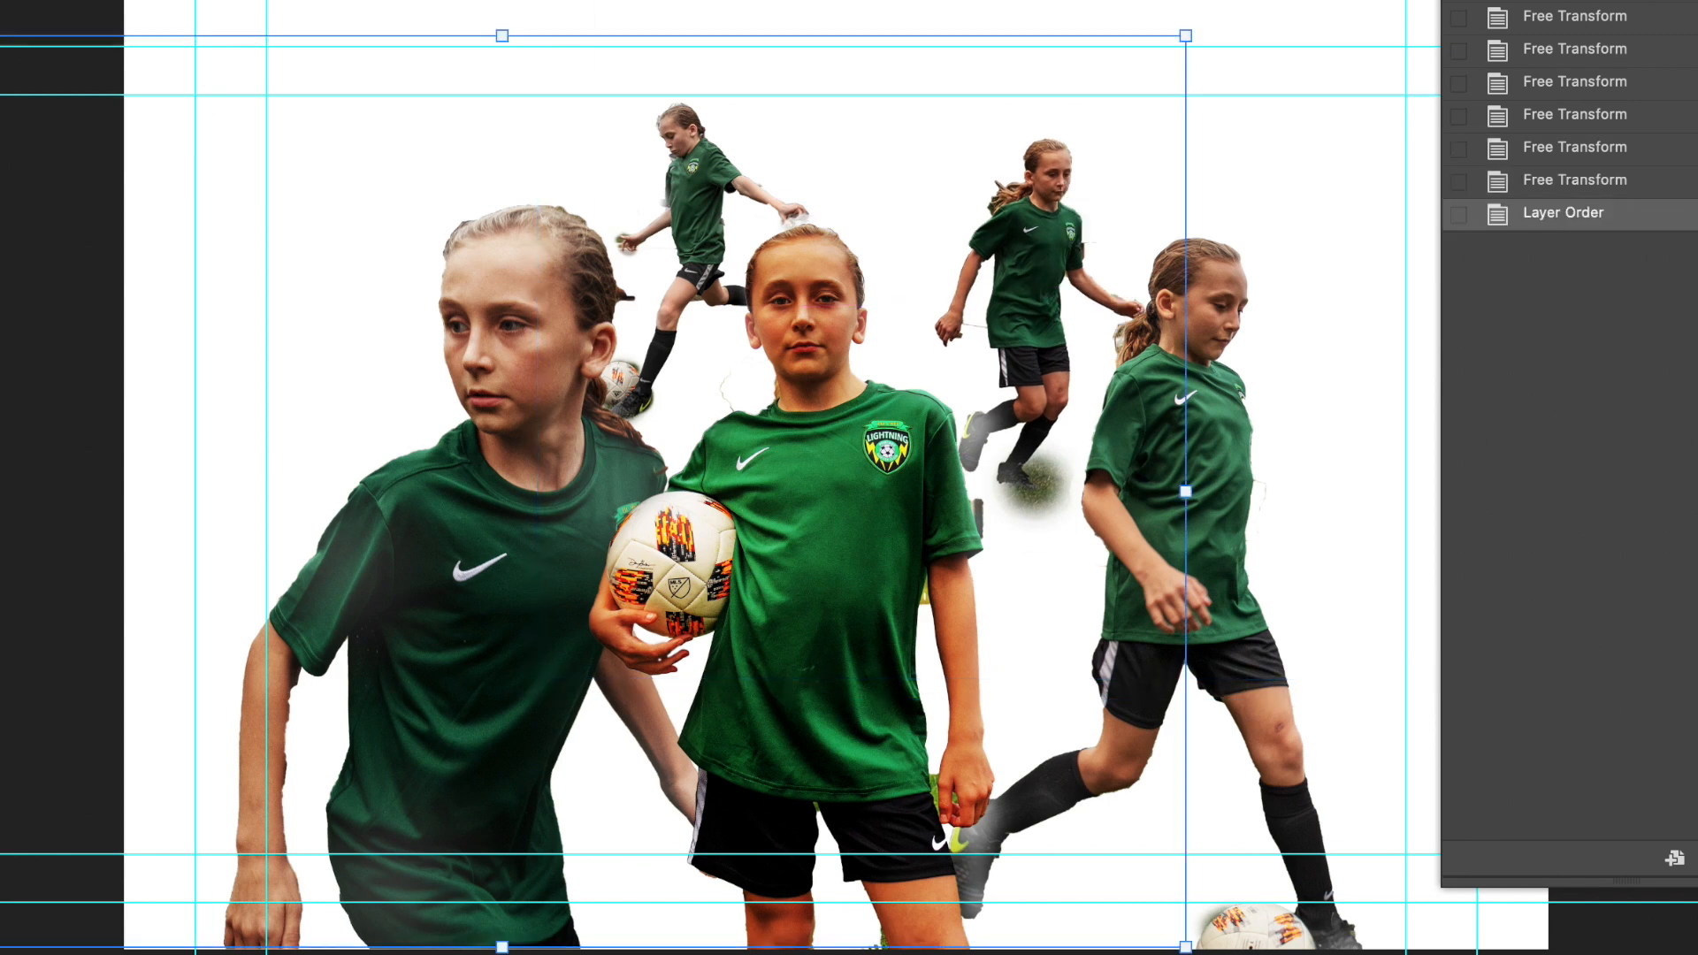
key(super+z)
drag(581, 591, 541, 582)
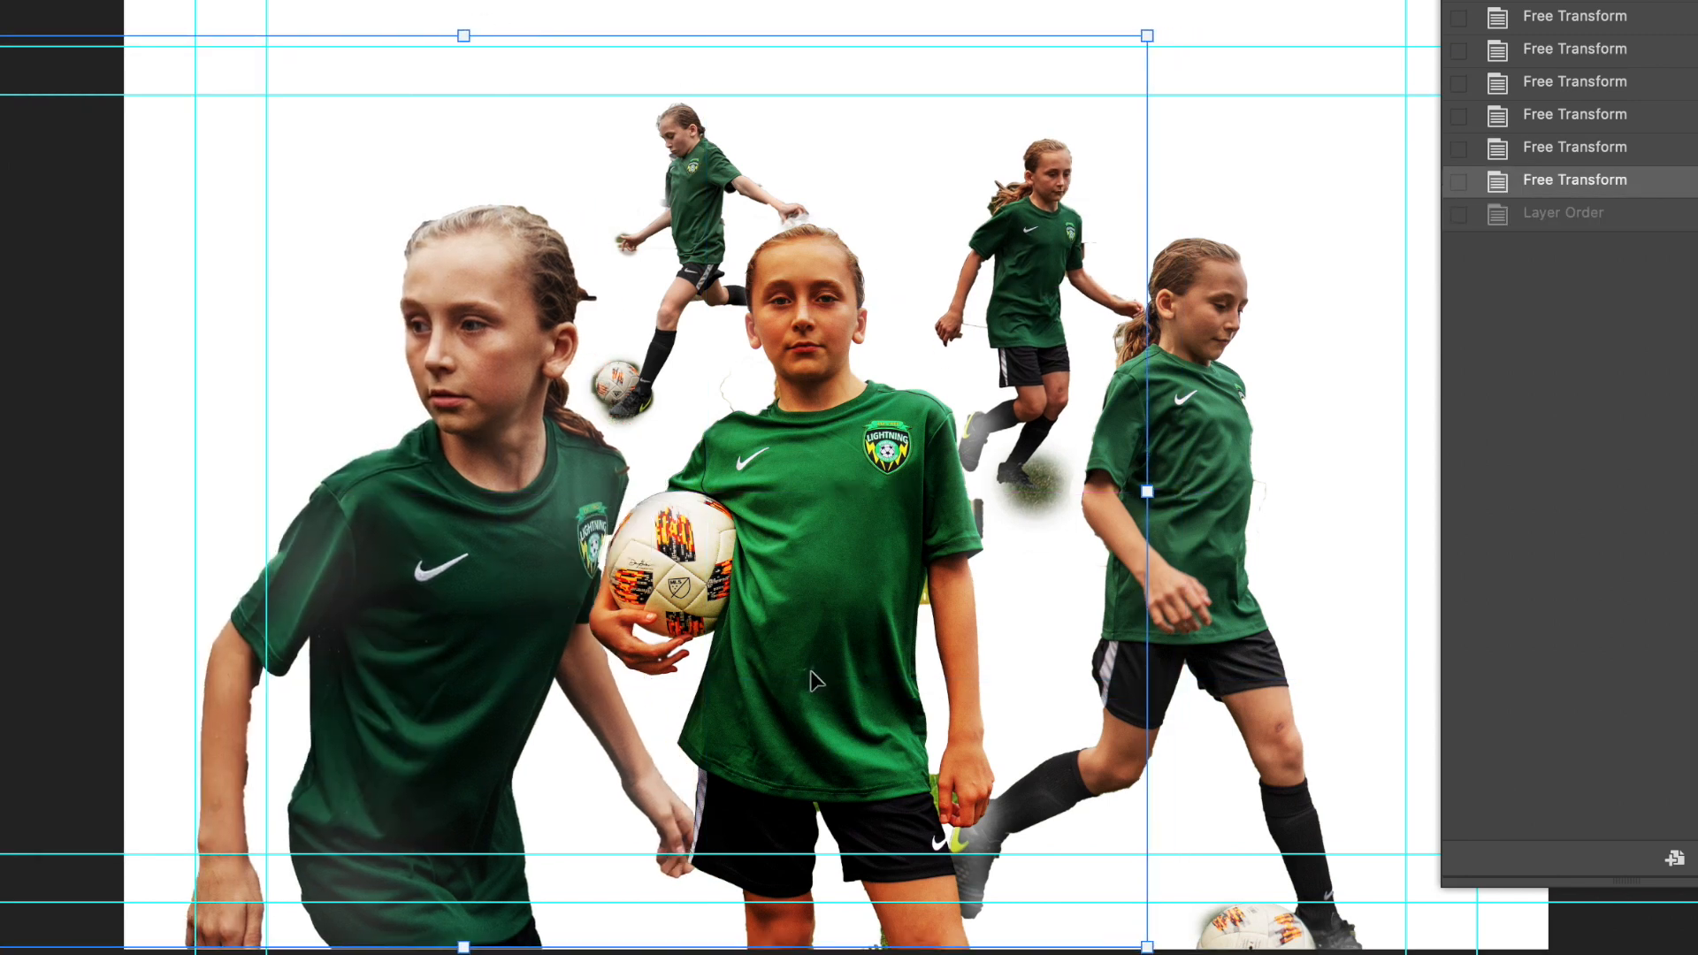
key(alt+bracketleft)
drag(696, 183, 682, 195)
key(Tab)
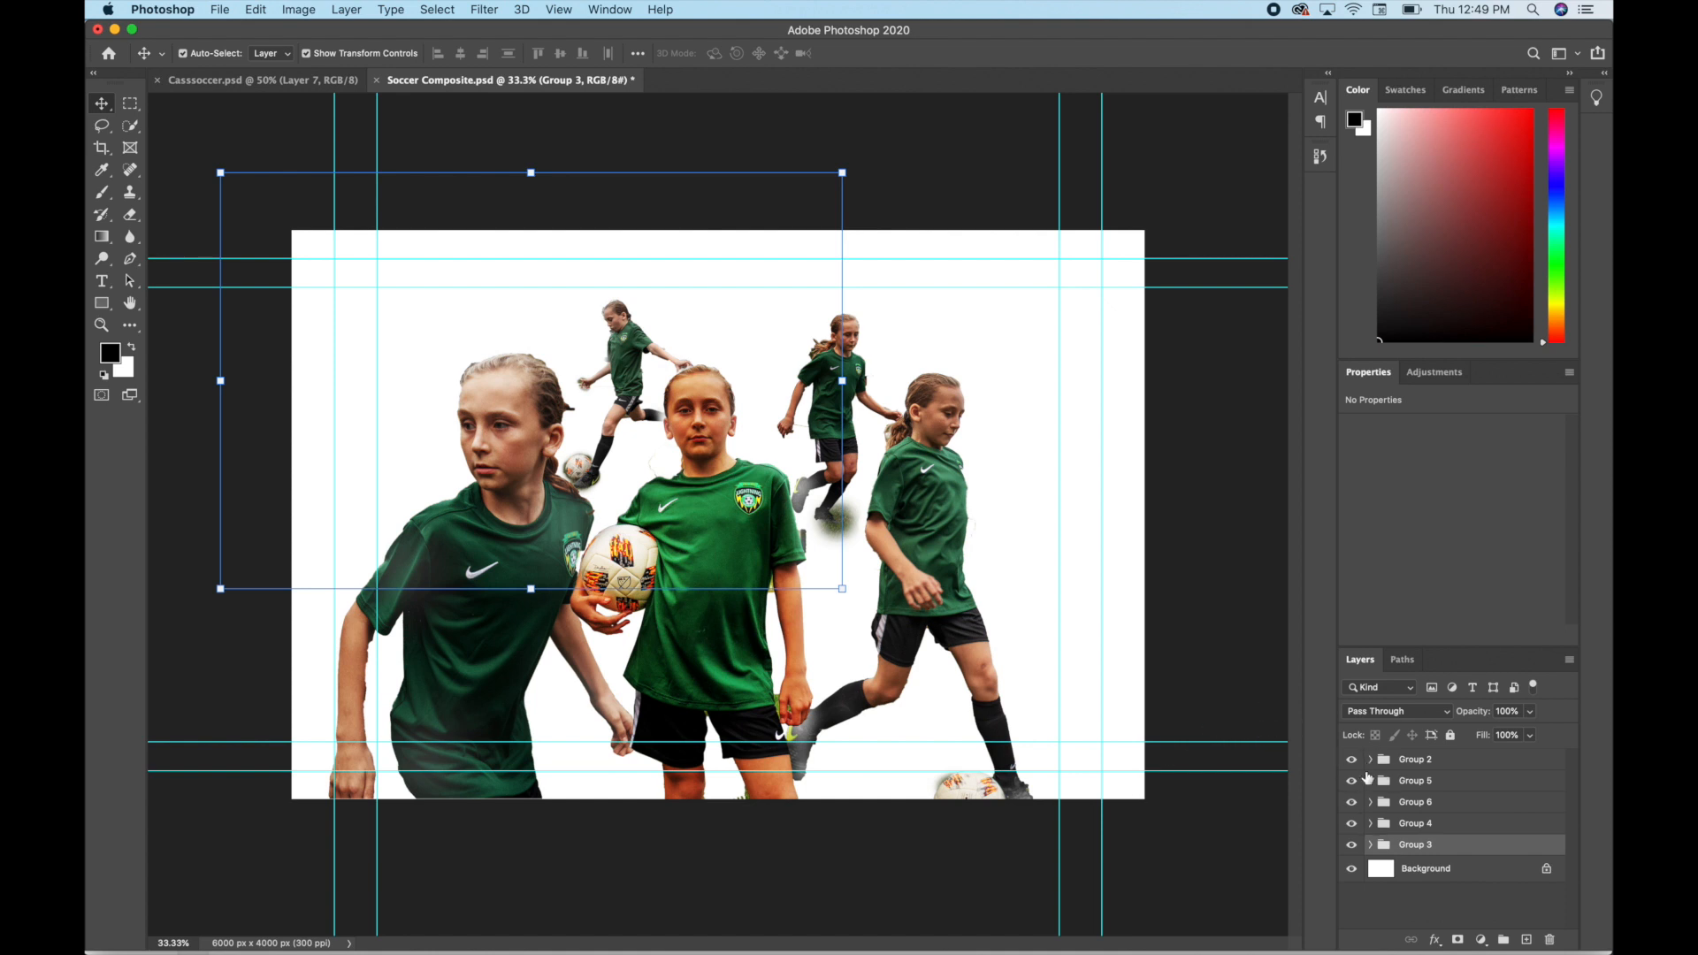
Step: Expand Group 6 and open Layer 6's mask in the Select and Mask workspace
click(1386, 780)
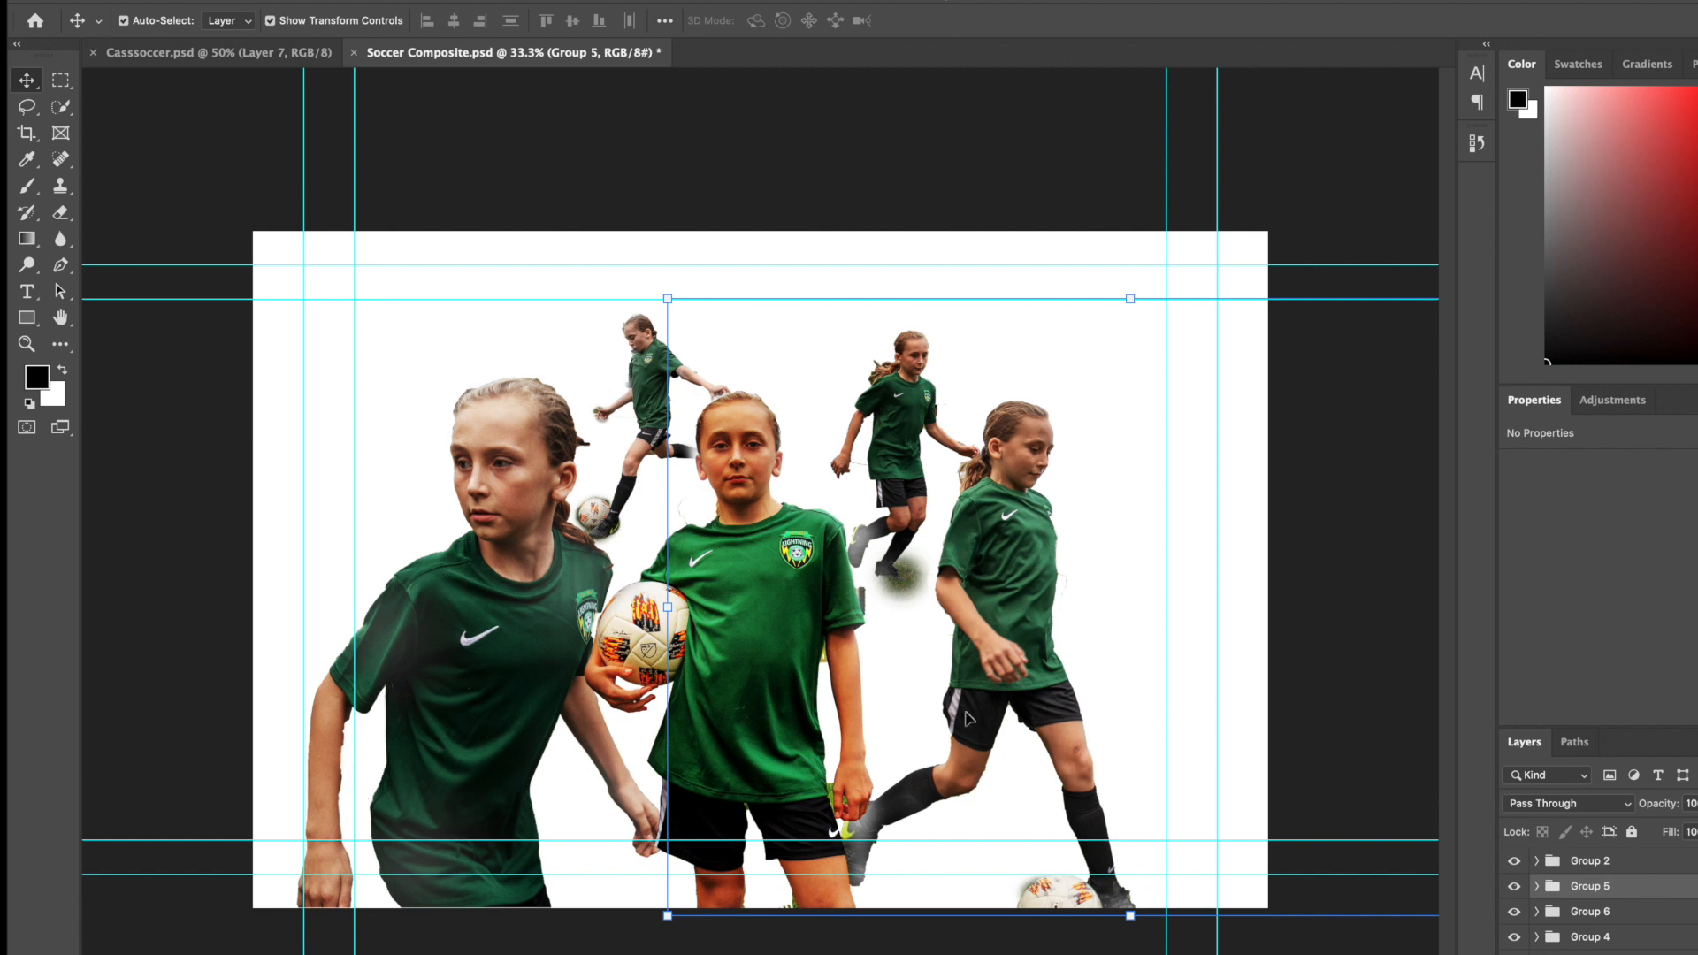
click(1590, 953)
click(1589, 911)
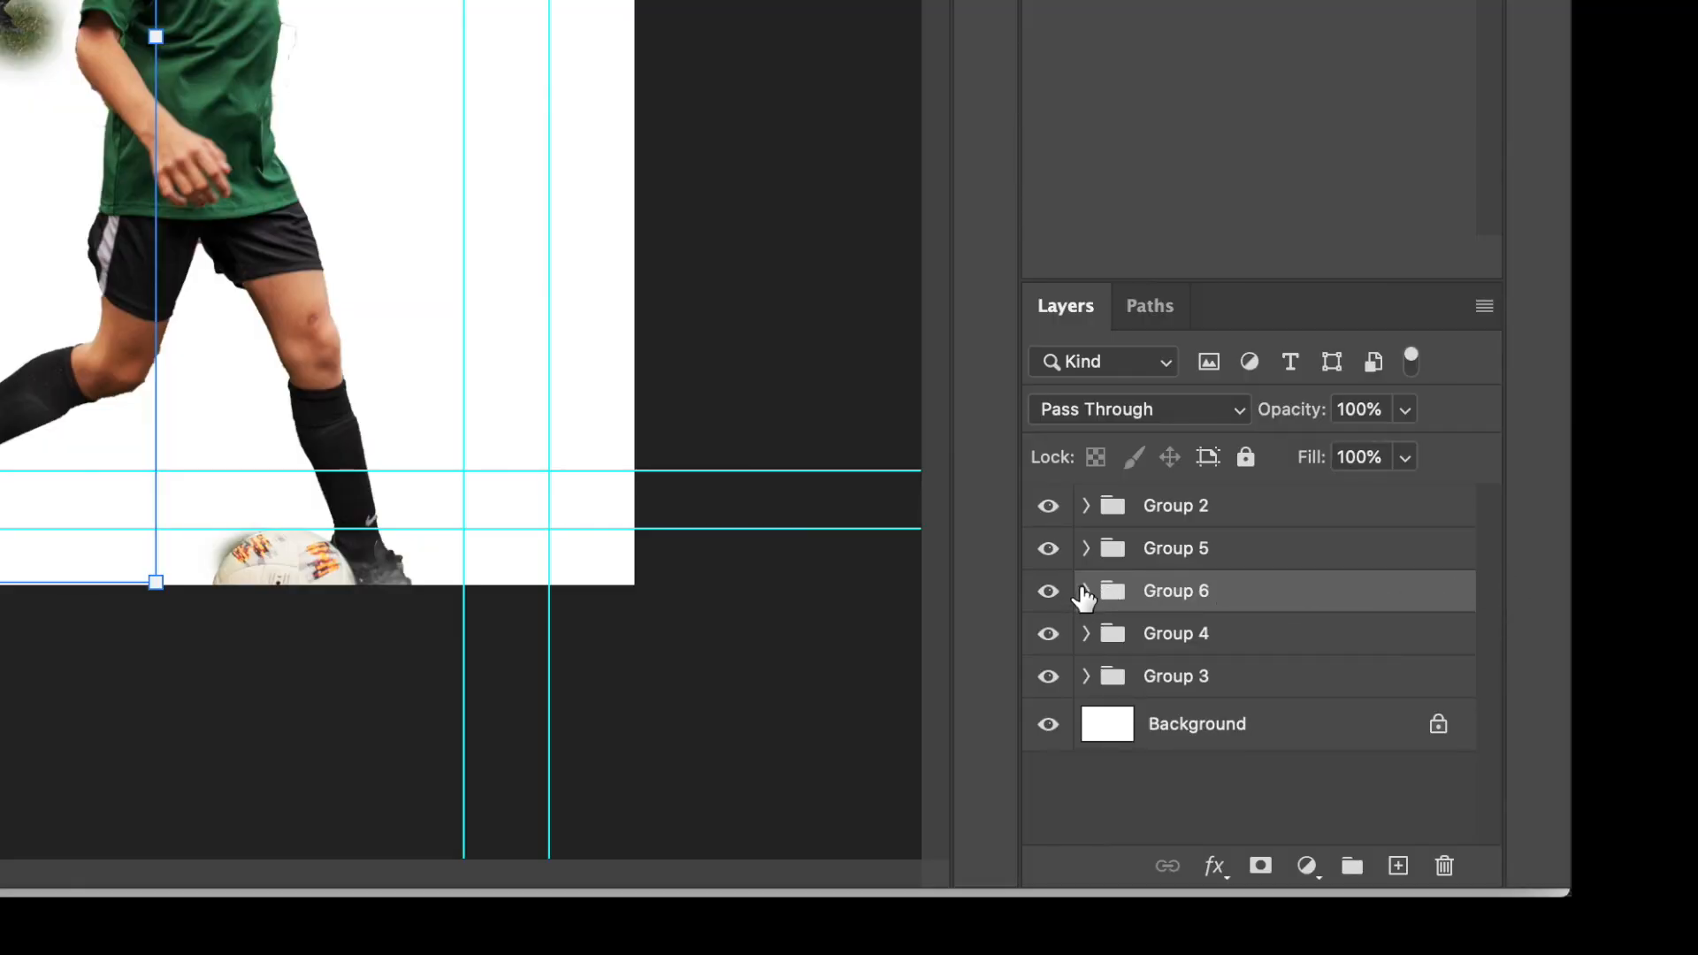
click(1084, 590)
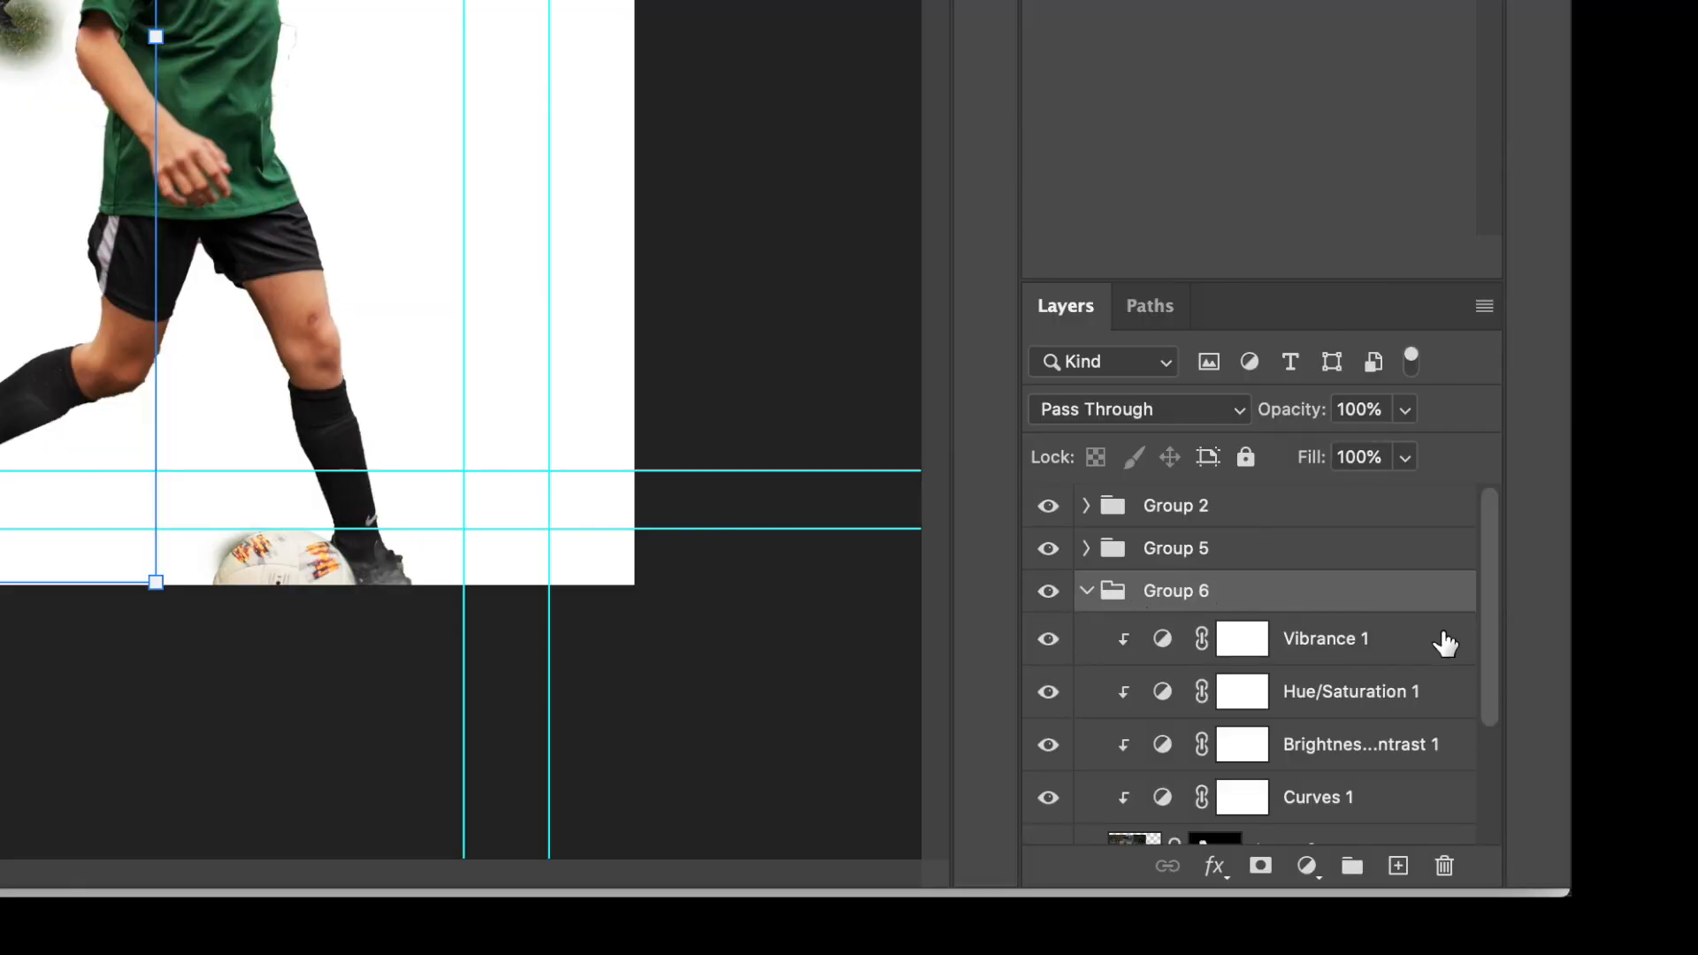
drag(1495, 581, 1489, 665)
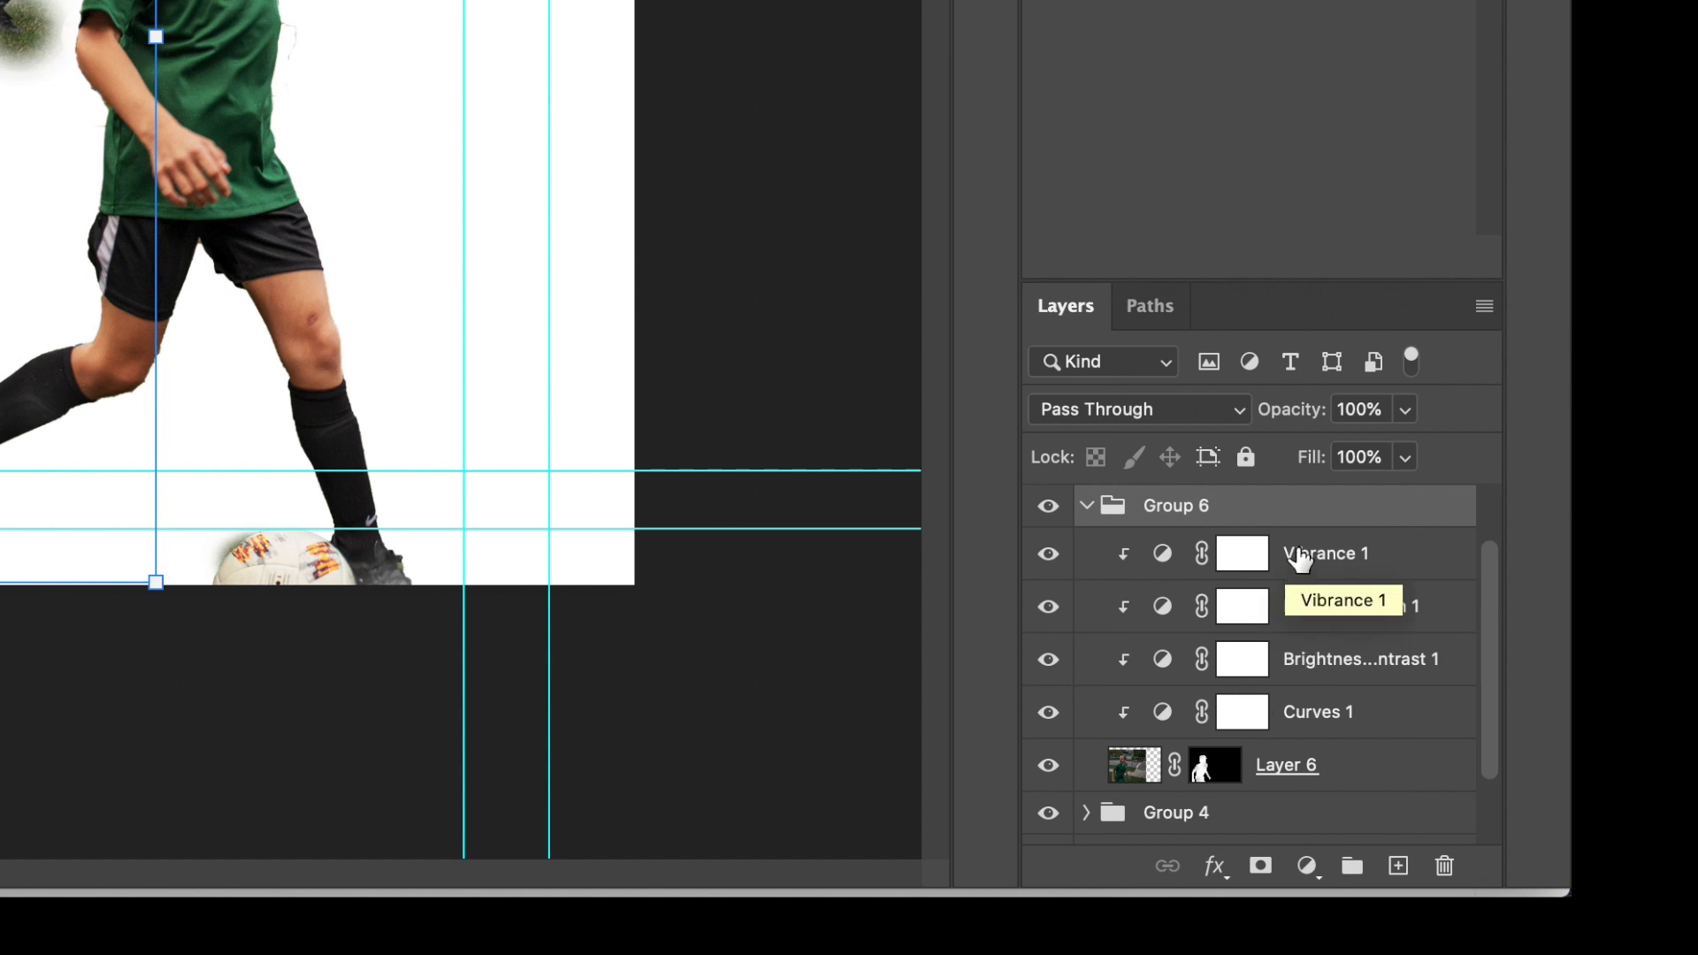
double_click(1218, 774)
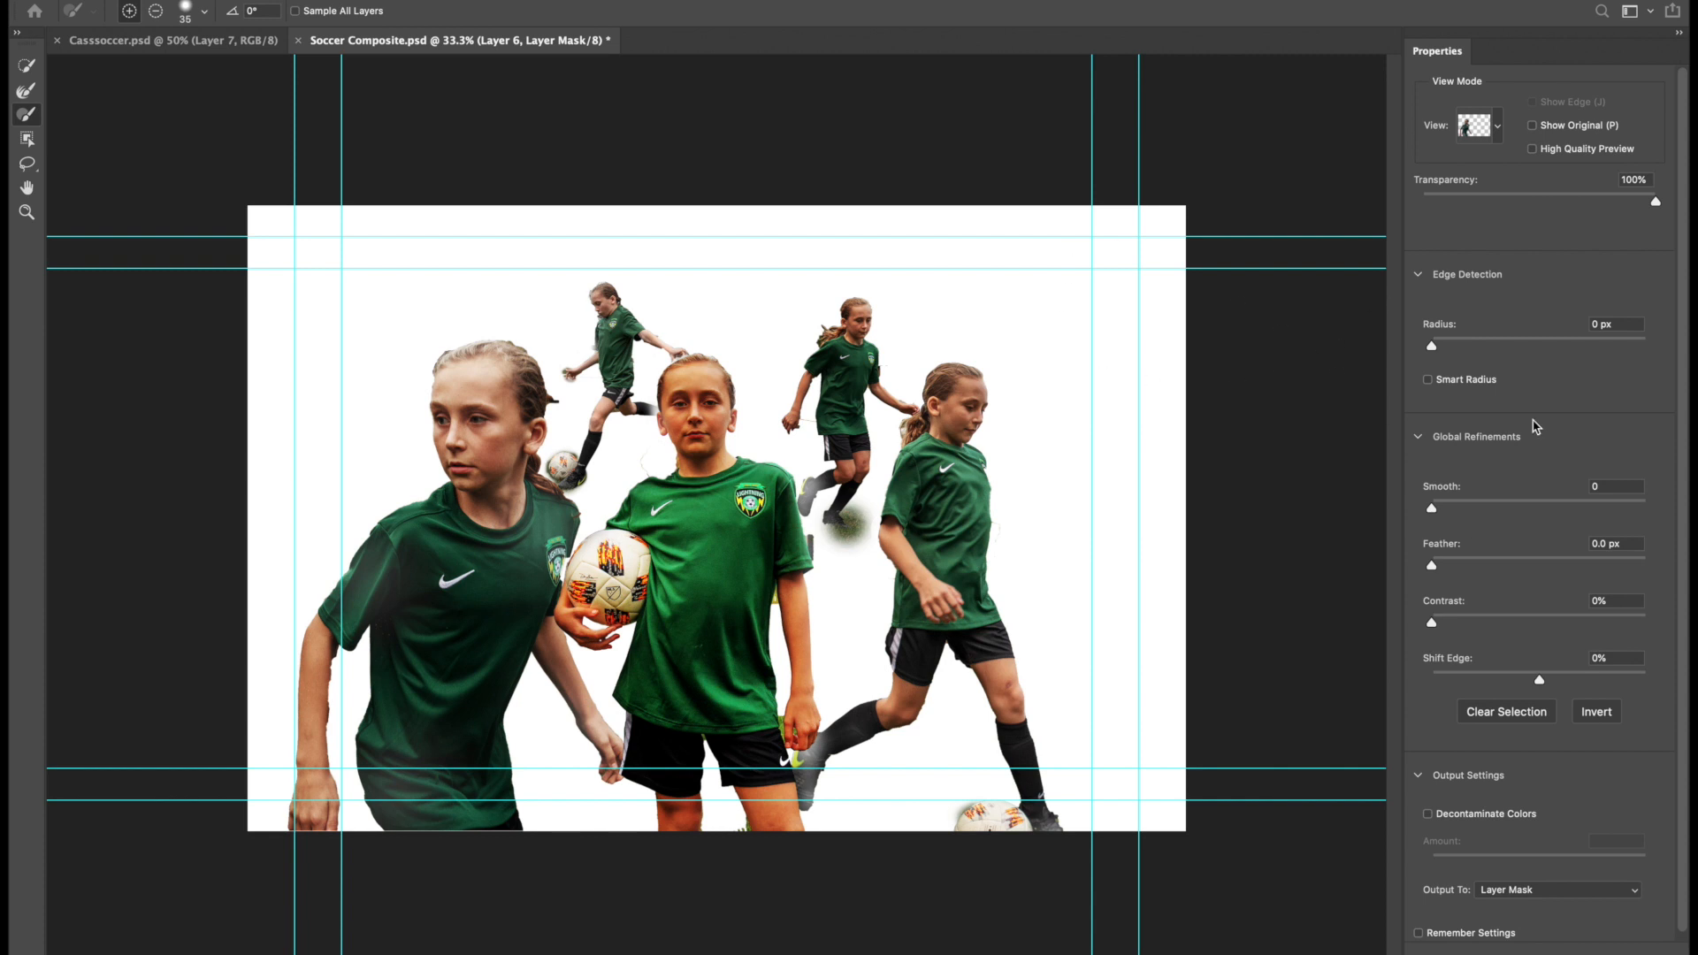
Step: Lower the view transparency to 0% to examine Layer 6's unmasked photo, and return it to 100%
click(1656, 201)
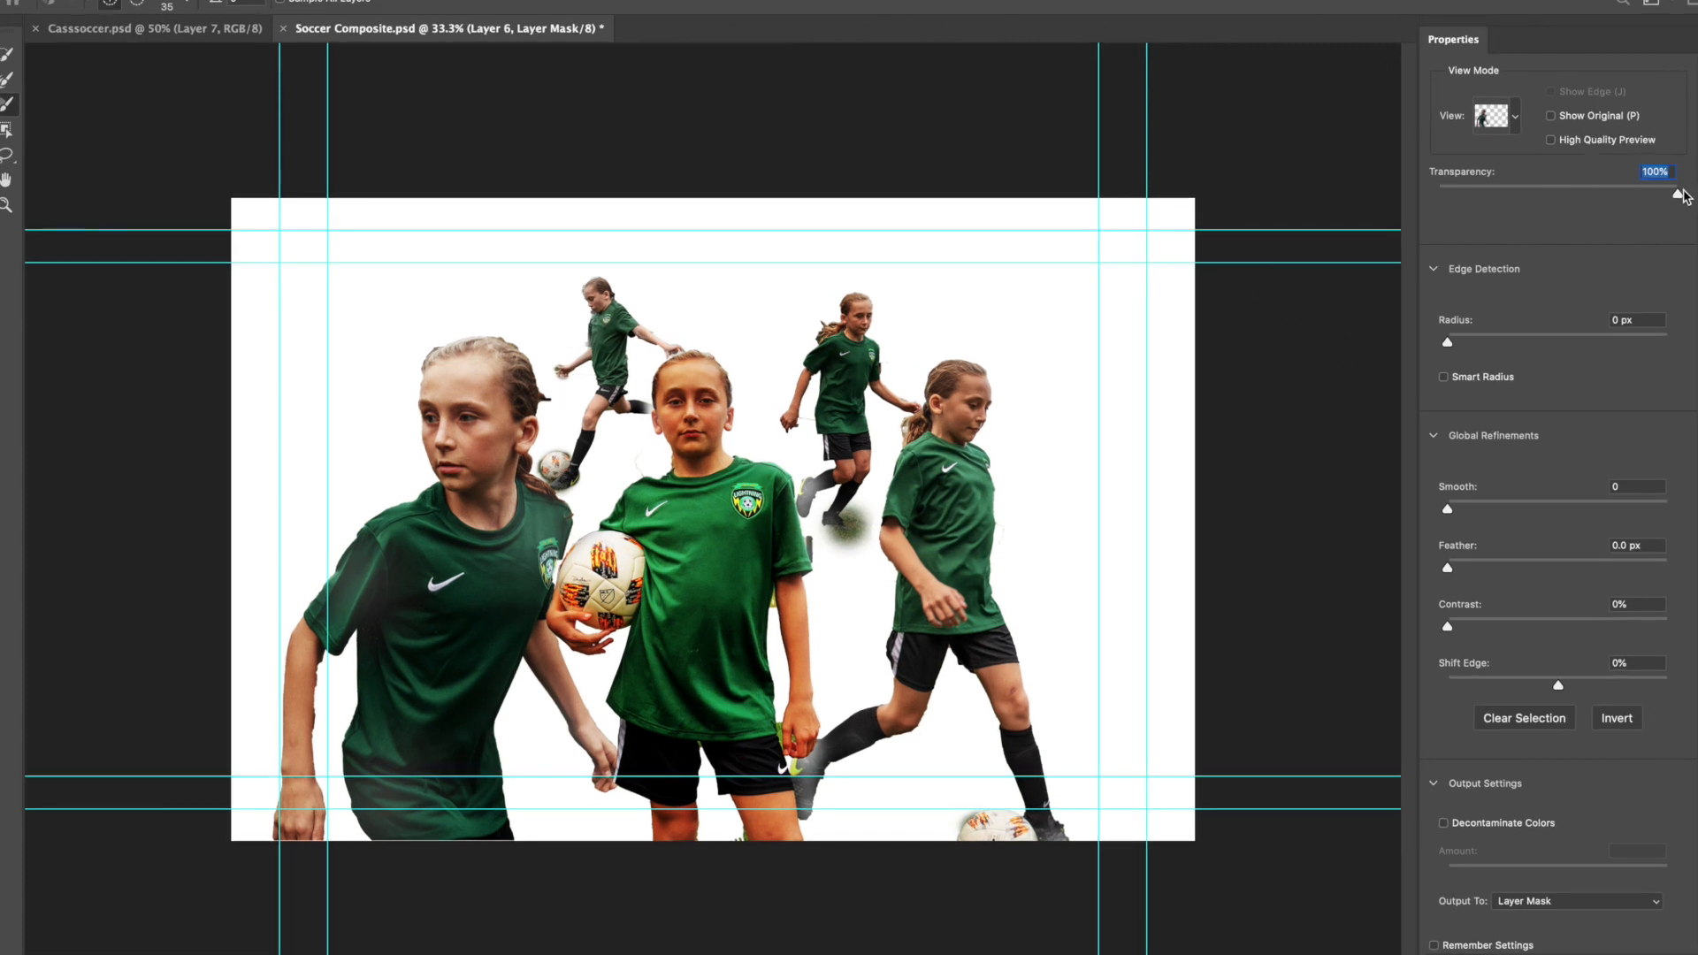
drag(1672, 194, 1426, 197)
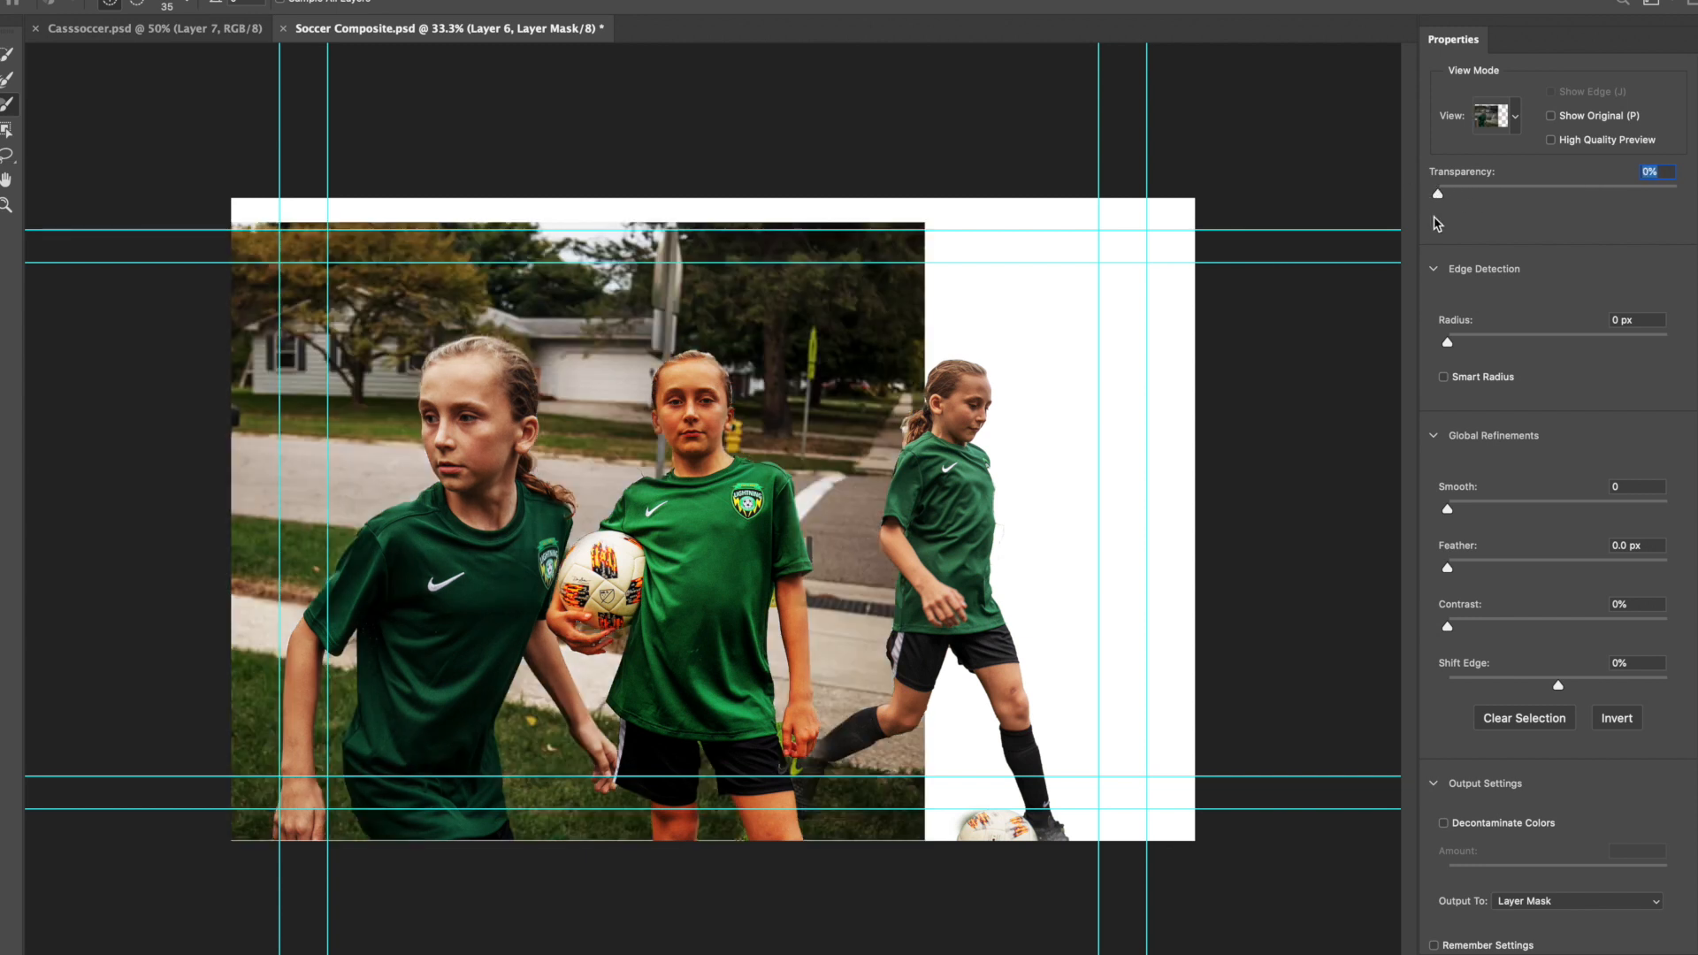
mouse_move(1438, 194)
mouse_down()
mouse_move(1693, 208)
mouse_move(1429, 209)
mouse_up()
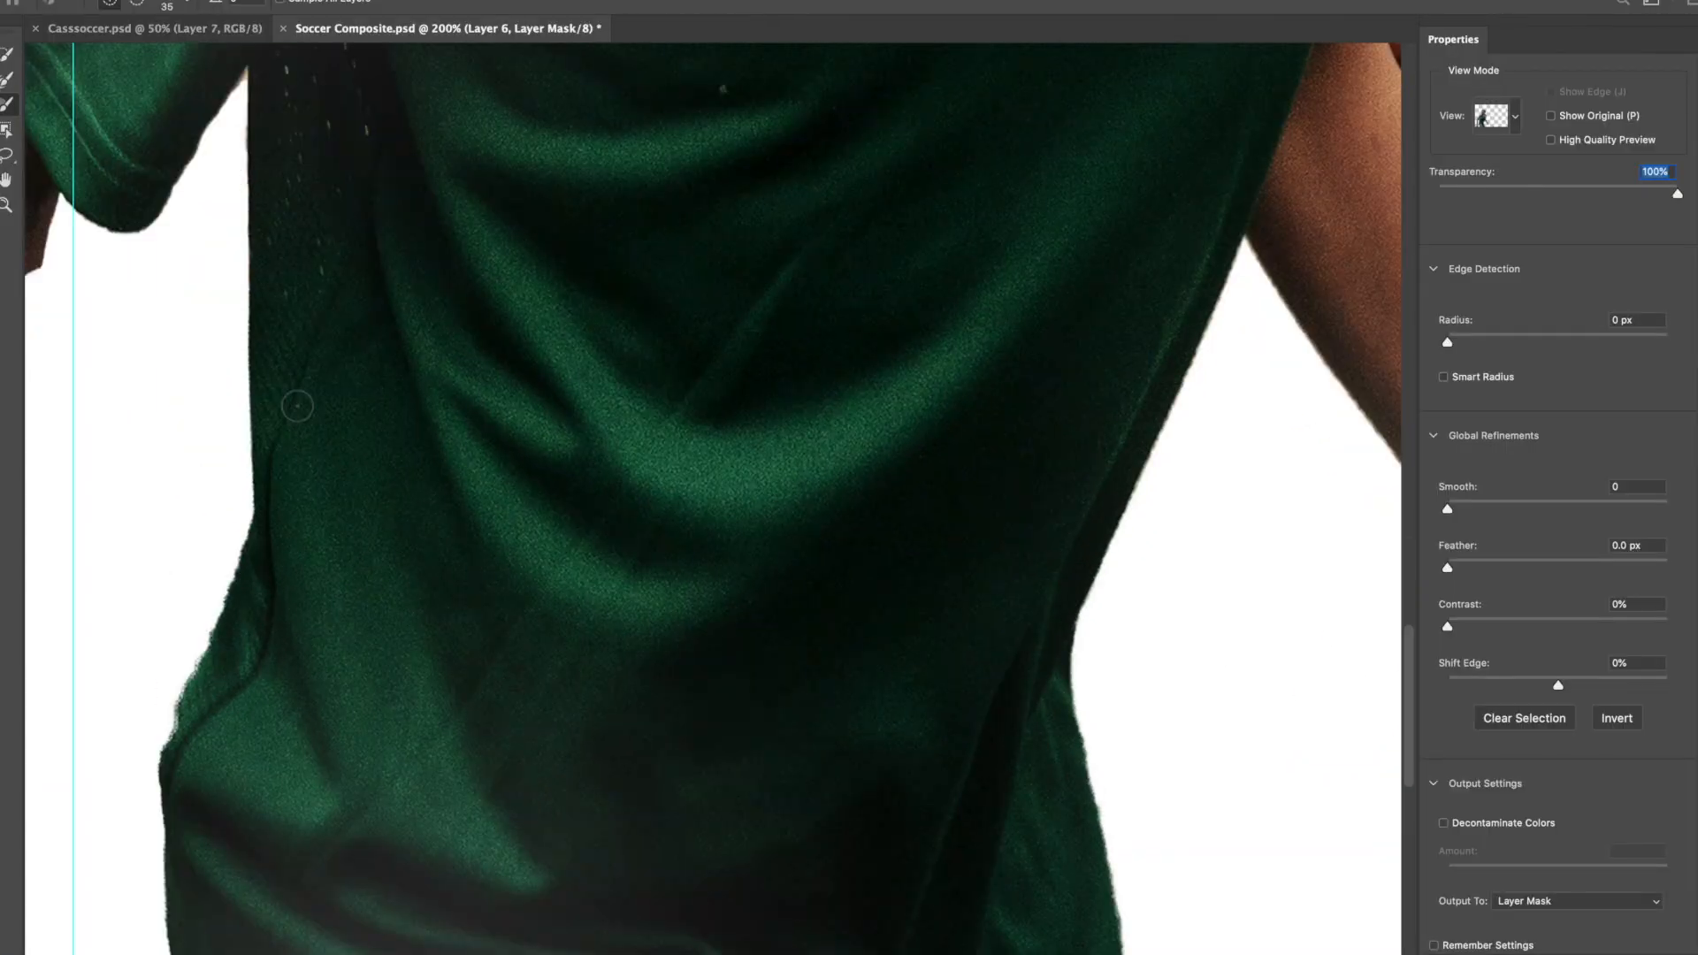
Step: Try smoothing the rough mask edges along the close-up player's arm and shirt with Smooth set to 86
scroll(297, 406, left, 5)
scroll(298, 406, down, 2)
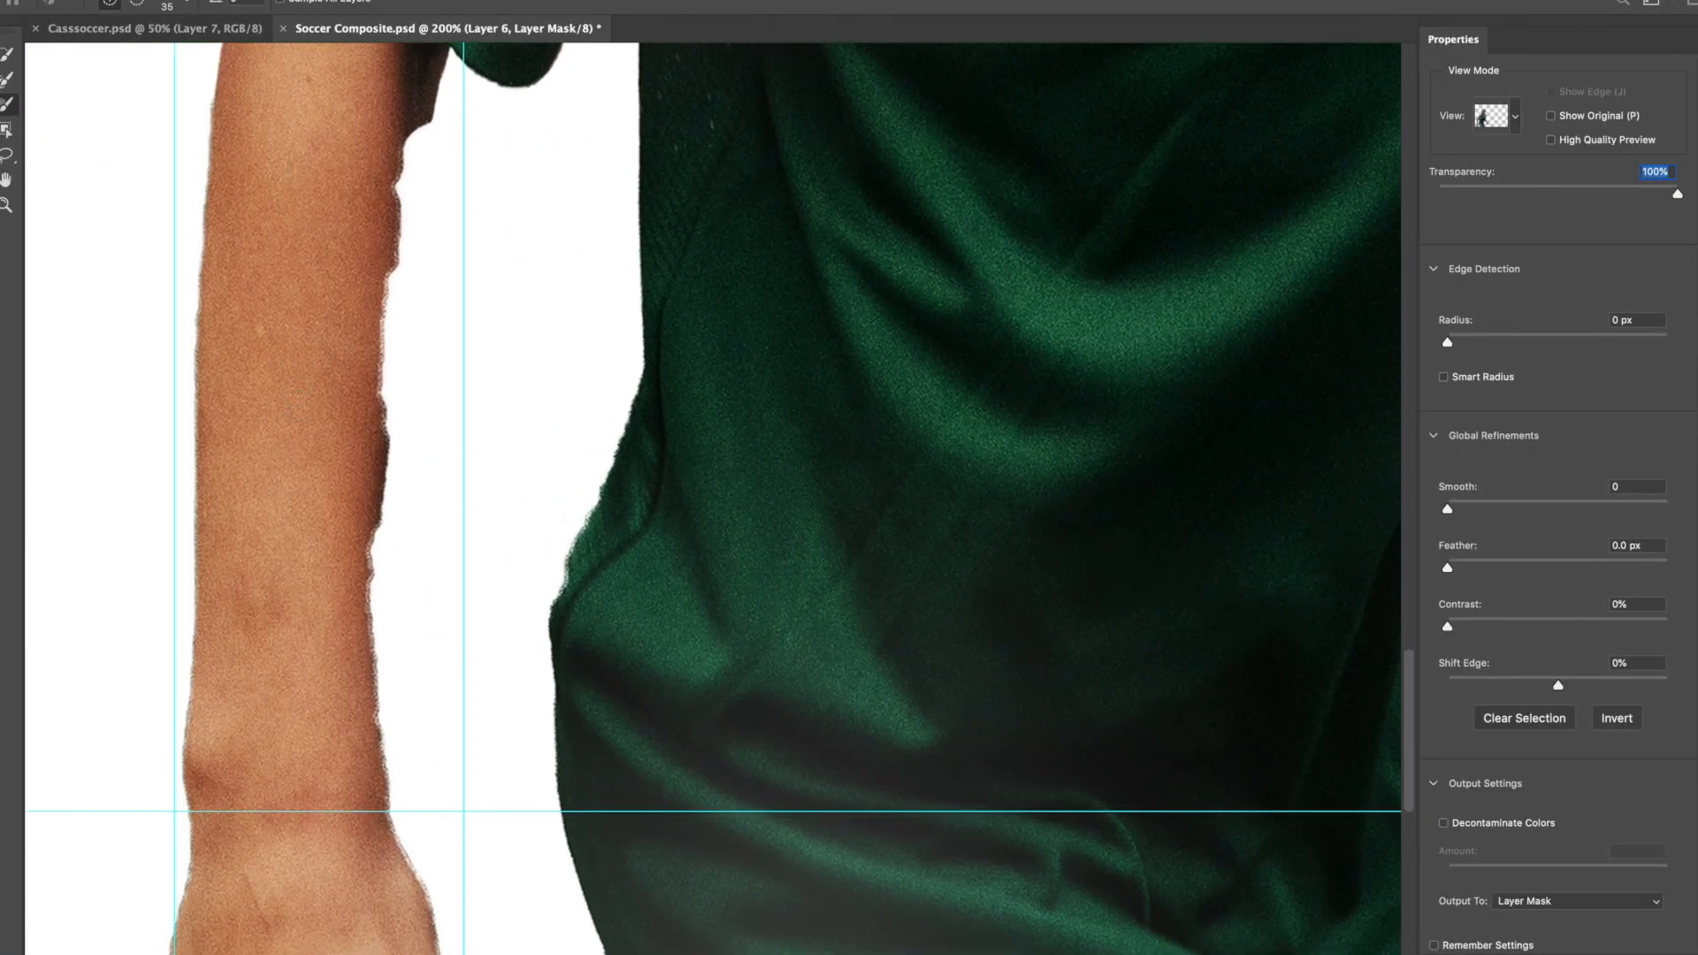
scroll(297, 406, up, 4)
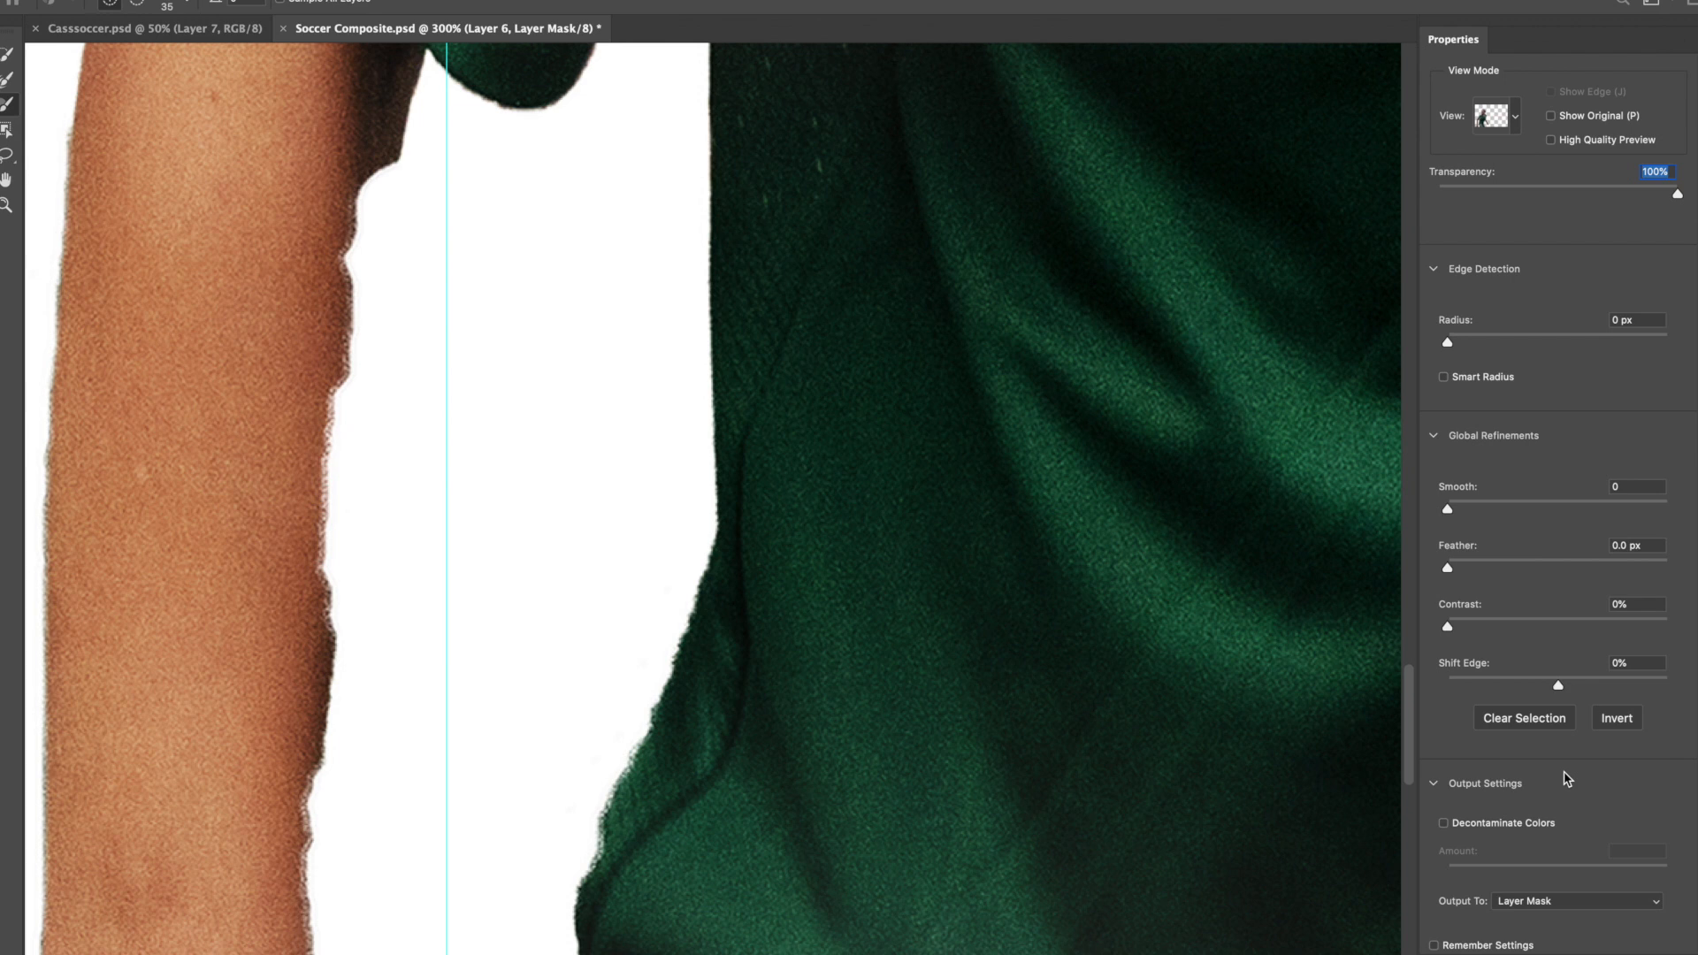
drag(1431, 514, 1559, 536)
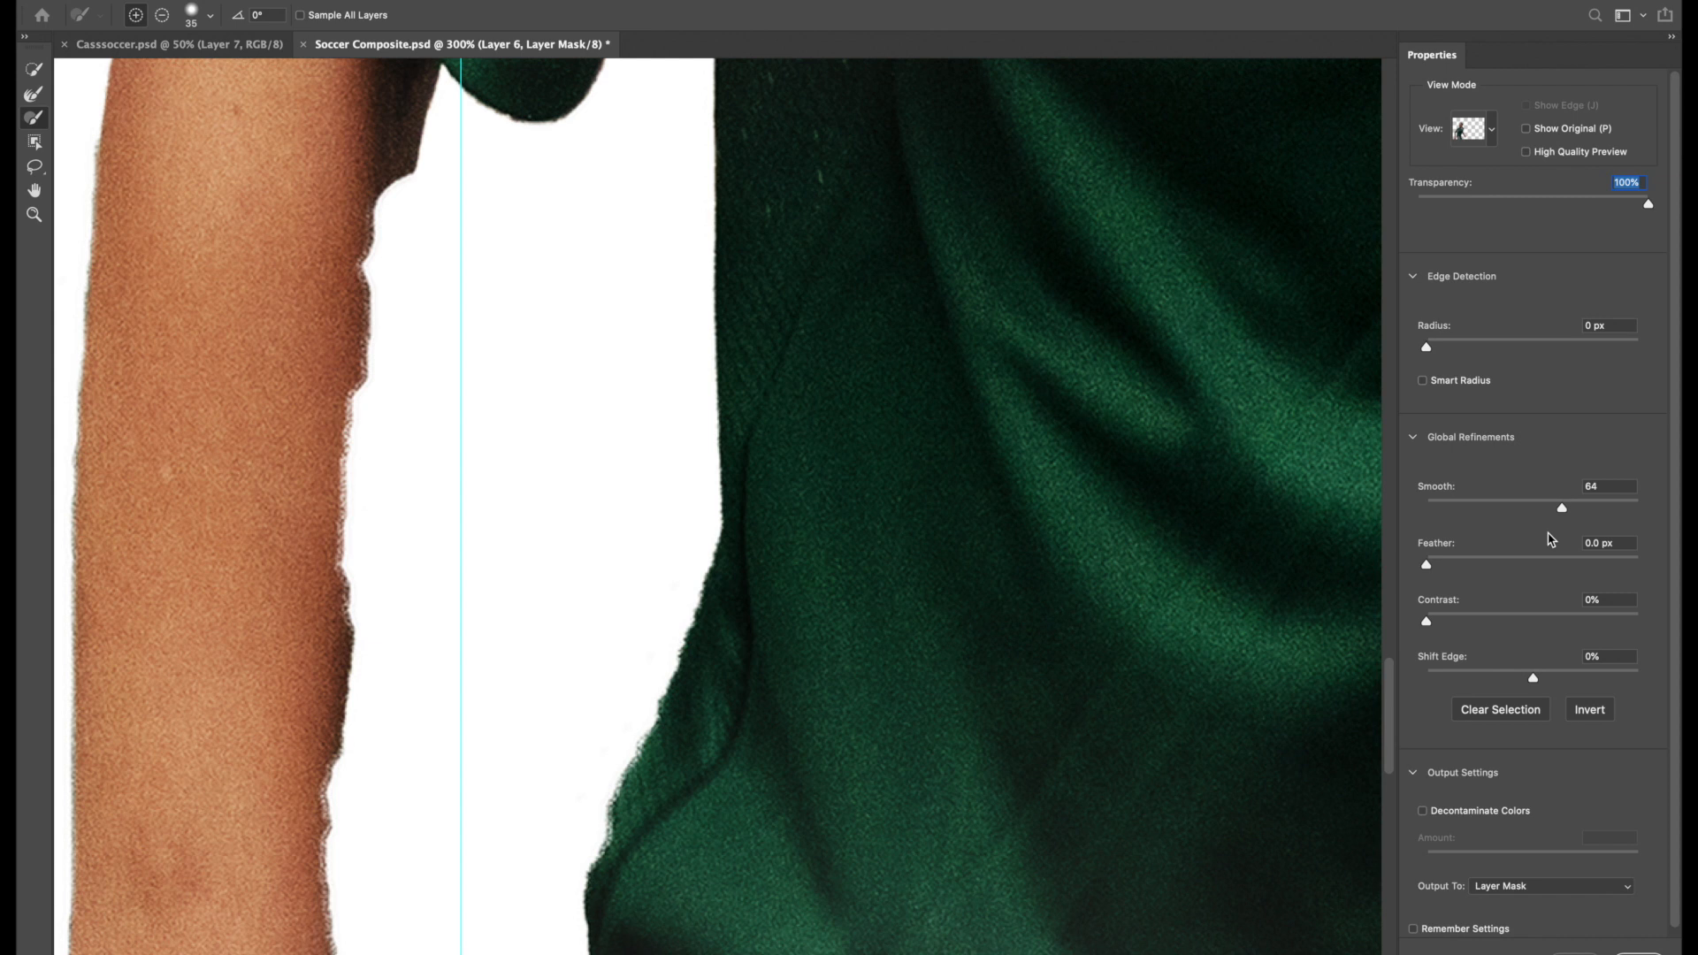
drag(1560, 508, 1612, 510)
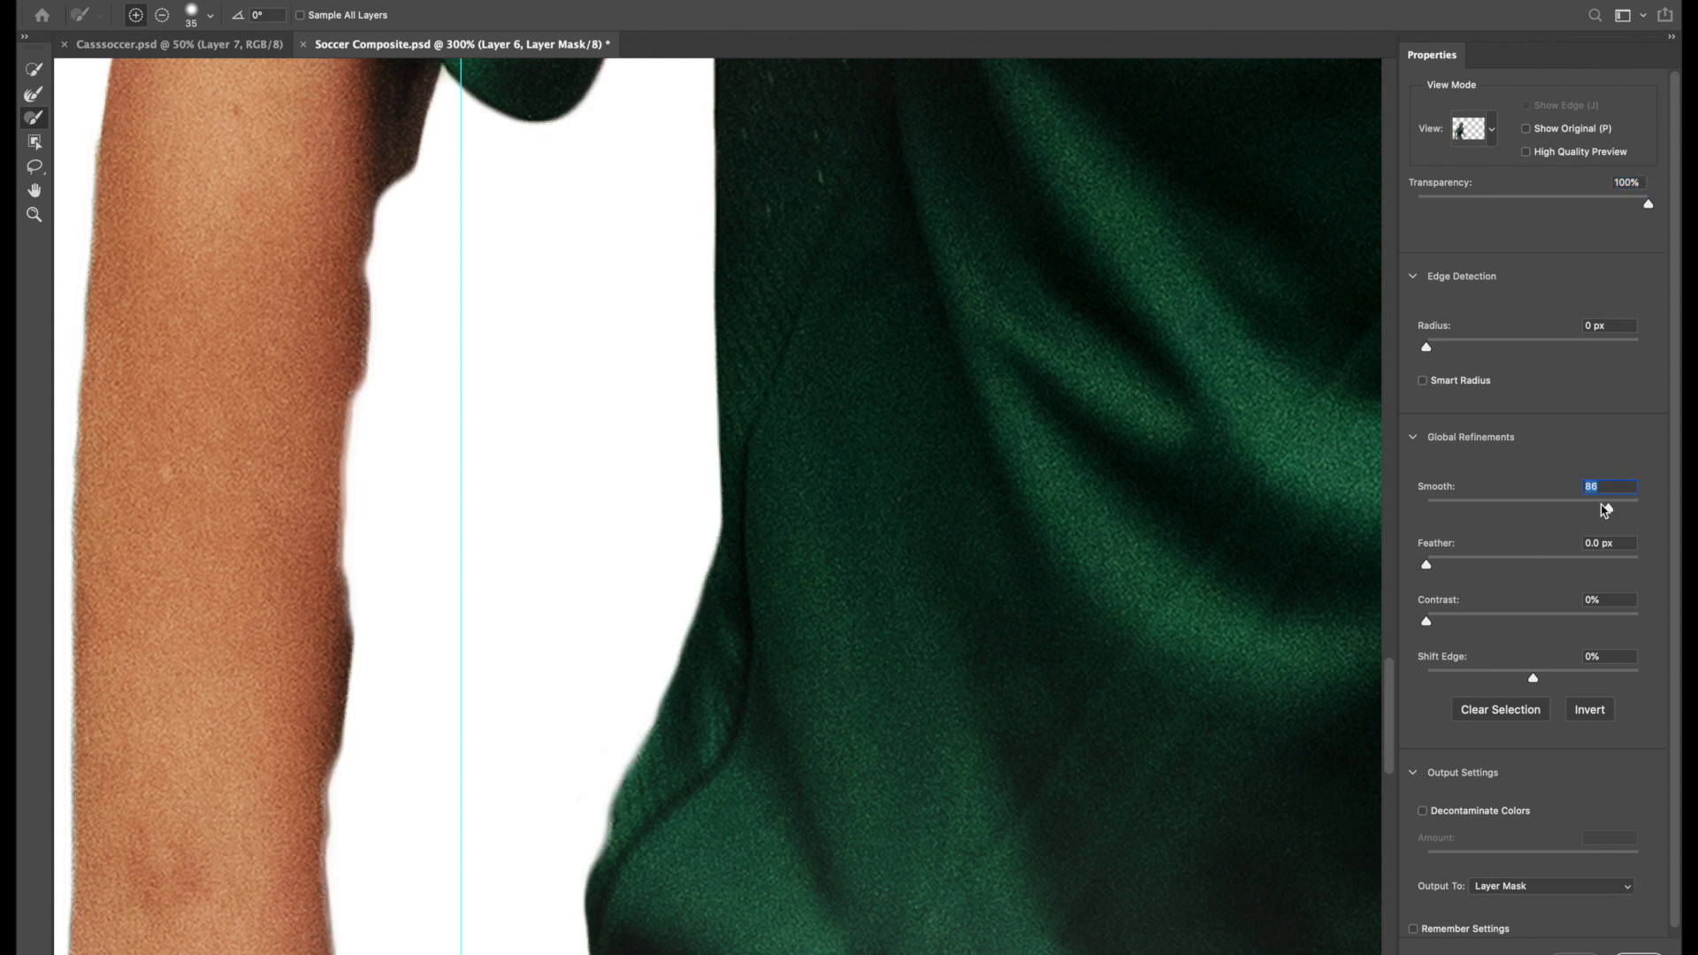
Step: Try a Feather of 8.9 px on the mask edge, and reset Feather and Smooth to 0 with Shift Edge at 0%
drag(1429, 567, 1504, 567)
click(1509, 568)
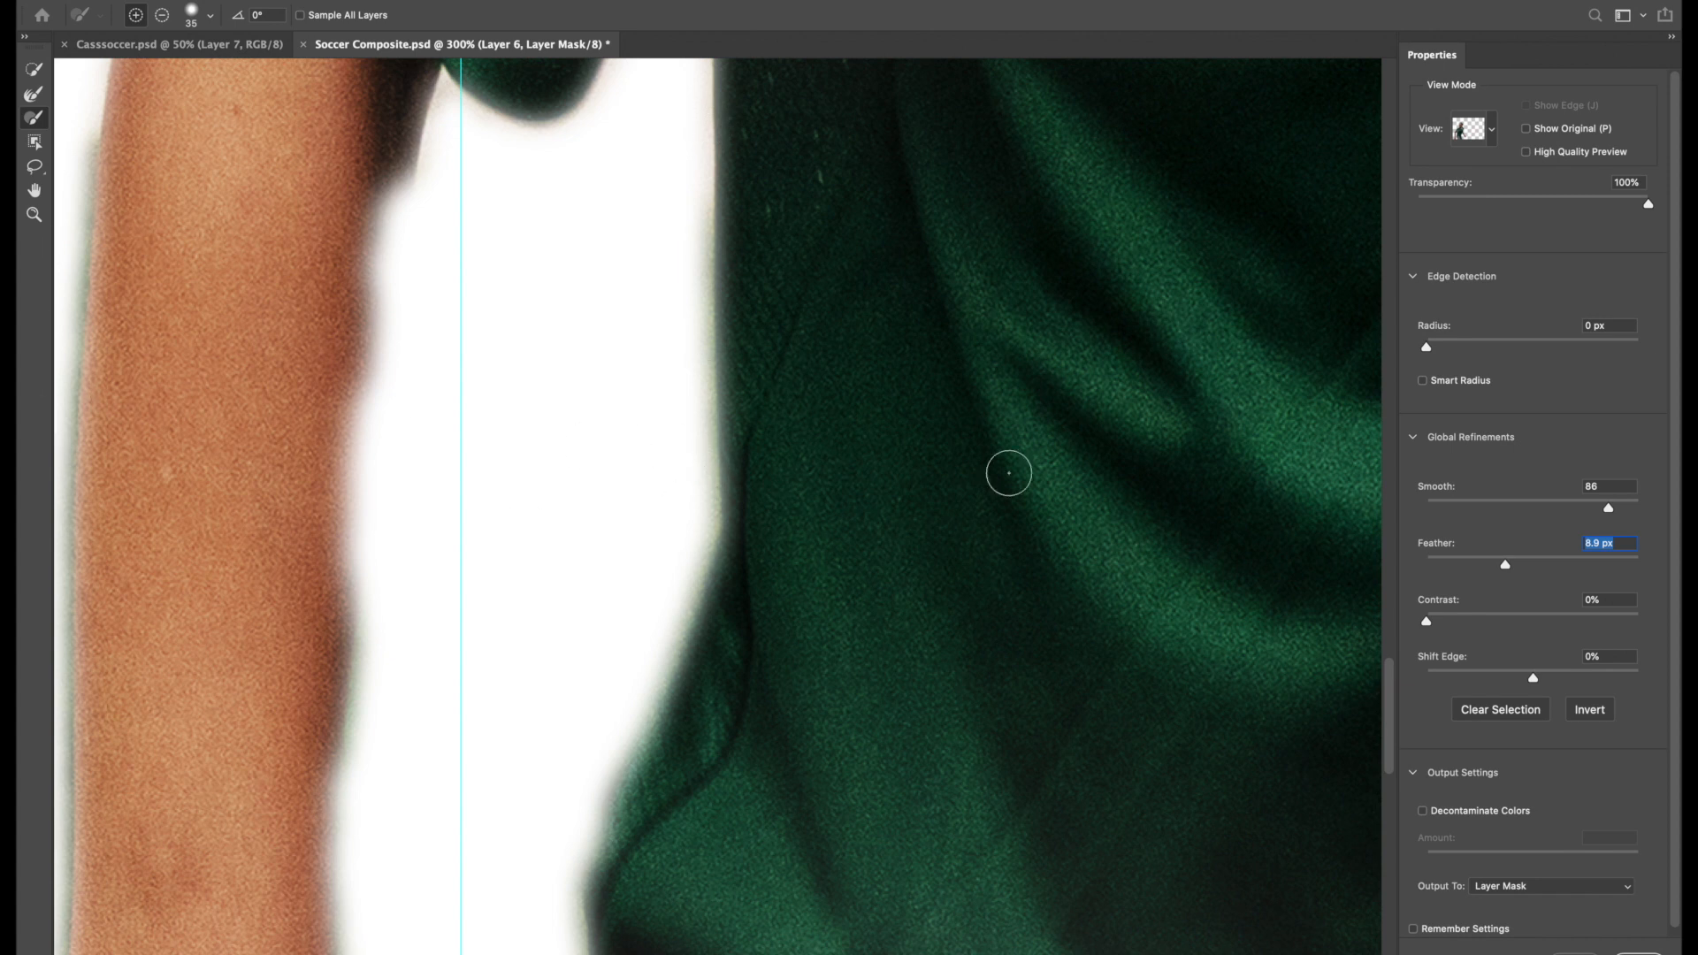
drag(1504, 565, 1358, 556)
drag(1609, 508, 1327, 497)
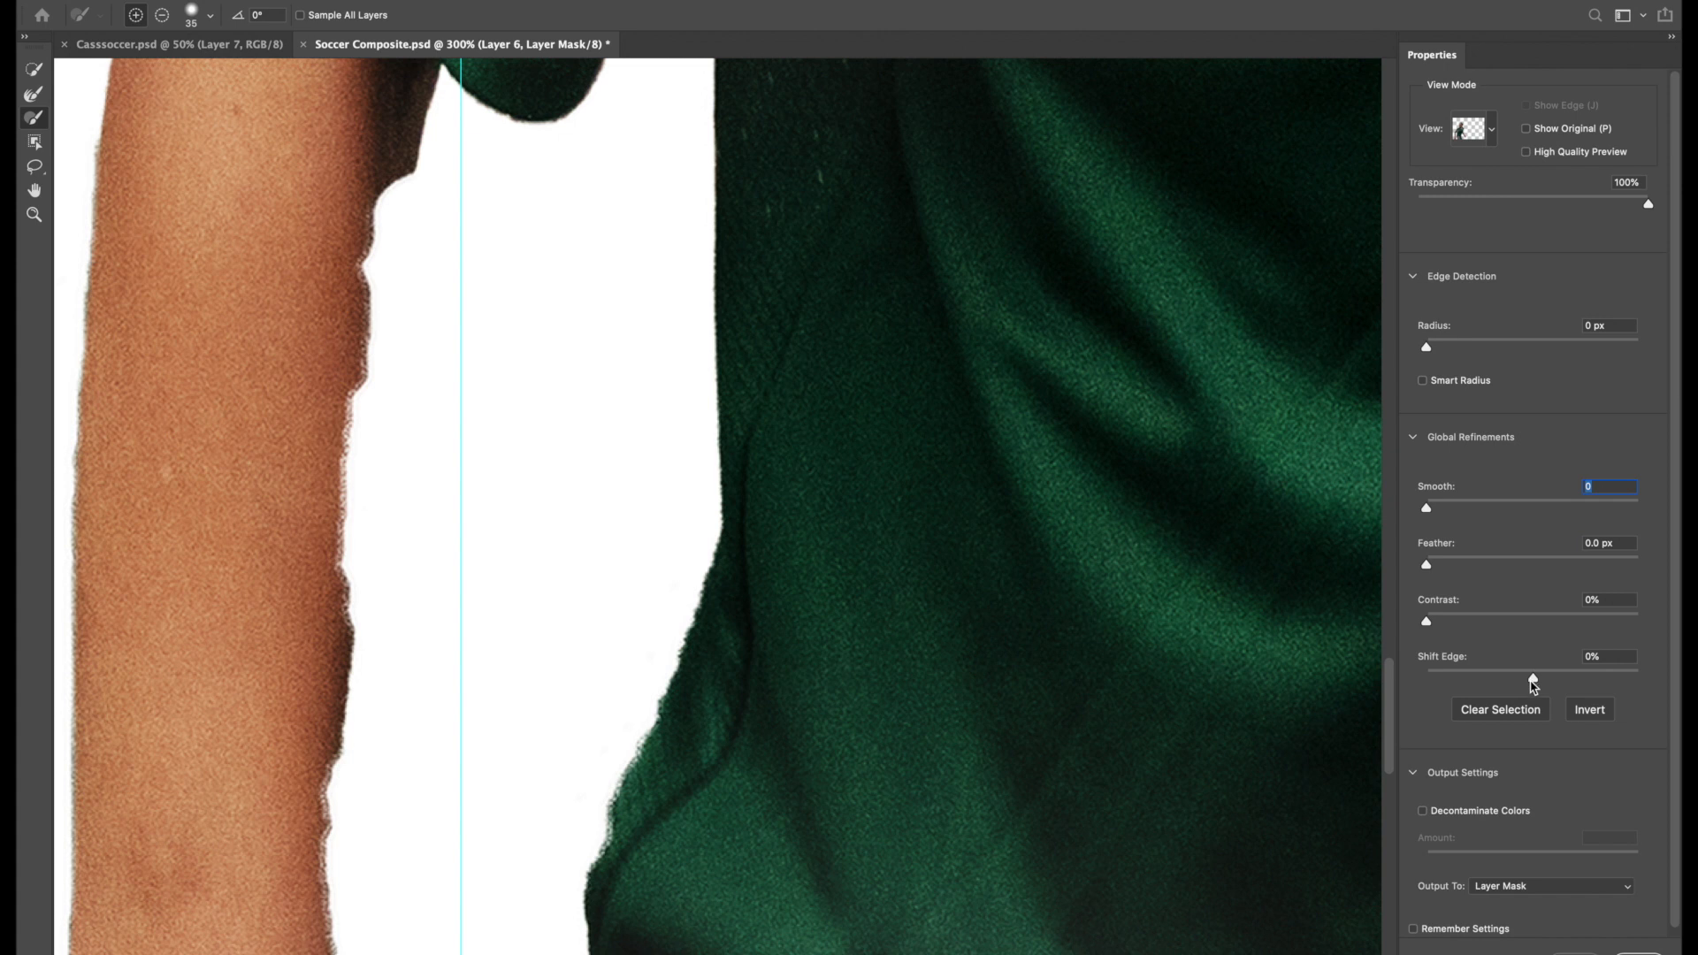
mouse_move(1533, 685)
mouse_down()
mouse_move(1487, 683)
mouse_move(1535, 683)
mouse_up()
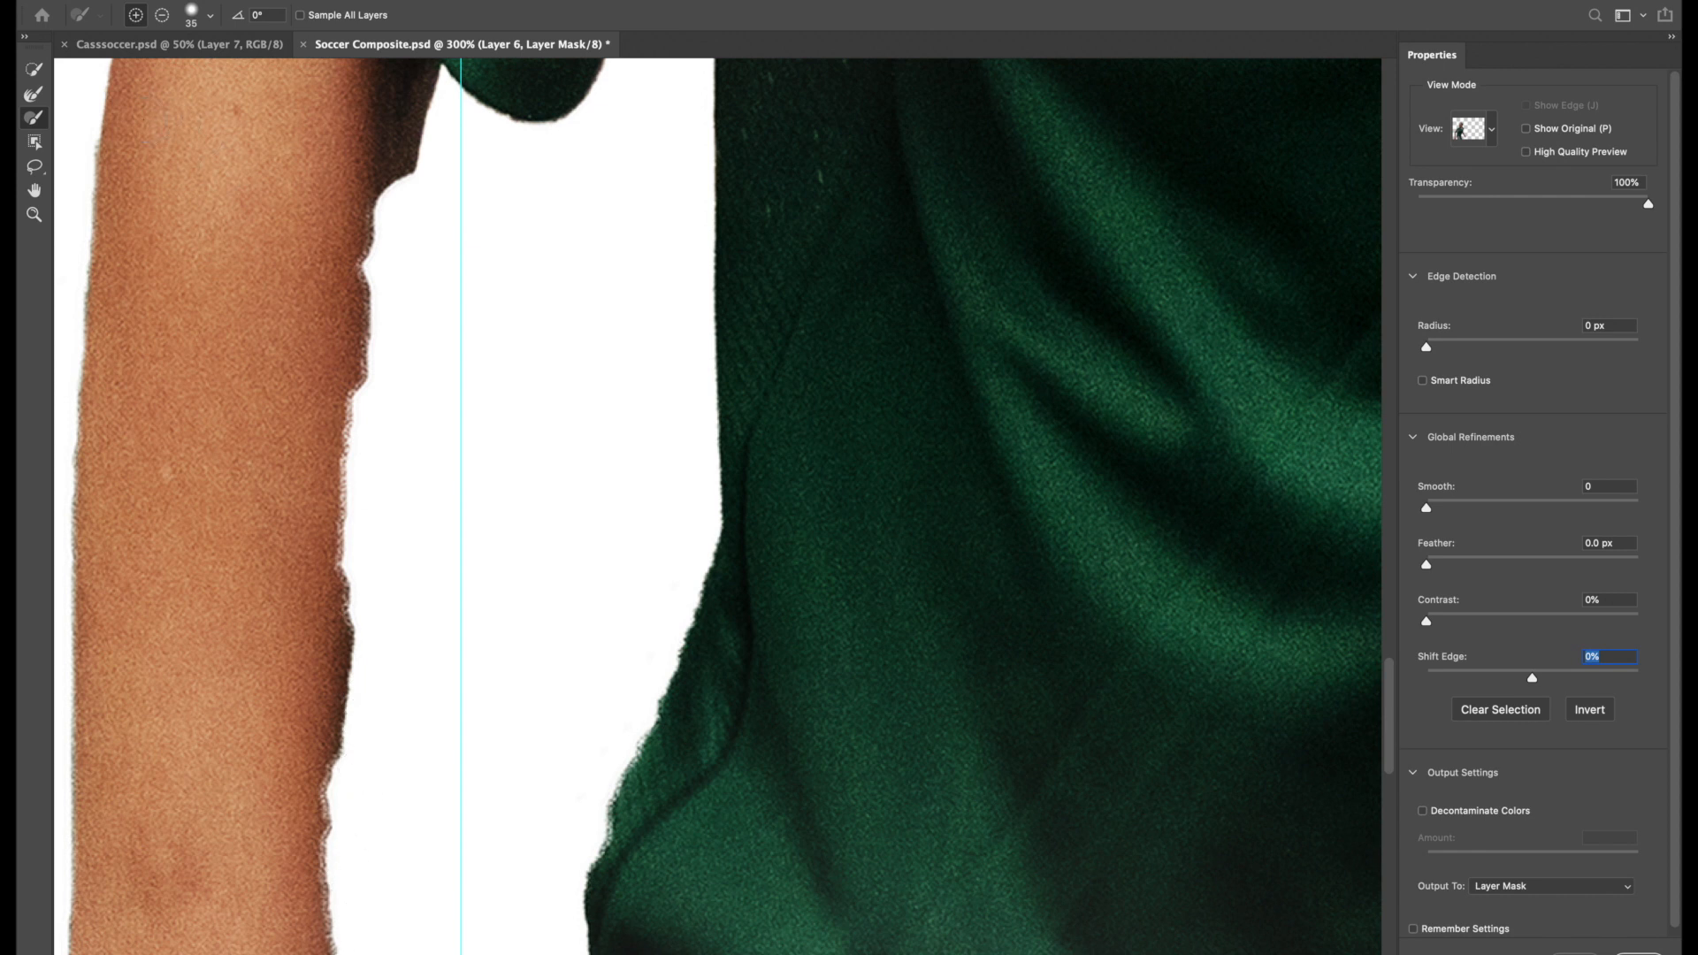
Step: Try painting along the arm's inner edge with the Brush tool in add mode at 16 px
click(35, 71)
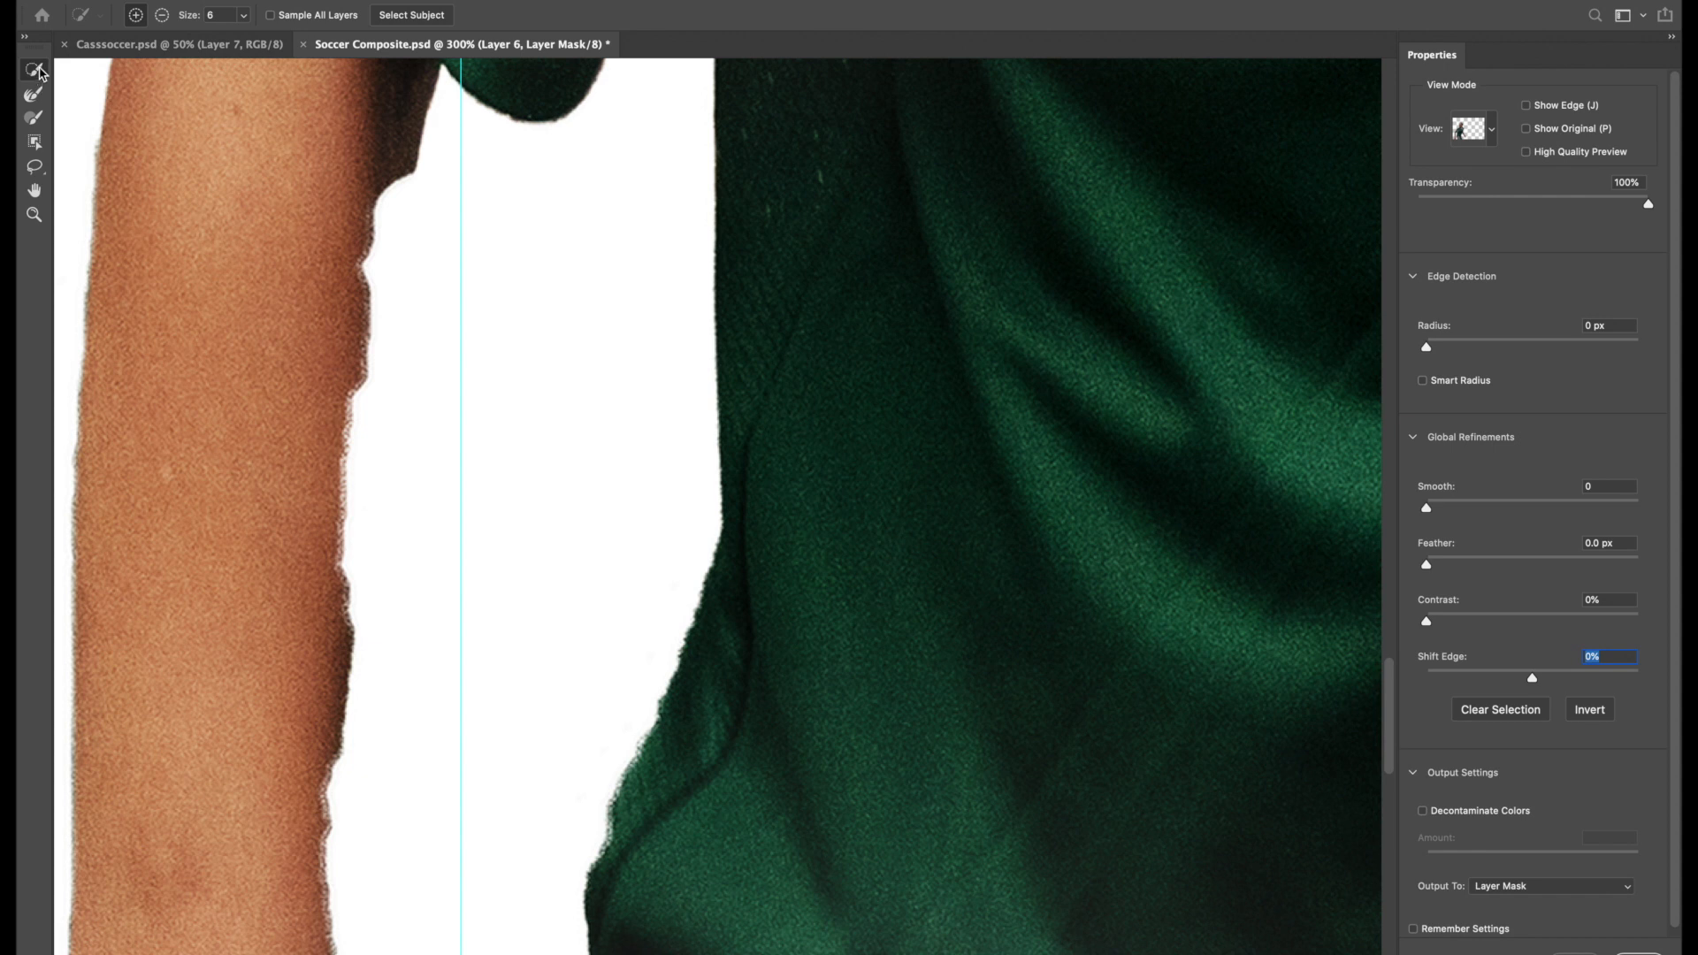
click(32, 119)
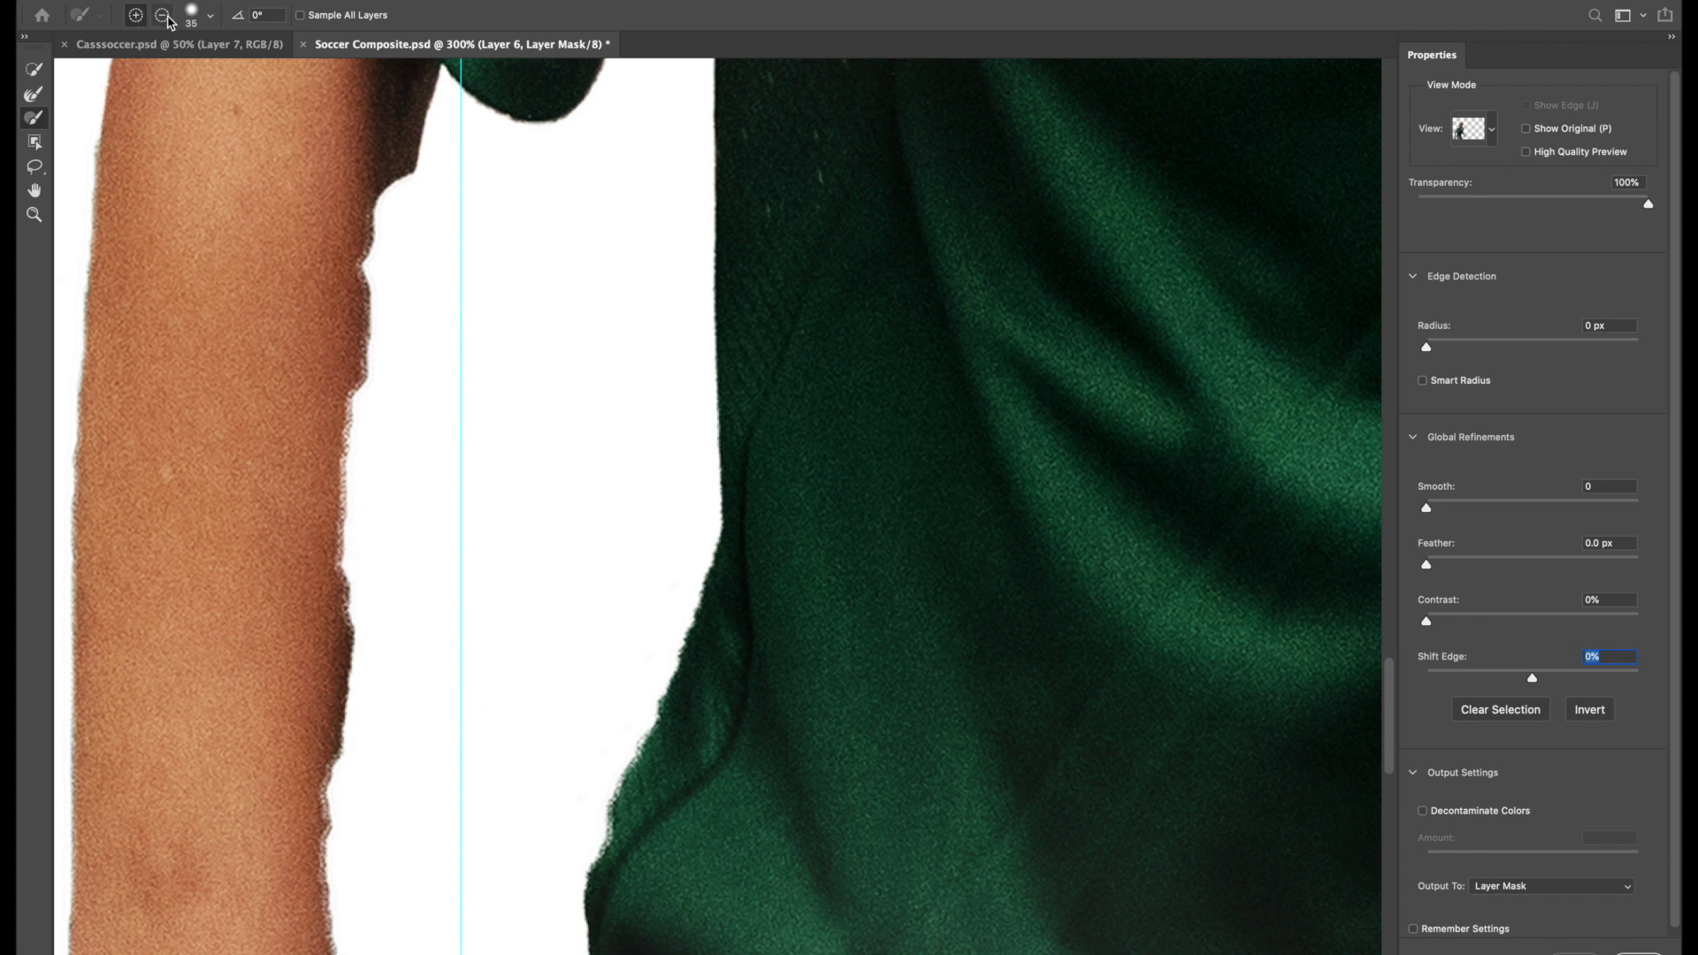
click(211, 15)
drag(126, 66, 118, 66)
drag(356, 607, 359, 676)
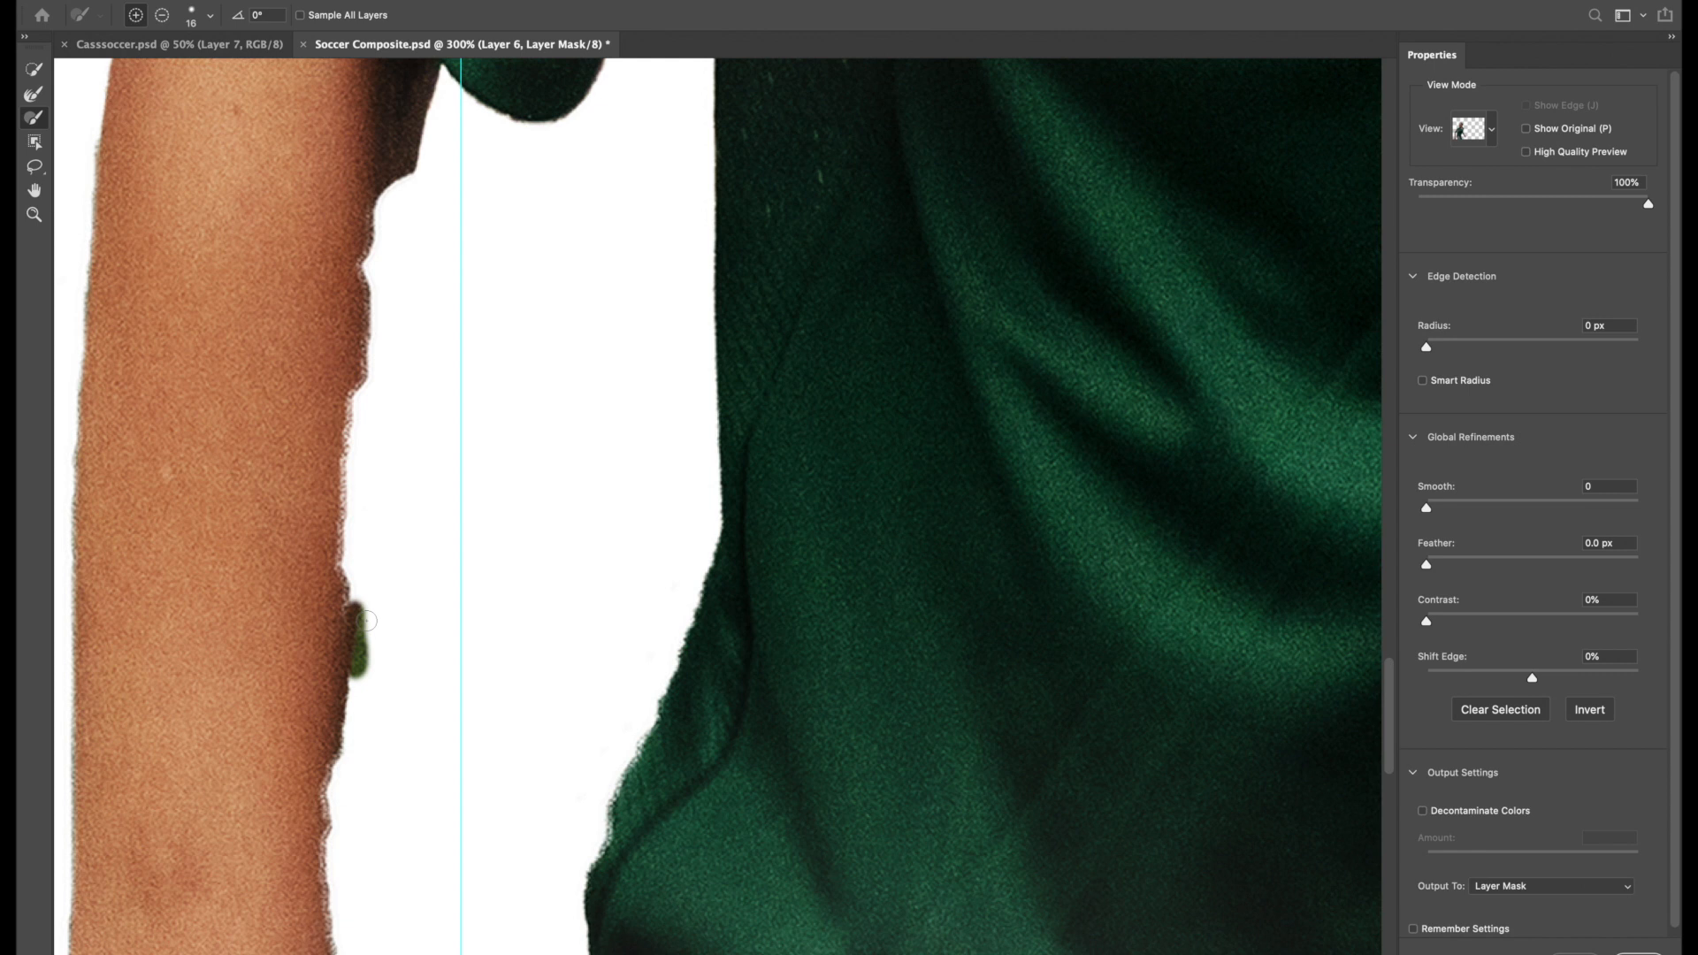
Step: Try trimming the ragged bumps along the arm's inner mask edge with a 12 px brush in subtract mode
click(162, 15)
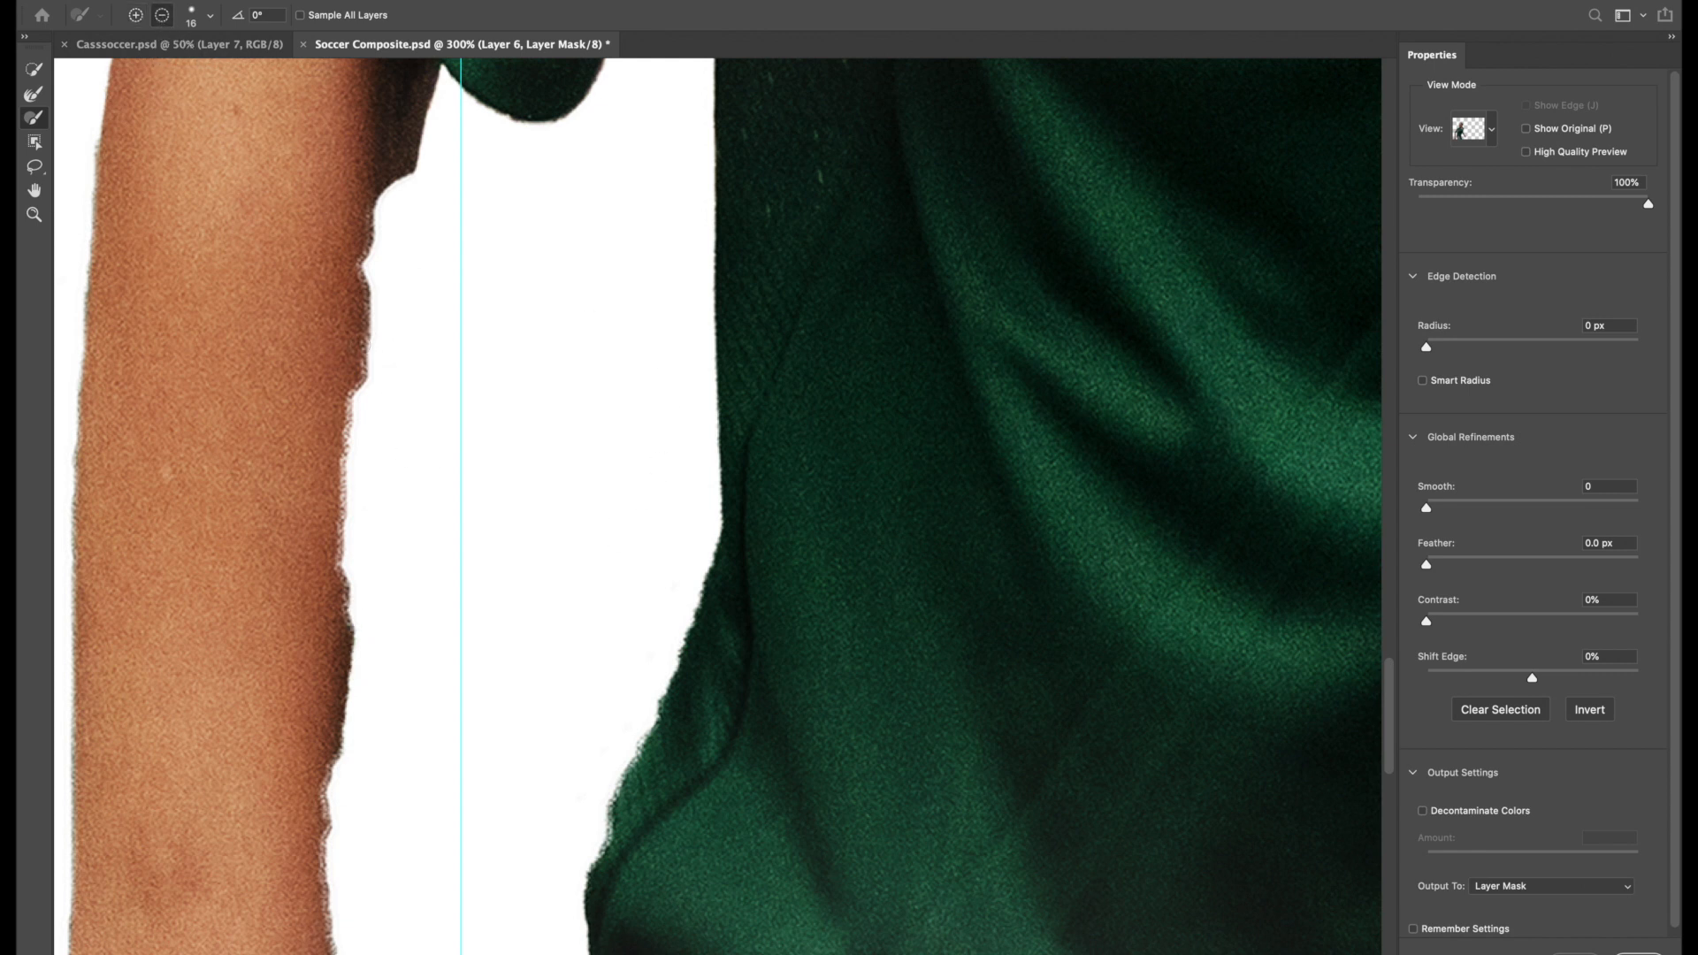
click(210, 15)
drag(117, 66, 116, 66)
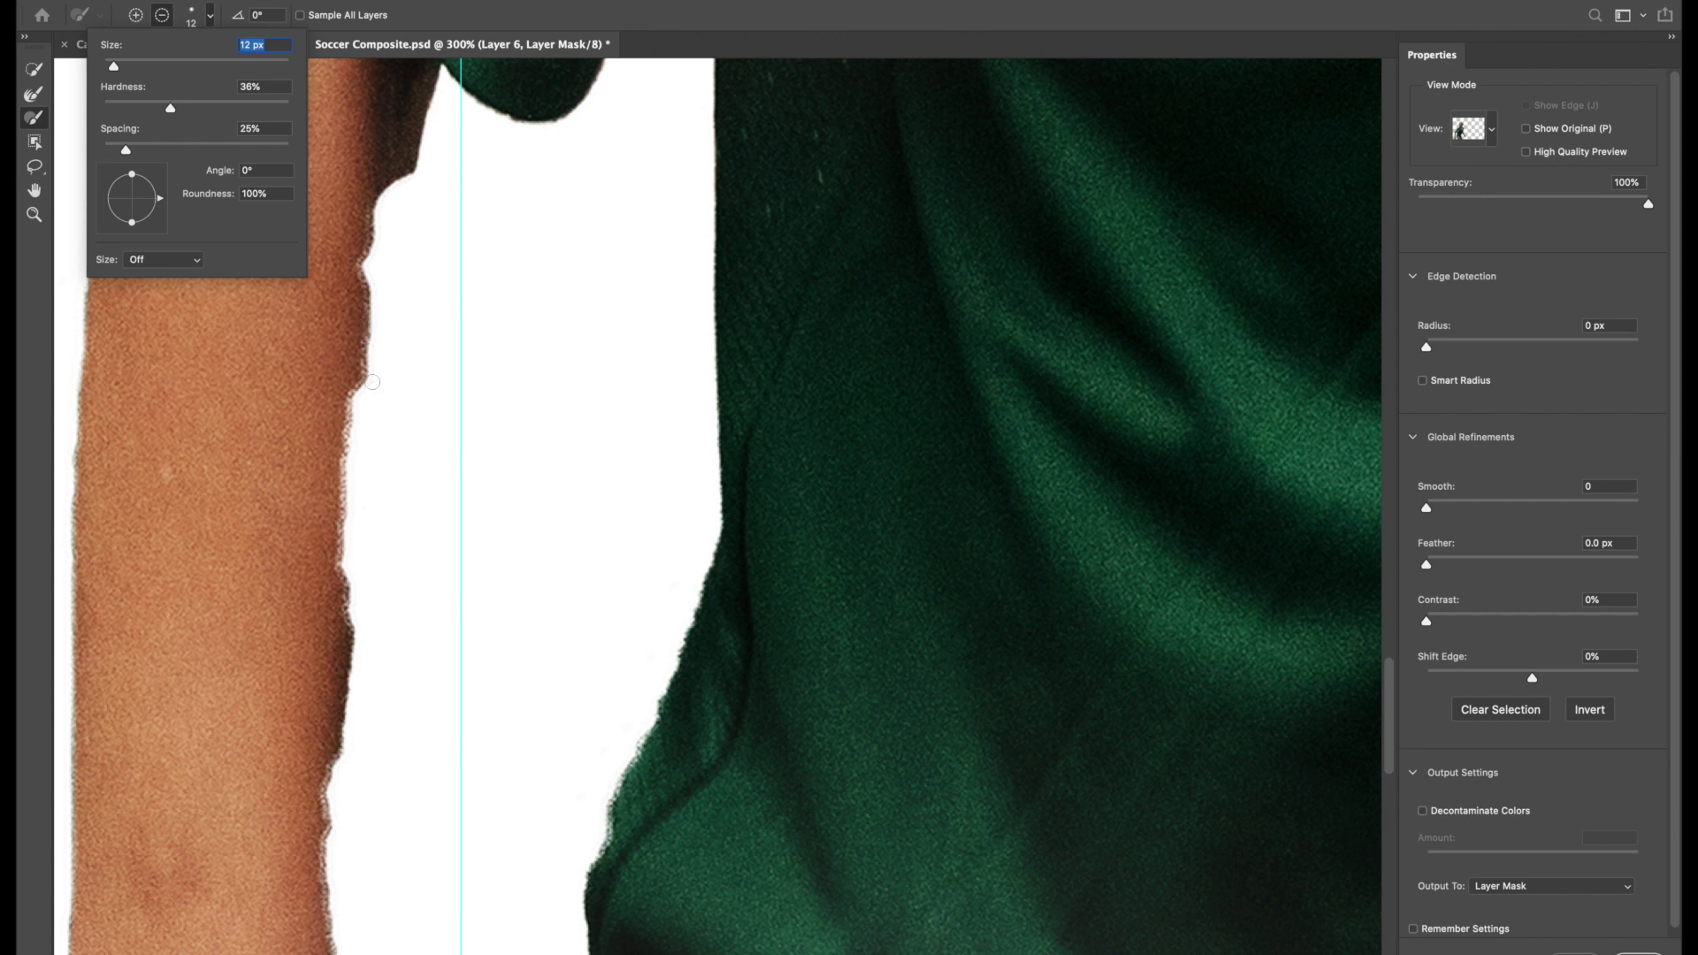
key(Return)
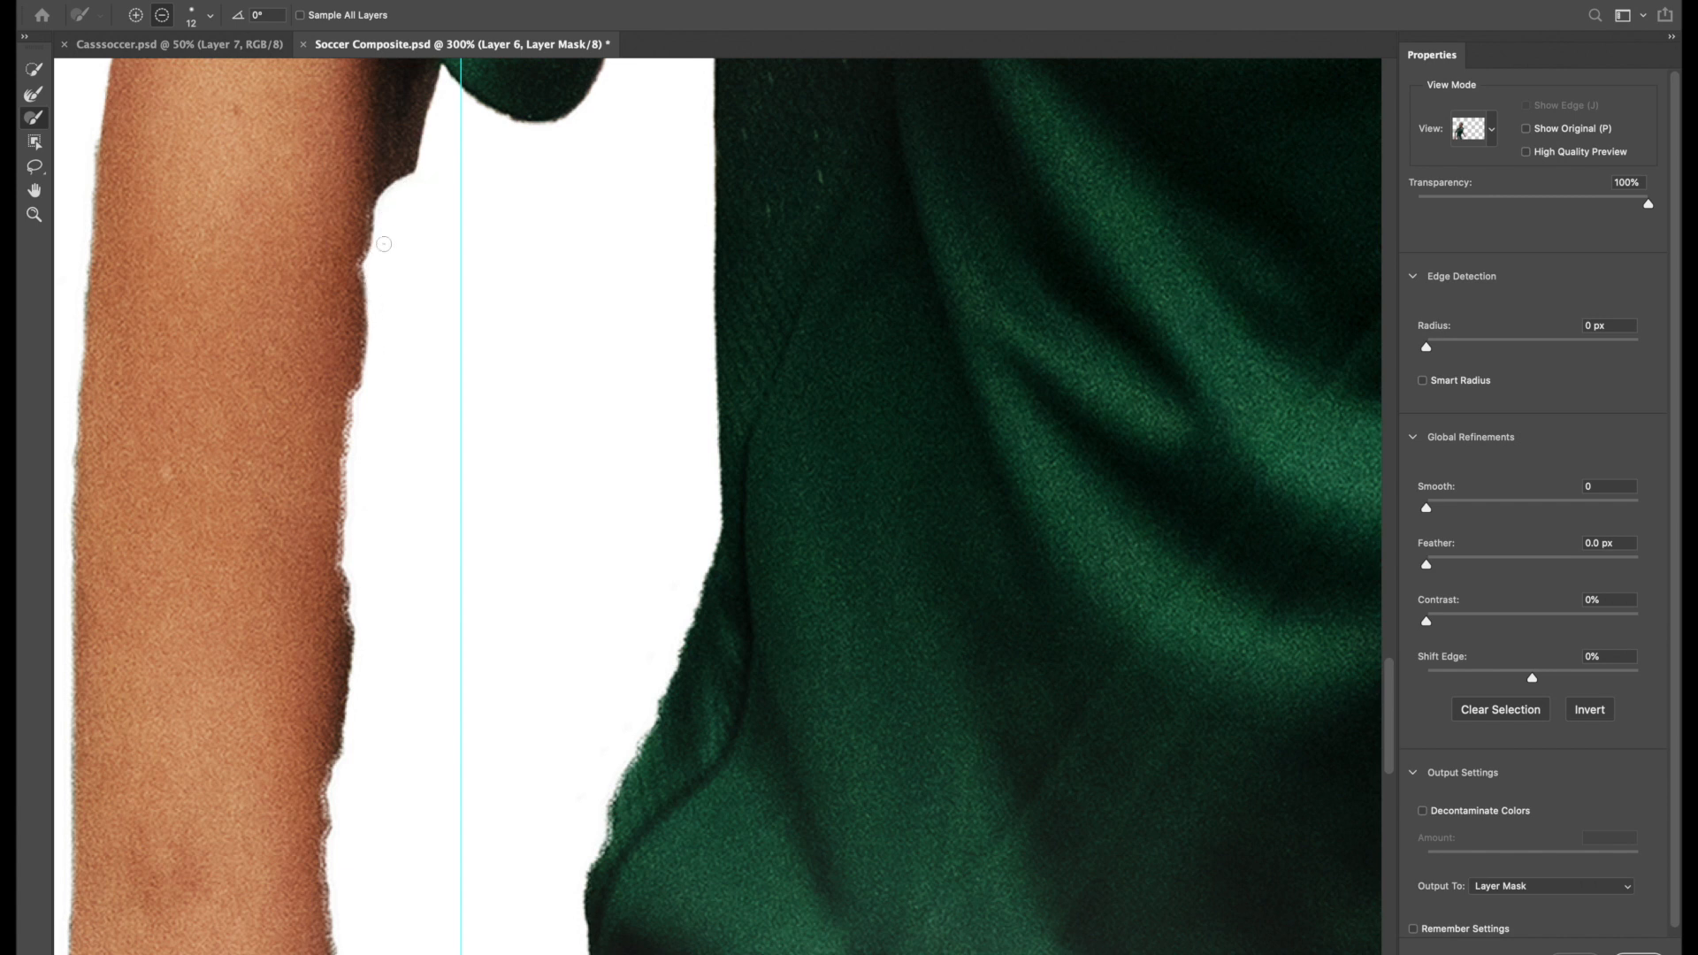
drag(365, 383, 354, 428)
drag(379, 221, 367, 408)
mouse_move(357, 595)
mouse_down()
mouse_move(344, 746)
mouse_move(349, 690)
mouse_up()
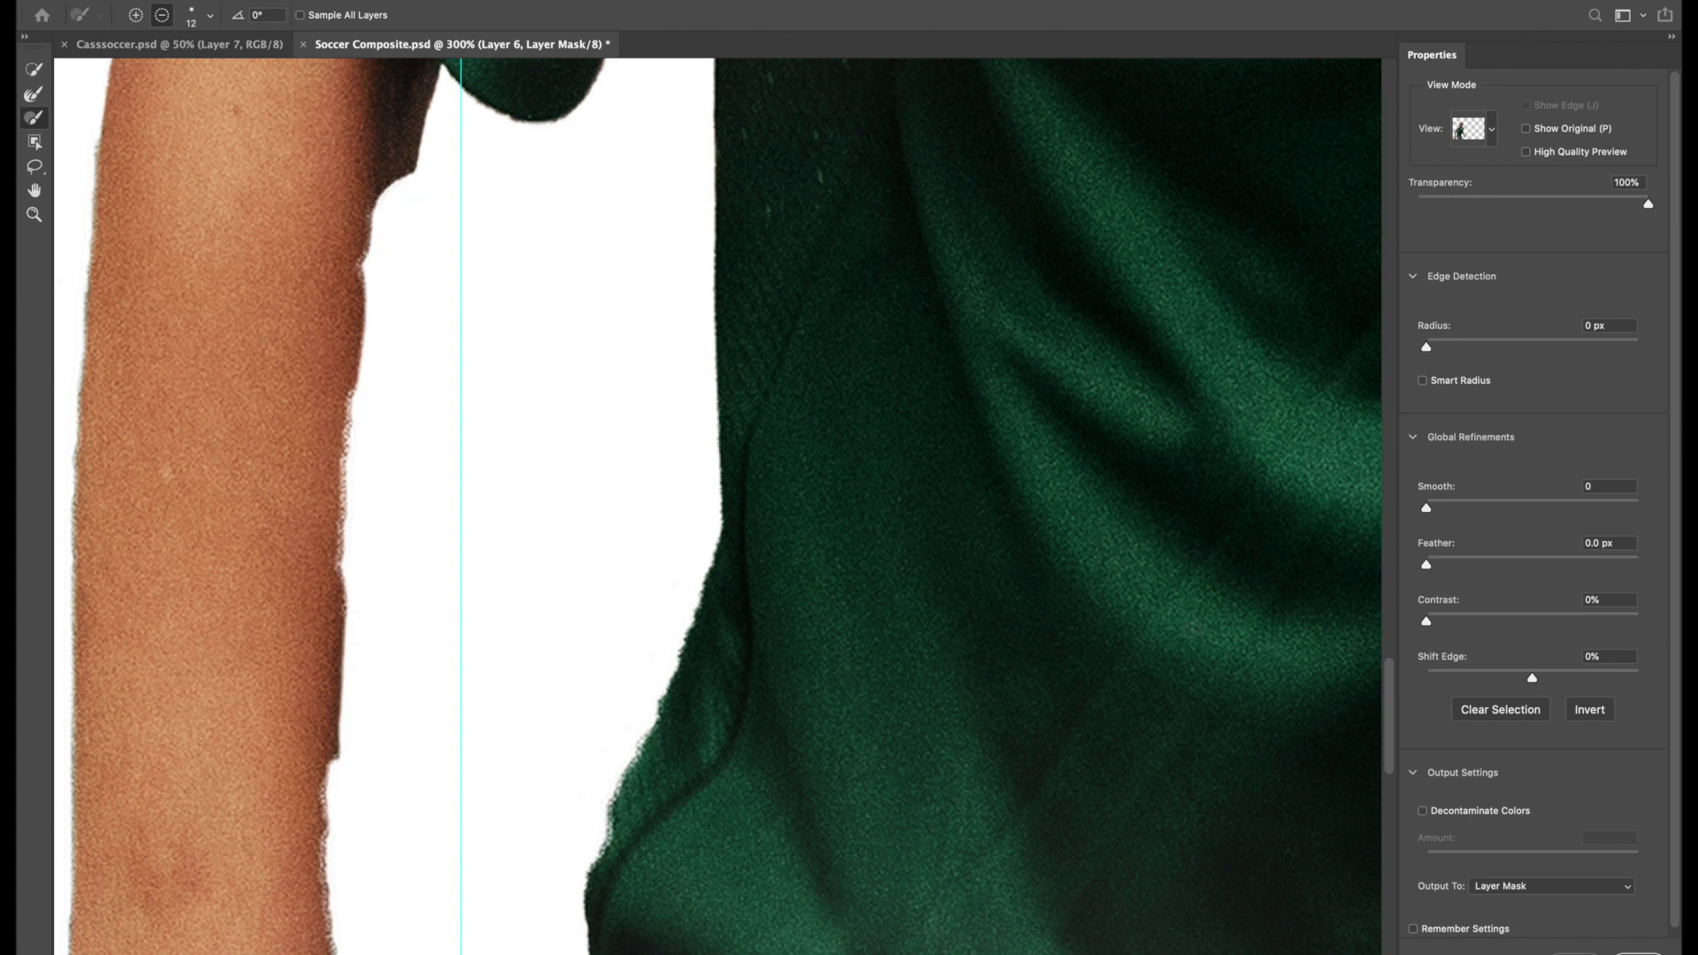
Step: Set the view transparency to 45% to reveal the masked-out part of the photo beside the arm
drag(1647, 203, 1538, 206)
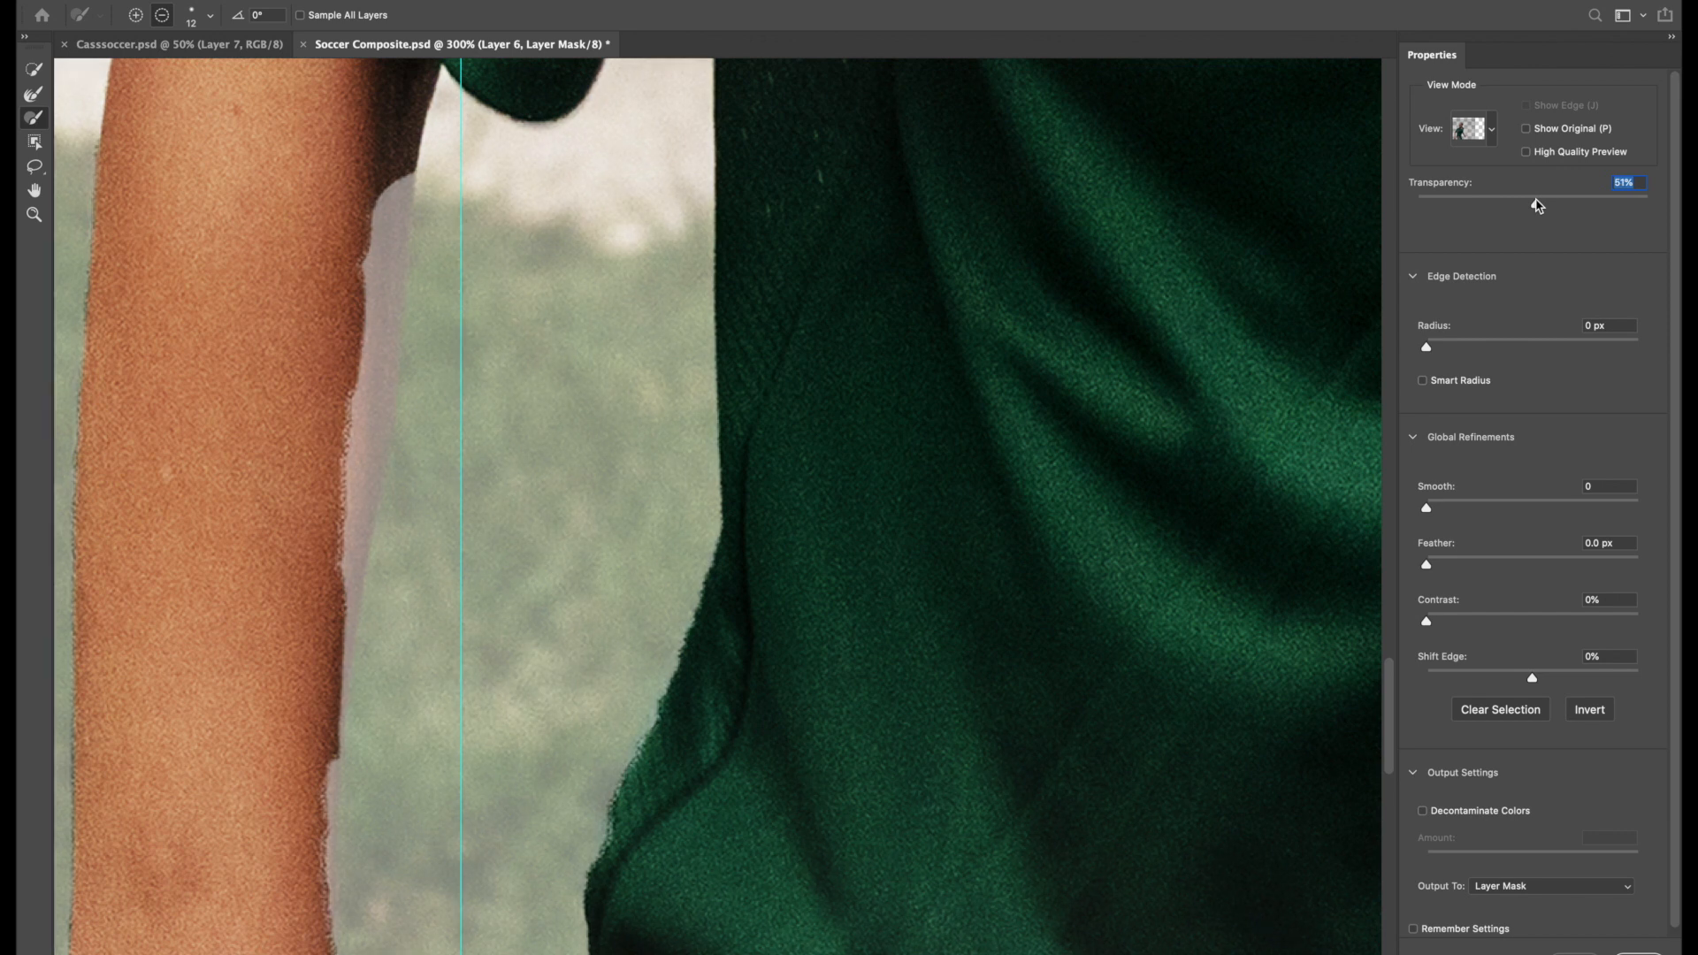
drag(1539, 206, 1500, 204)
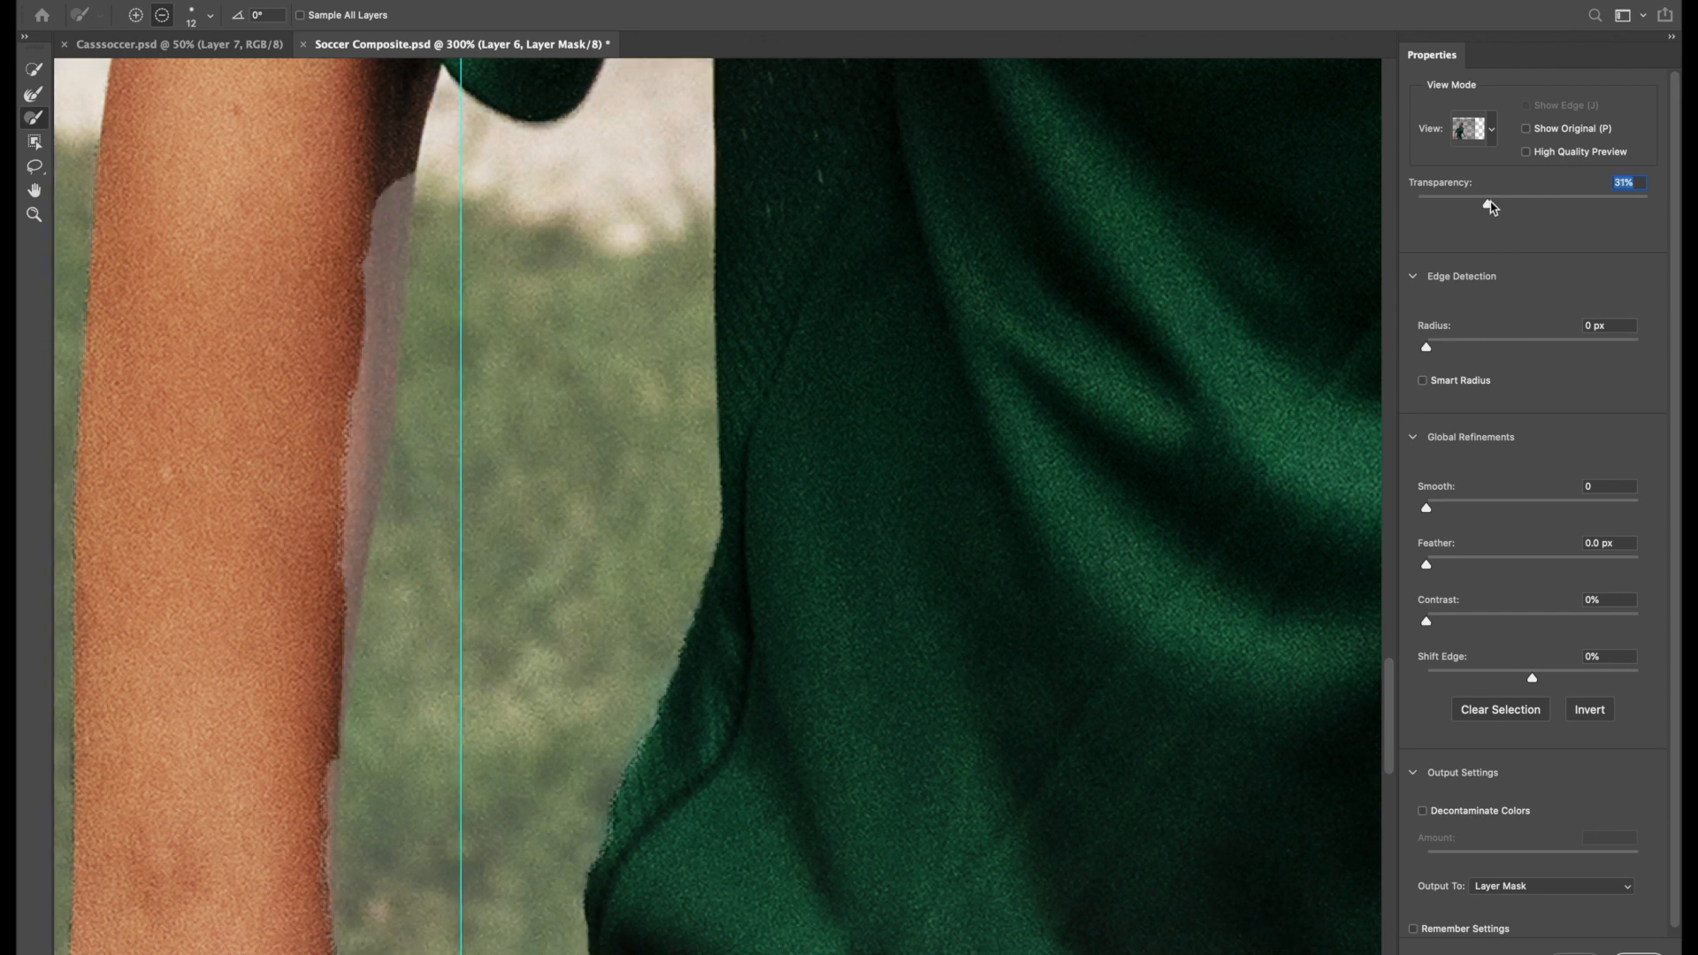
drag(1492, 206, 1439, 204)
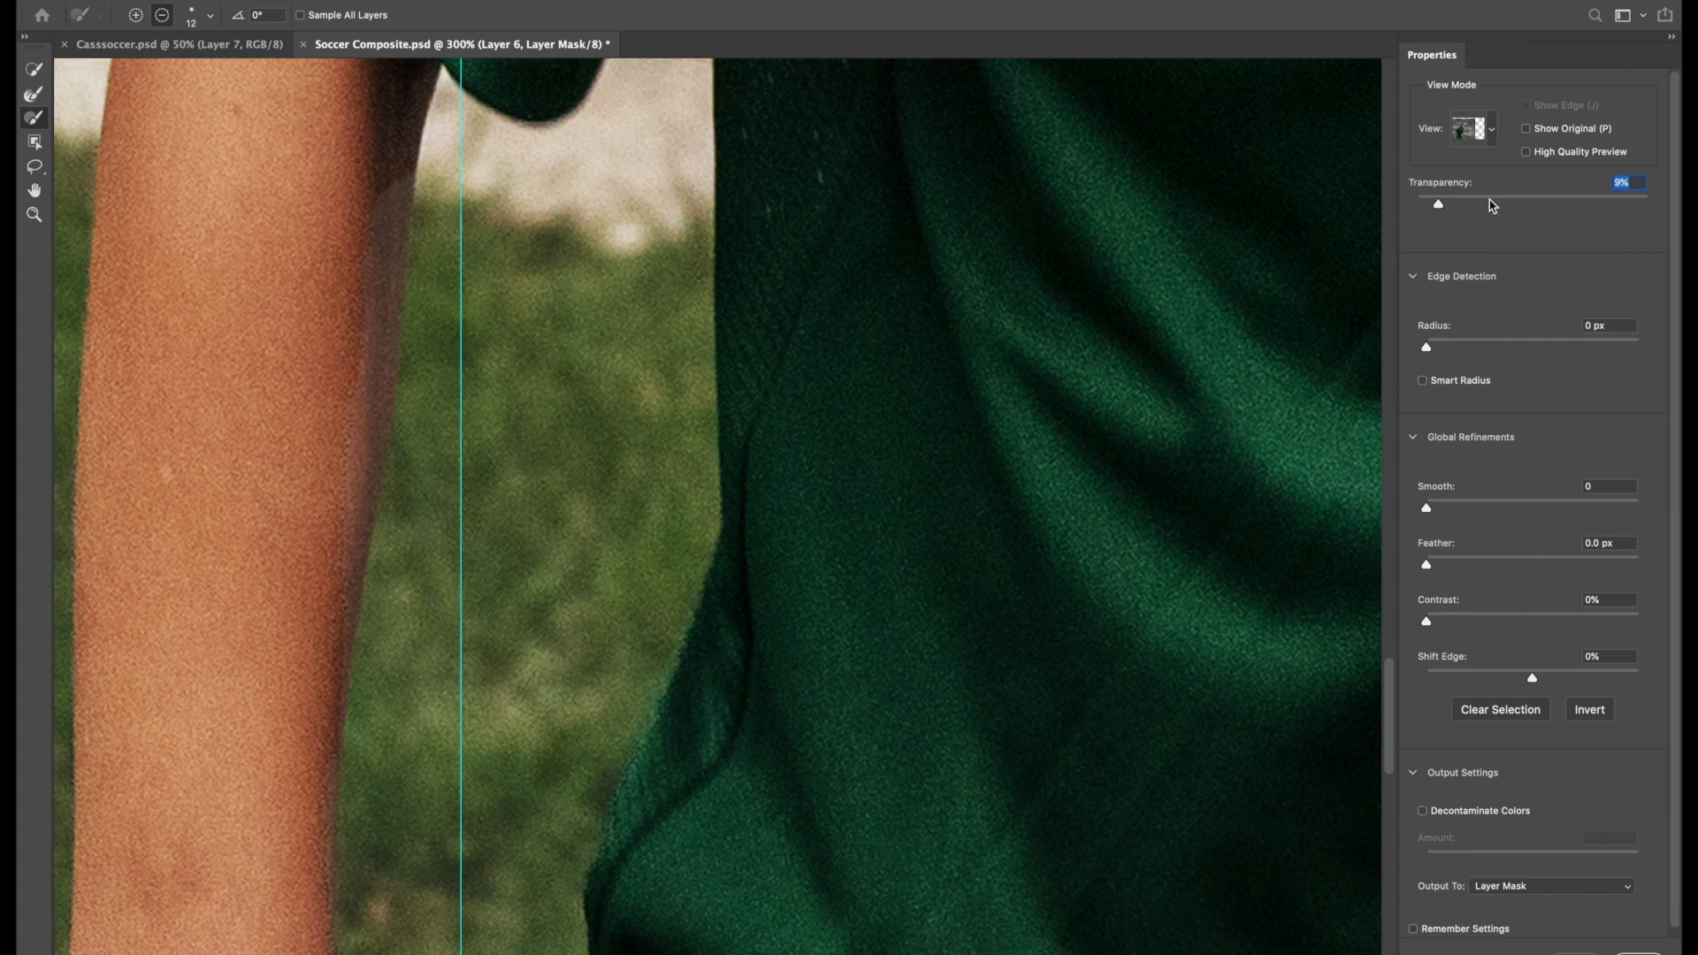
drag(1470, 204, 1522, 203)
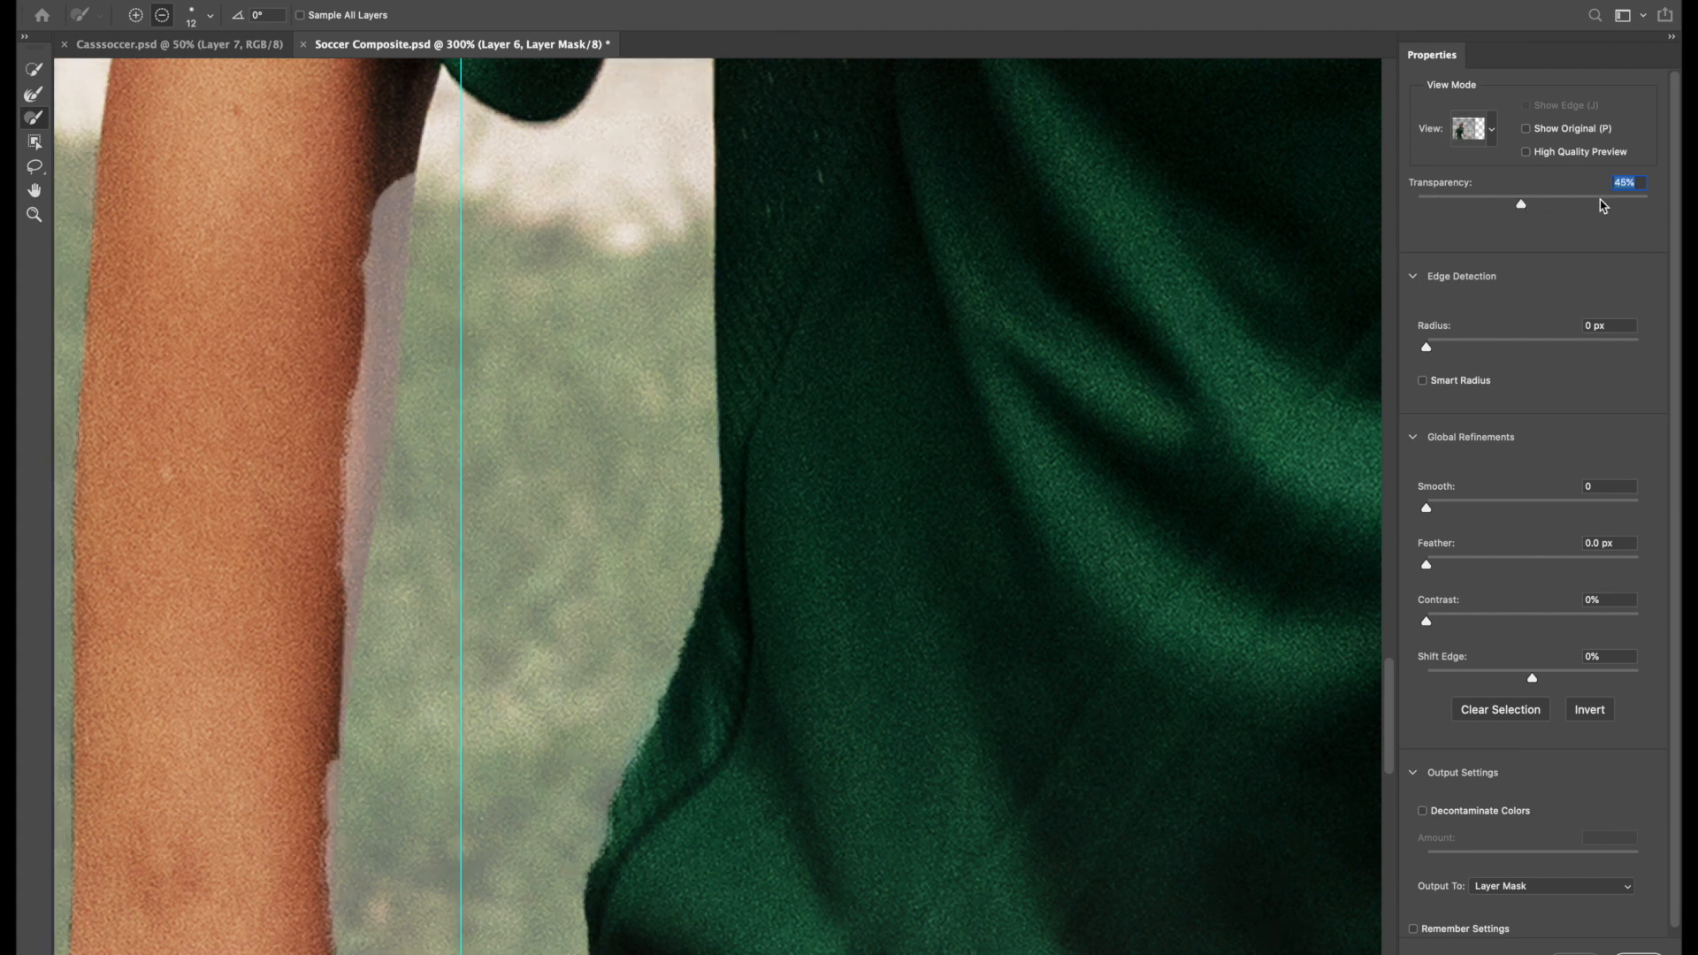
click(1549, 206)
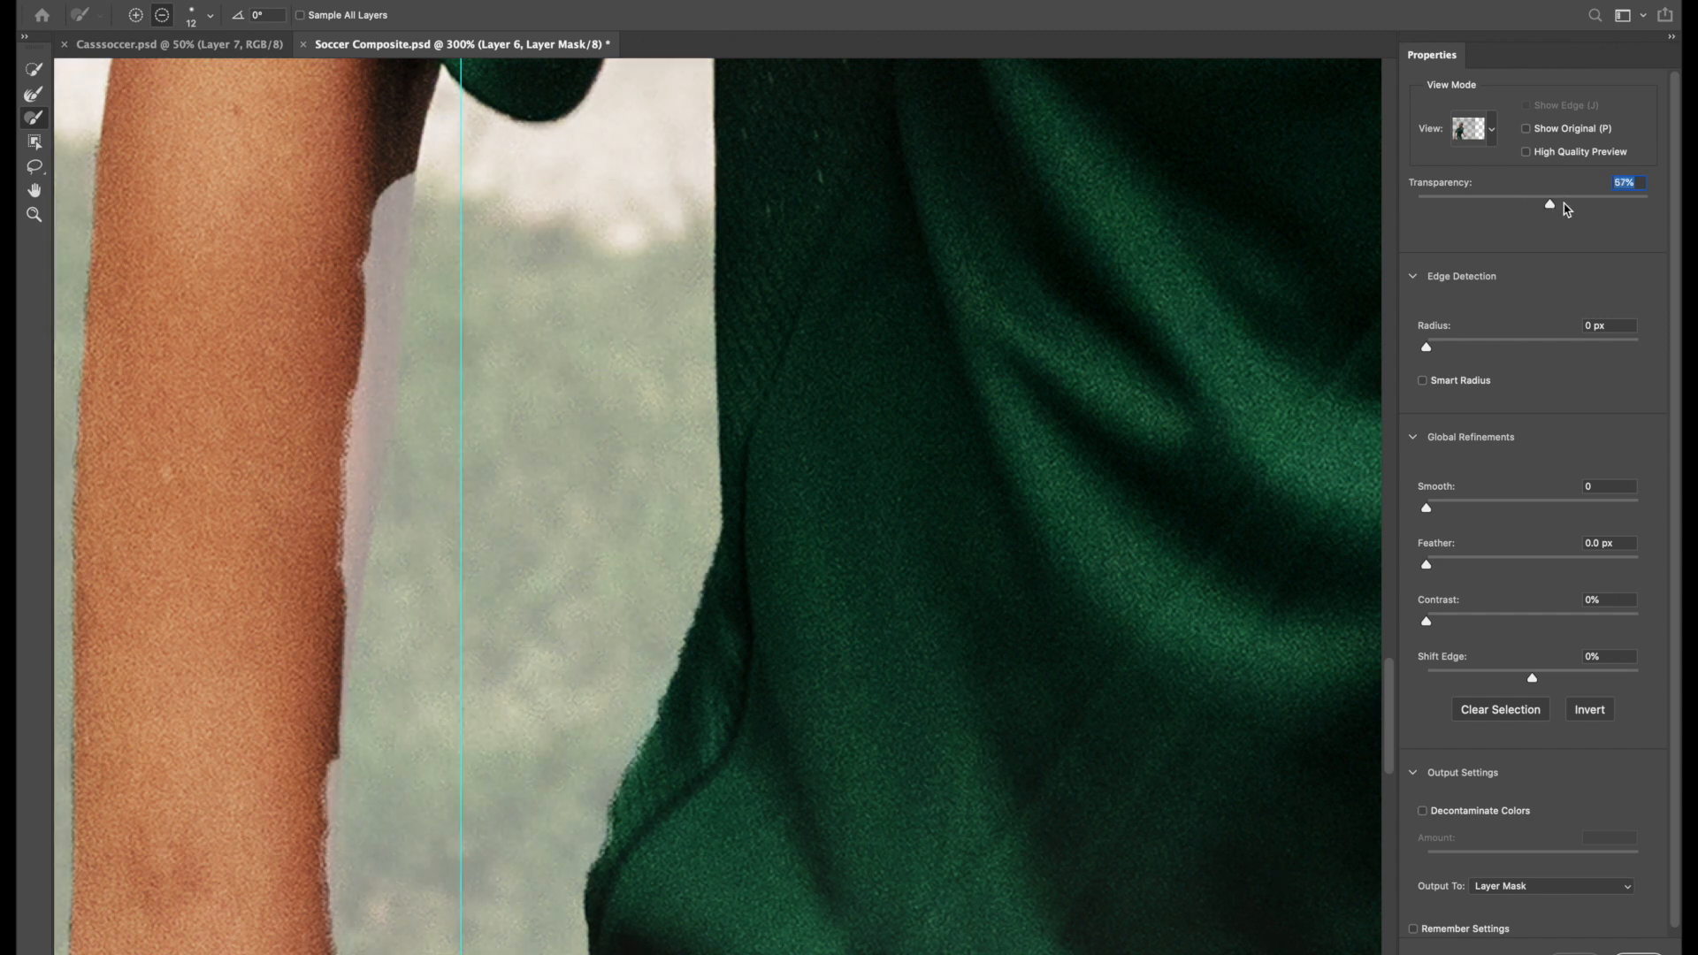
click(1532, 204)
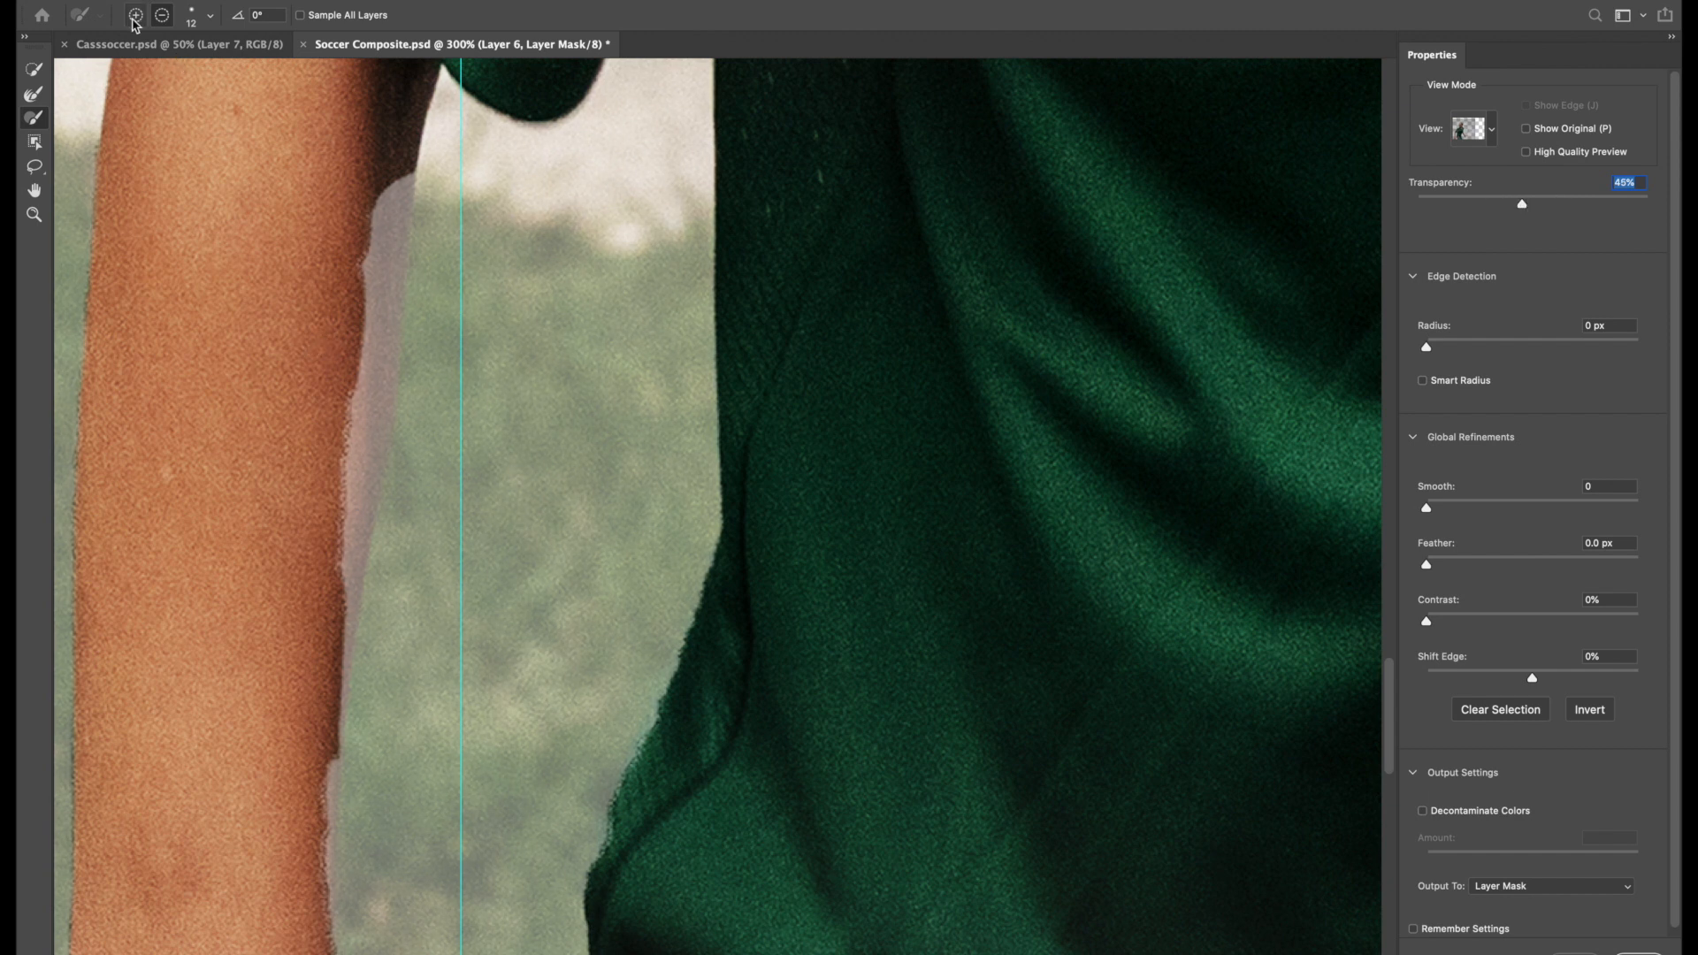
Step: Paint the missing strip of the arm's inner edge back into the mask with a 22 px brush in add mode
click(211, 15)
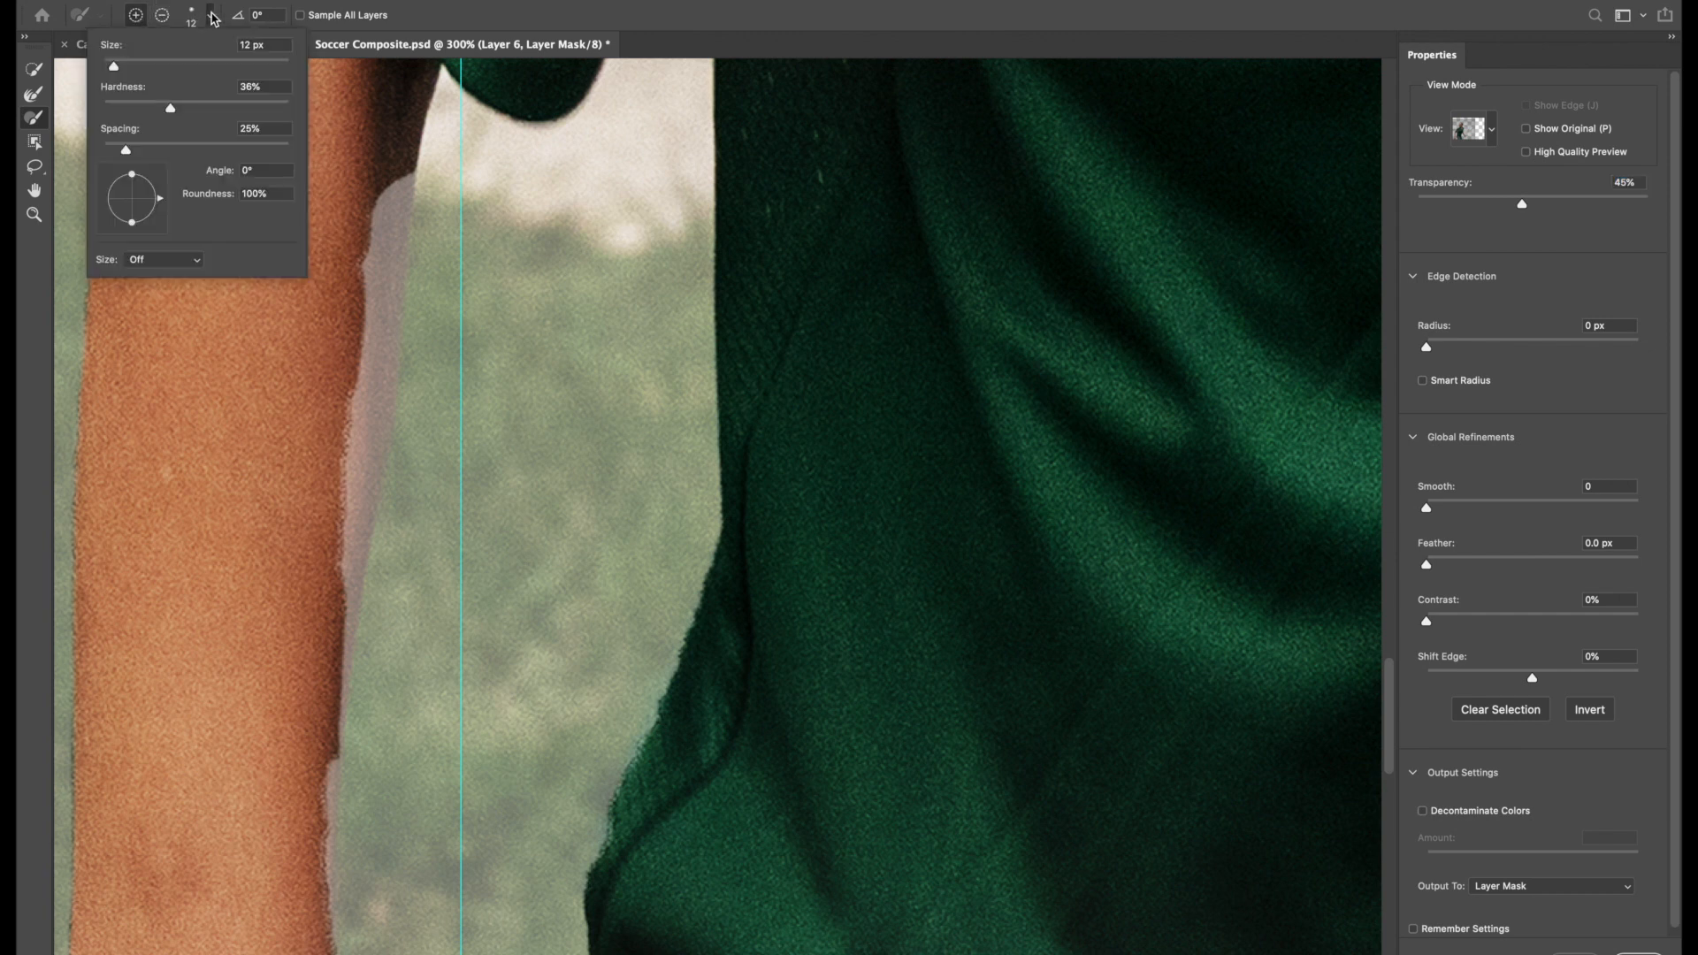
drag(115, 69, 123, 67)
click(361, 9)
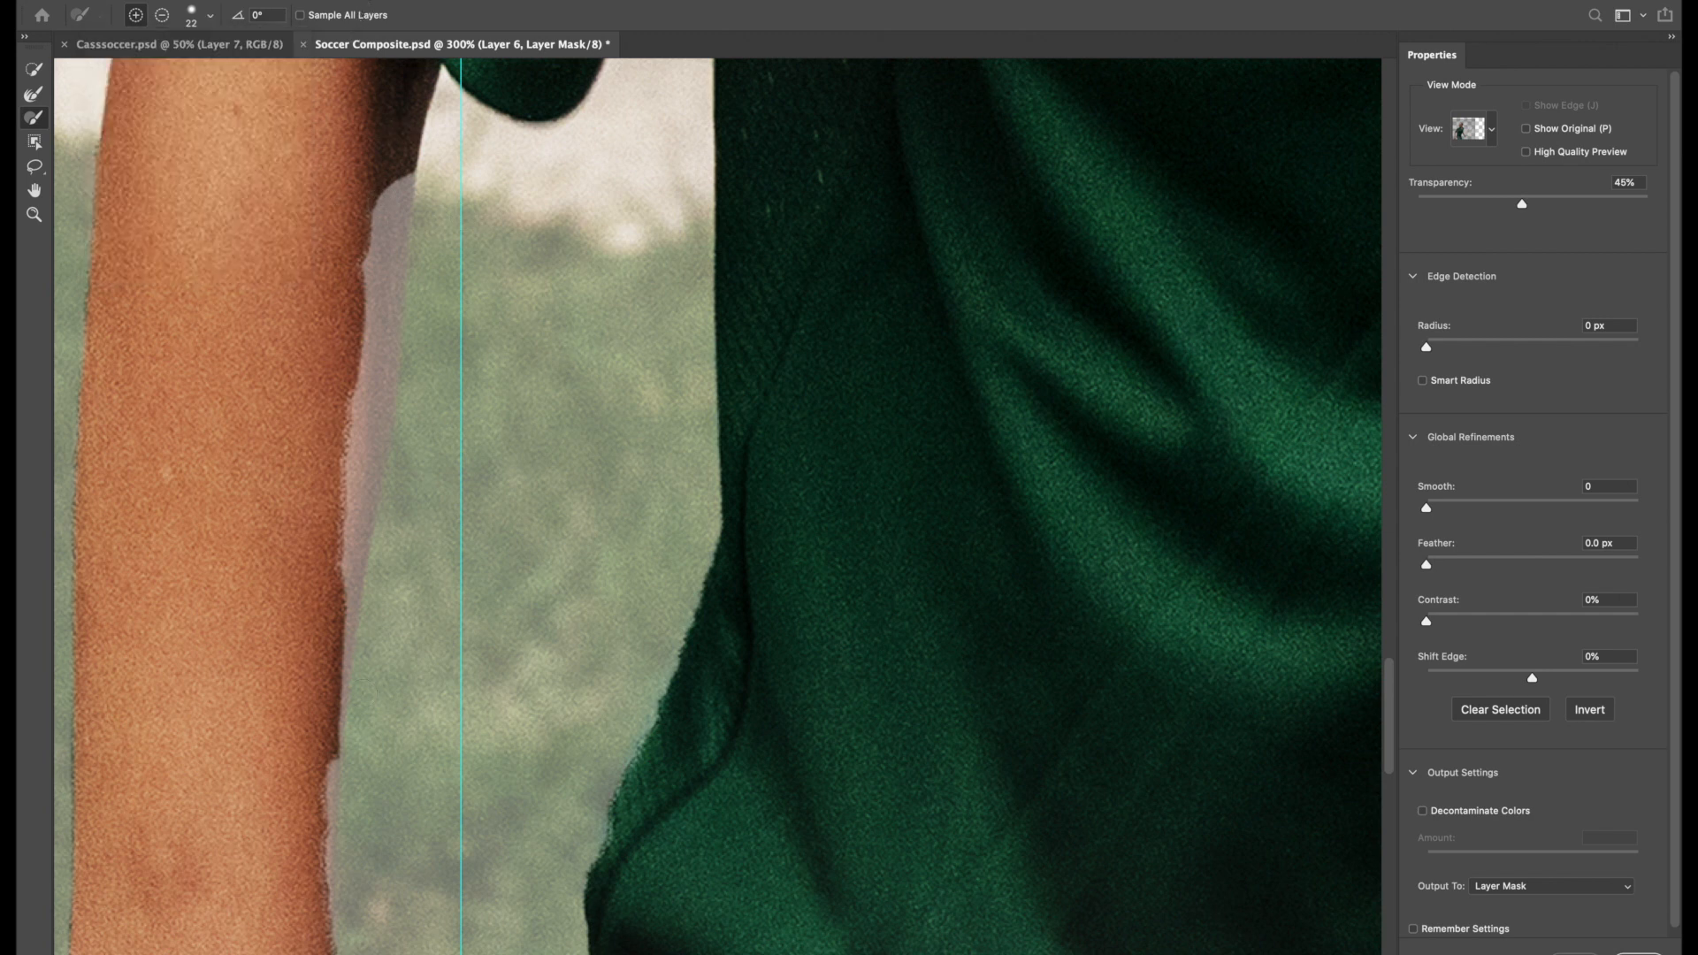
drag(390, 184, 327, 631)
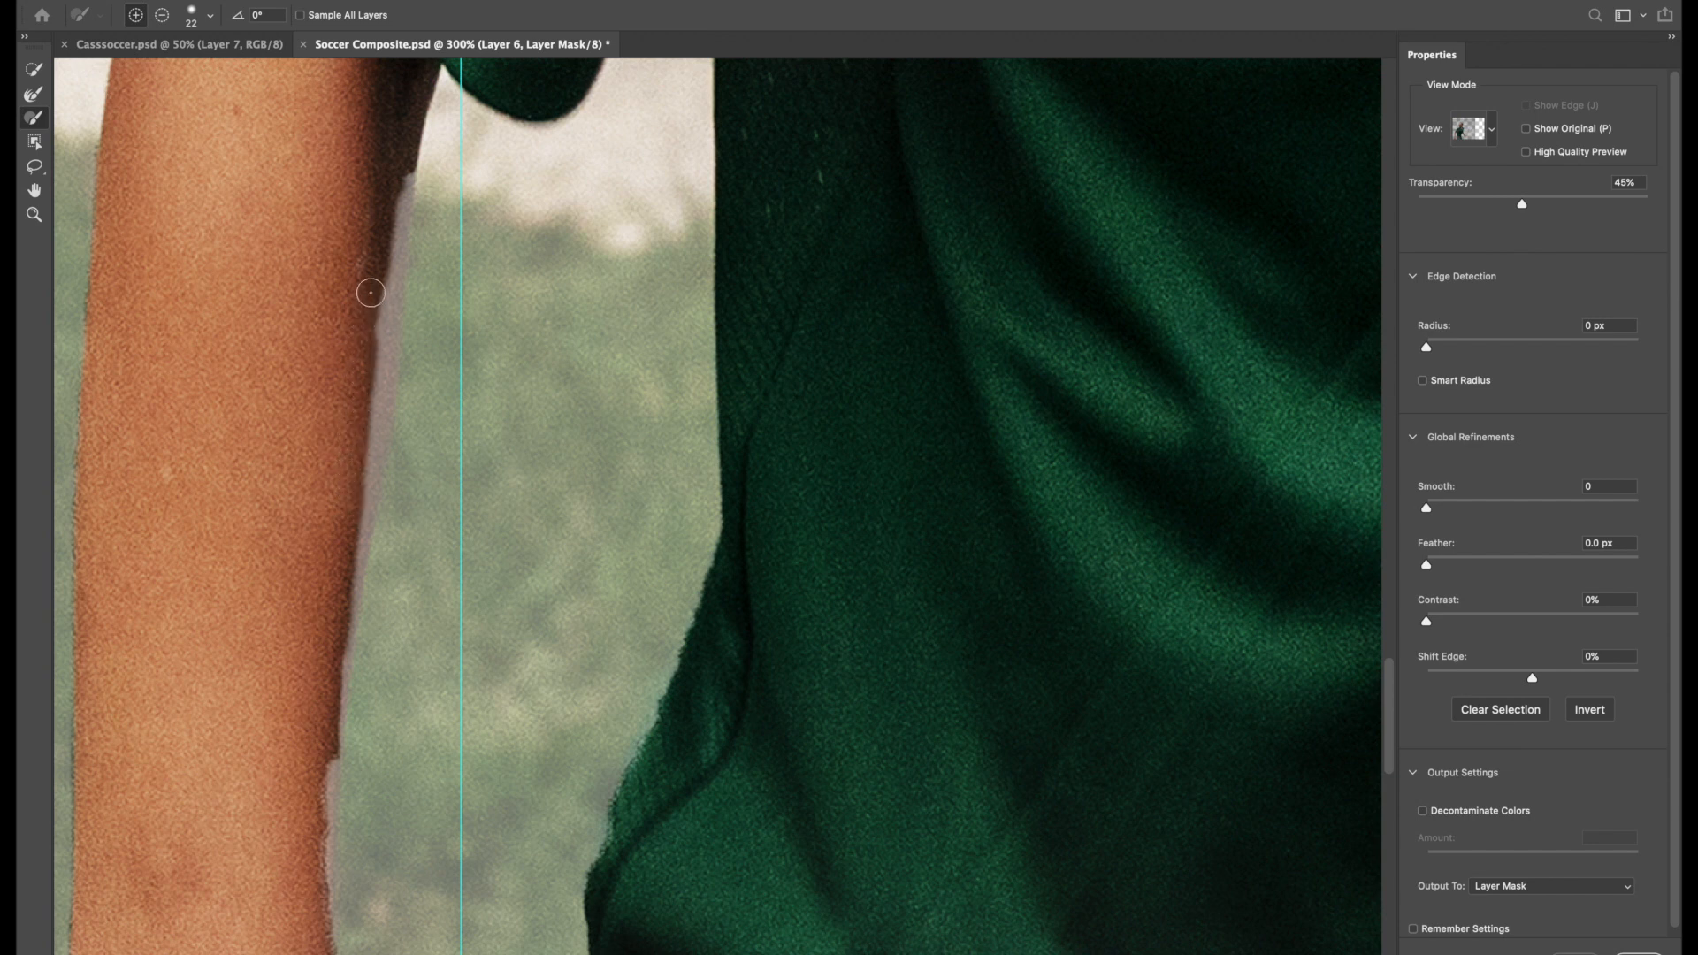
mouse_move(405, 168)
mouse_down()
mouse_move(310, 770)
mouse_move(348, 646)
mouse_move(307, 937)
mouse_move(310, 728)
mouse_move(310, 874)
mouse_move(348, 493)
mouse_move(417, 198)
mouse_move(394, 263)
mouse_up()
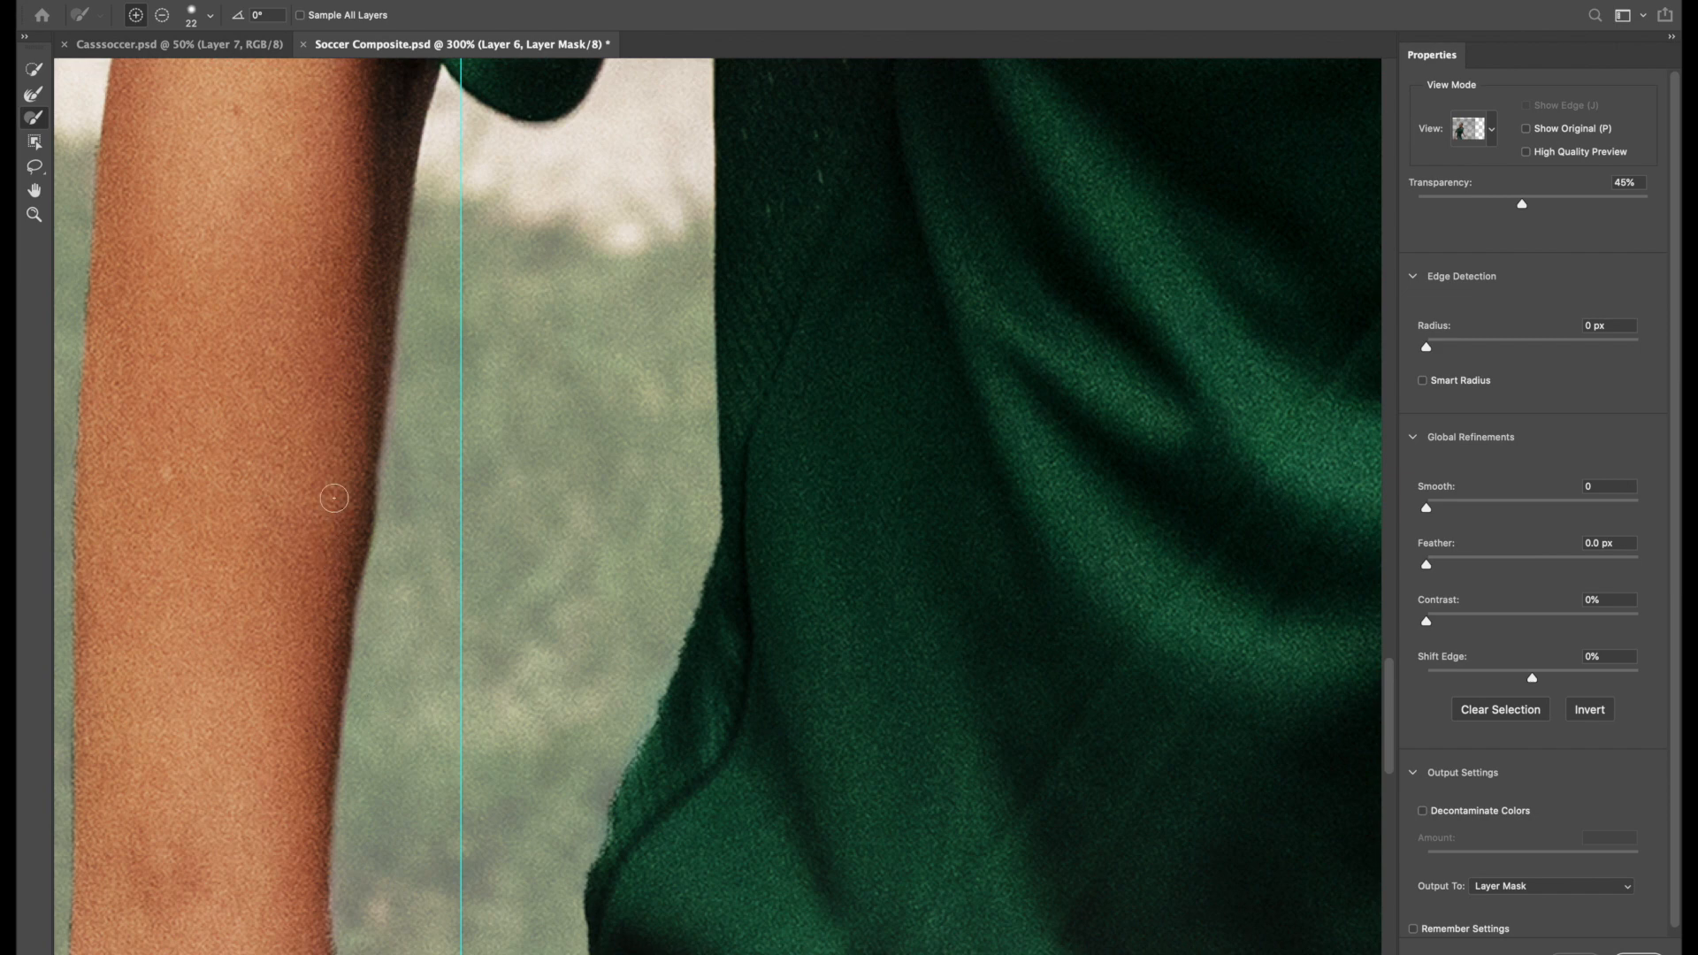
Step: Examine the mask edges down the forearm, wrist and lower shirt at up to 600% magnification
drag(266, 457, 337, 166)
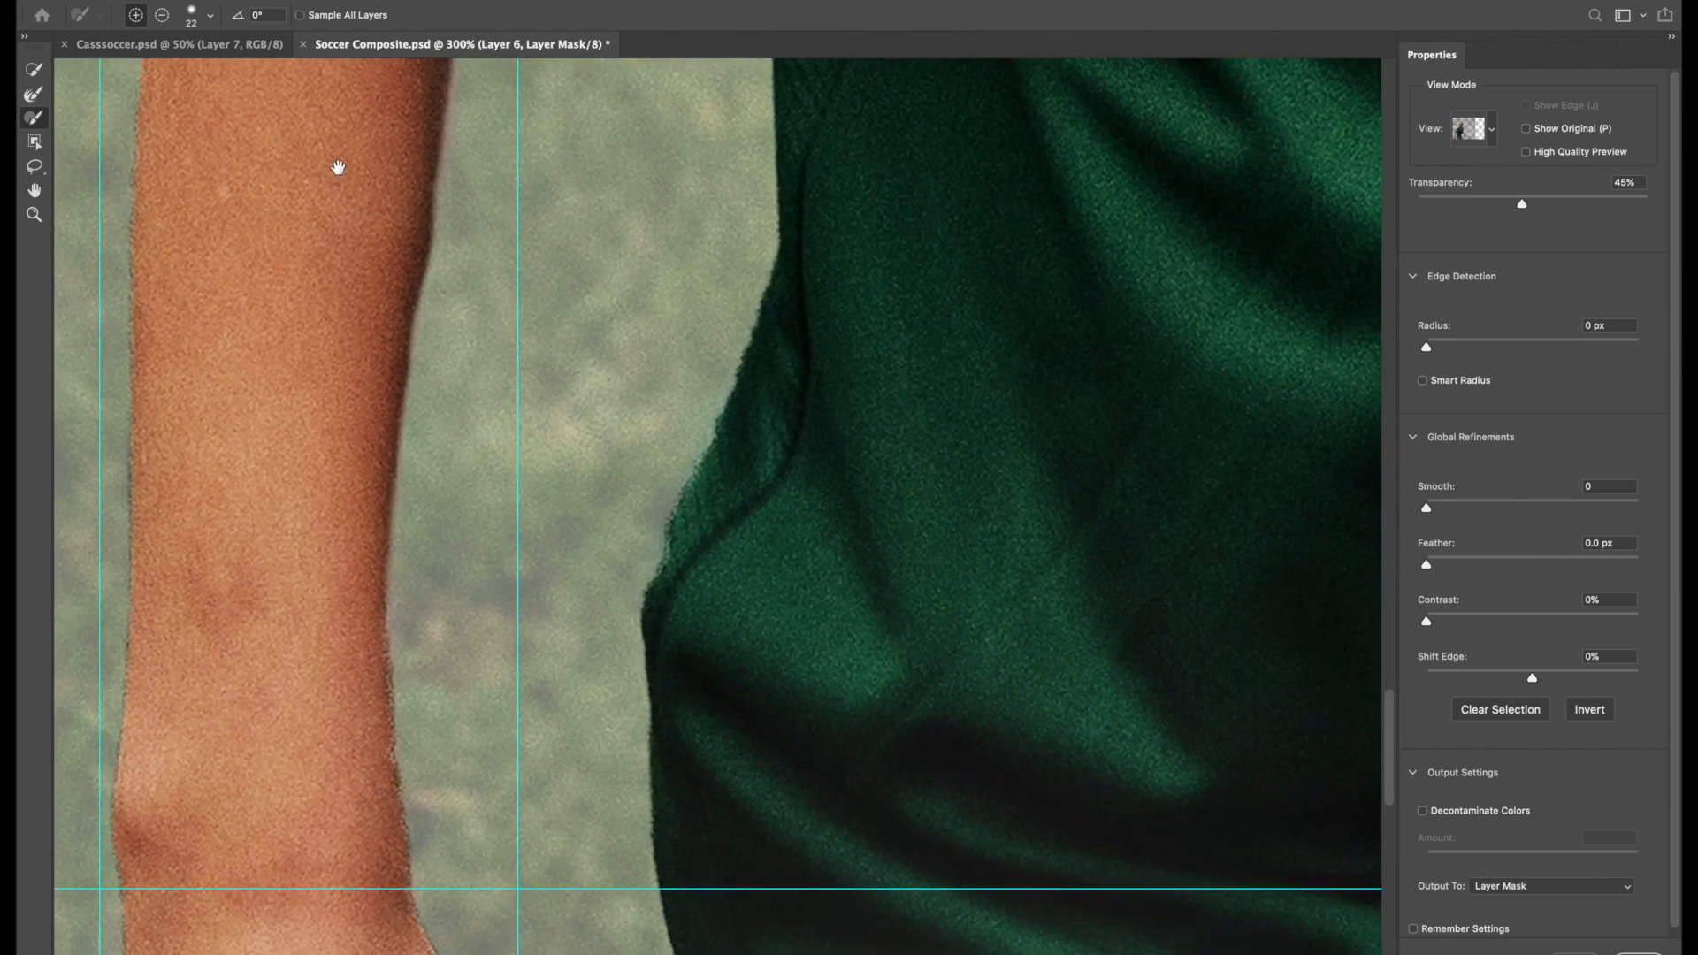
key(super+equal)
key(super+equal)
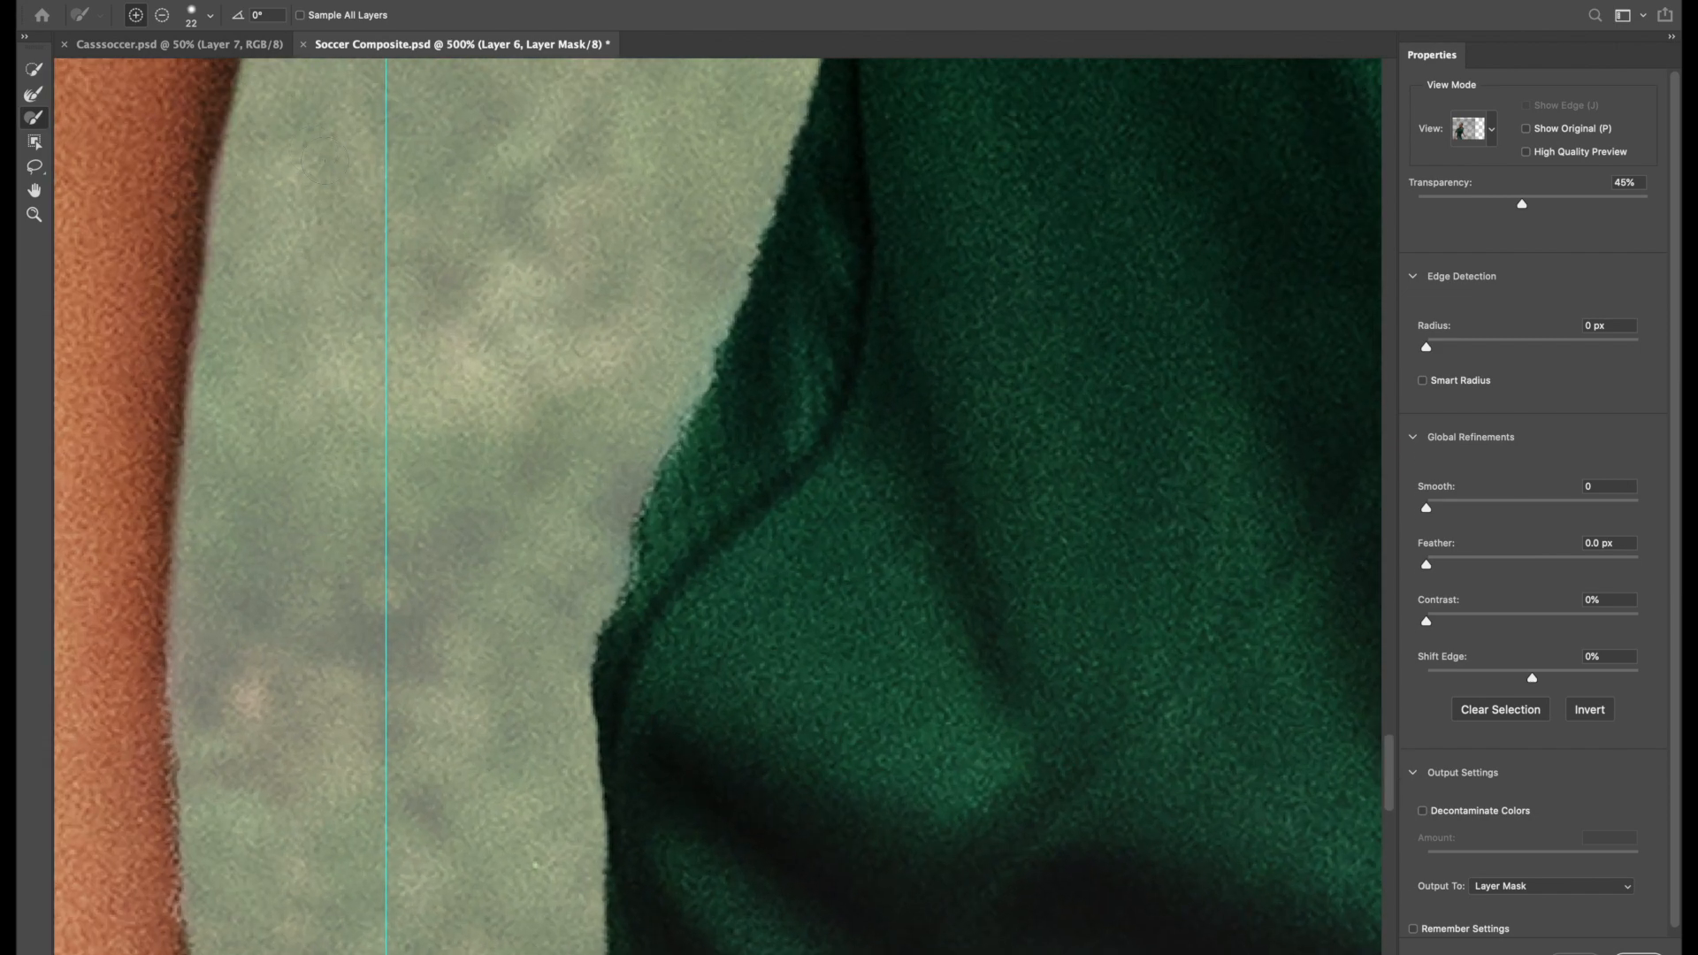
key(super+equal)
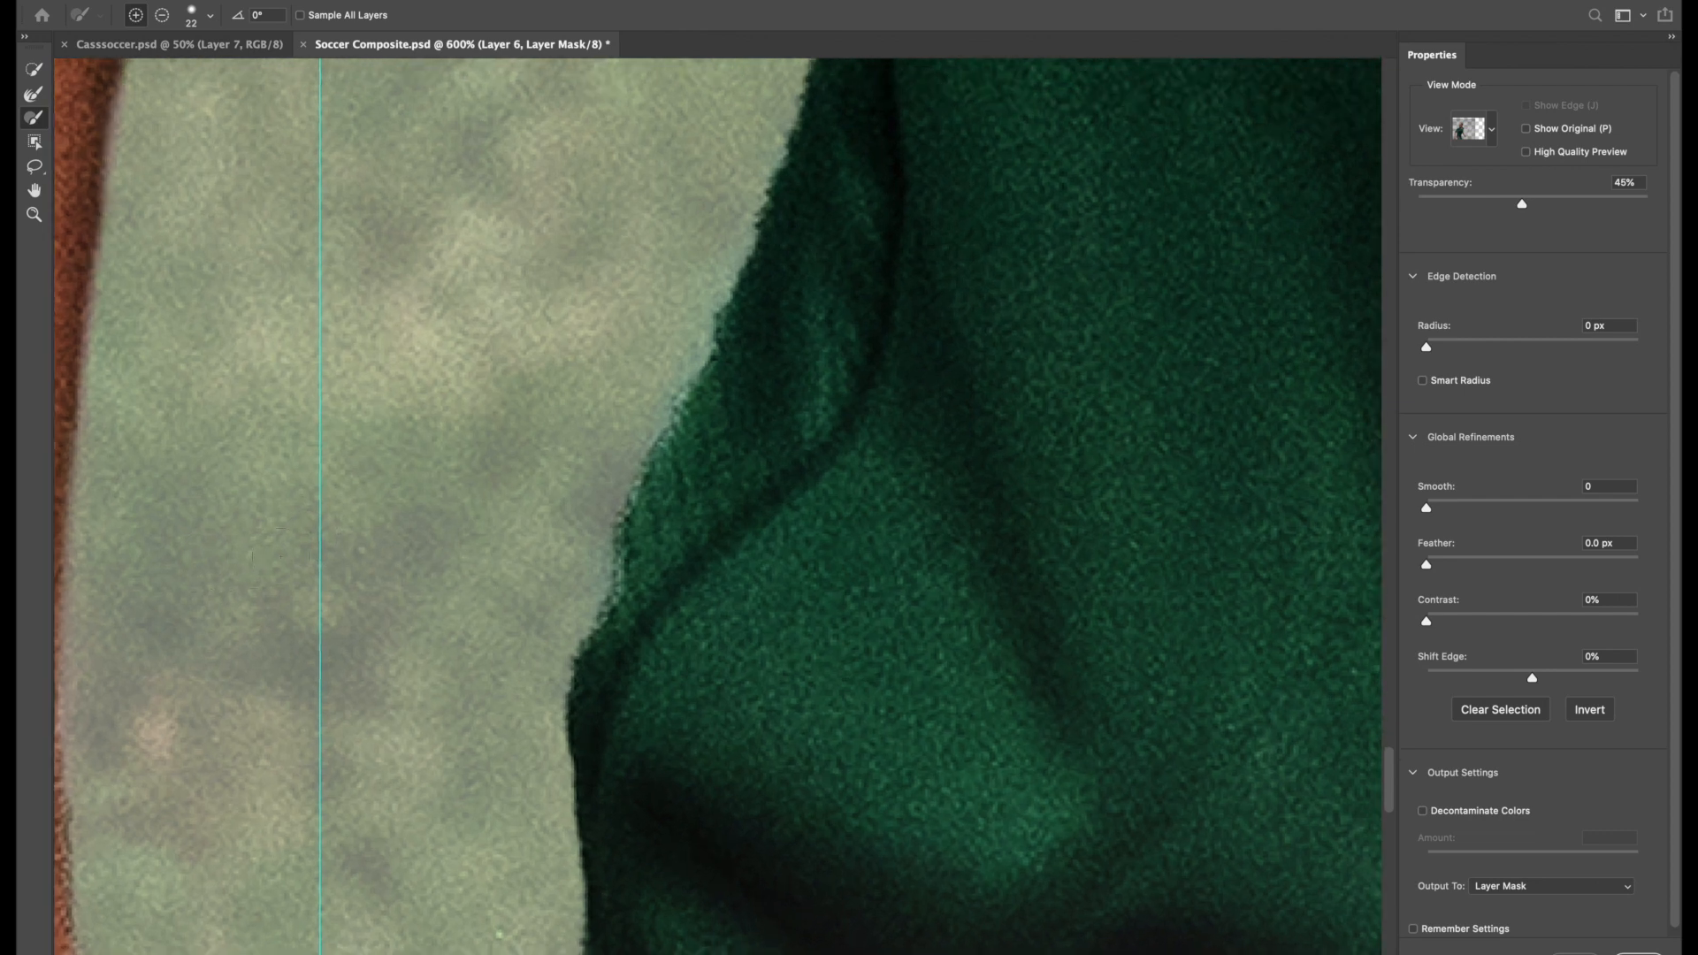
scroll(281, 557, left, 5)
scroll(280, 557, down, 3)
scroll(280, 556, down, 5)
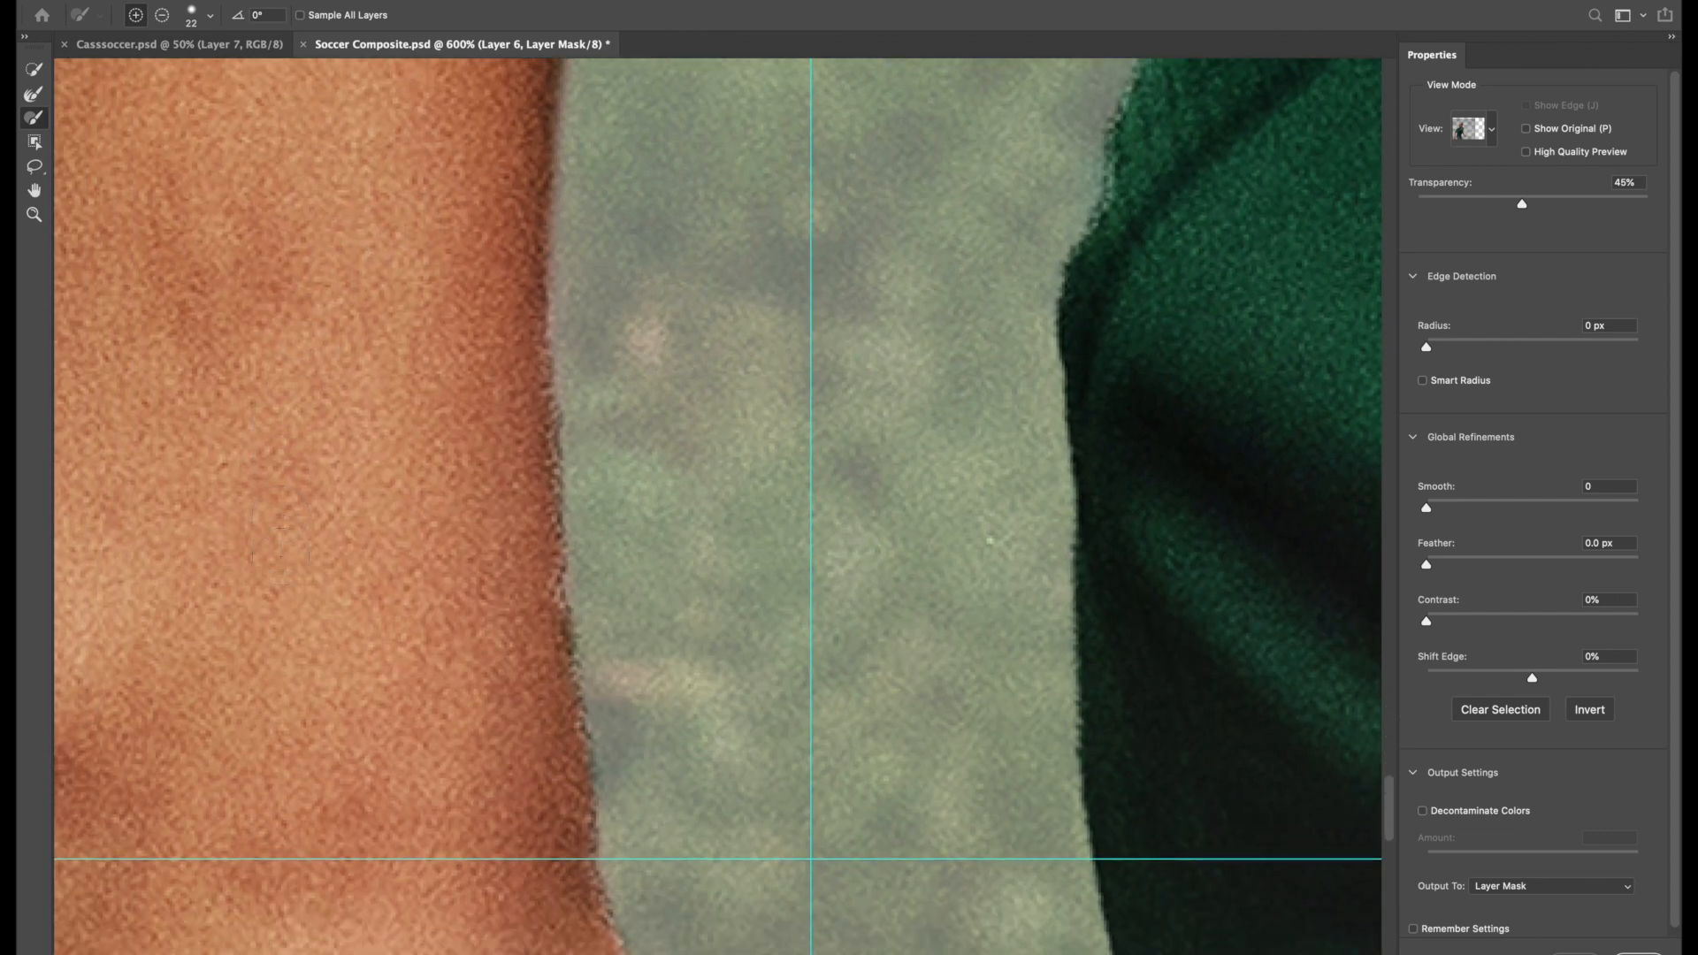
scroll(281, 556, left, 4)
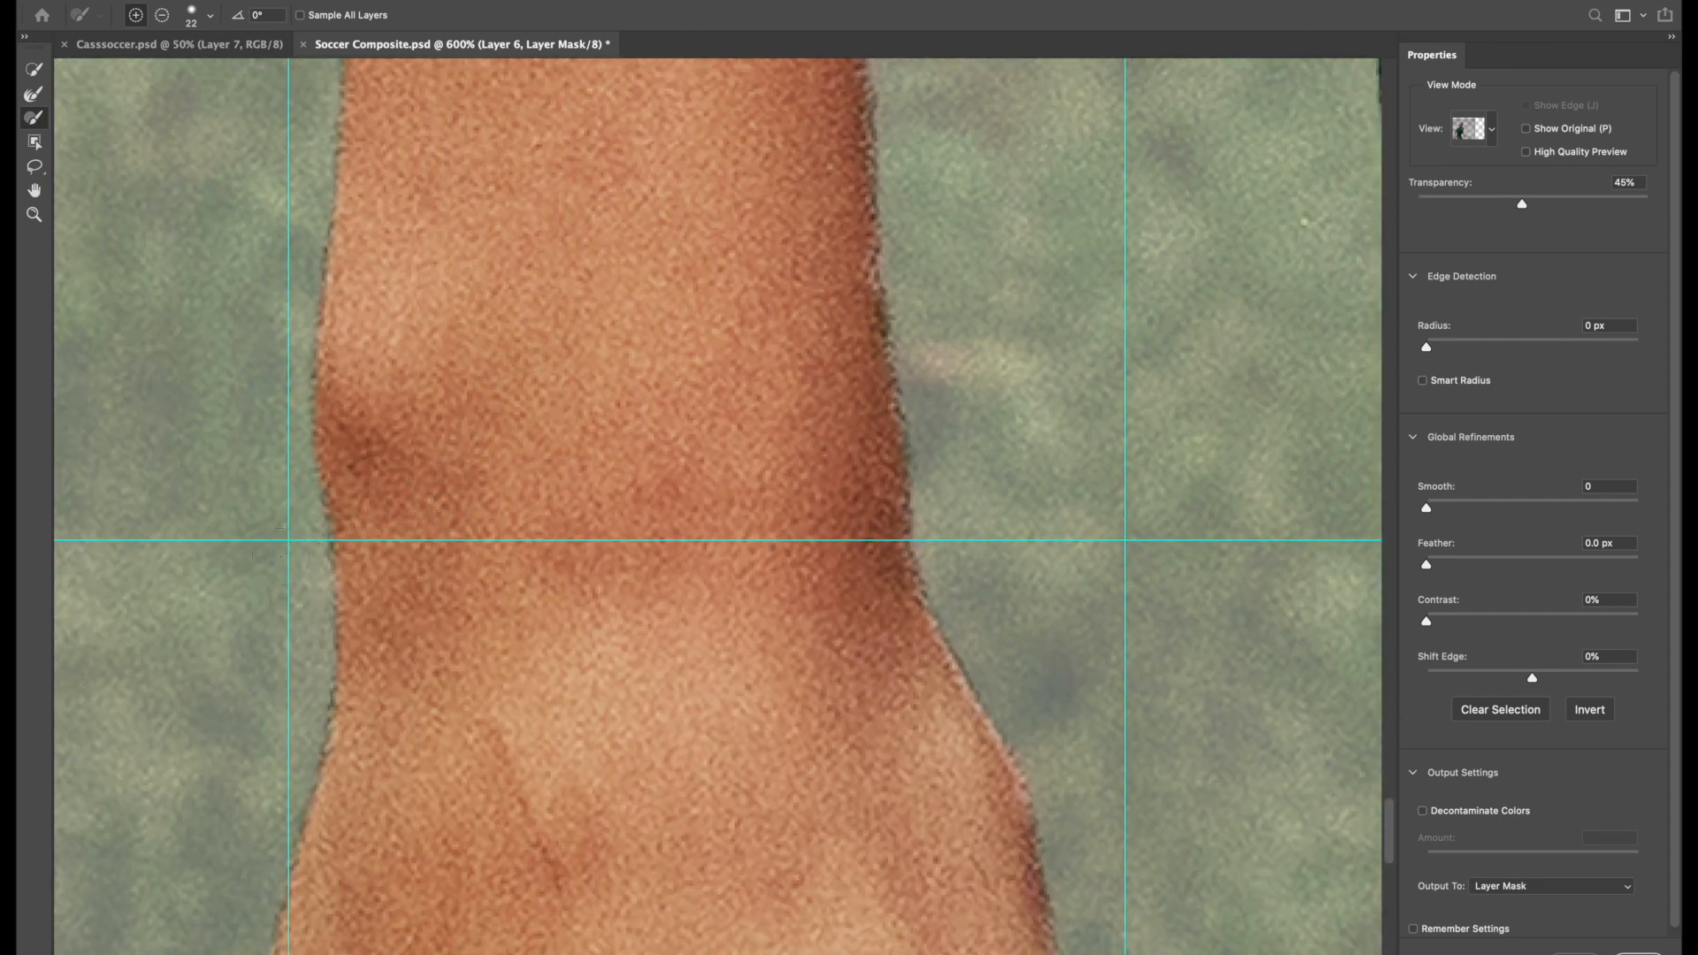
Step: Review the full composite, and inspect the held ball and the close-up player's arm at 300% magnification
key(super+minus)
key(super+minus)
key(super+minus)
key(super+minus)
key(super+minus)
key(super+minus)
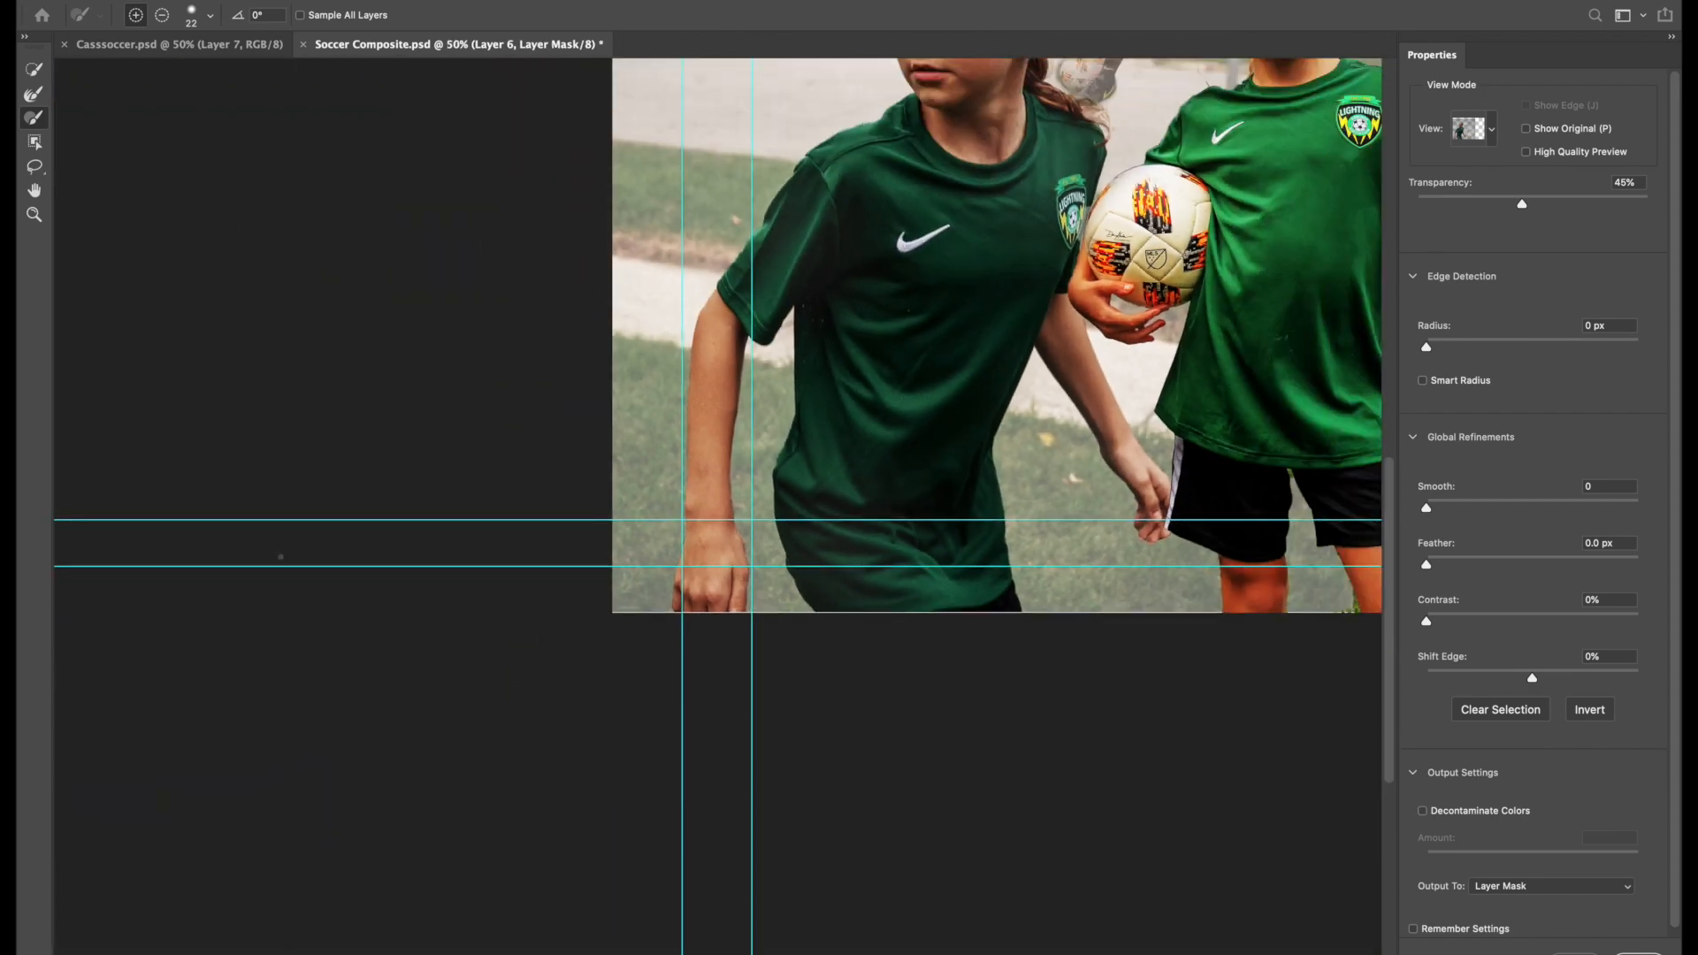
key(super+minus)
key(super+minus)
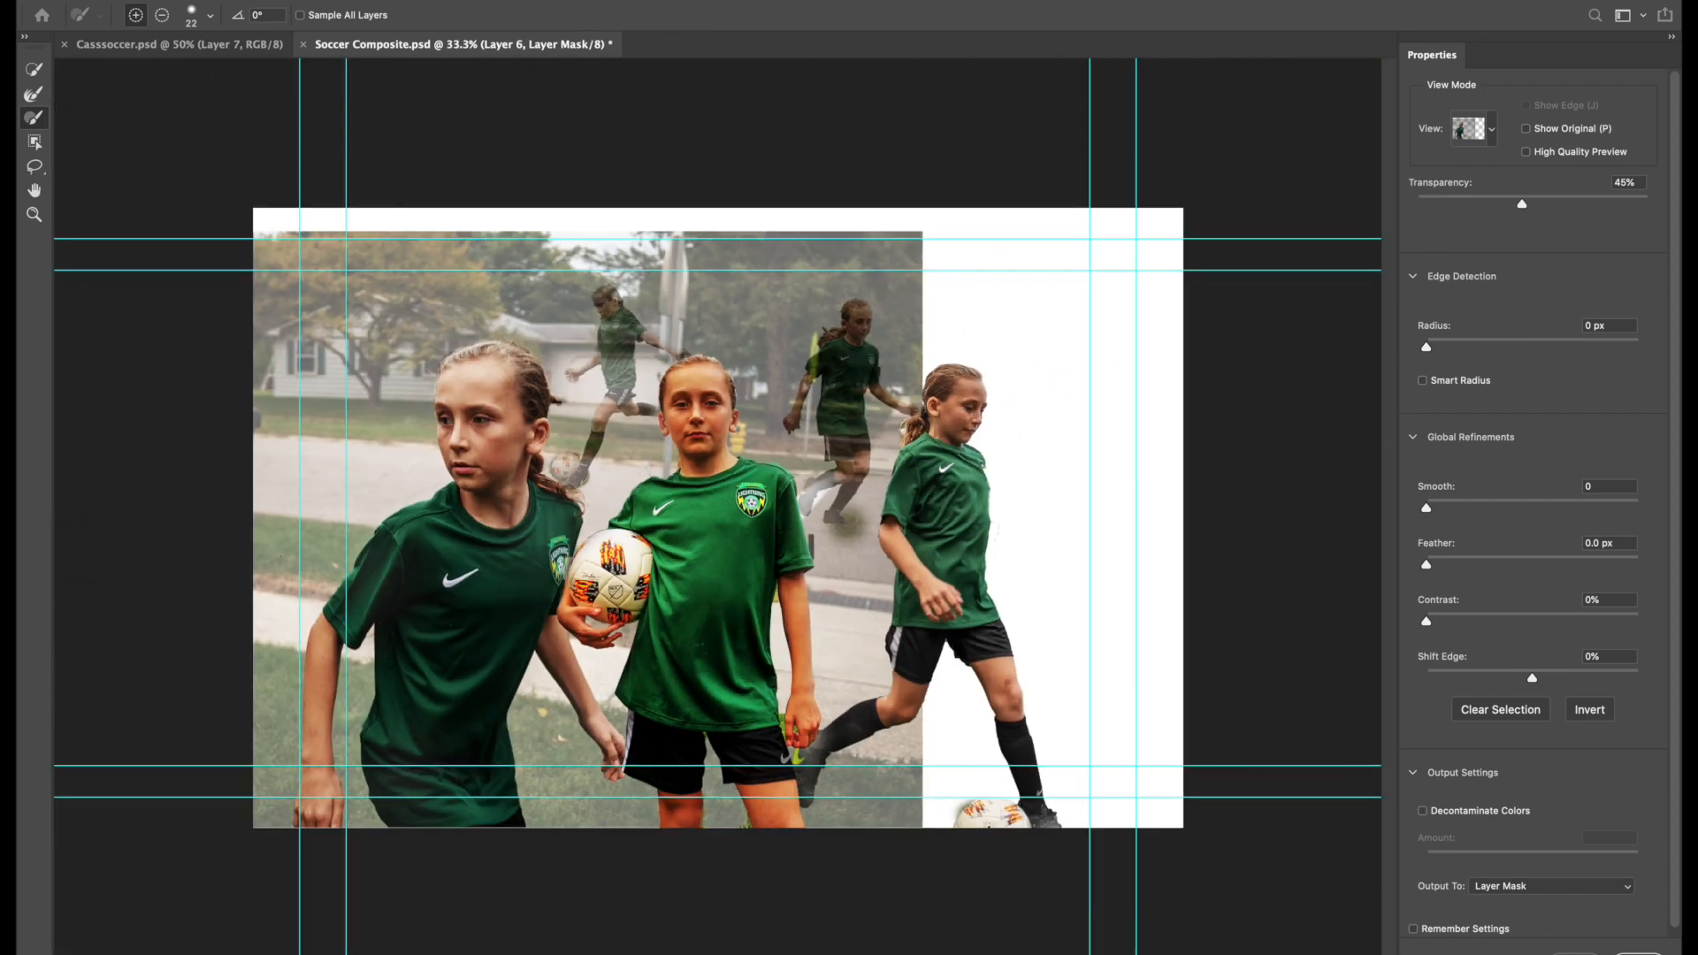
key(super+plus)
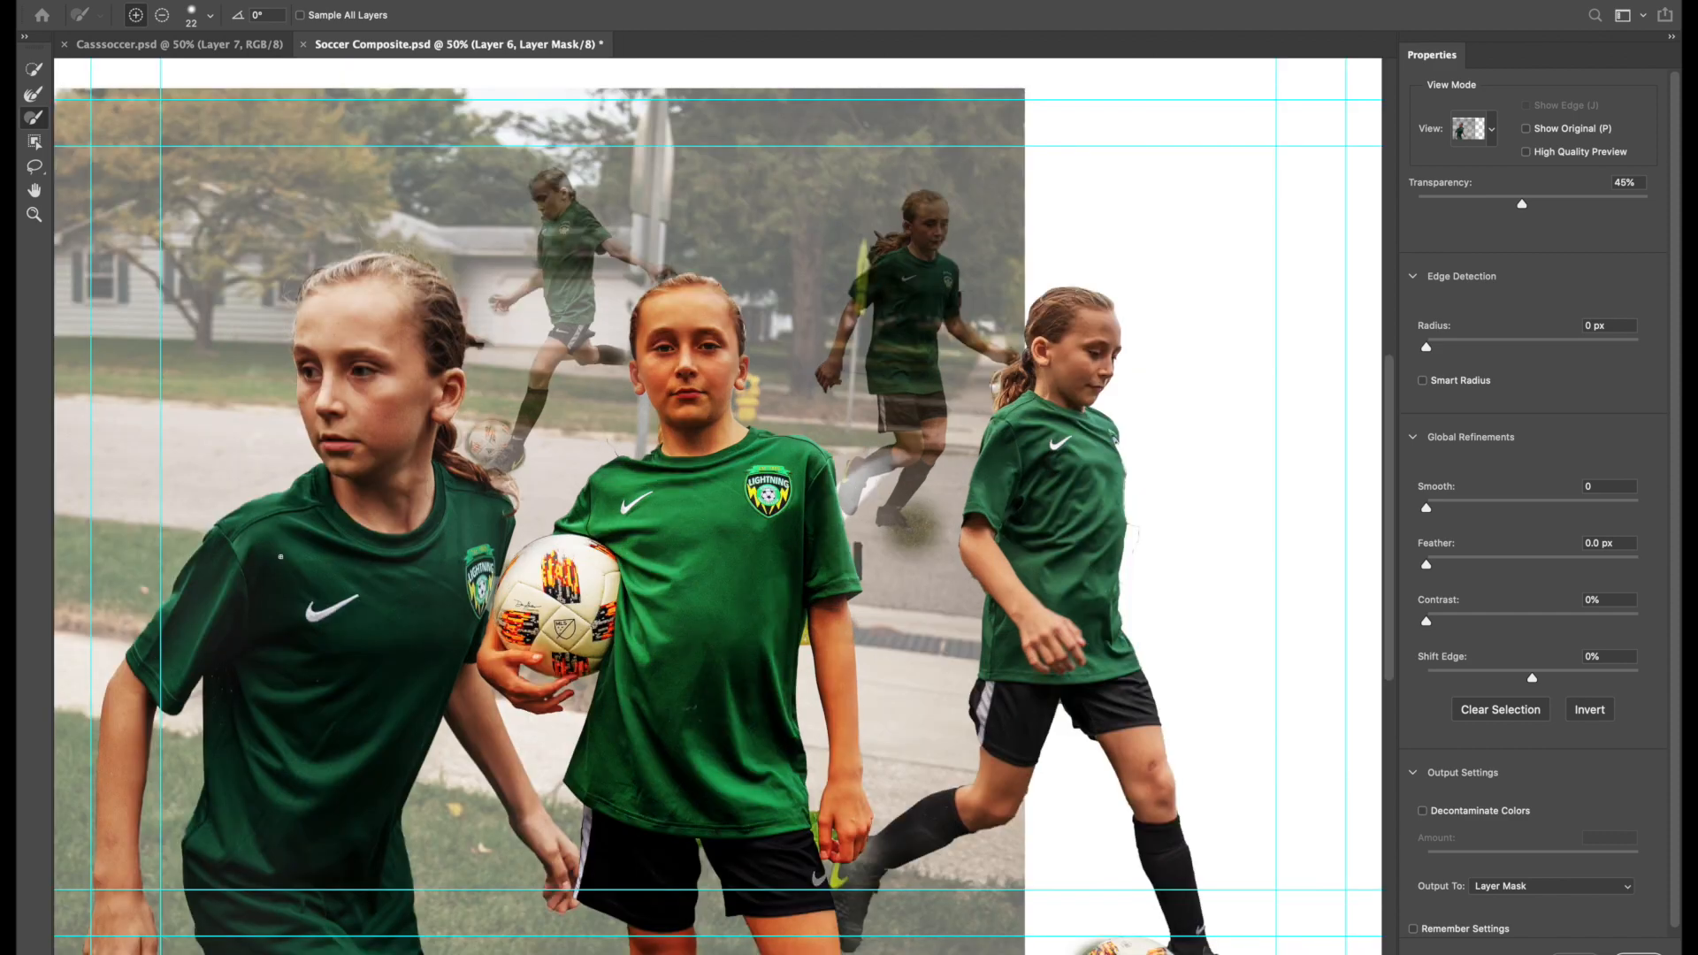
key(super+plus)
key(super+plus)
key(super+plus)
key(super+plus)
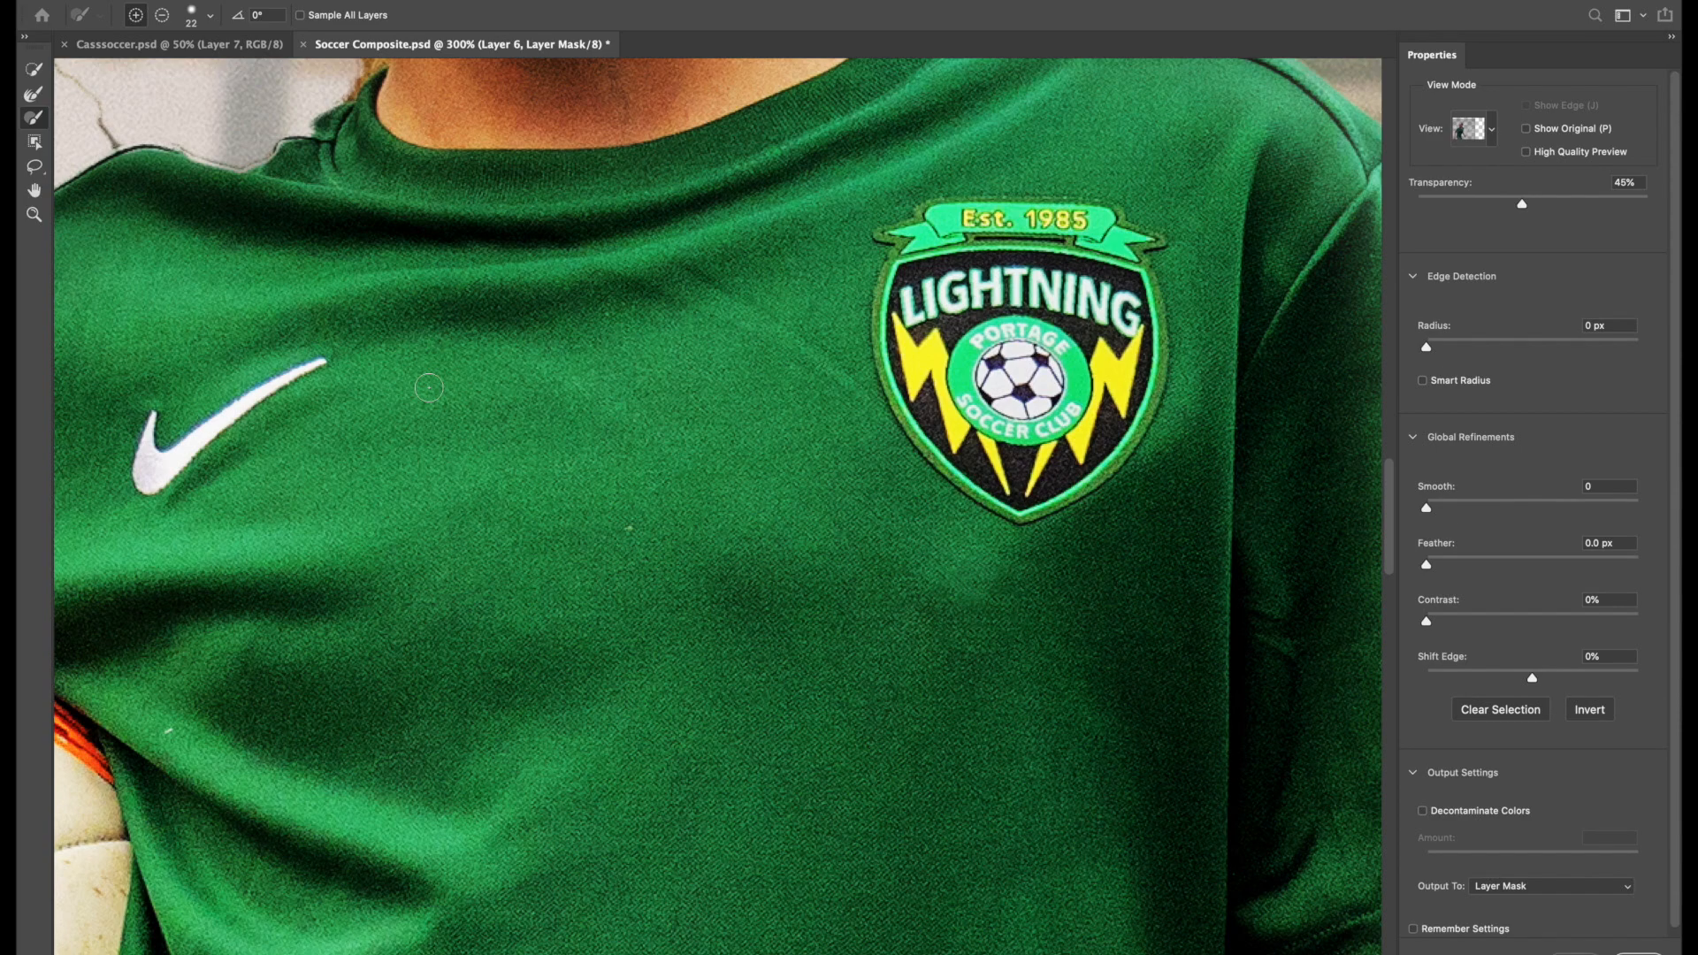
drag(313, 529, 1007, 22)
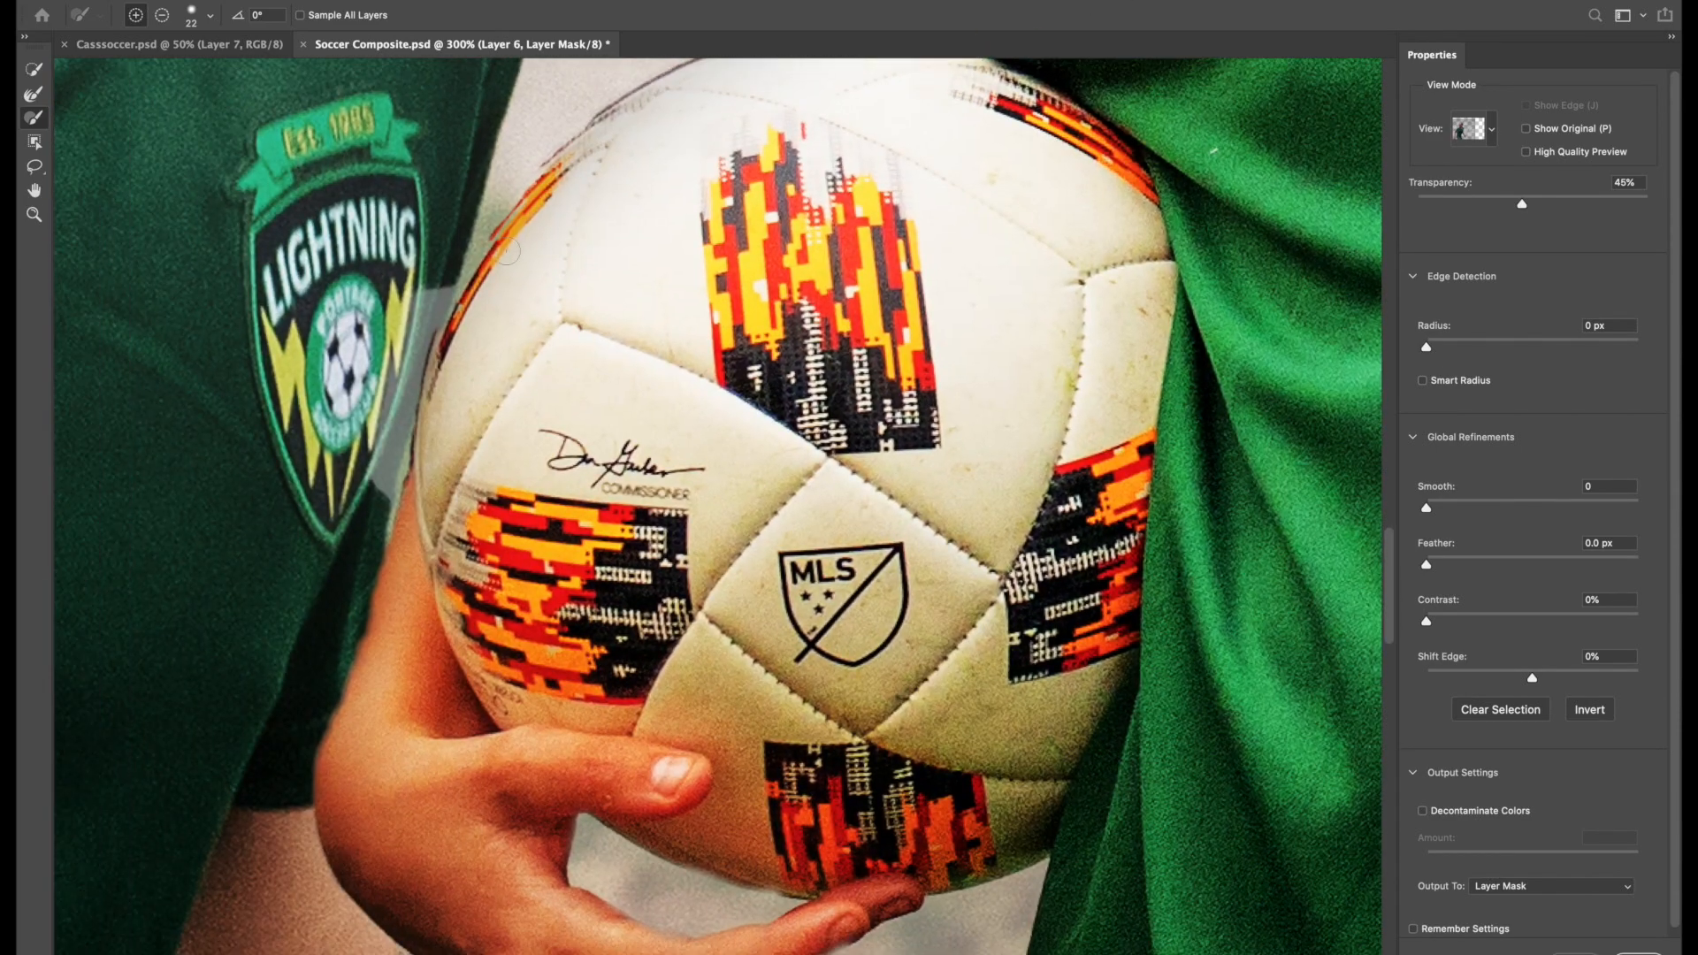
drag(413, 509, 882, 0)
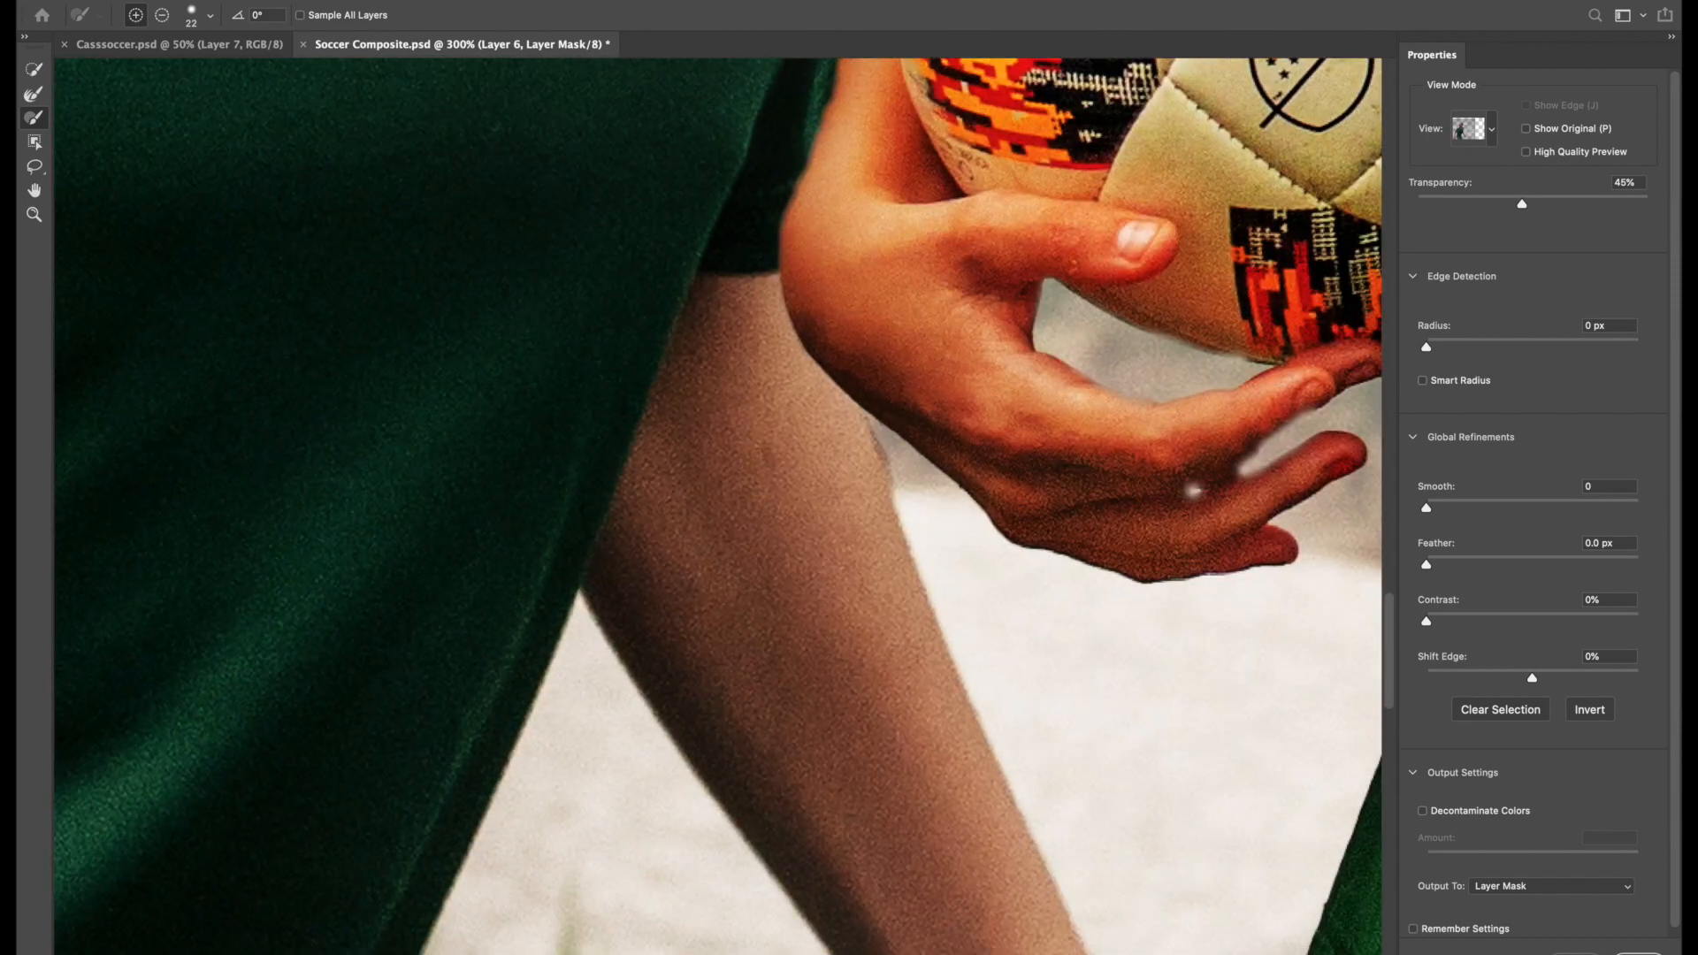
drag(419, 437, 1130, 493)
drag(463, 406, 1040, 301)
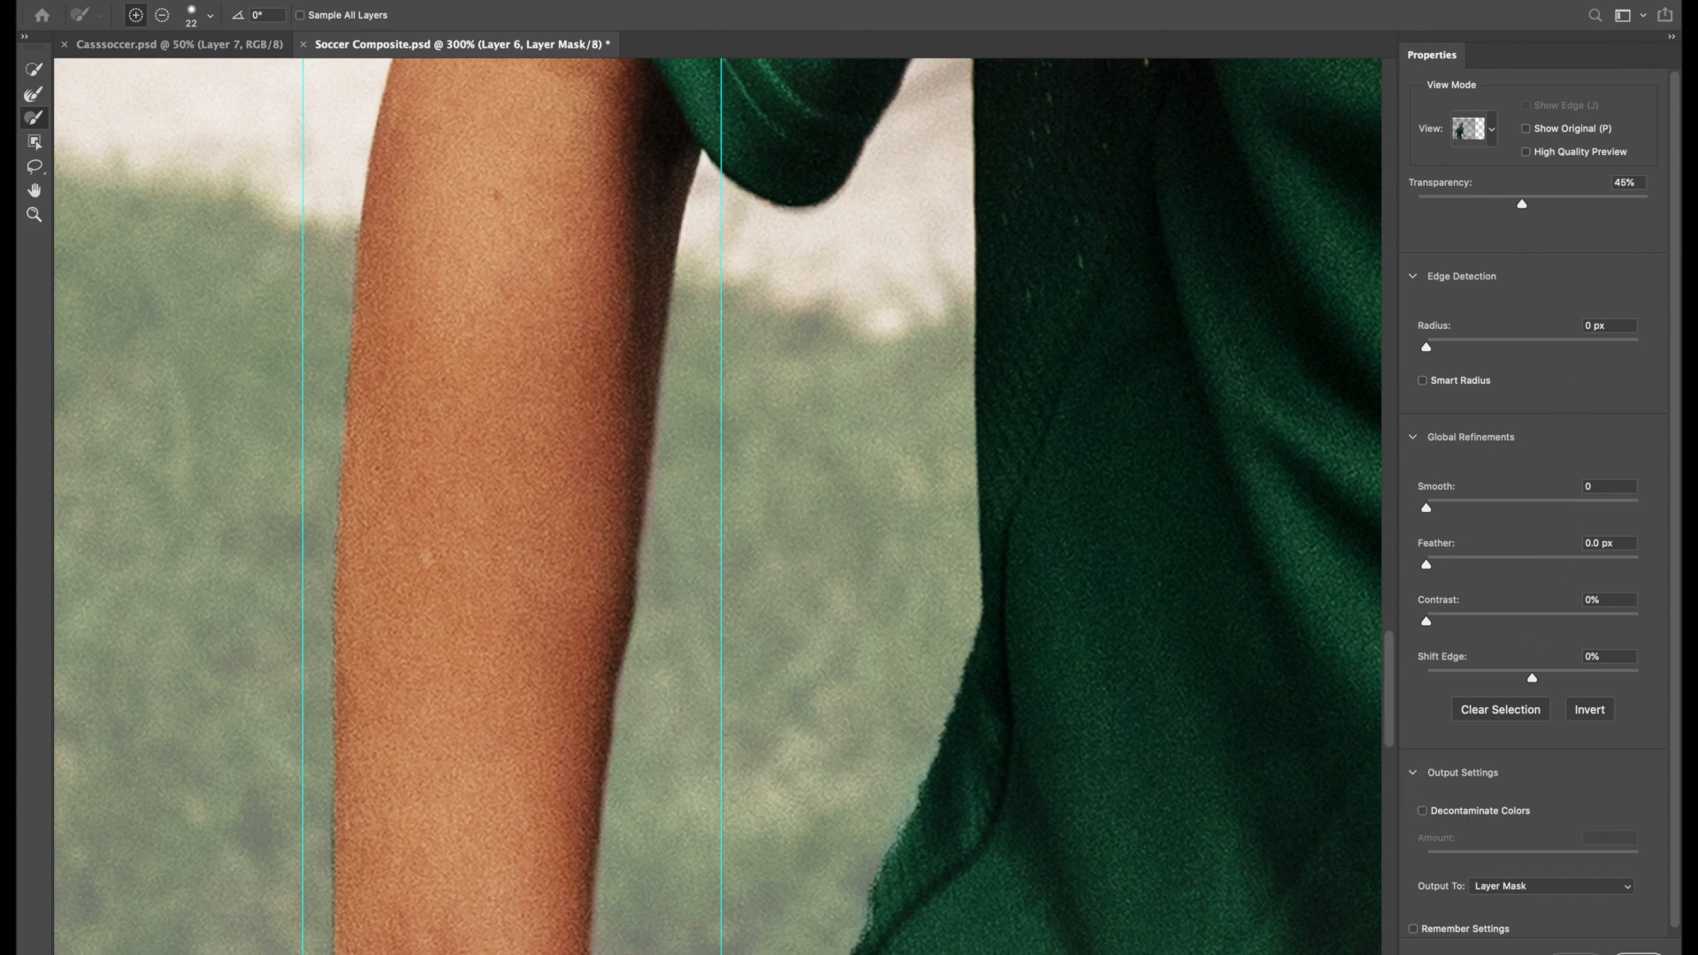
Step: Trim the mask along the outer edge of the lowered hand's little finger with a 3 px brush in subtract mode
scroll(451, 447, down, 10)
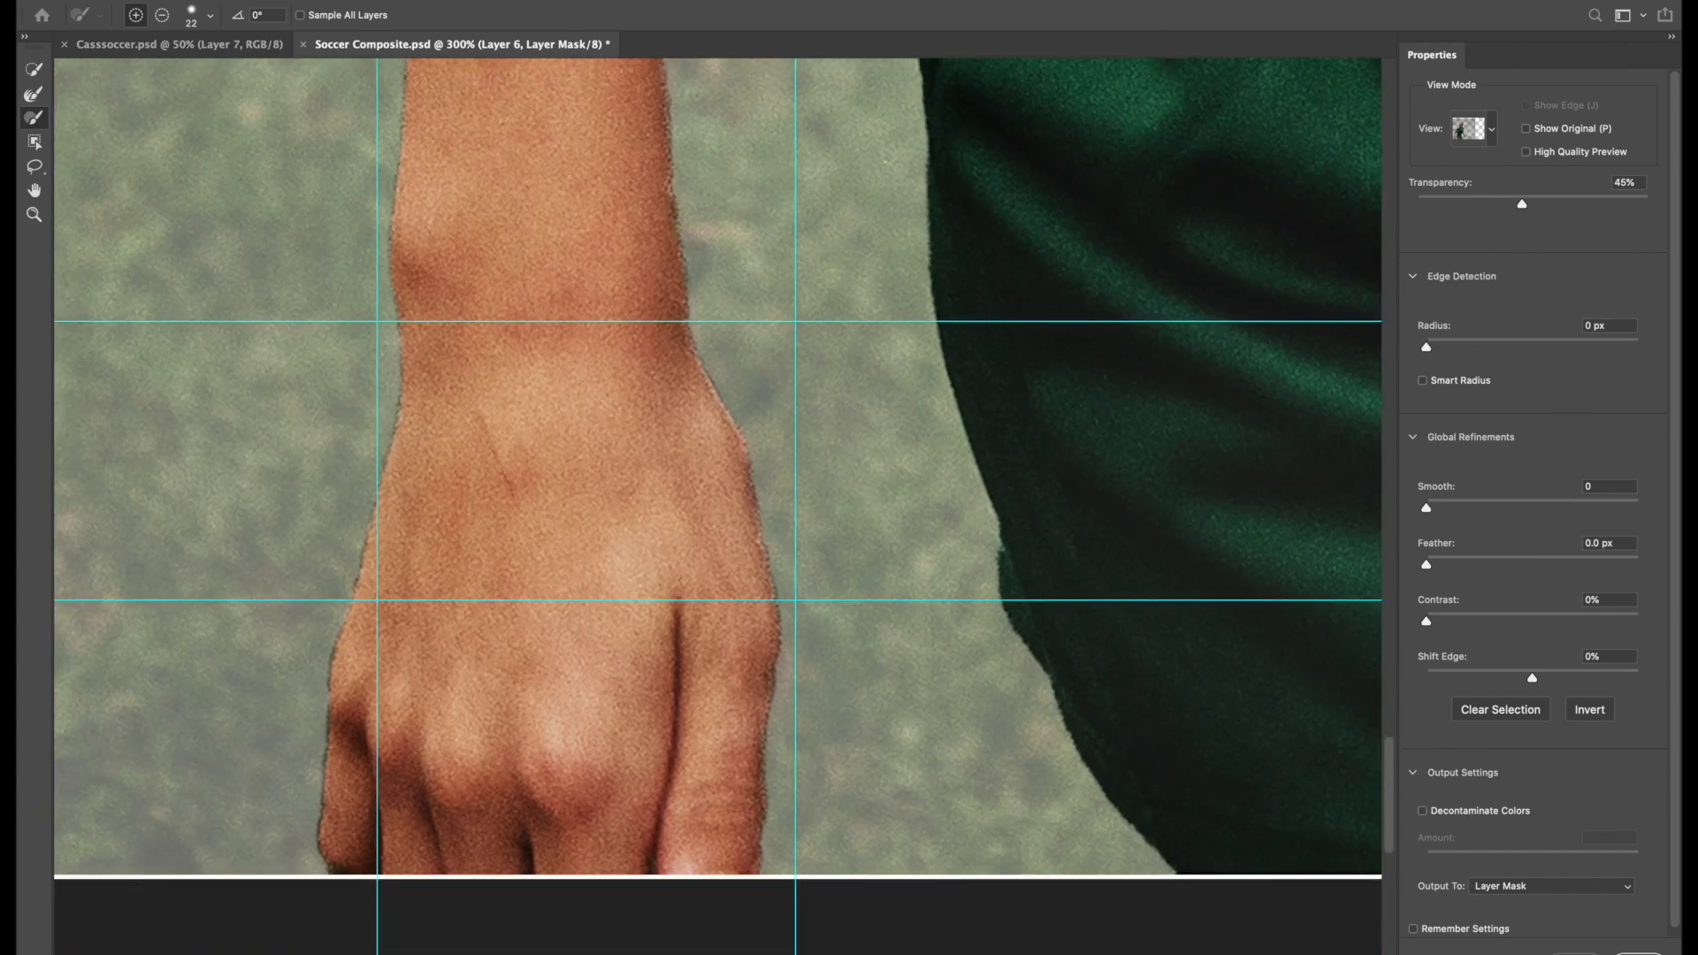
key(ctrl+plus)
key(ctrl+plus)
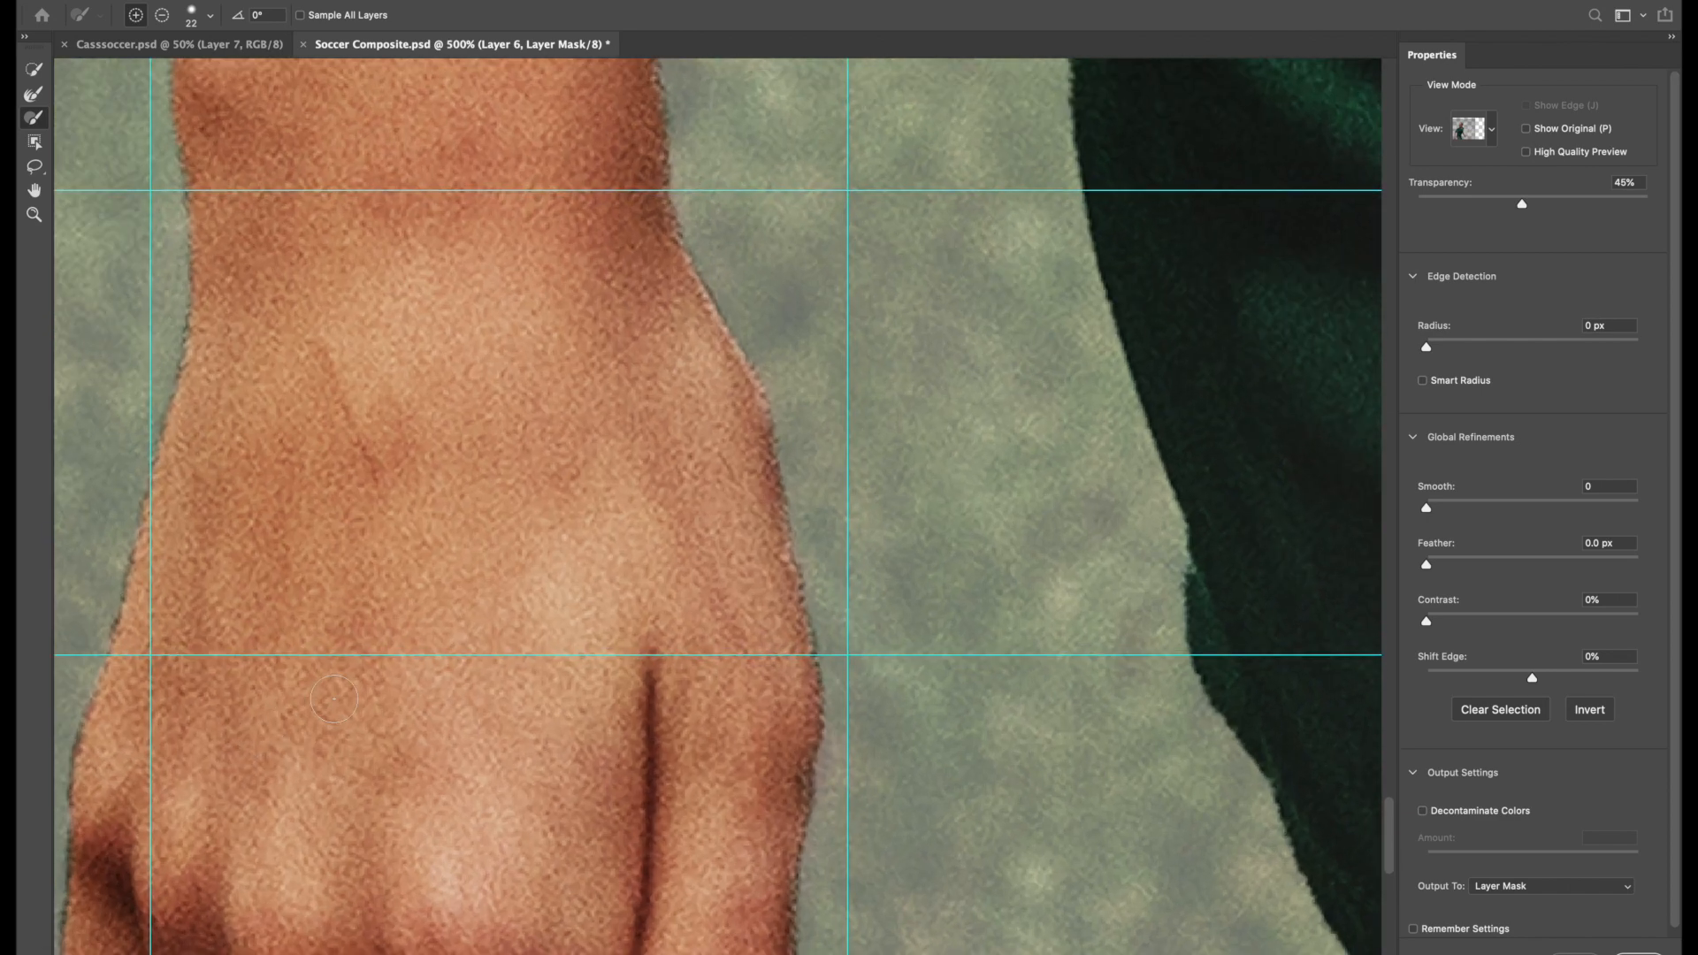
scroll(717, 504, down, 5)
scroll(717, 504, left, 5)
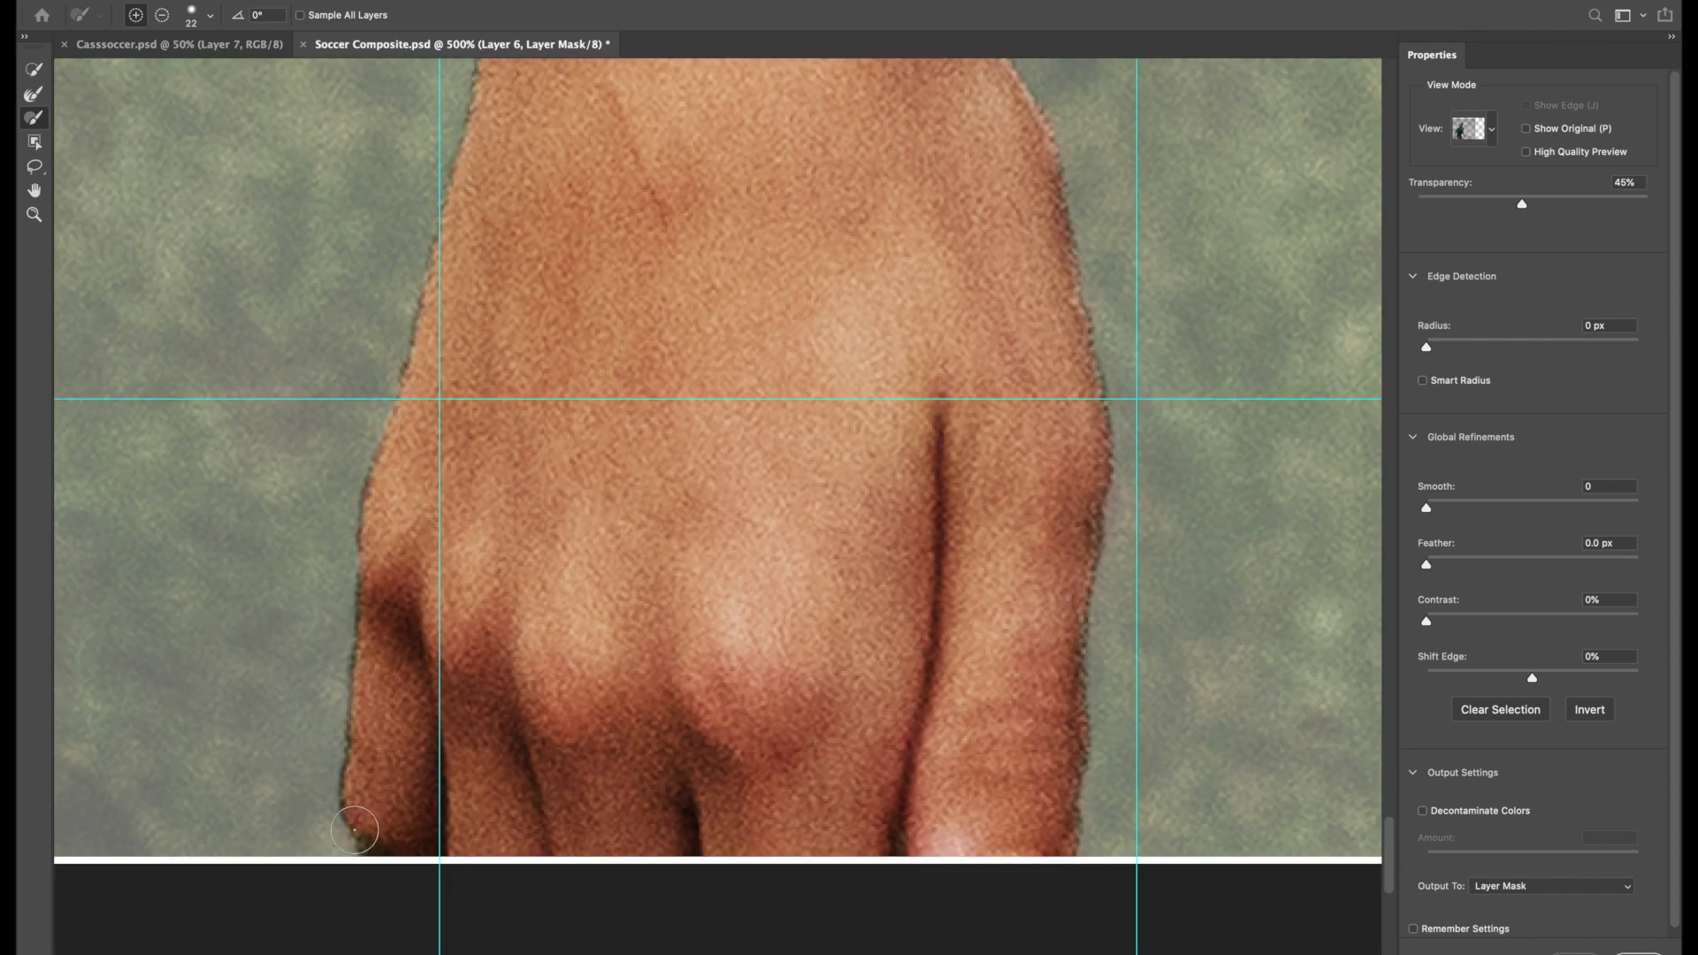
click(210, 15)
drag(117, 67, 112, 69)
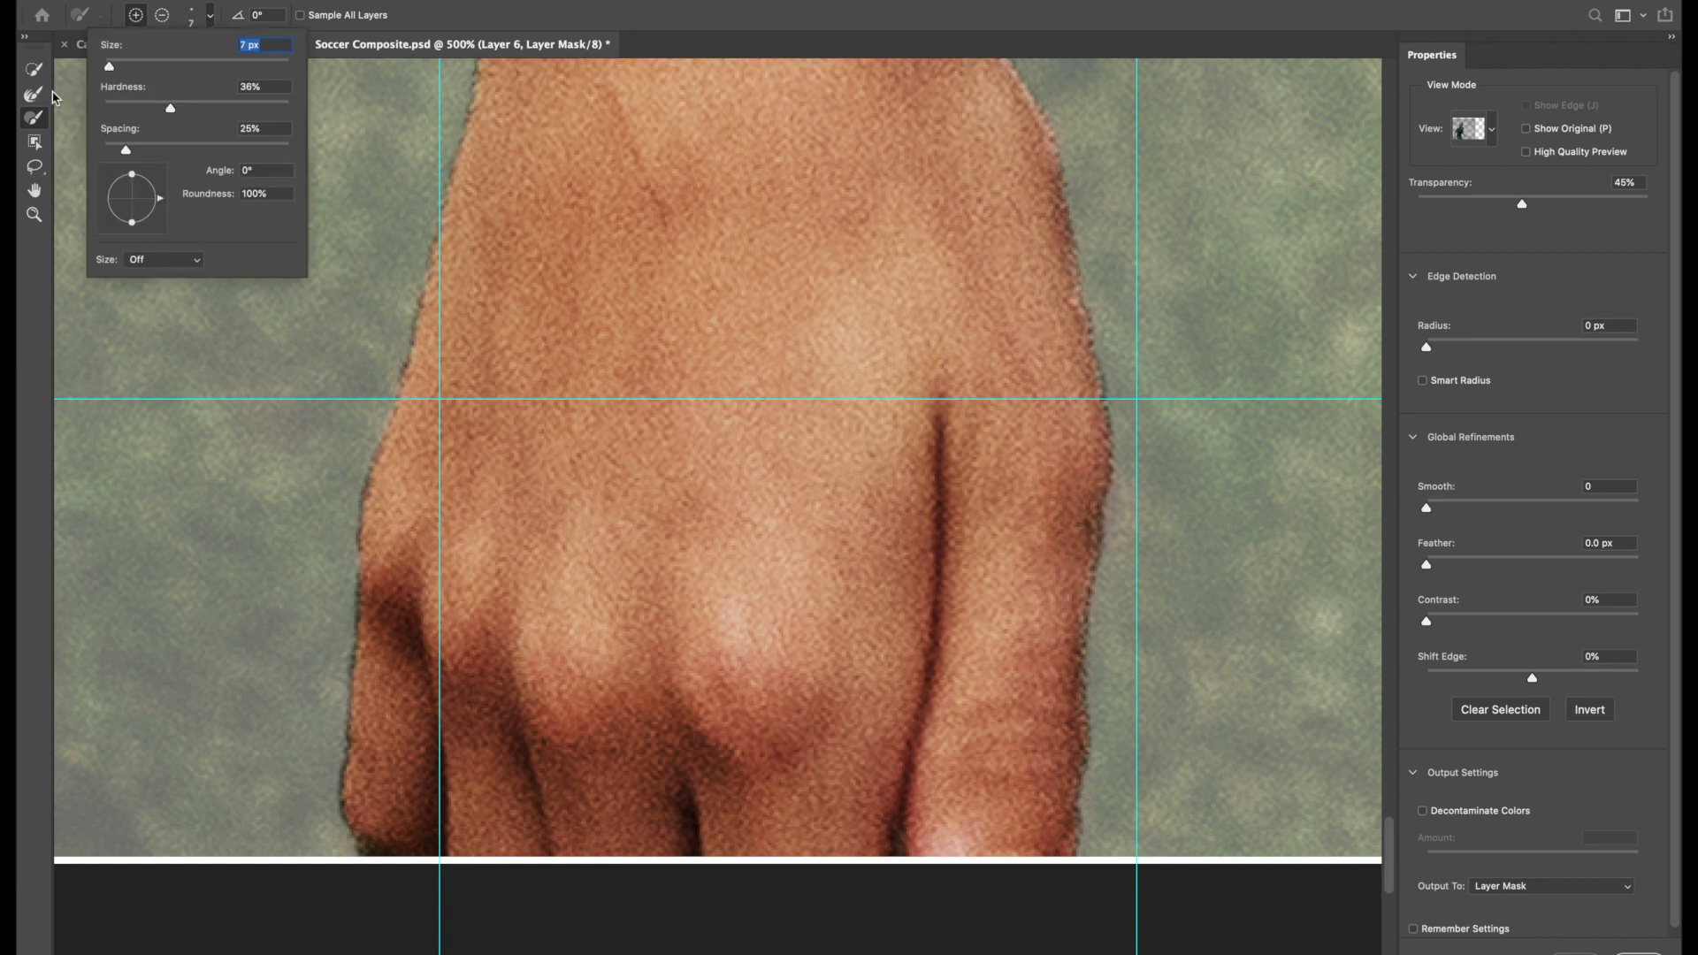
drag(107, 78, 107, 73)
click(162, 15)
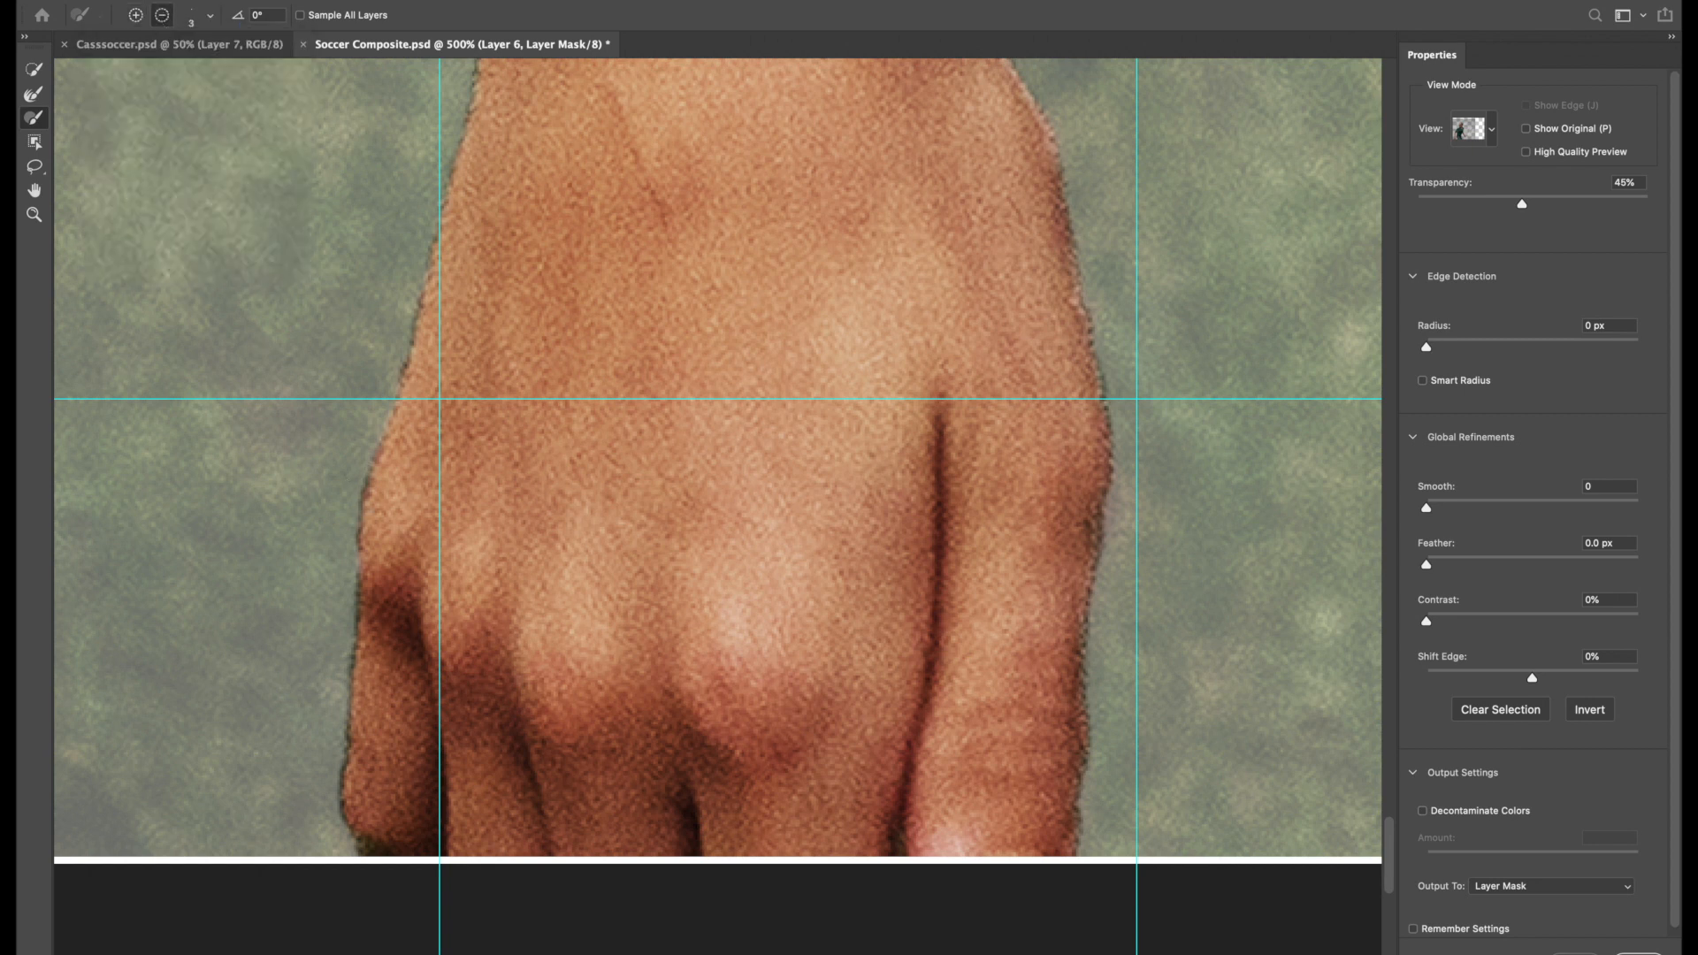
key(super+plus)
key(super+plus)
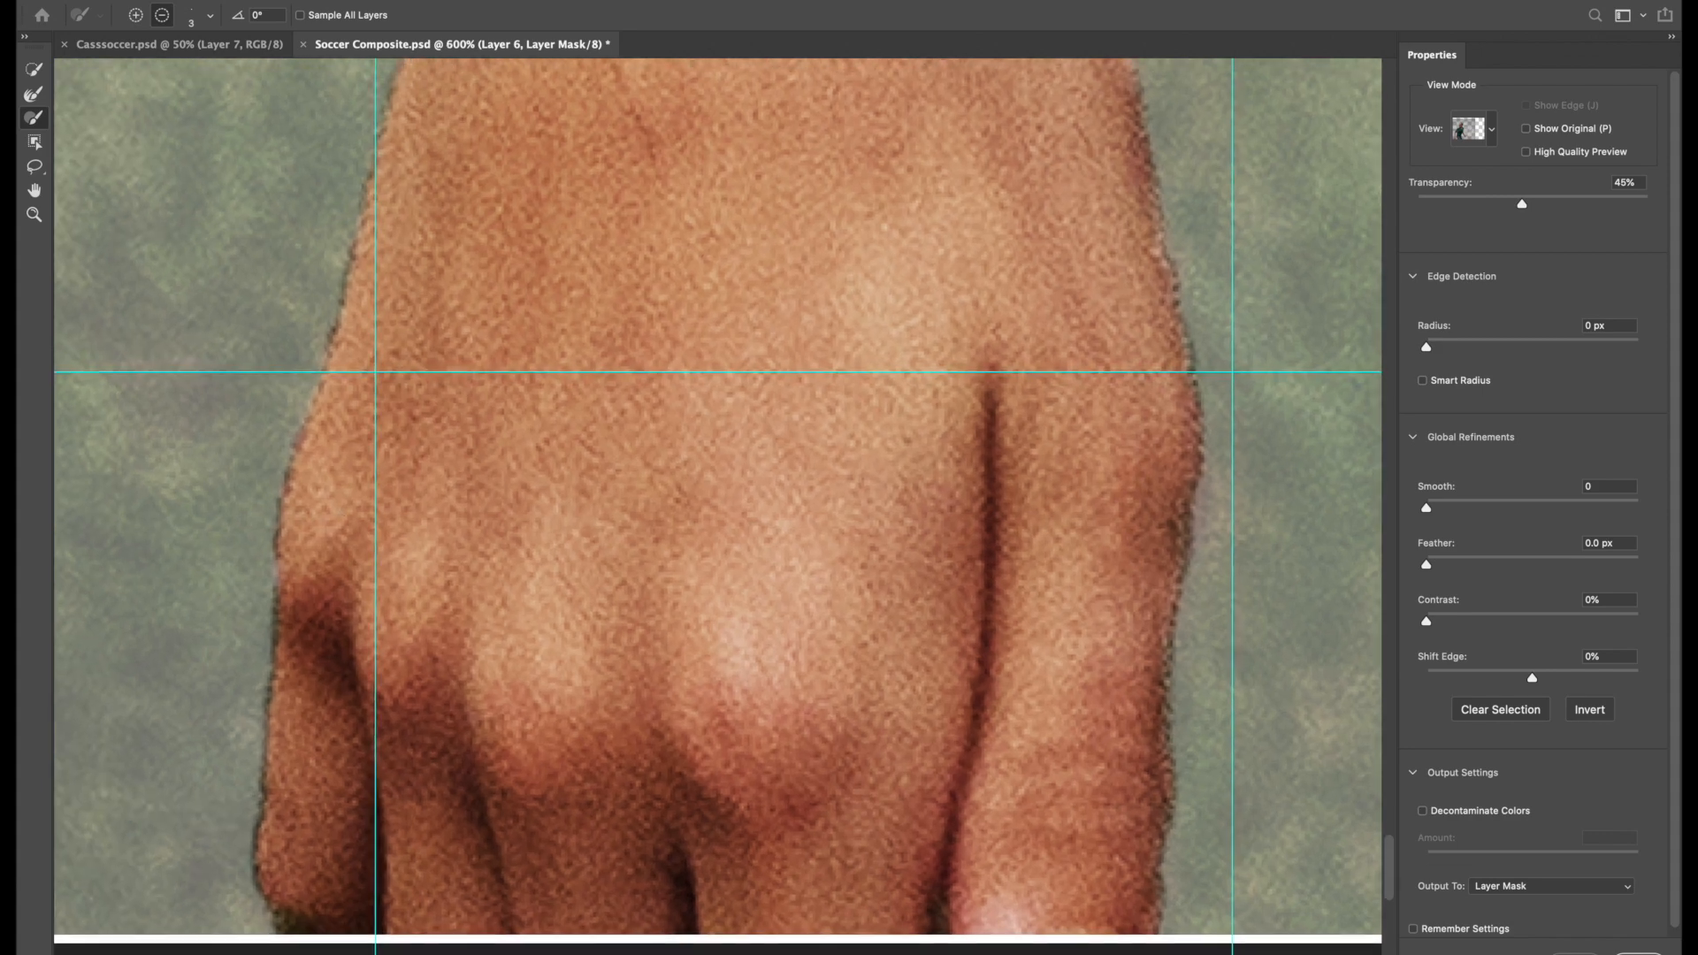
scroll(717, 507, left, 3)
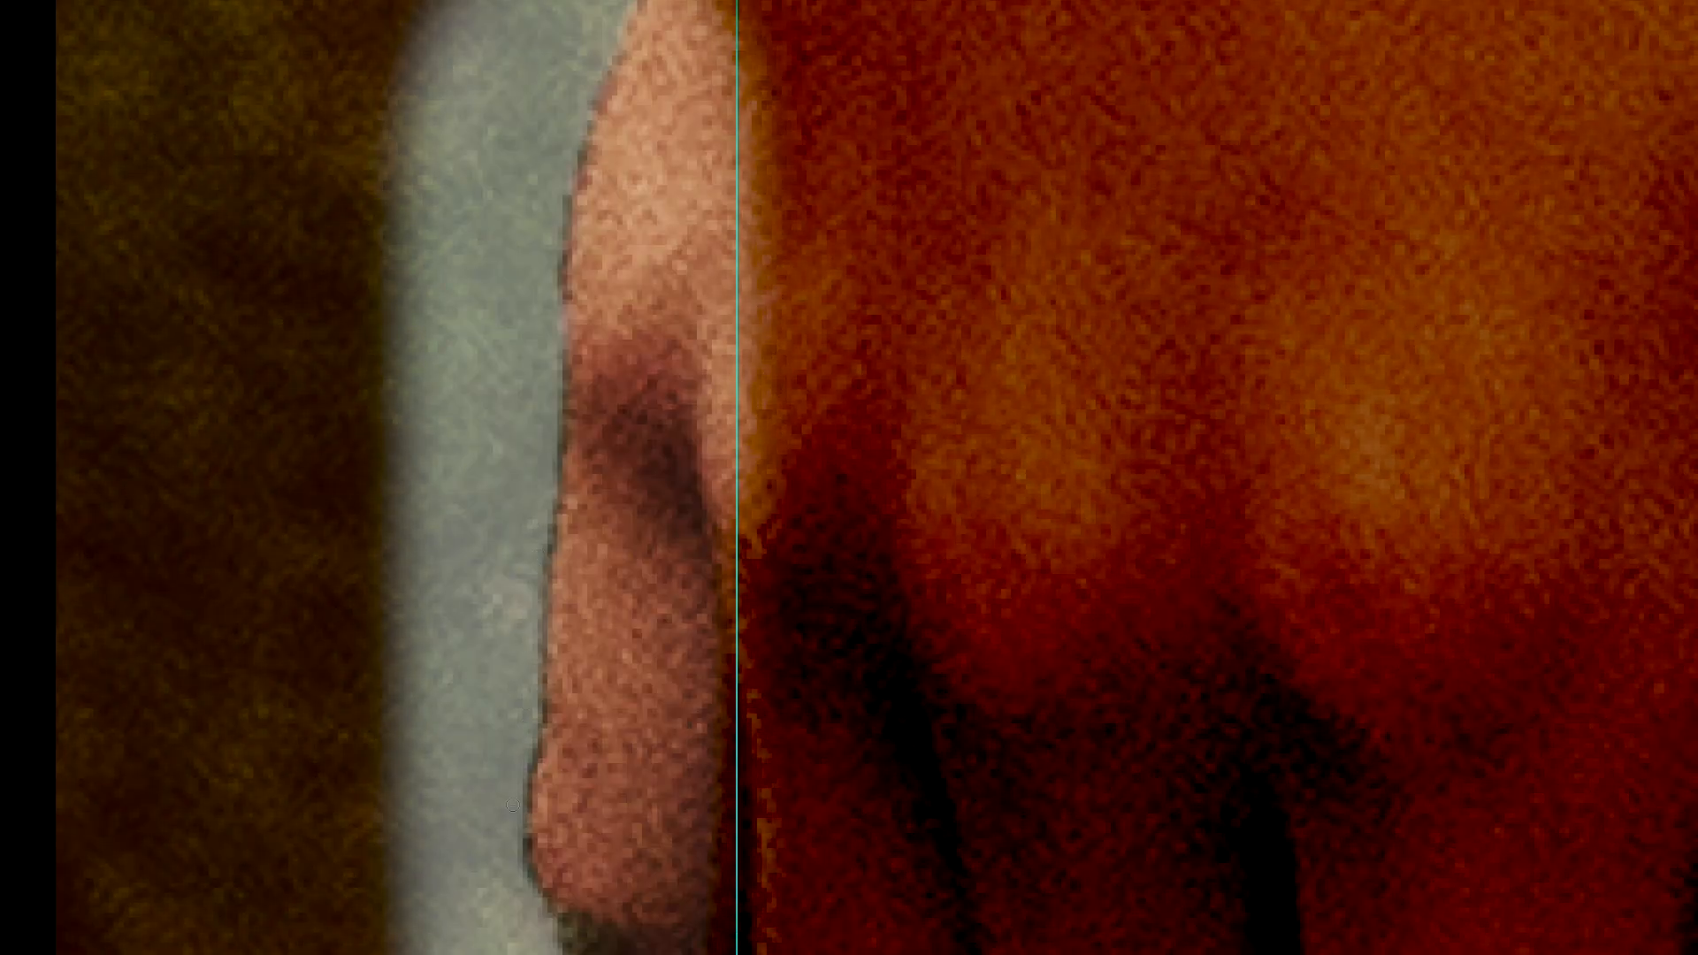
drag(519, 788, 536, 889)
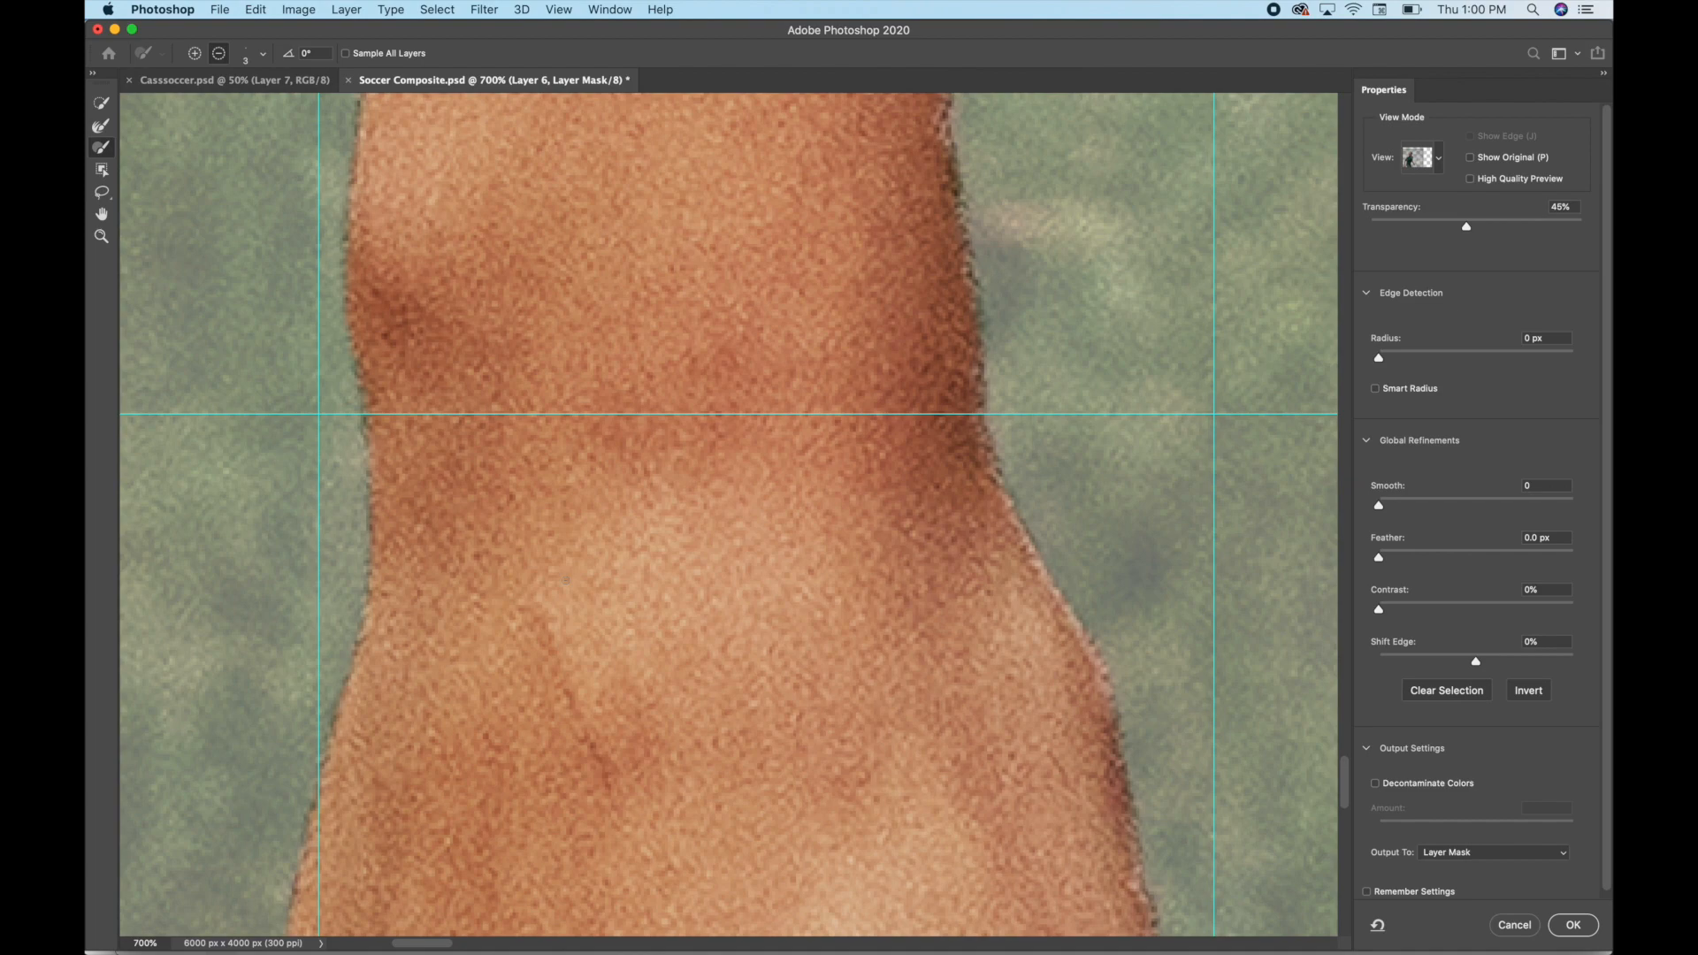
Step: Set the view transparency to 47% to reveal the masked-out fingertips of the close-up player's other hand beside the shorts
scroll(564, 581, up, 10)
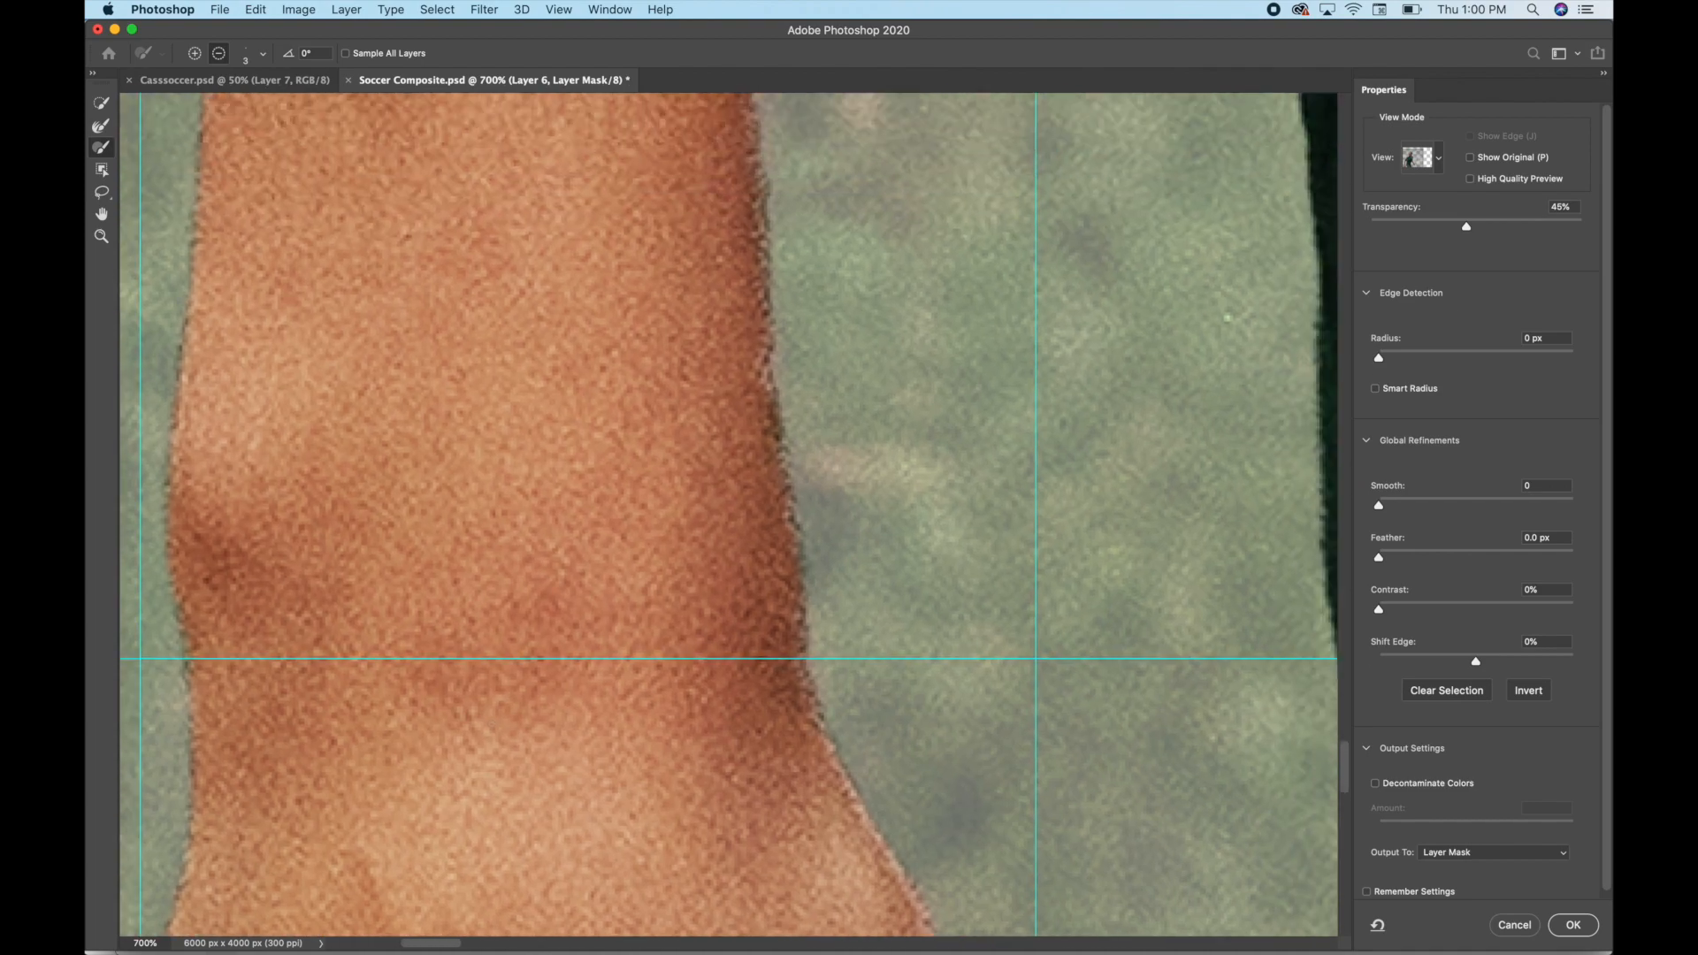
scroll(565, 580, right, 20)
scroll(565, 581, down, 8)
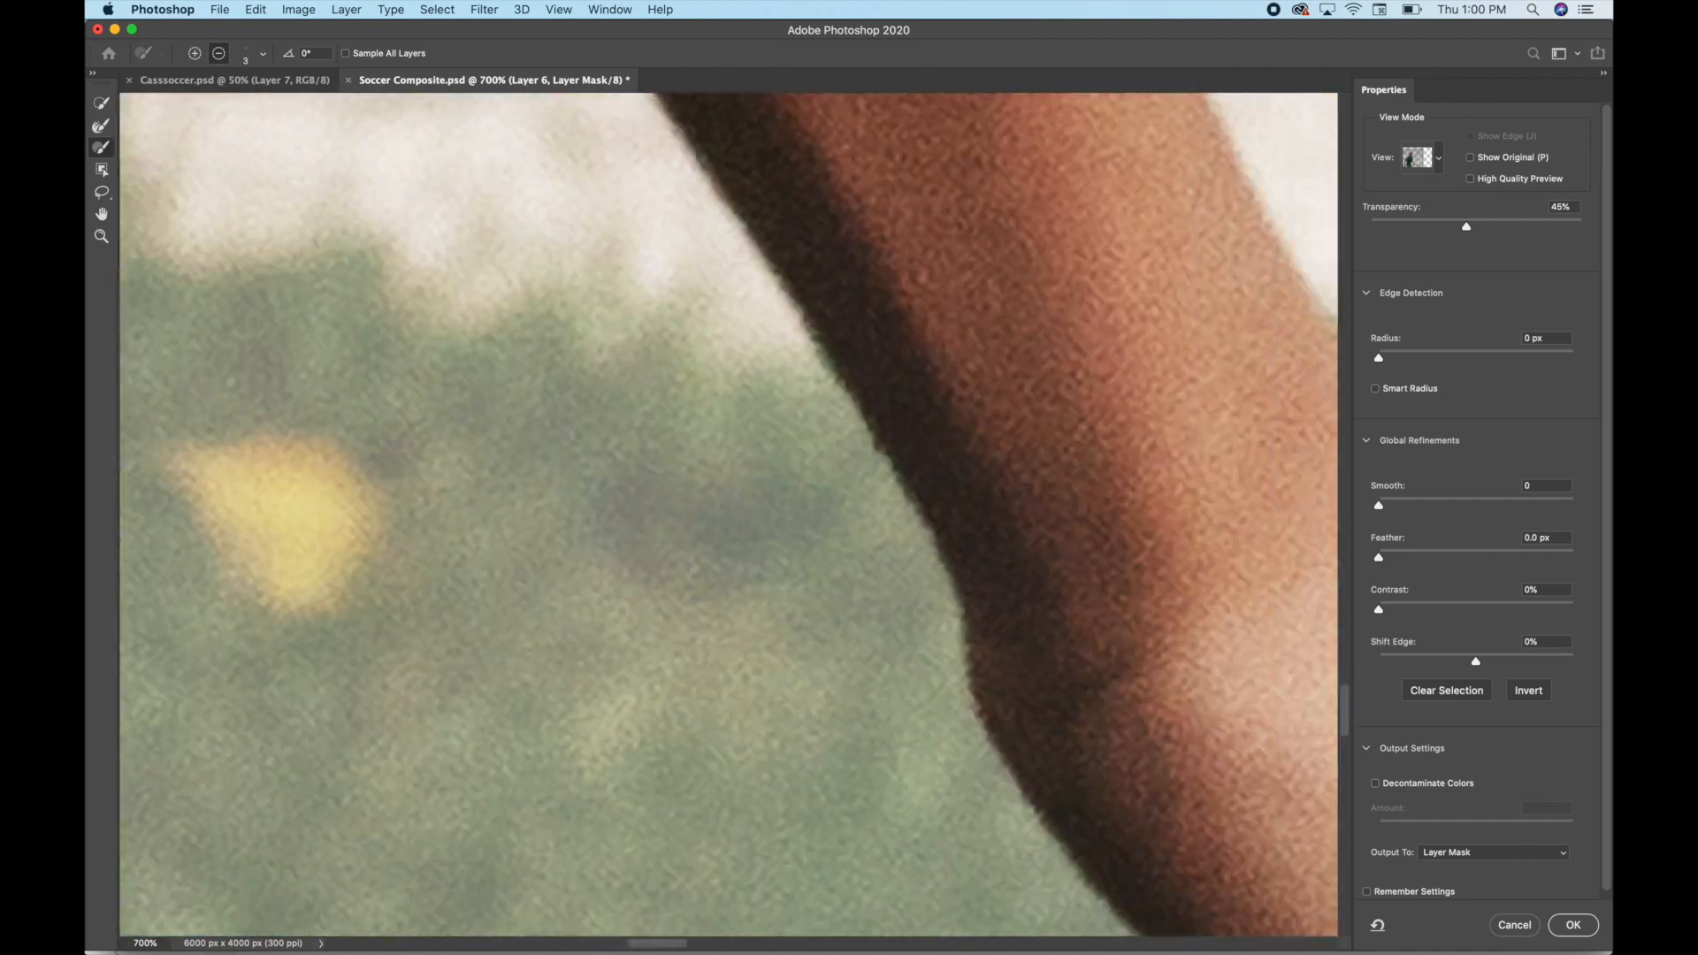
scroll(565, 581, down, 10)
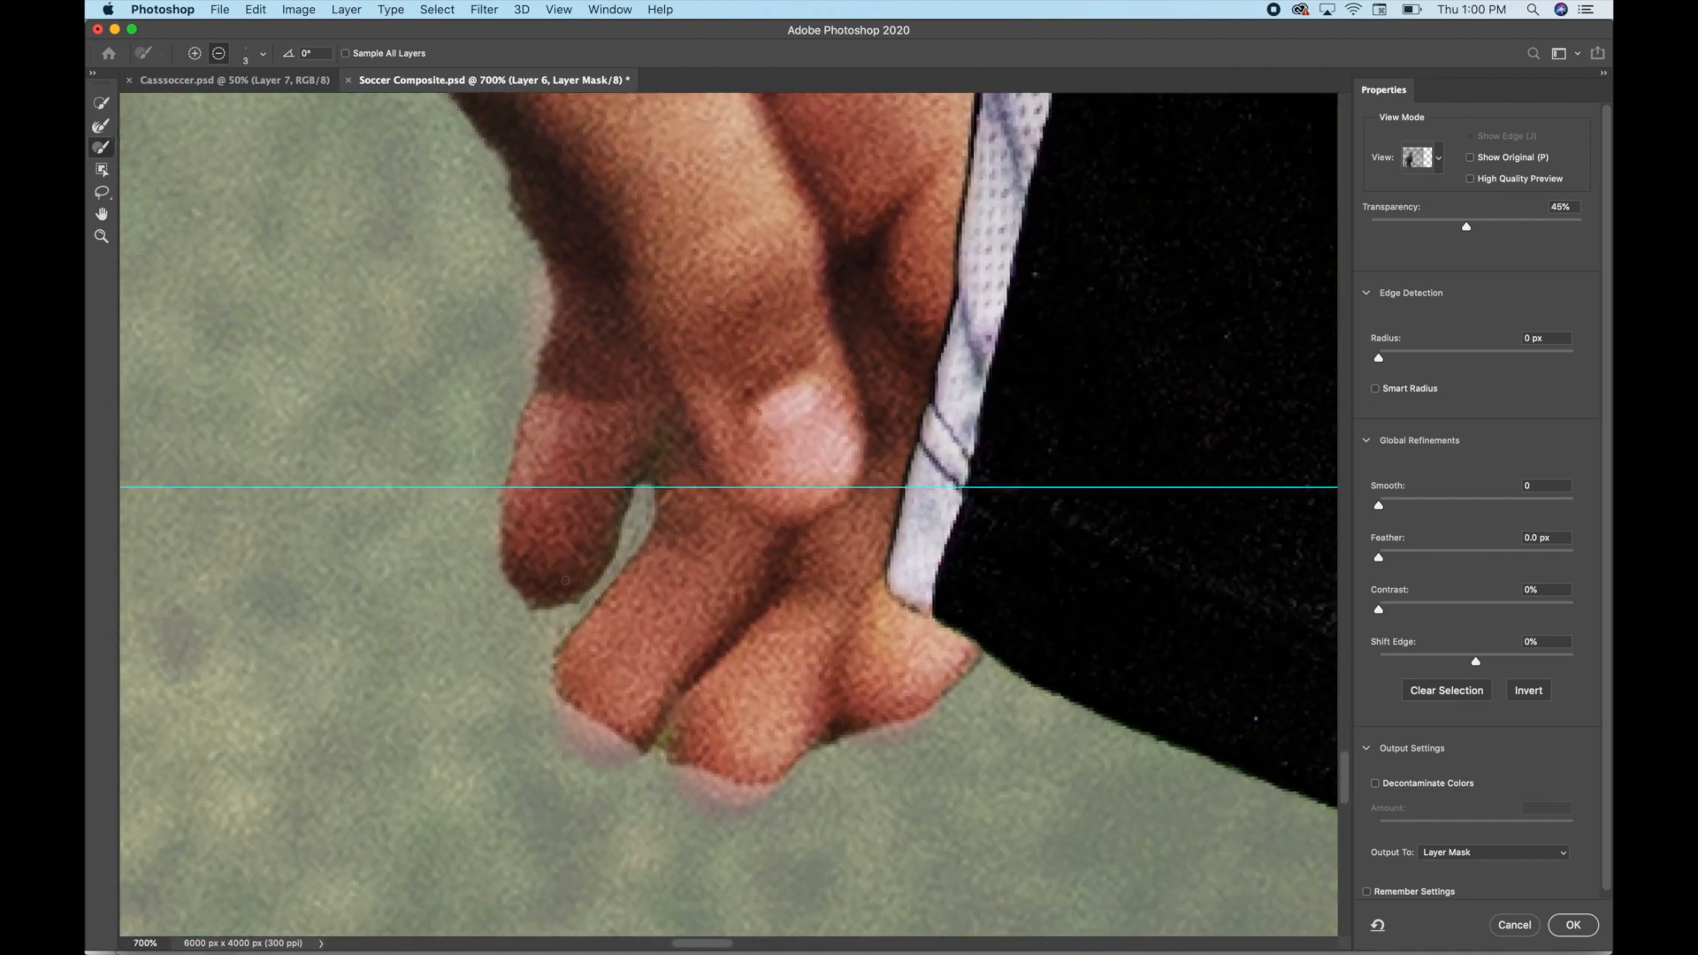
scroll(730, 513, down, 2)
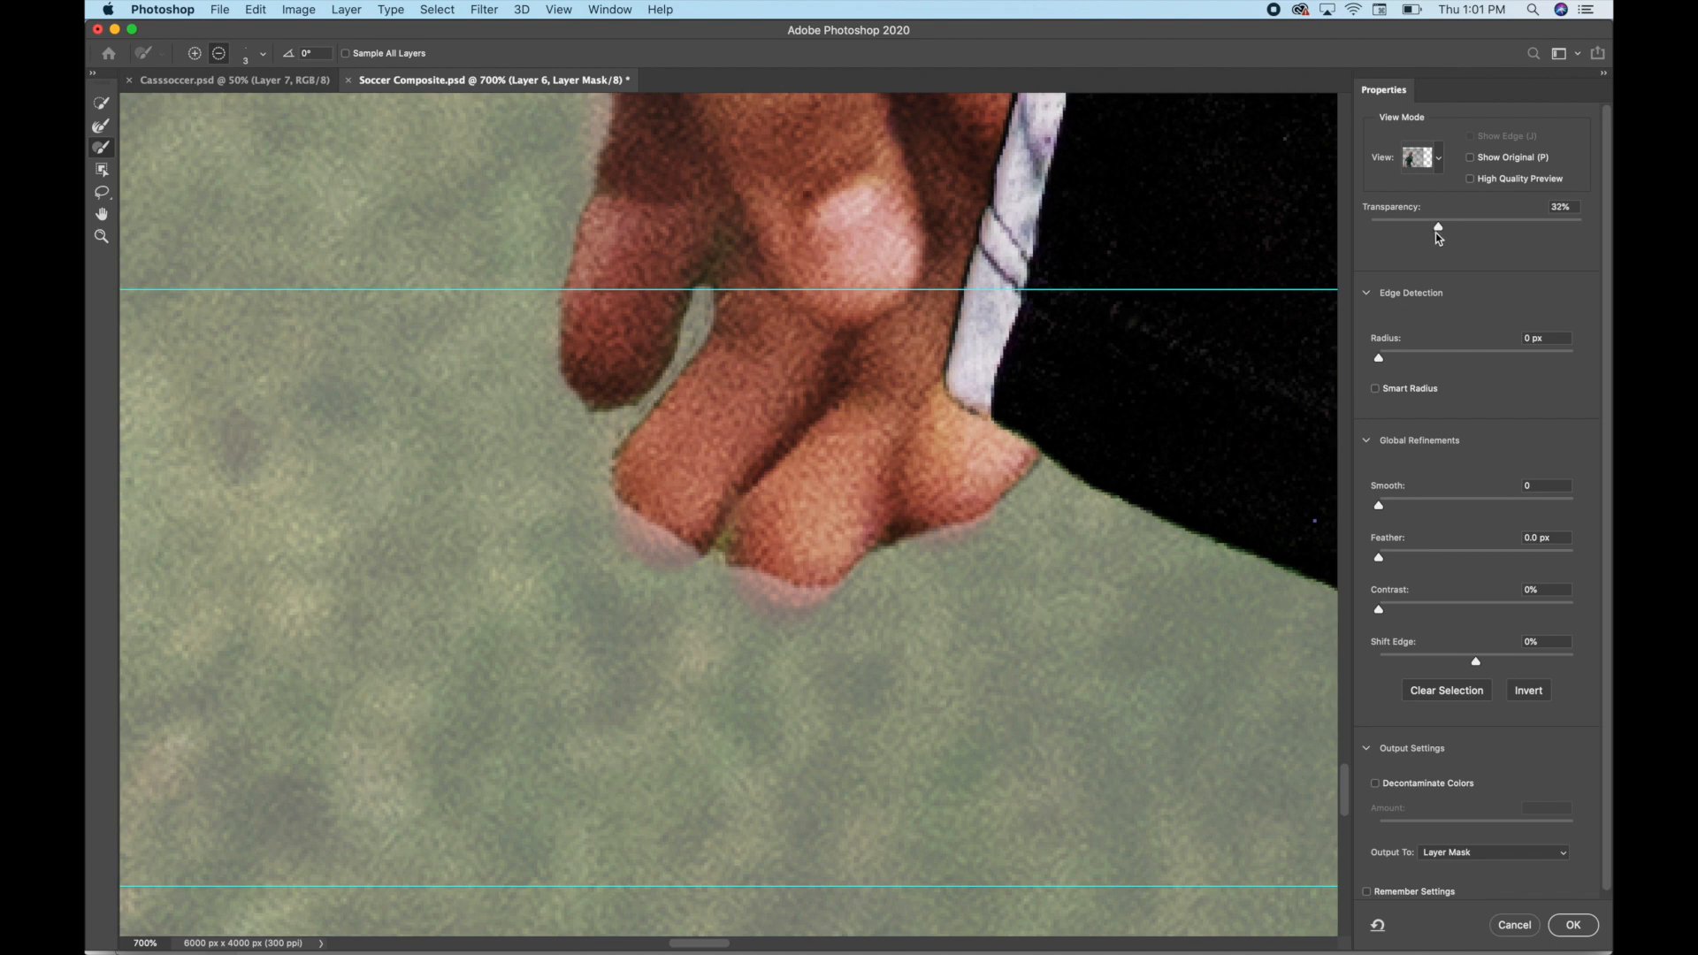
click(1439, 230)
drag(1454, 230, 1471, 231)
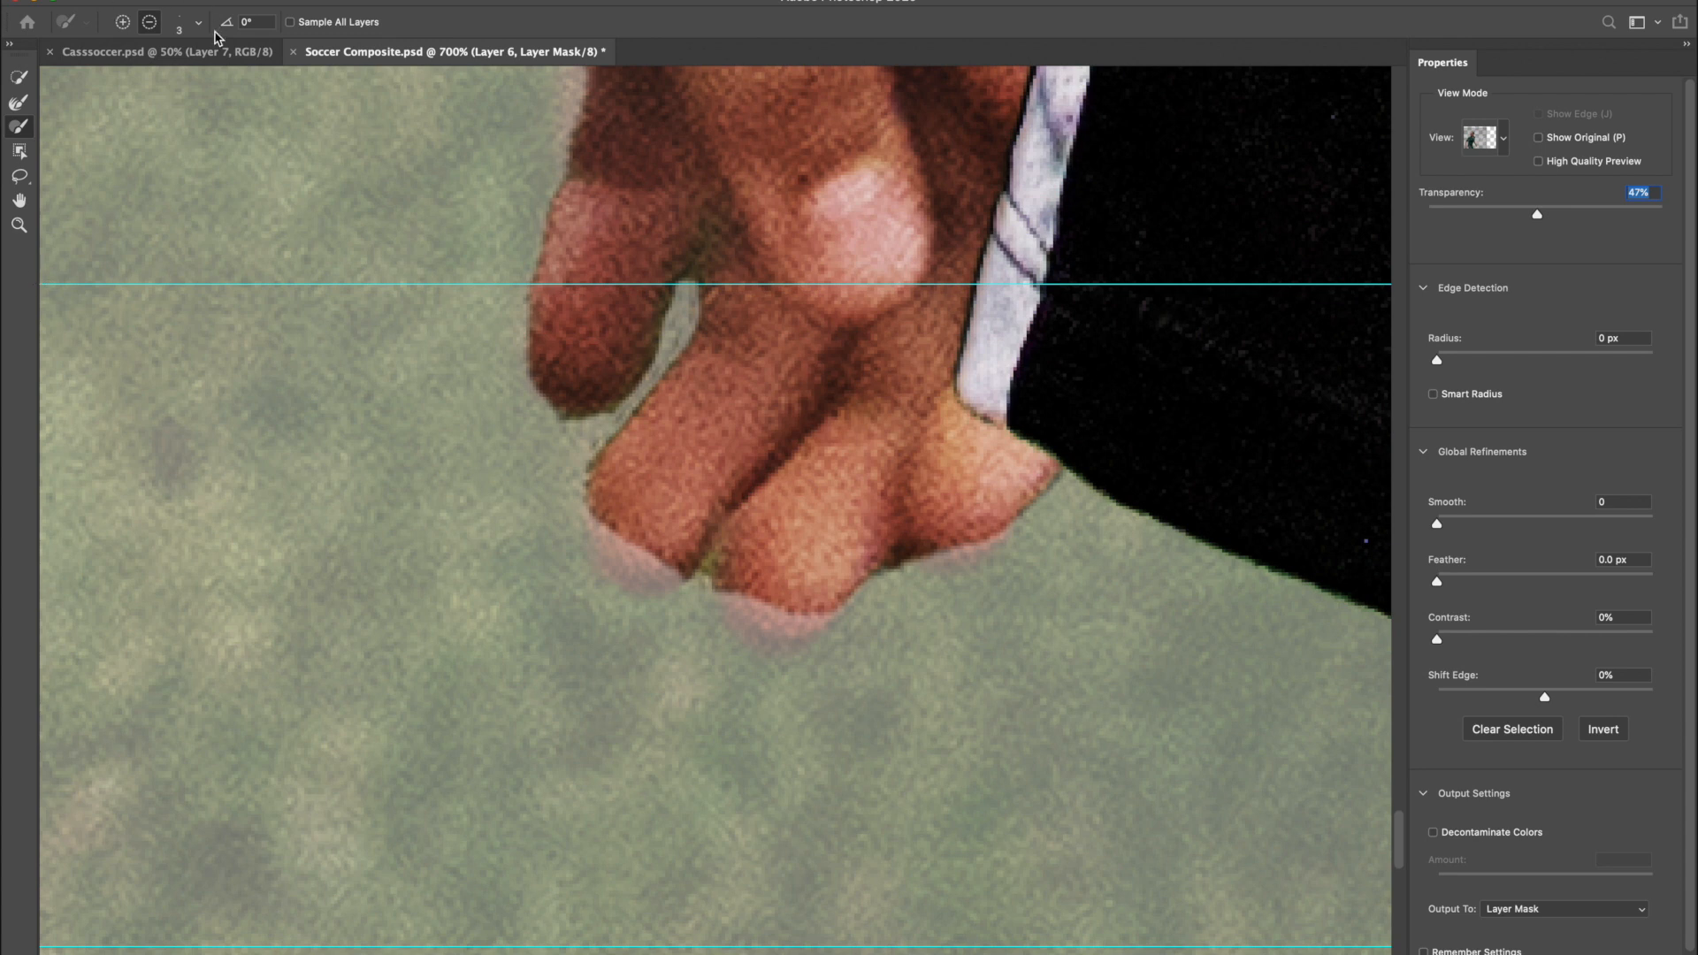
Step: Paint the cut-off fingertips of the hand beside the shorts back into the mask with a 6 px brush in add mode
click(123, 22)
drag(659, 575, 635, 554)
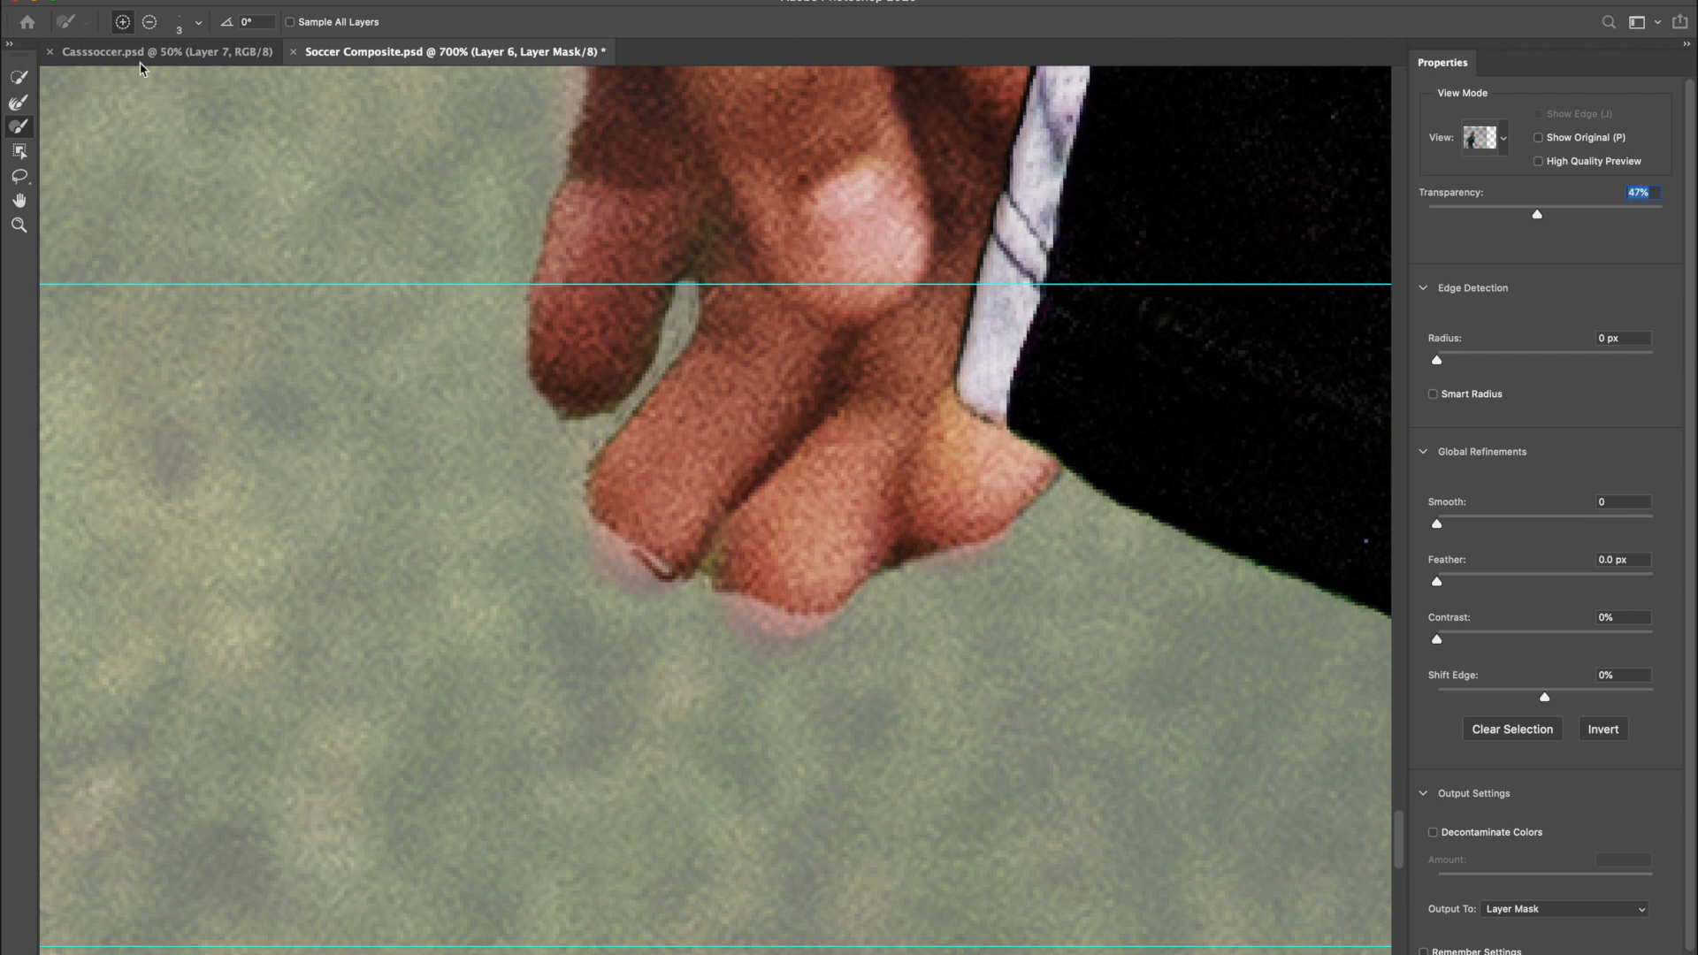
click(197, 23)
drag(92, 74, 95, 71)
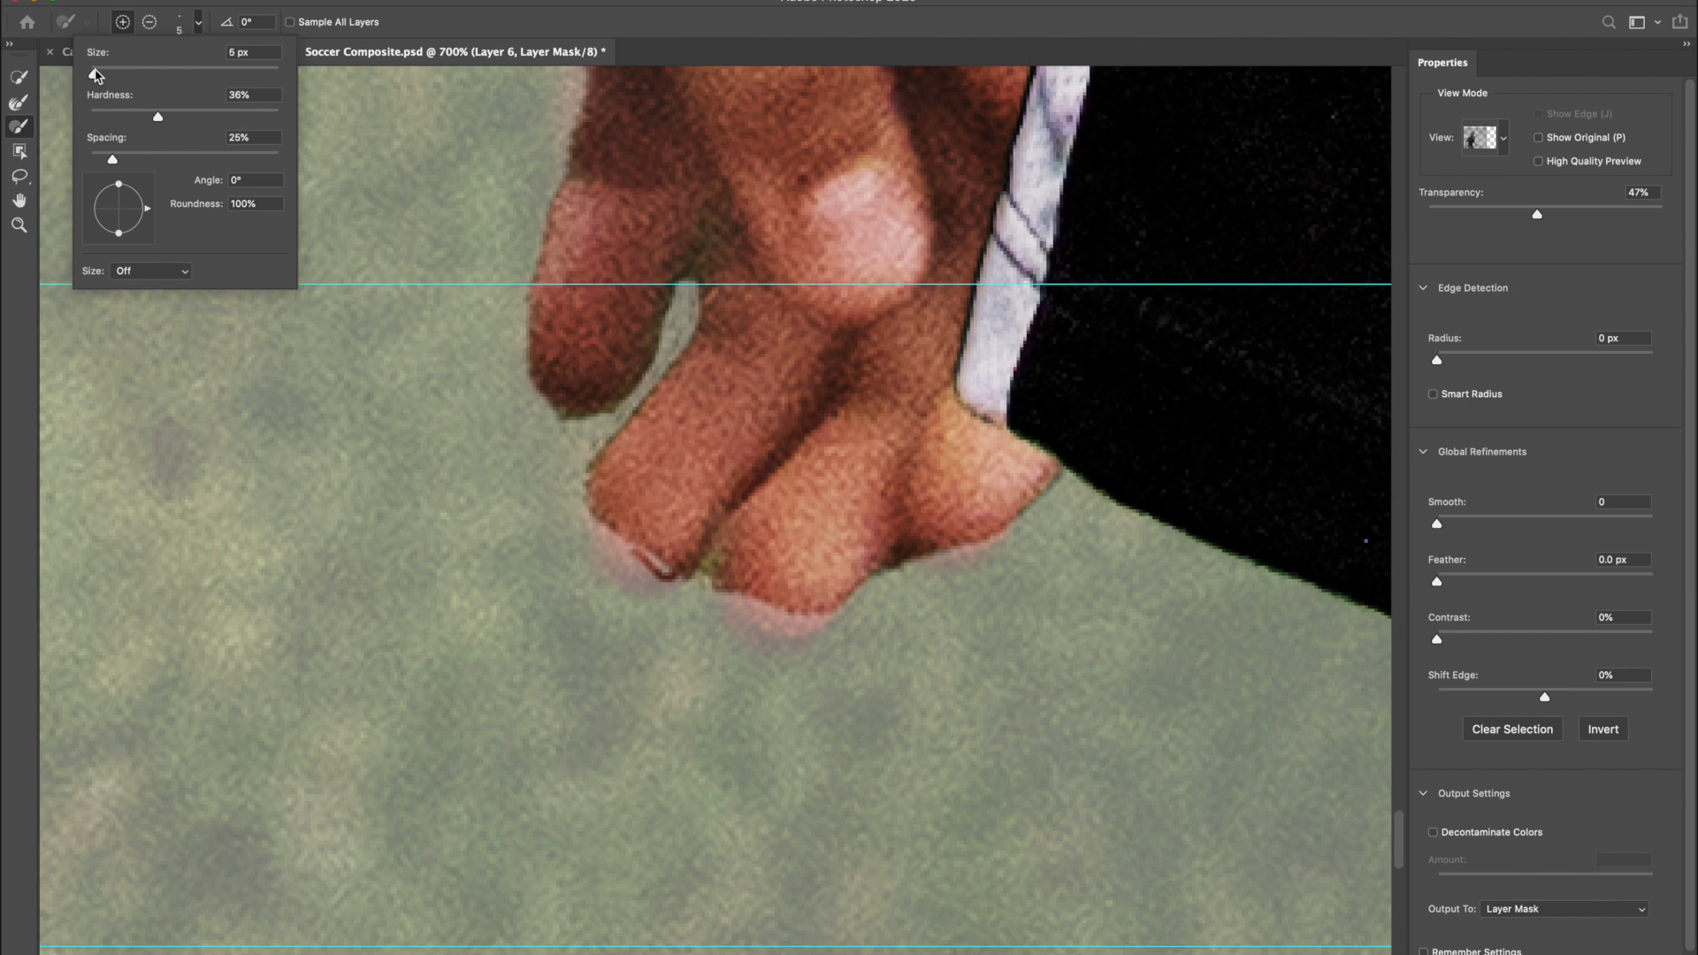
drag(96, 71, 95, 72)
mouse_move(662, 566)
mouse_down()
mouse_move(604, 522)
mouse_move(660, 568)
mouse_up()
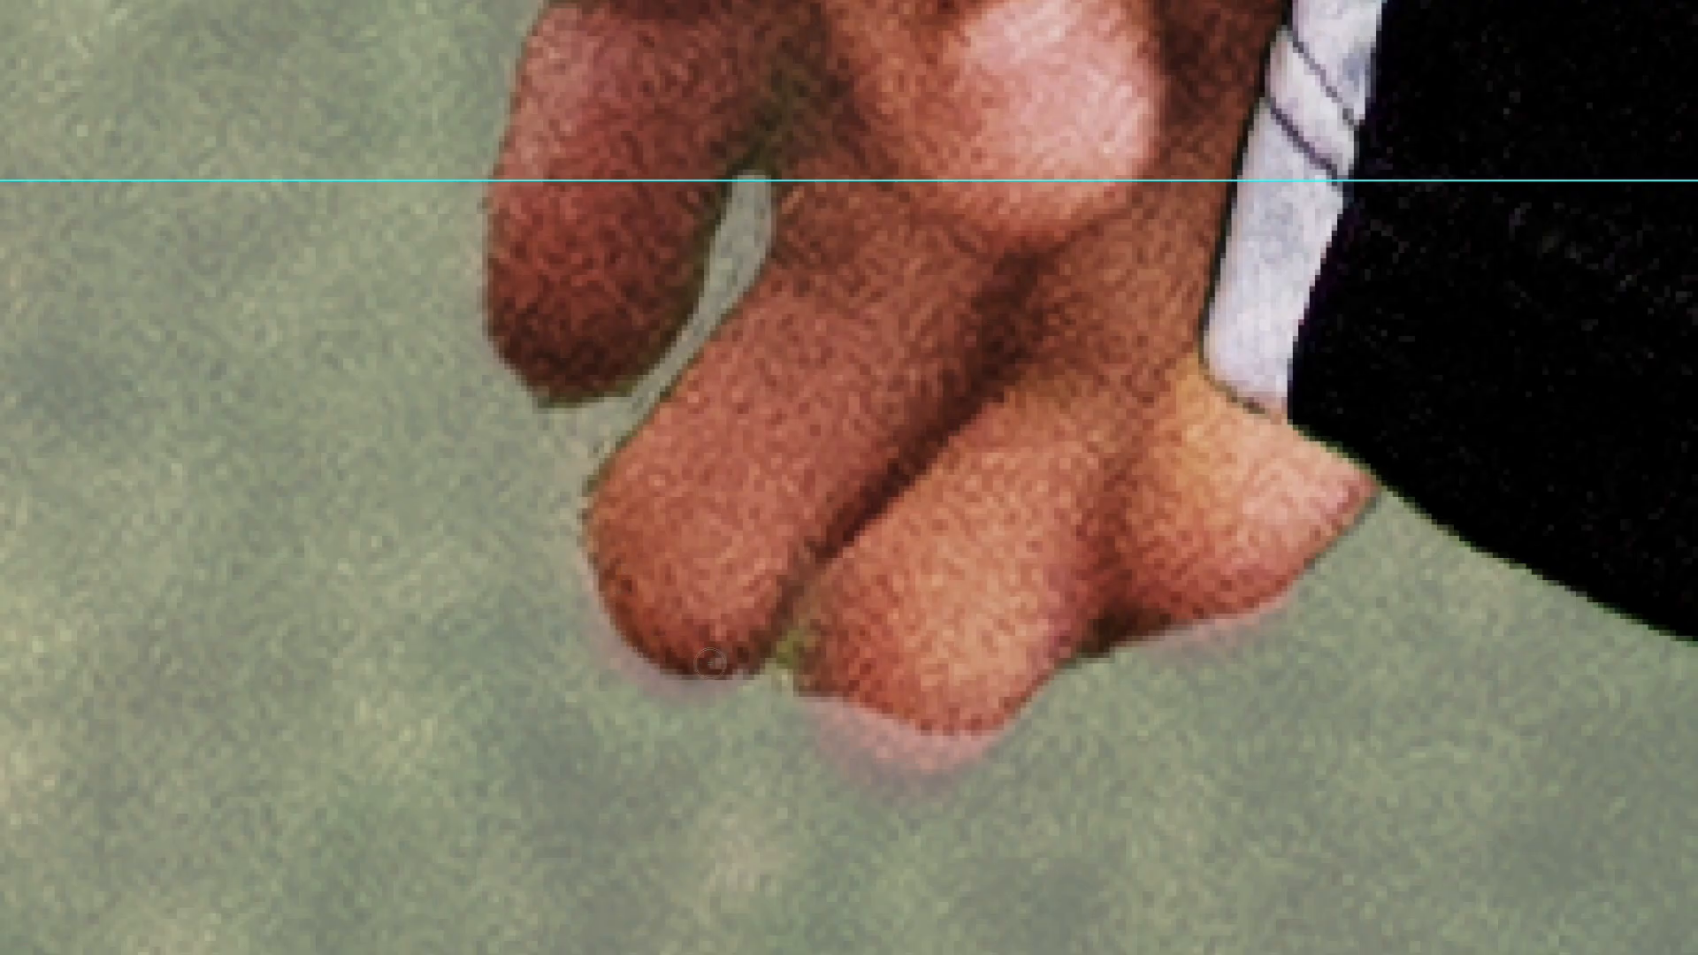
mouse_move(712, 662)
mouse_down()
mouse_move(730, 665)
mouse_move(690, 686)
mouse_move(641, 672)
mouse_move(589, 545)
mouse_up()
mouse_move(980, 746)
mouse_down()
mouse_move(873, 759)
mouse_move(794, 684)
mouse_up()
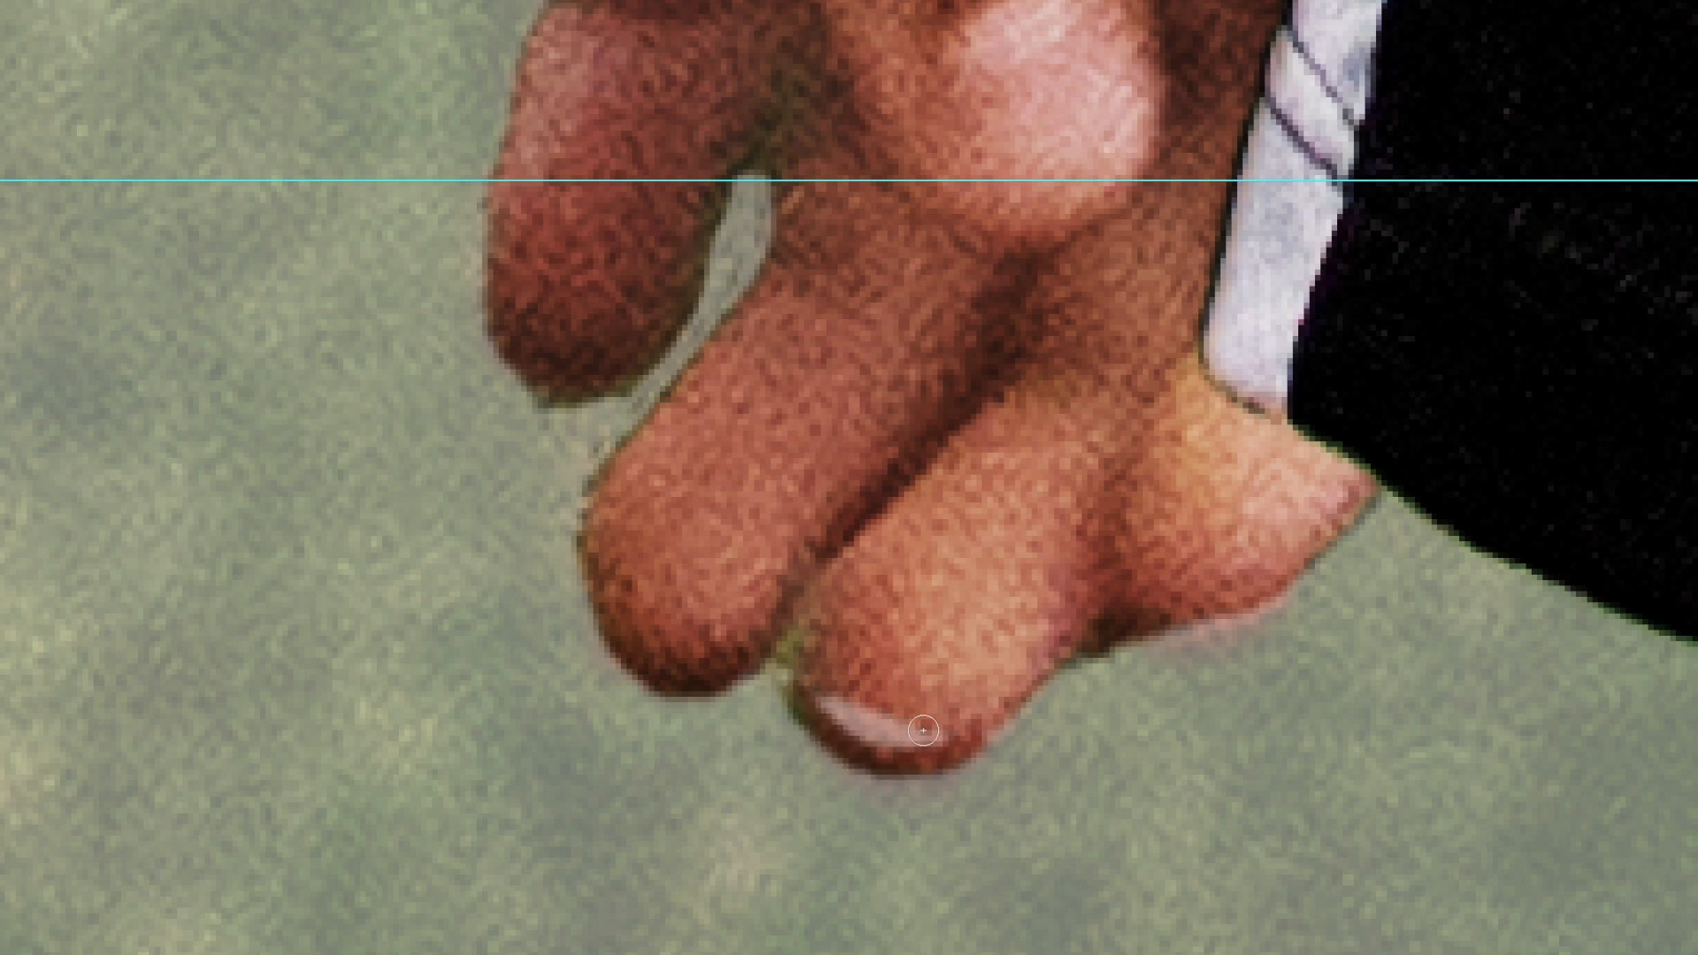
drag(929, 734, 823, 687)
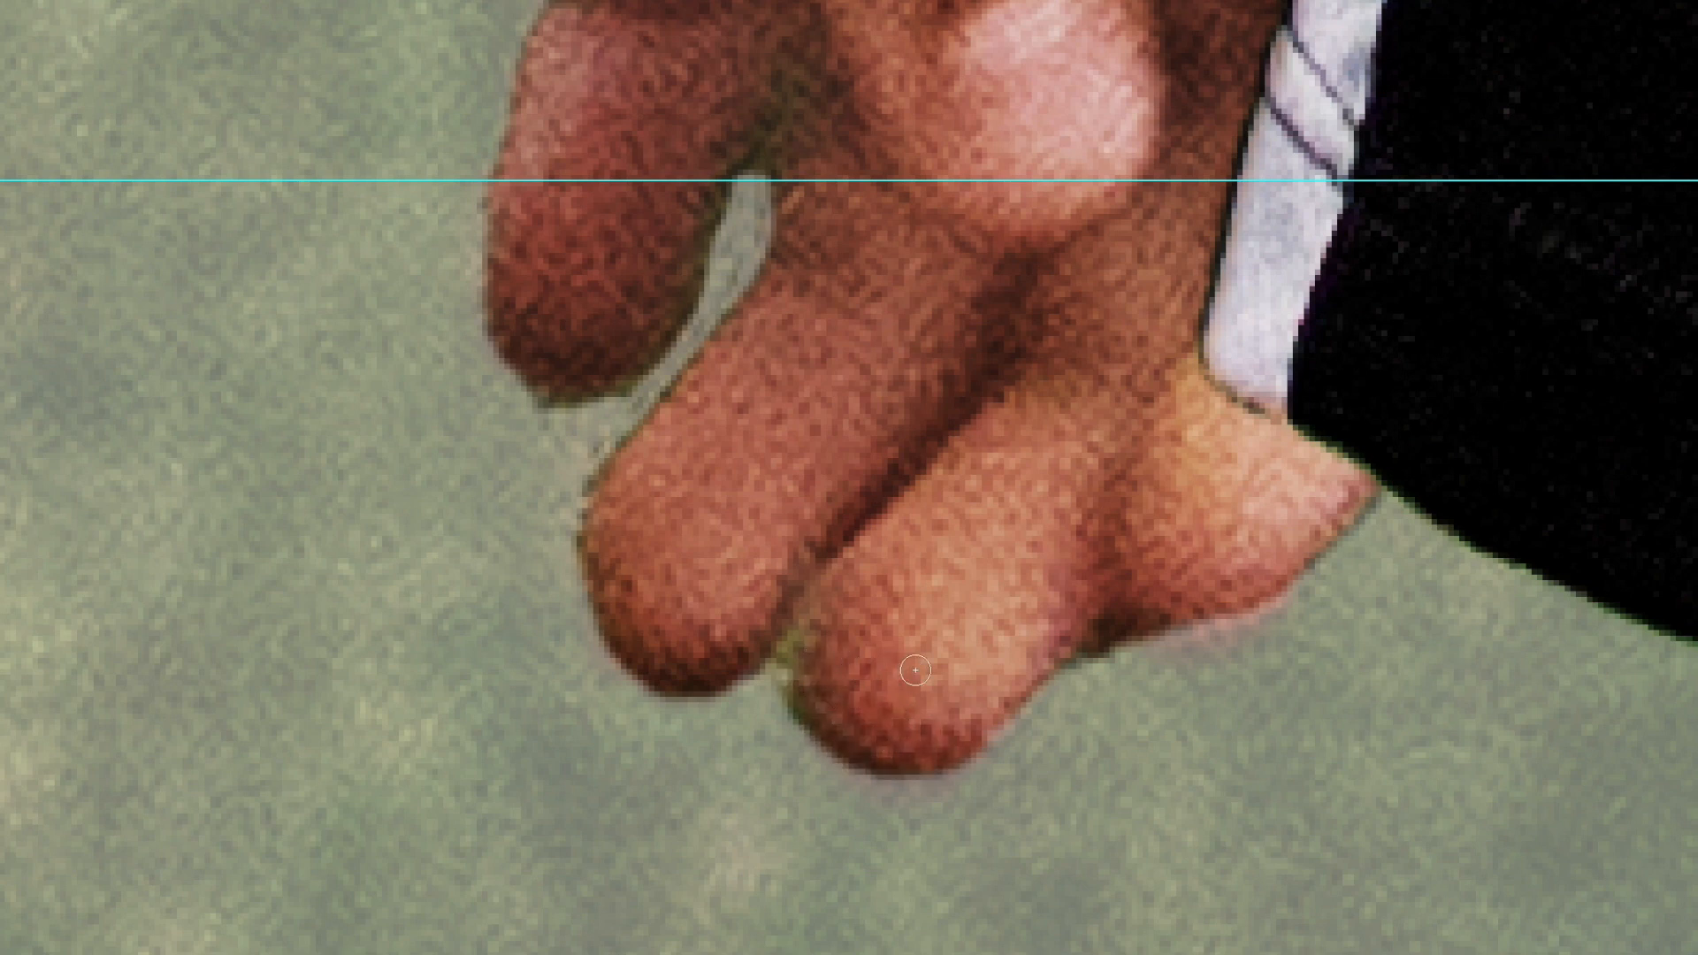
mouse_move(1264, 585)
mouse_down()
mouse_move(1160, 639)
mouse_move(1119, 644)
mouse_up()
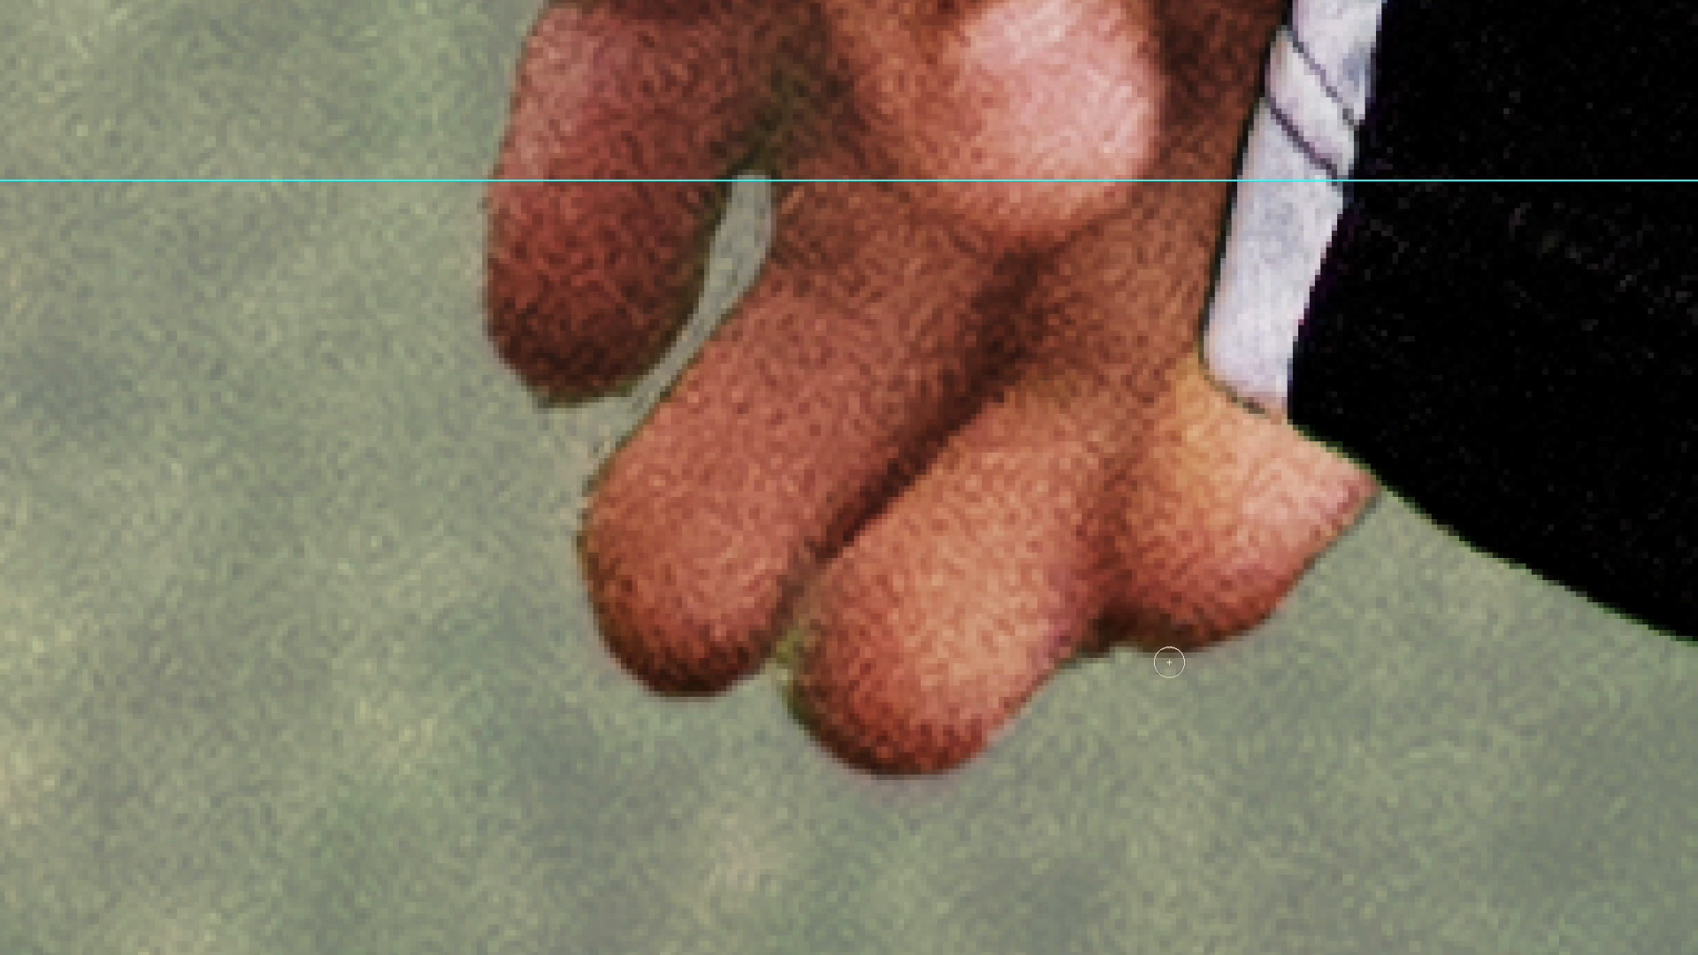
drag(866, 757, 814, 729)
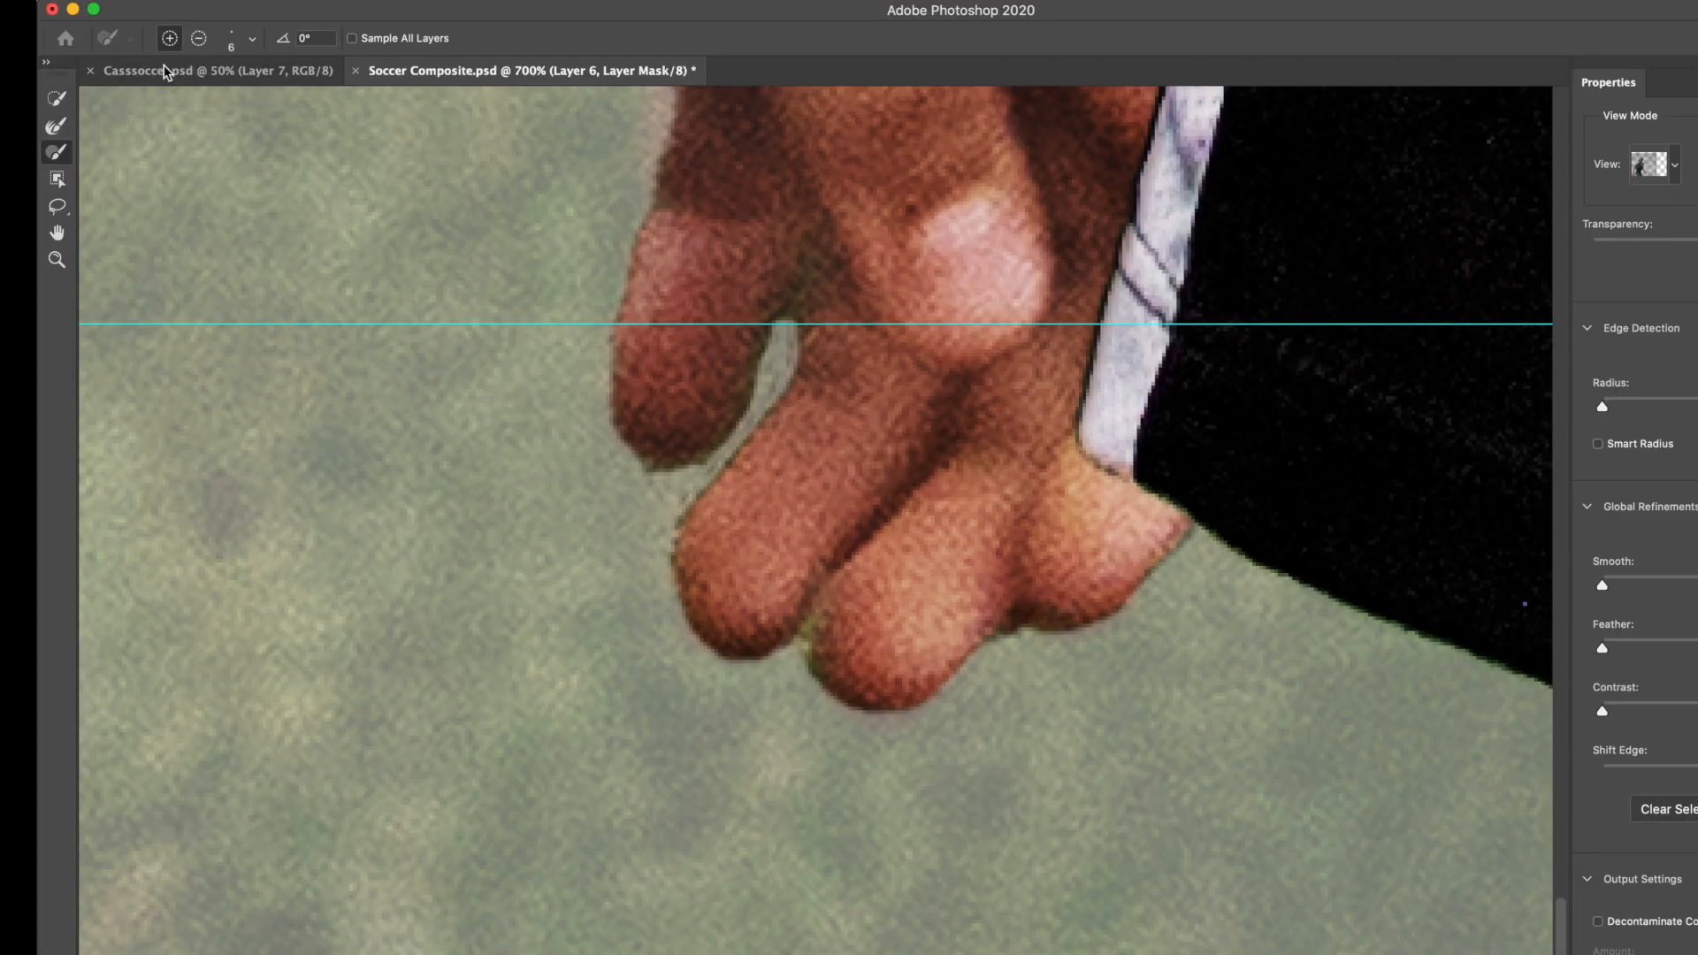
Step: Remove the grass remnants around and between the fingertips from the mask with a 3 px brush in subtract mode
click(199, 38)
click(253, 38)
drag(142, 94, 138, 97)
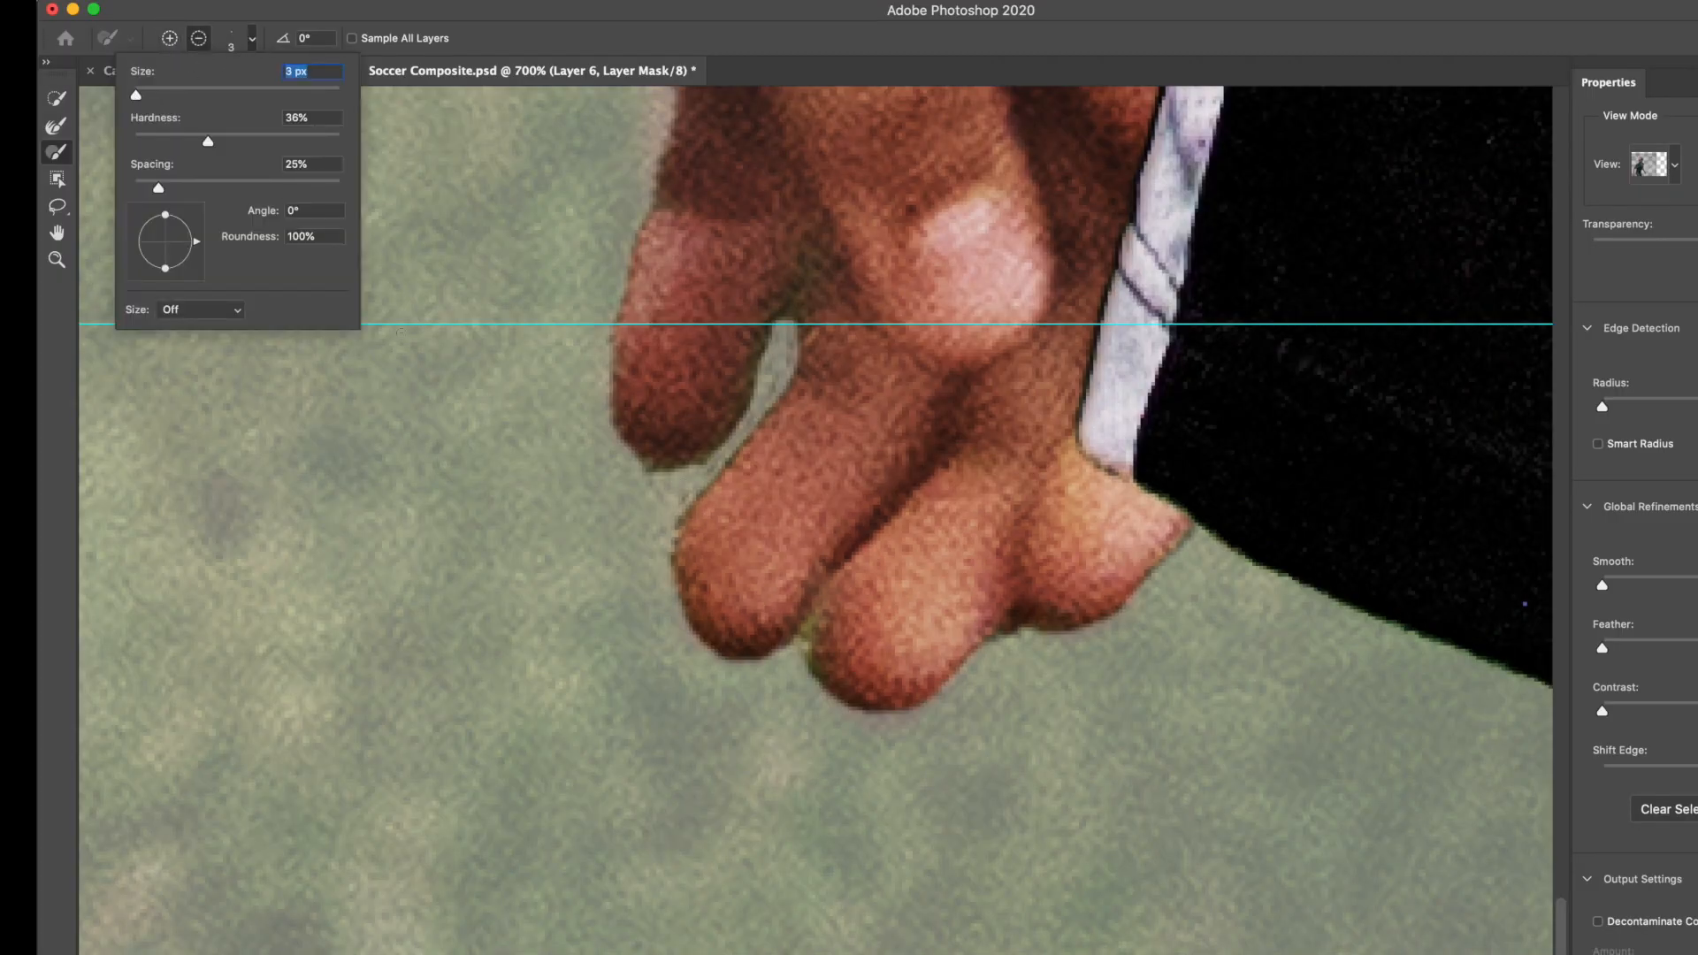
key(Return)
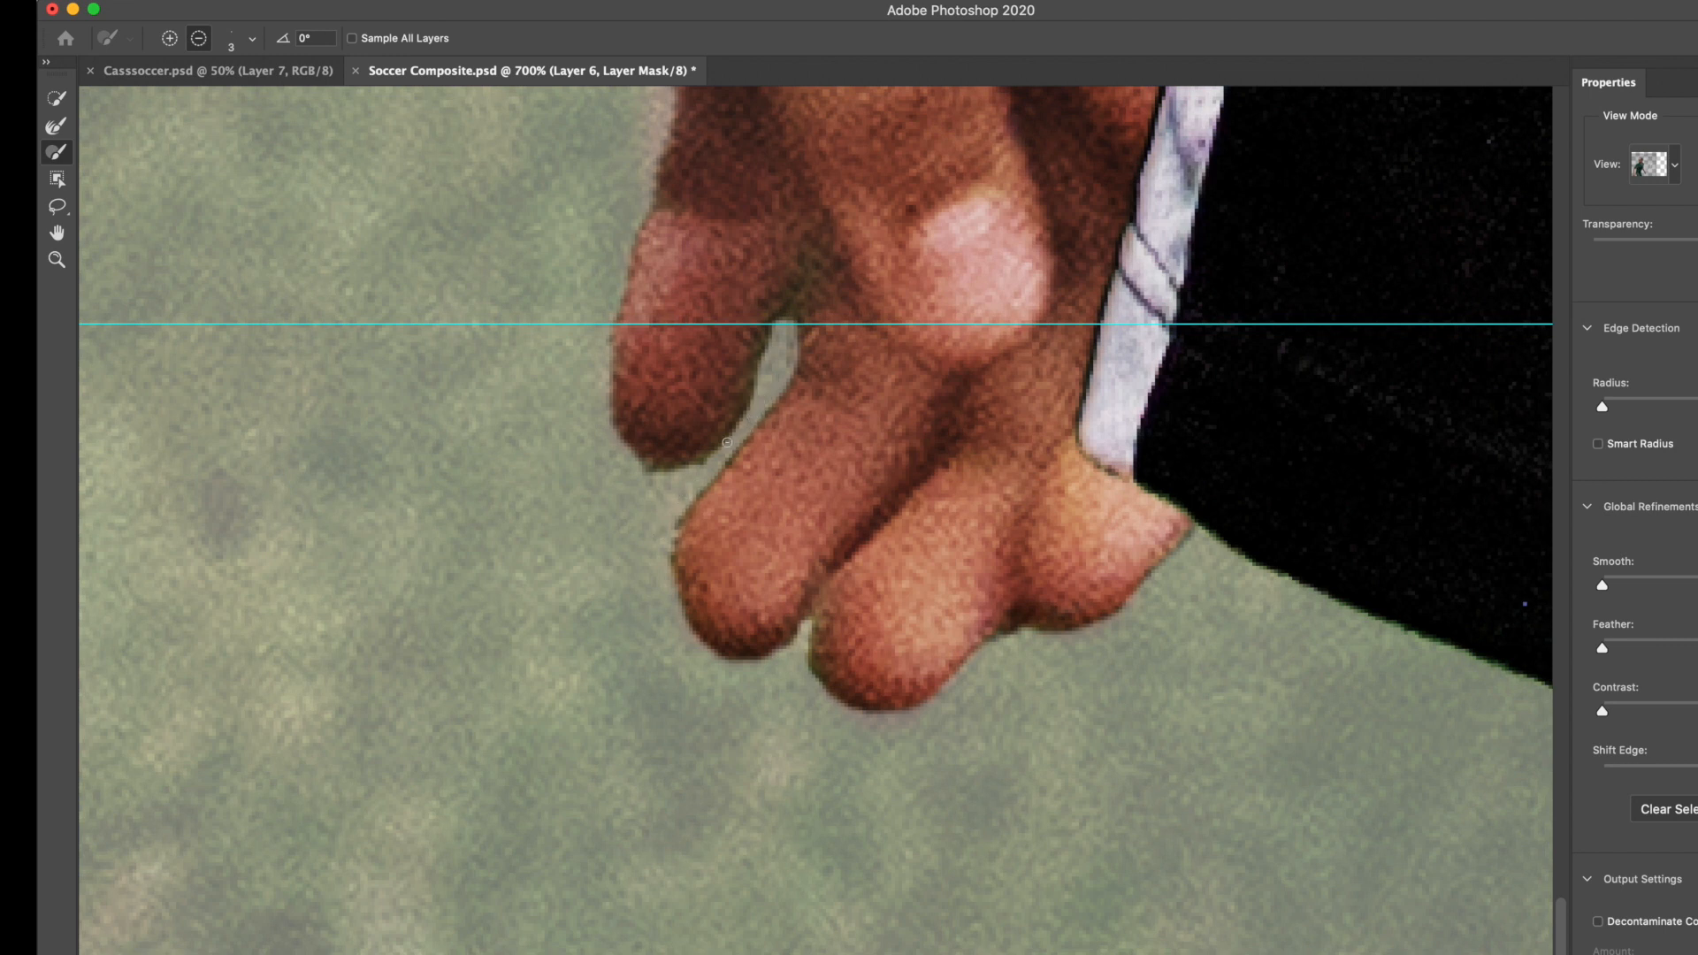
drag(722, 443, 660, 470)
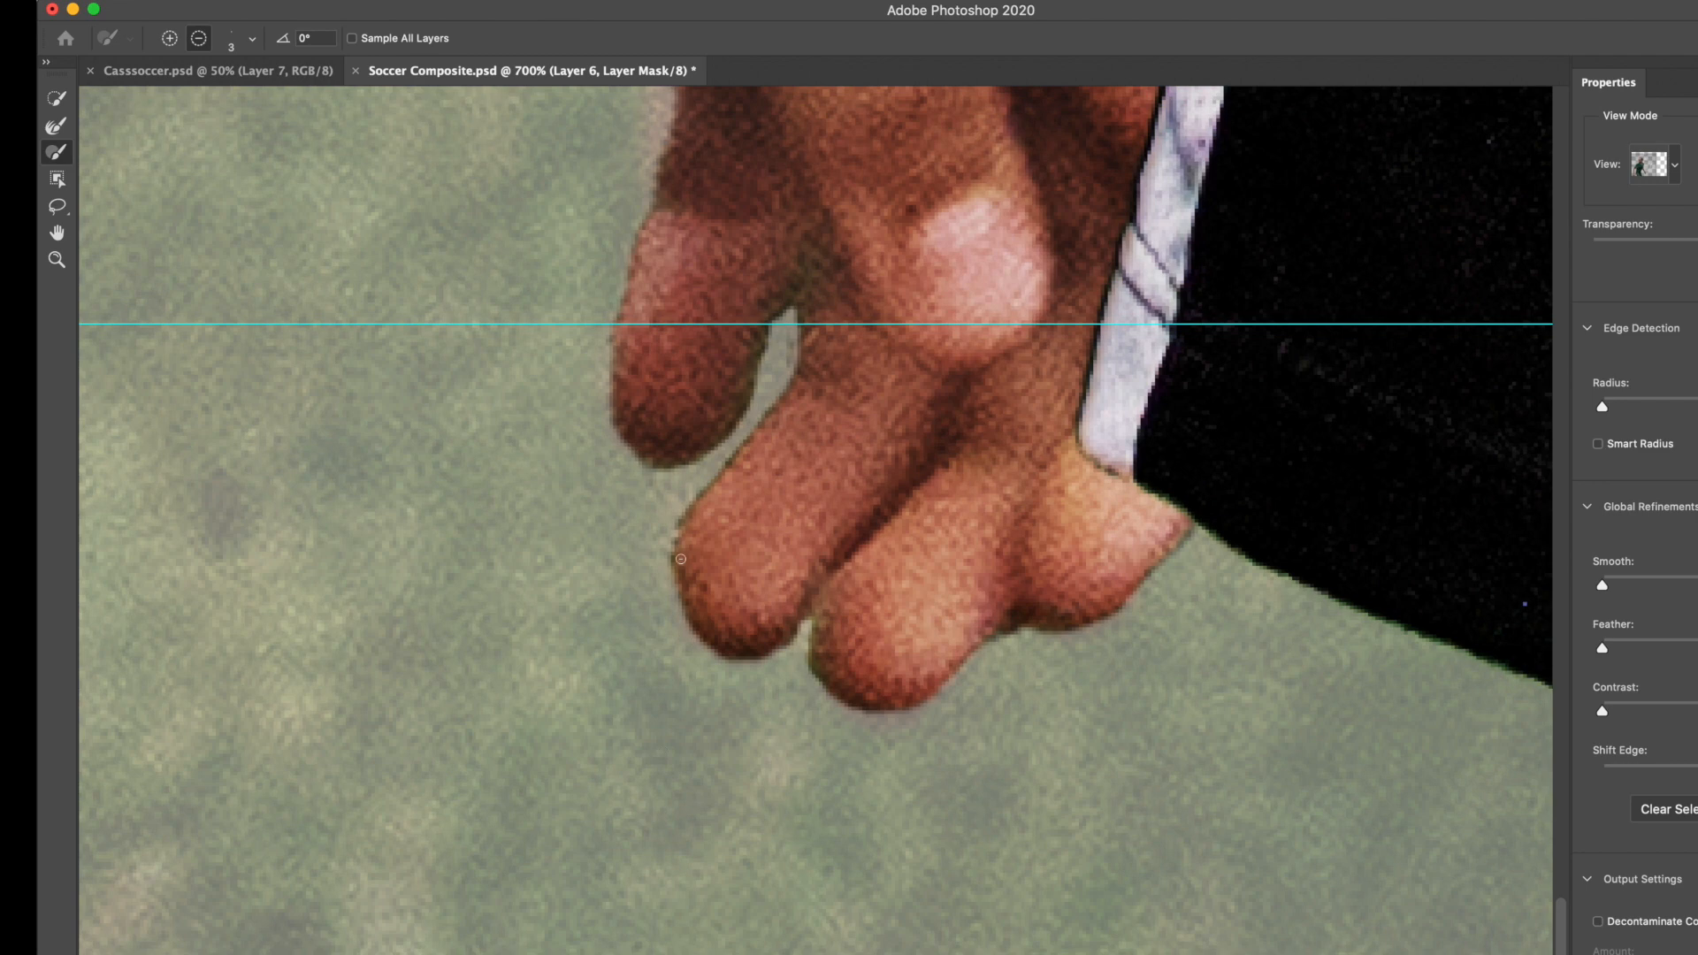
Step: Examine the mask edges up the arm, past the badge and ball to the ponytail at the shoulder, comparing view modes there
drag(534, 203, 548, 765)
drag(443, 279, 599, 794)
drag(491, 224, 947, 894)
drag(892, 784, 945, 879)
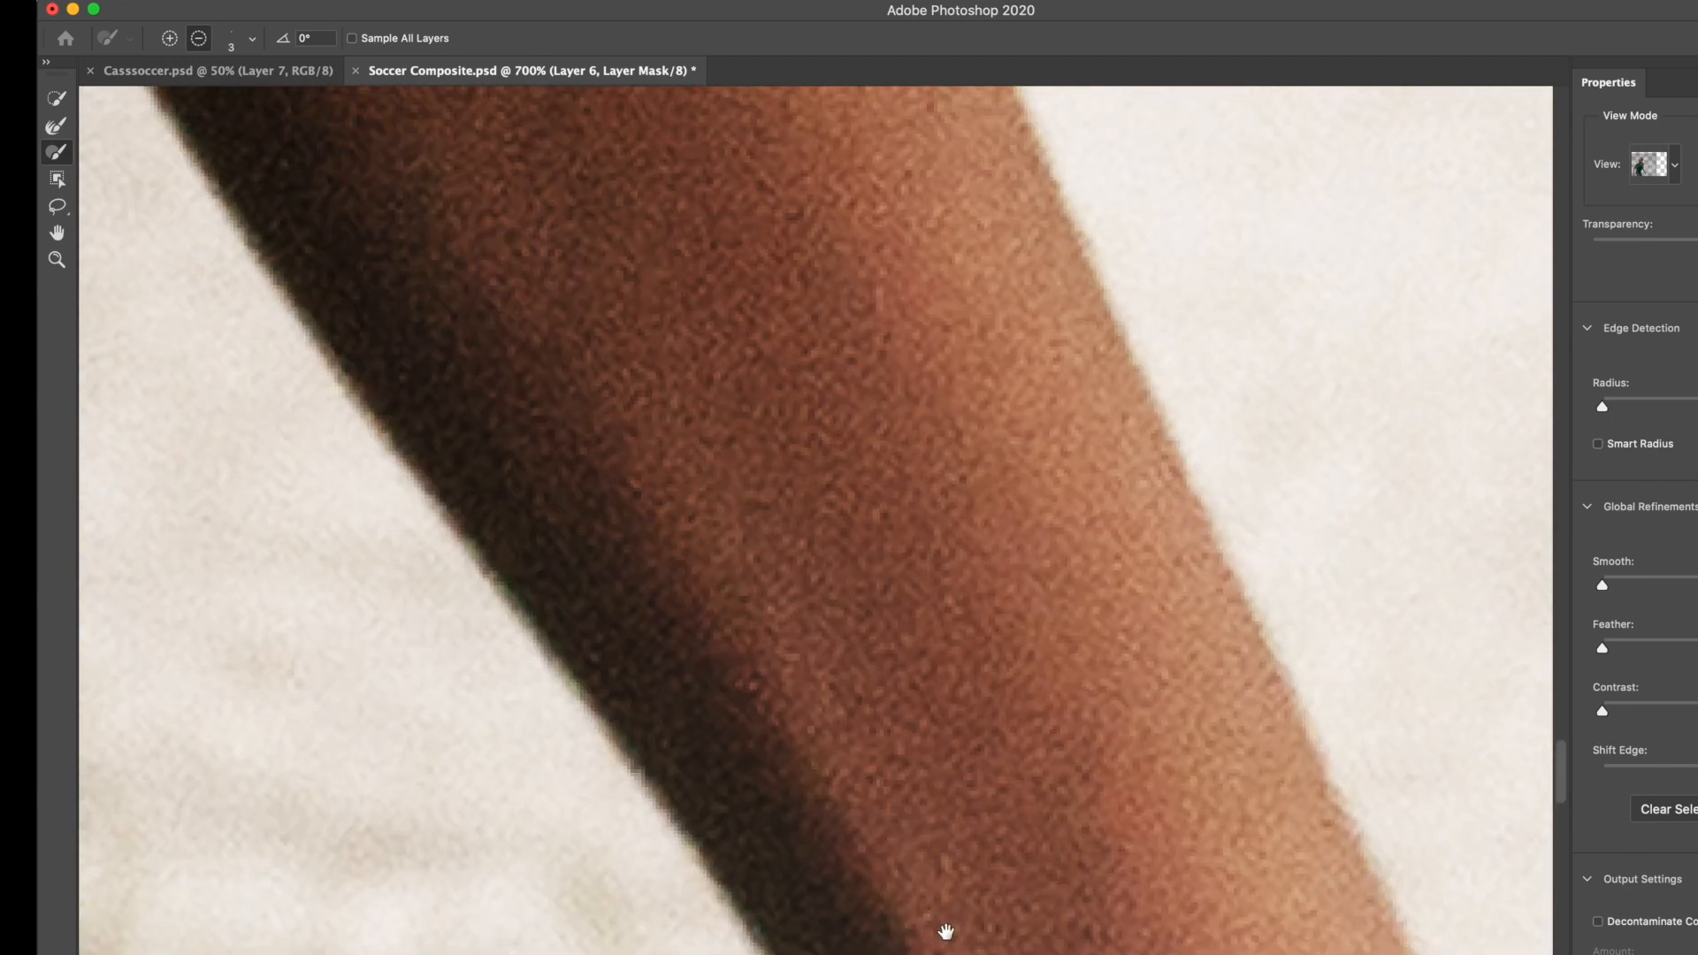
drag(463, 241, 917, 743)
drag(929, 327, 735, 919)
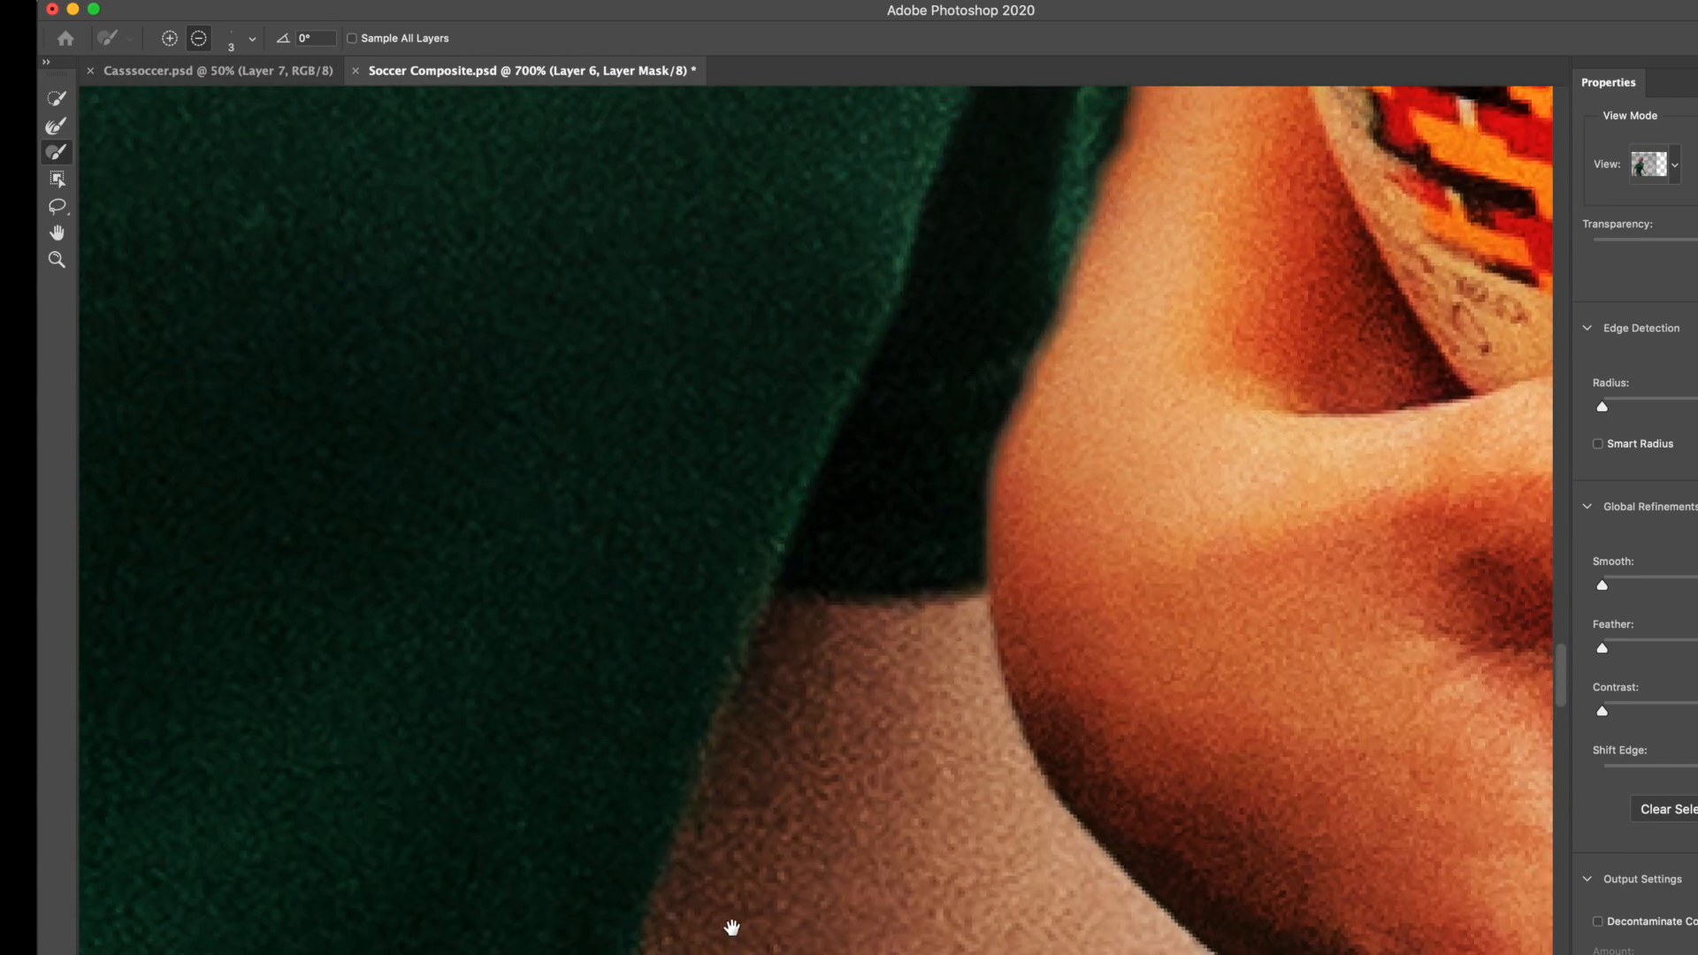
drag(702, 227, 534, 911)
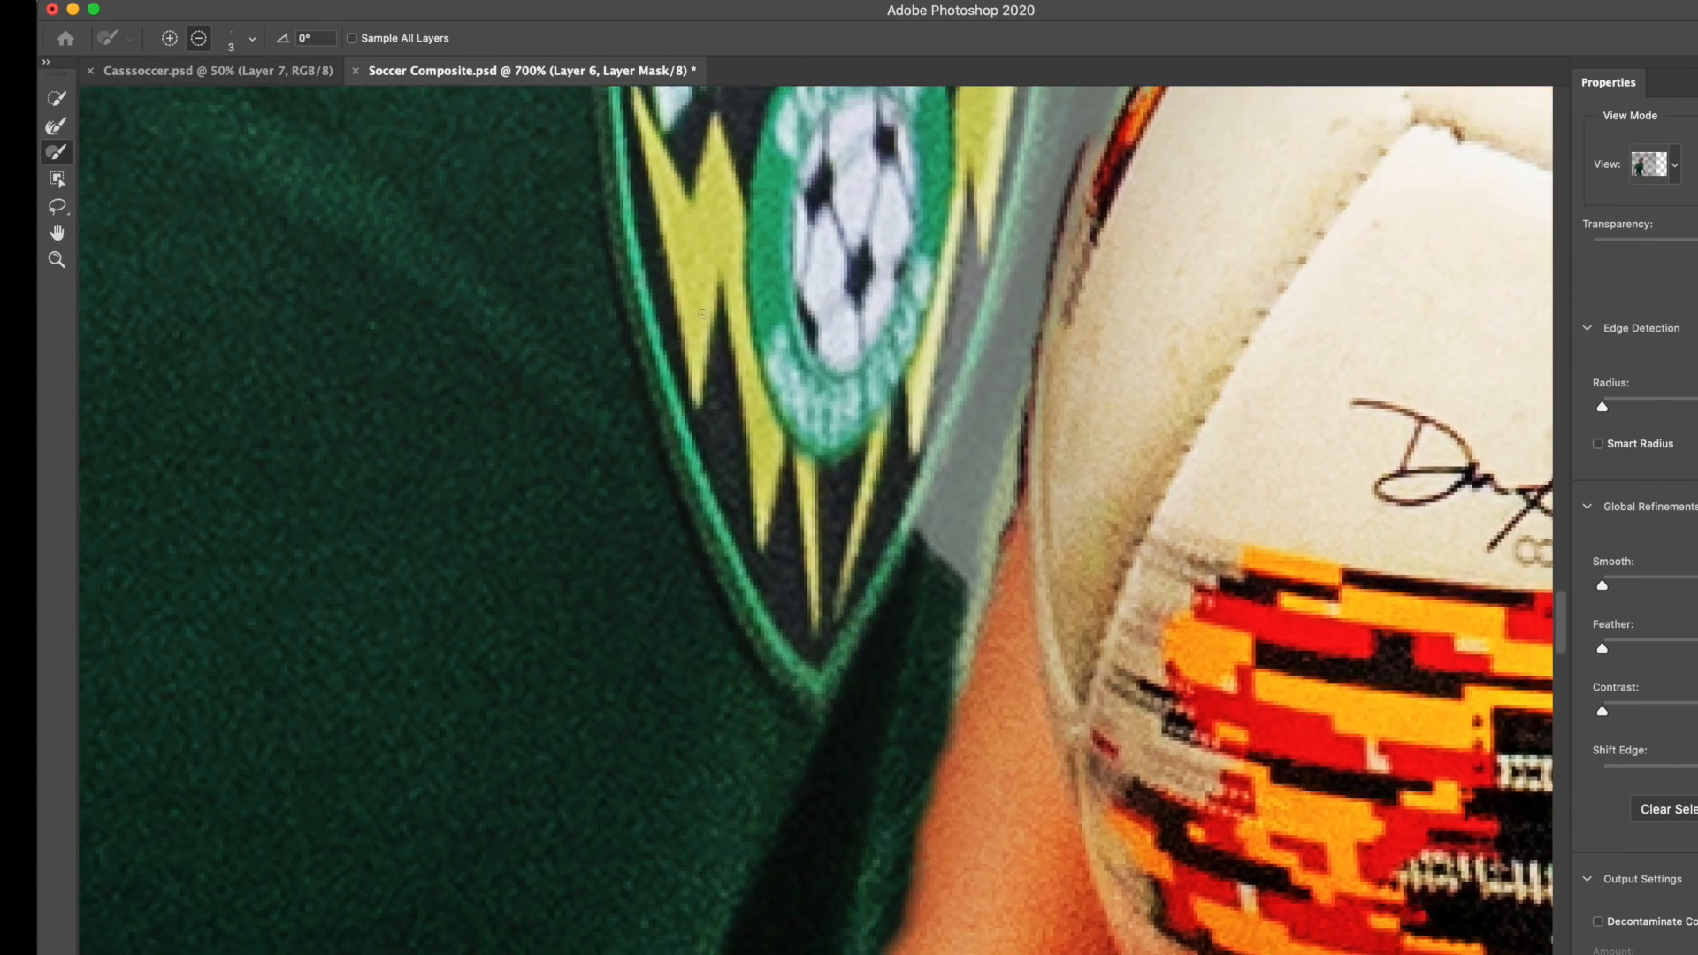
drag(705, 314, 598, 778)
mouse_move(713, 281)
mouse_down()
mouse_move(653, 397)
mouse_move(815, 864)
mouse_move(762, 618)
mouse_move(655, 442)
mouse_up()
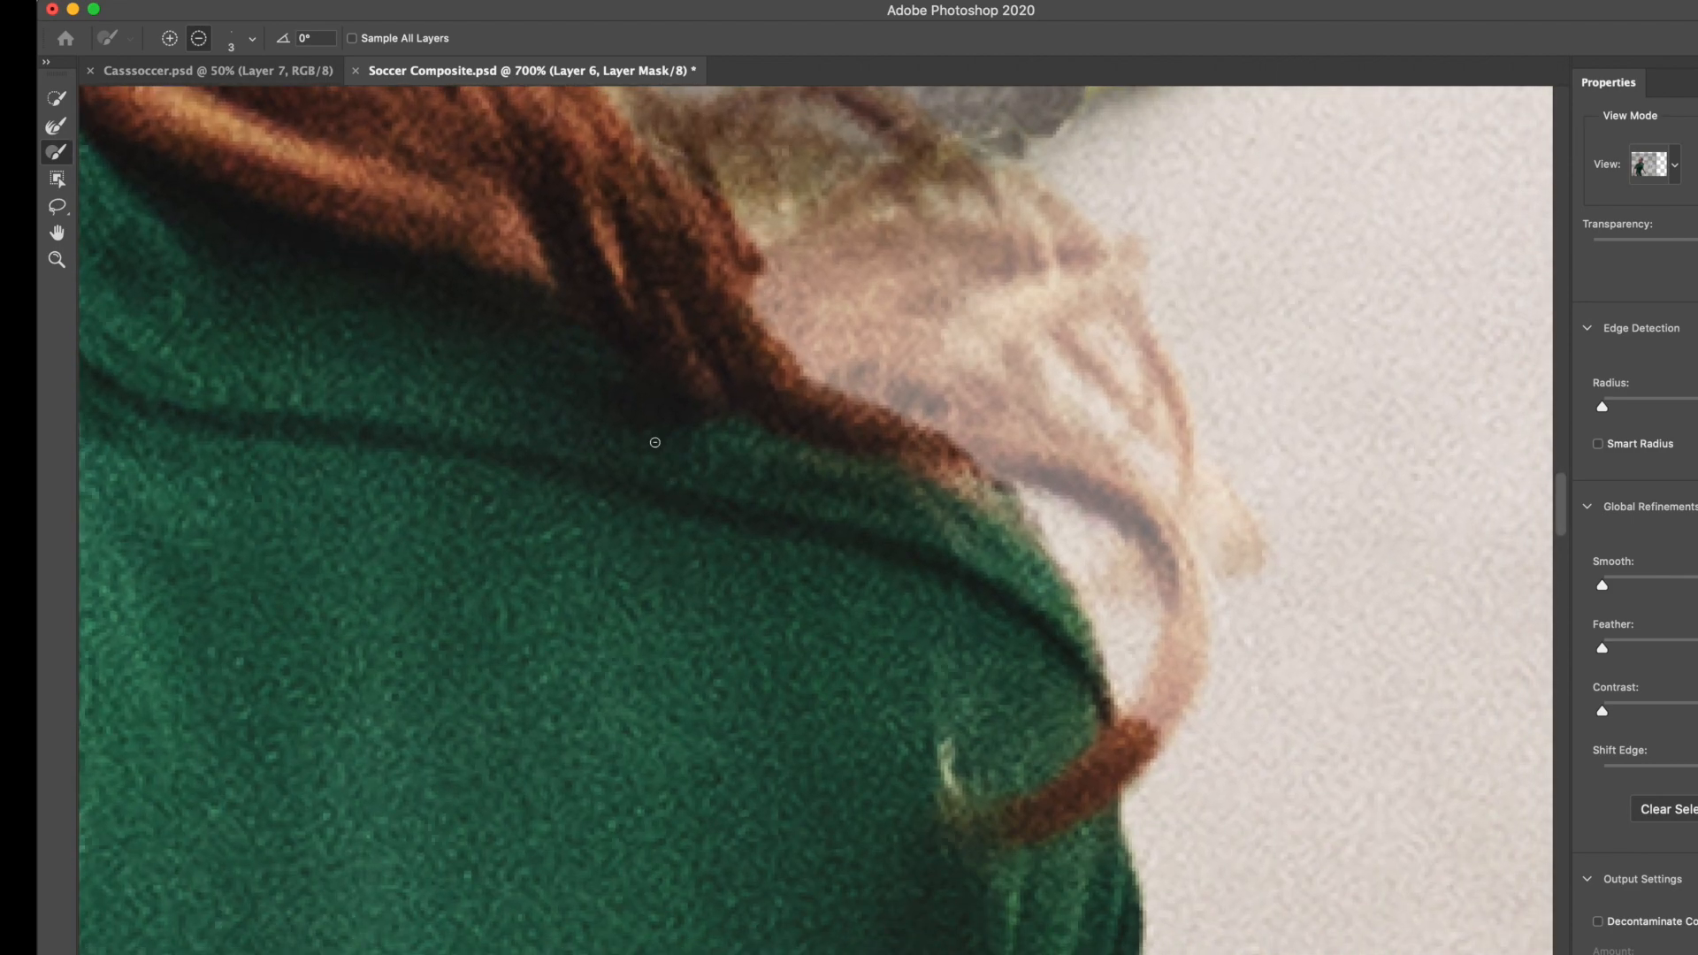
drag(555, 462, 522, 566)
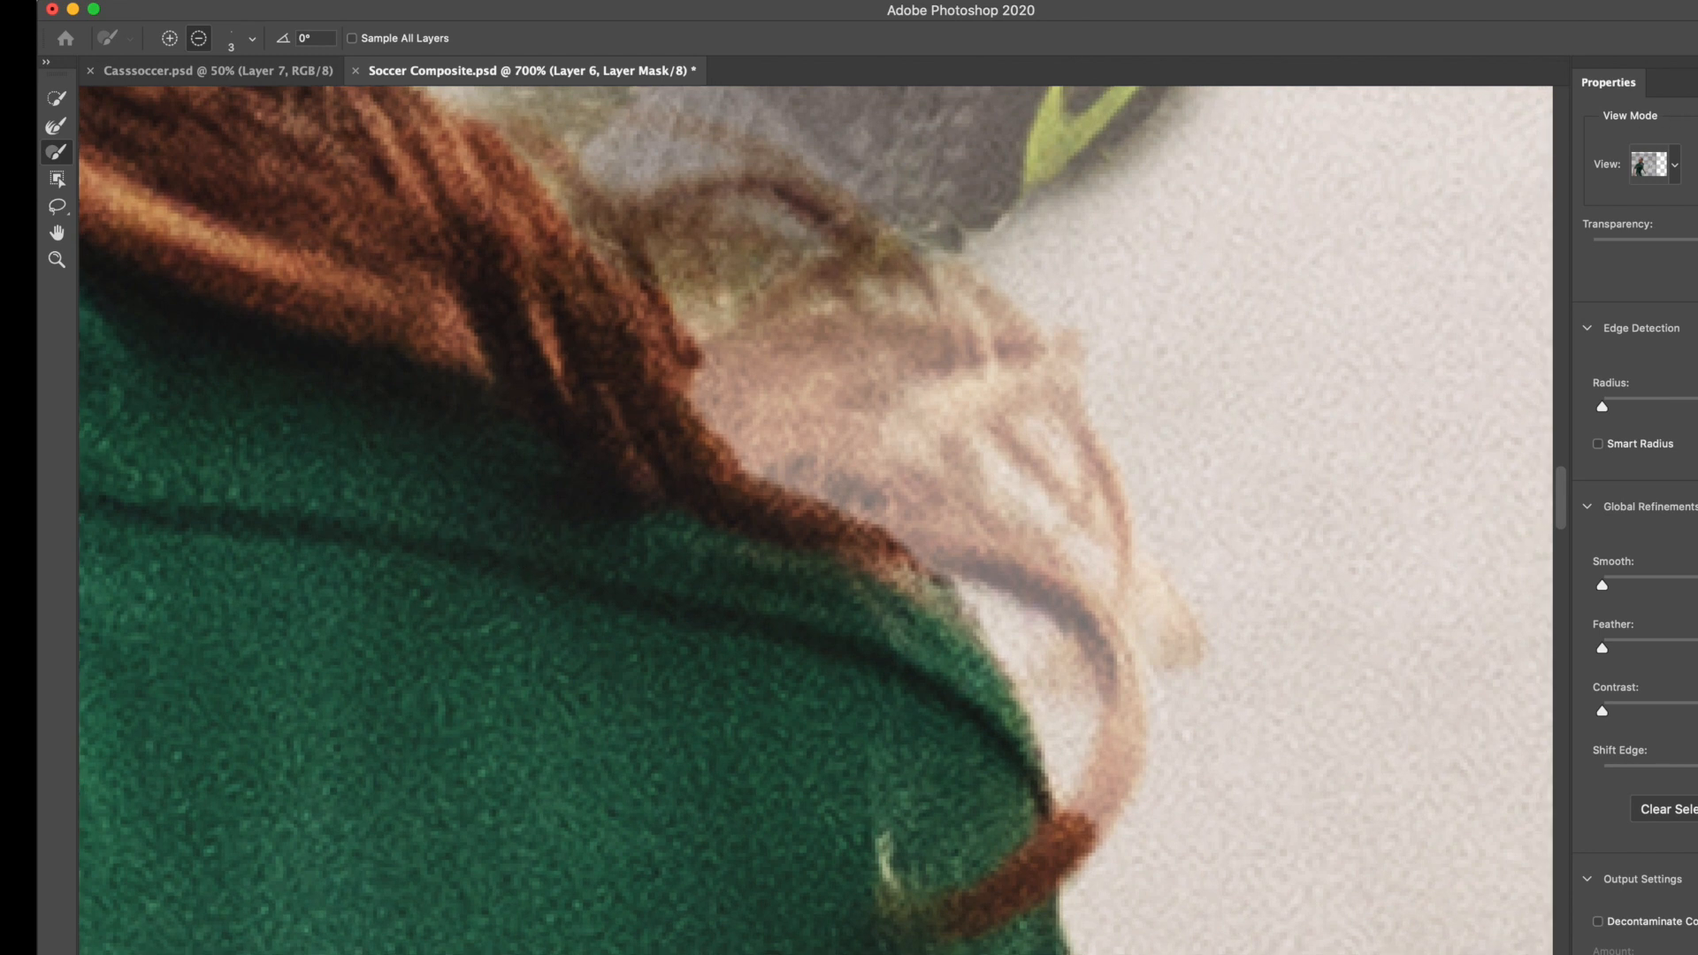
key(w)
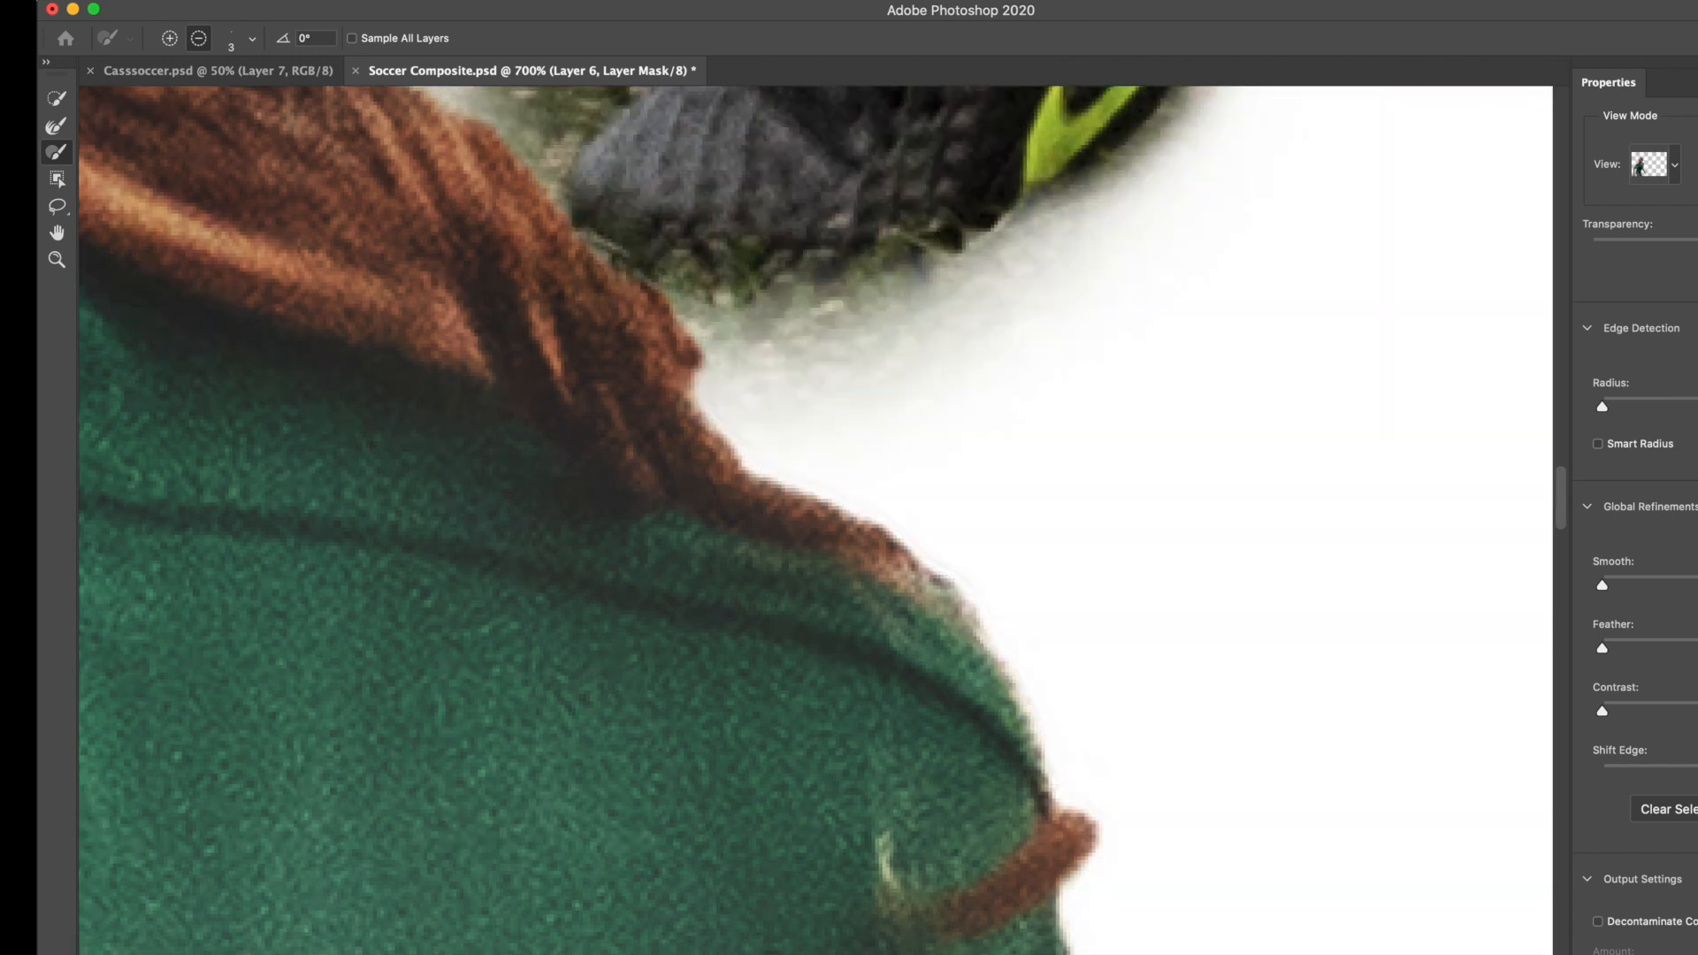
key(o)
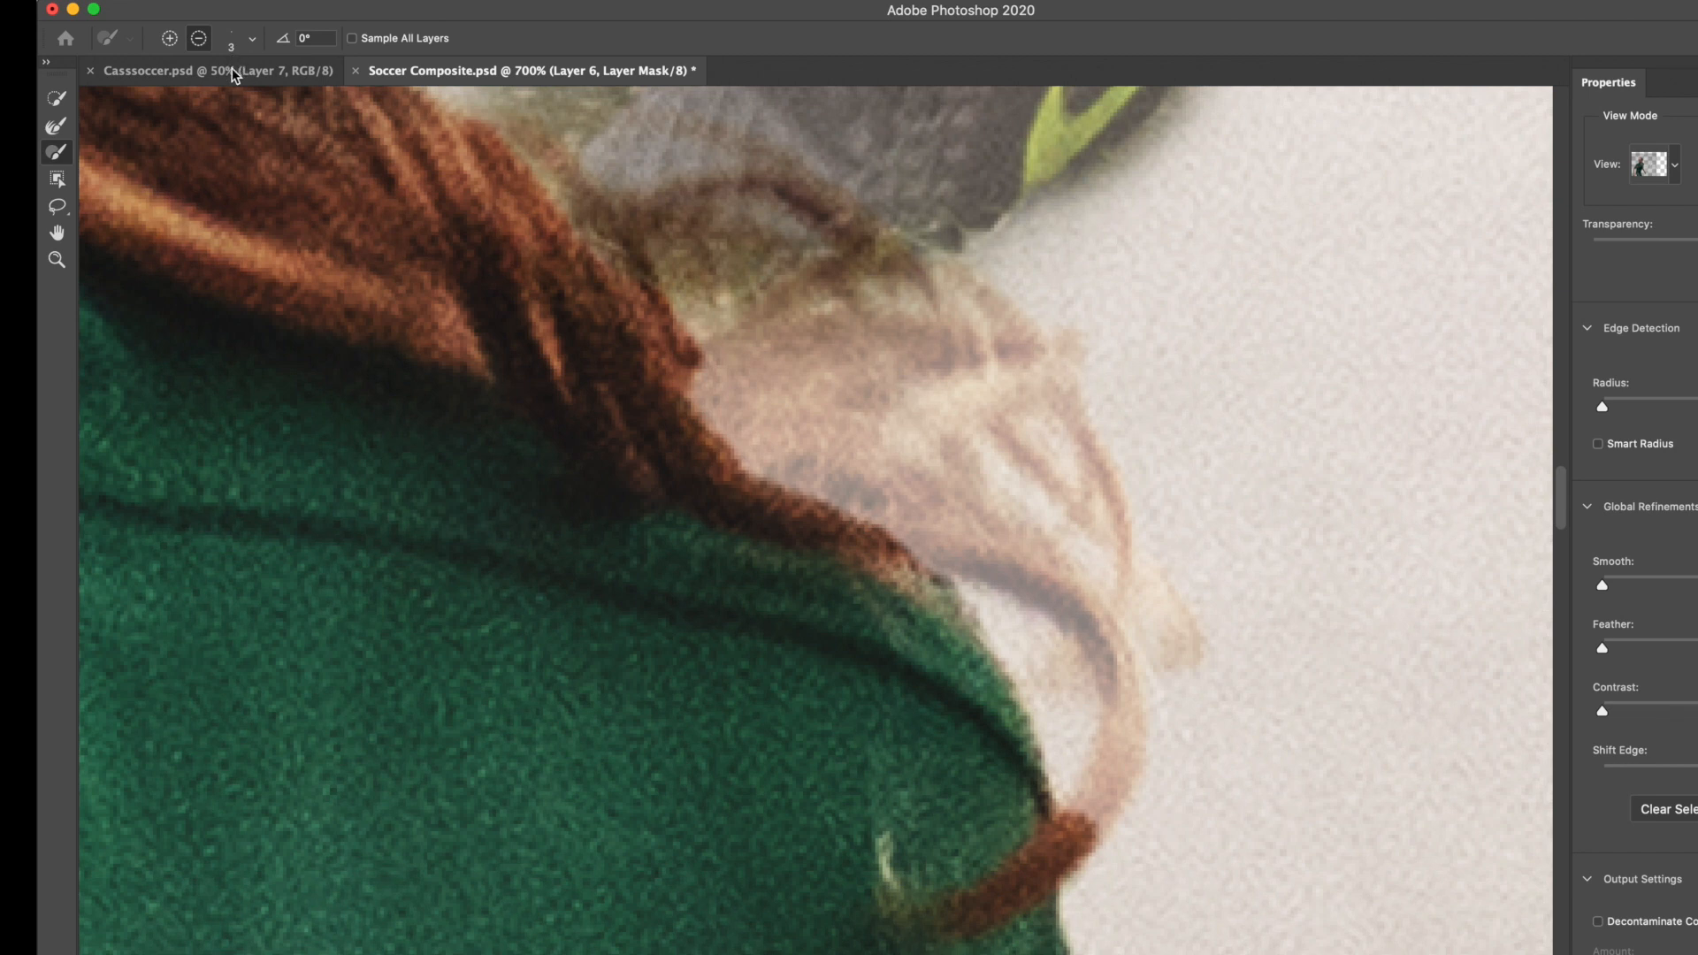
Step: Paint the ponytail's curled end and loose strands beside the shoulder back into the mask with an 8 px brush in add mode
click(169, 38)
click(252, 39)
drag(135, 94, 139, 95)
mouse_move(1081, 810)
mouse_down()
mouse_move(1122, 701)
mouse_move(1104, 643)
mouse_move(1111, 827)
mouse_move(1096, 830)
mouse_move(1124, 768)
mouse_move(1118, 687)
mouse_move(1128, 701)
mouse_move(1102, 819)
mouse_move(1128, 708)
mouse_move(1118, 666)
mouse_move(1113, 700)
mouse_move(1094, 647)
mouse_move(1035, 592)
mouse_move(1090, 619)
mouse_move(927, 563)
mouse_up()
click(252, 38)
drag(139, 92, 142, 96)
mouse_move(1094, 606)
mouse_down()
mouse_move(1037, 567)
mouse_move(953, 542)
mouse_move(1007, 574)
mouse_move(864, 522)
mouse_move(916, 536)
mouse_move(799, 443)
mouse_move(728, 432)
mouse_move(769, 460)
mouse_move(690, 370)
mouse_up()
mouse_move(1006, 562)
mouse_down()
mouse_move(956, 443)
mouse_move(893, 500)
mouse_move(855, 414)
mouse_move(924, 360)
mouse_up()
mouse_move(707, 354)
mouse_down()
mouse_move(950, 299)
mouse_move(1070, 518)
mouse_move(984, 398)
mouse_move(1125, 595)
mouse_move(1067, 391)
mouse_move(942, 266)
mouse_move(998, 383)
mouse_move(1040, 353)
mouse_up()
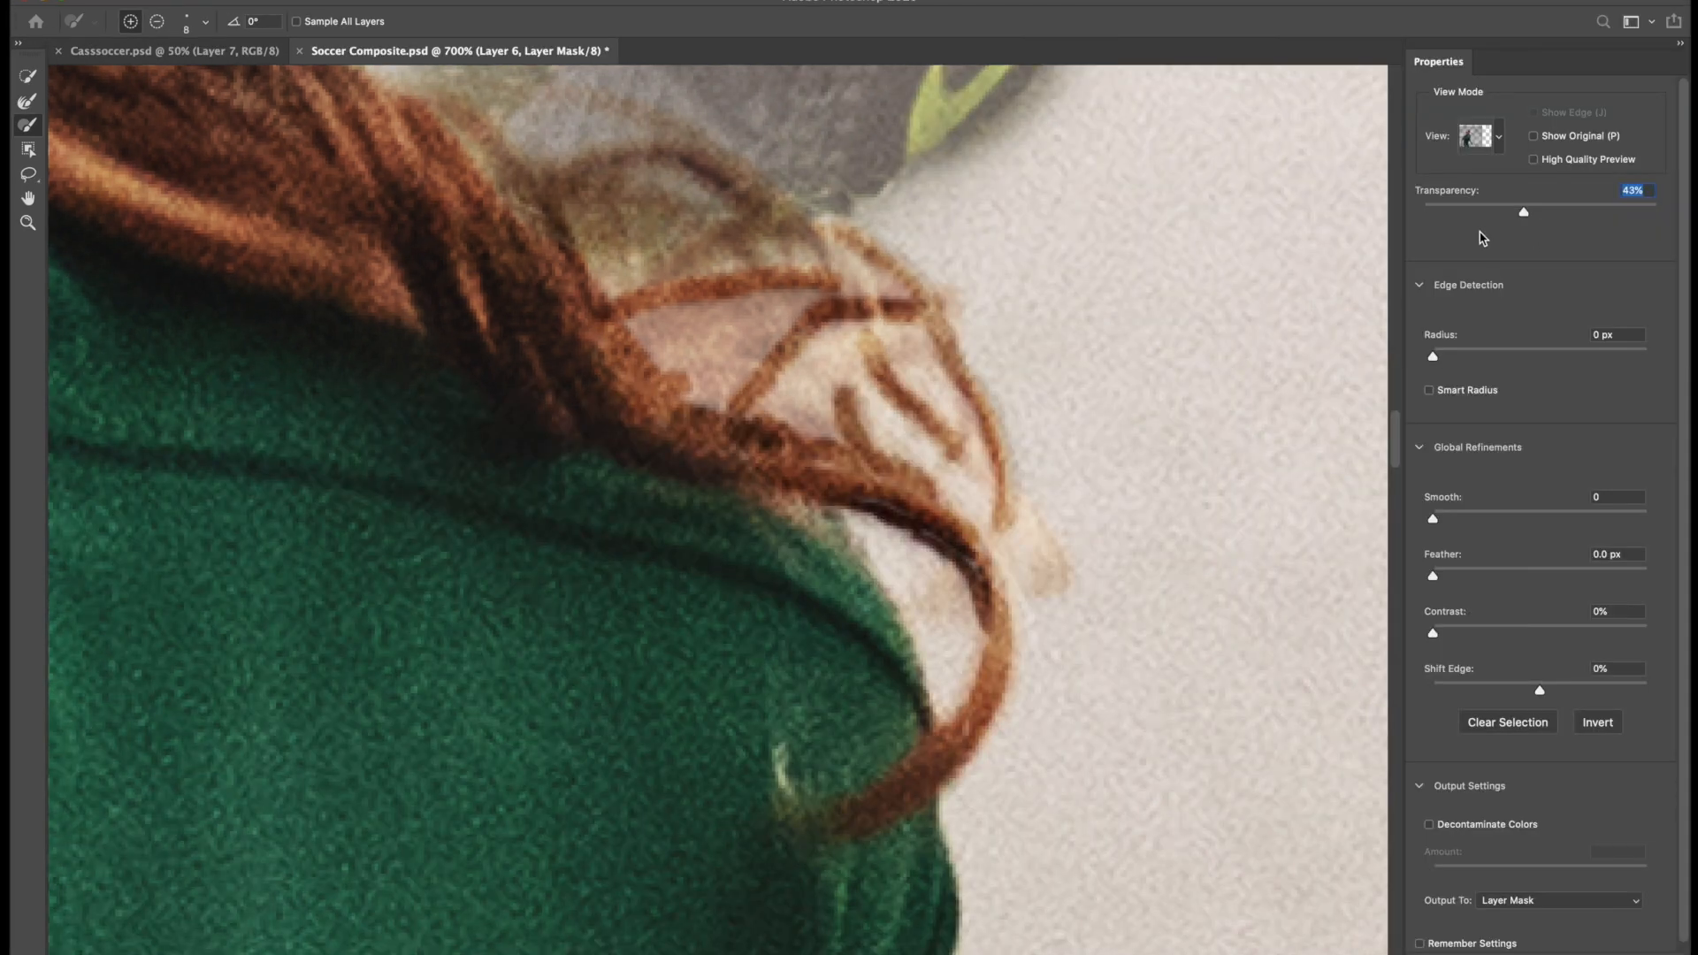
Step: Review the ponytail and the full composite at 66.7%, varying the view transparency from 8% to 84% and ending at 22%
click(1489, 211)
drag(1490, 212, 1443, 214)
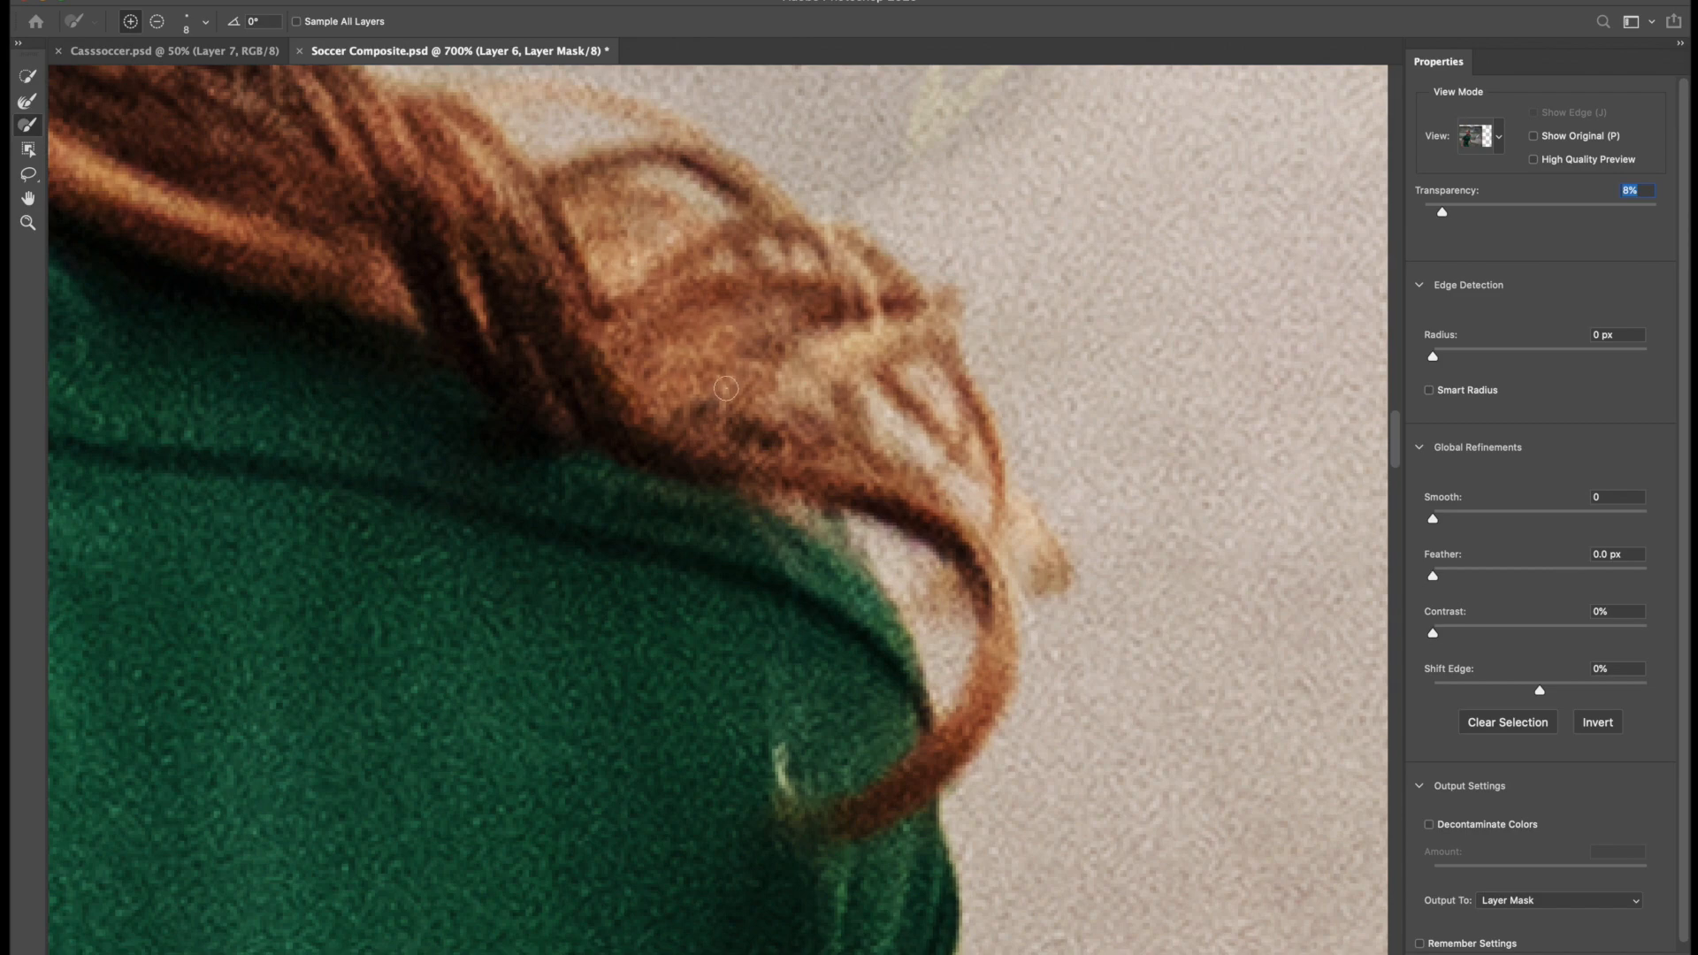
key(super+minus)
key(super+minus)
key(super+minus)
key(super+minus)
key(super+minus)
key(super+minus)
key(super+minus)
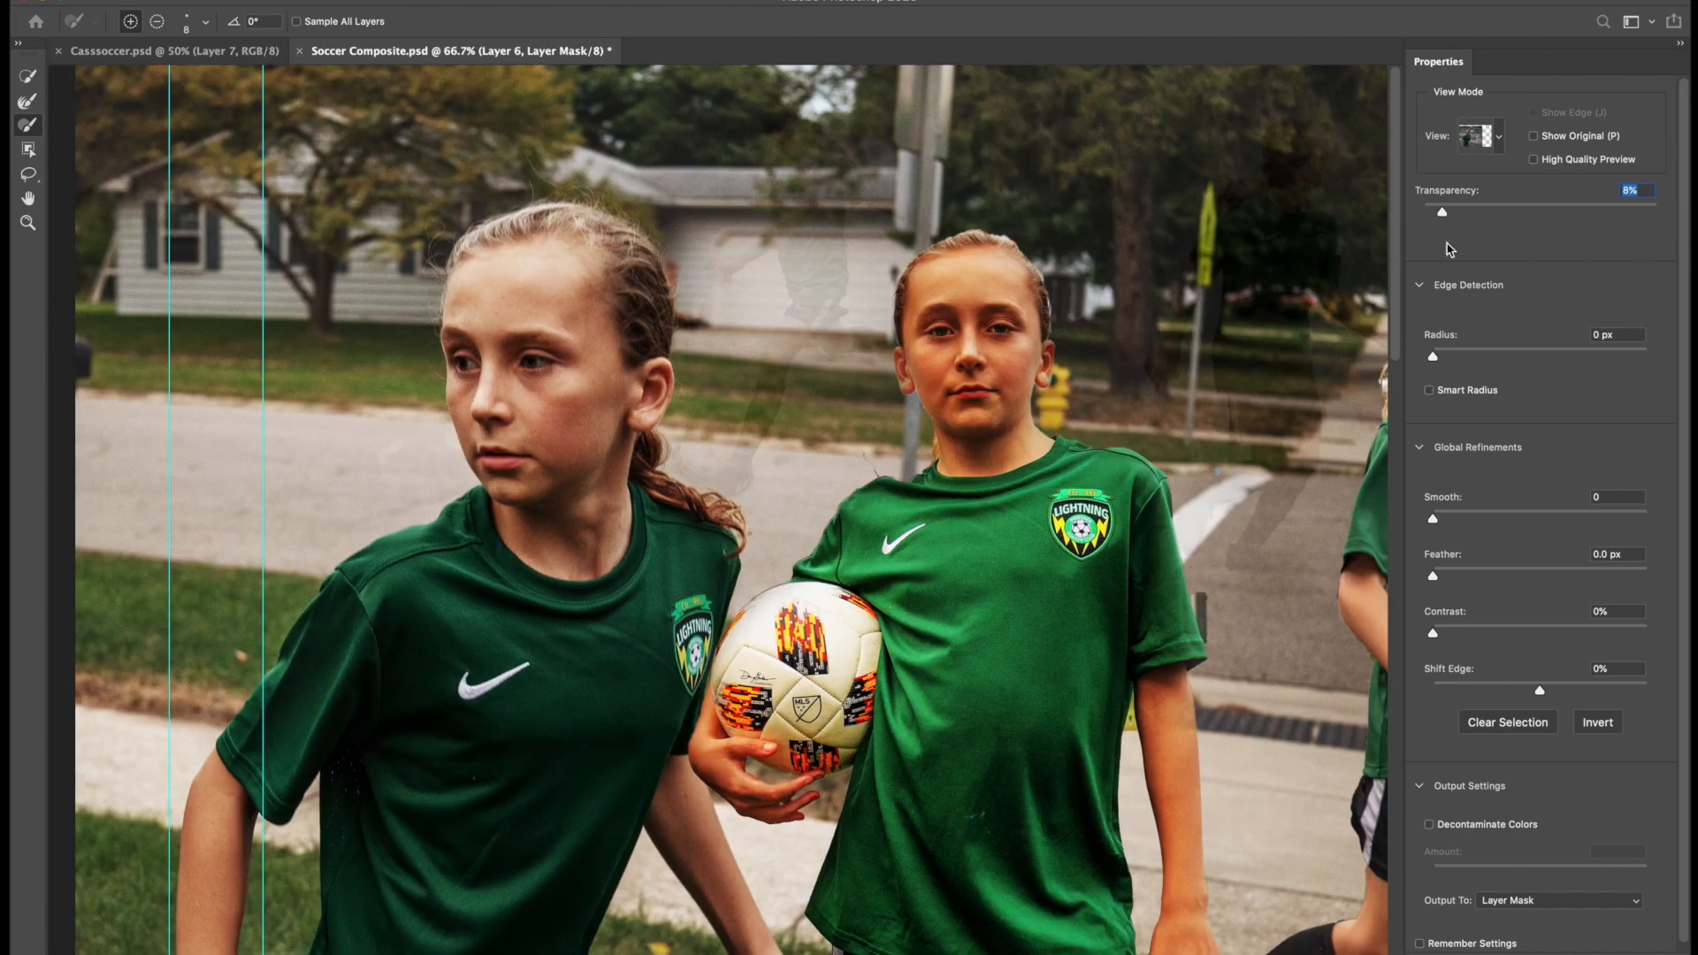
drag(1442, 213, 1633, 275)
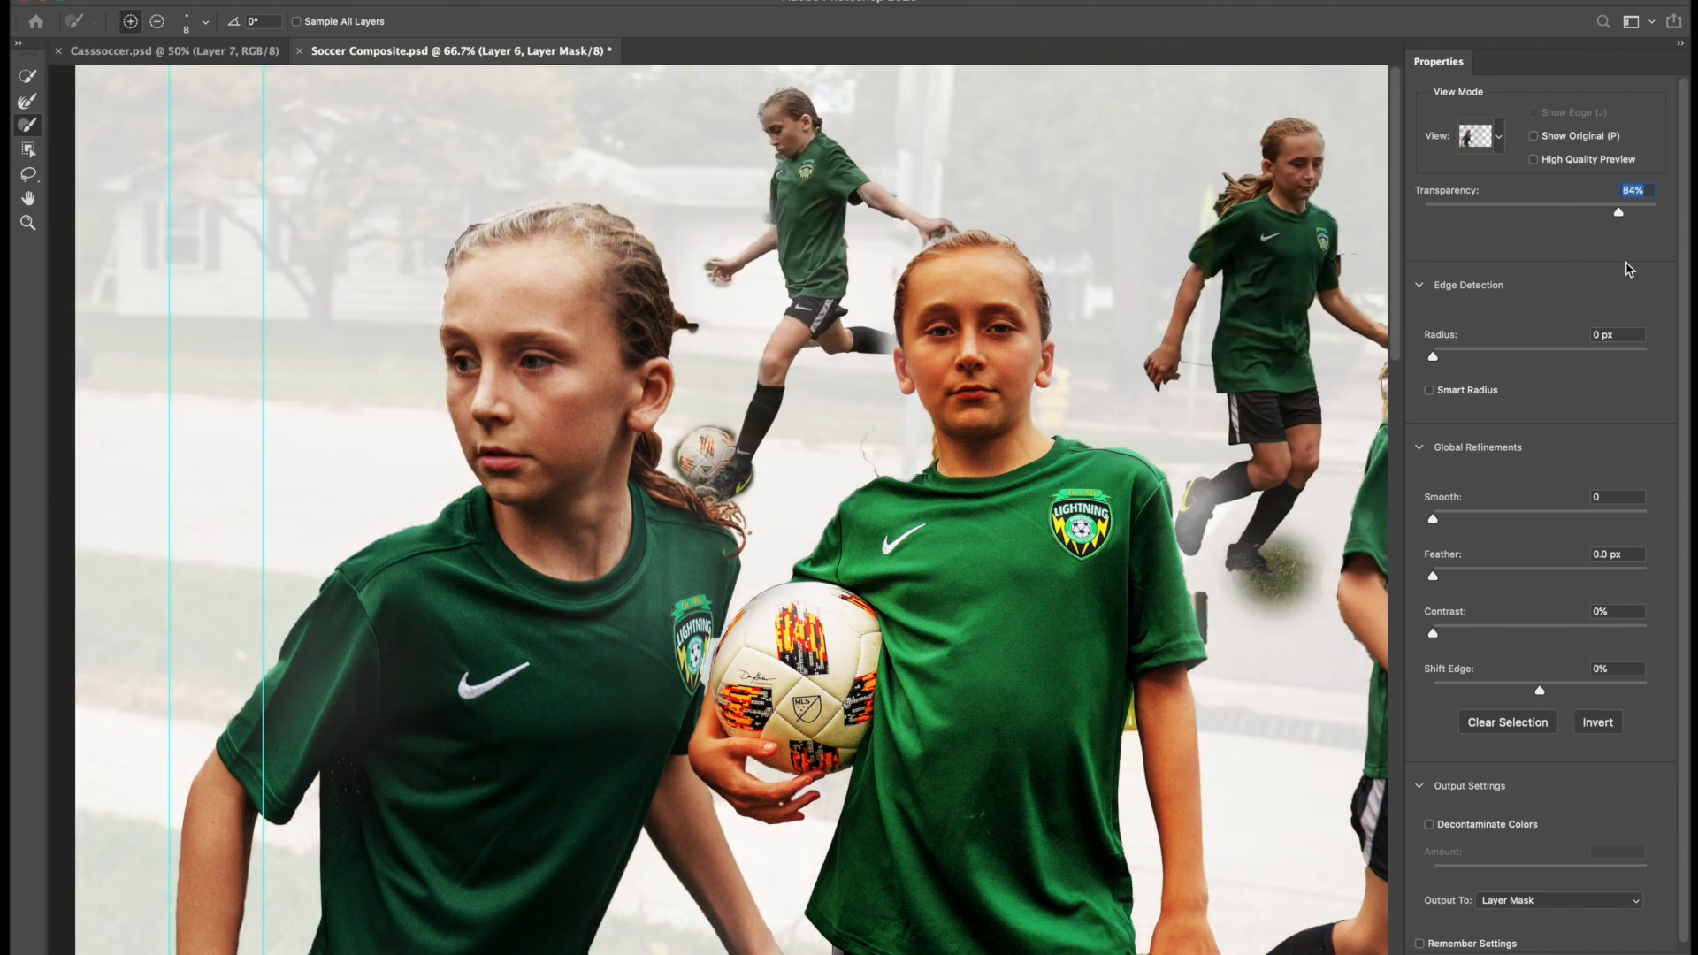
drag(1619, 213, 1469, 215)
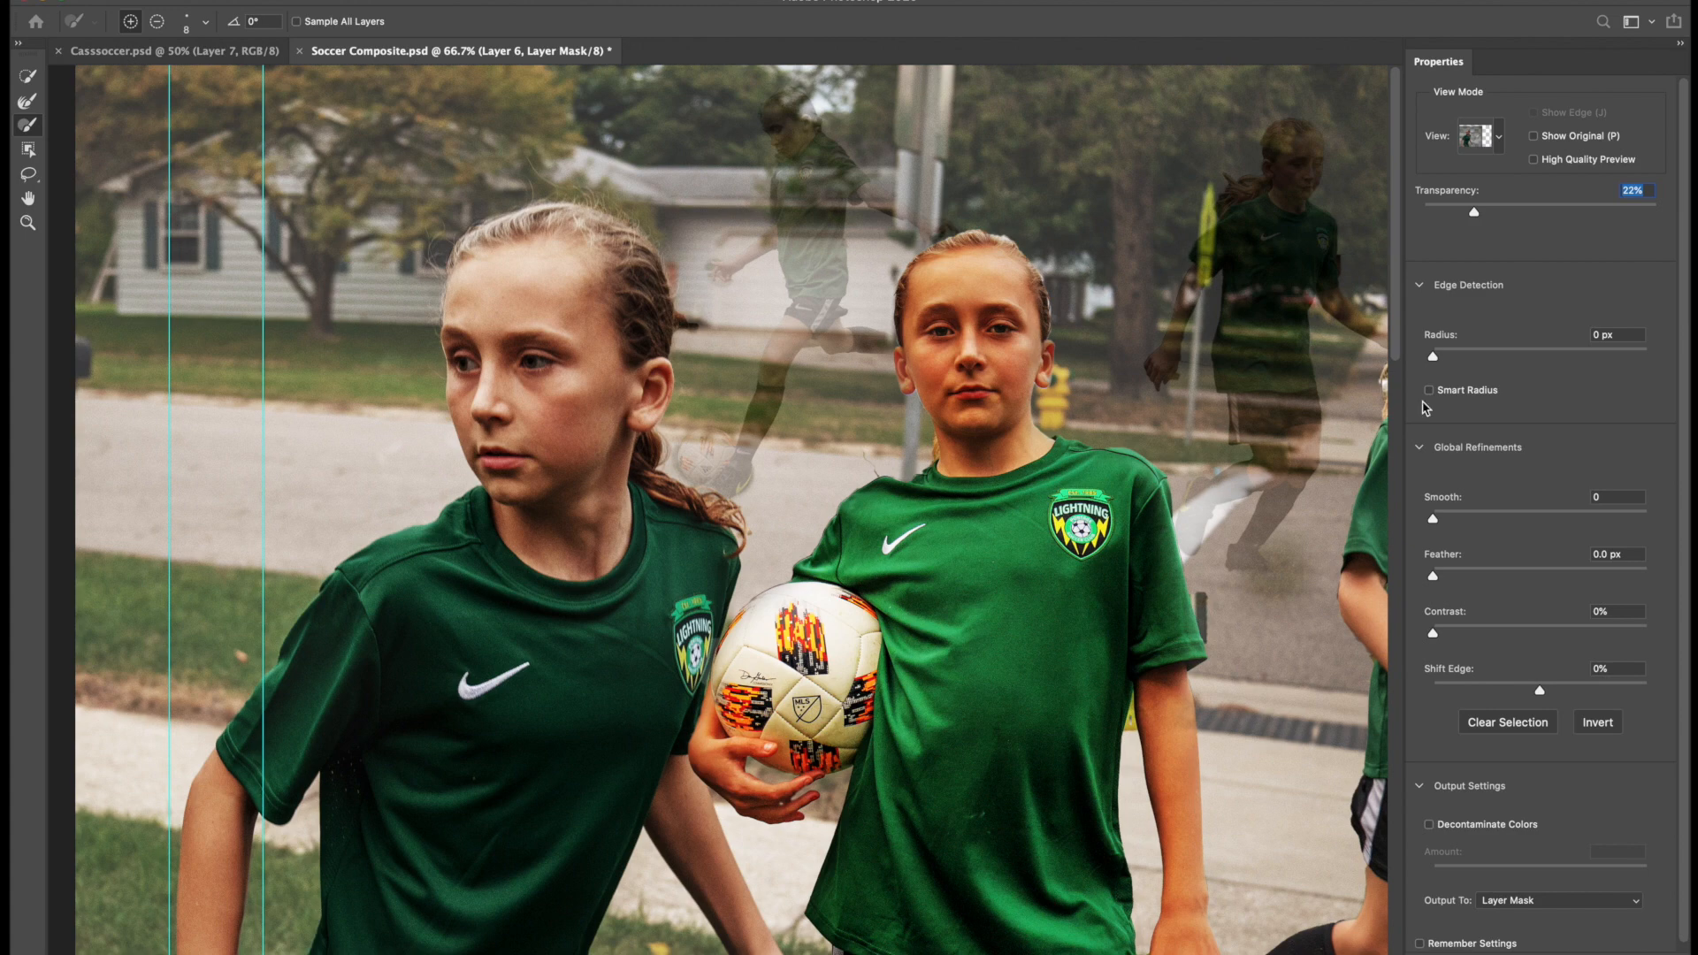
Step: Raise the view transparency to 55% to see the close-up player against the faded surroundings
drag(1475, 215, 1586, 201)
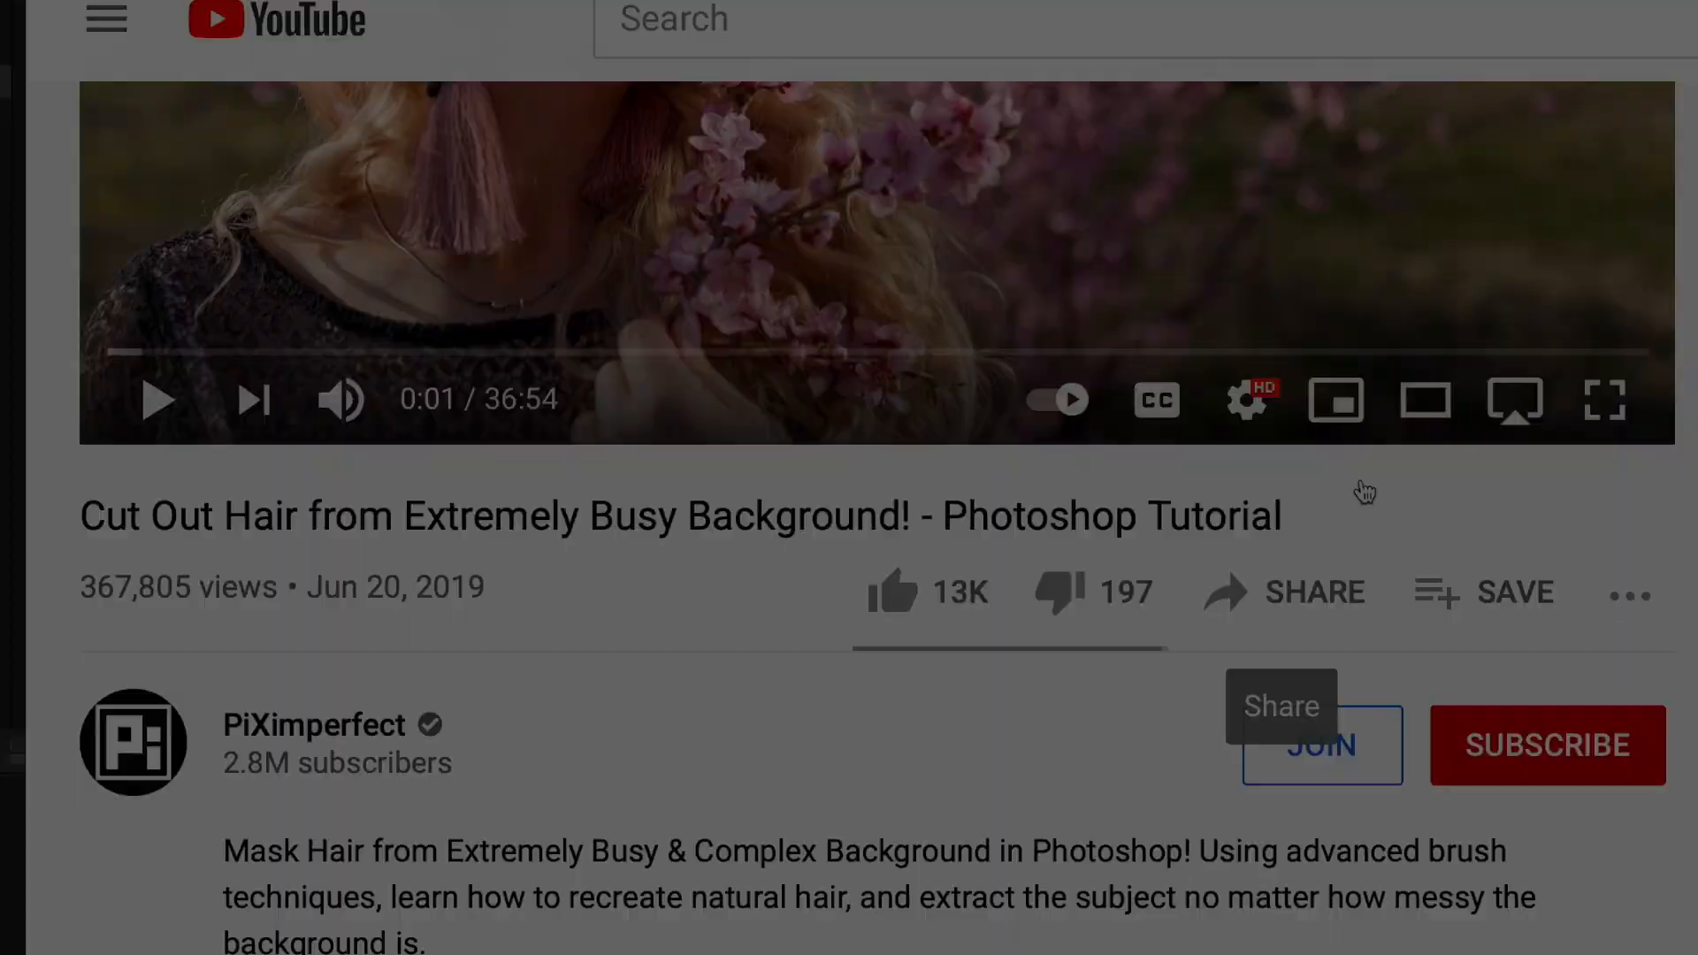
Step: Switch to YouTube, look over PiXimperfect's "Cut Out Hair from Extremely Busy Background!" tutorial page and play the video
scroll(1358, 493, up, 2)
scroll(1361, 479, down, 3)
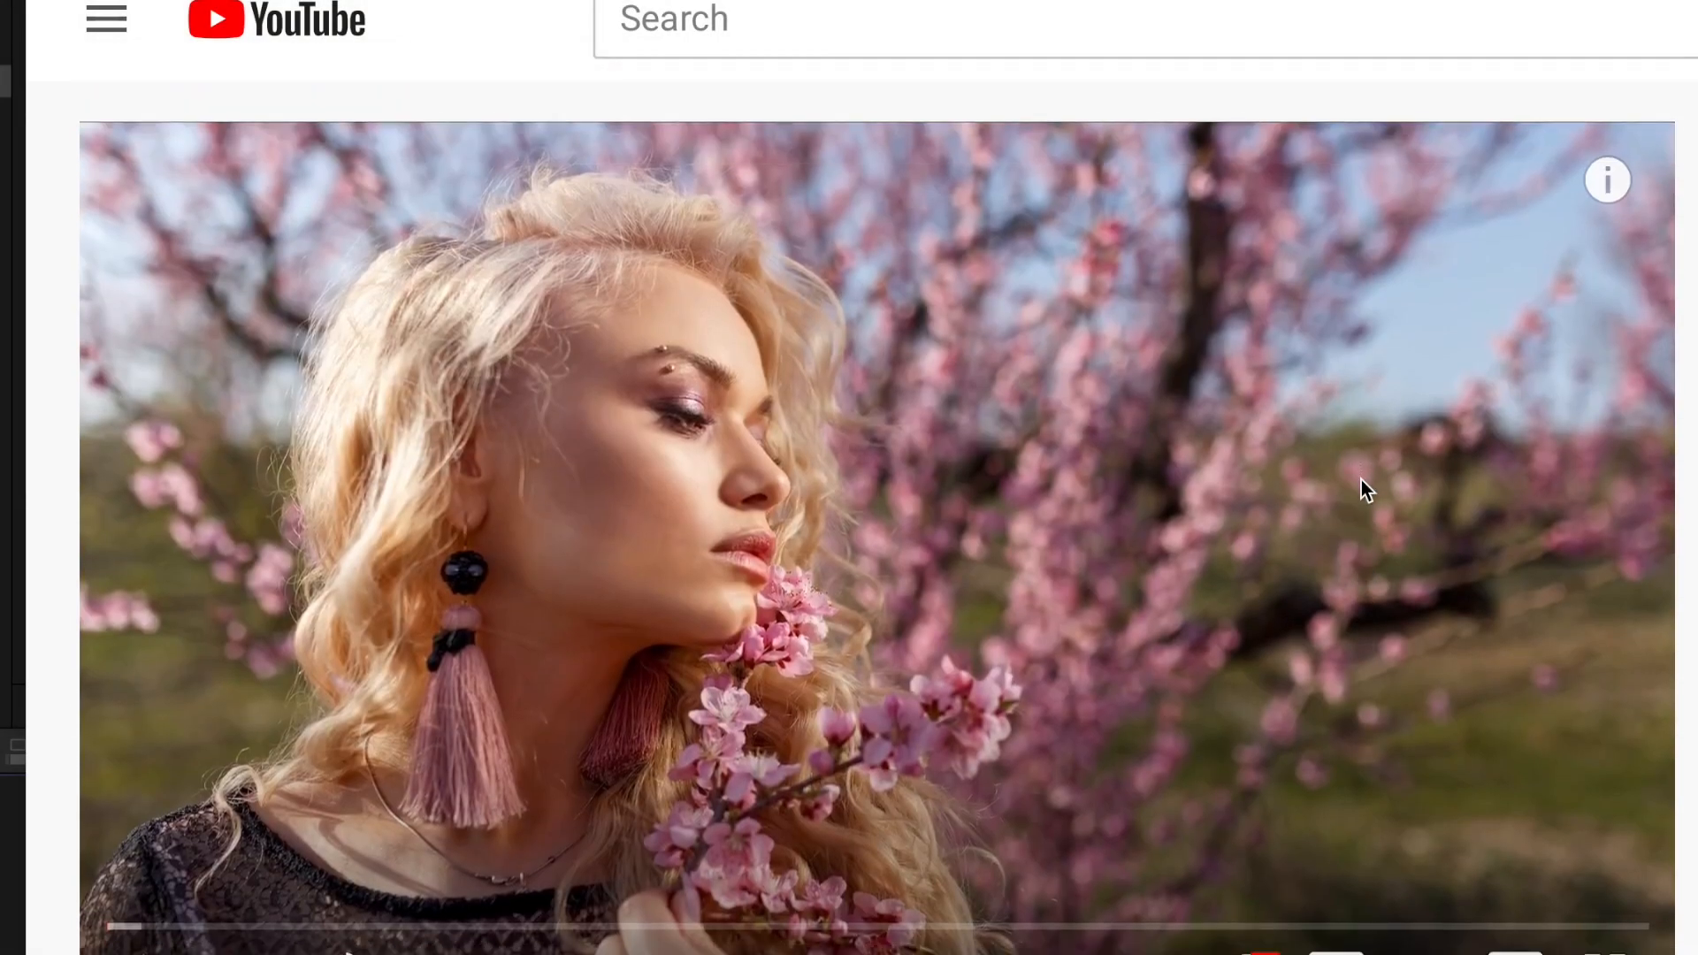
scroll(1361, 479, down, 3)
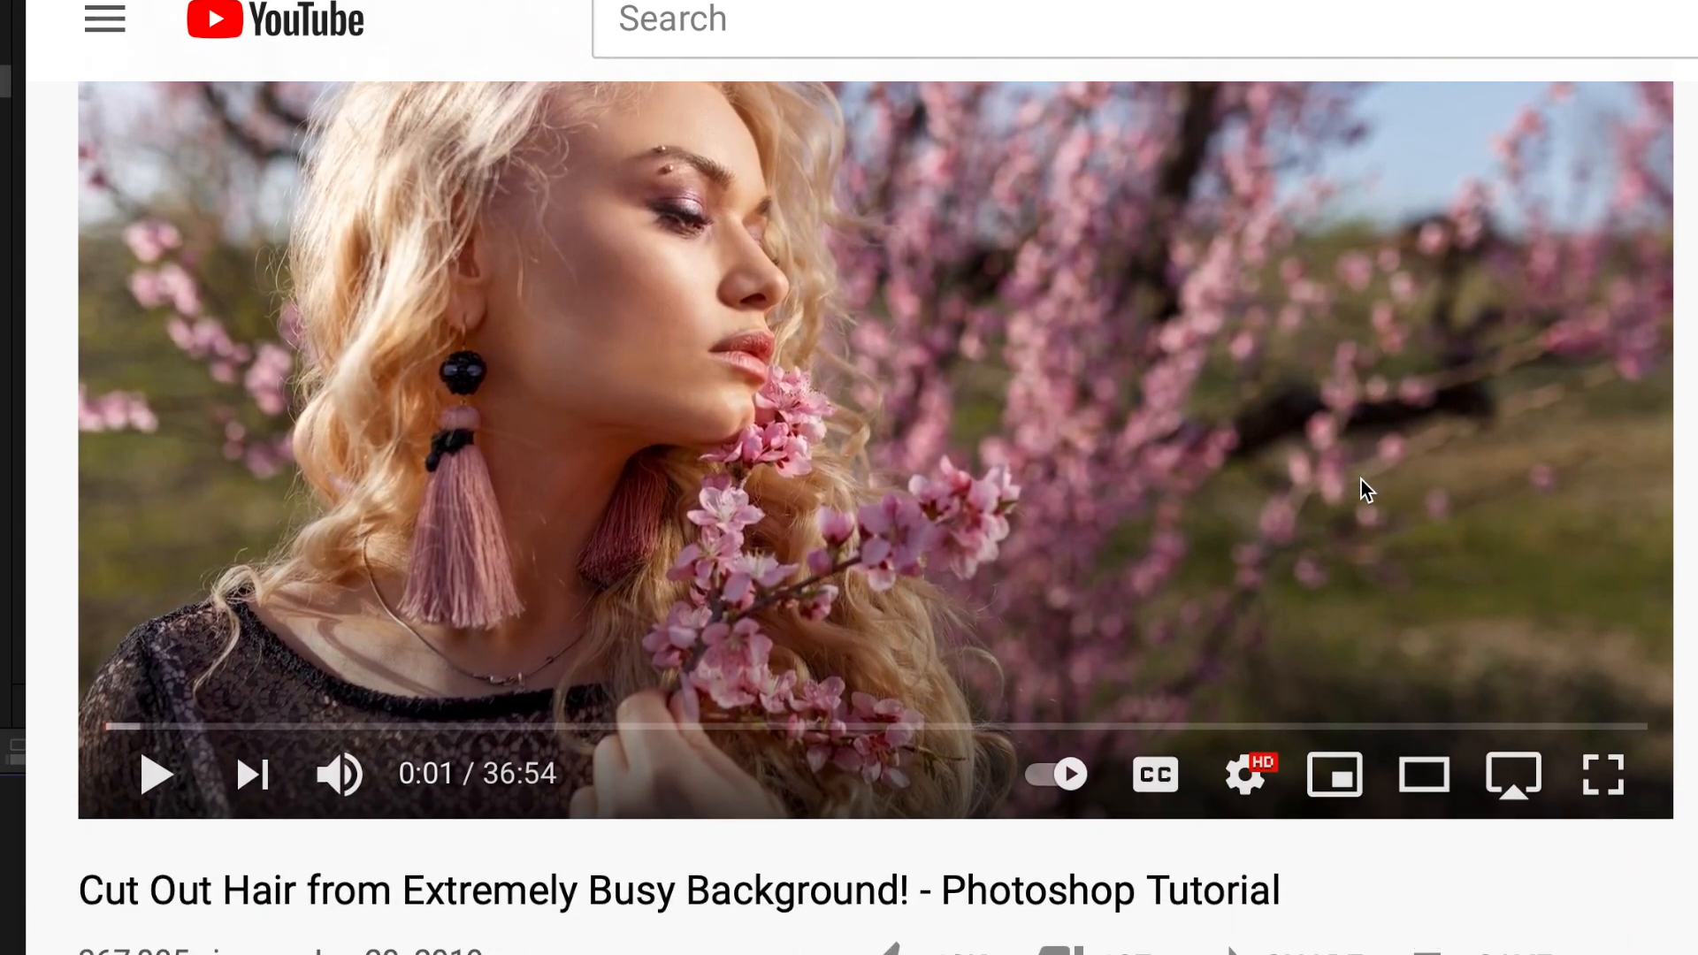
scroll(1362, 479, down, 3)
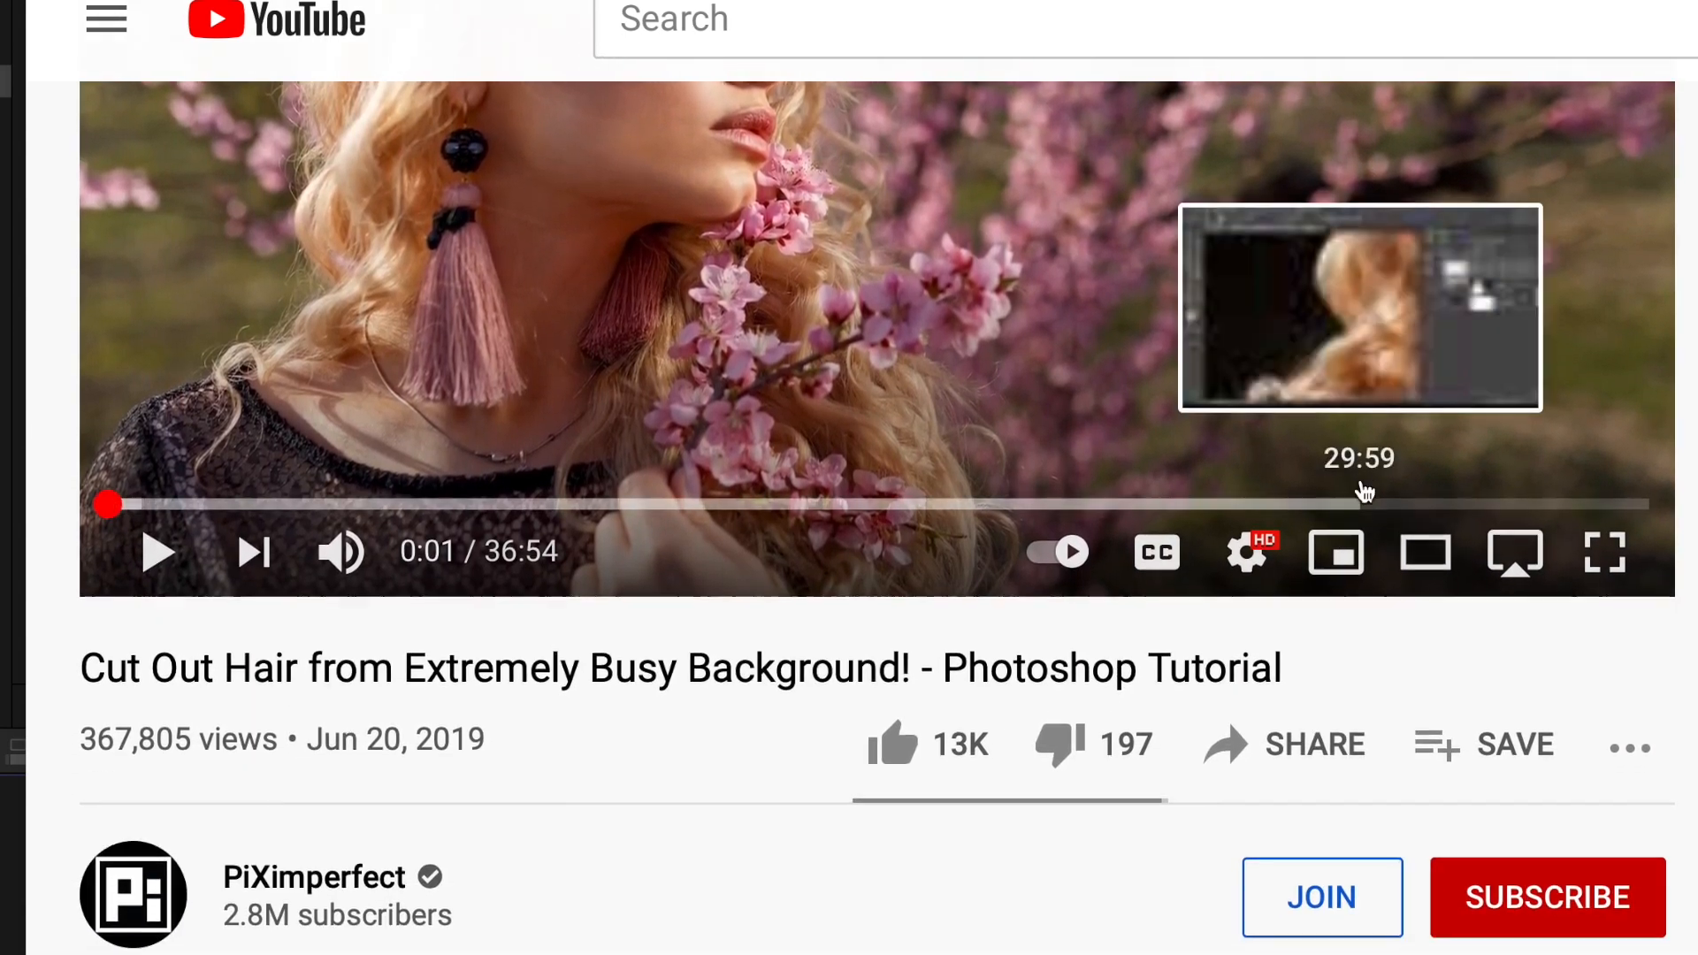
scroll(1361, 491, down, 1)
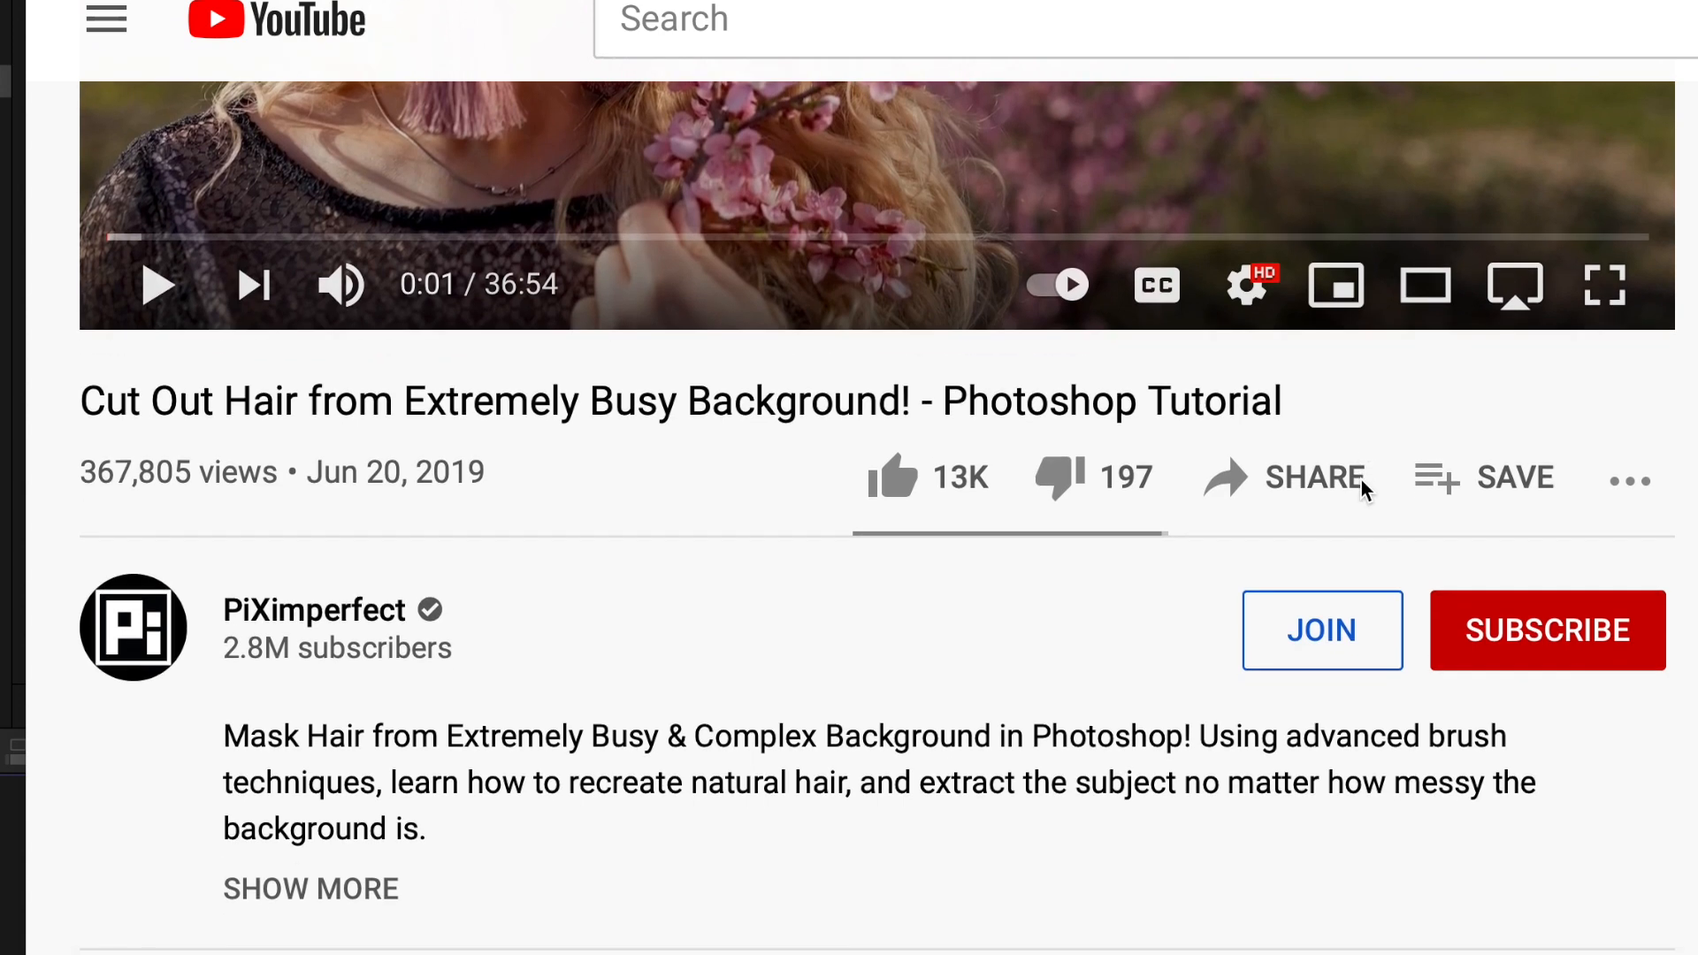
scroll(1365, 491, down, 1)
scroll(1365, 491, down, 2)
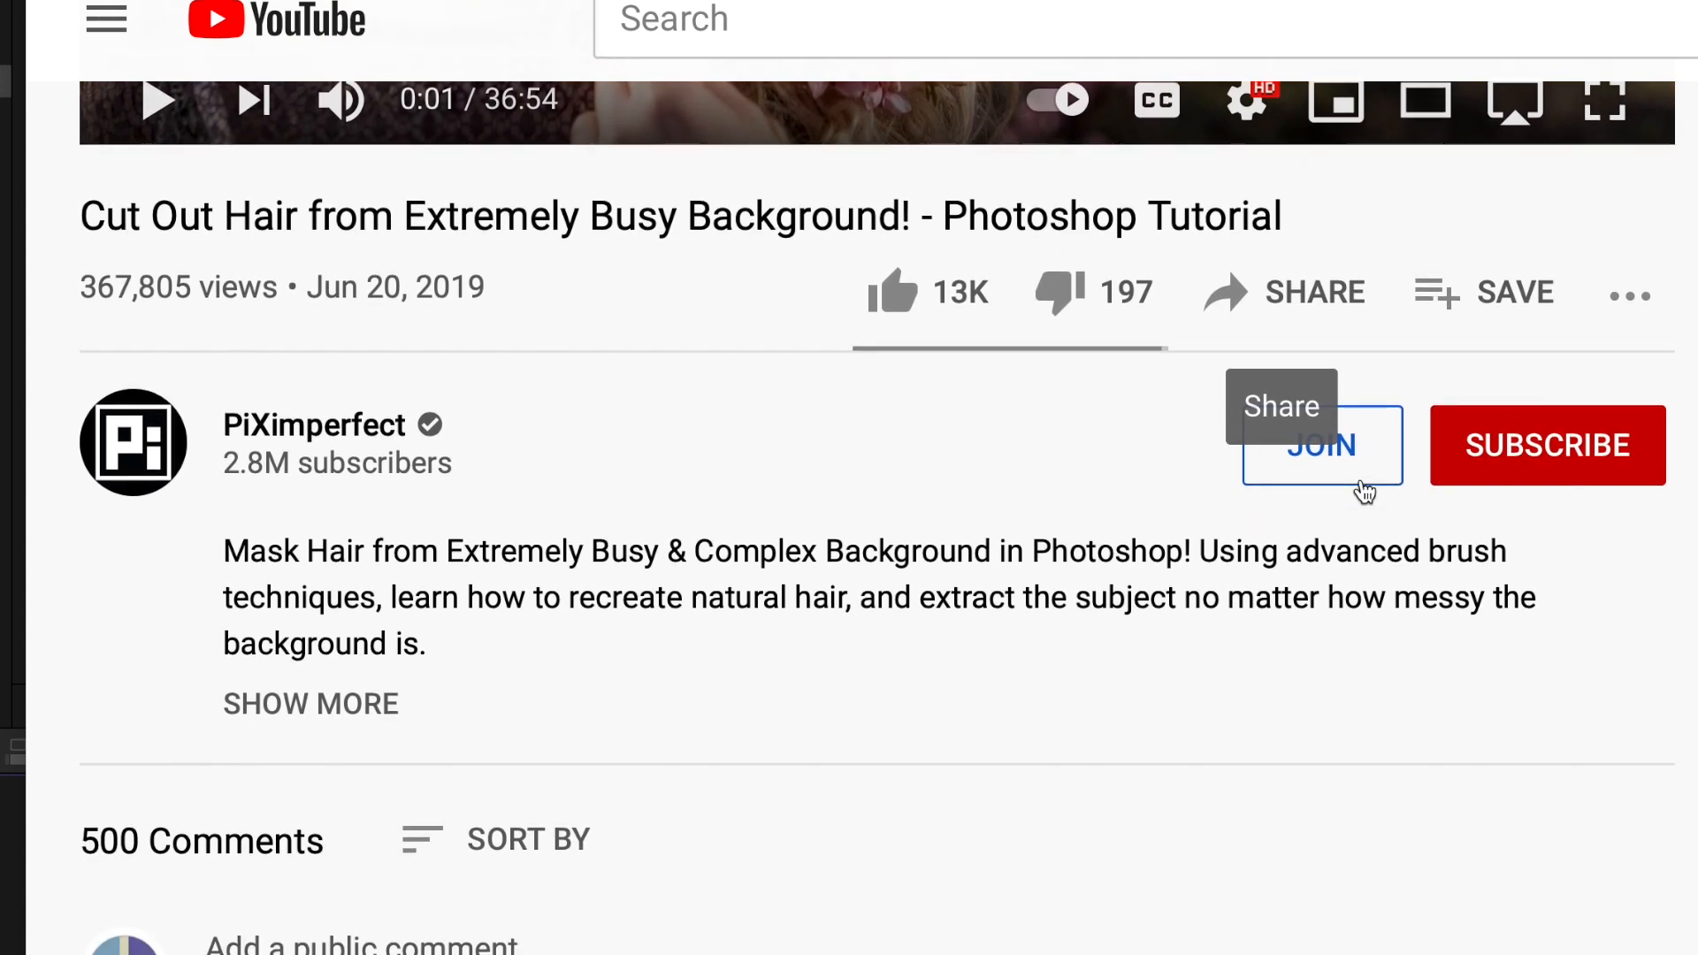
scroll(1361, 480, up, 9)
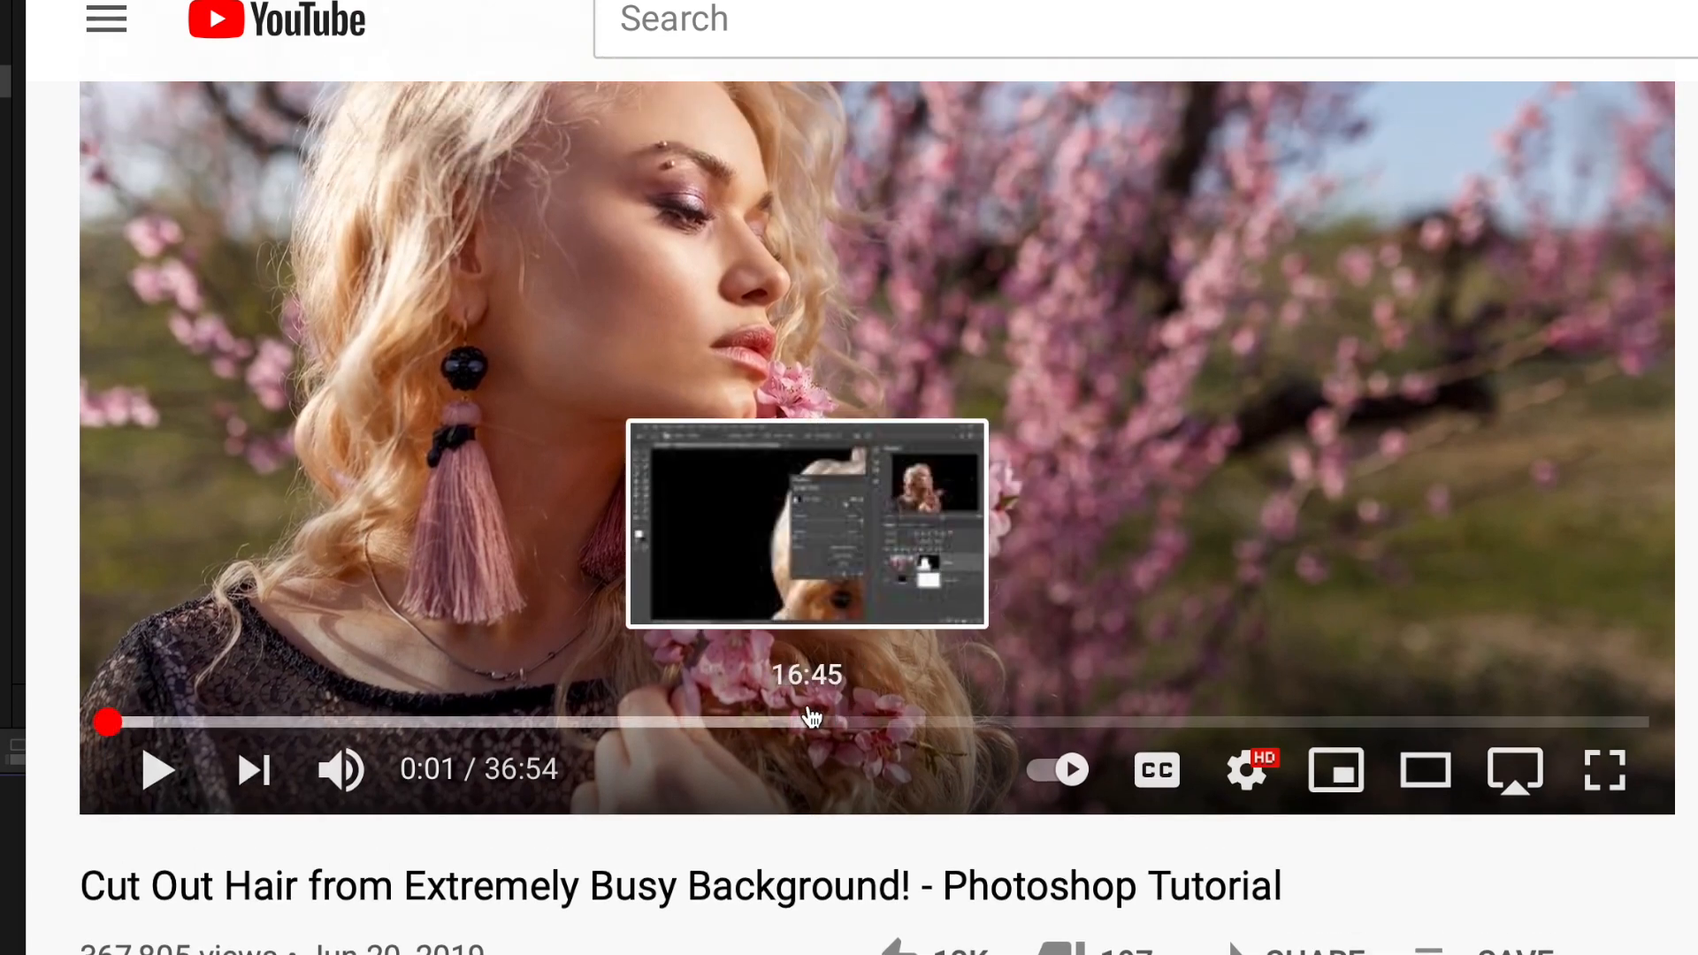
click(158, 770)
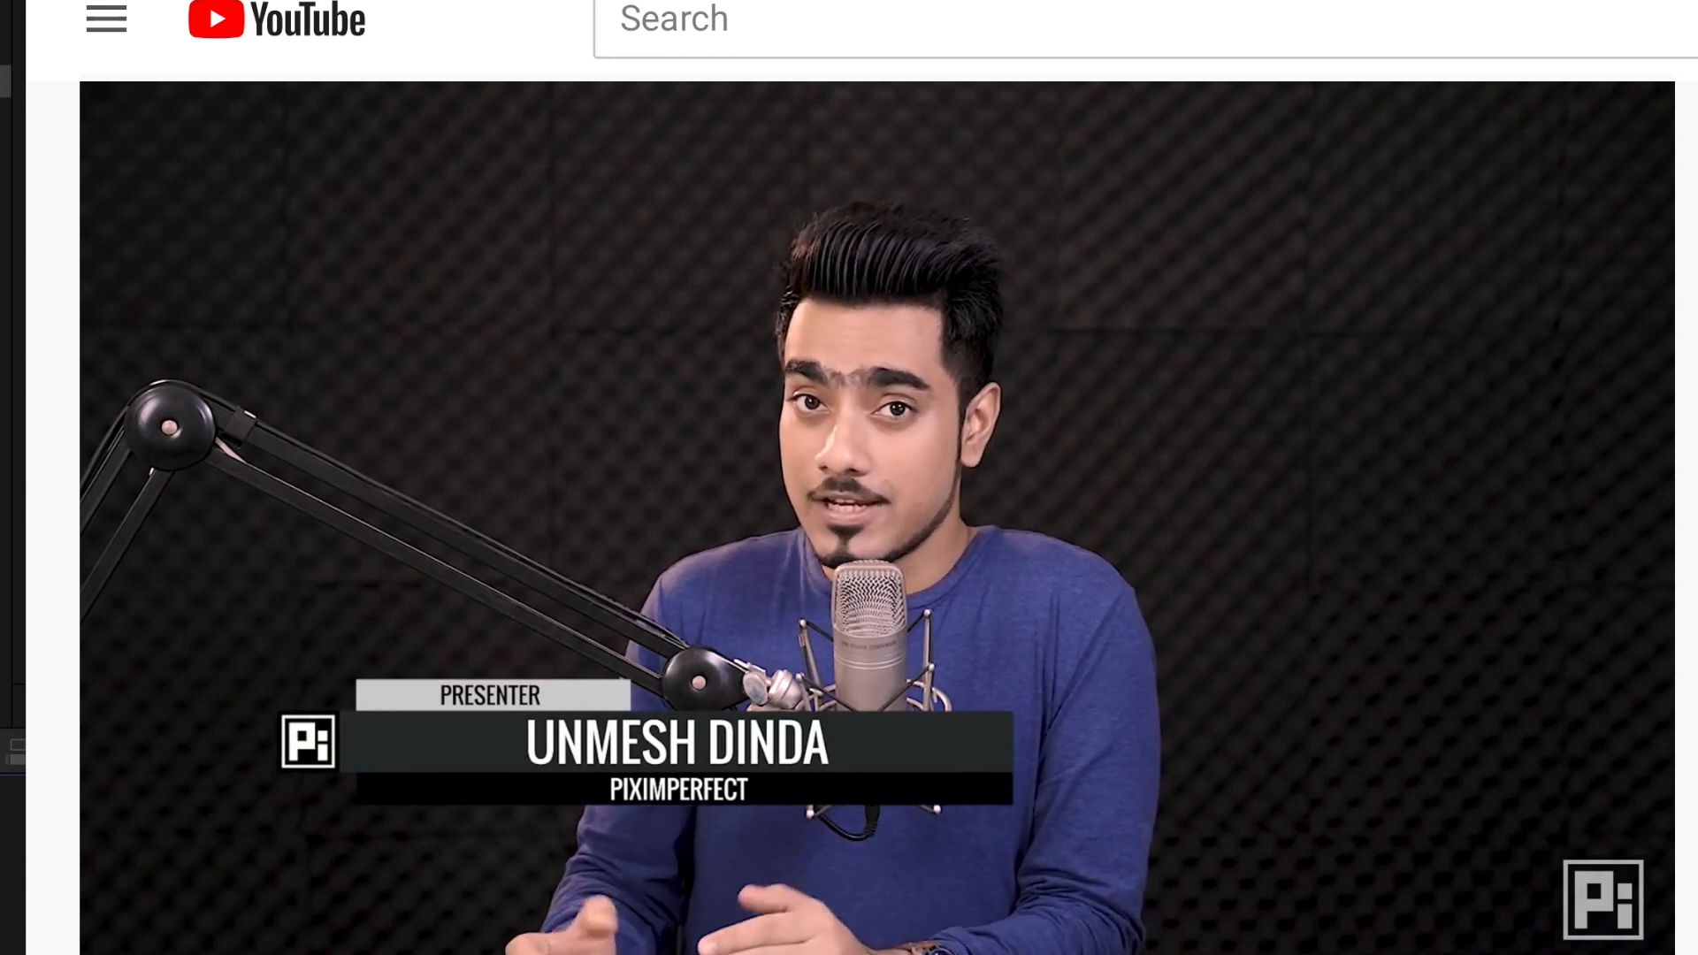
mouse_move(266, 930)
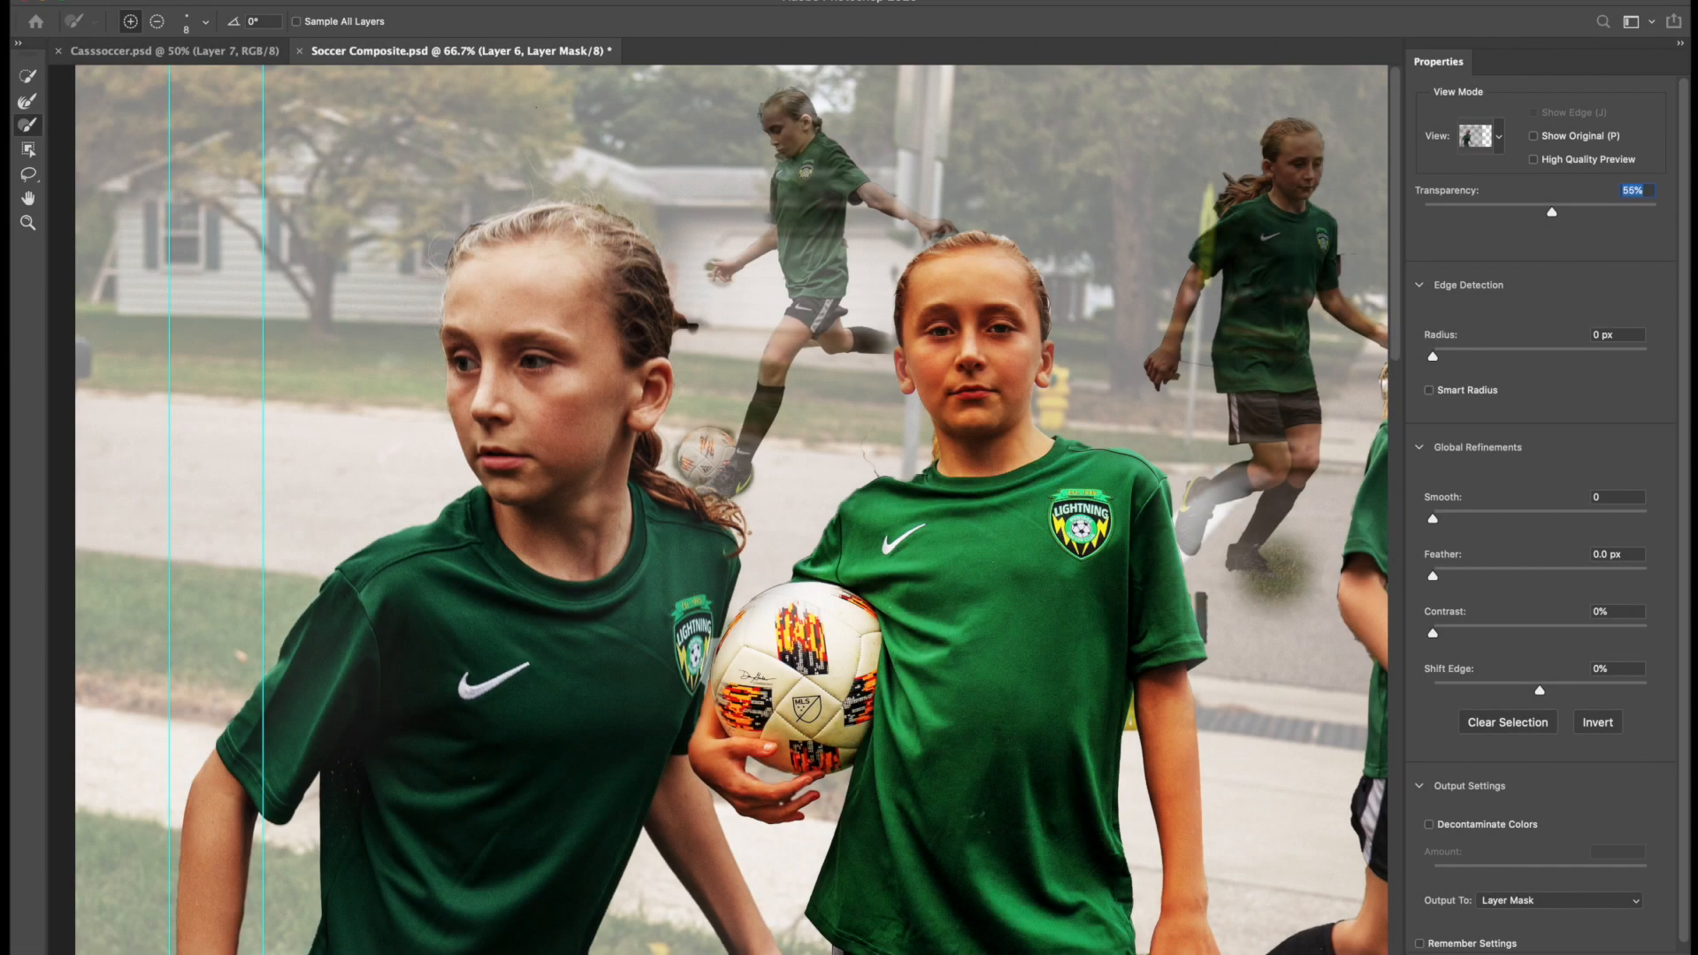
Step: Remove the stray remnants behind the close-up player's head from the mask with a 20 px brush in subtract mode
click(158, 21)
click(205, 21)
click(166, 129)
click(1040, 516)
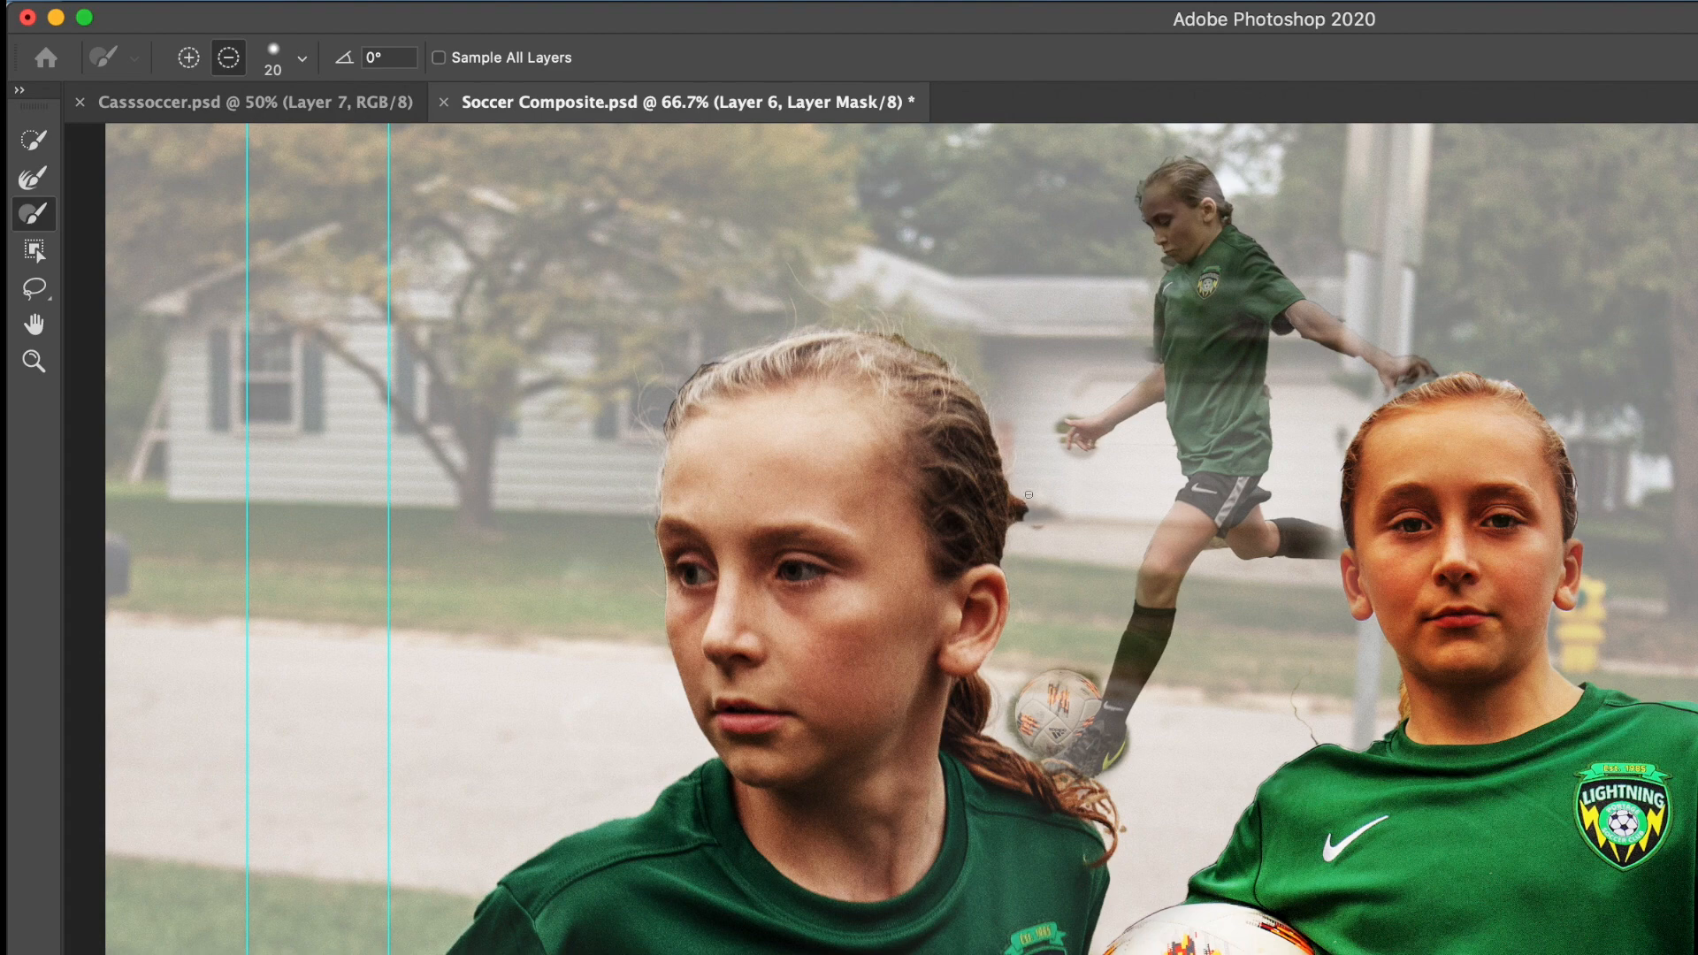
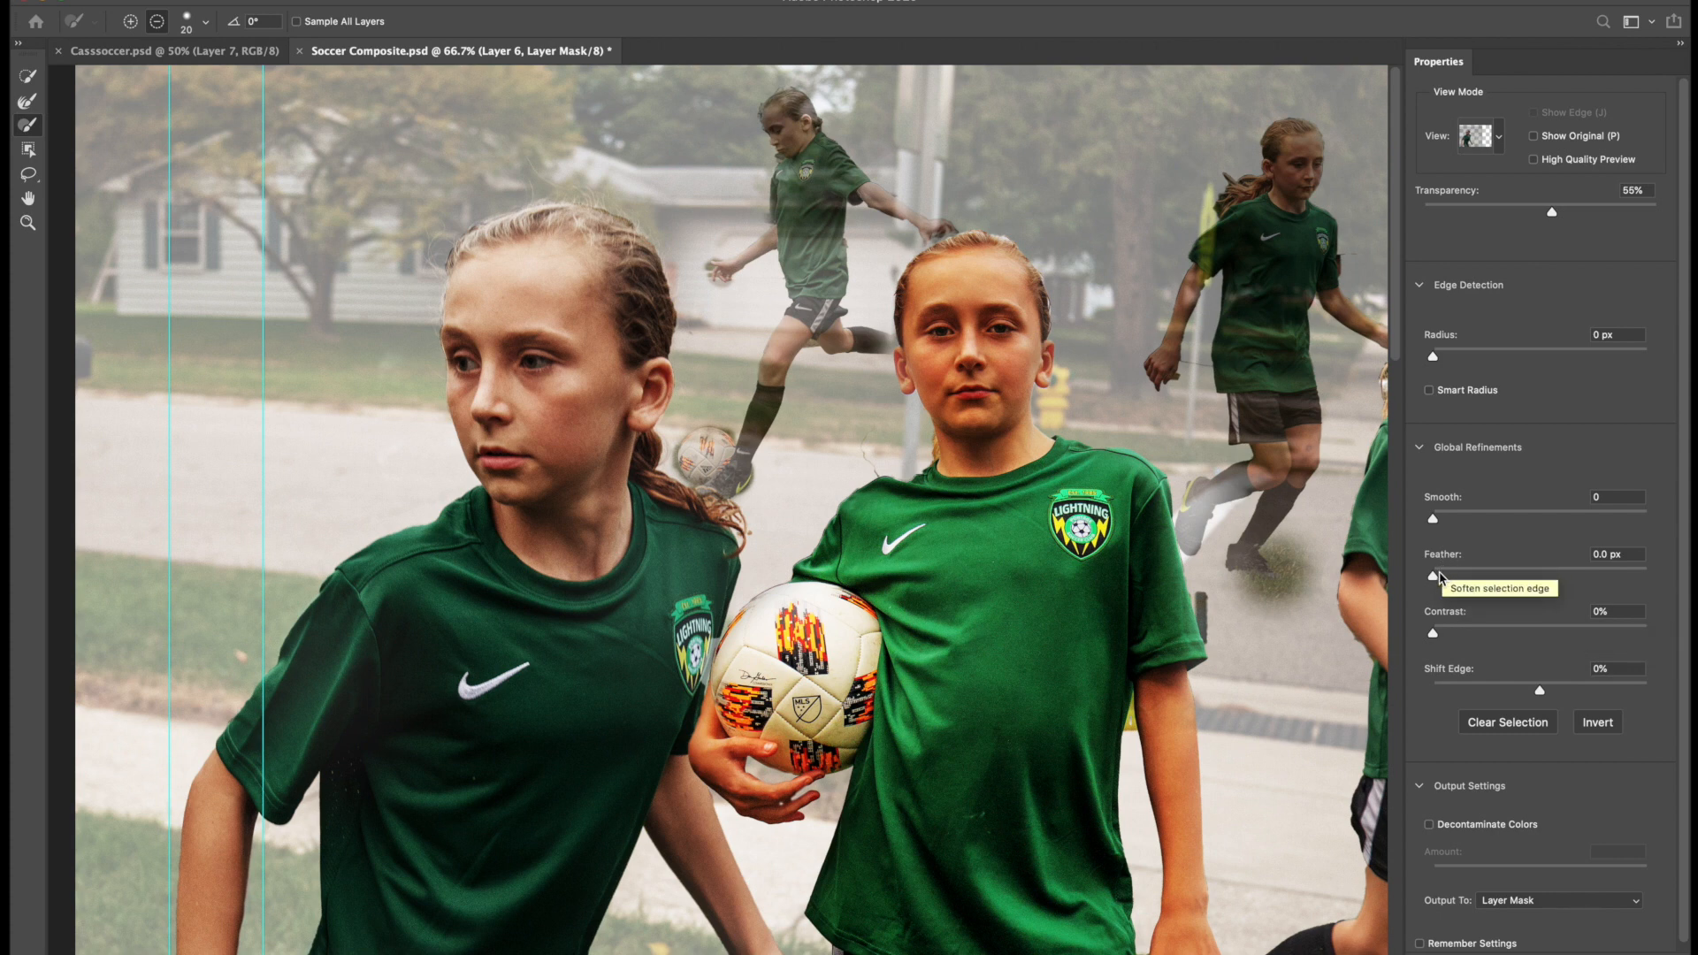
Step: Set the mask's Smooth to 15 and Feather to 2.7 px, then apply the refinement as Layer 6's mask
drag(1433, 572, 1442, 578)
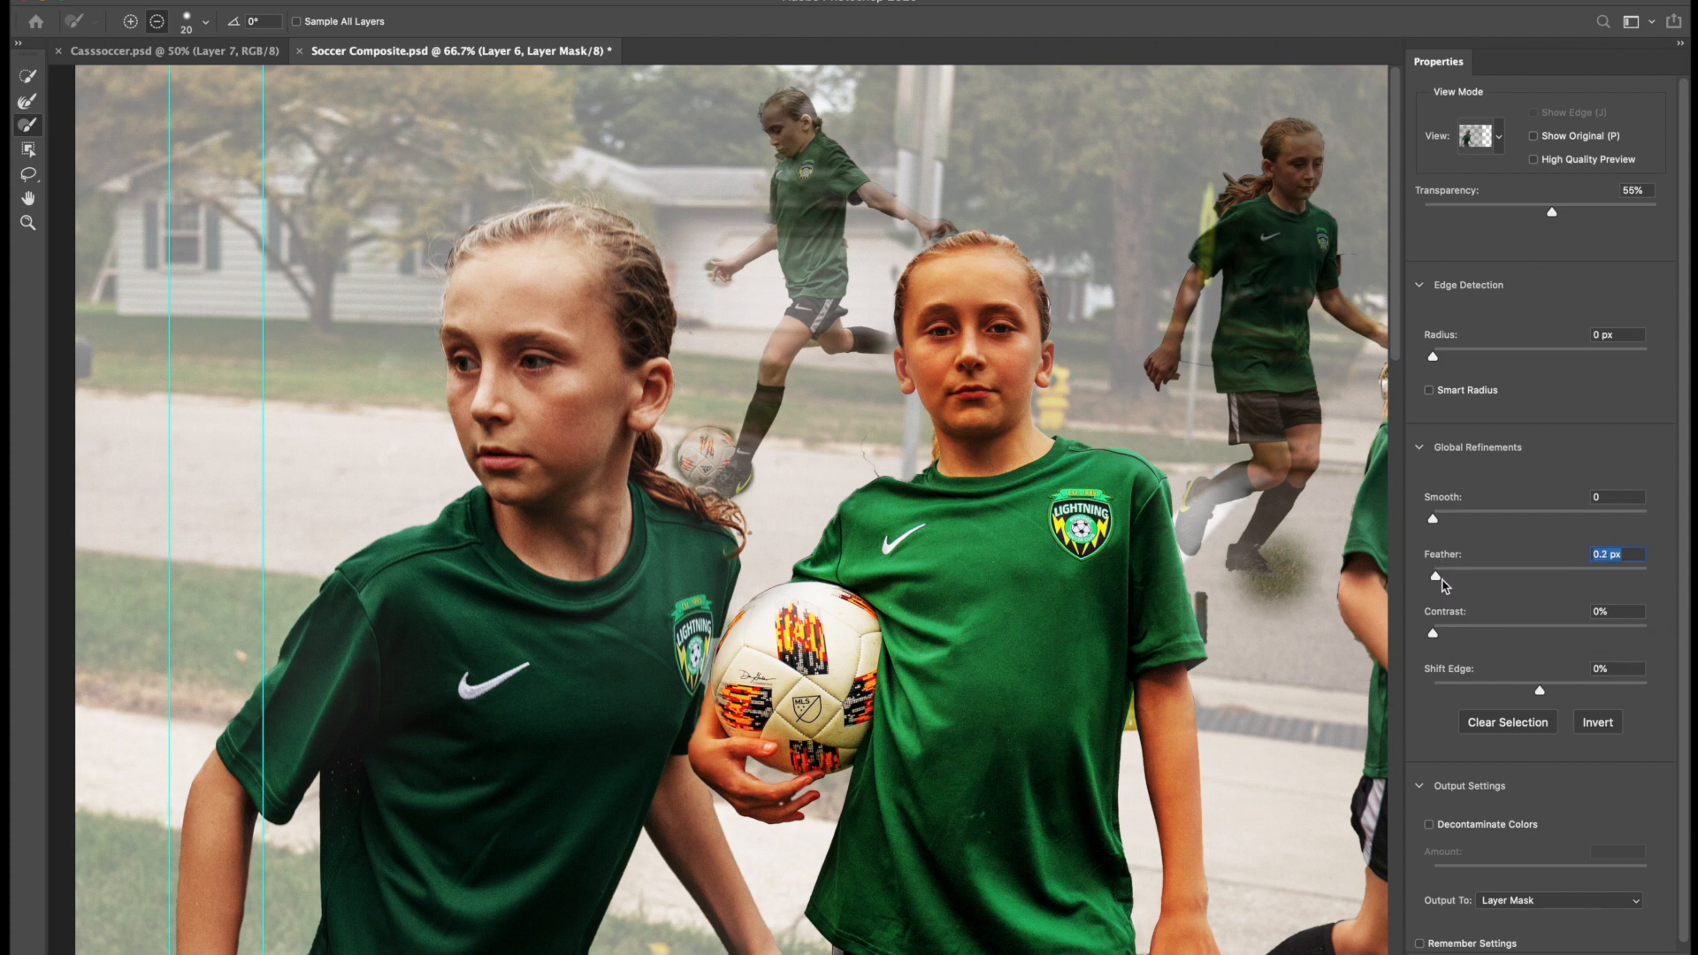
click(1463, 521)
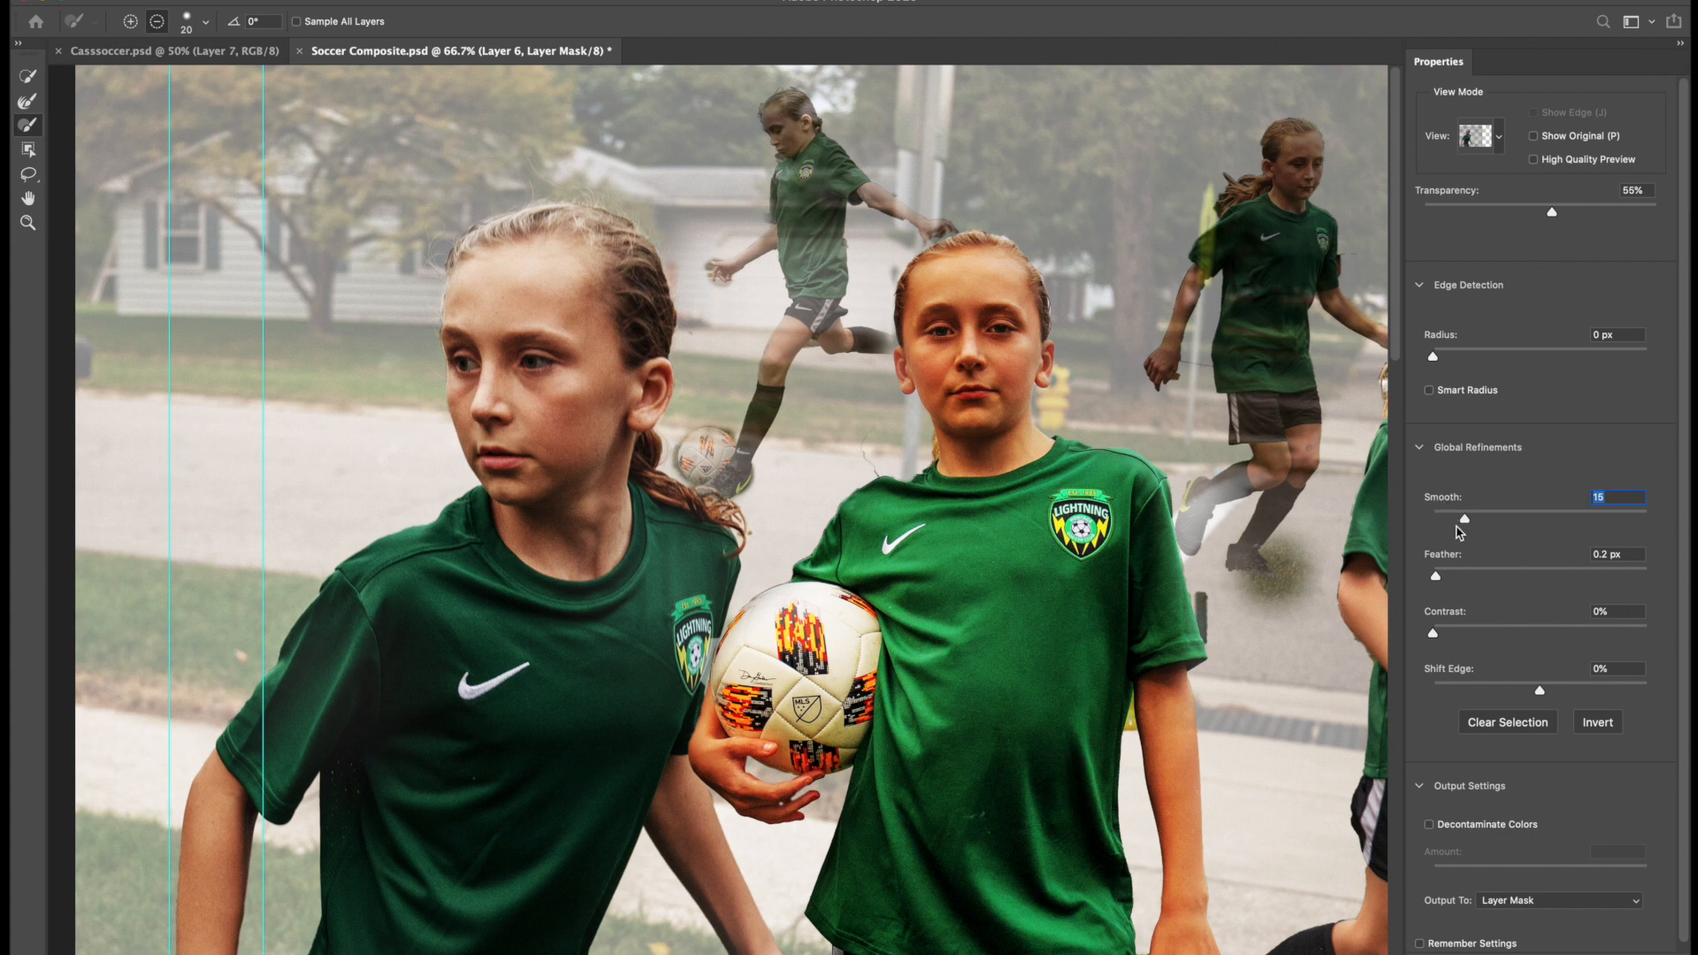
click(1458, 577)
drag(1455, 579, 1592, 611)
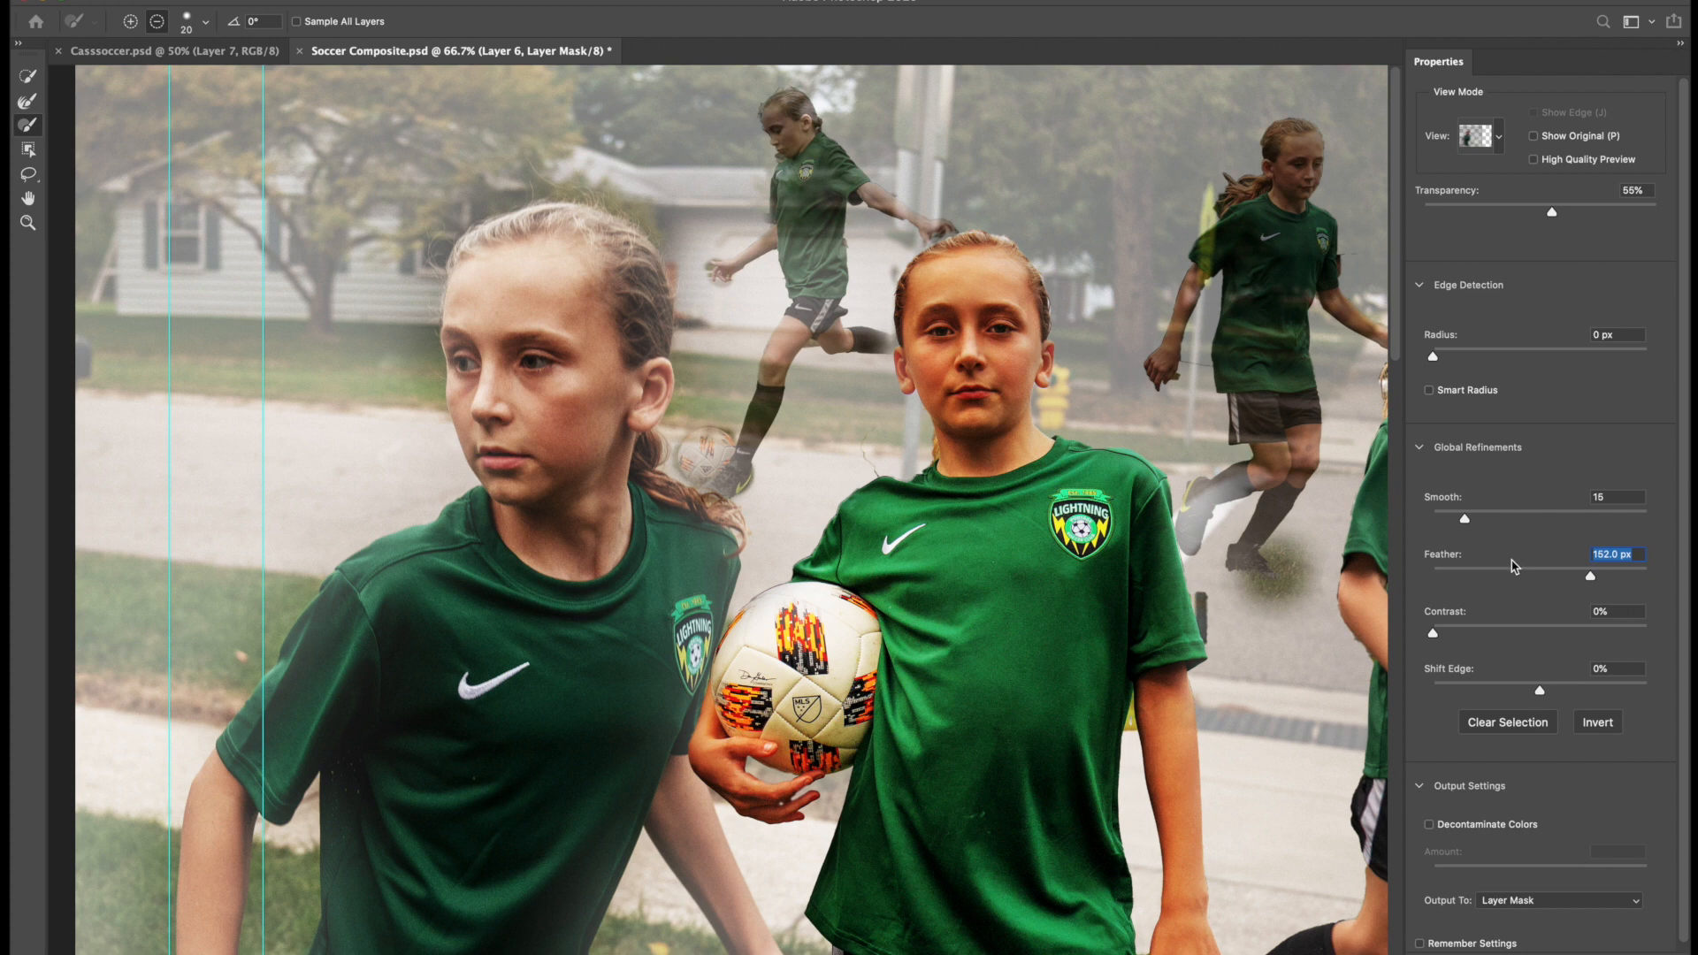
click(1464, 573)
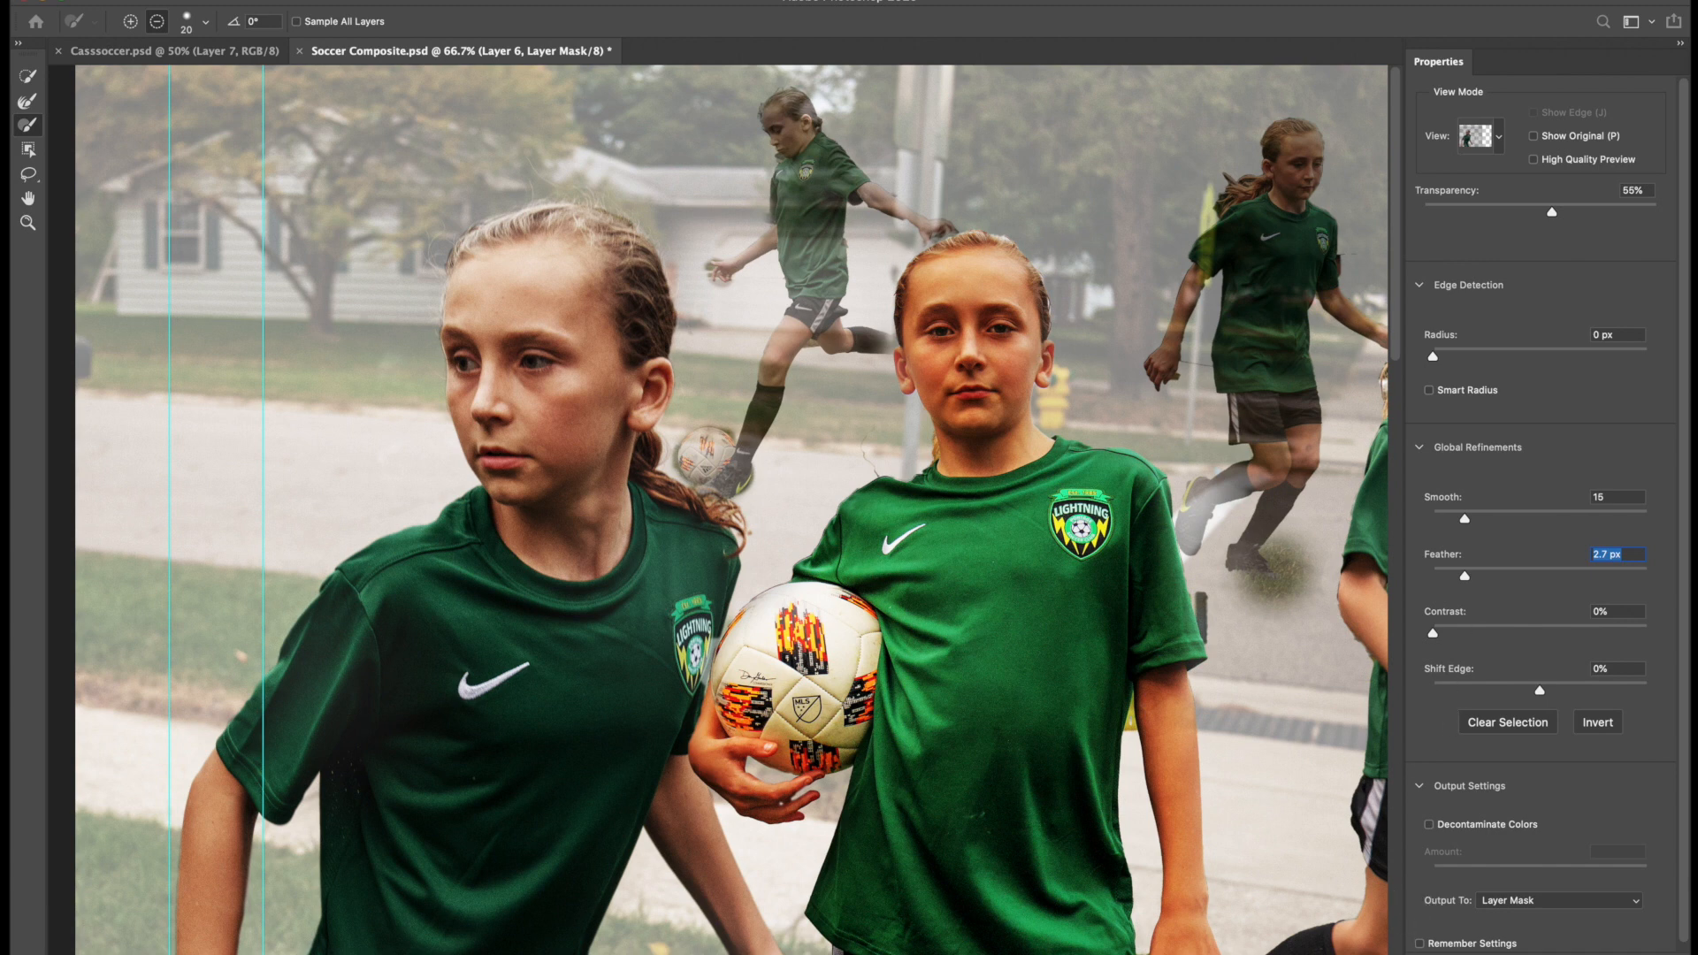
key(Return)
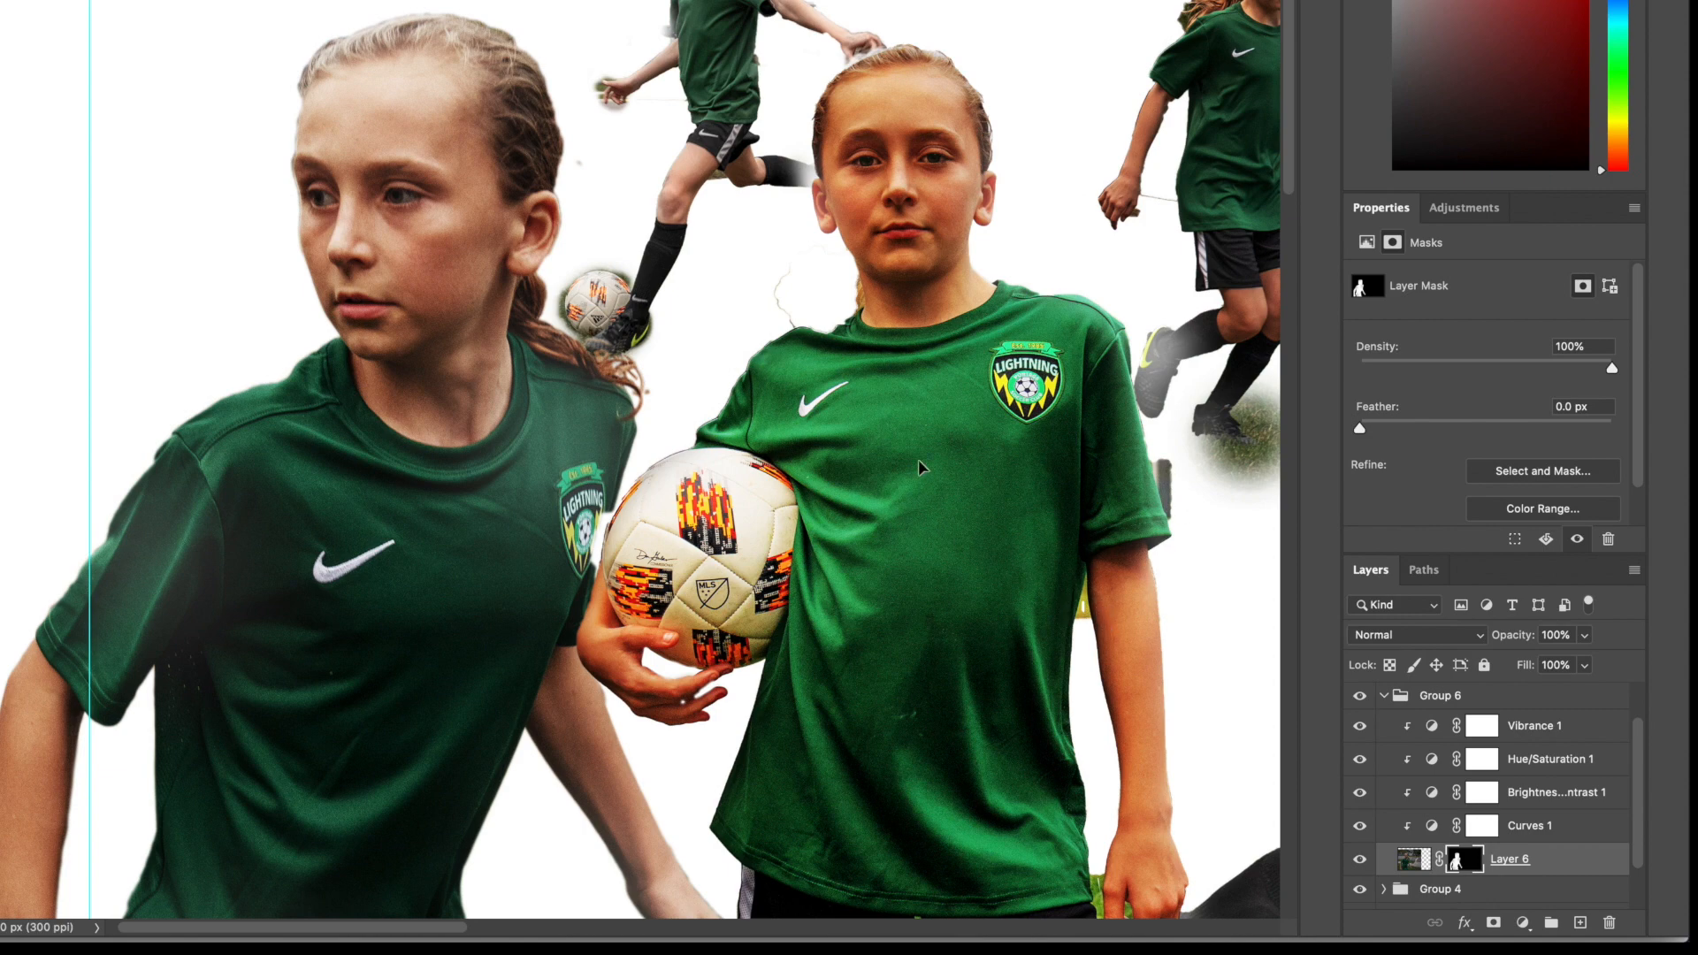
drag(939, 498, 864, 269)
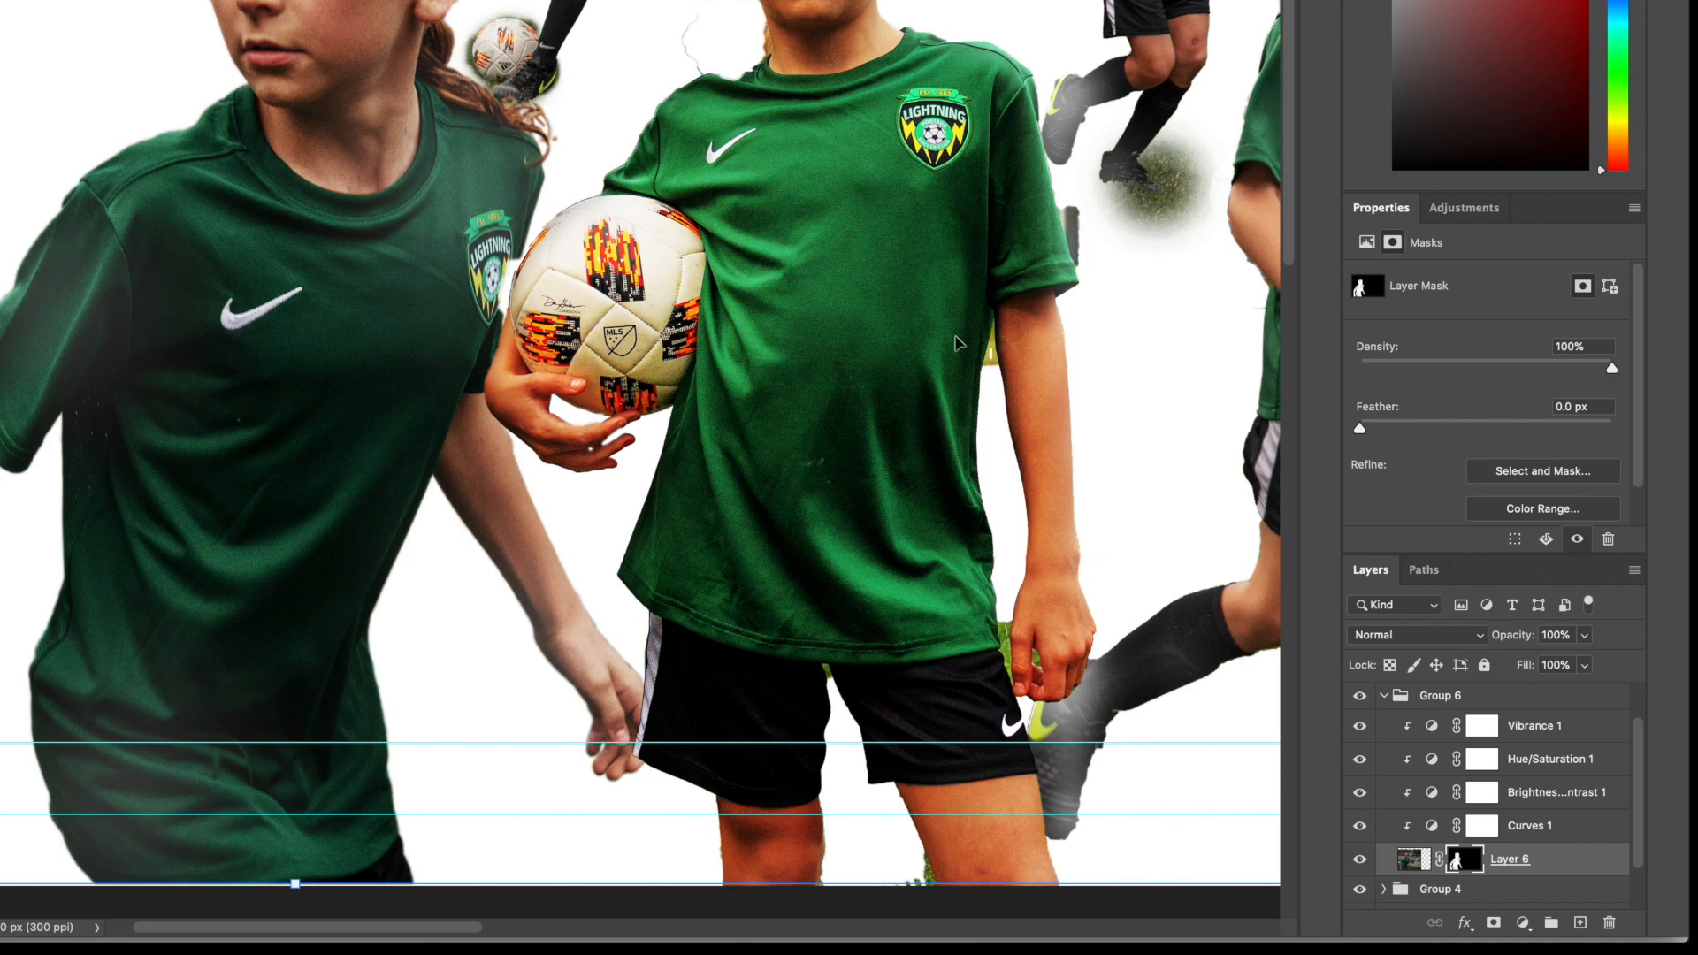
drag(814, 299, 354, 633)
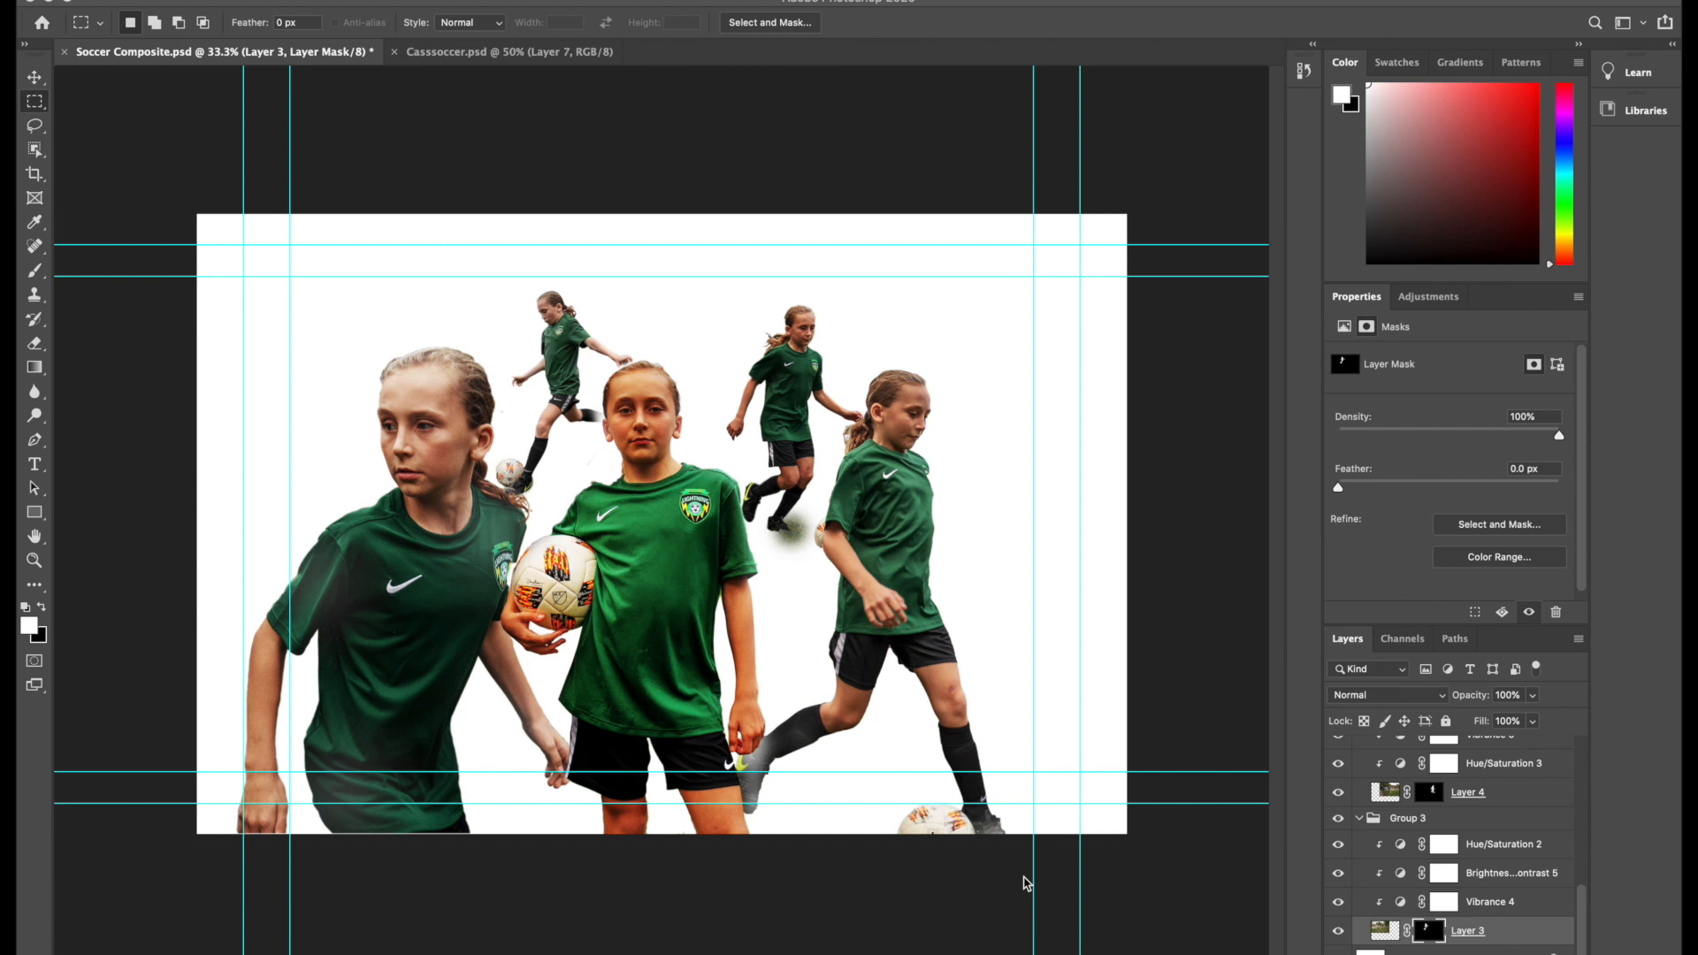
Step: Switch to Finder and preview abstract inferno.jpg and the Grunge_Light Texture Pack images in Downloads as possible backgrounds
mouse_move(92, 947)
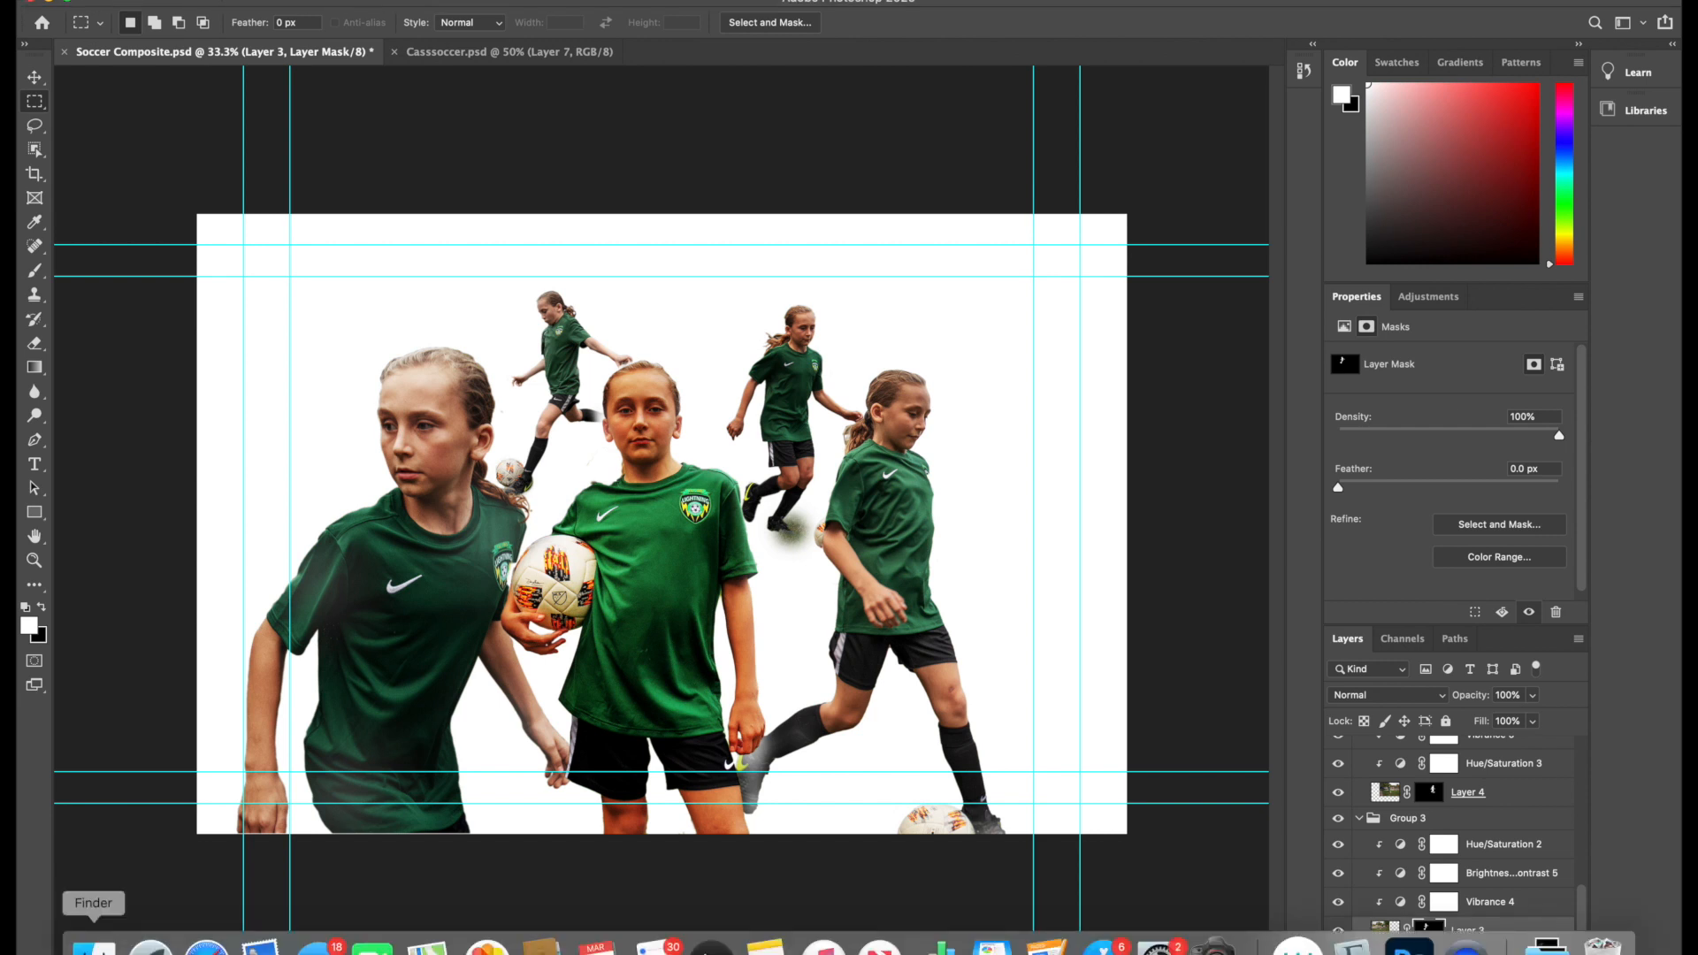
click(93, 947)
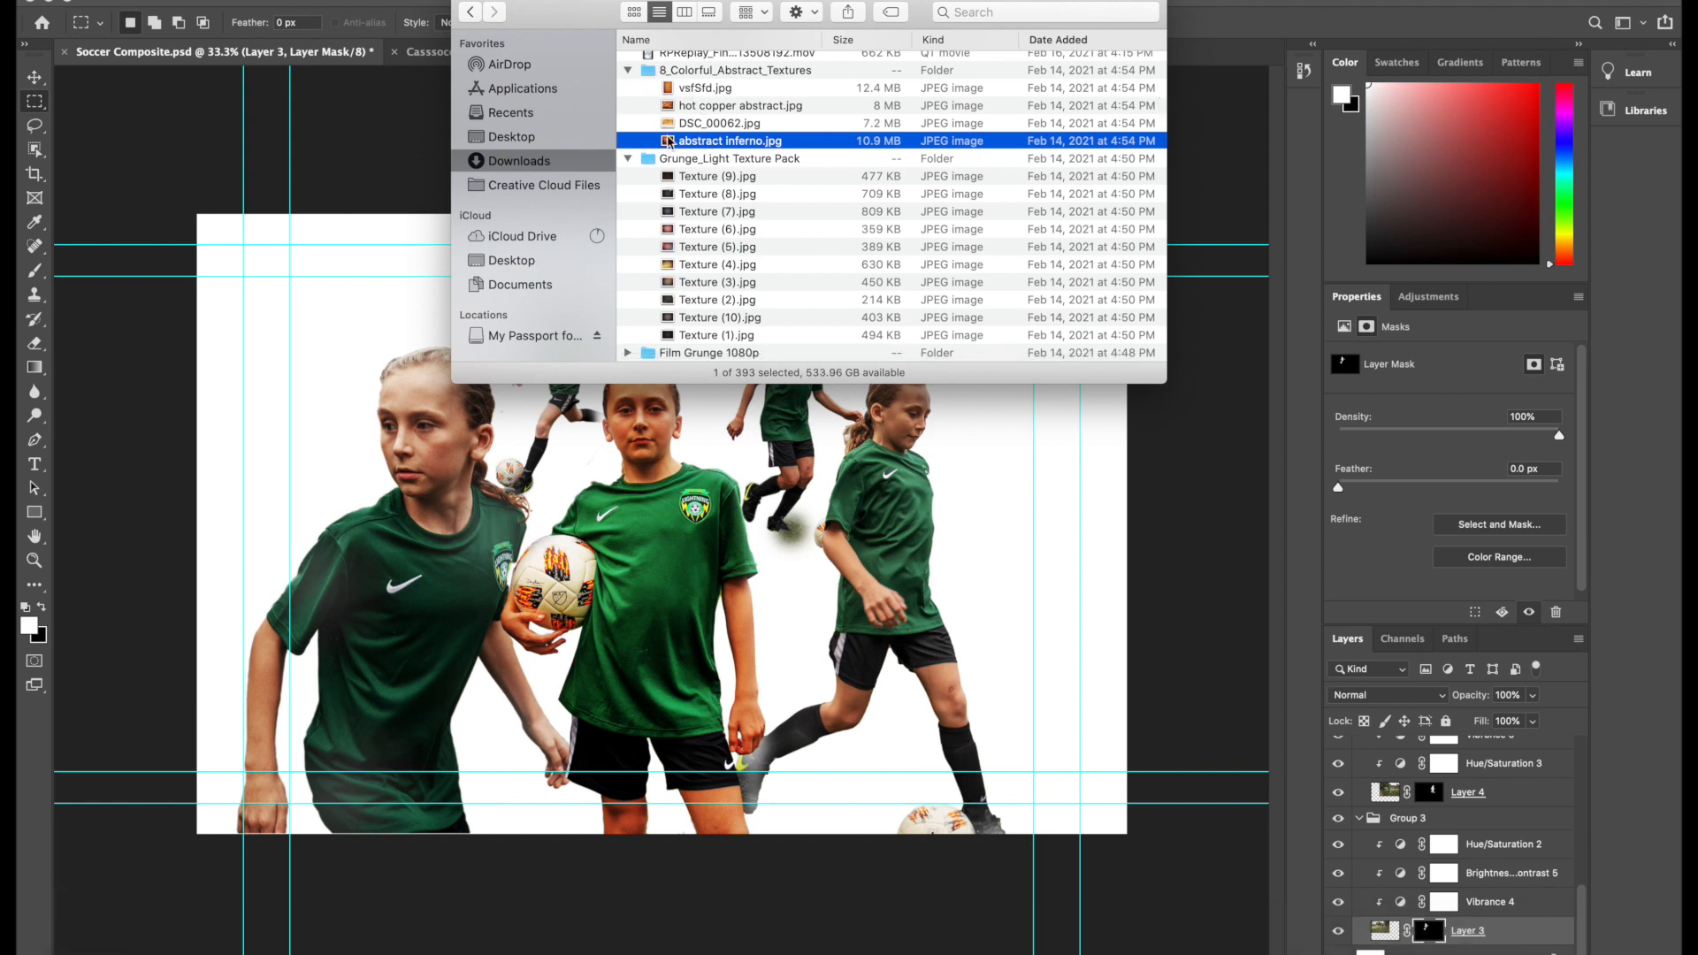
key(space)
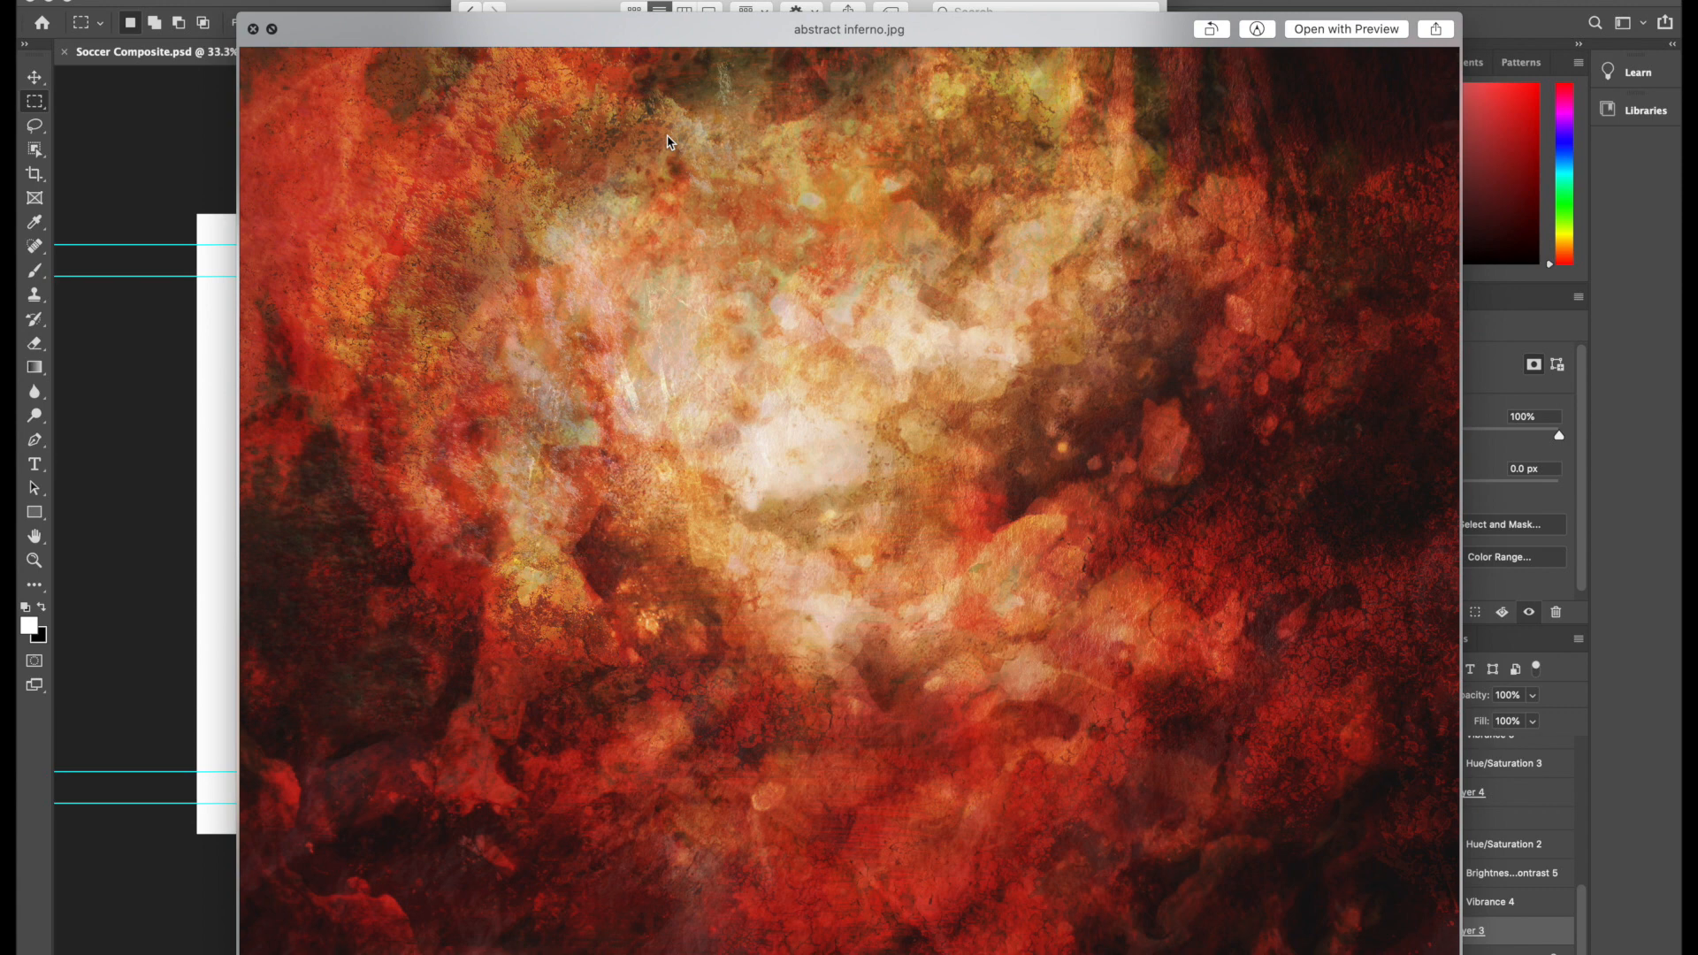
key(Down)
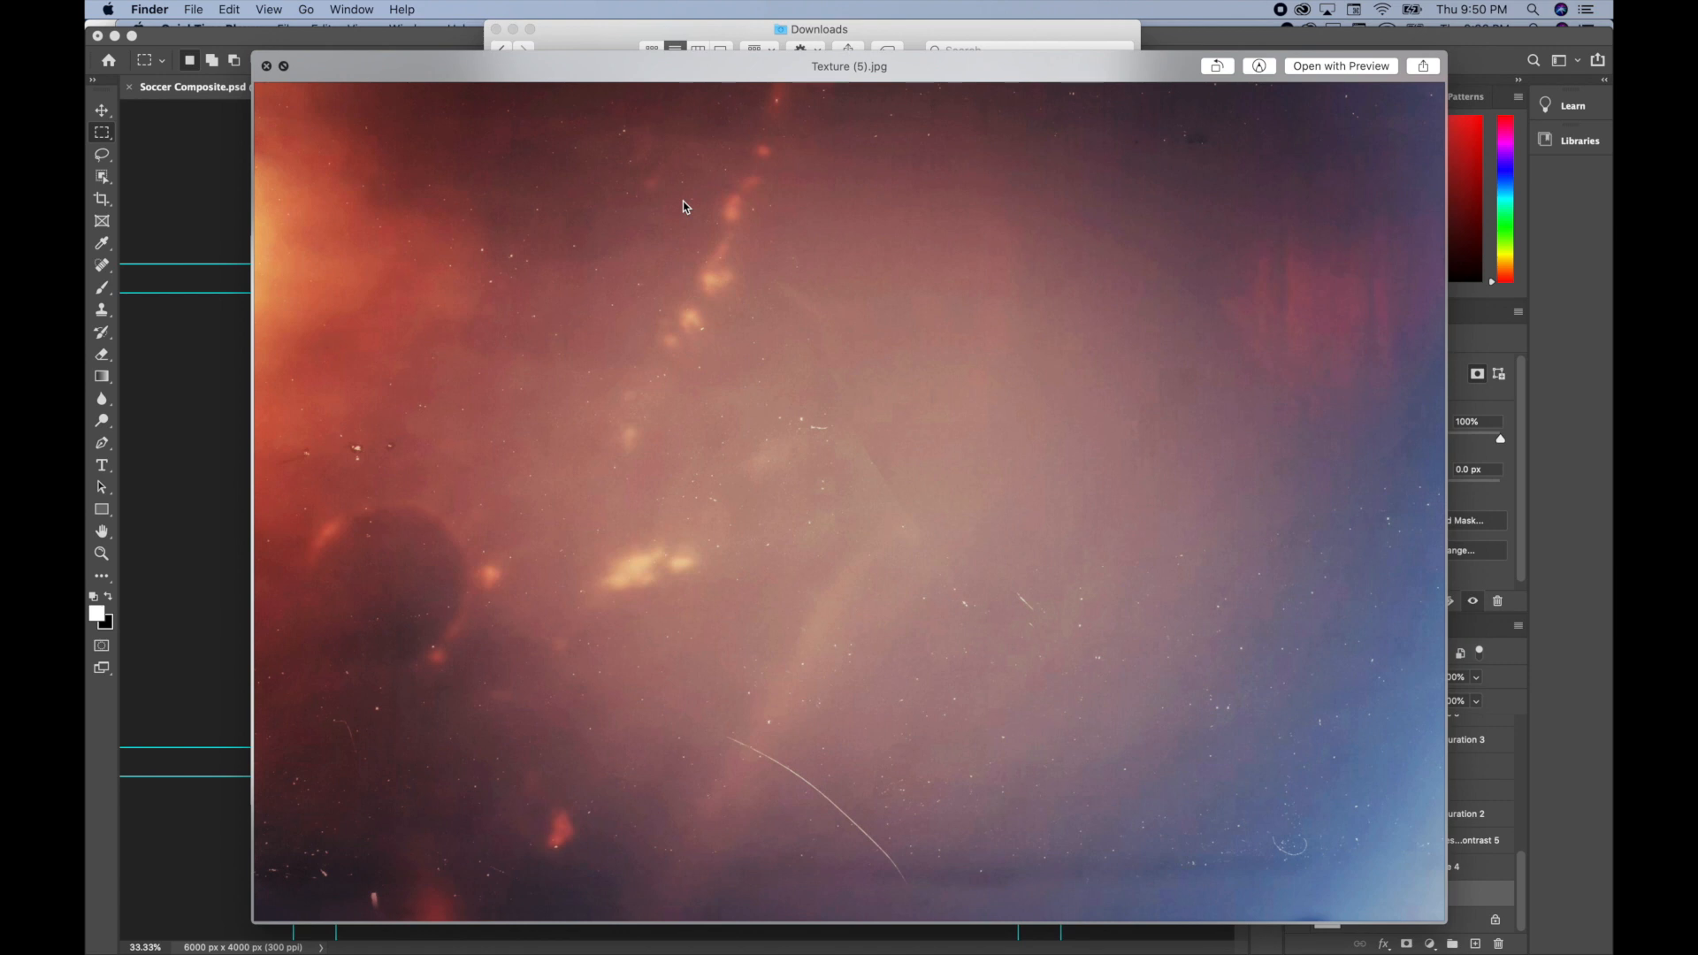
key(Up)
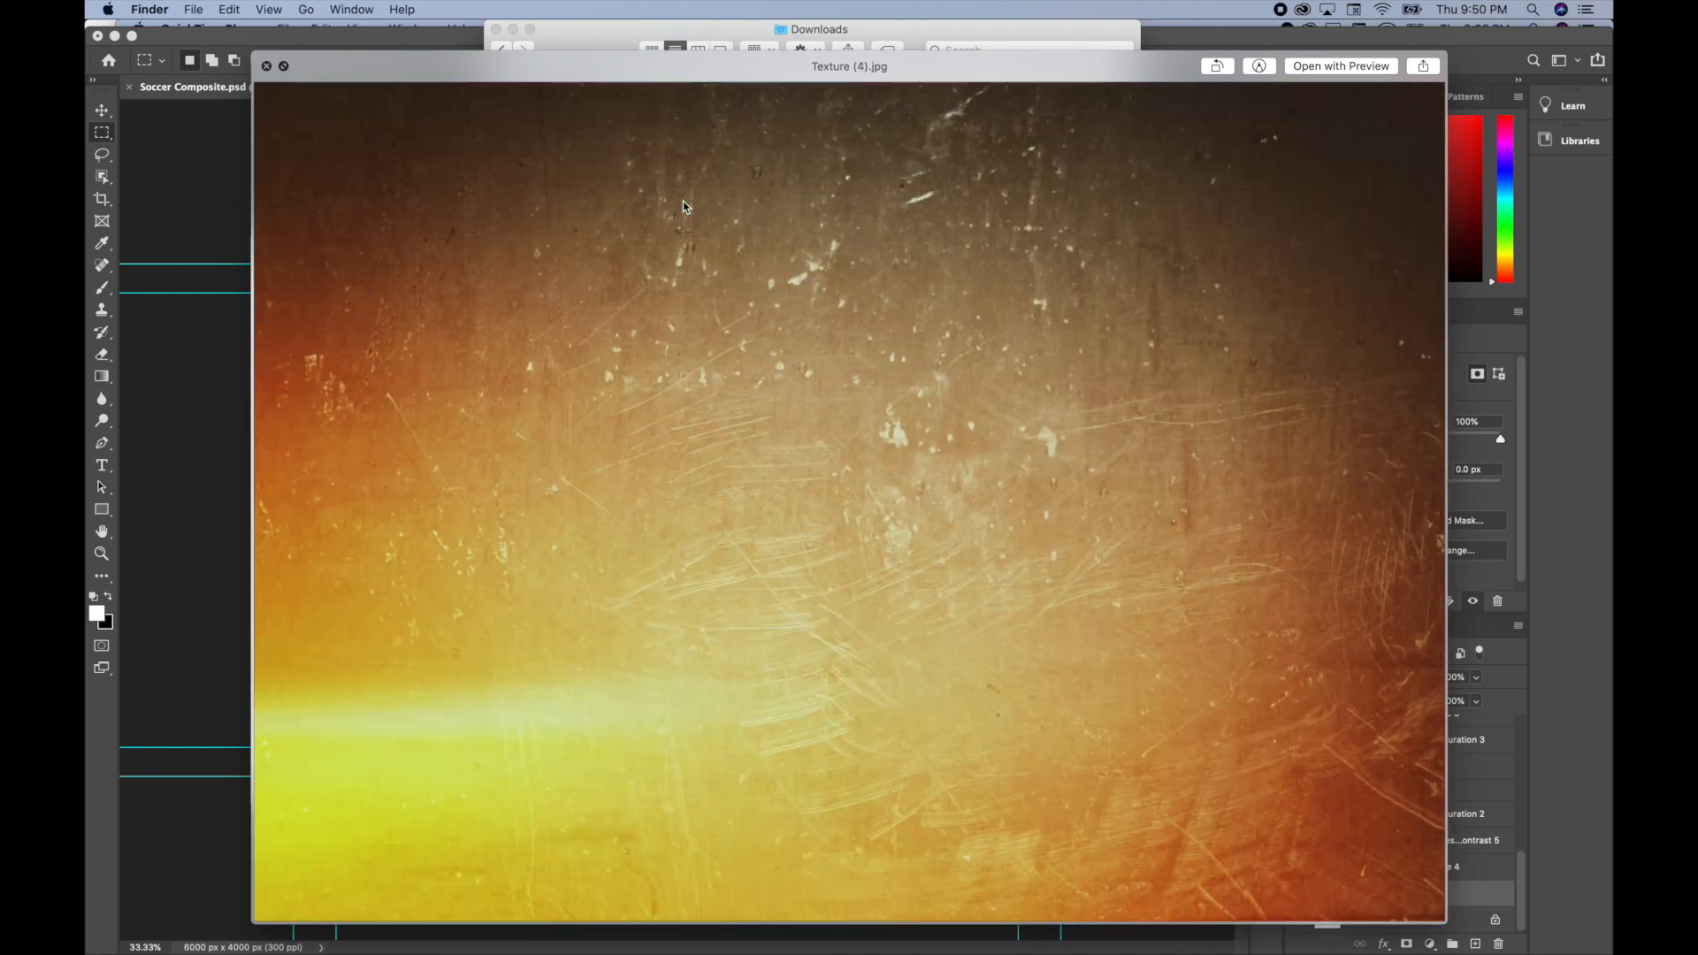
key(space)
click(701, 168)
key(space)
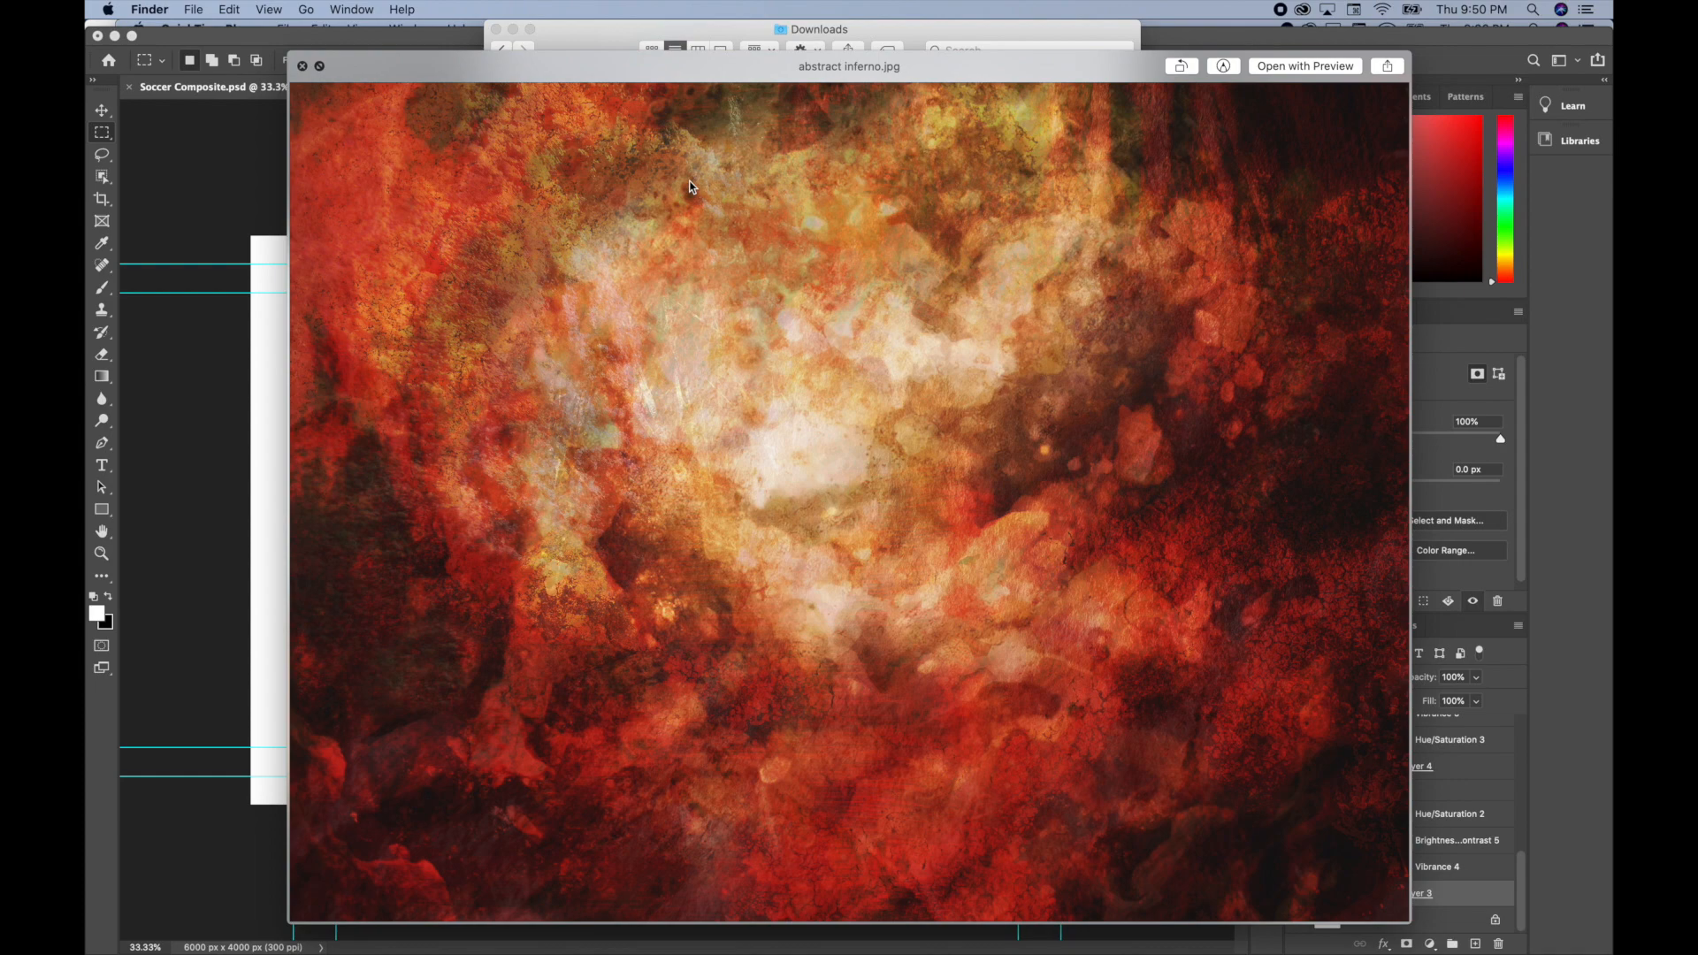
key(space)
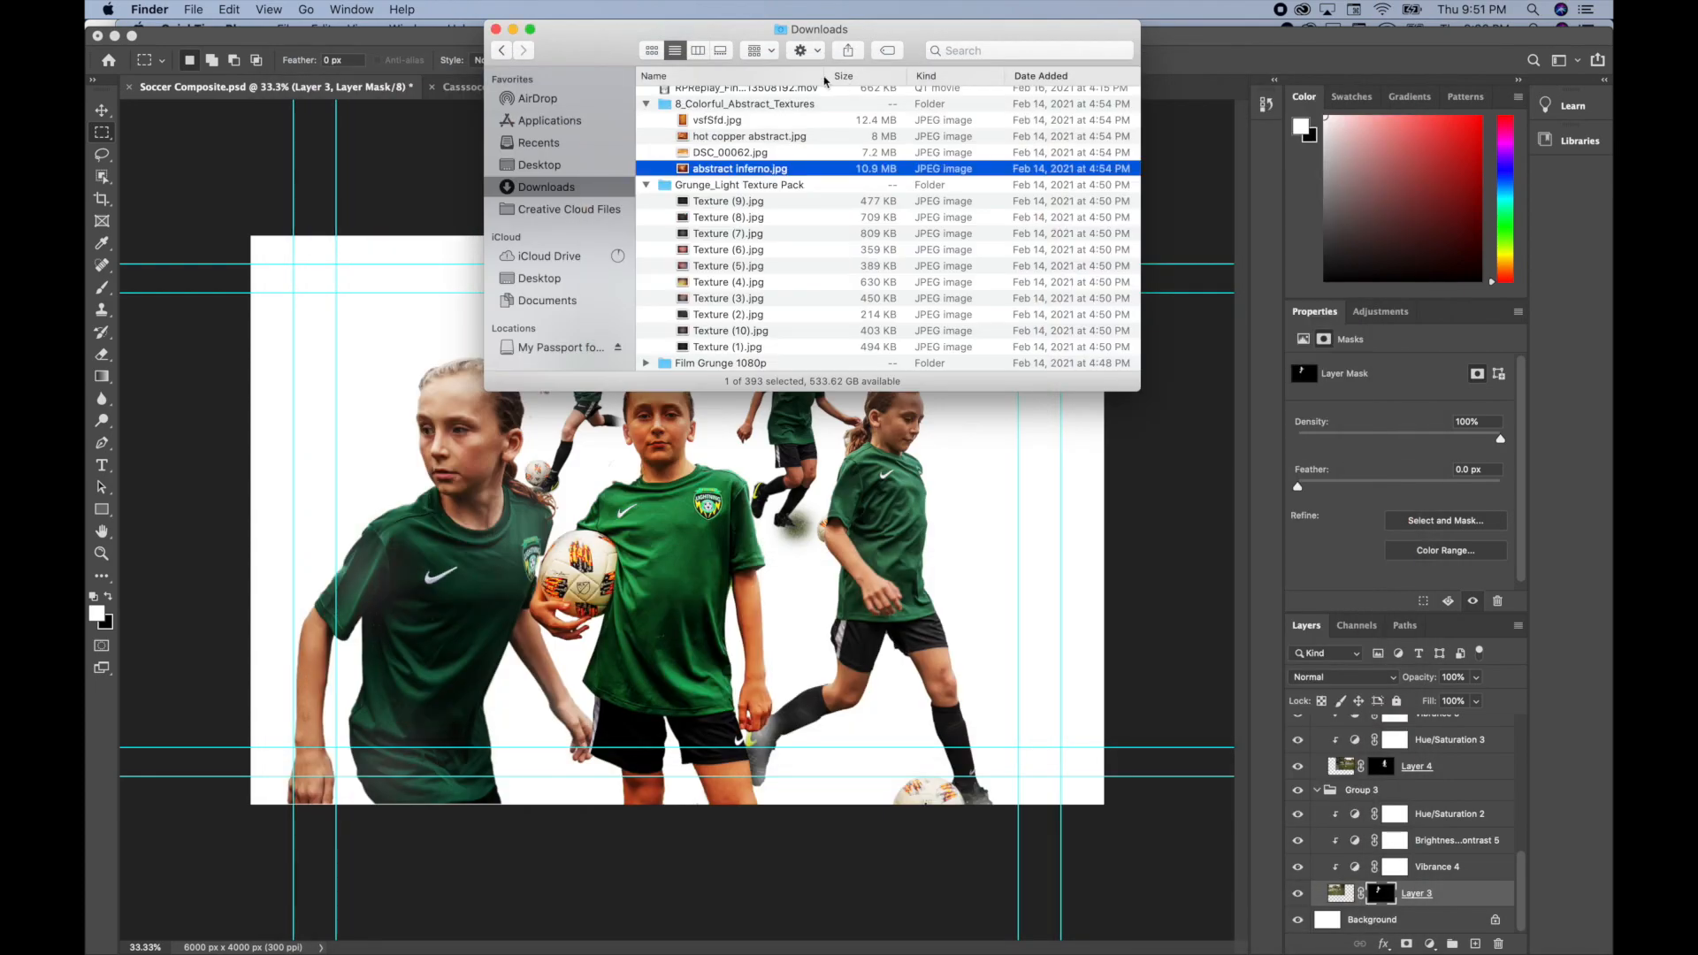
Step: Place abstract inferno.jpg in the Soccer Composite document and send its layer to the back, behind all the players
drag(684, 171, 372, 380)
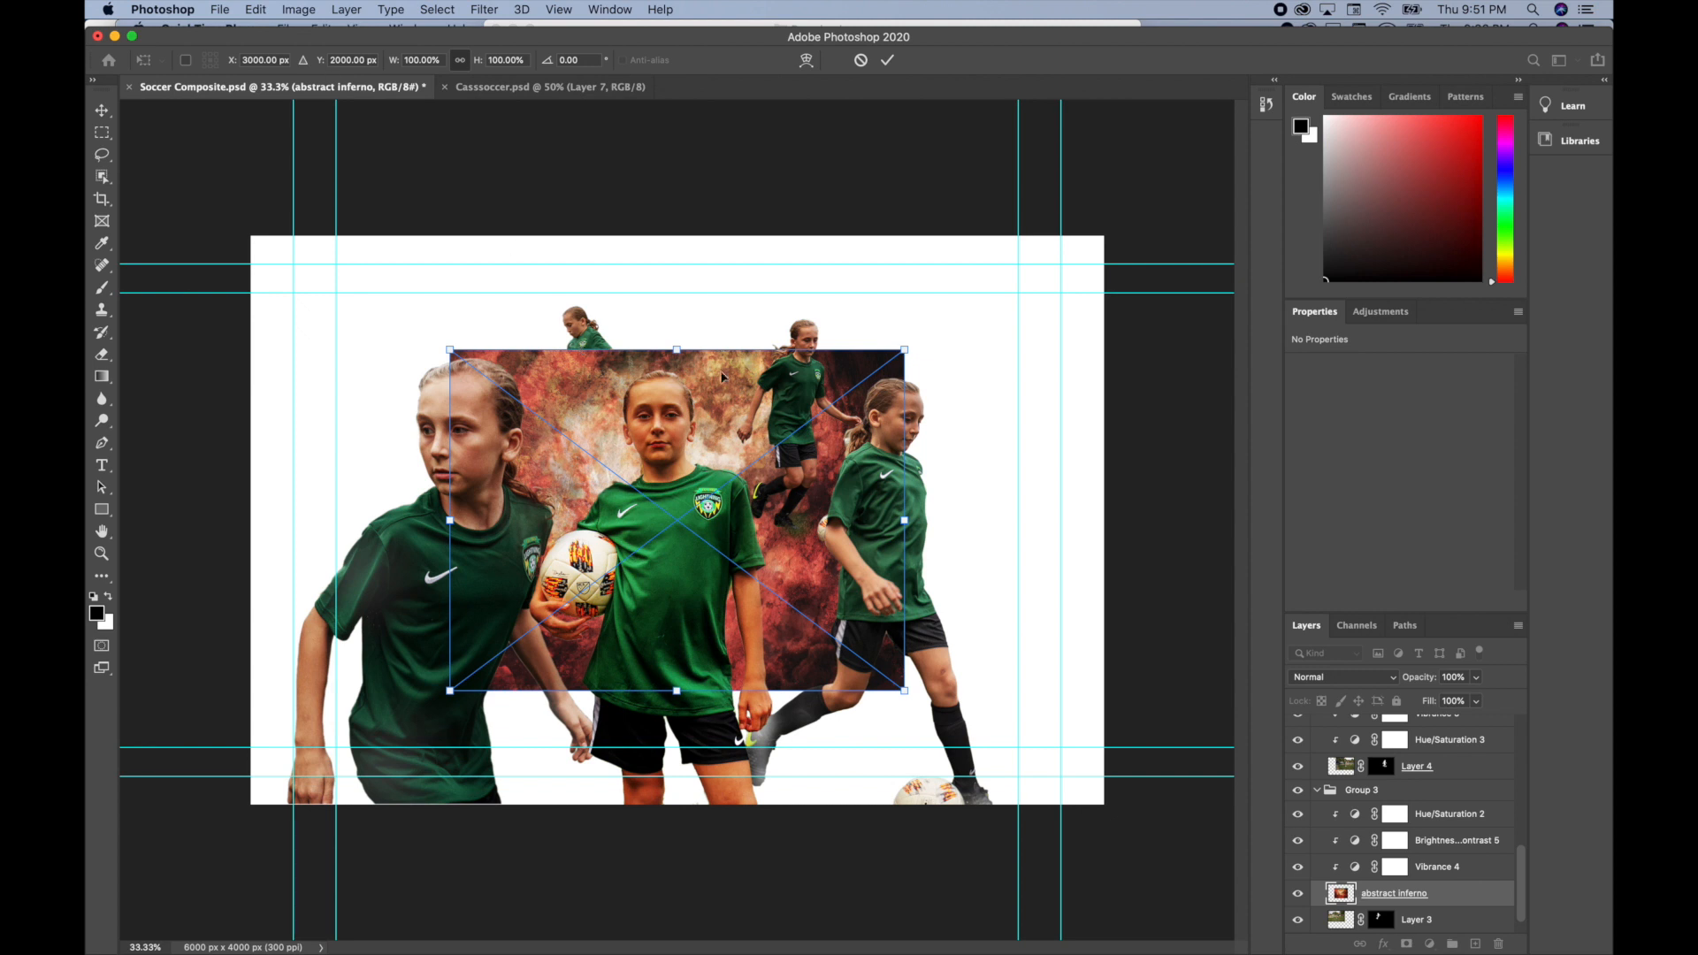
click(887, 61)
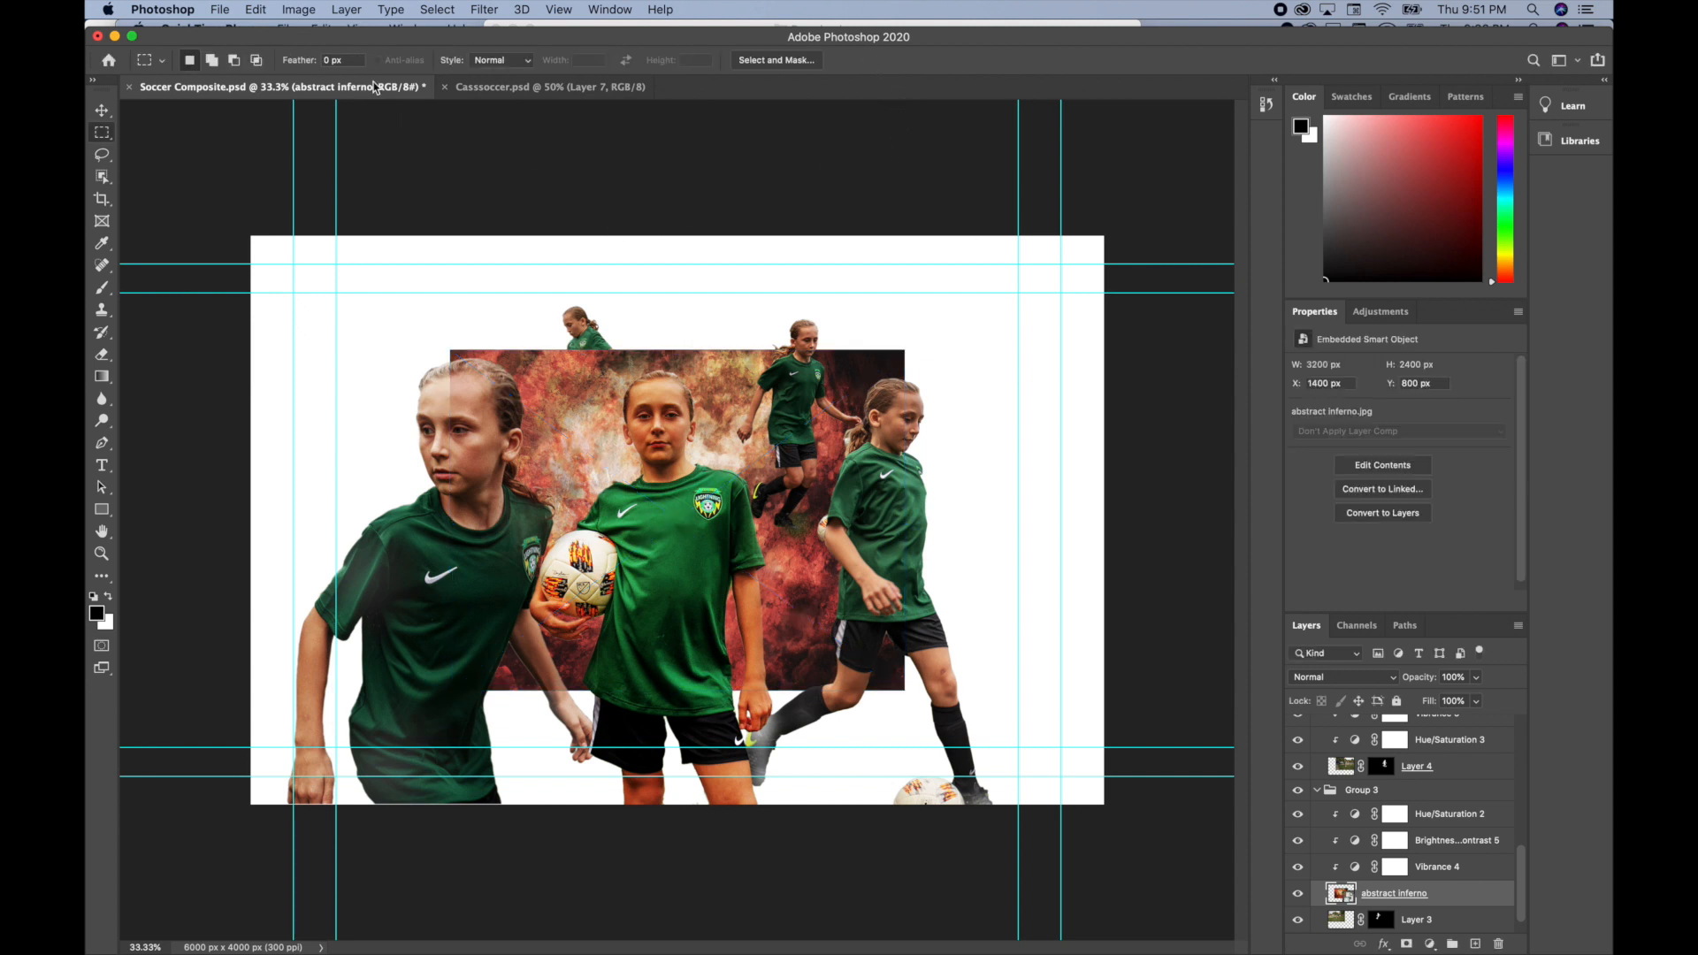
click(346, 9)
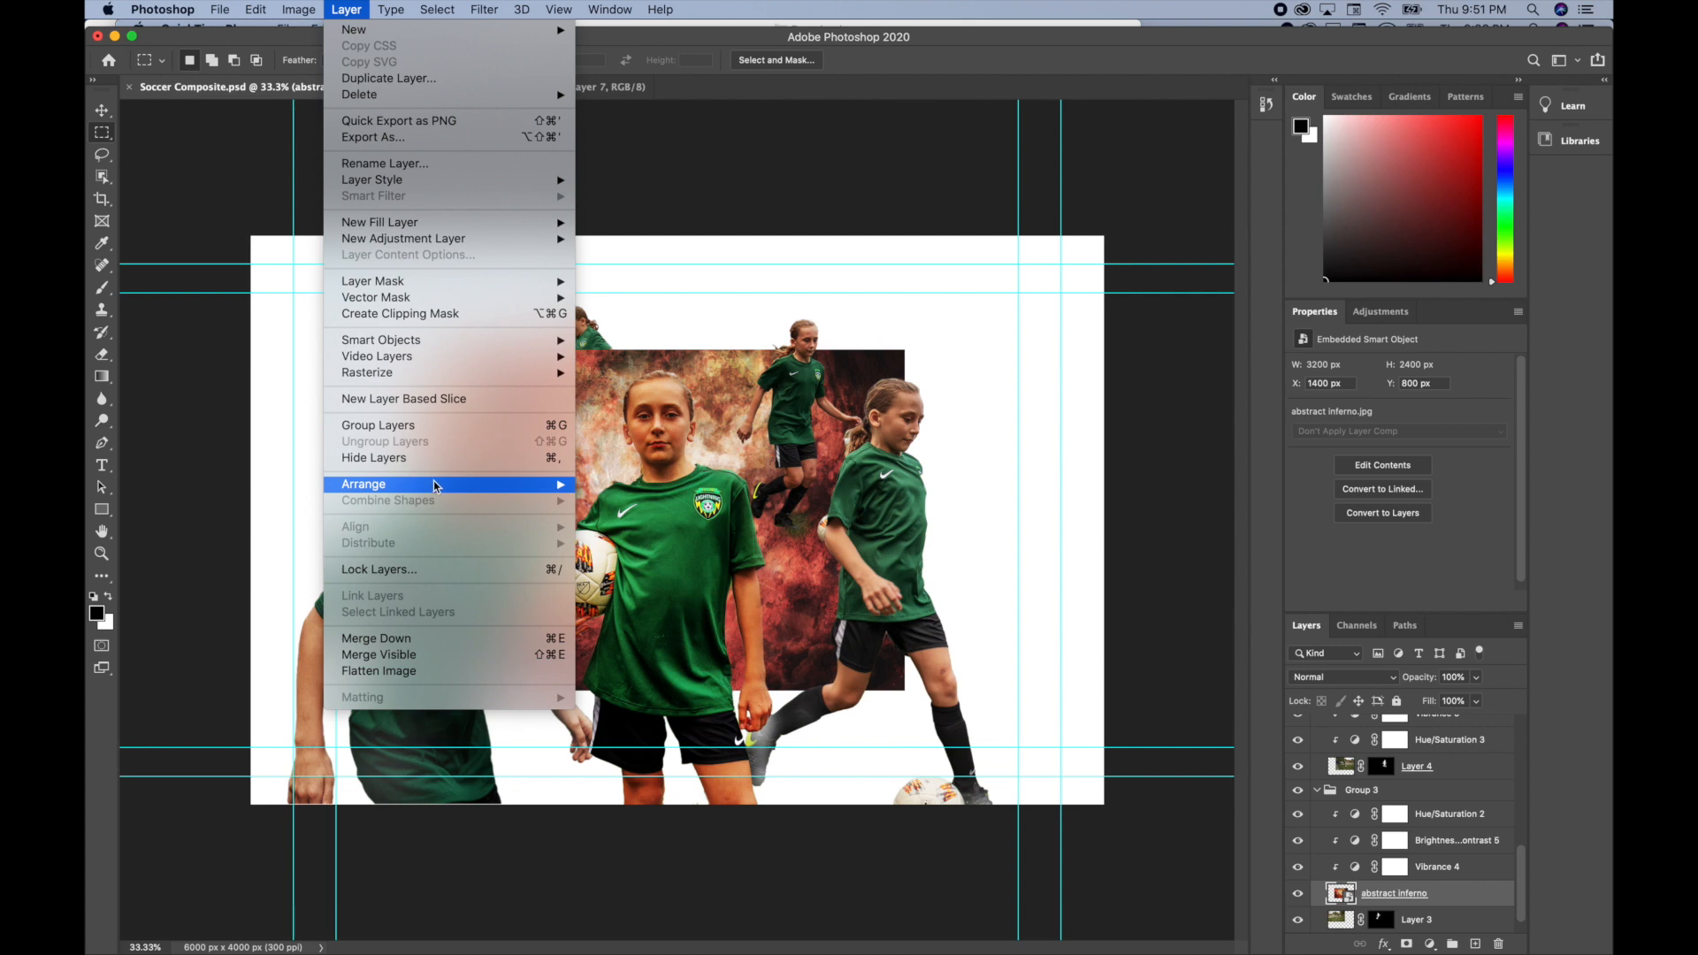
mouse_move(562, 488)
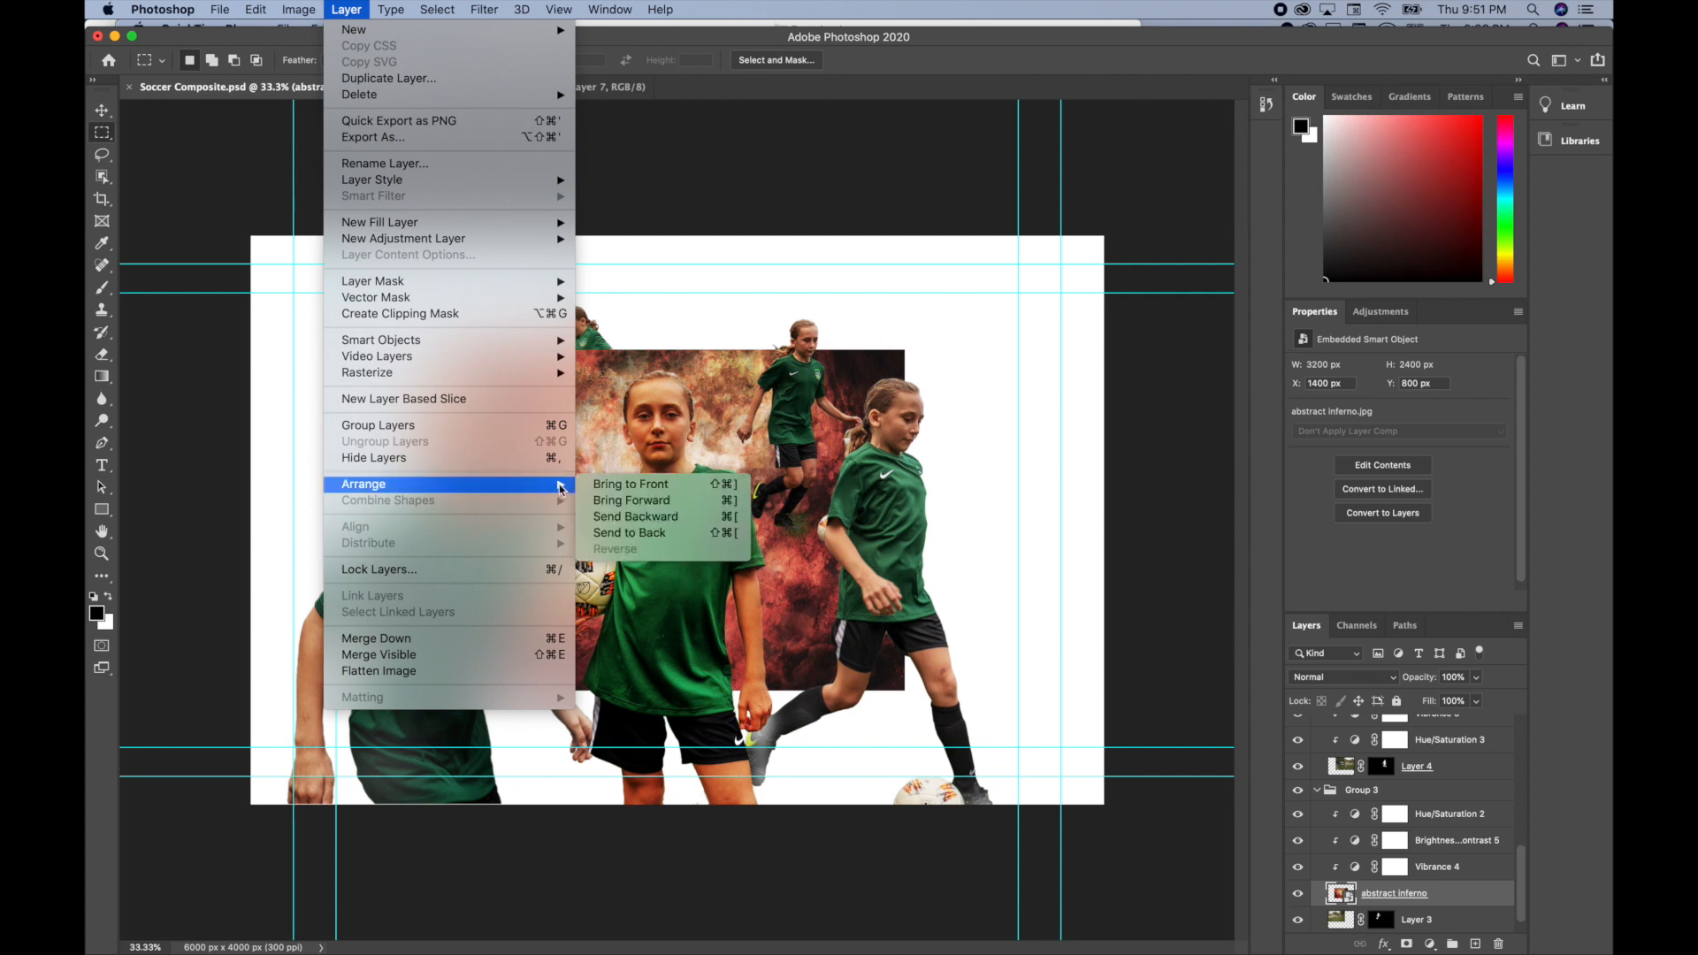
click(619, 533)
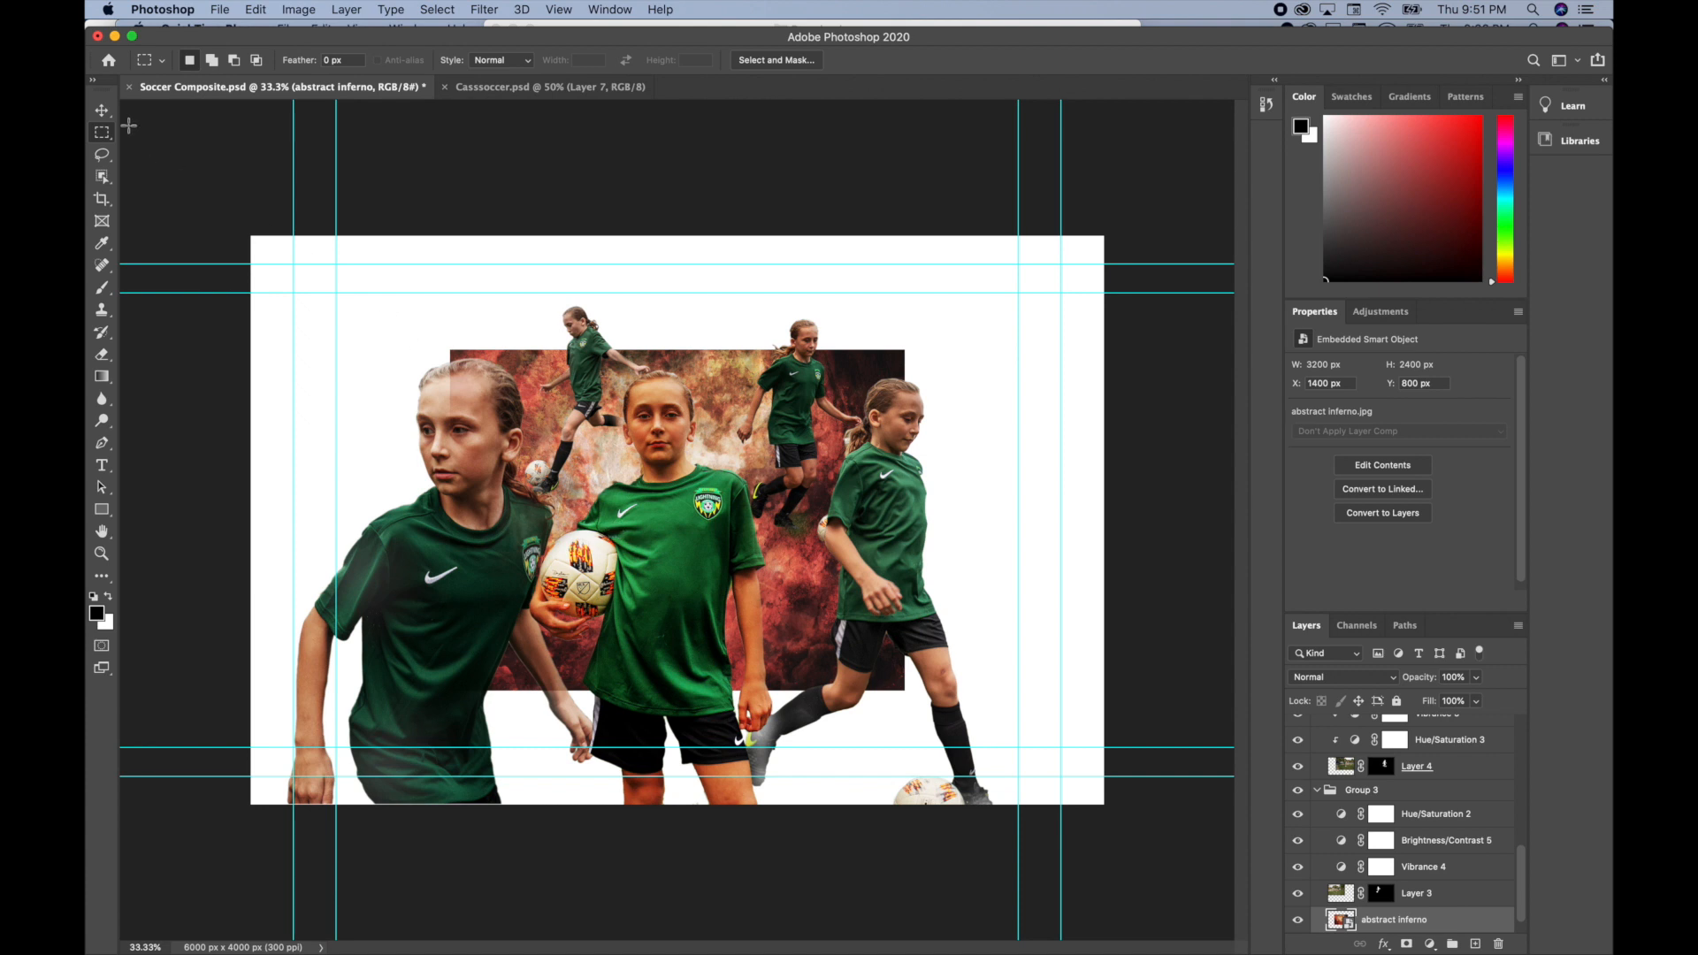
Step: Enlarge the abstract inferno layer proportionally to about 197% so it covers the whole canvas behind the players
click(102, 110)
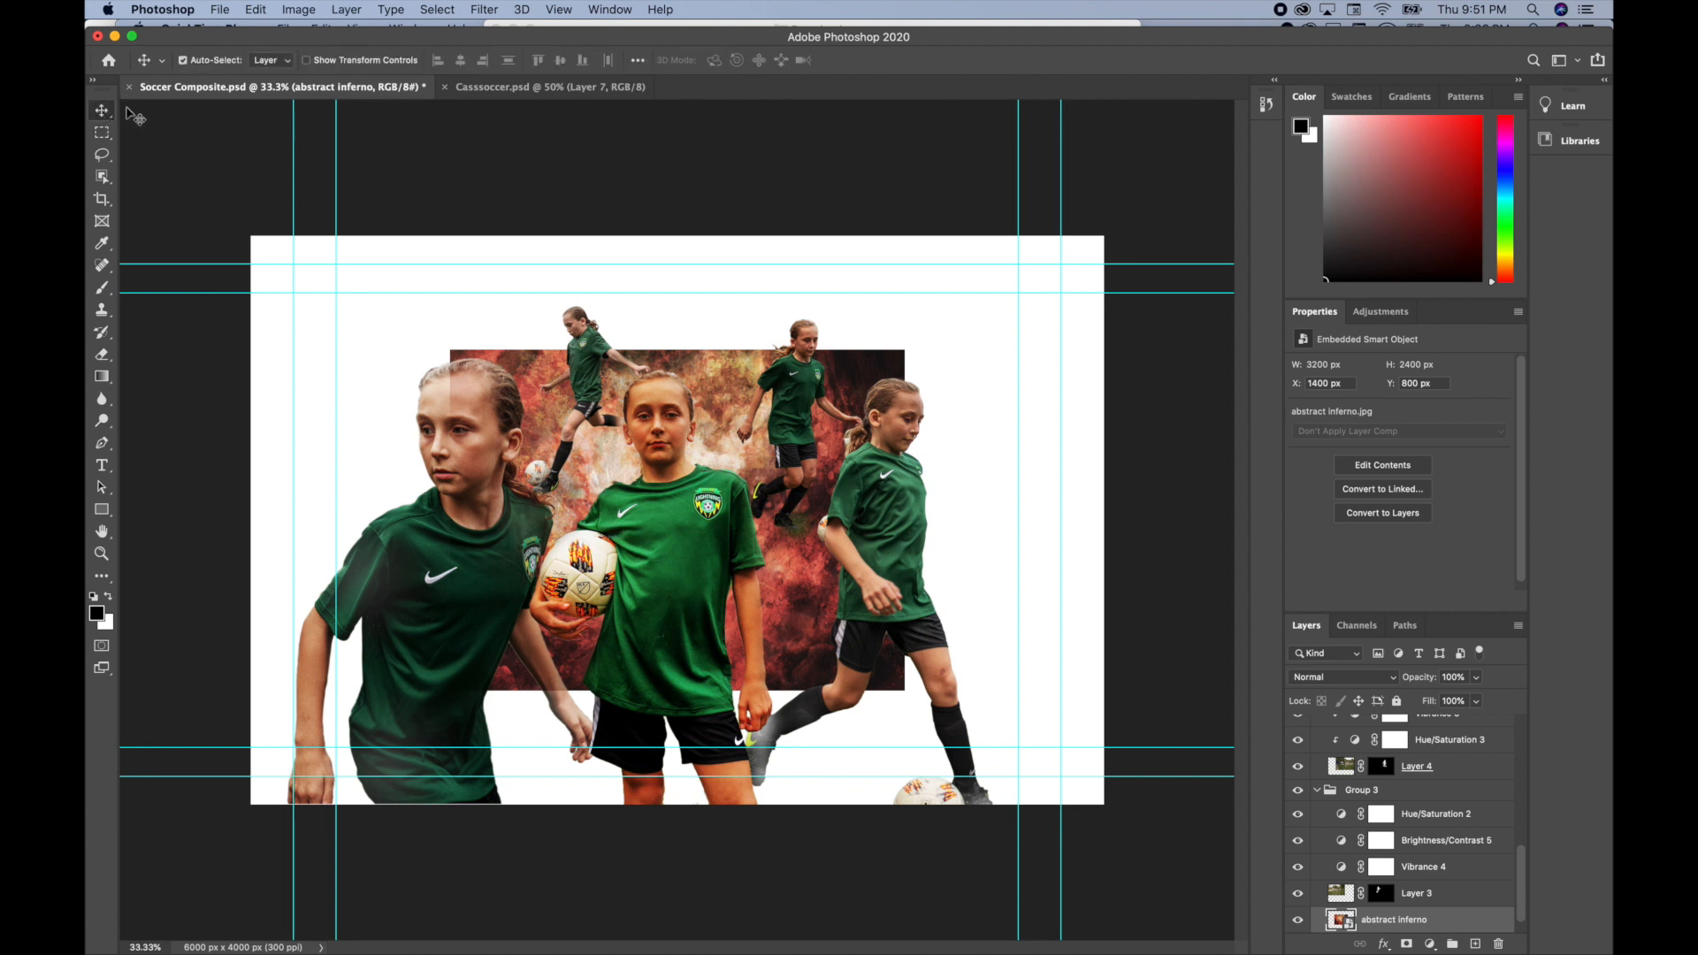
drag(169, 38, 173, 38)
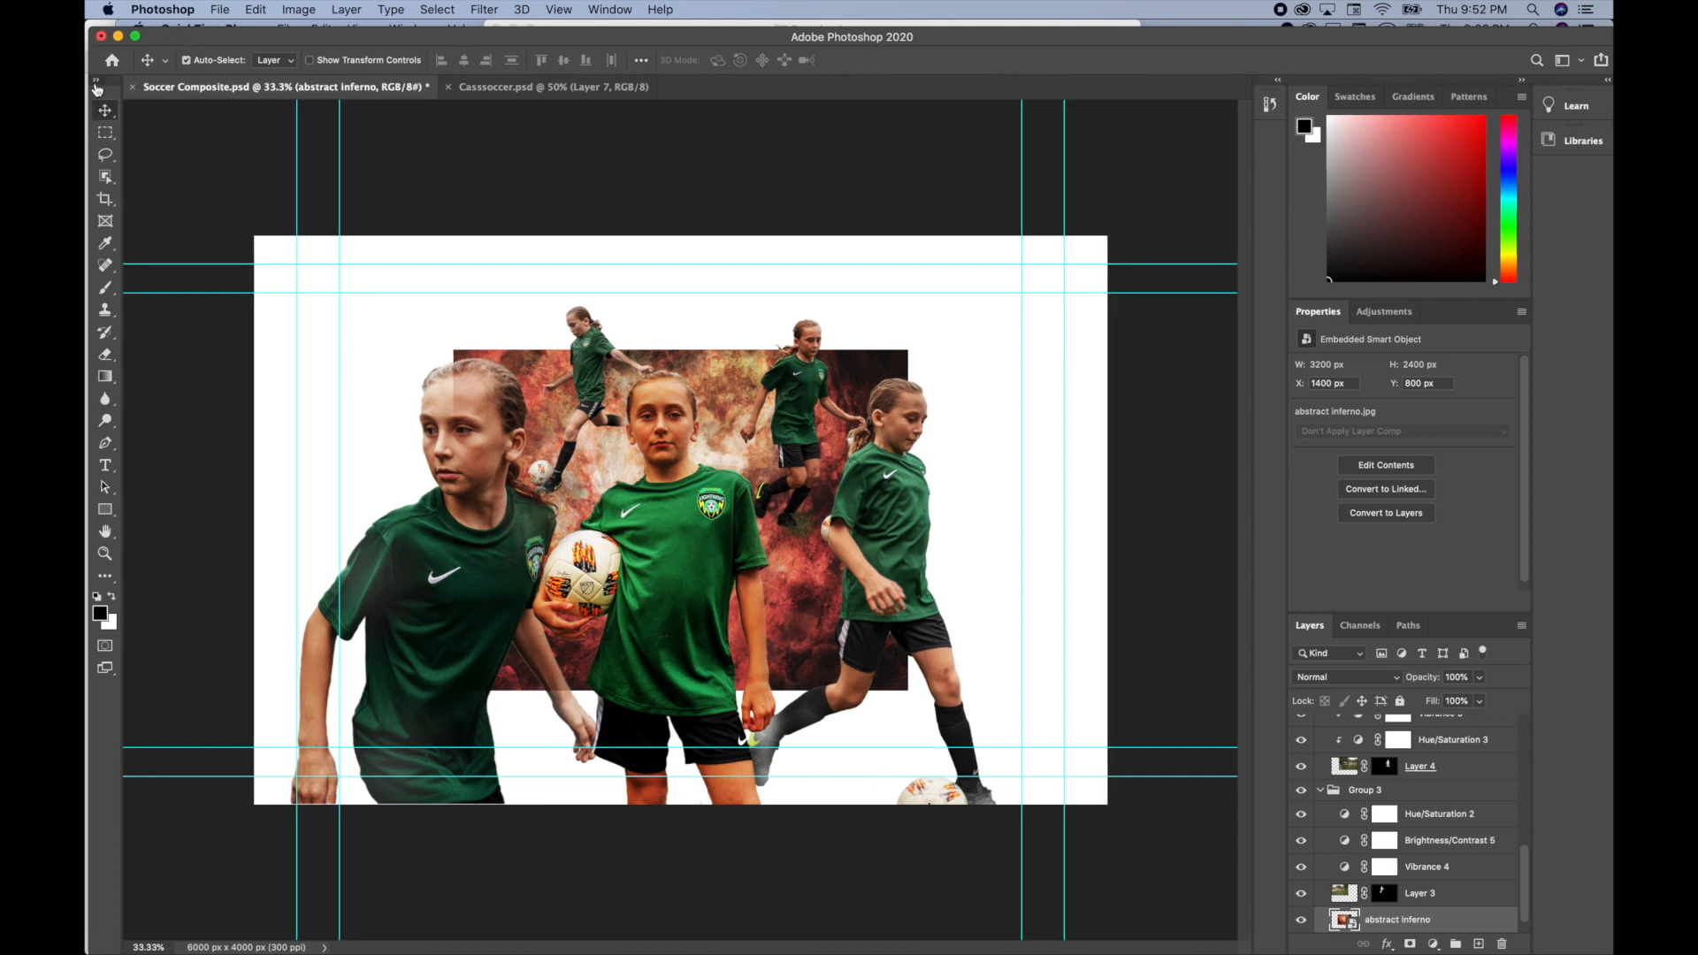
click(98, 89)
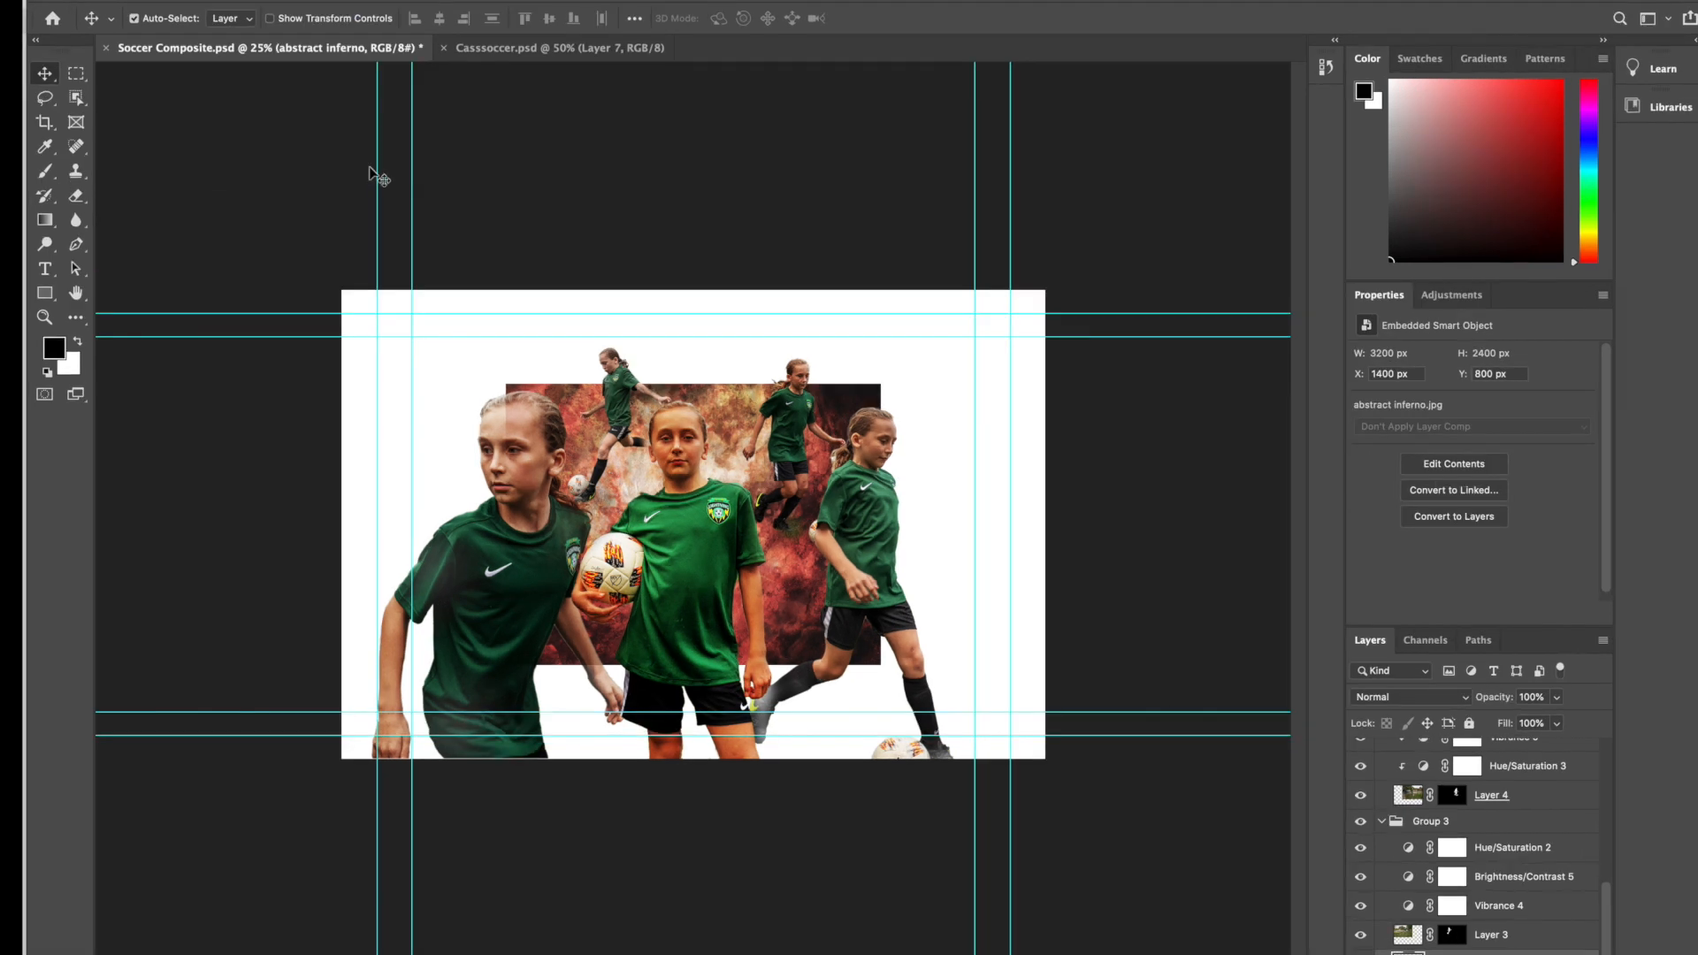
key(super+minus)
click(272, 21)
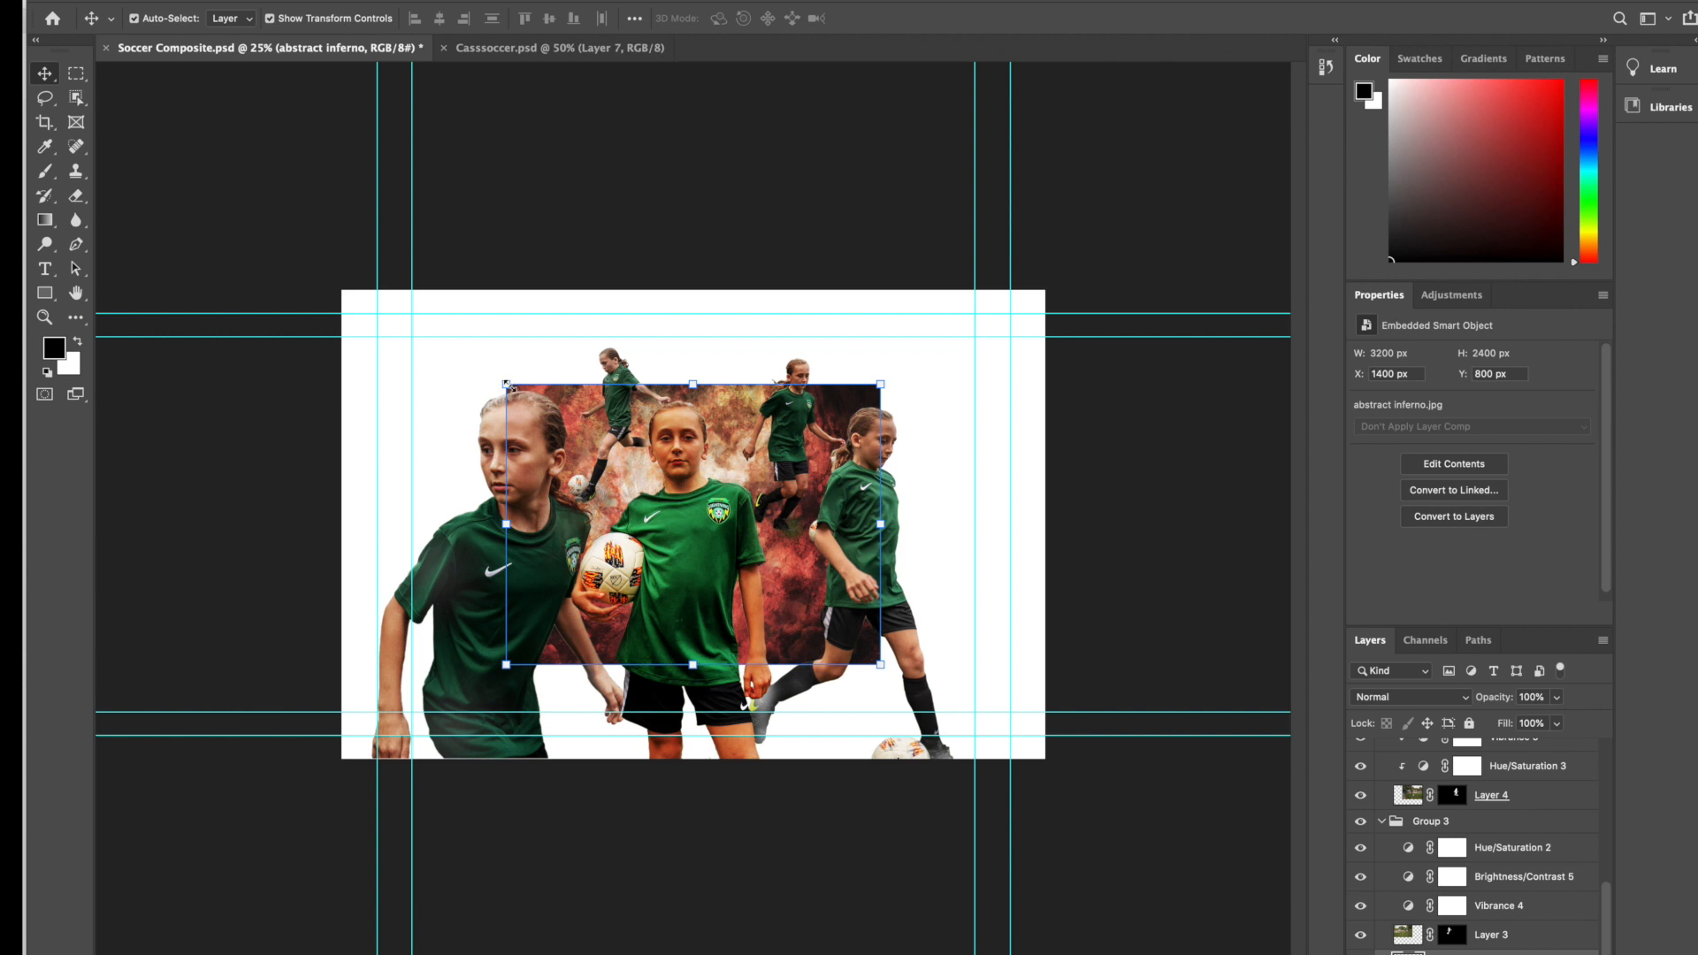
drag(507, 386, 333, 254)
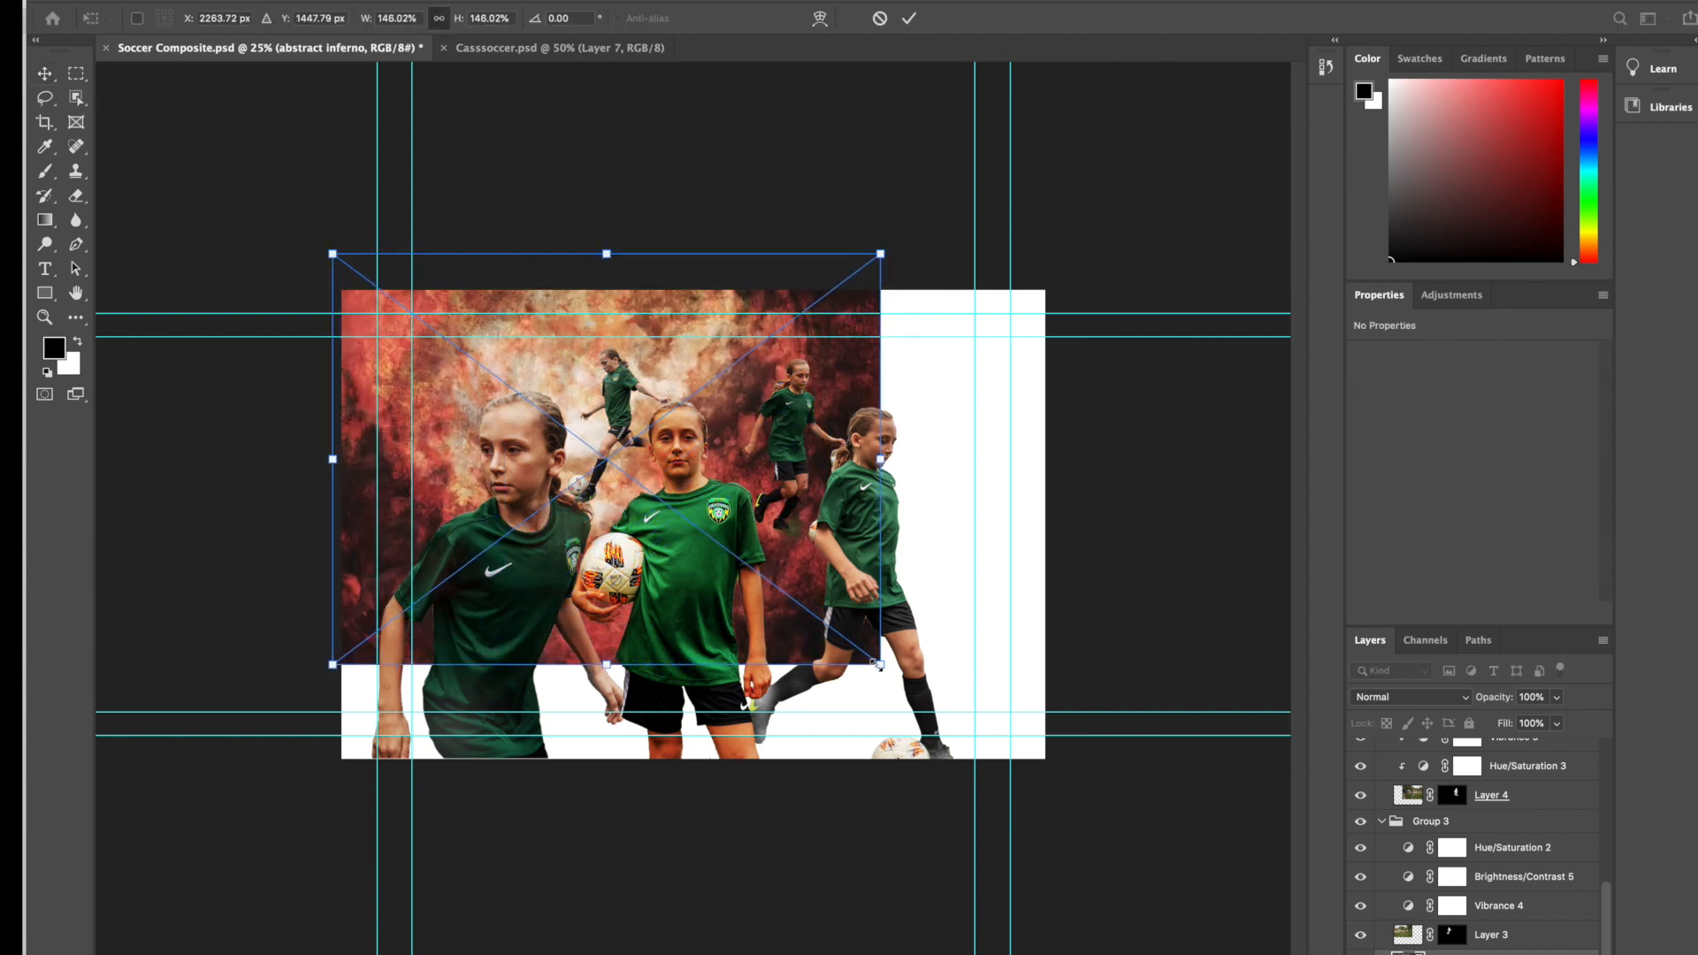
drag(881, 665, 1074, 810)
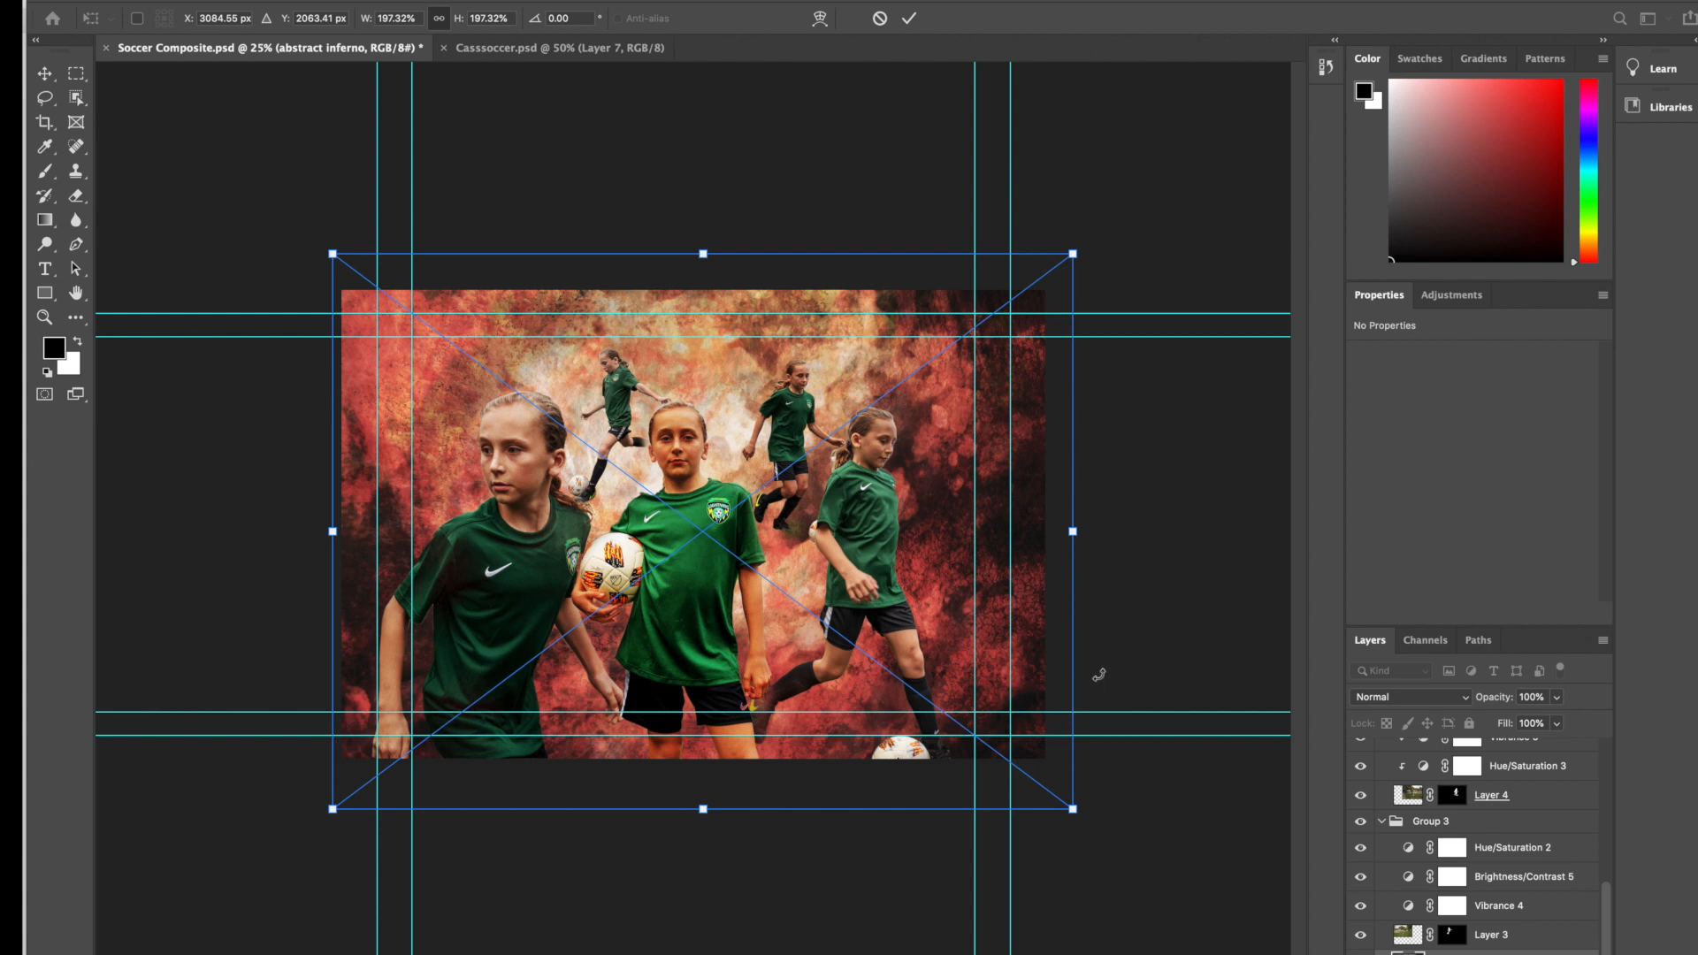
click(909, 19)
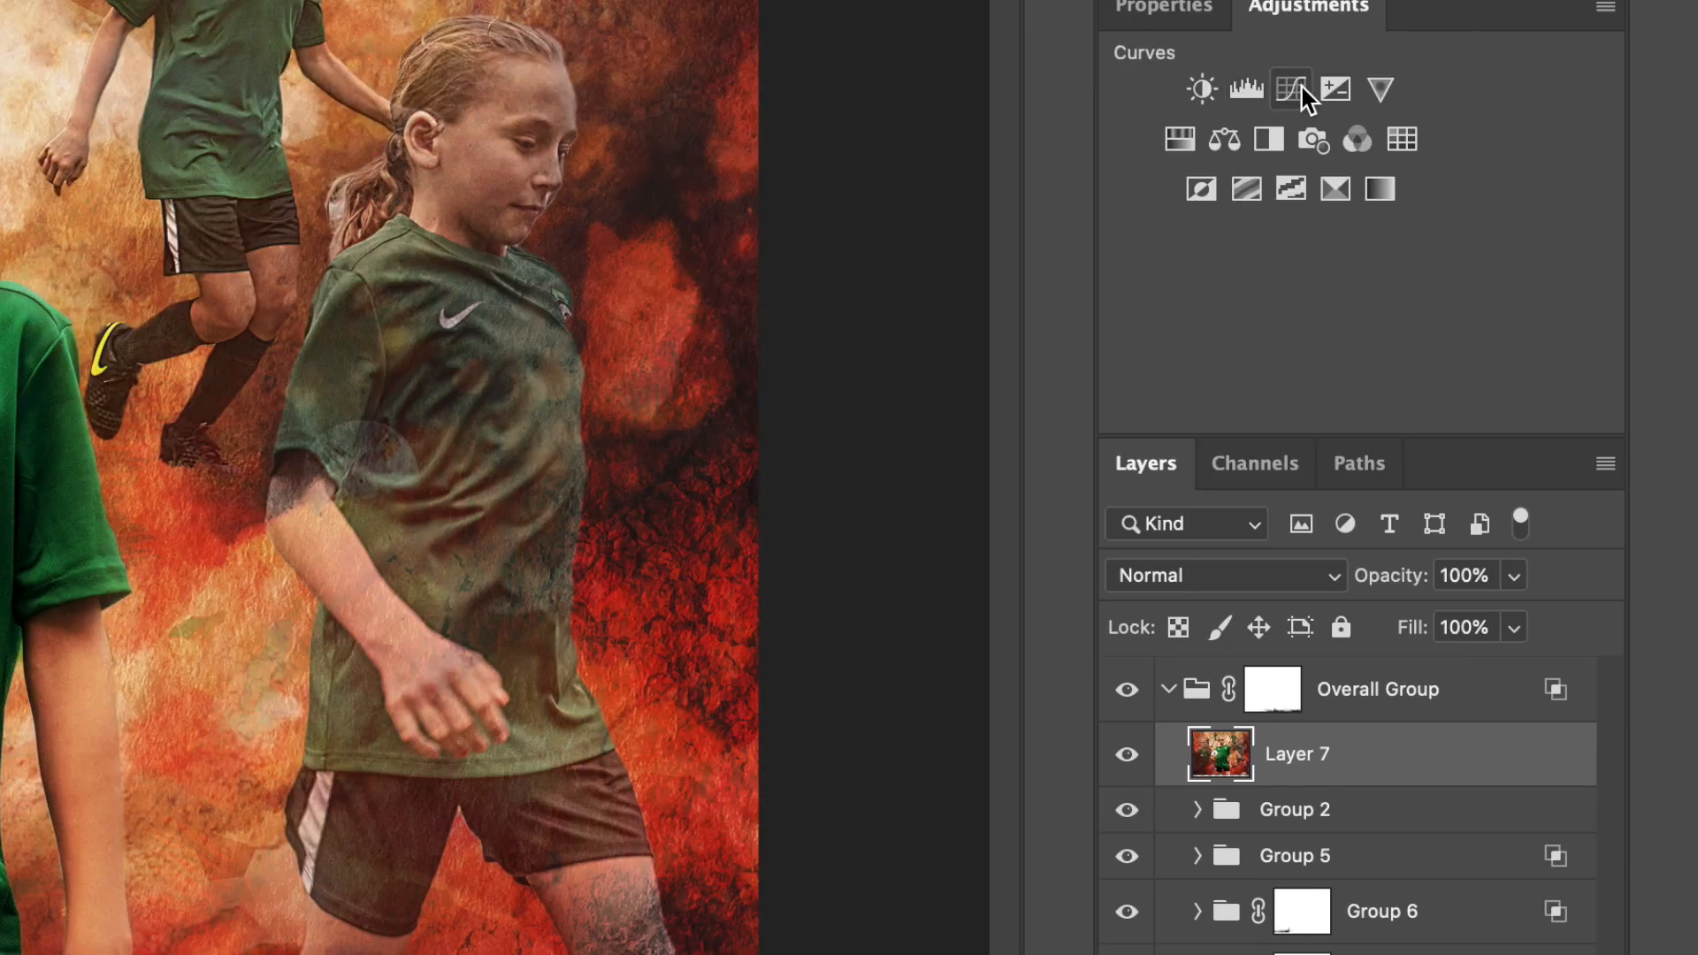
Step: Add a Curves adjustment layer above Layer 7 and clip it to Layer 7
click(1303, 87)
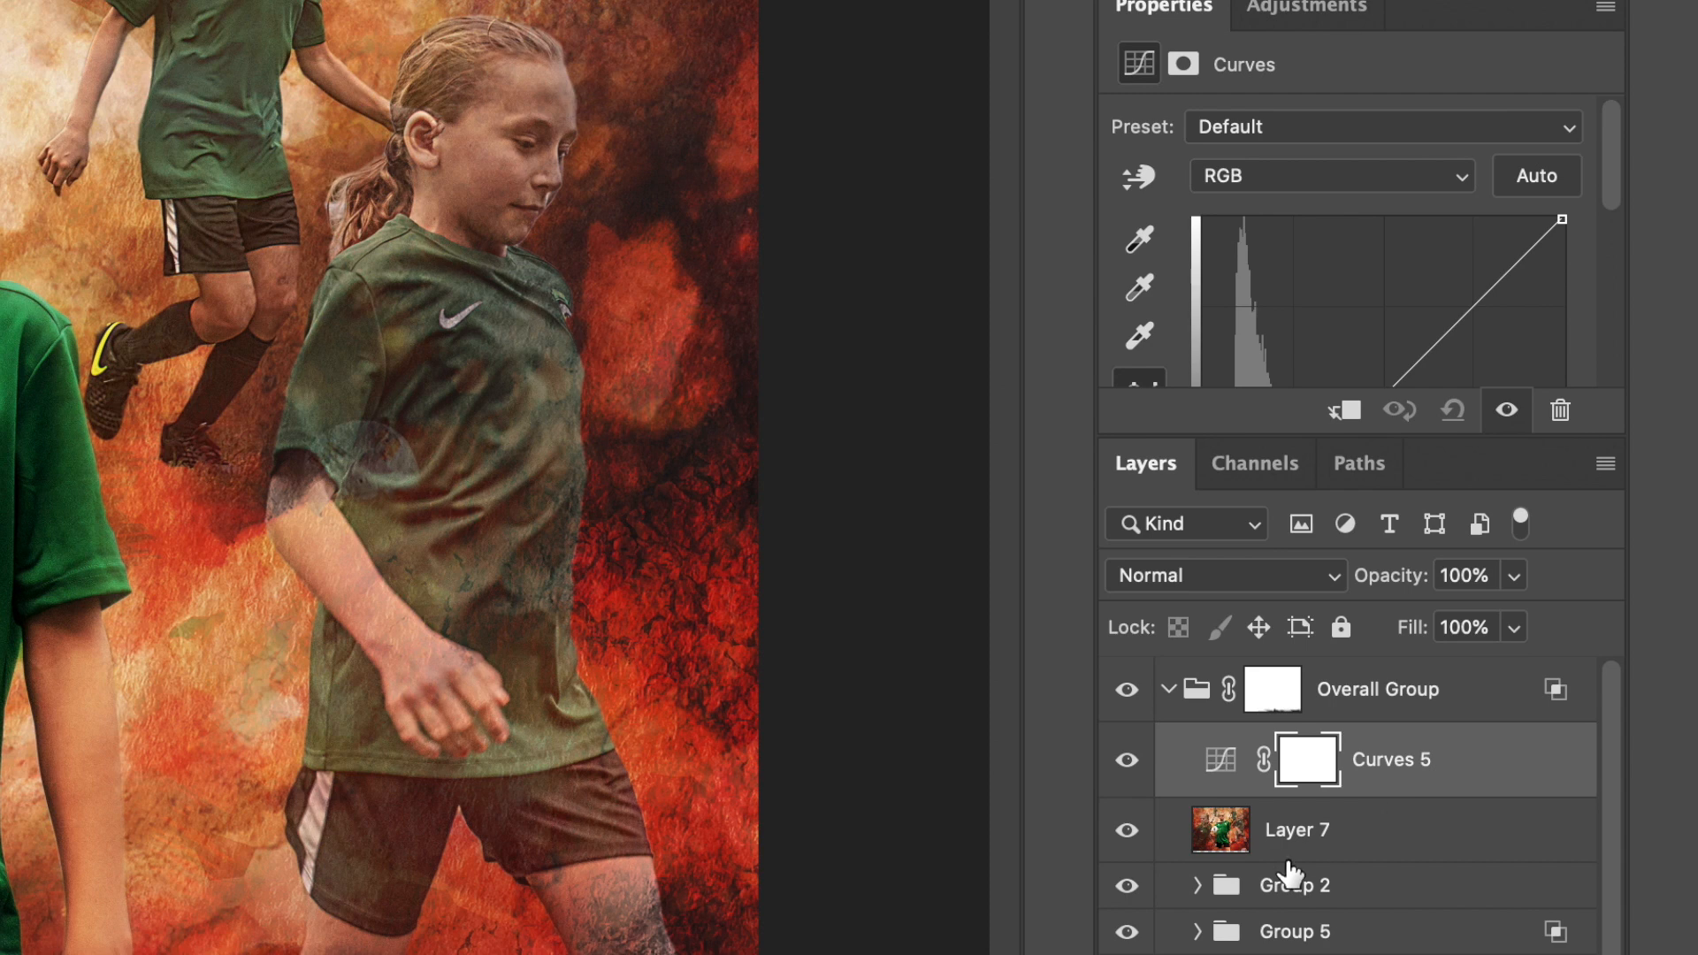
alt+click(1425, 794)
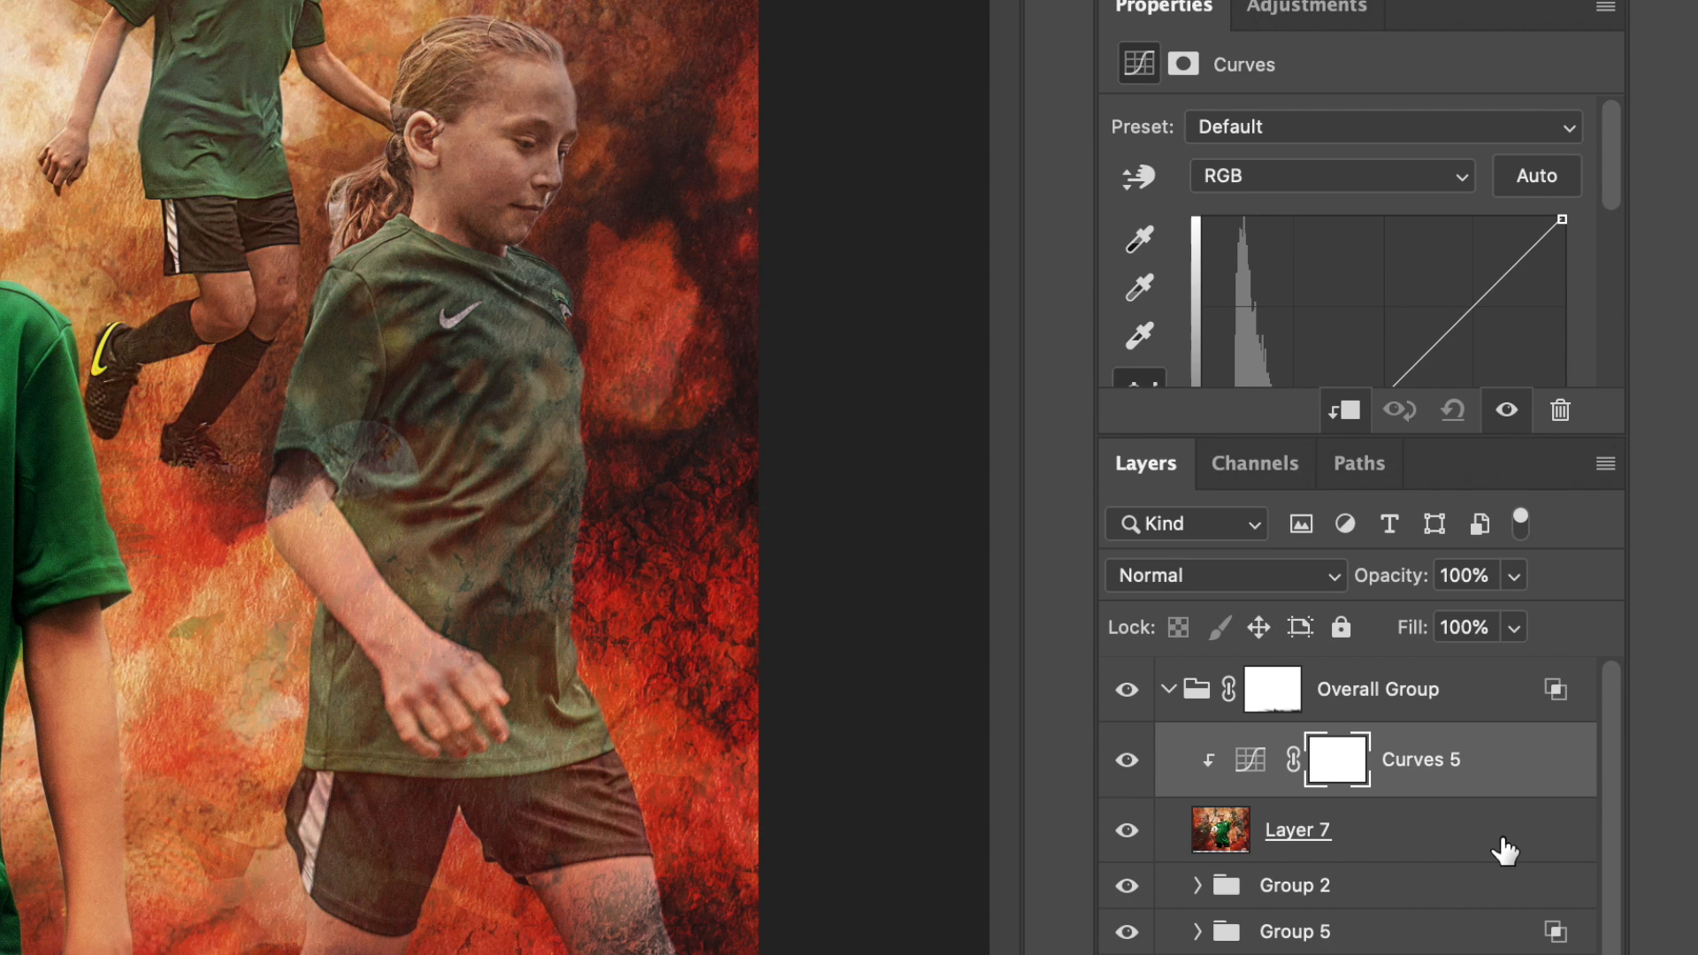
click(1367, 901)
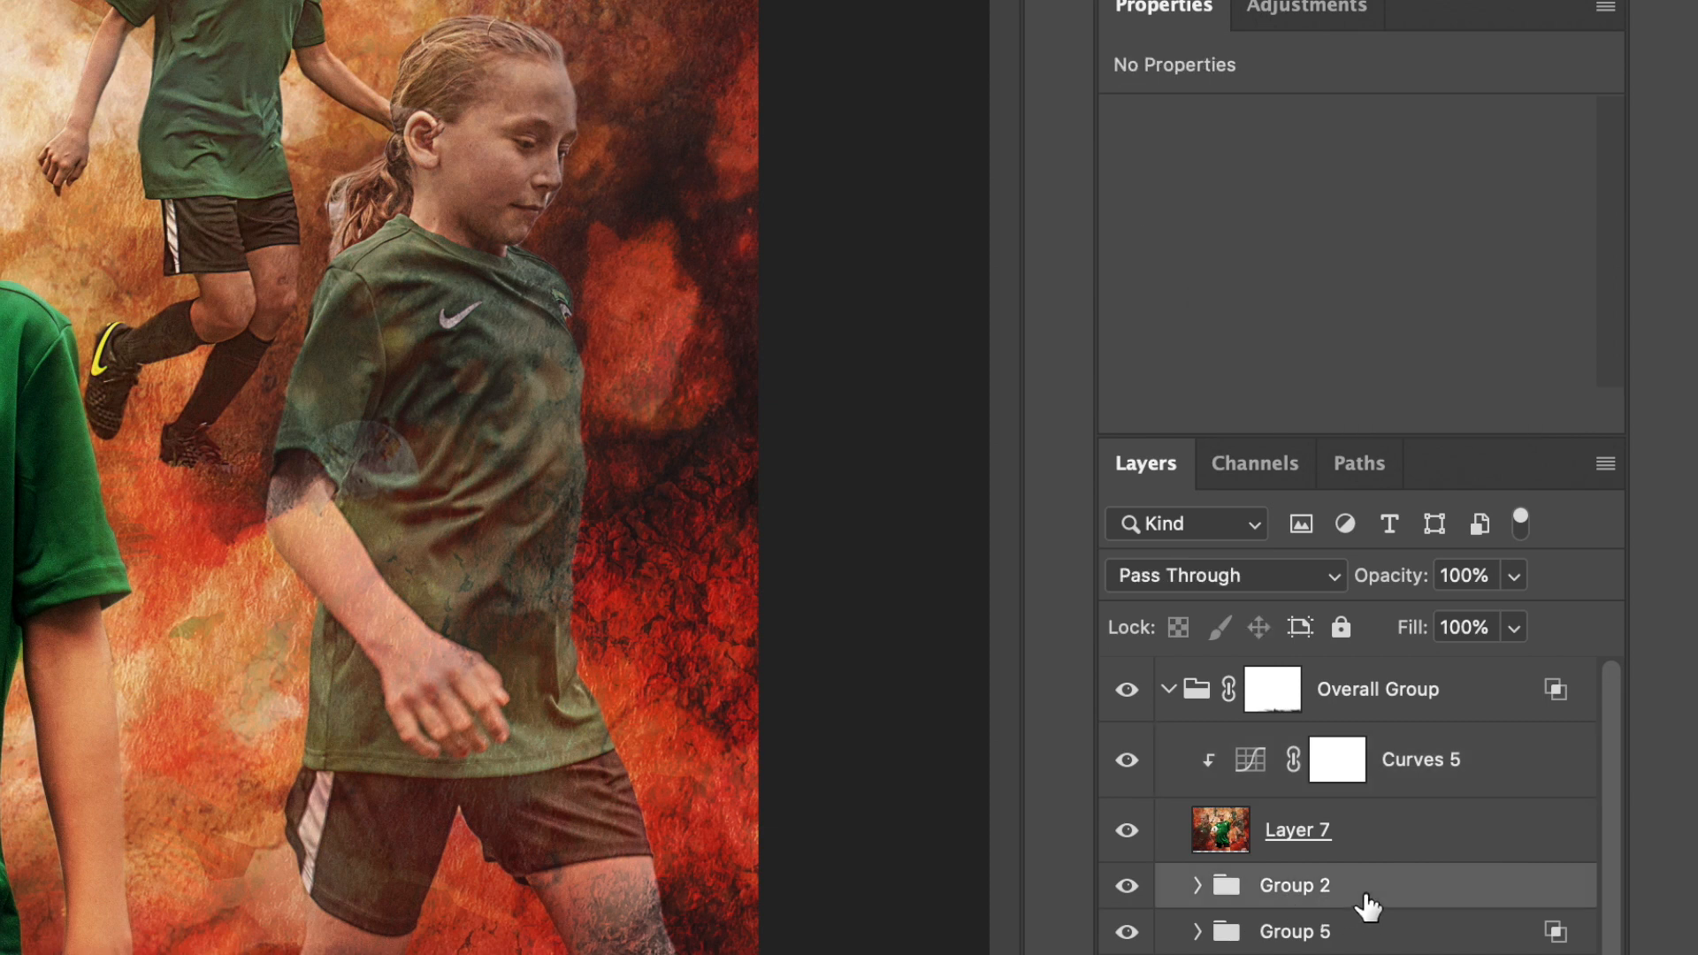
Step: Group Layer 7 and its clipped Curves adjustment as Group 7 in Pass Through mode
click(1407, 835)
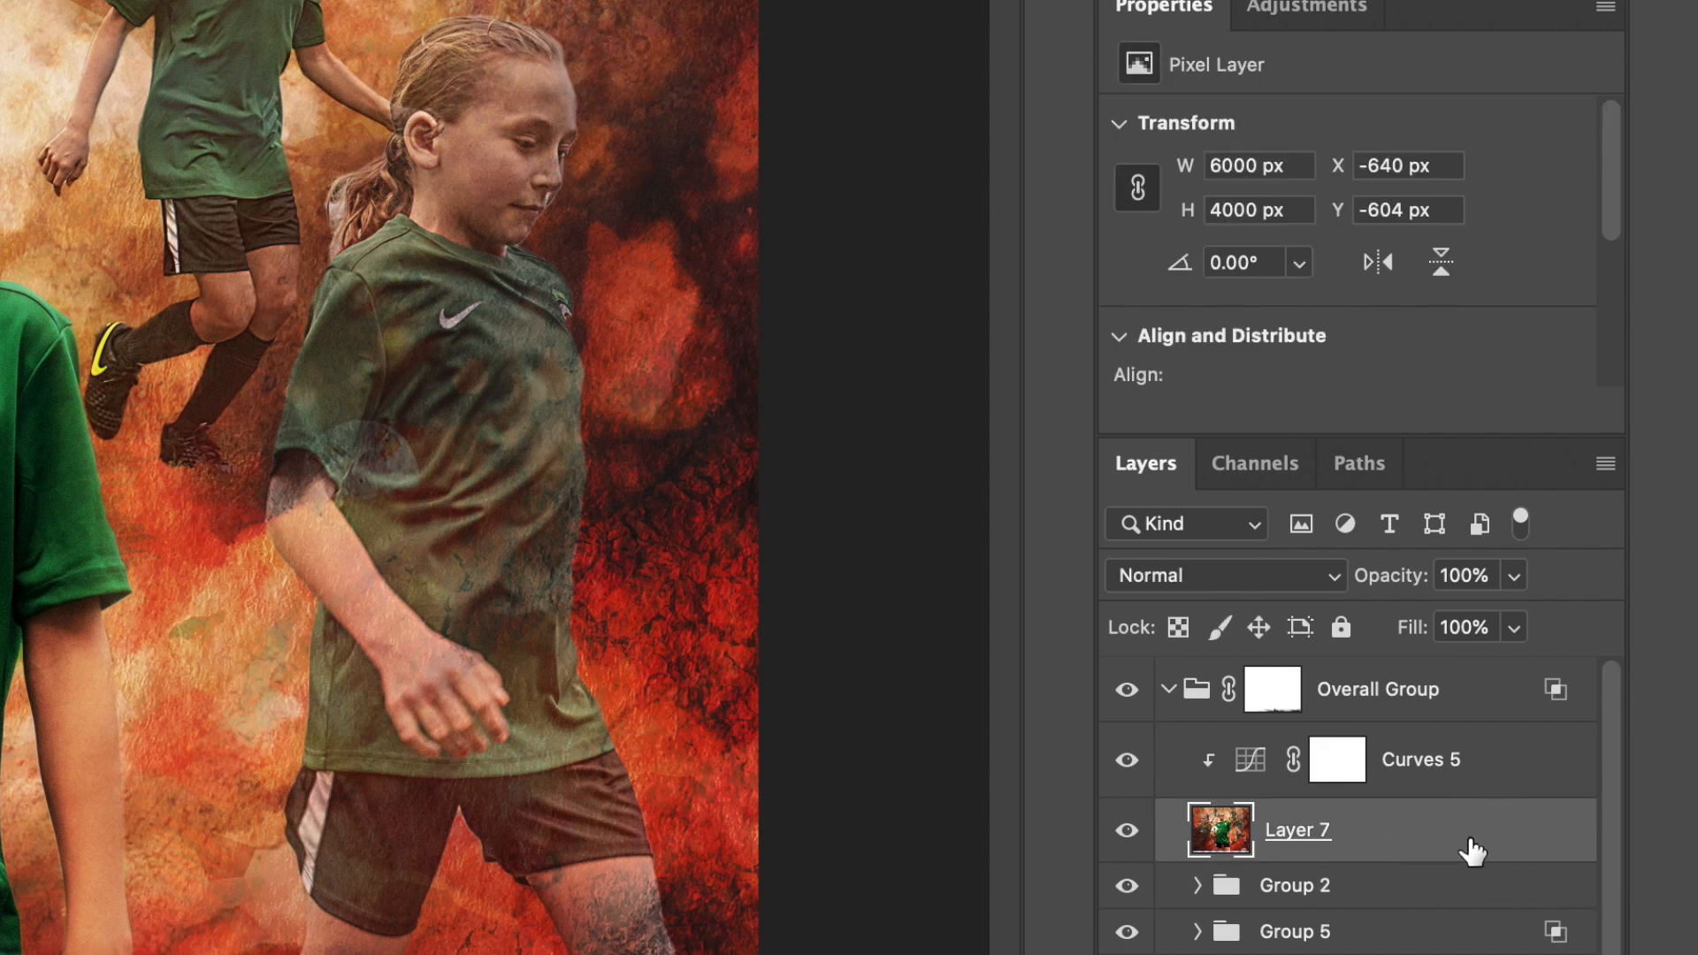
shift+click(1493, 794)
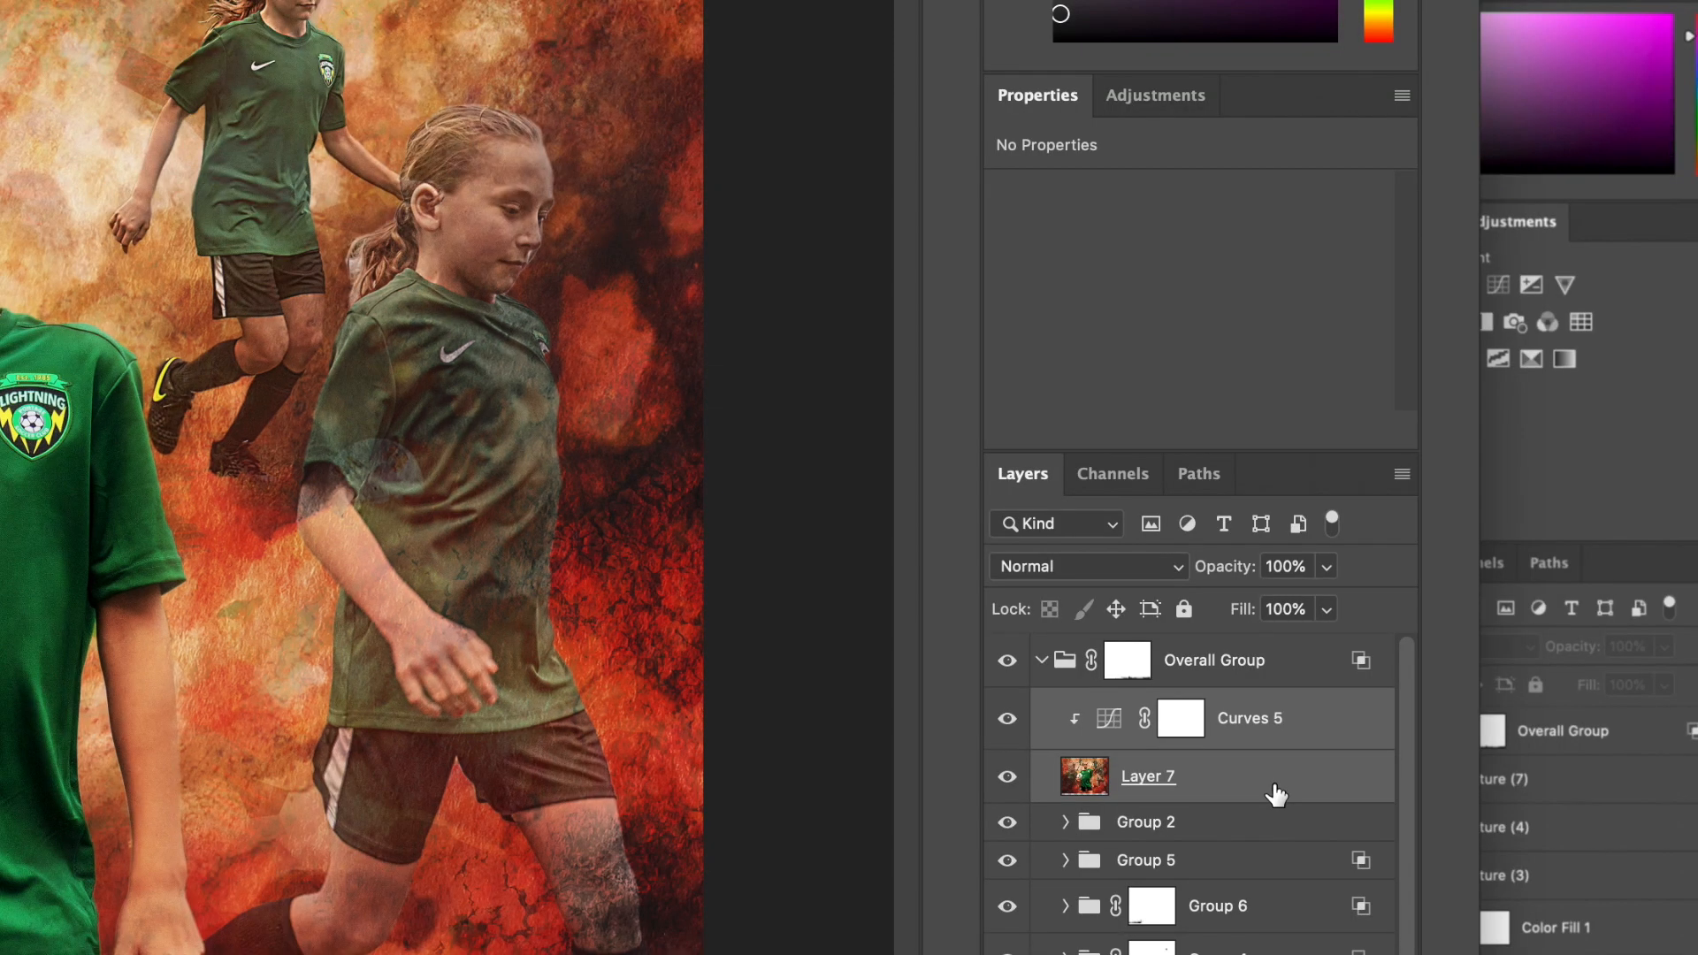
right_click(1274, 786)
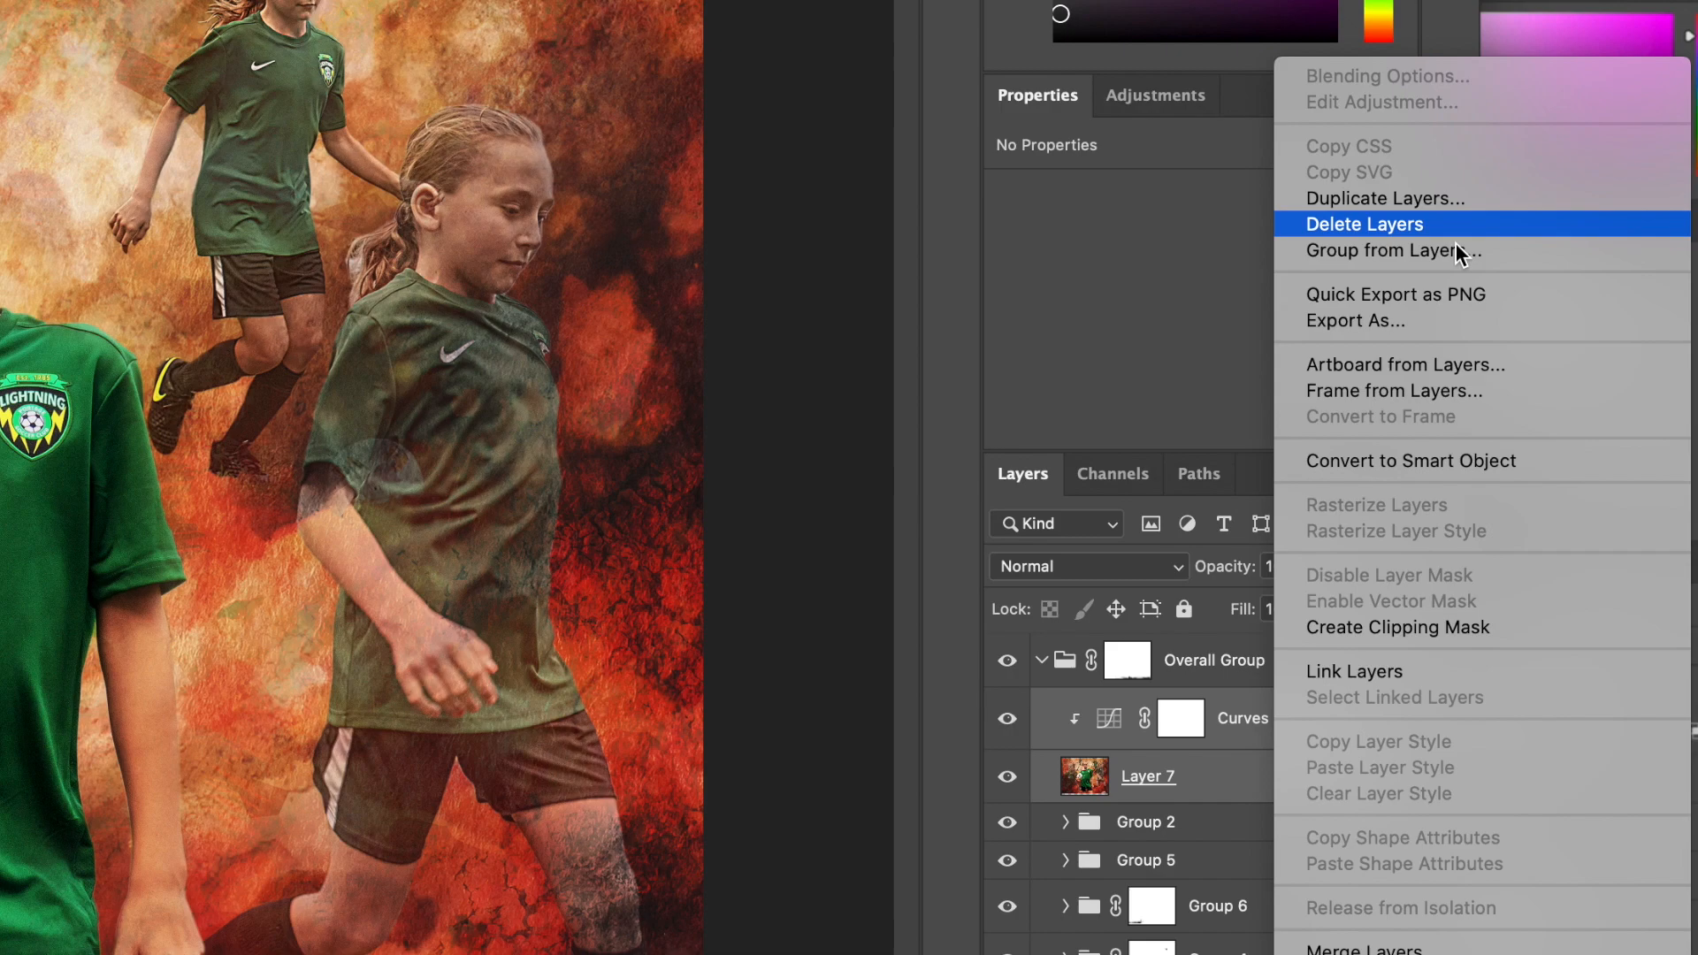
click(1445, 249)
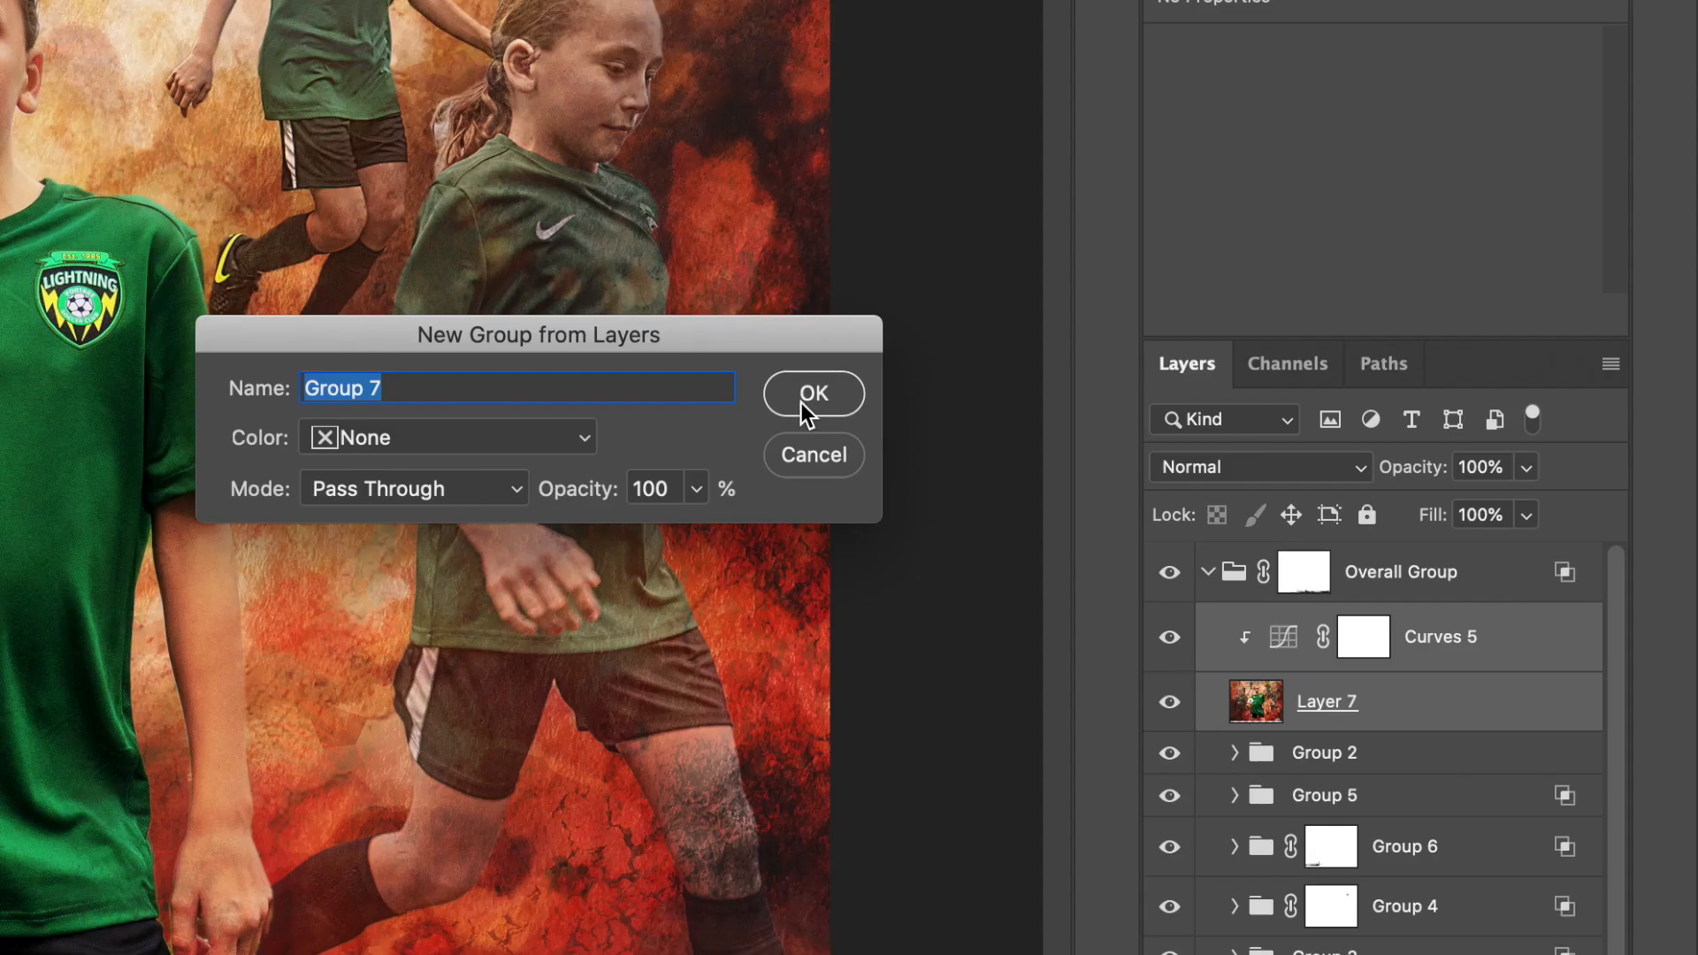
click(1212, 485)
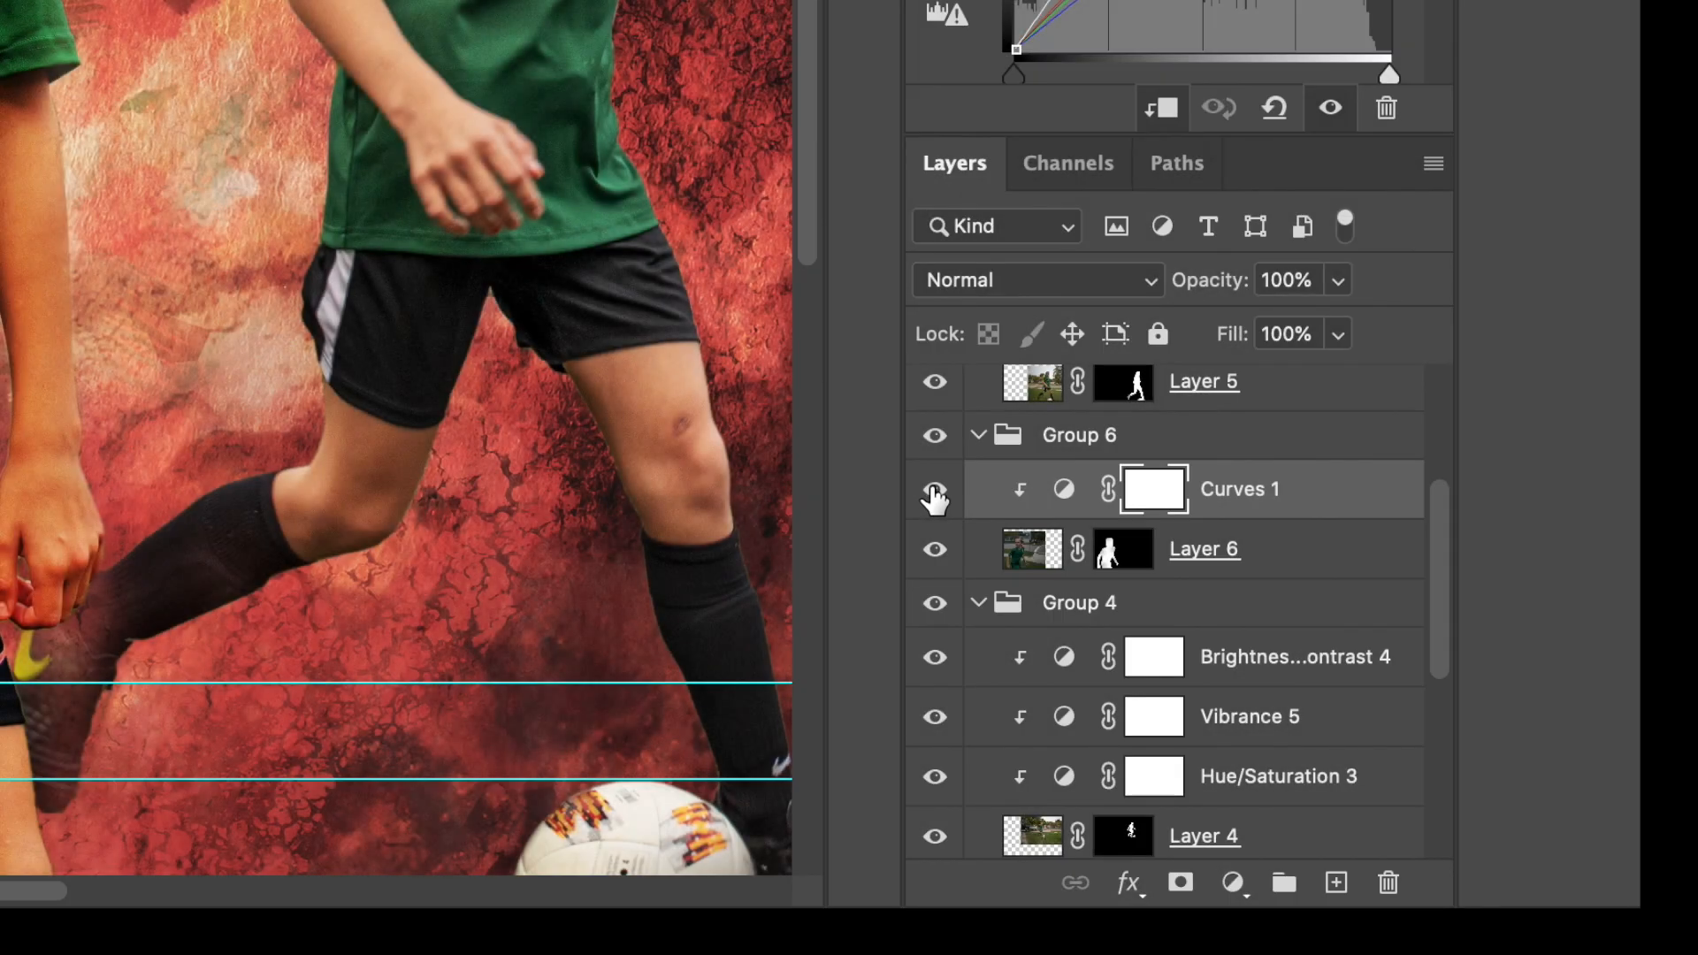
Step: Compare the close-up player with and without Curves 1, and set Layer 6's opacity to 75%
click(935, 489)
click(935, 489)
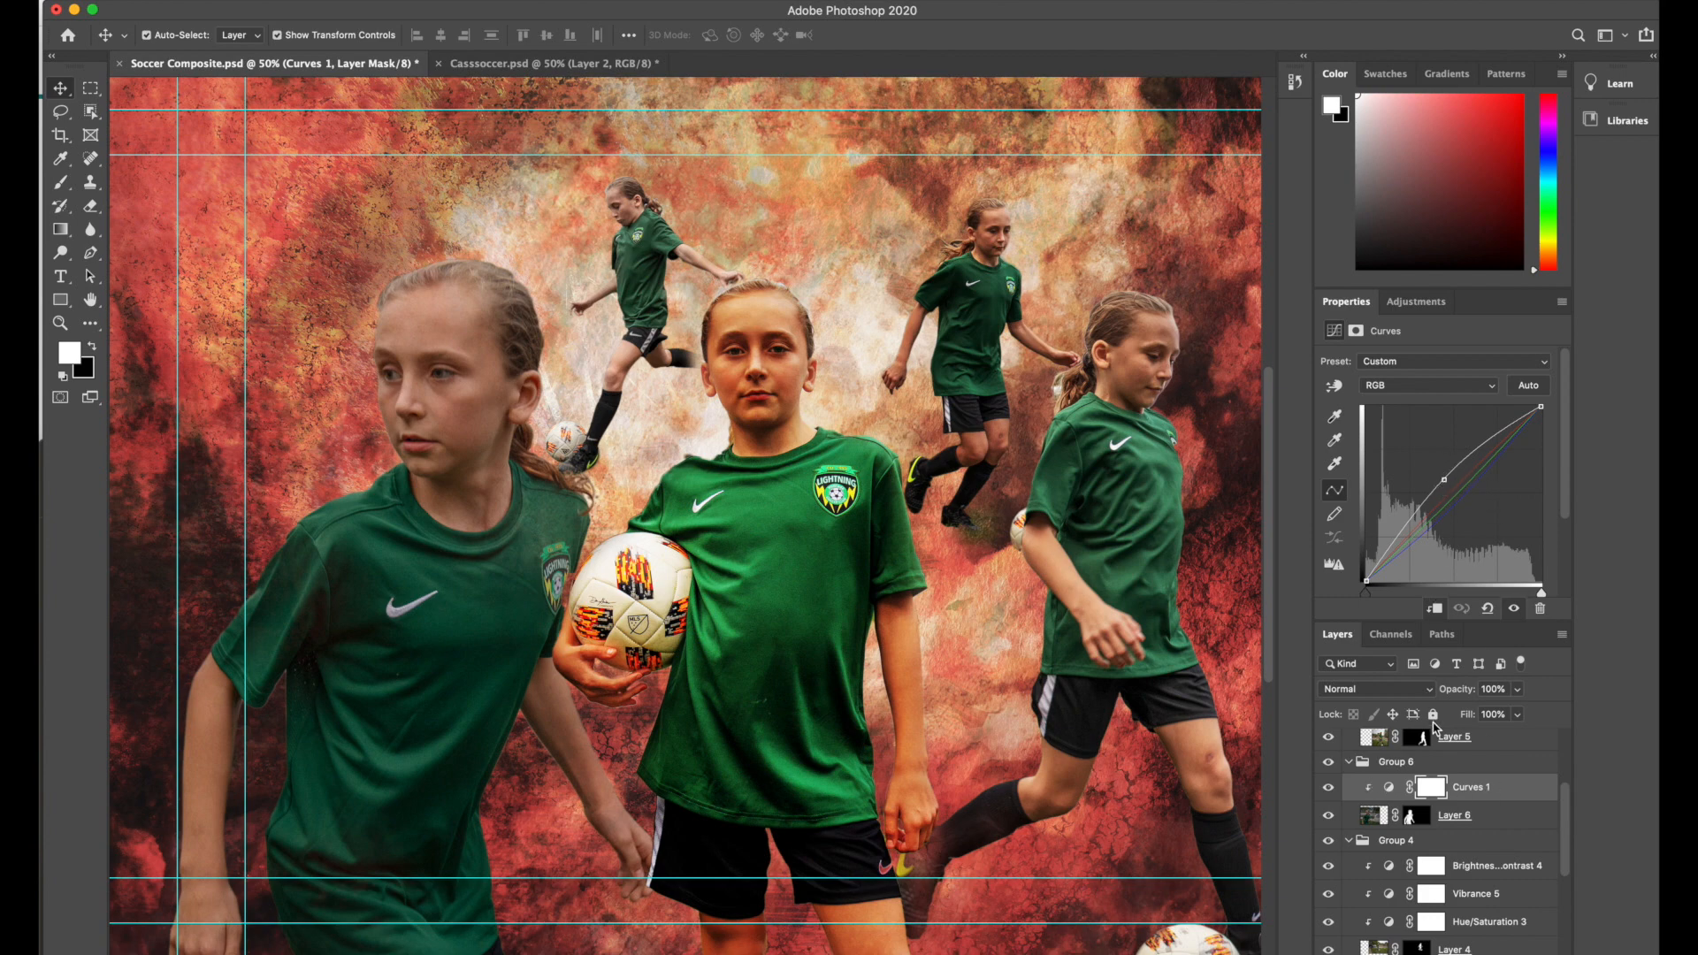
click(1501, 825)
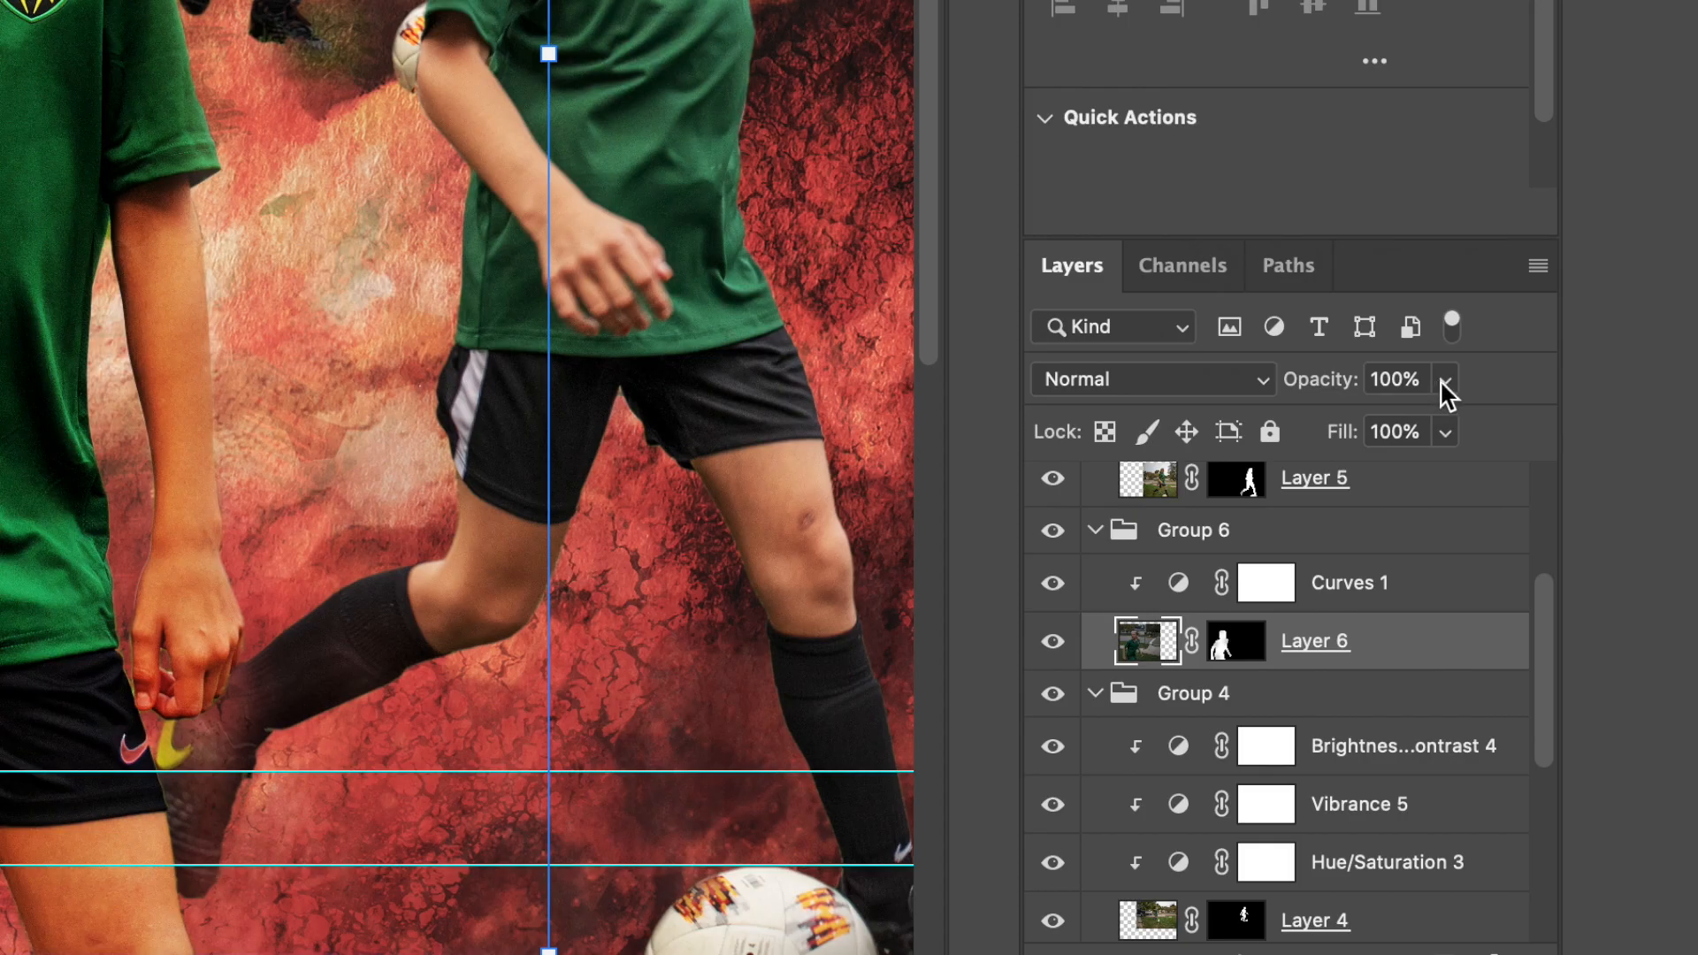
click(1444, 384)
drag(1443, 425, 1406, 428)
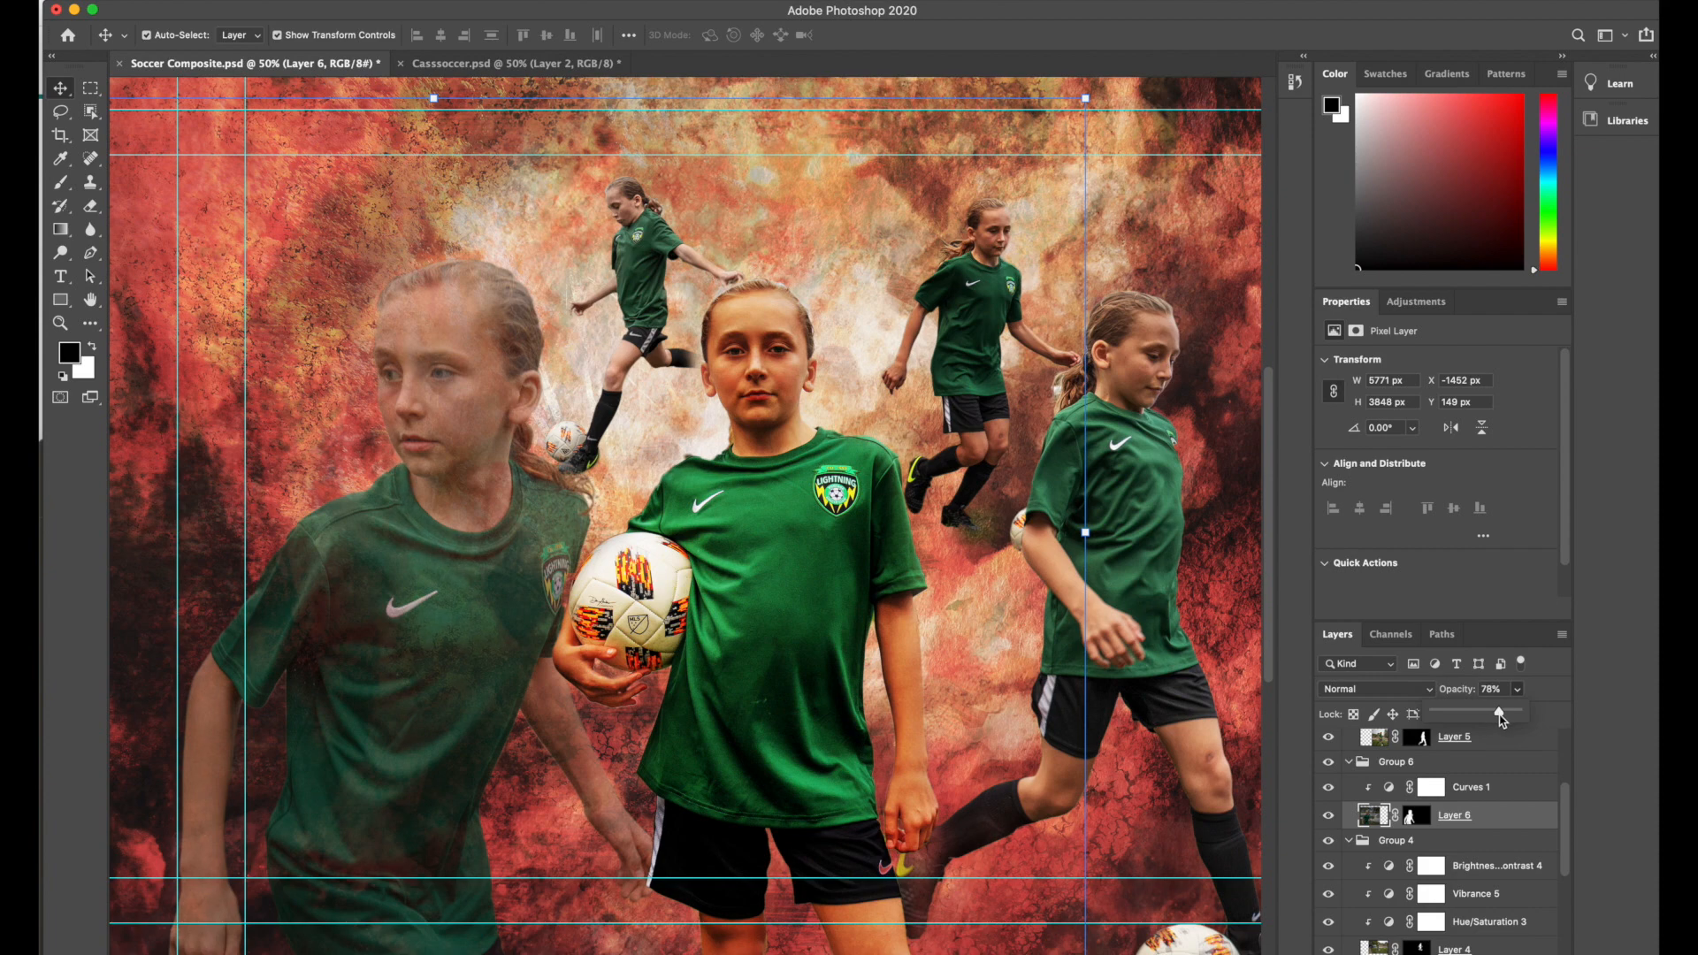
drag(1502, 718, 1499, 718)
drag(1493, 715, 1496, 713)
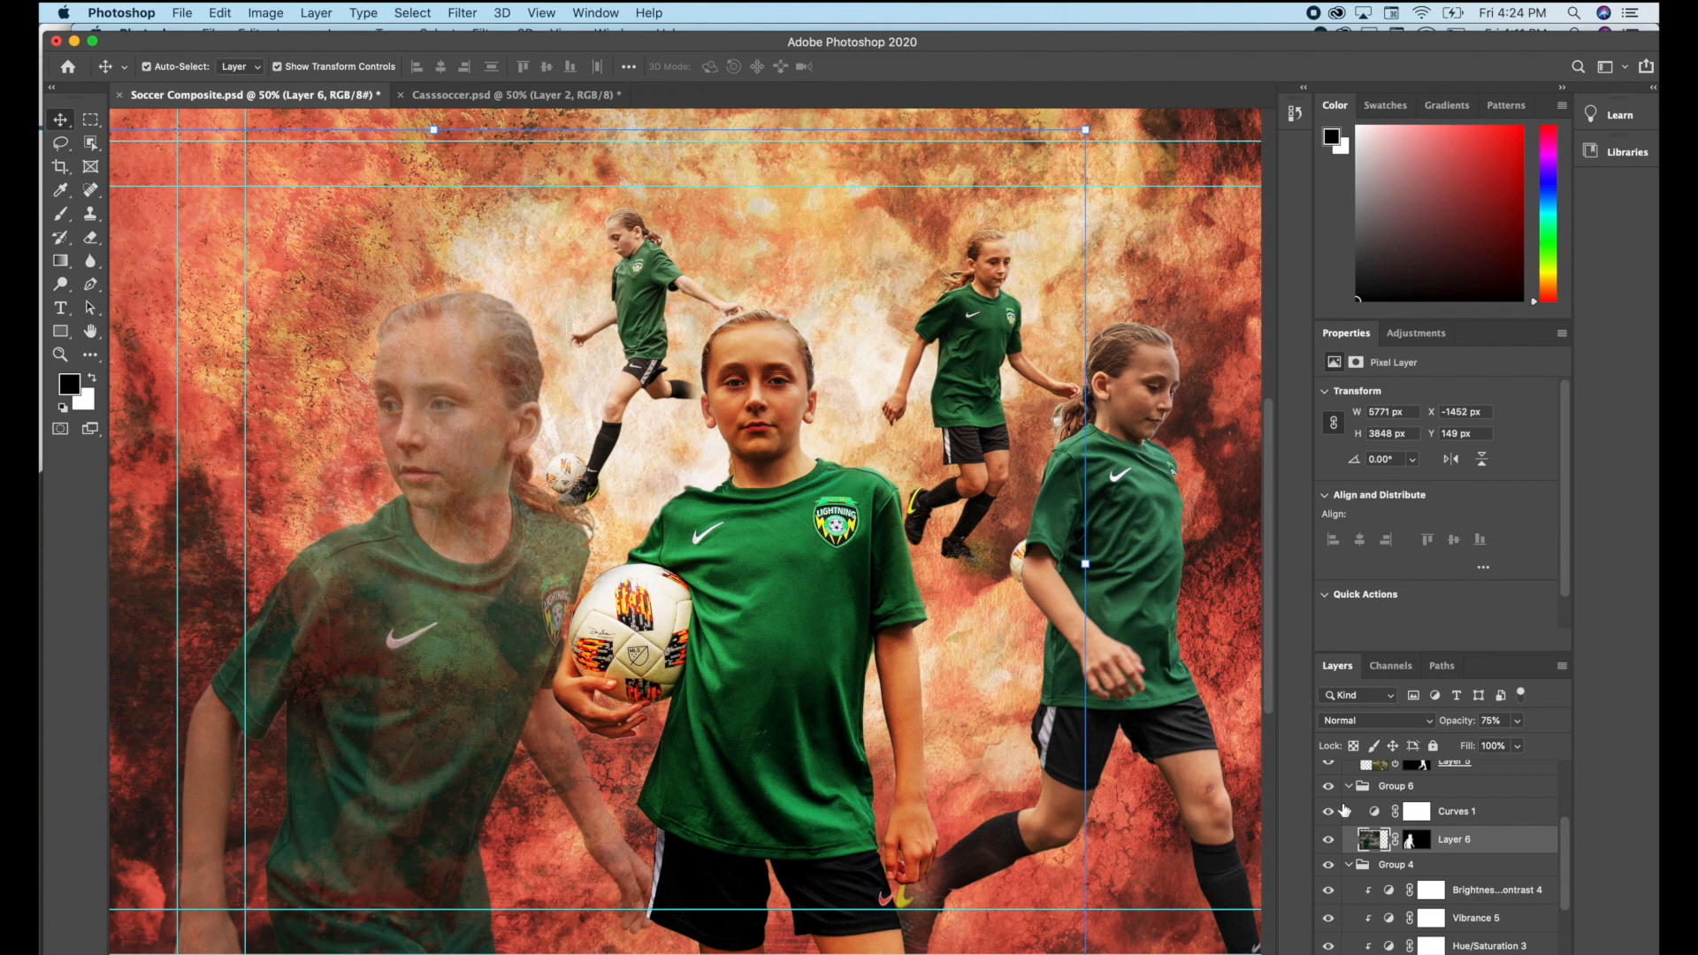
Step: Duplicate Layer 6 as Layer 6 copy and move the copy above Curves 1 in Group 6
click(327, 12)
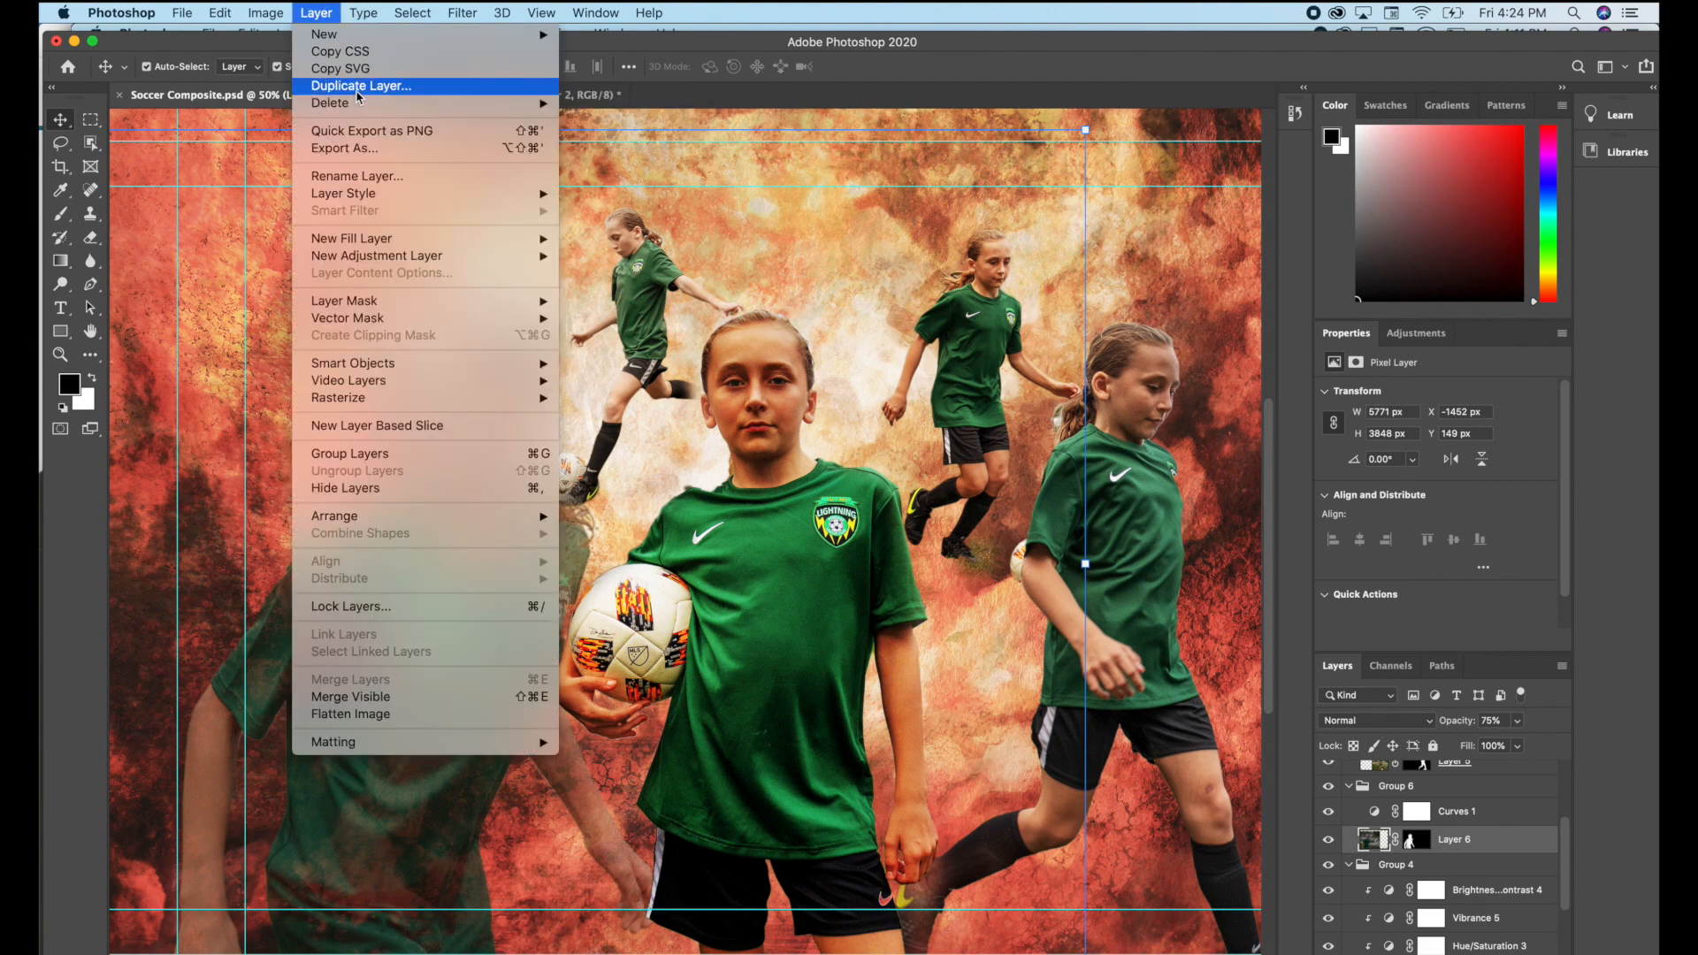
click(359, 86)
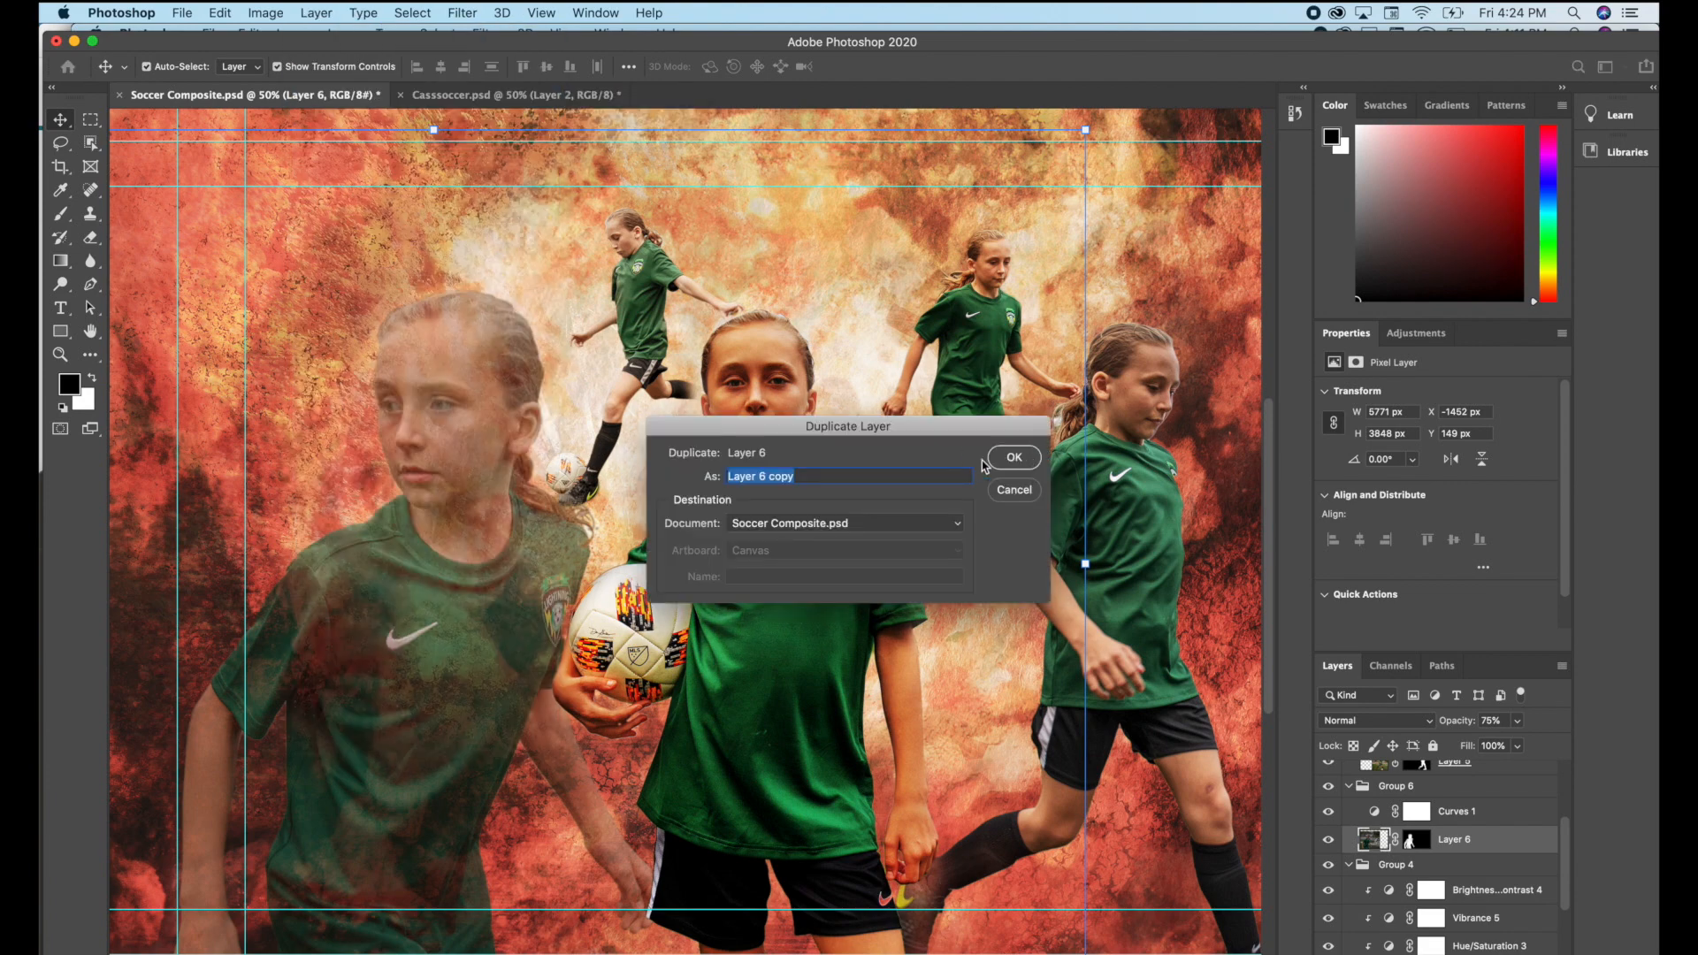
click(1011, 458)
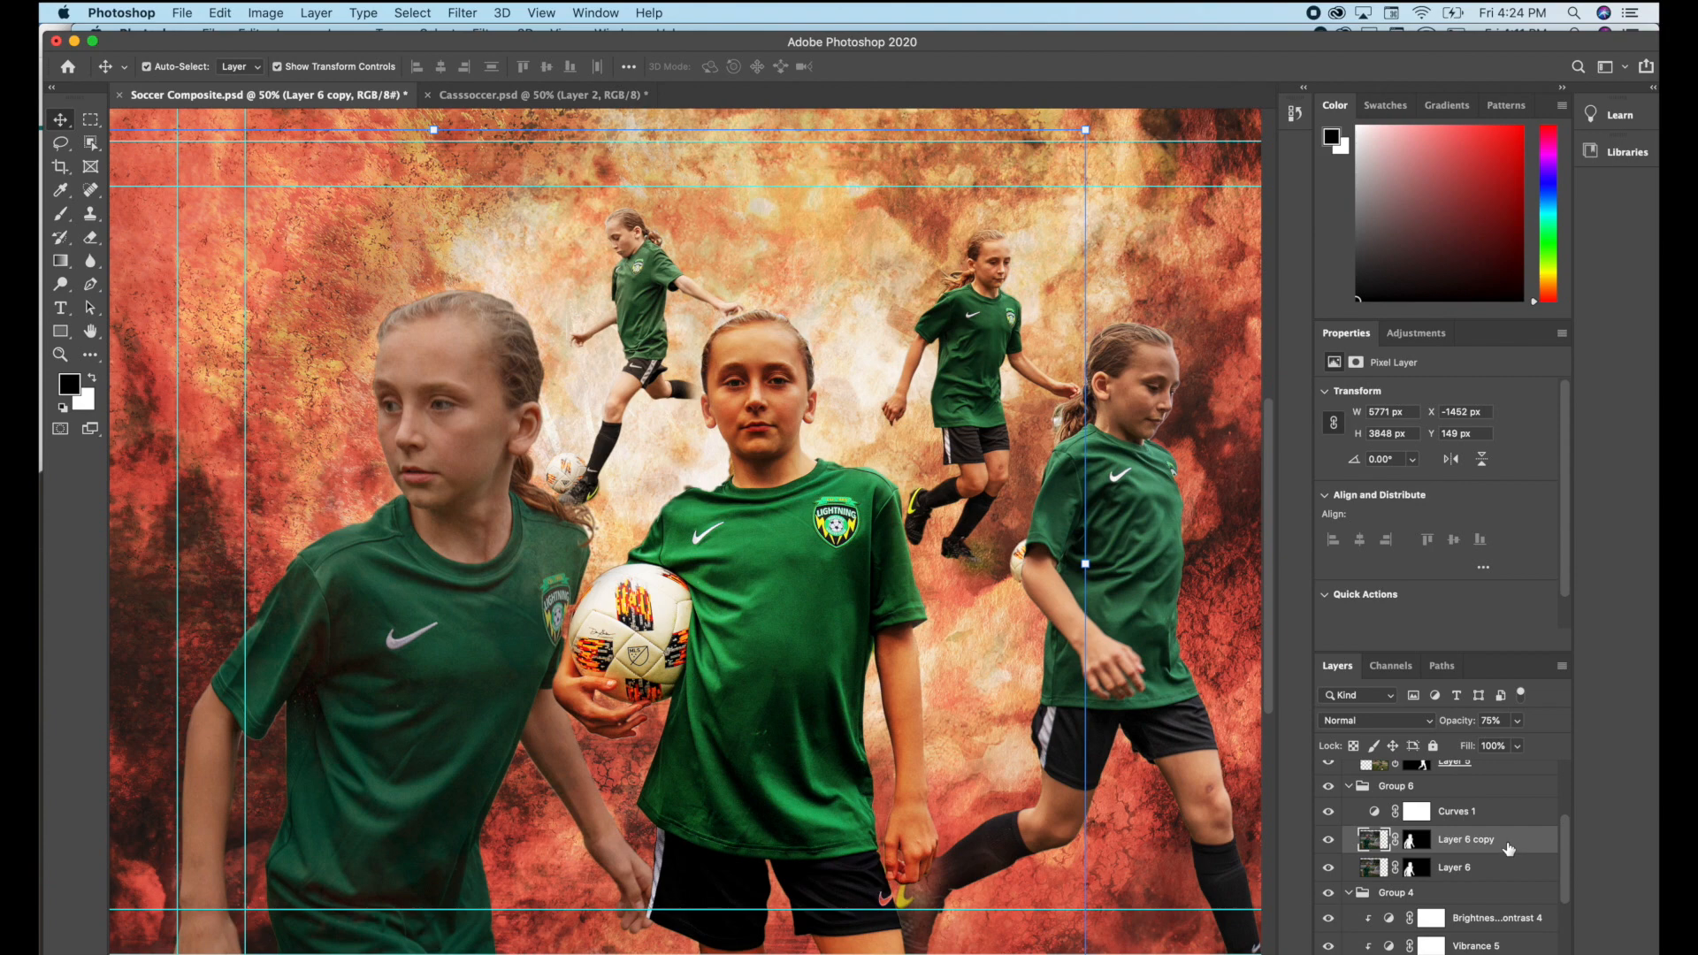
drag(1505, 847, 1505, 811)
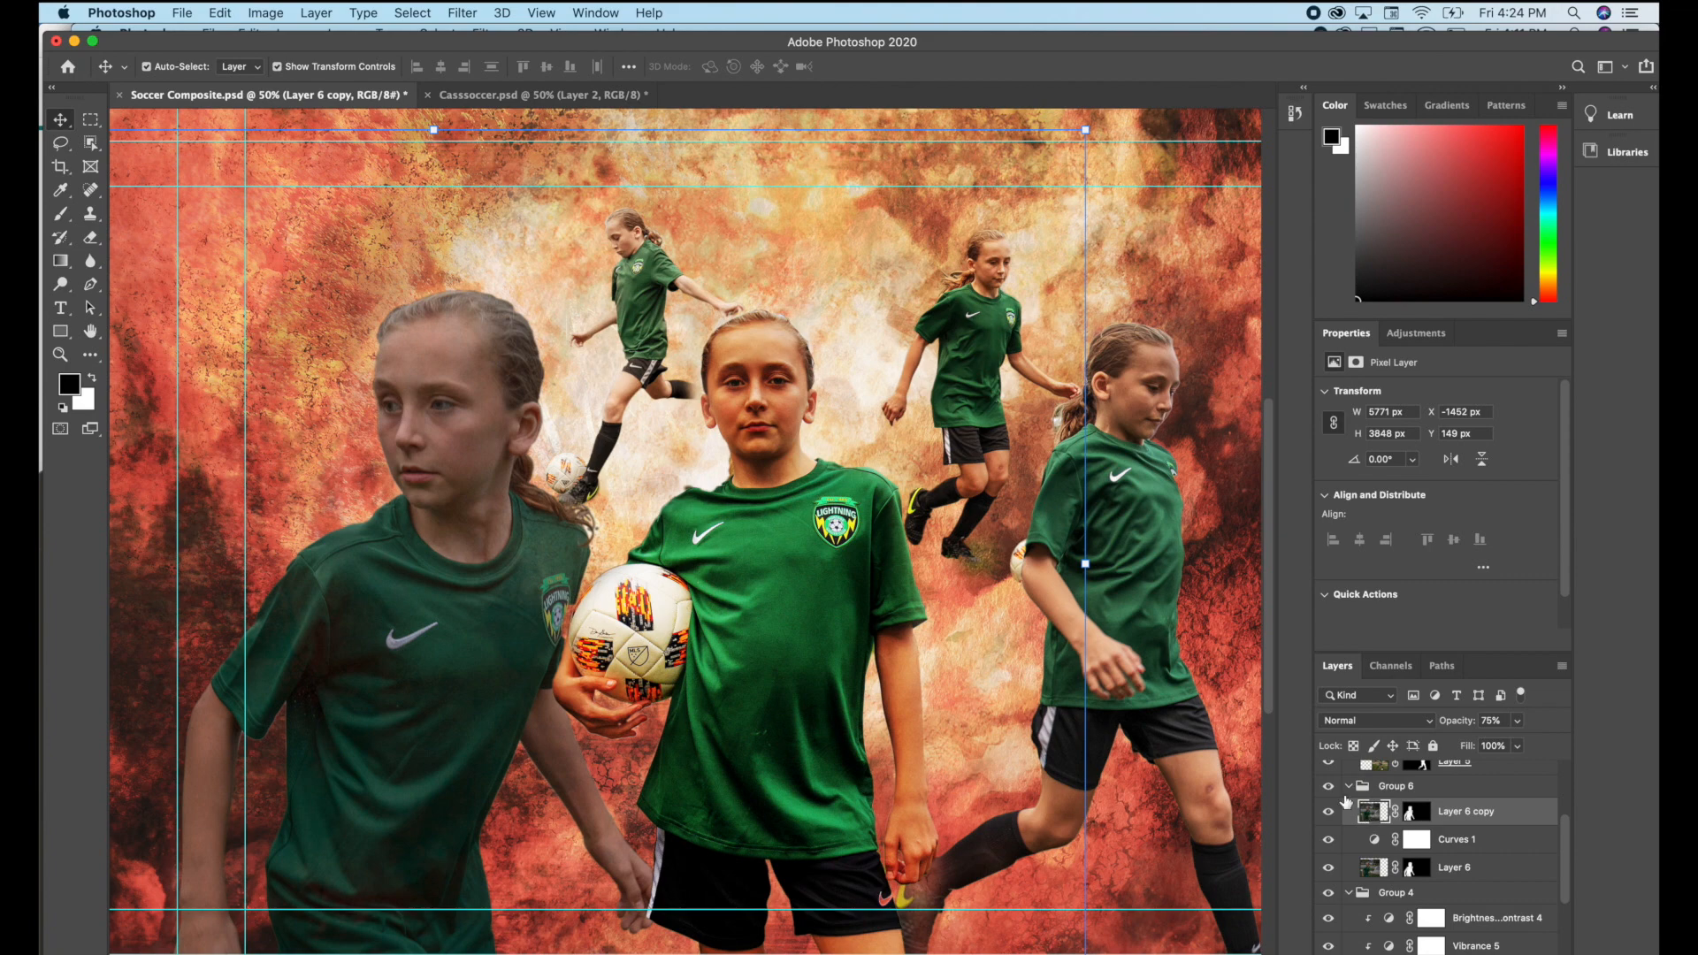
Step: Apply a High Pass filter to Layer 6 copy and set the copy's blend mode to Vivid Light
click(463, 13)
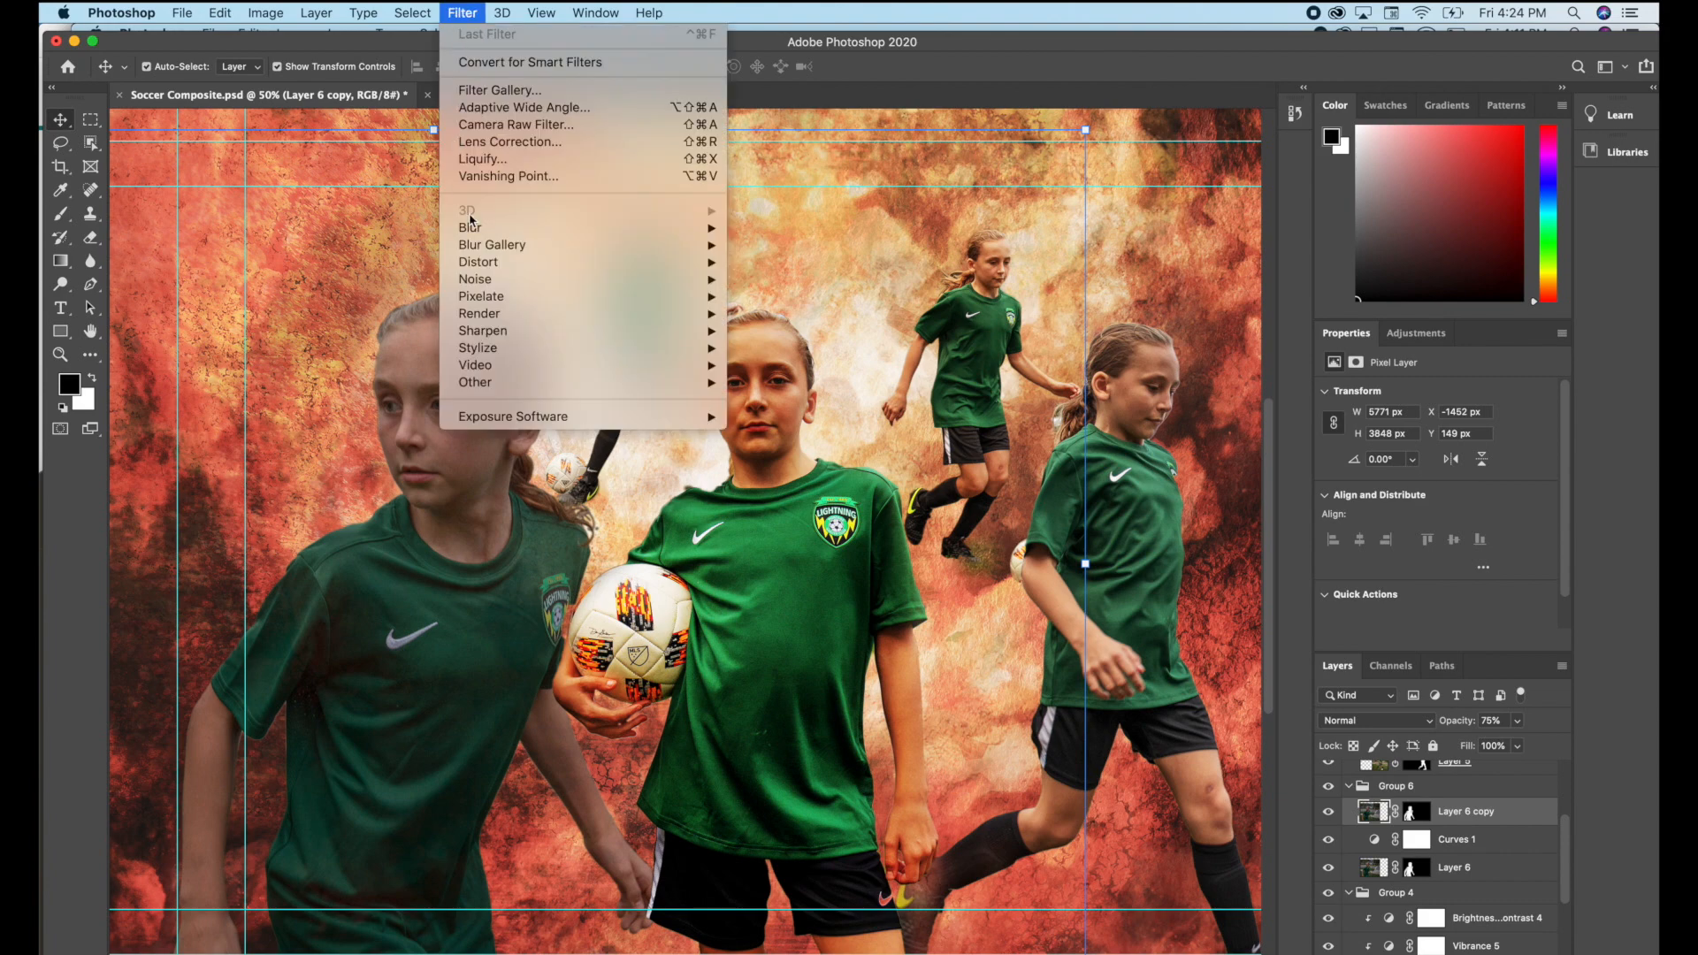
mouse_move(584, 389)
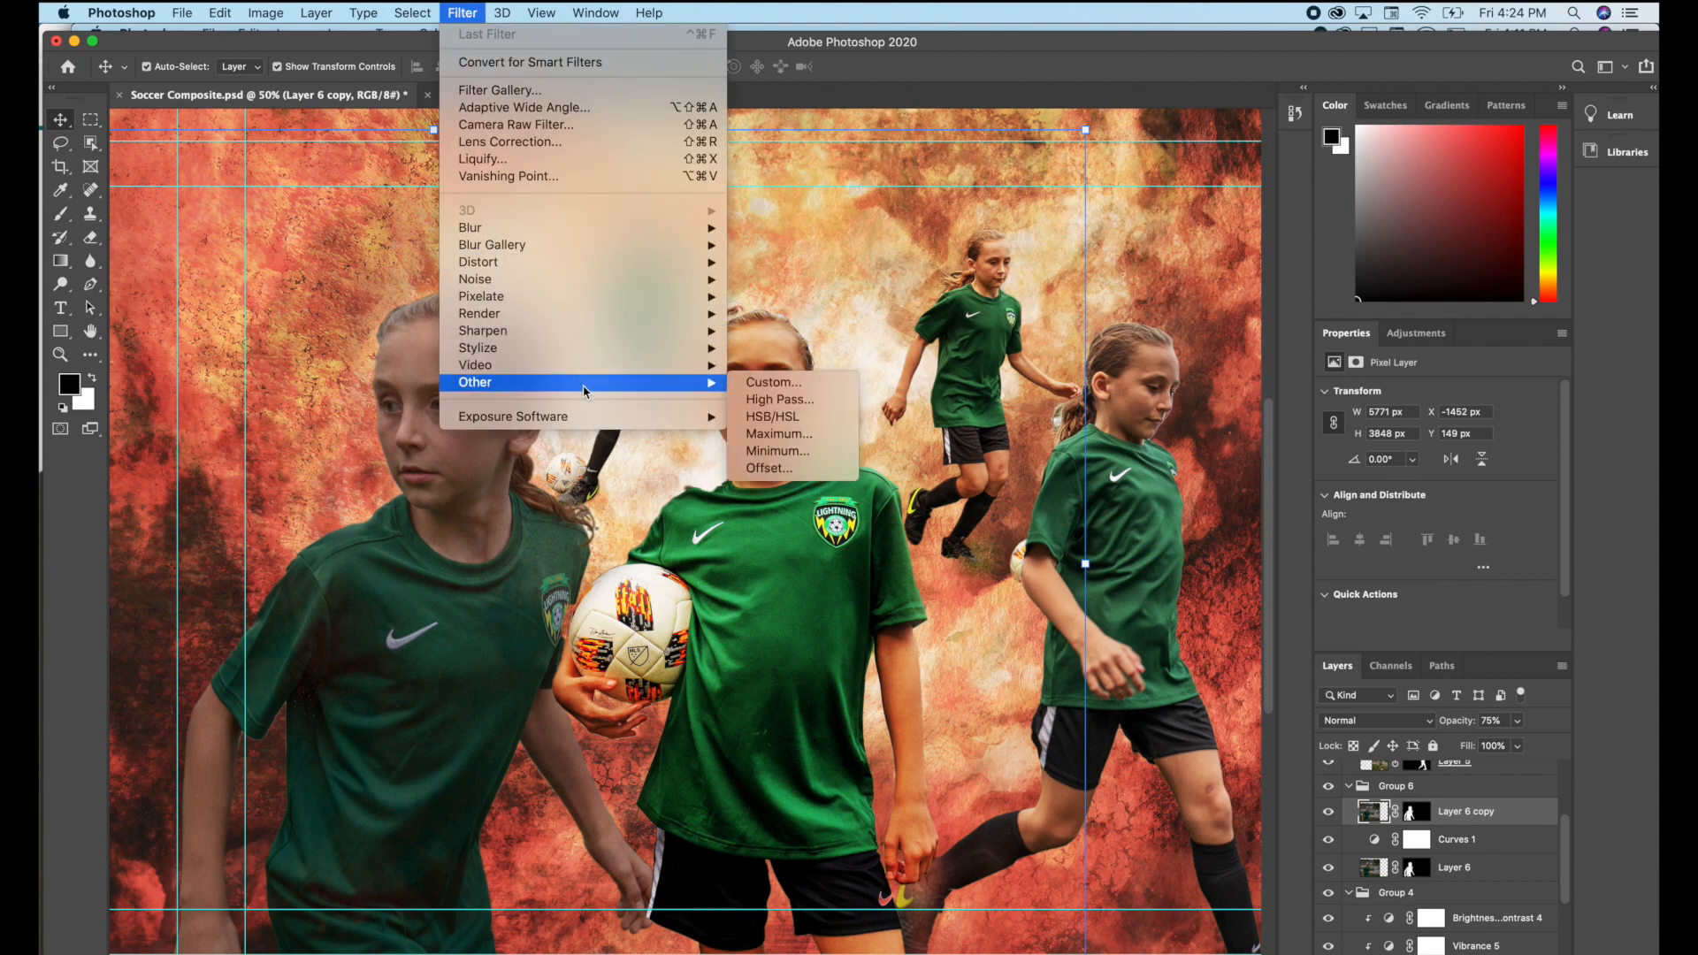
click(822, 403)
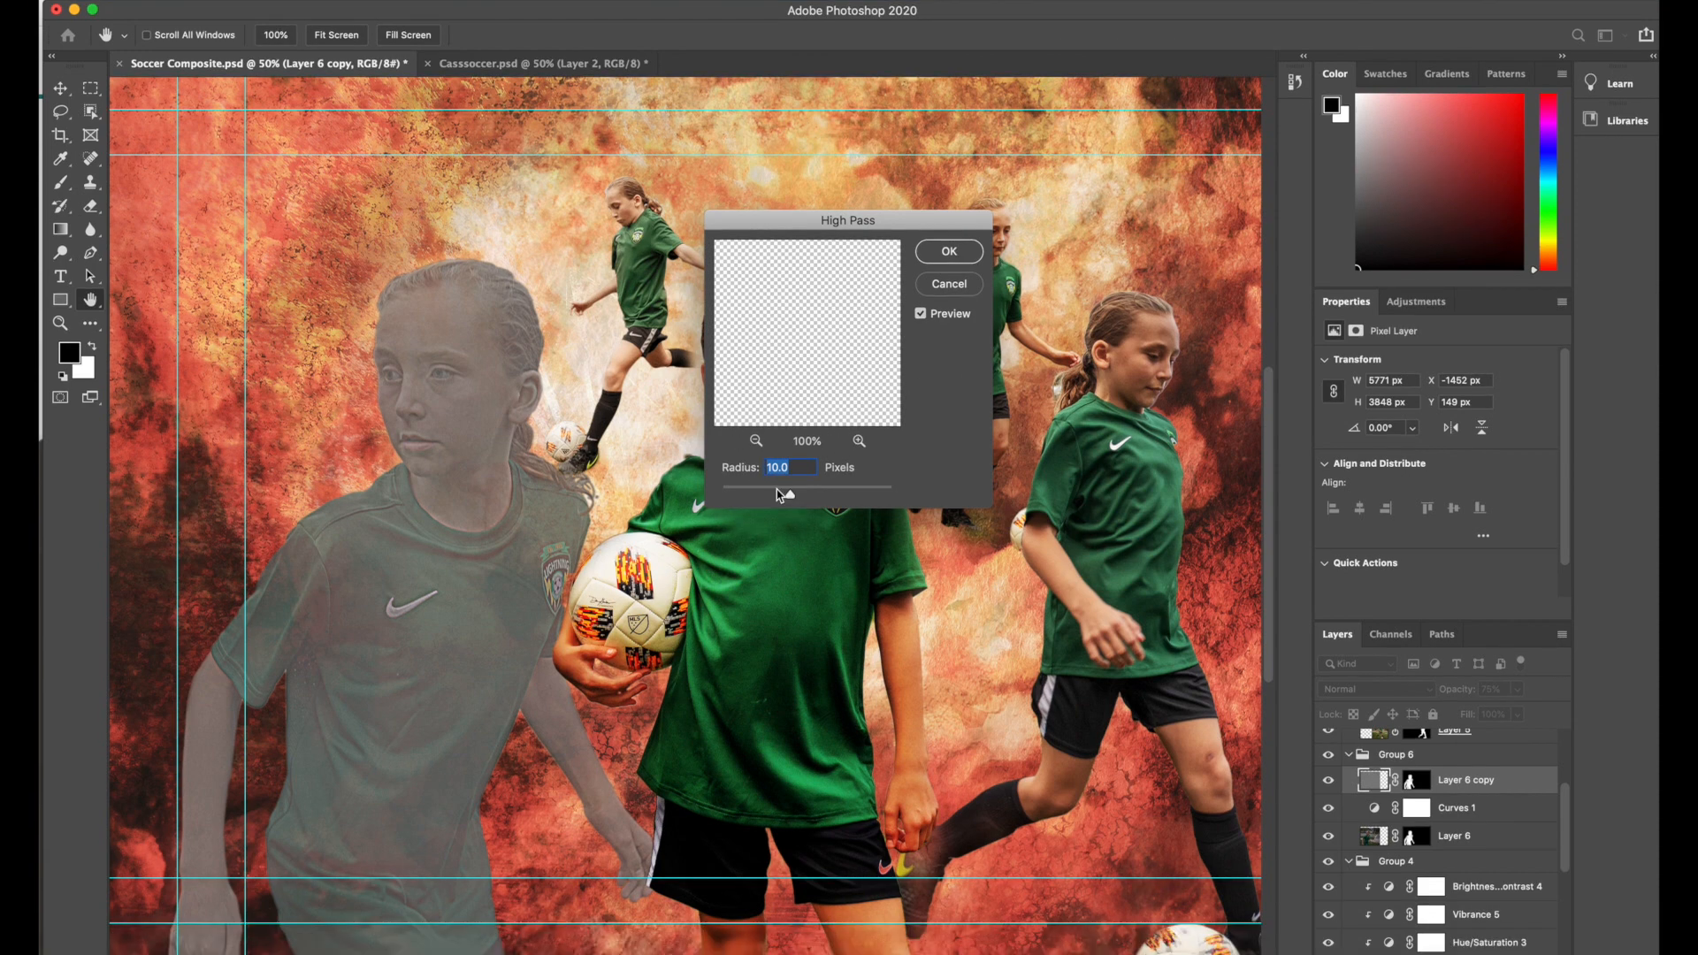
drag(779, 494, 754, 496)
mouse_move(772, 495)
mouse_down()
mouse_move(839, 495)
mouse_move(799, 493)
mouse_up()
click(793, 496)
click(973, 255)
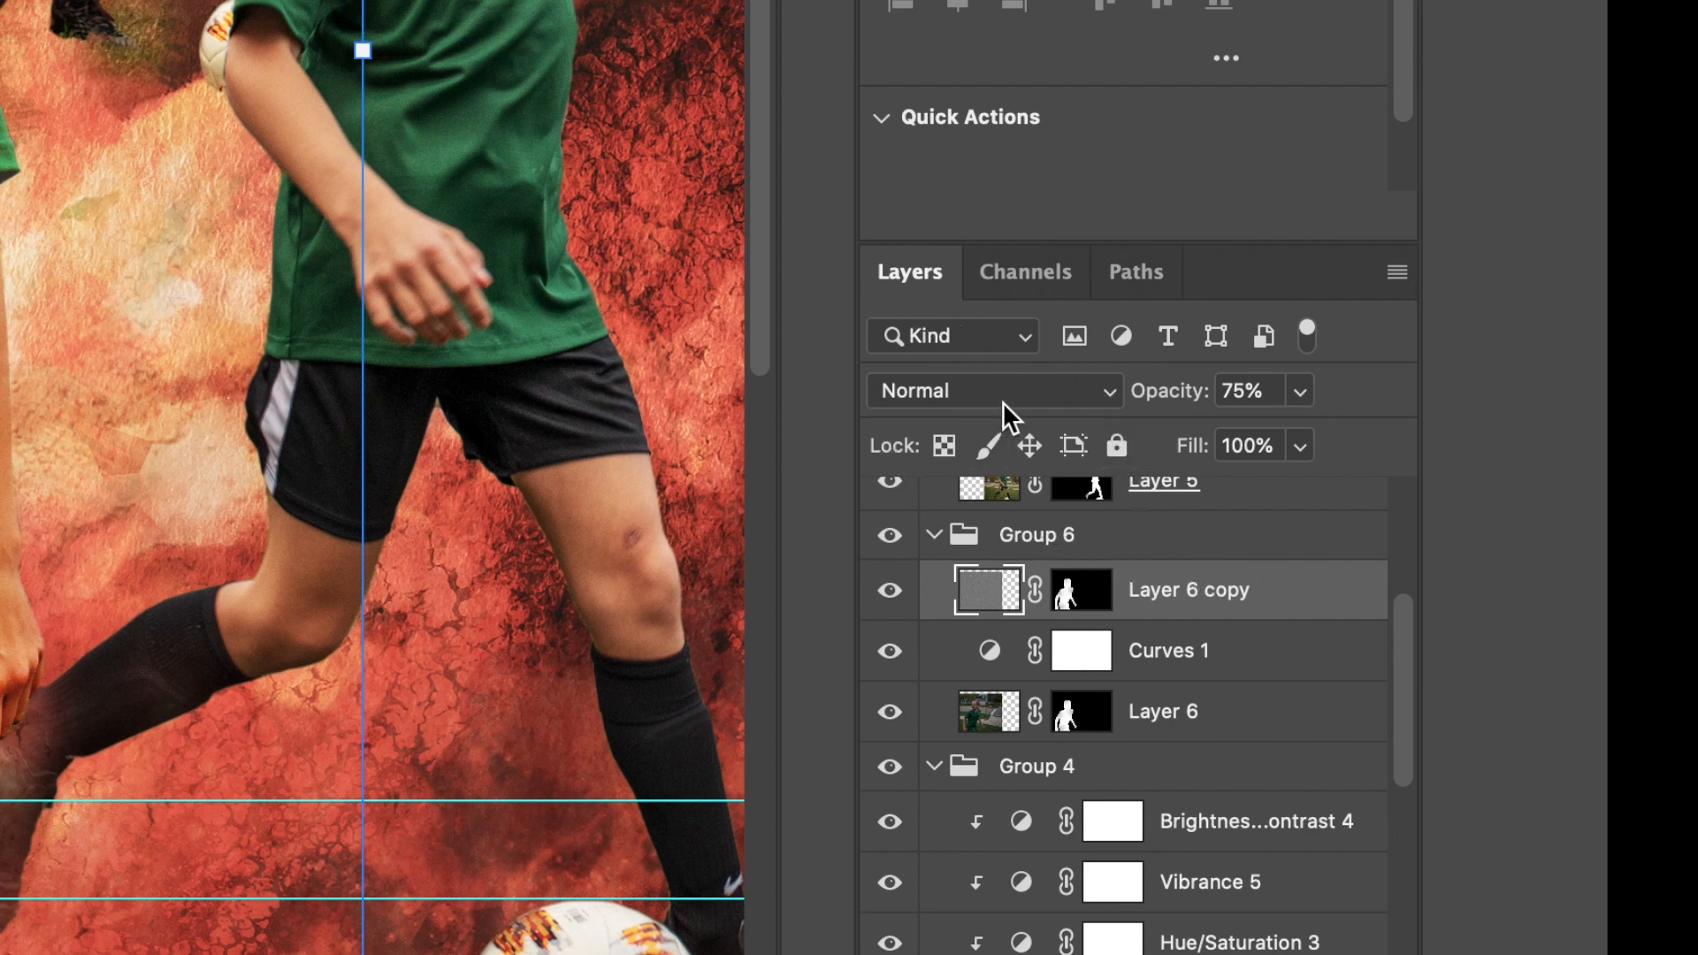
click(1082, 393)
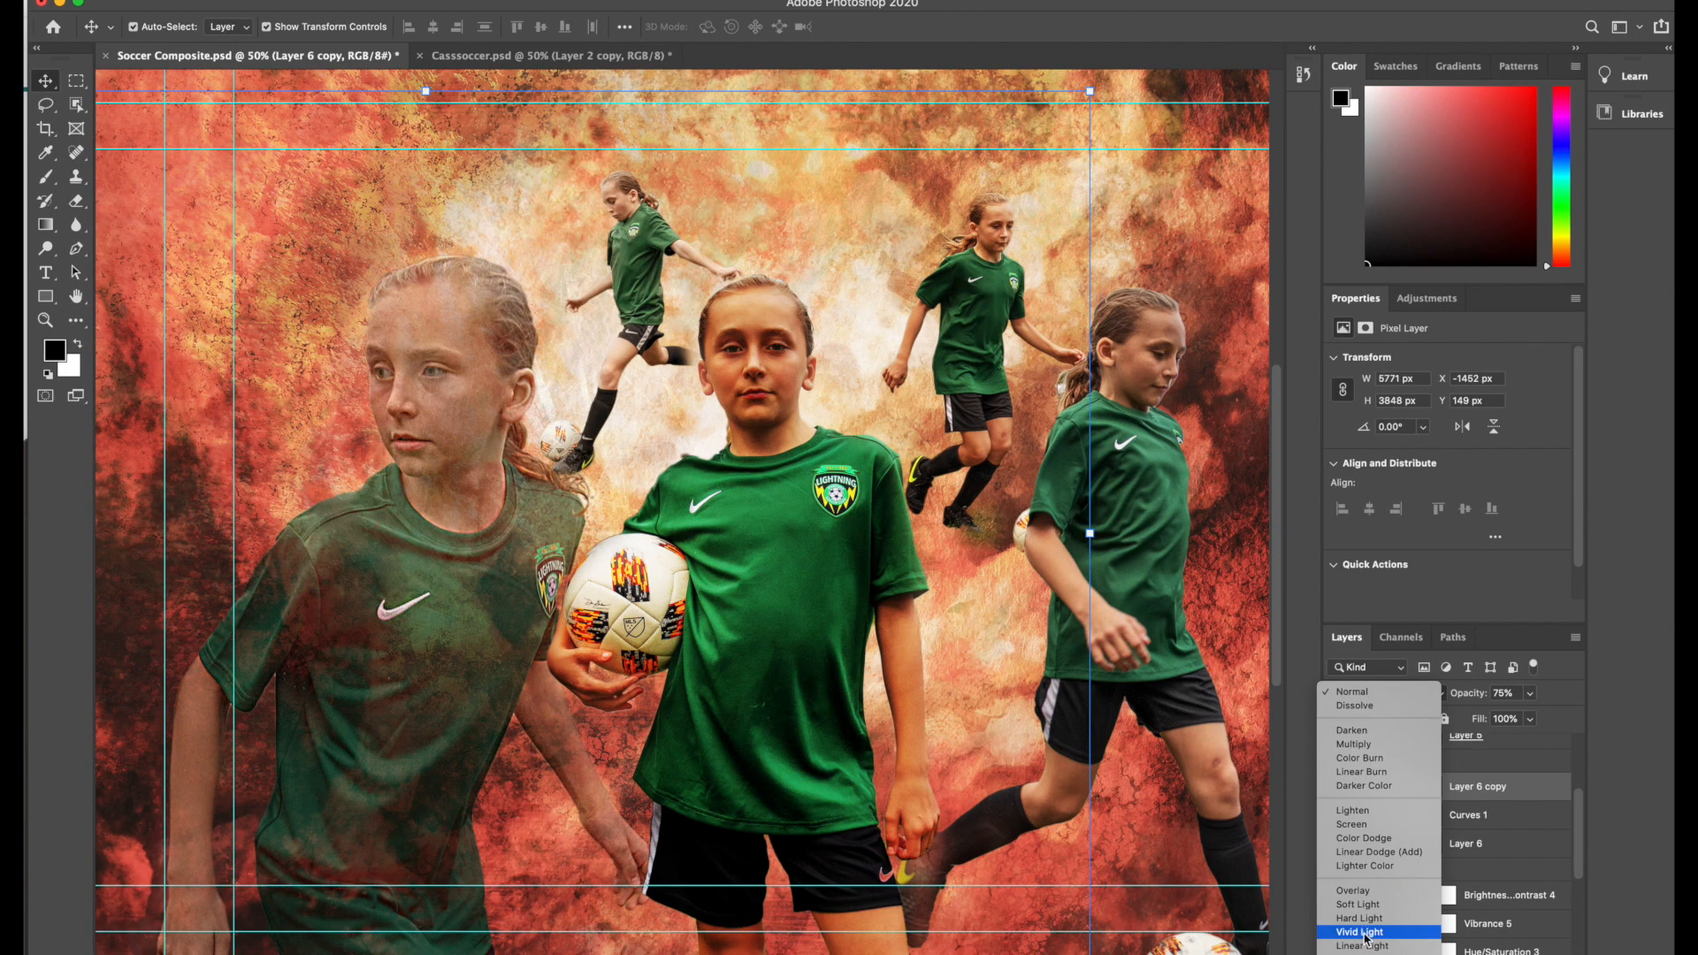
click(1365, 935)
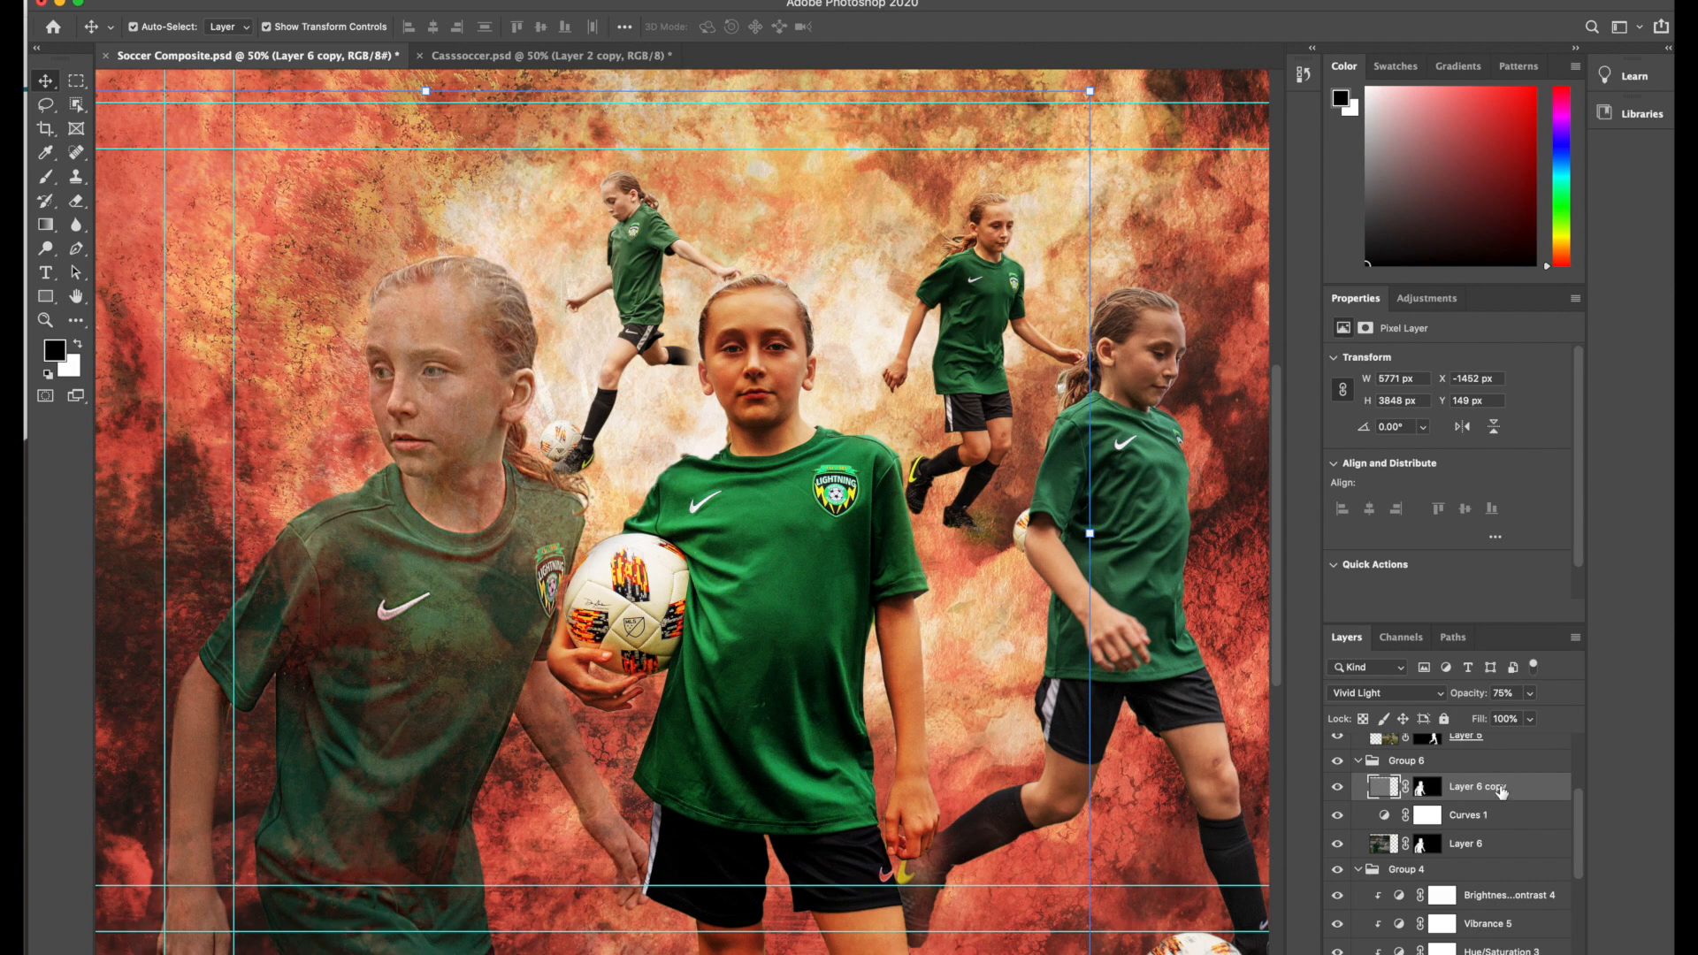
Step: Compare the composite with and without Curves 1, and clip Curves 1 to Layer 6
click(1492, 820)
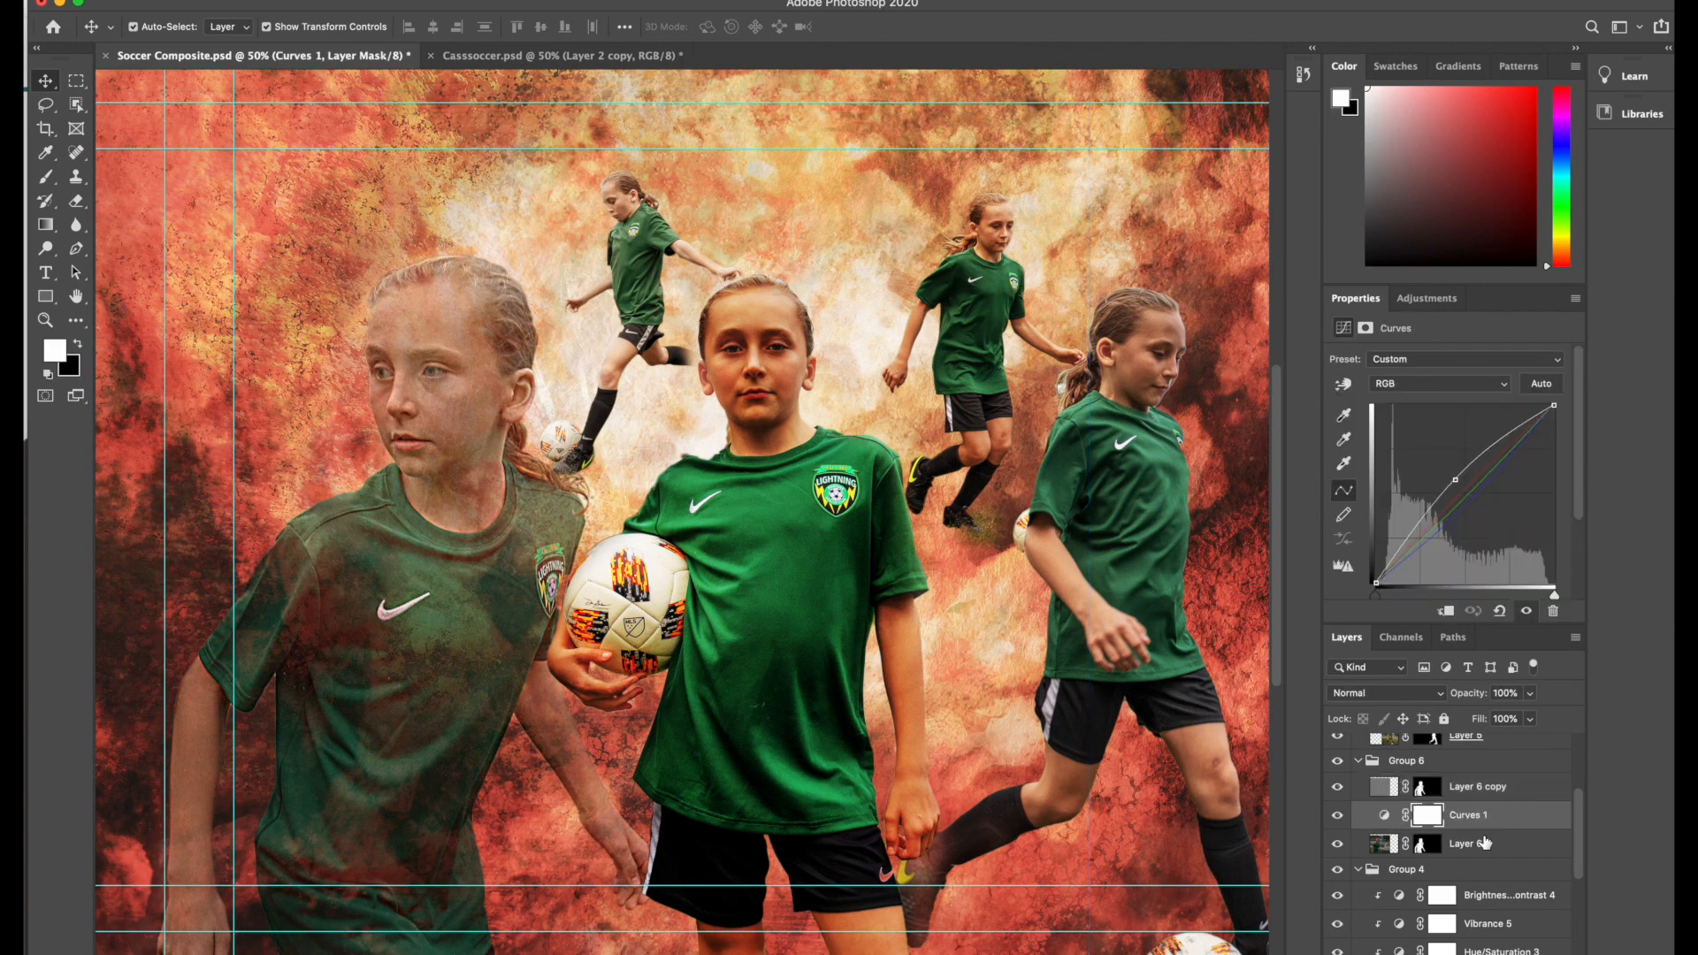
click(1337, 816)
click(1337, 815)
click(1337, 816)
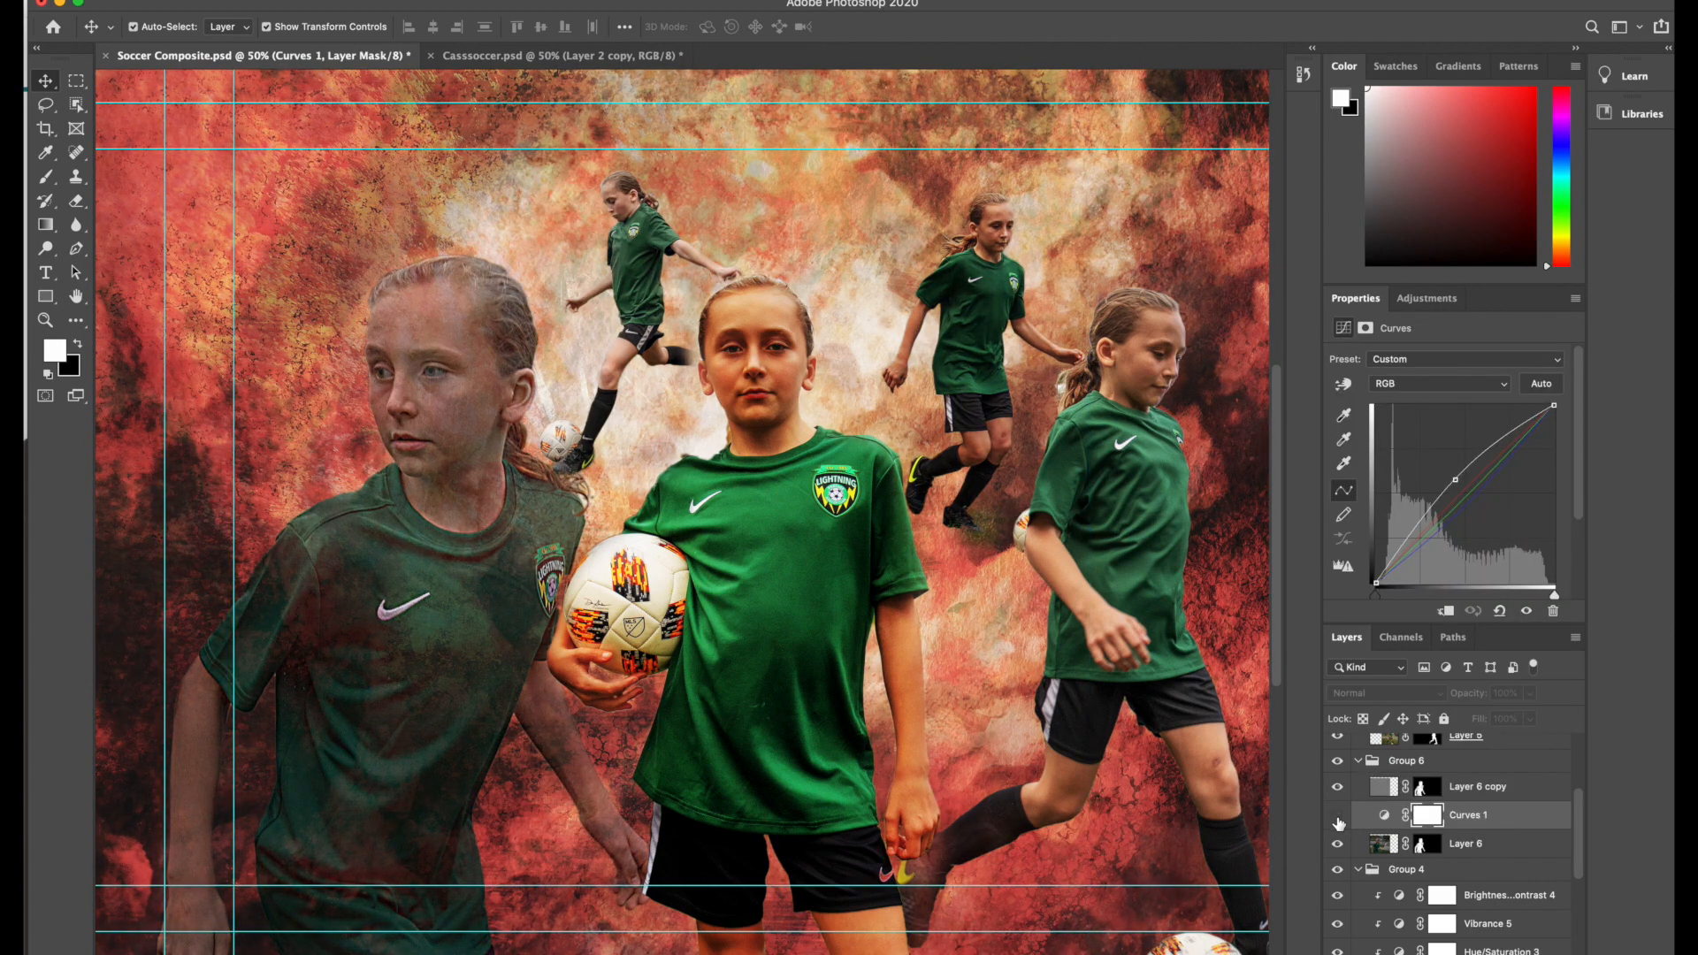
click(1338, 816)
click(1337, 816)
click(1337, 816)
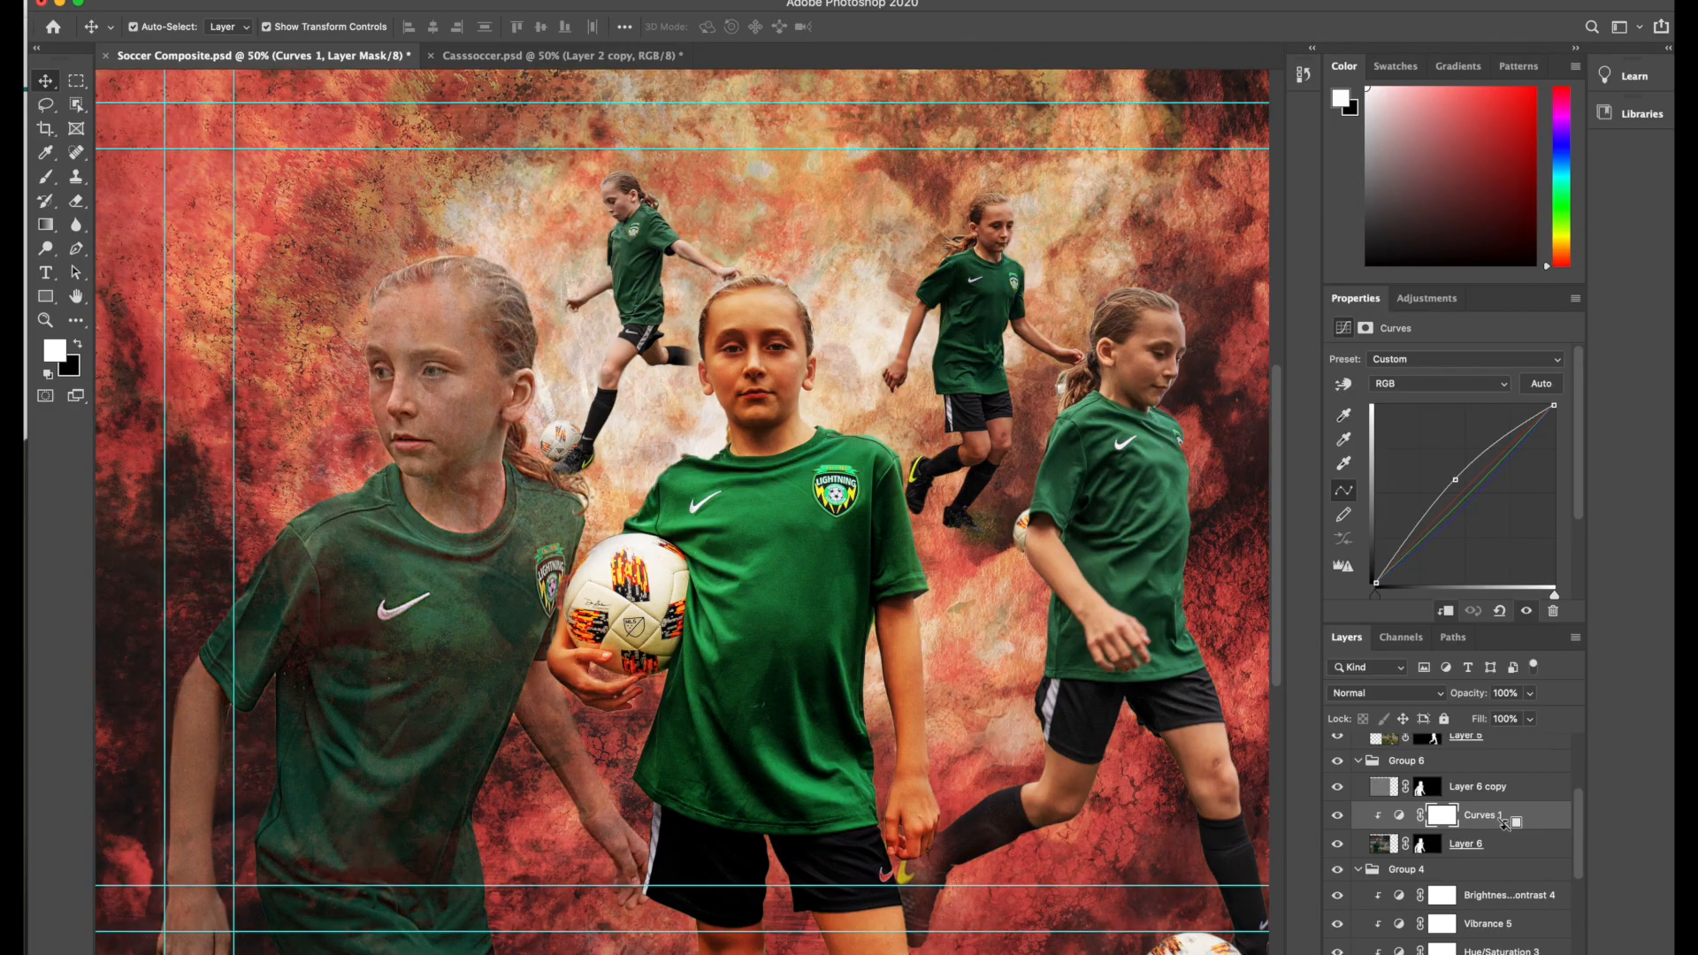
alt+click(1307, 579)
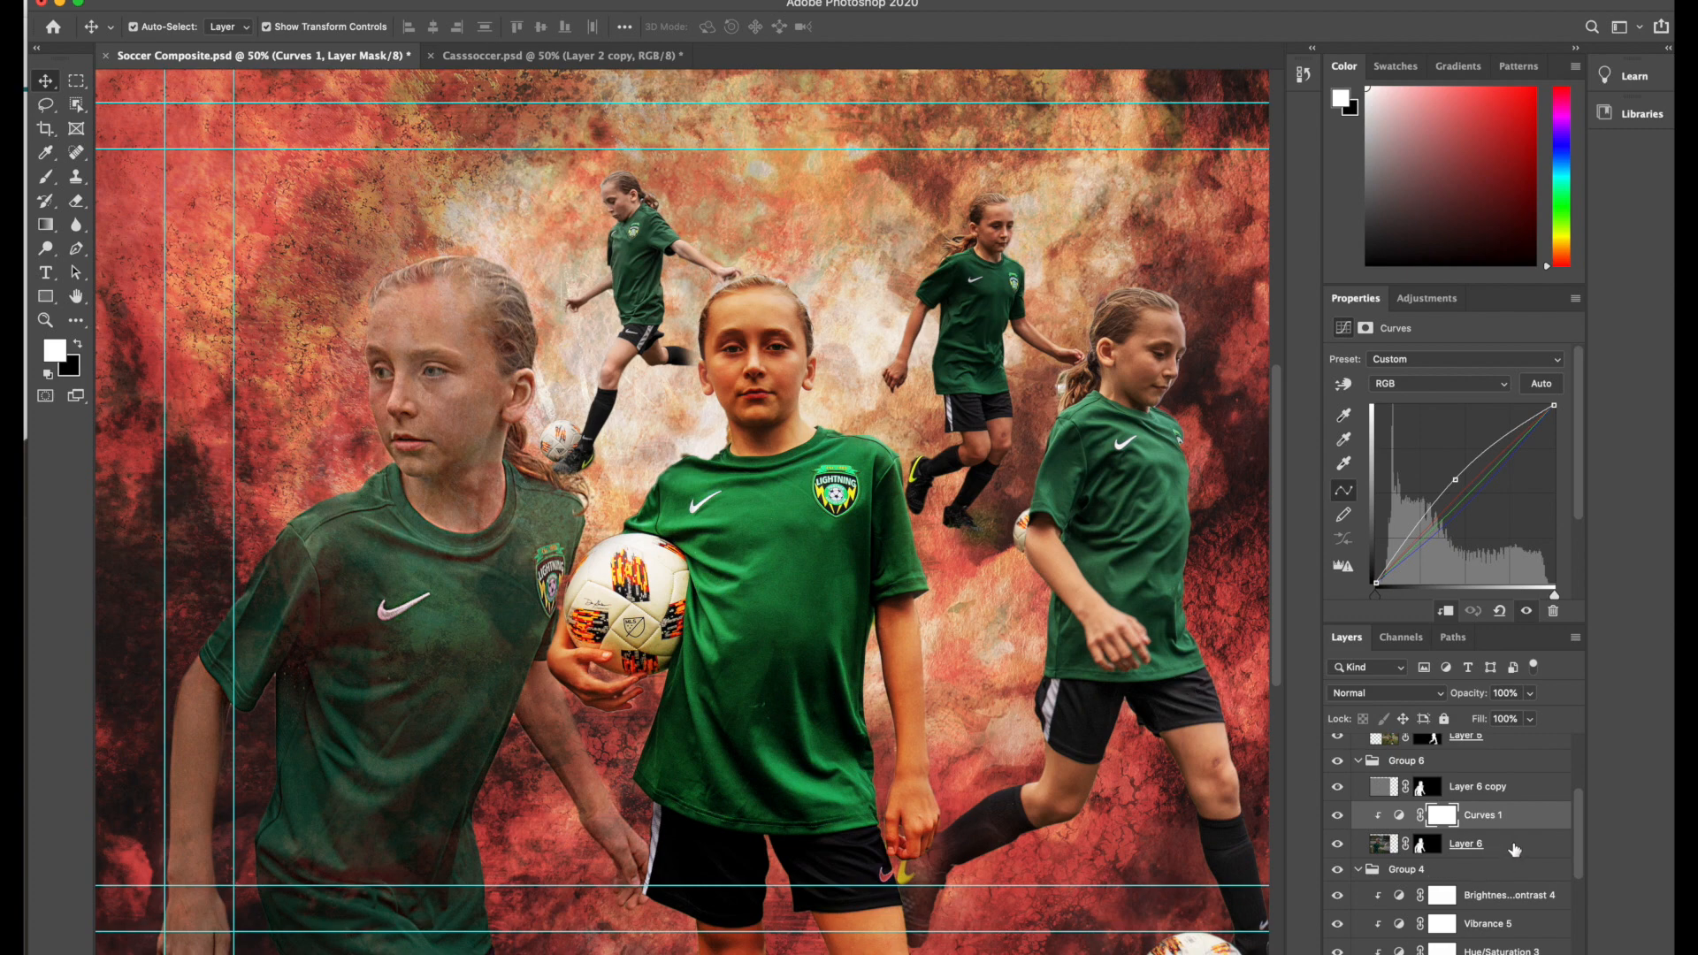
Step: Add a Vibrance adjustment clipped to Layer 6, lowering vibrance to about -55 and slightly reducing saturation
click(1515, 849)
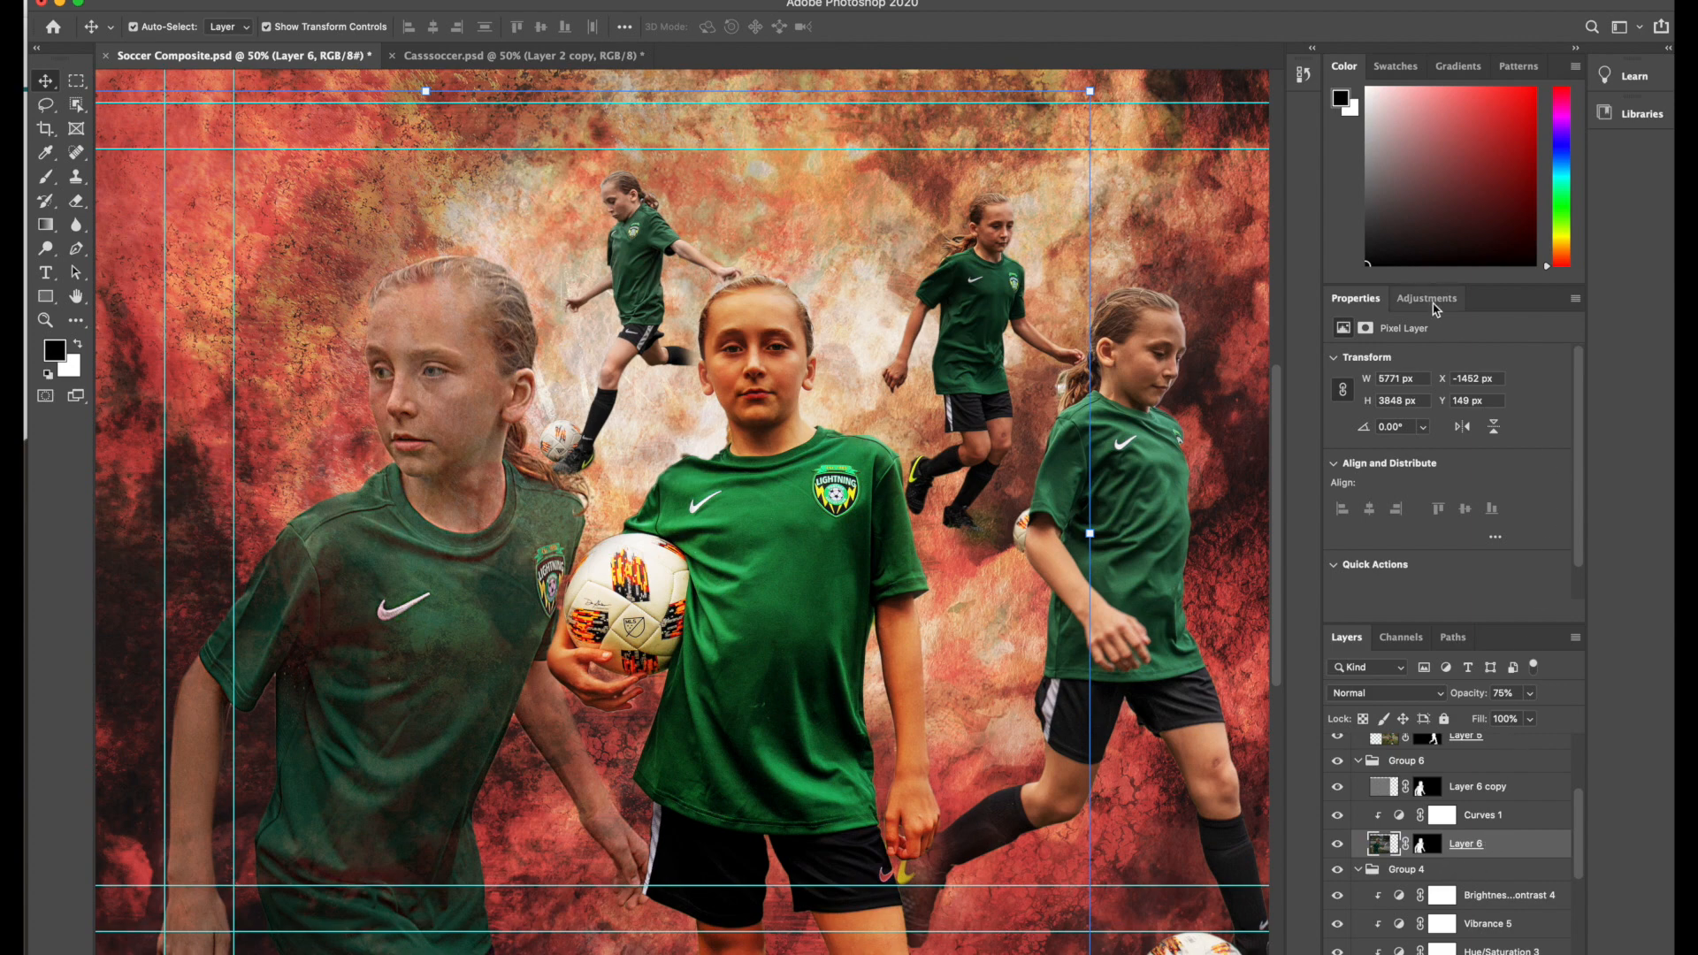
click(1435, 303)
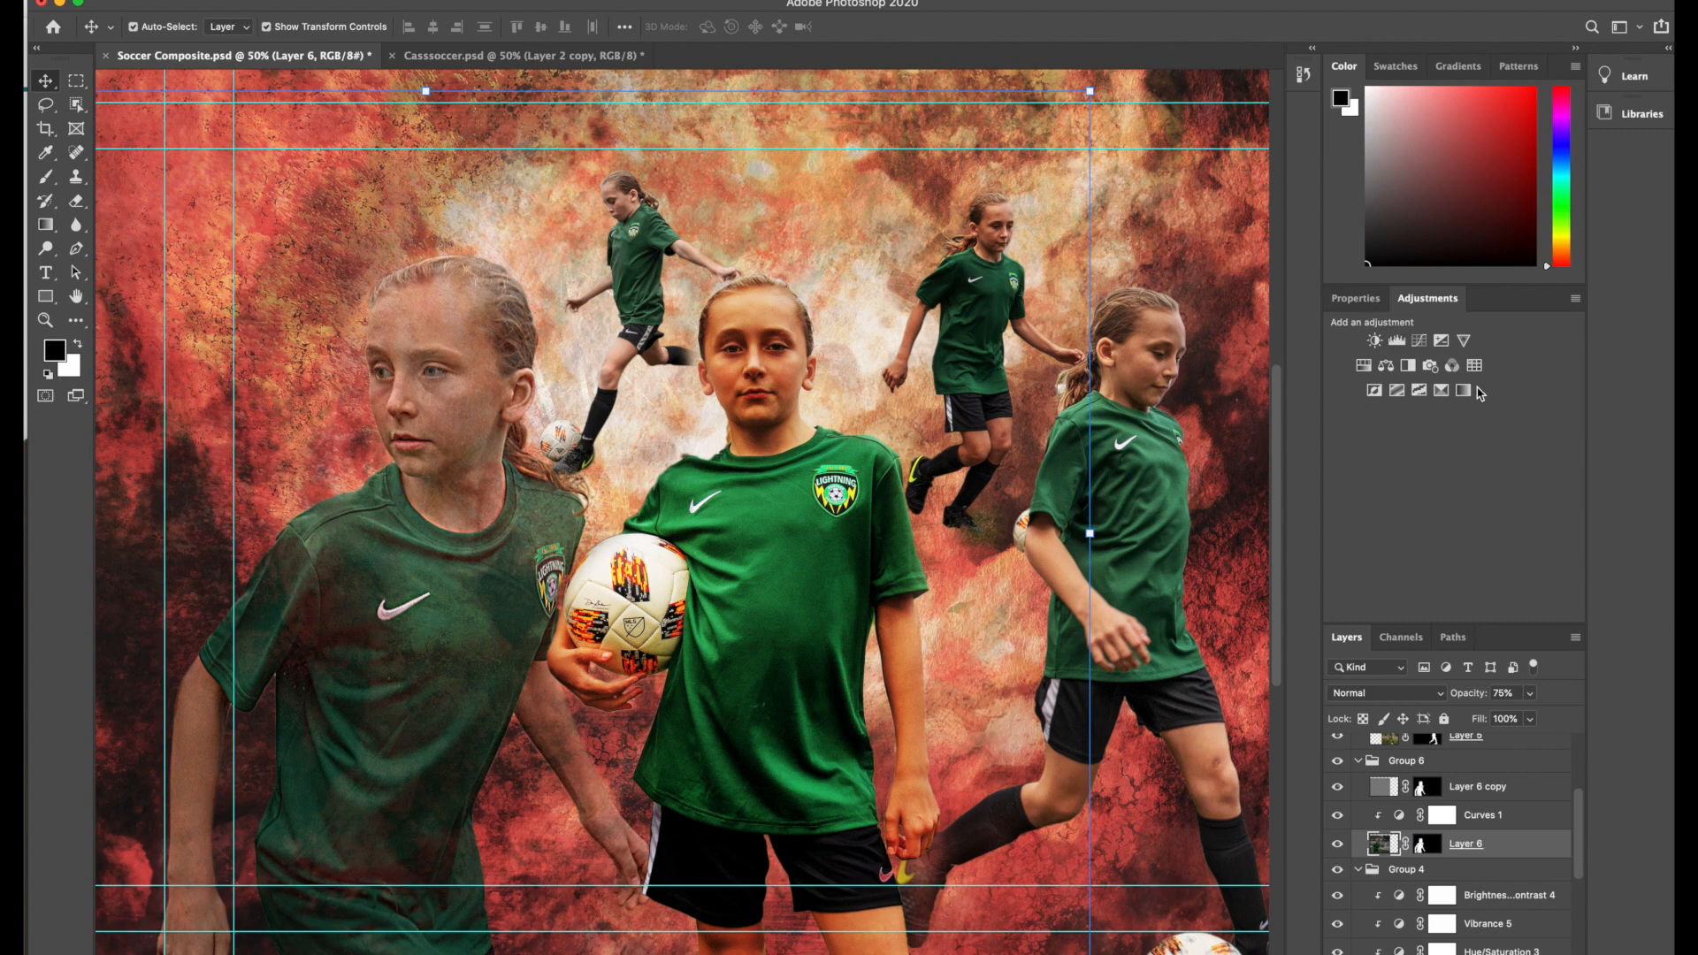
click(1464, 341)
drag(1447, 370, 1398, 379)
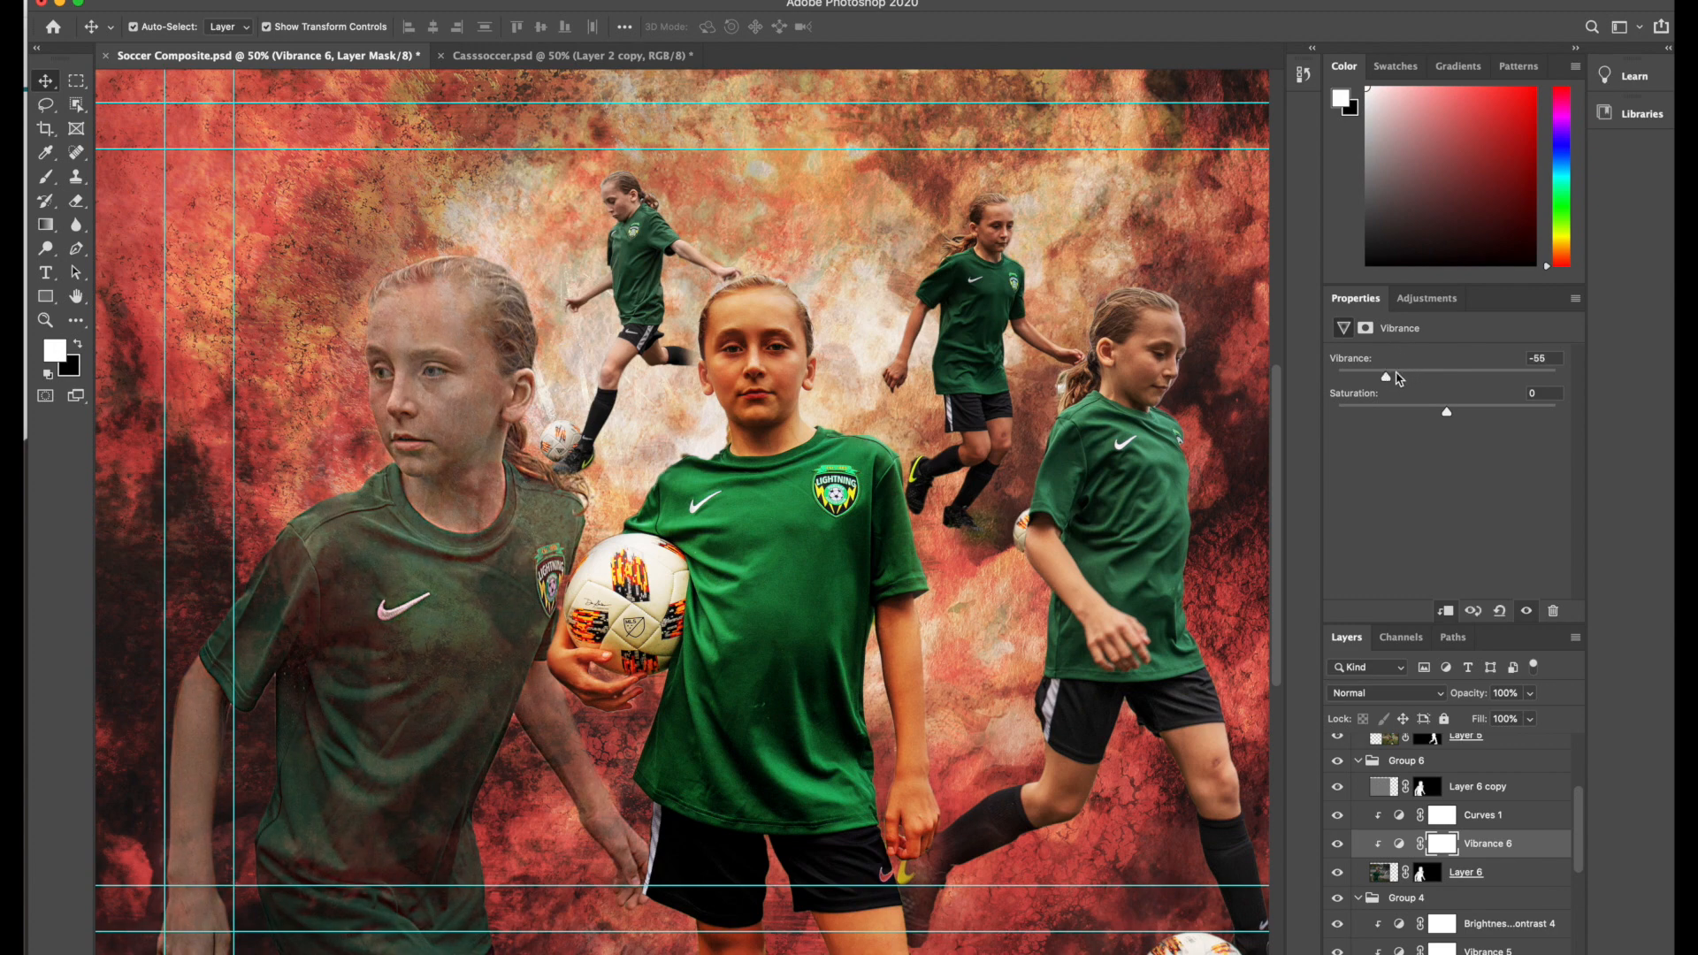
mouse_move(1395, 382)
mouse_down()
mouse_move(1327, 372)
mouse_move(1421, 375)
mouse_move(1402, 377)
mouse_up()
drag(1404, 386, 1398, 384)
drag(1446, 418, 1445, 417)
drag(1396, 412, 1406, 416)
drag(1418, 425, 1422, 426)
drag(1416, 431, 1437, 425)
Step: Add a Brightness/Contrast adjustment above Vibrance 6, clipped to Layer 6, with contrast at 33
click(1431, 300)
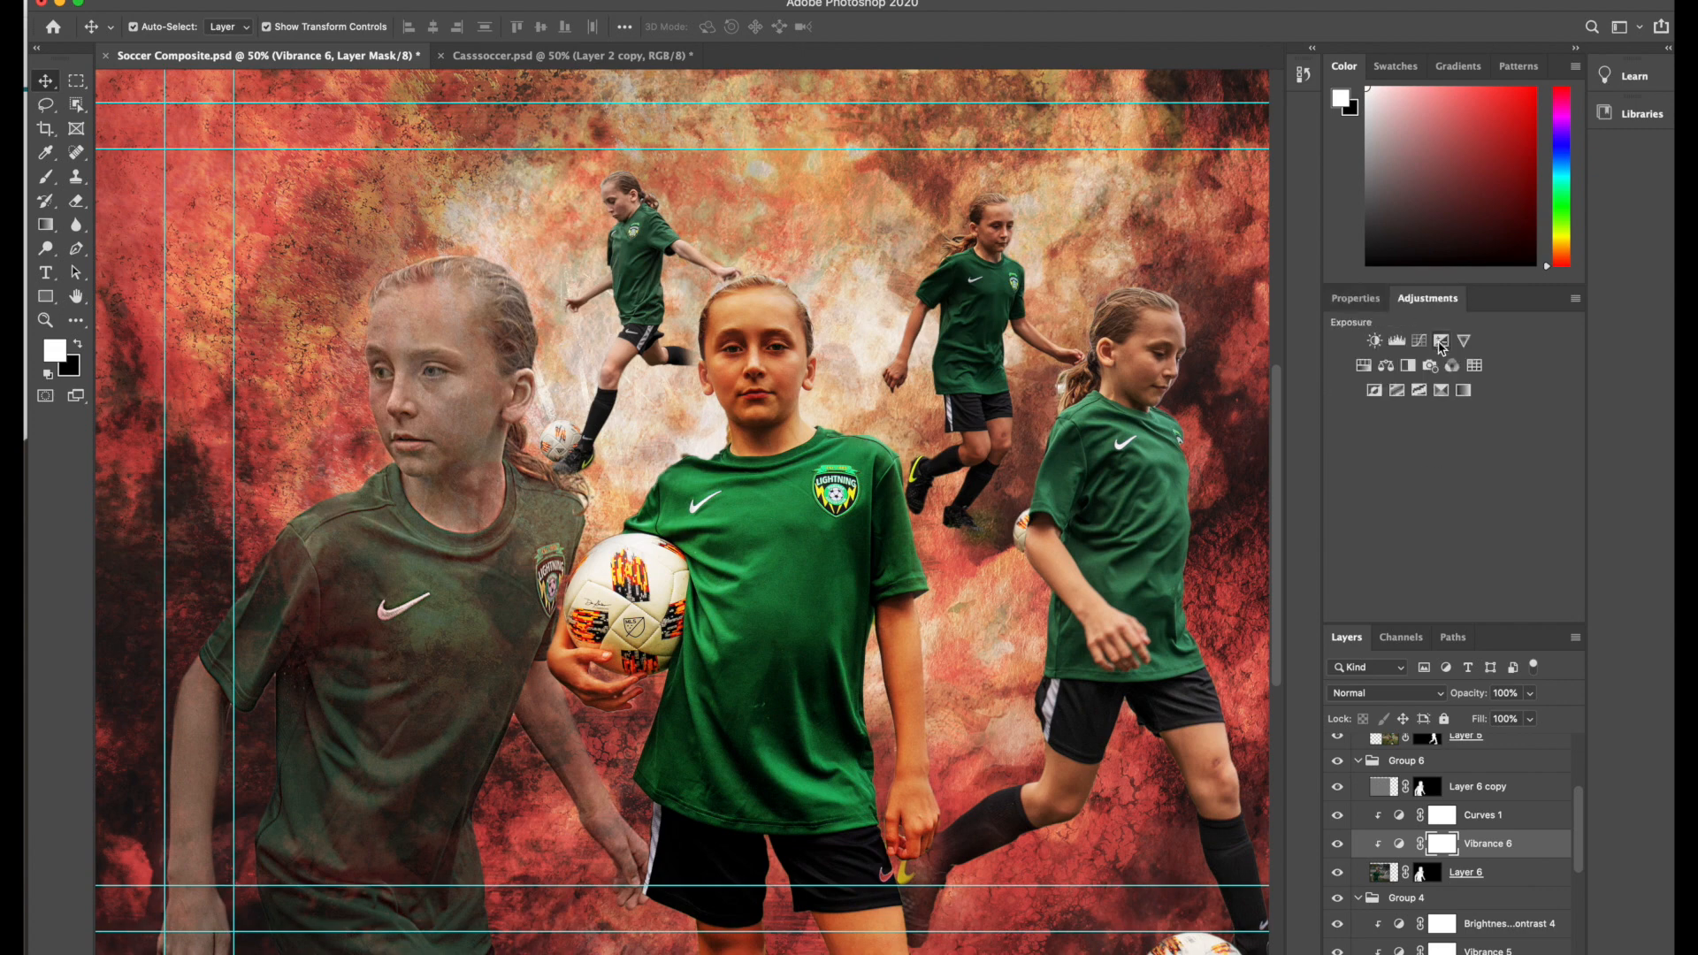
click(1376, 341)
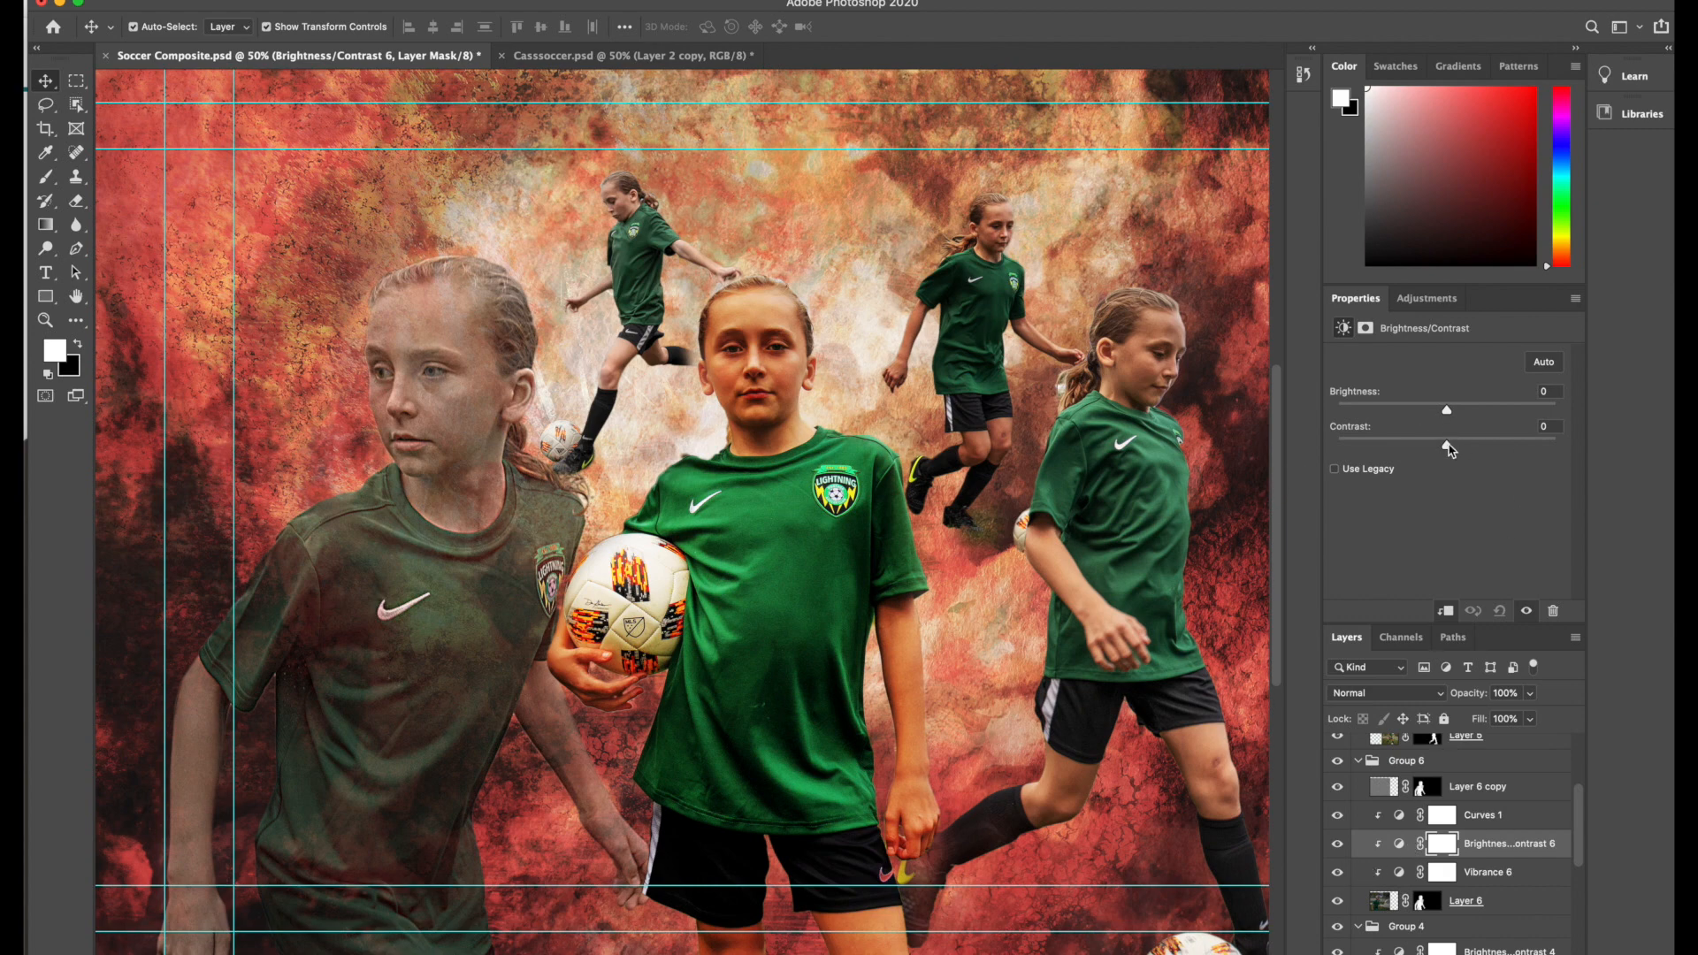
drag(1450, 450, 1486, 454)
drag(1484, 453, 1486, 452)
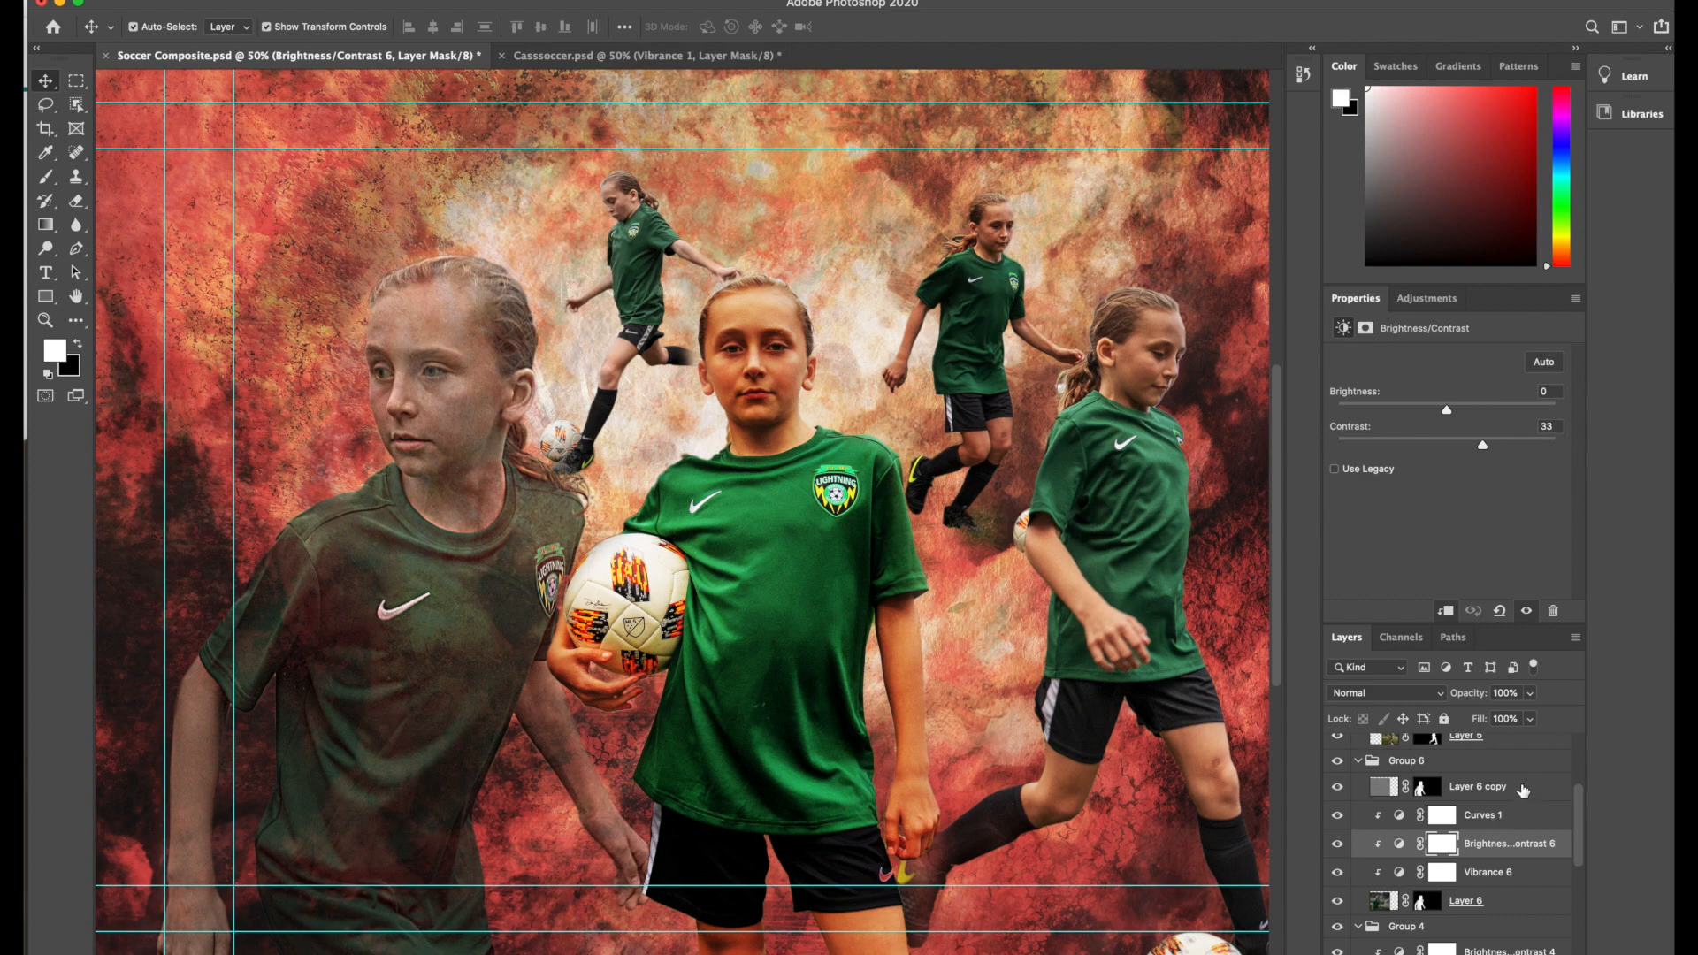
Step: Adjust the opacity of Layer 6 copy to tune the close-up player's High Pass sharpening
click(1528, 803)
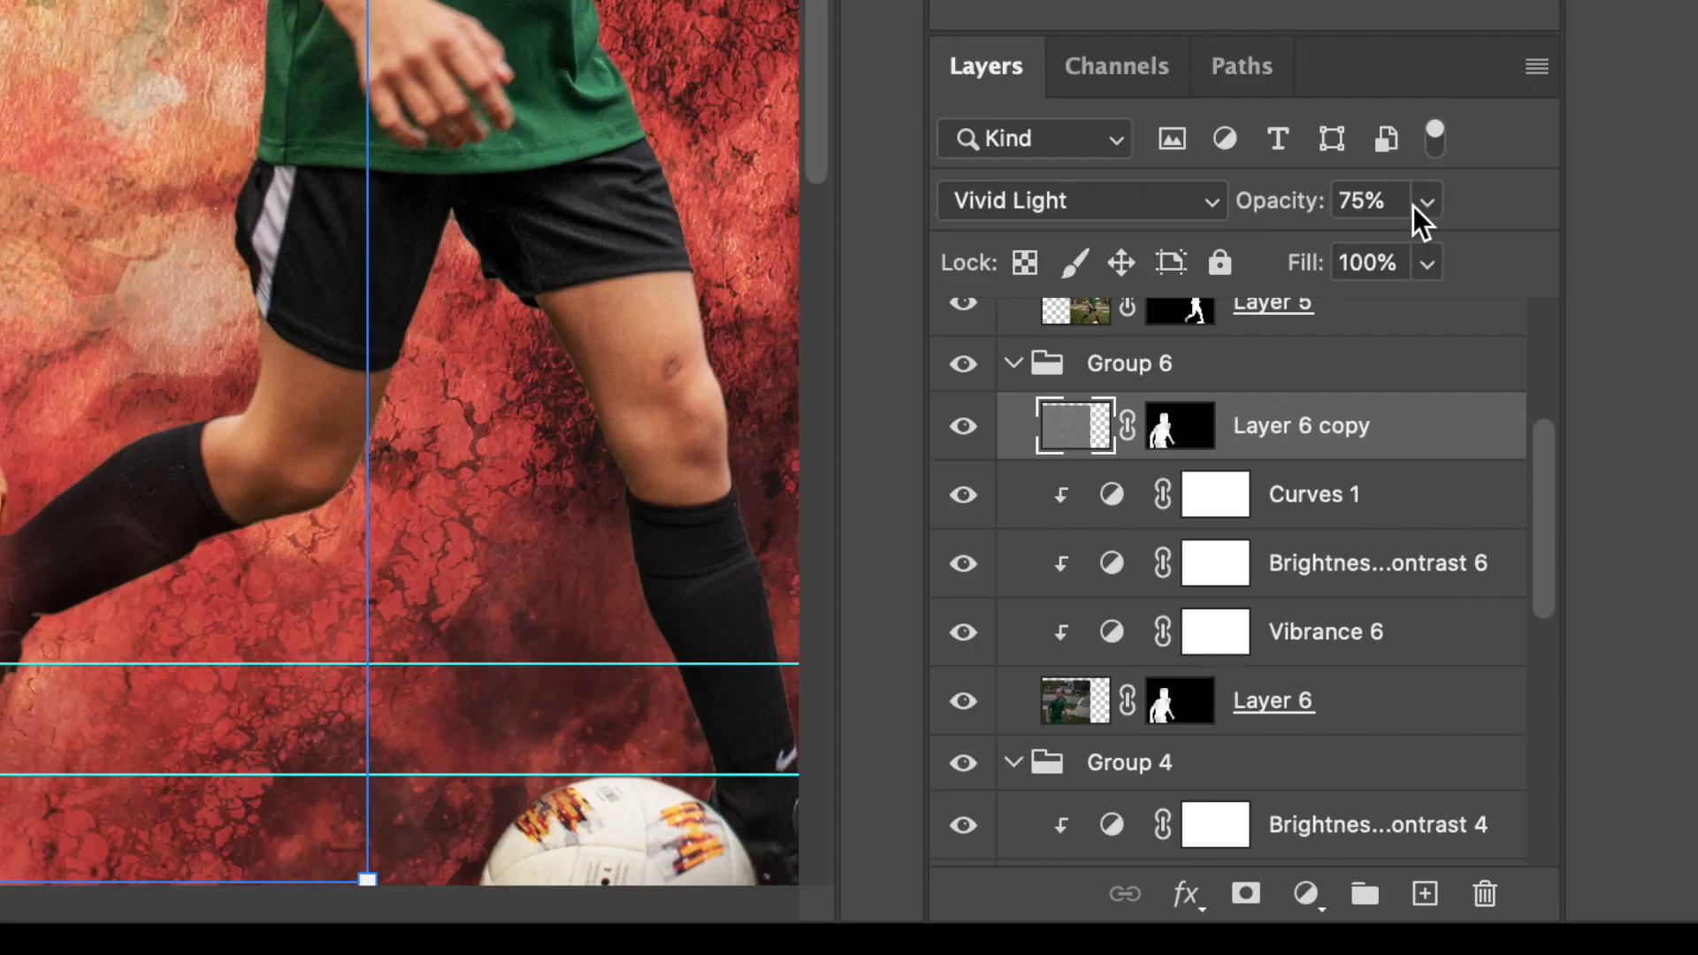
click(1426, 201)
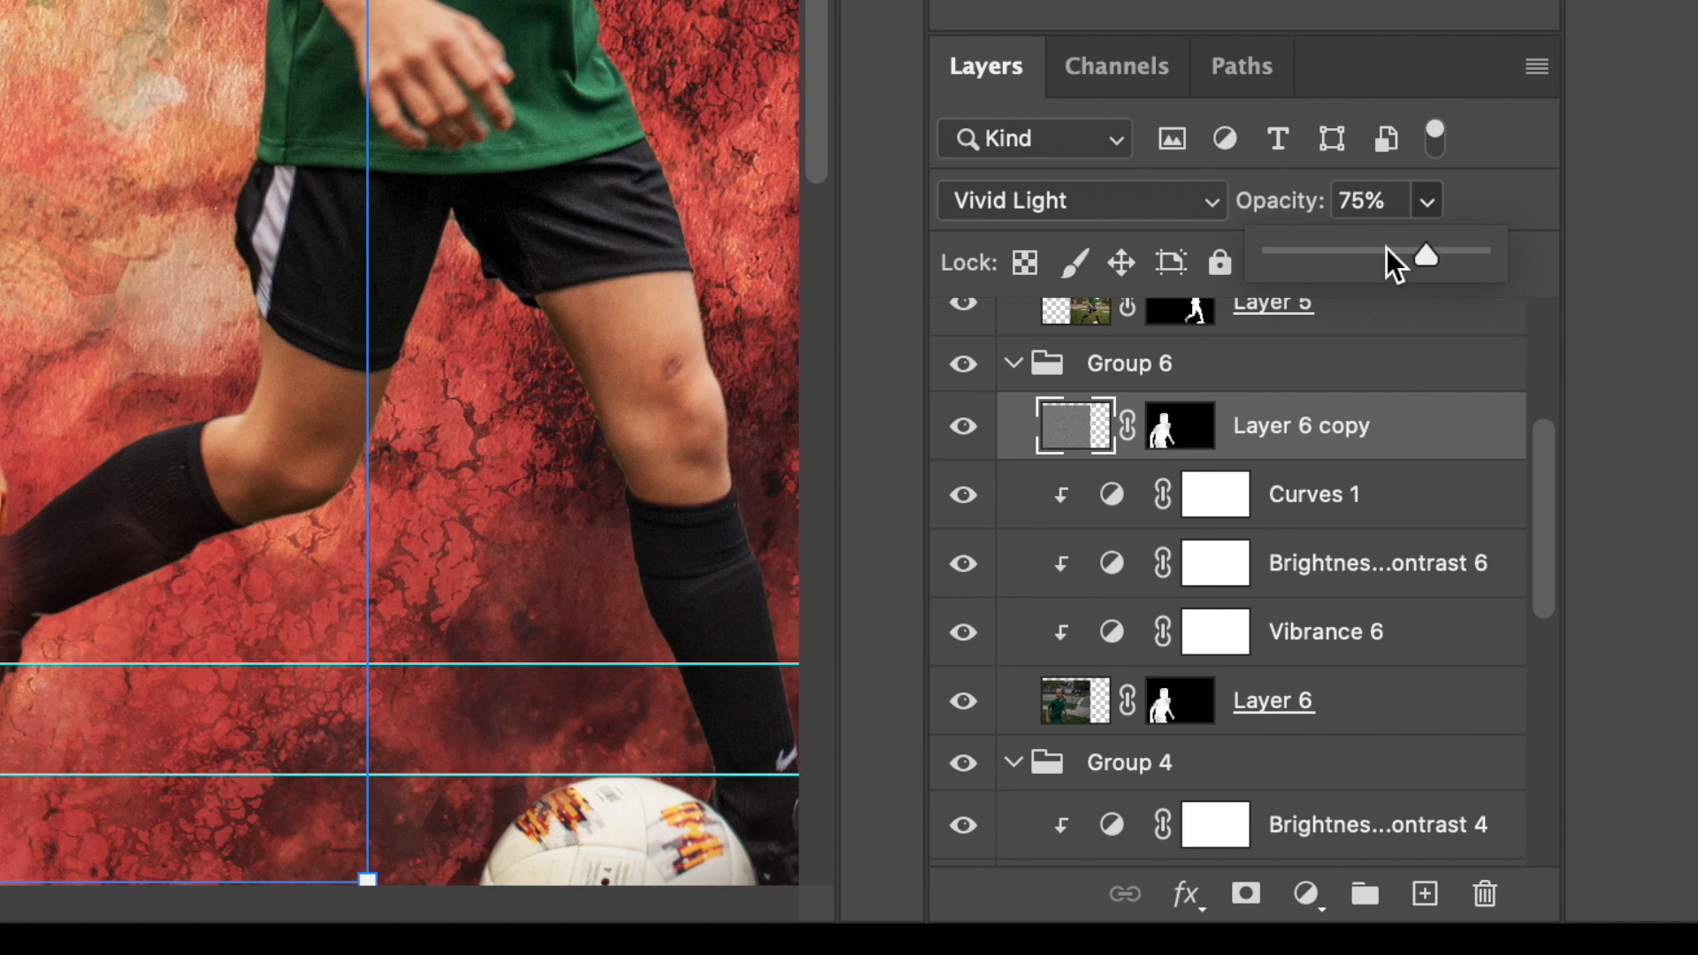
drag(1387, 258, 1509, 345)
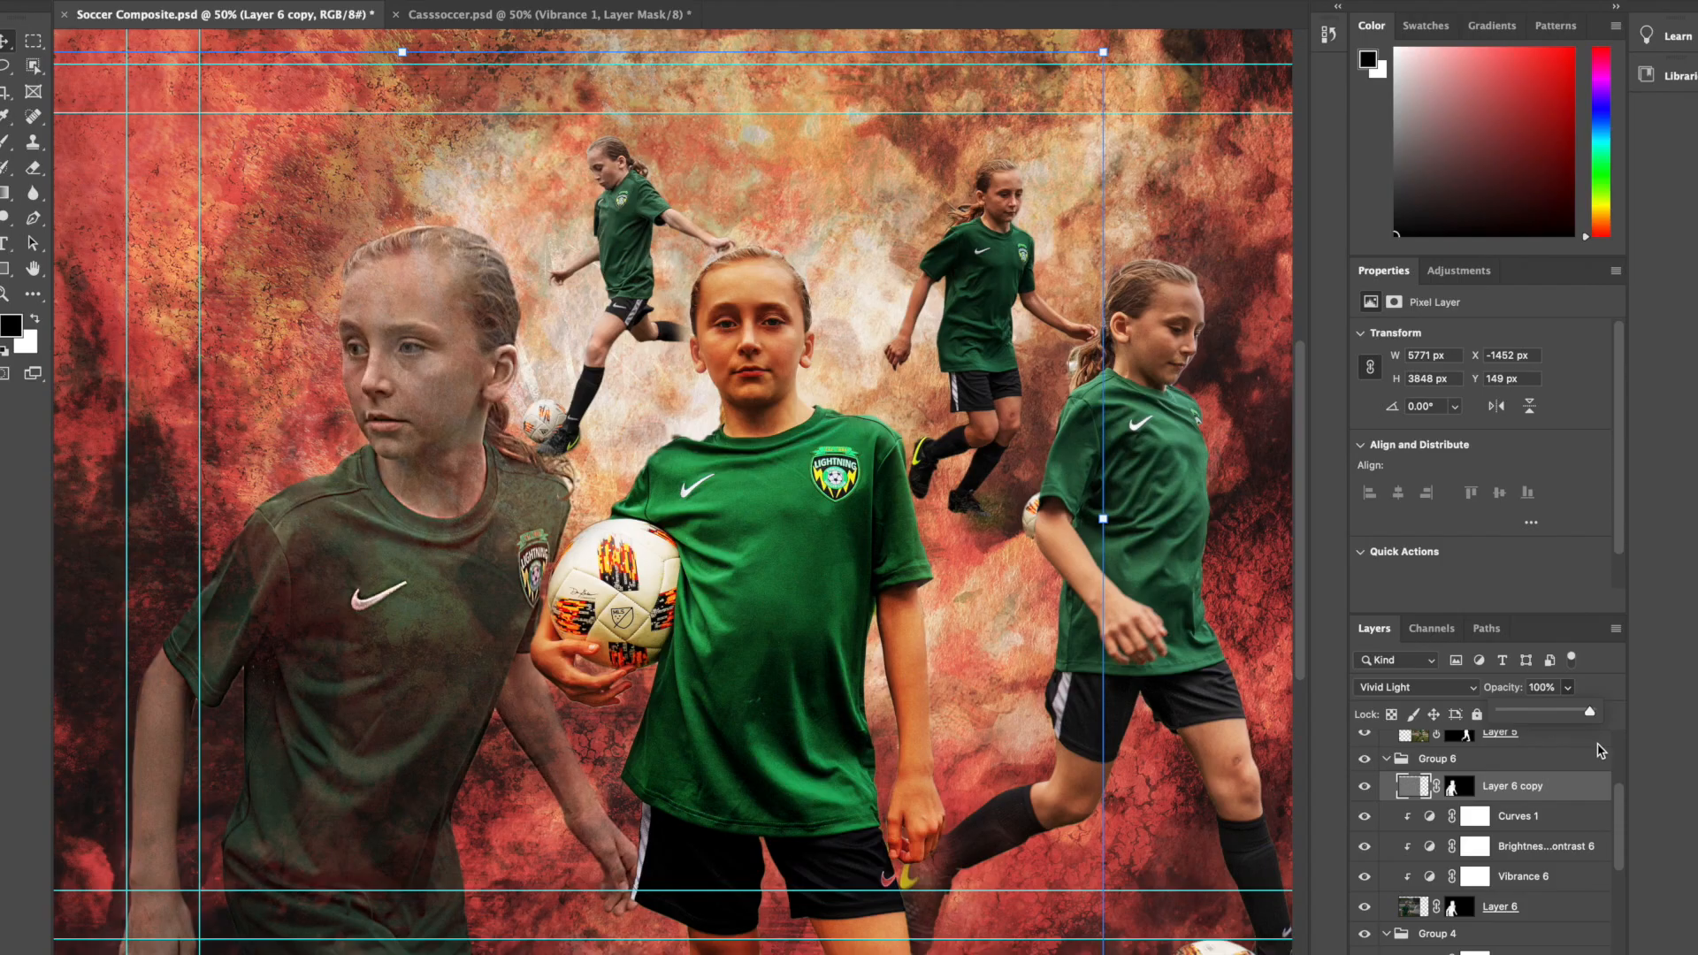
drag(1599, 751, 1551, 717)
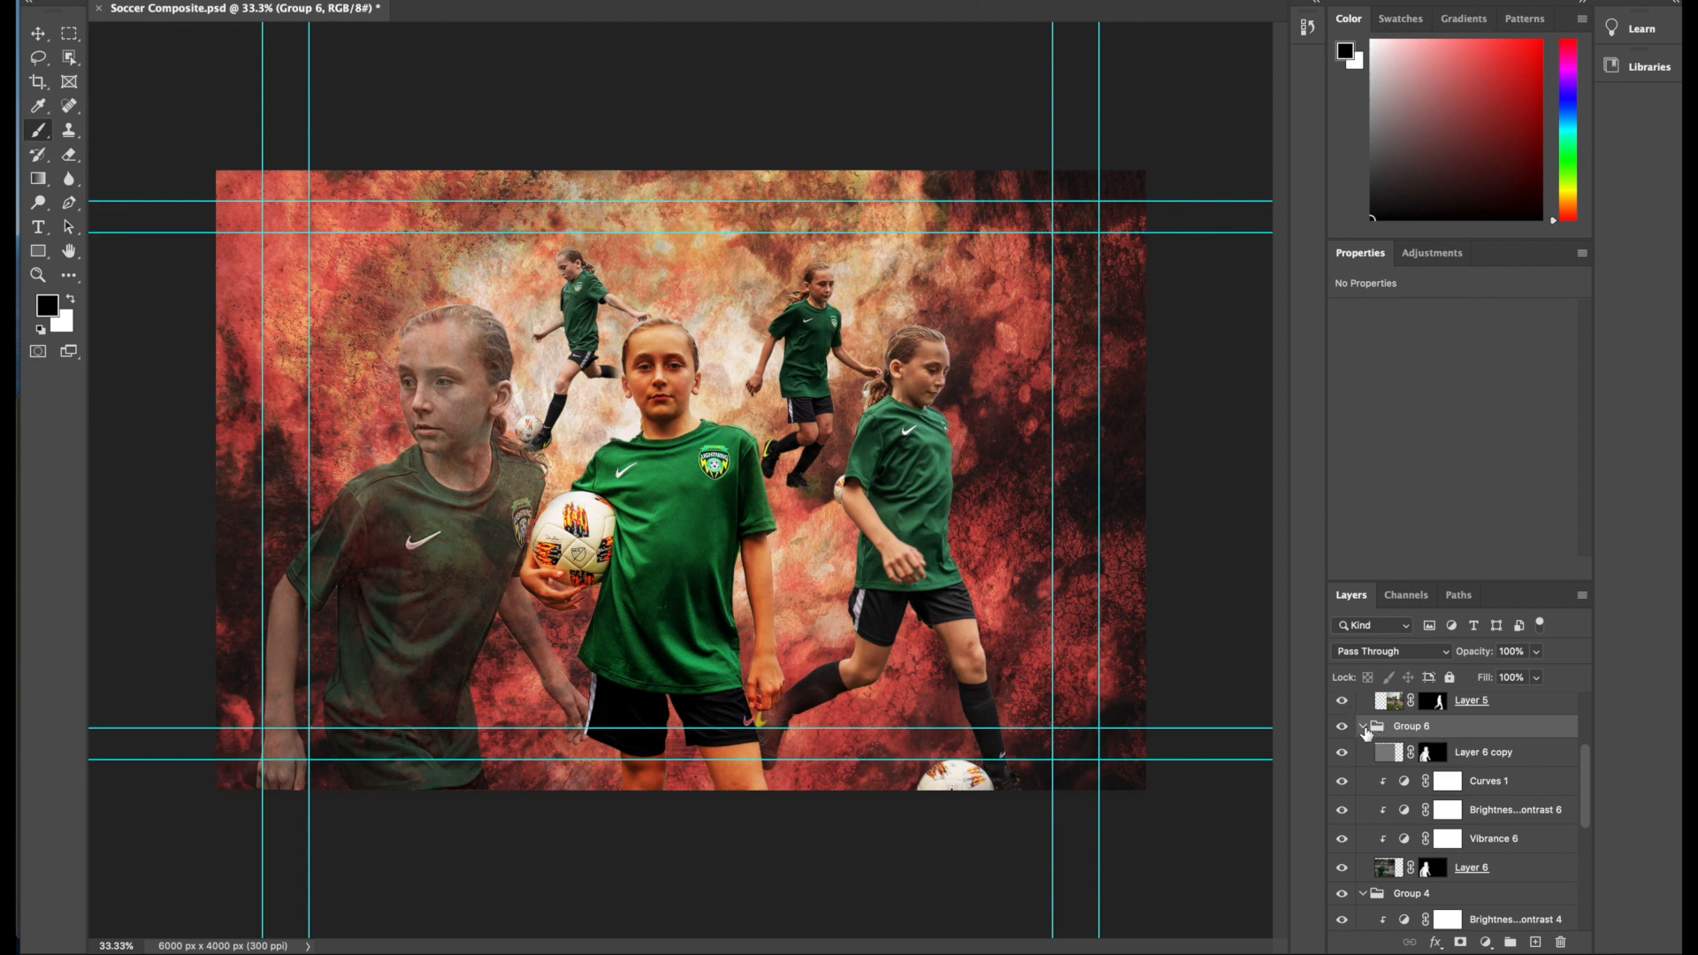
Step: In Group 6's blending options, split the Blend If Underlying Layer shadow slider to 46 / 67
double_click(1453, 732)
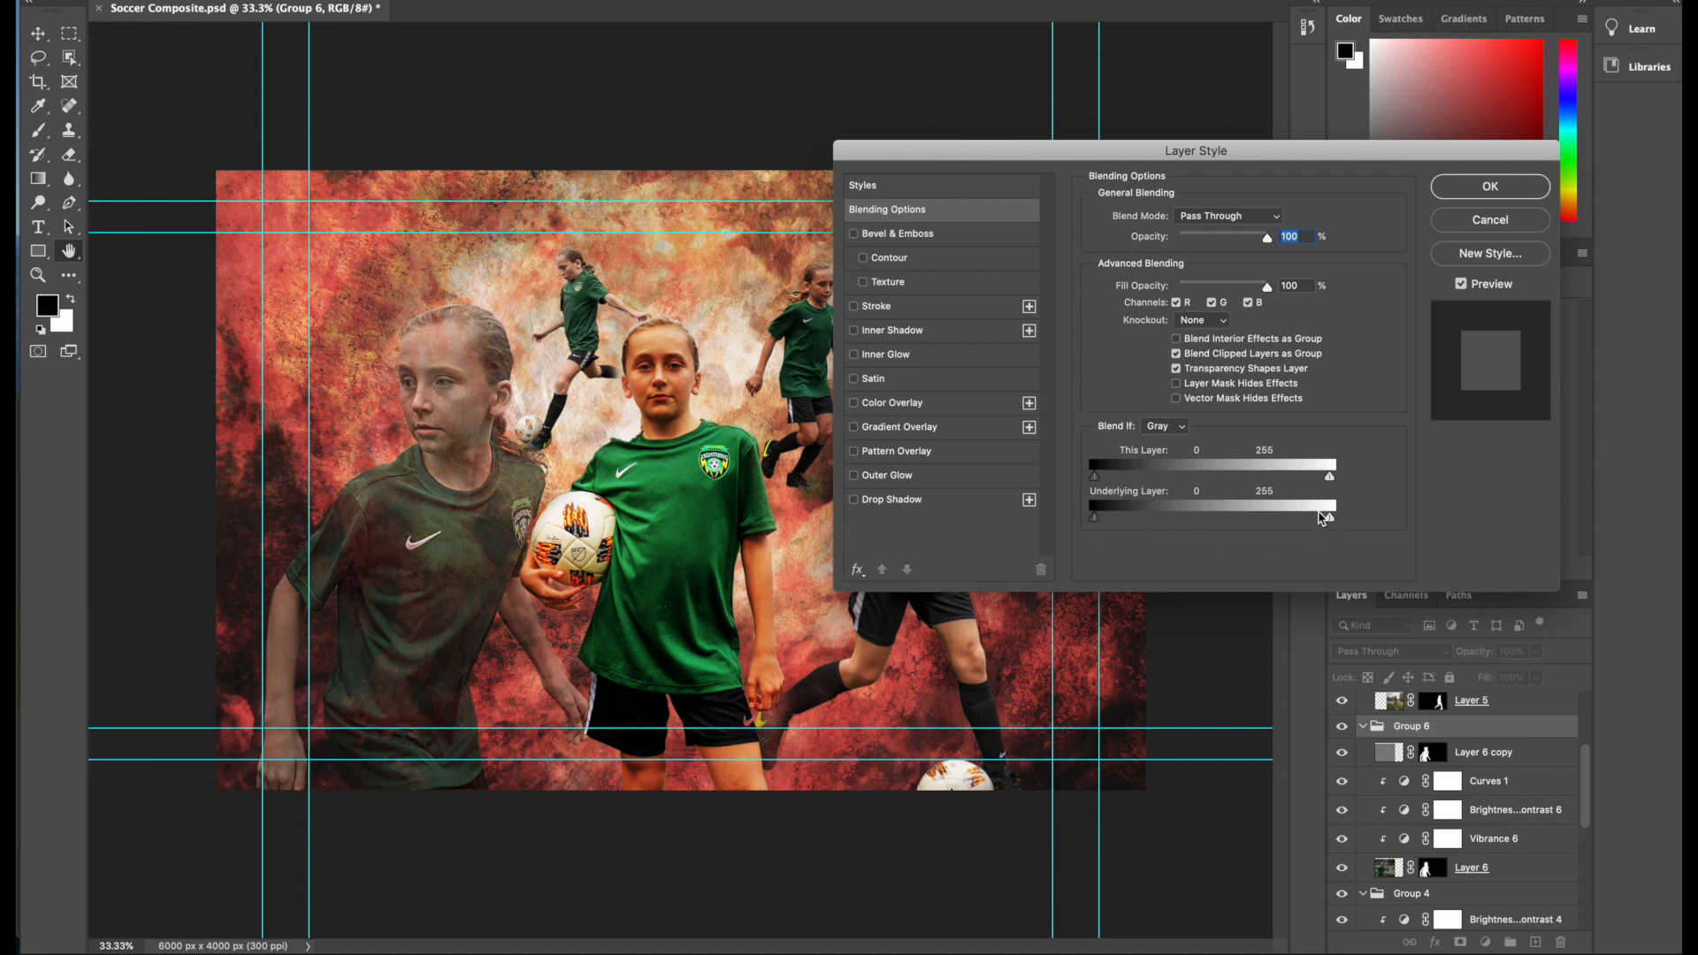
drag(1330, 518, 1399, 522)
drag(1095, 524, 1105, 524)
drag(1105, 524, 1132, 528)
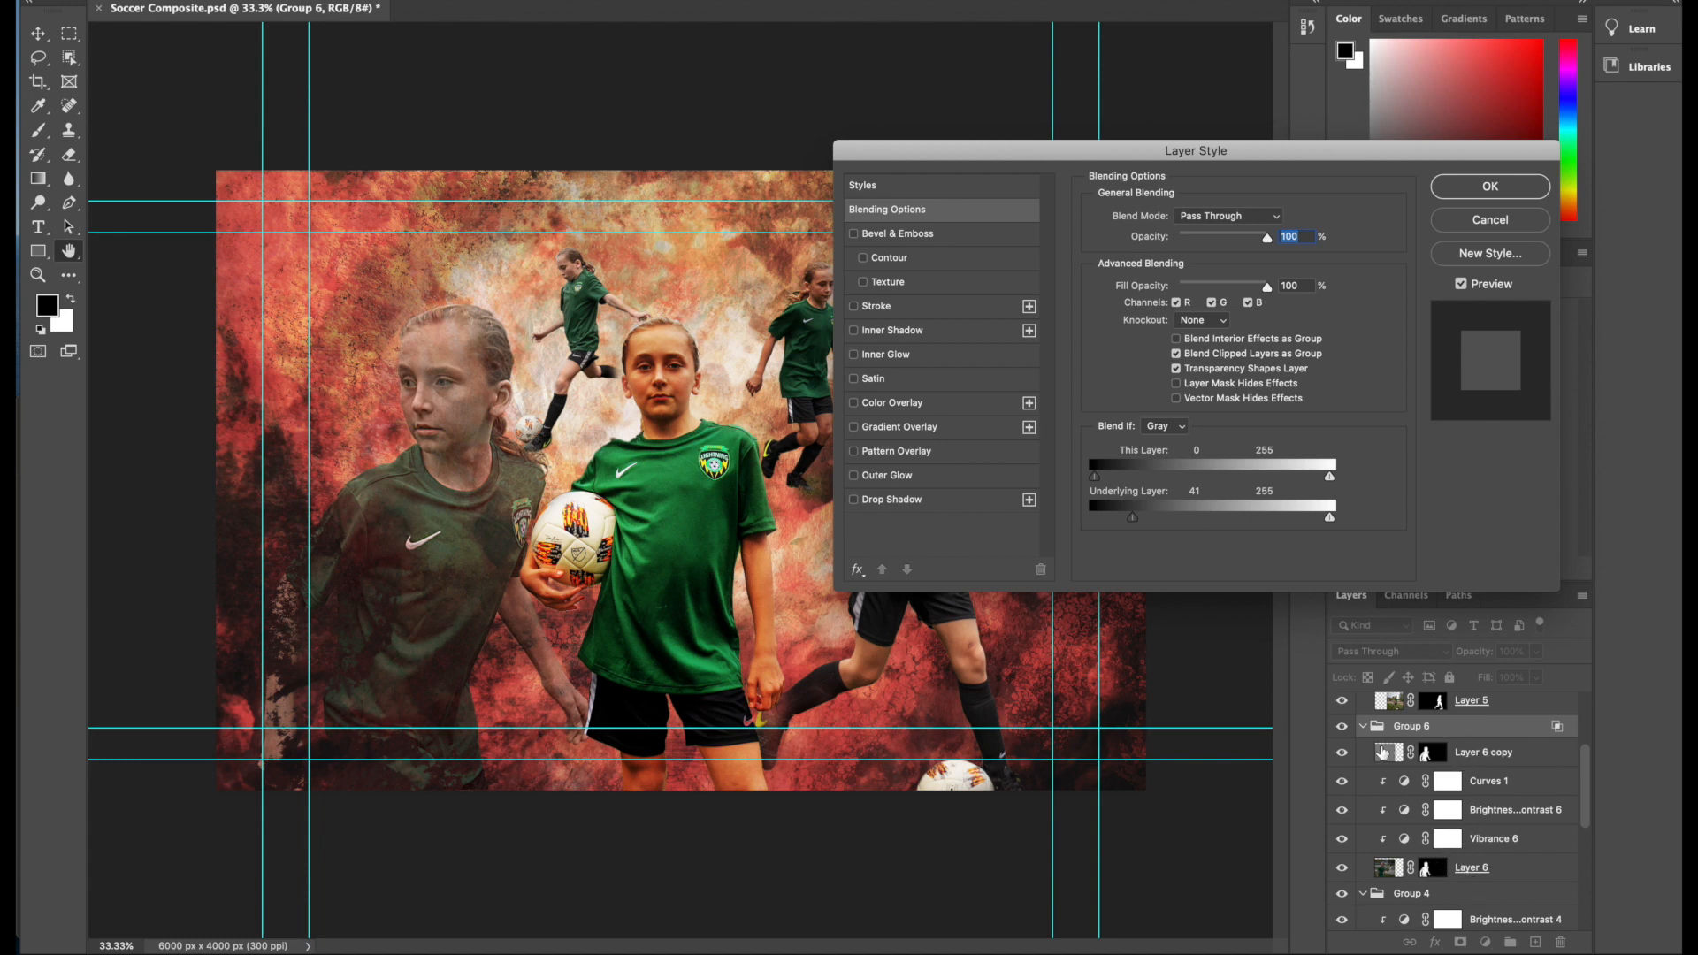
click(1409, 755)
drag(1134, 526, 1144, 524)
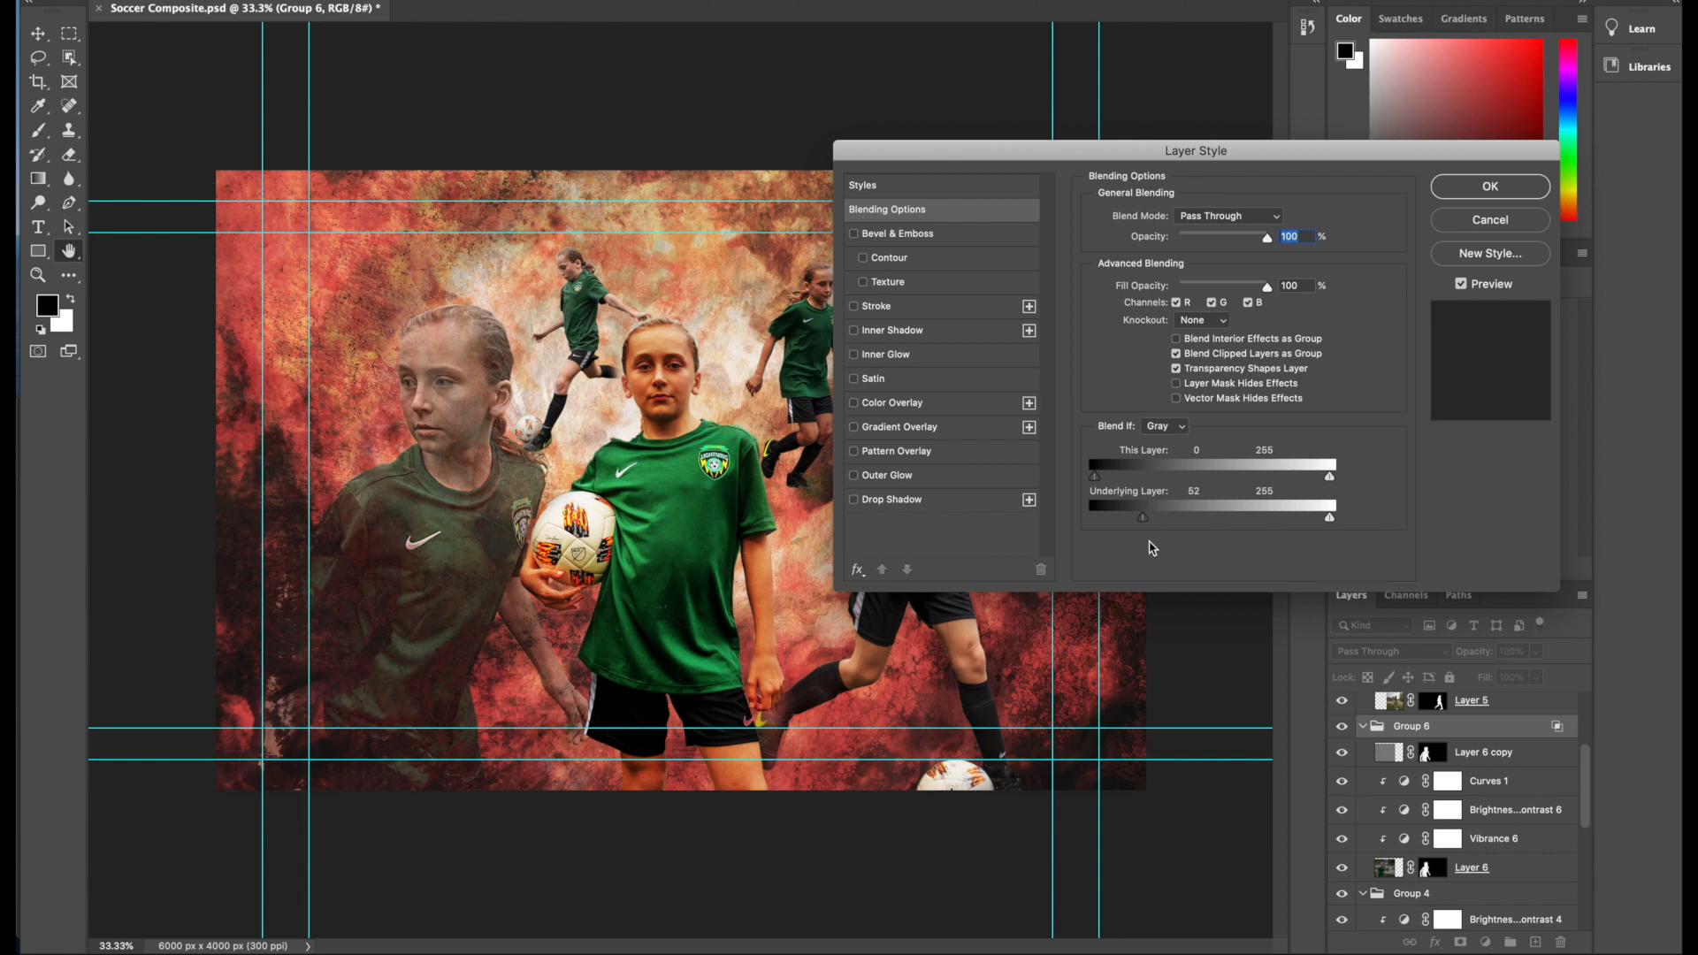
drag(1147, 522, 1153, 524)
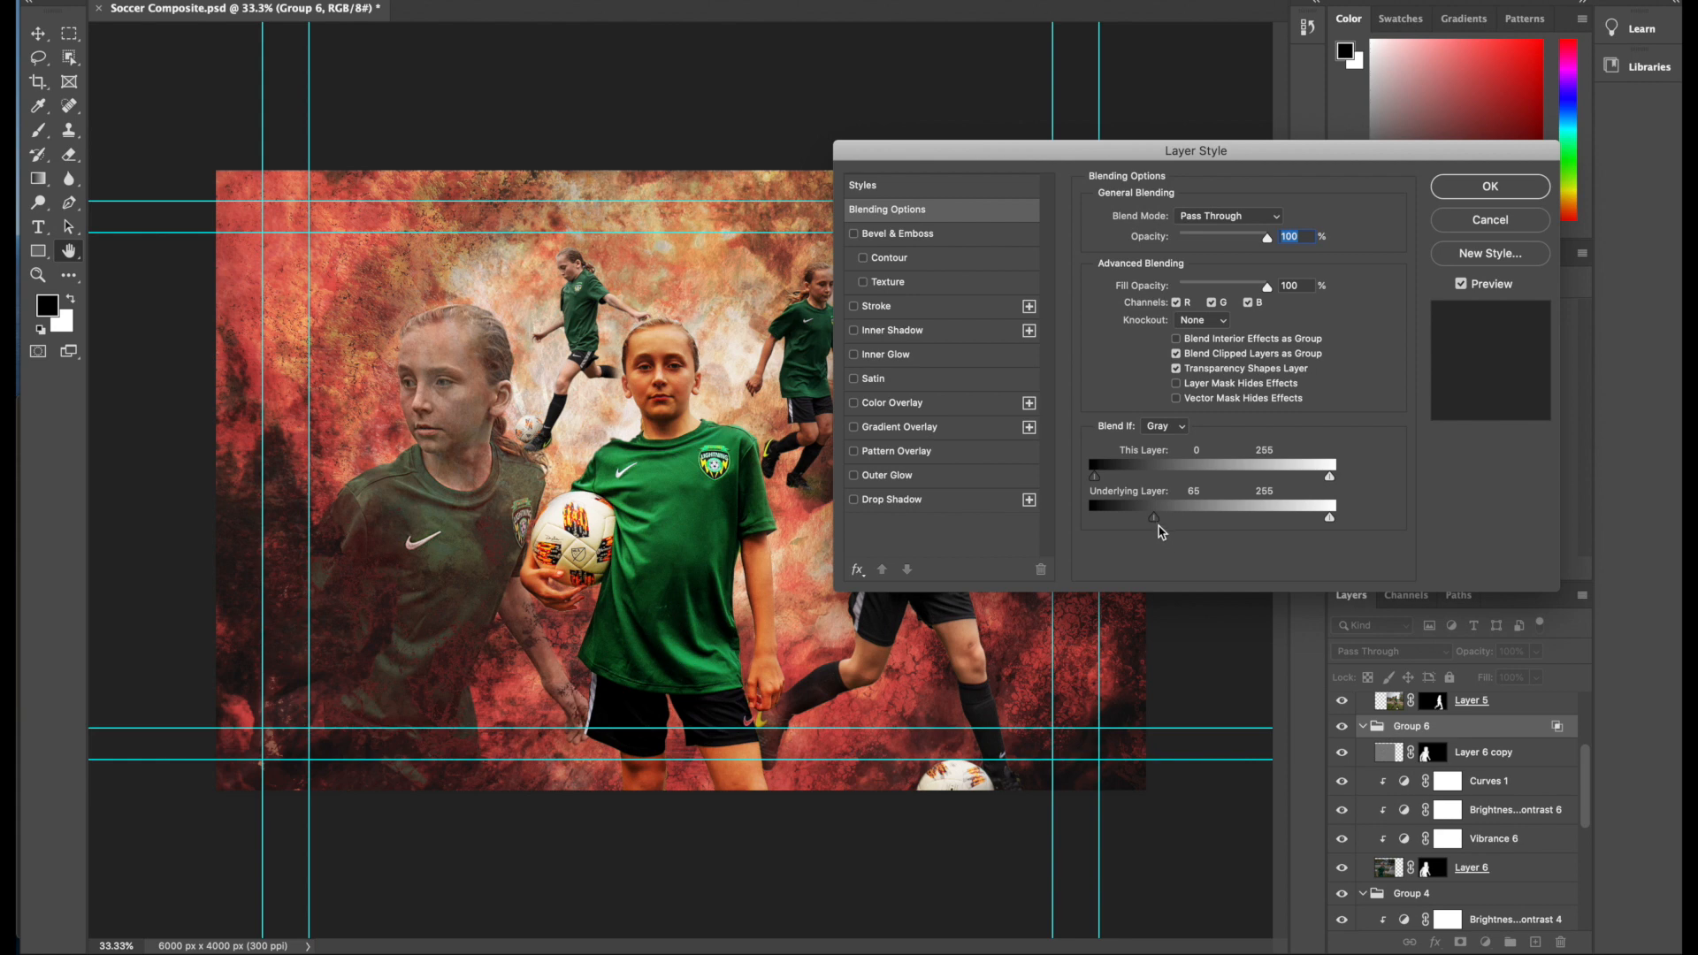
key(alt)
mouse_move(1151, 519)
mouse_down()
mouse_move(1104, 526)
mouse_move(1141, 527)
mouse_up()
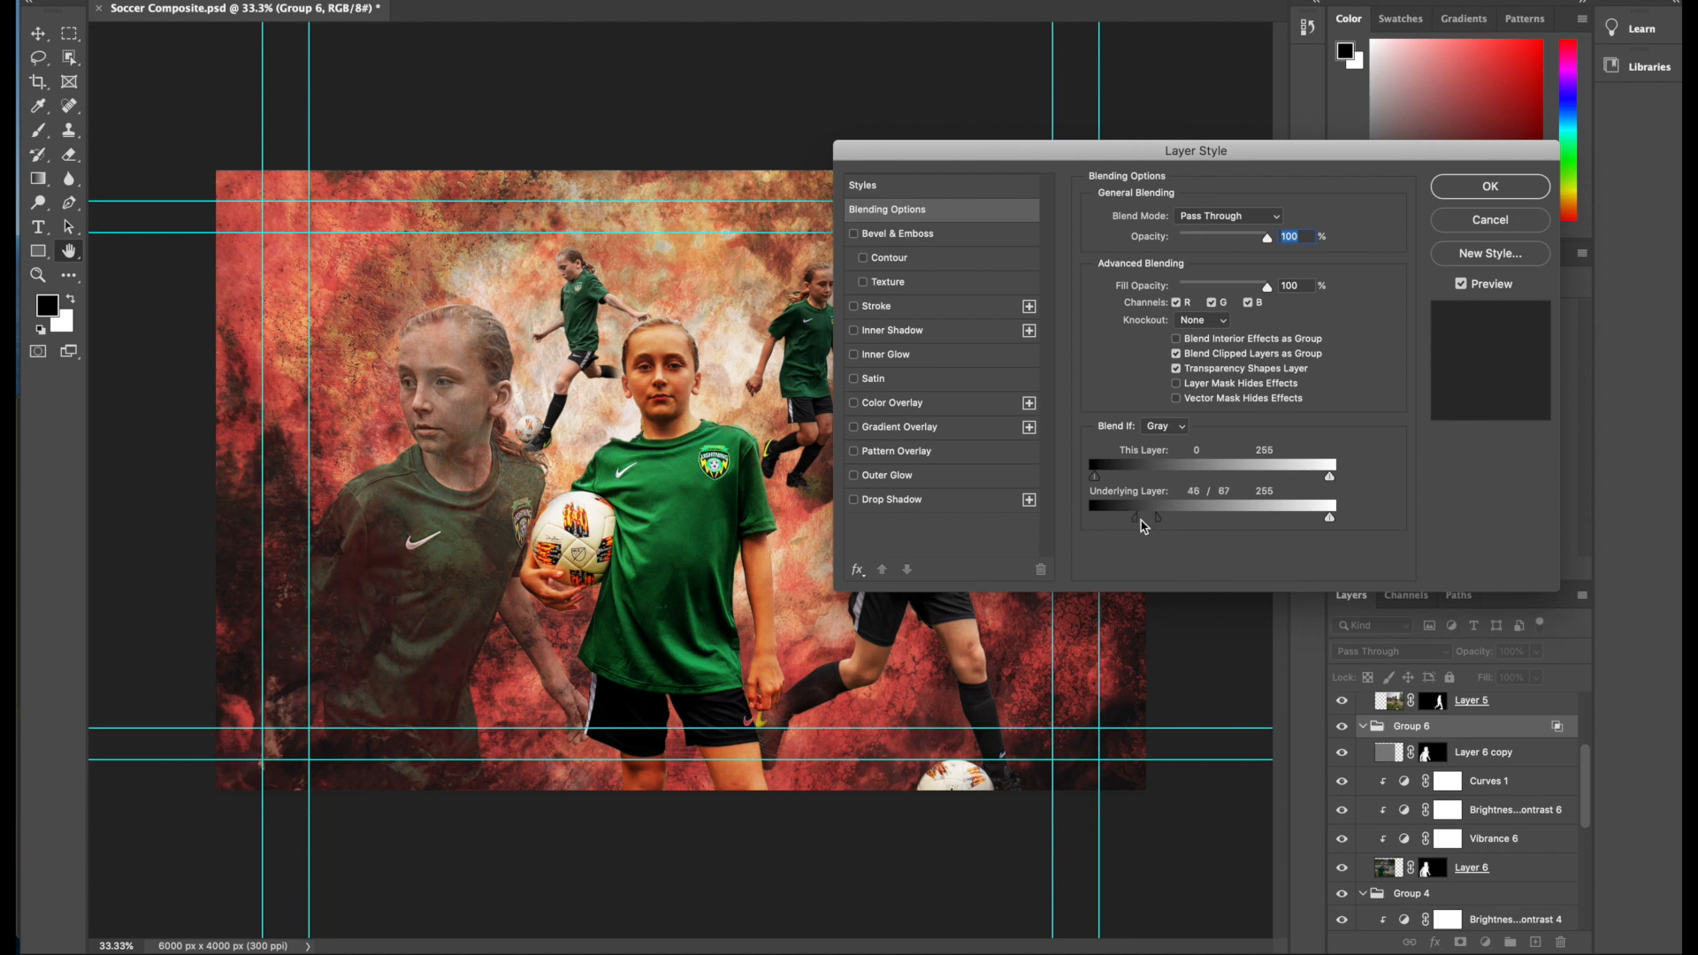
Step: Compare the close-up player with and without the Blend If change, and apply the layer style to Group 6
click(1461, 284)
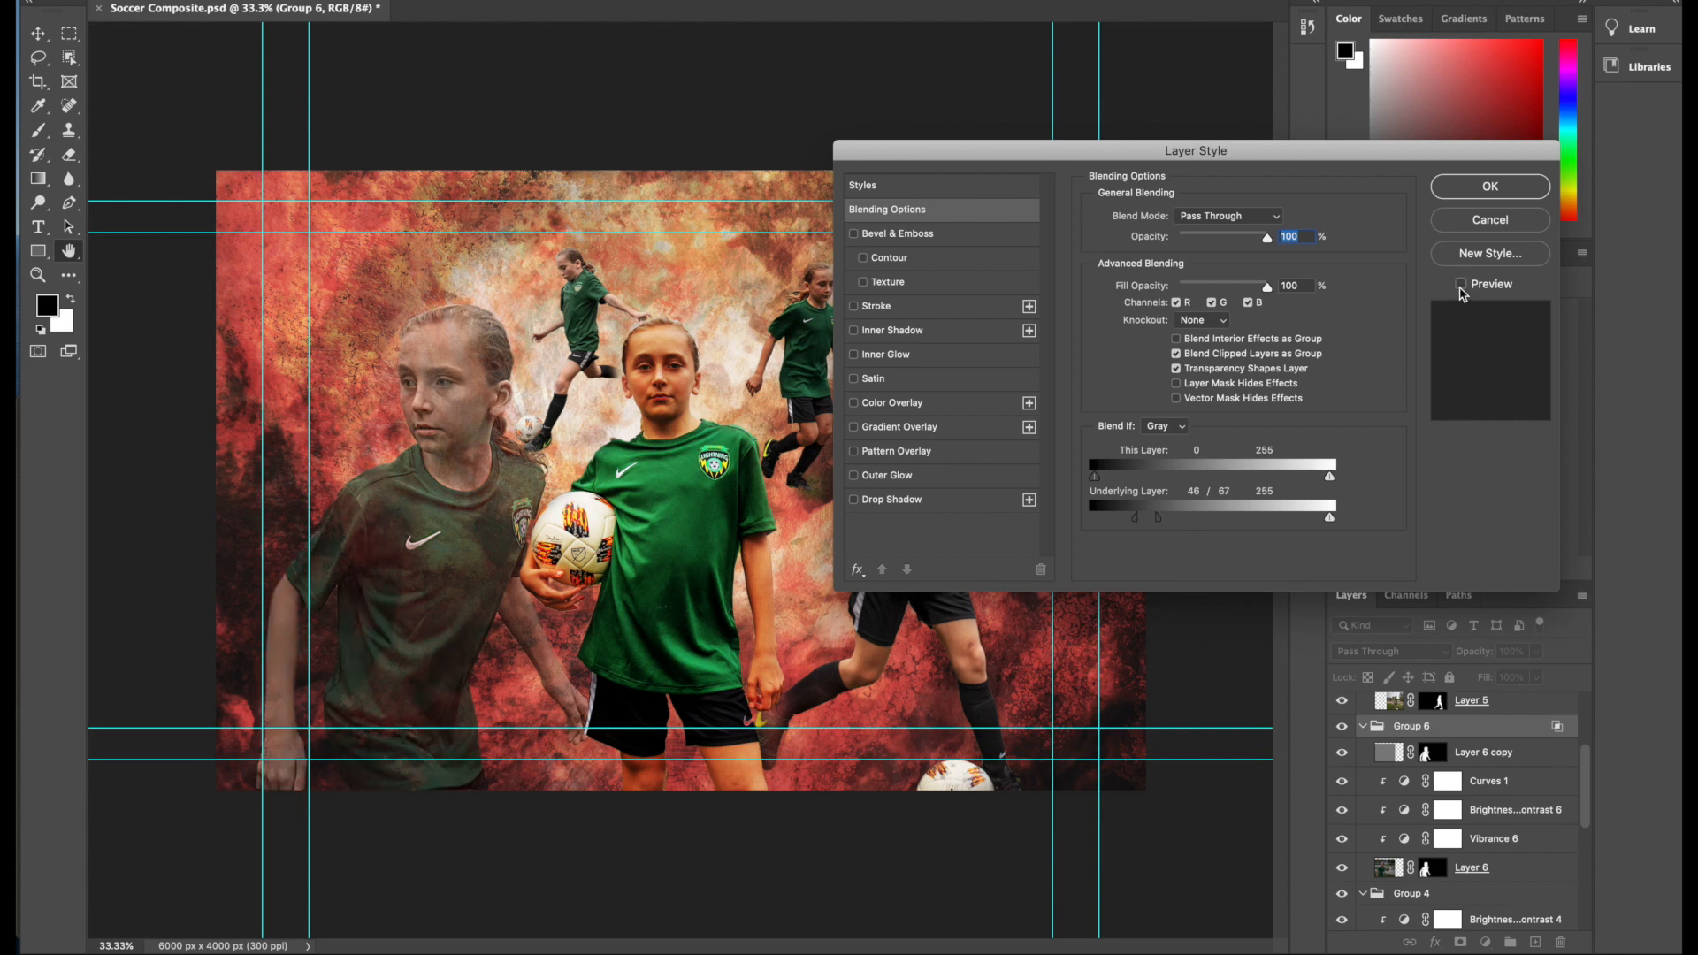
click(1461, 286)
click(1462, 285)
click(1461, 286)
click(1462, 286)
click(1461, 286)
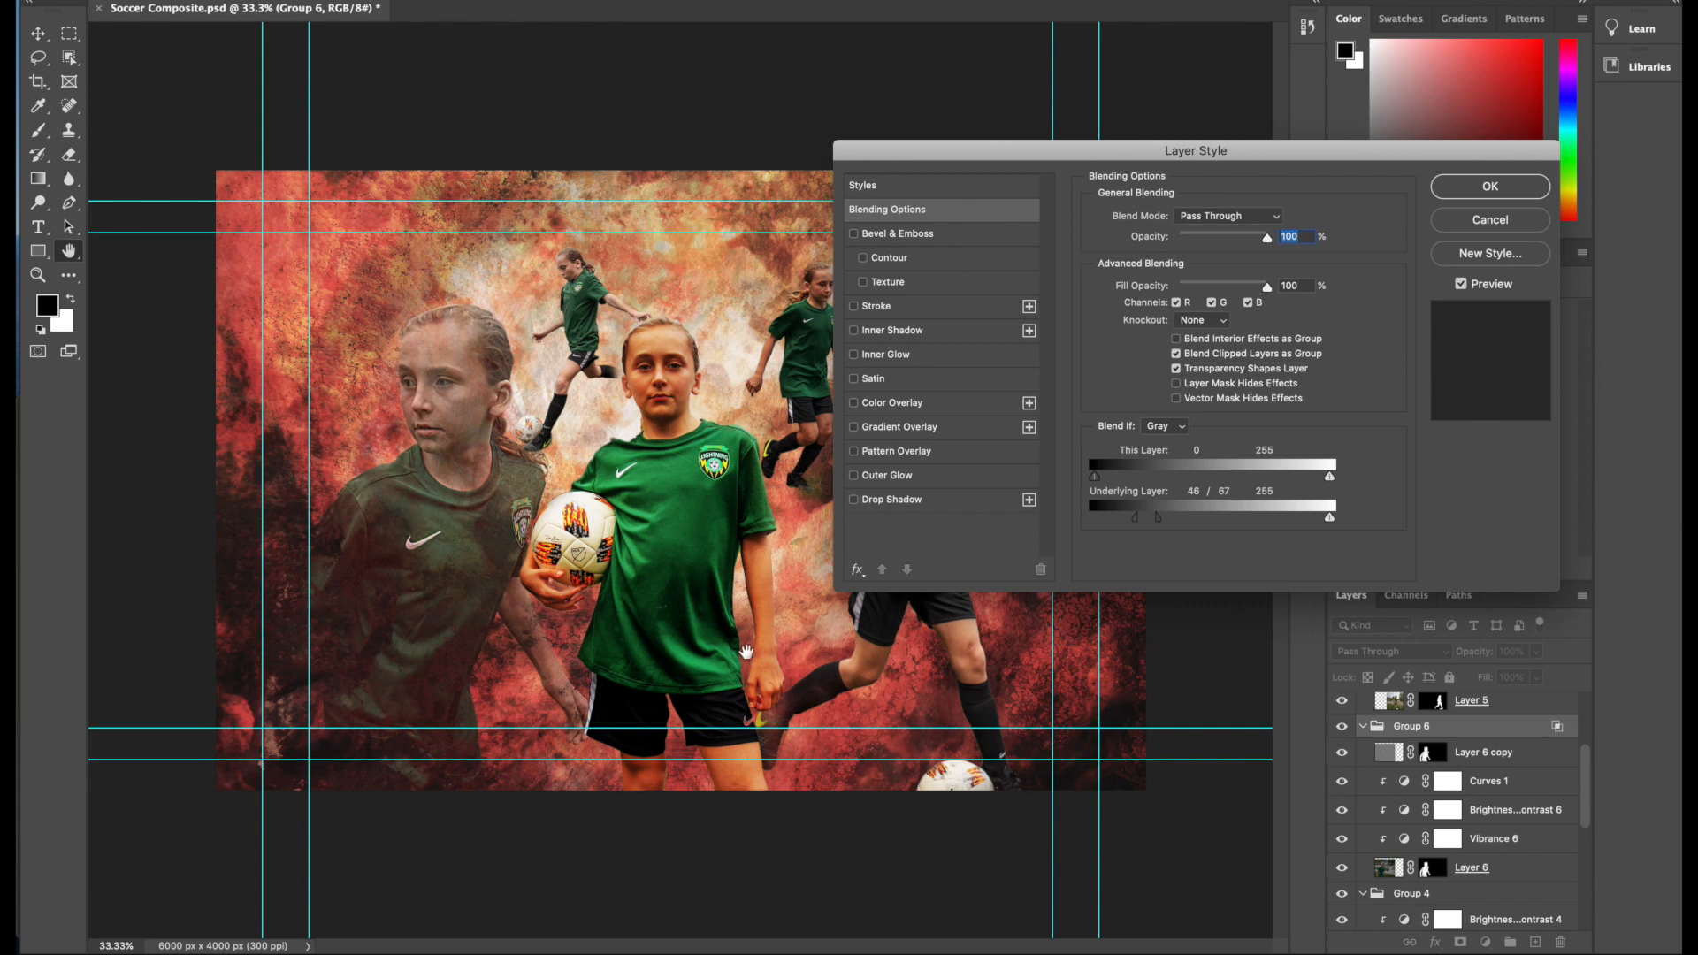
click(1491, 186)
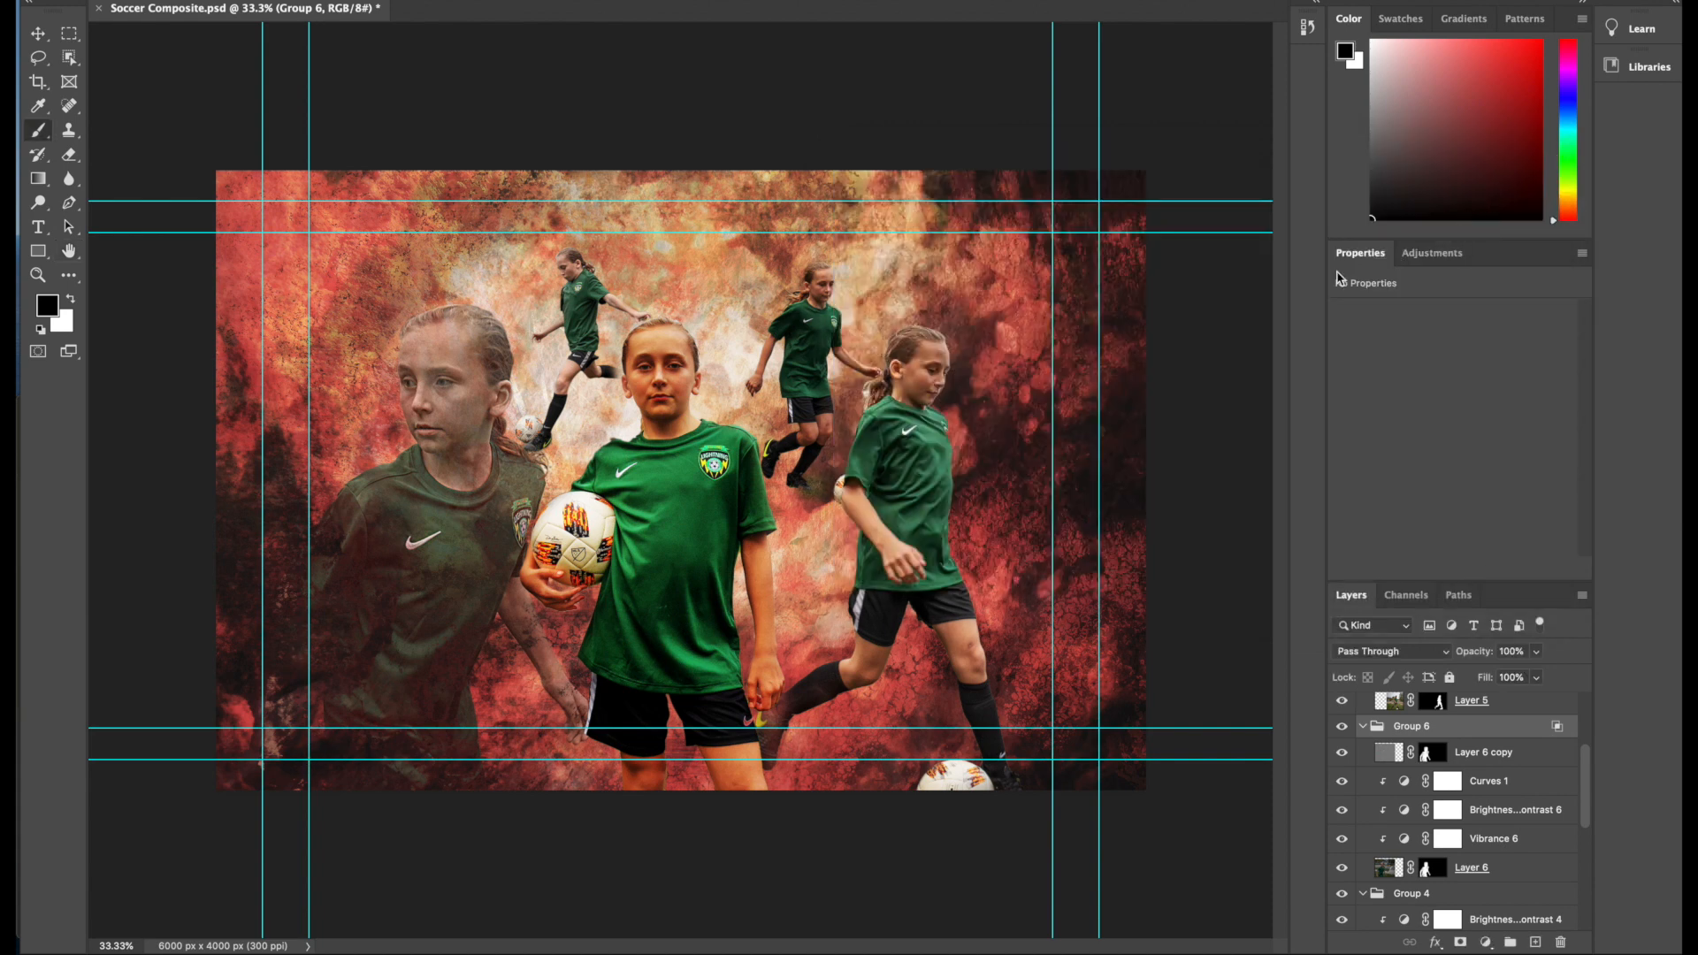
Step: Hide the guides over the composite
click(529, 0)
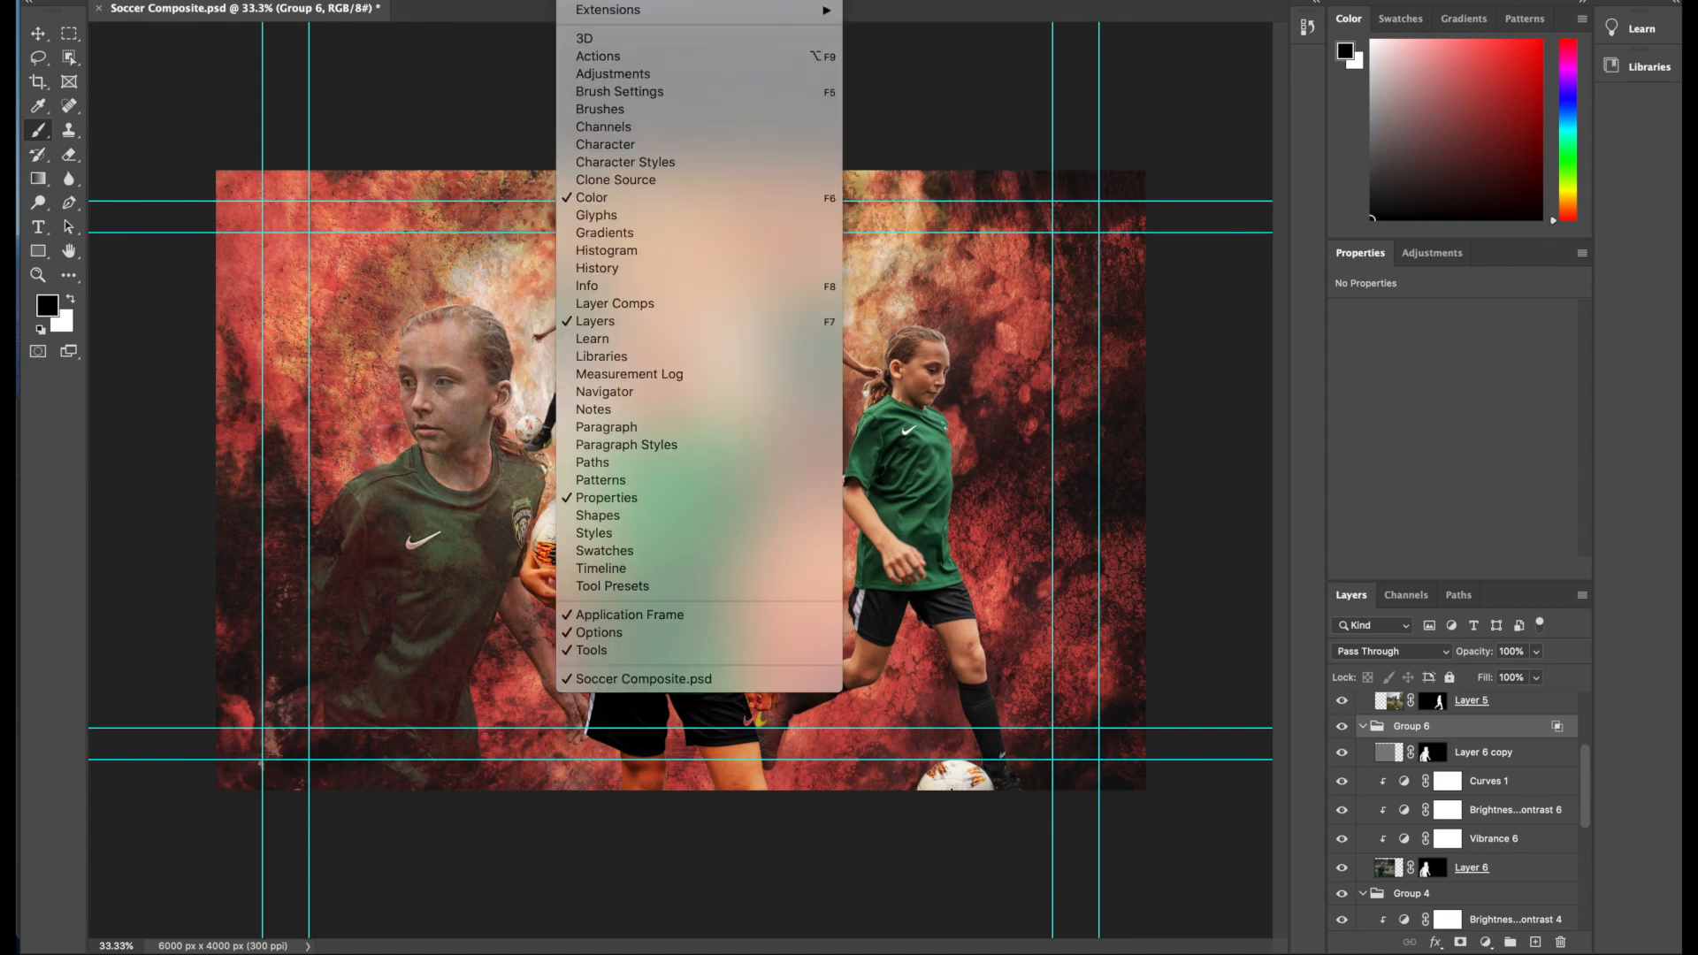
mouse_move(761, 298)
click(840, 367)
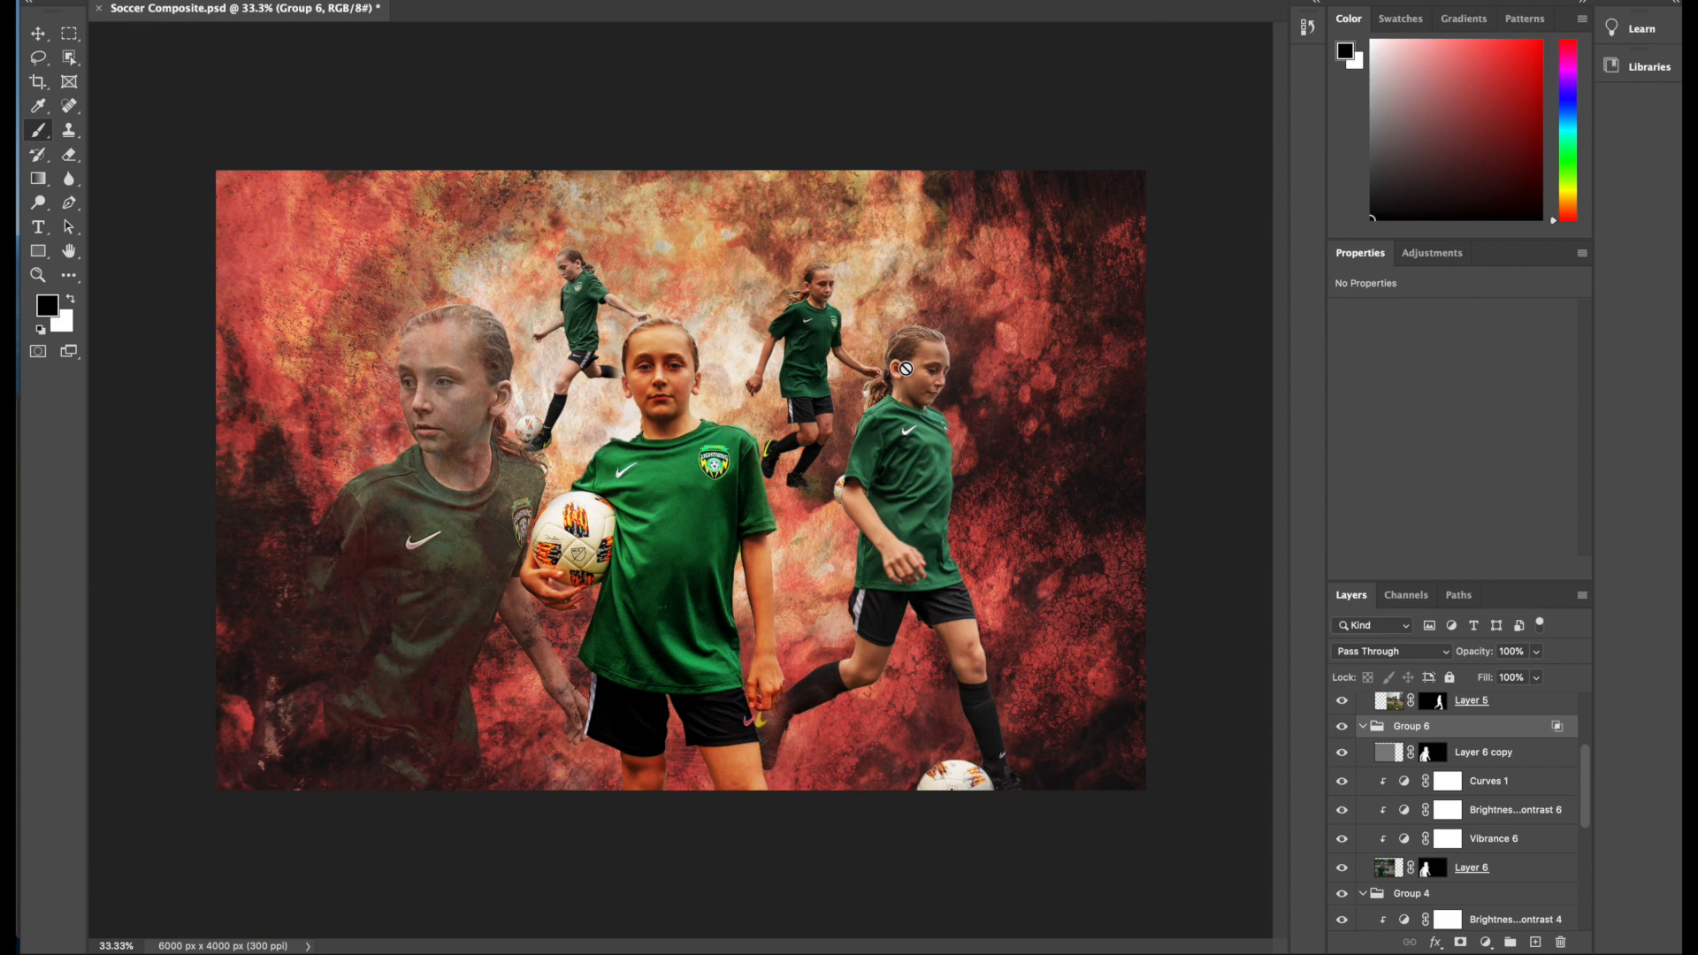
Step: Collapse Group 6, select Group 3, and compare the composite with and without Group 3
scroll(1438, 749, up, 2)
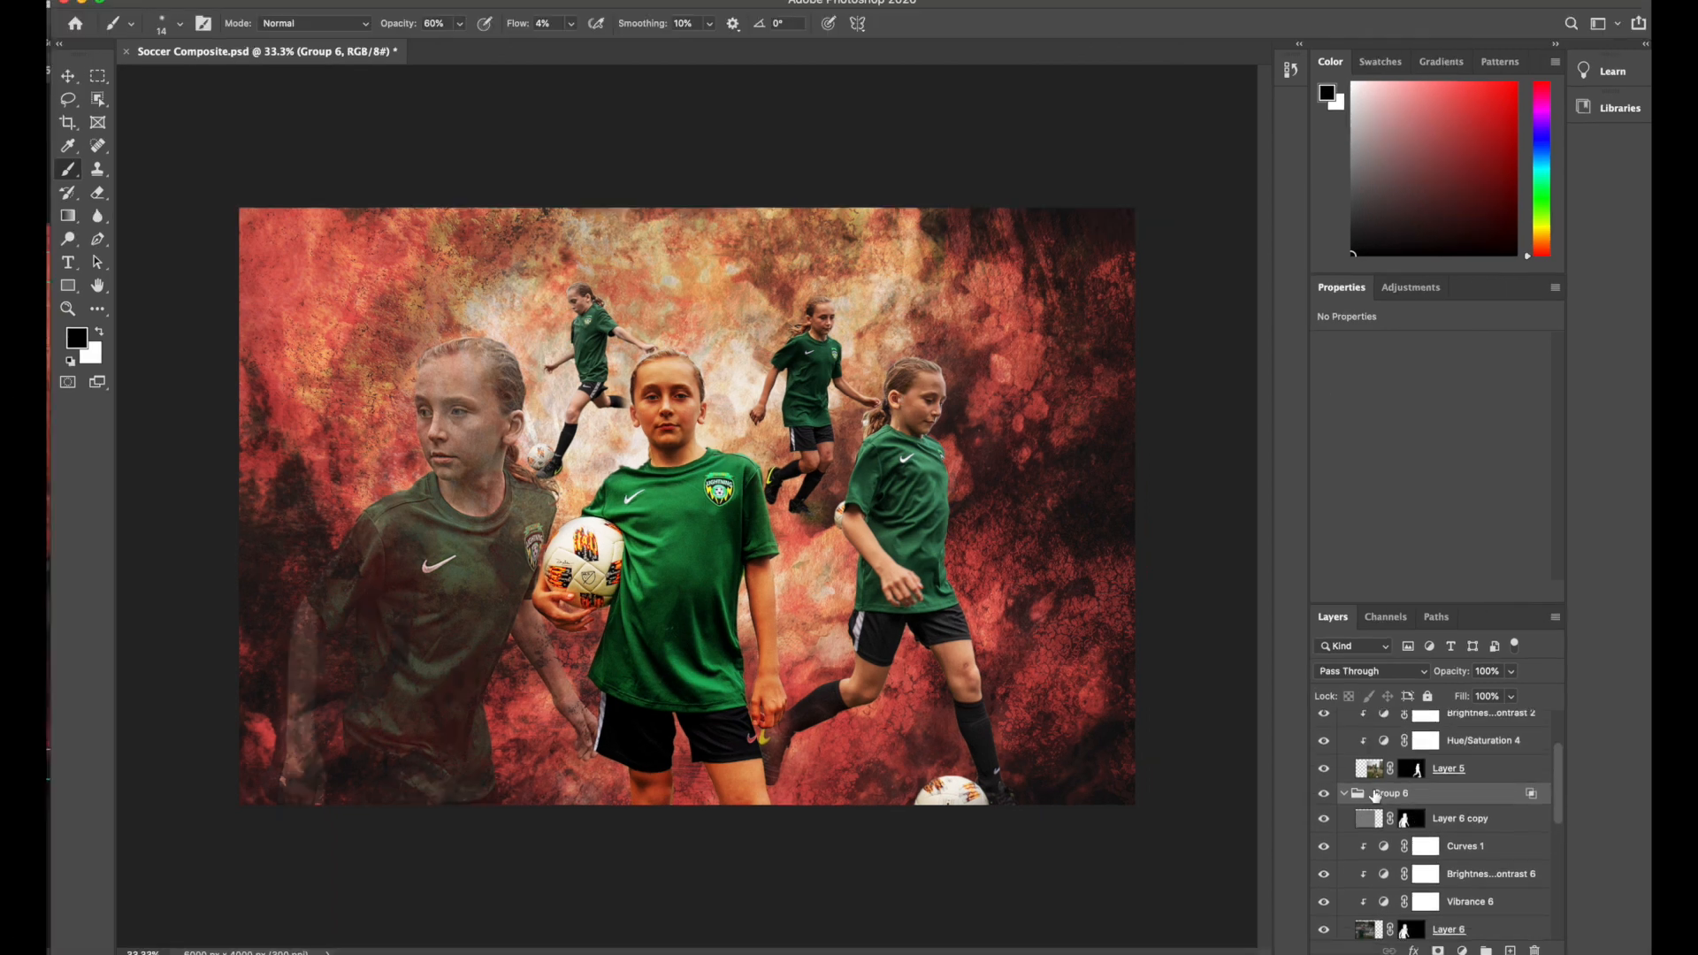
click(1344, 798)
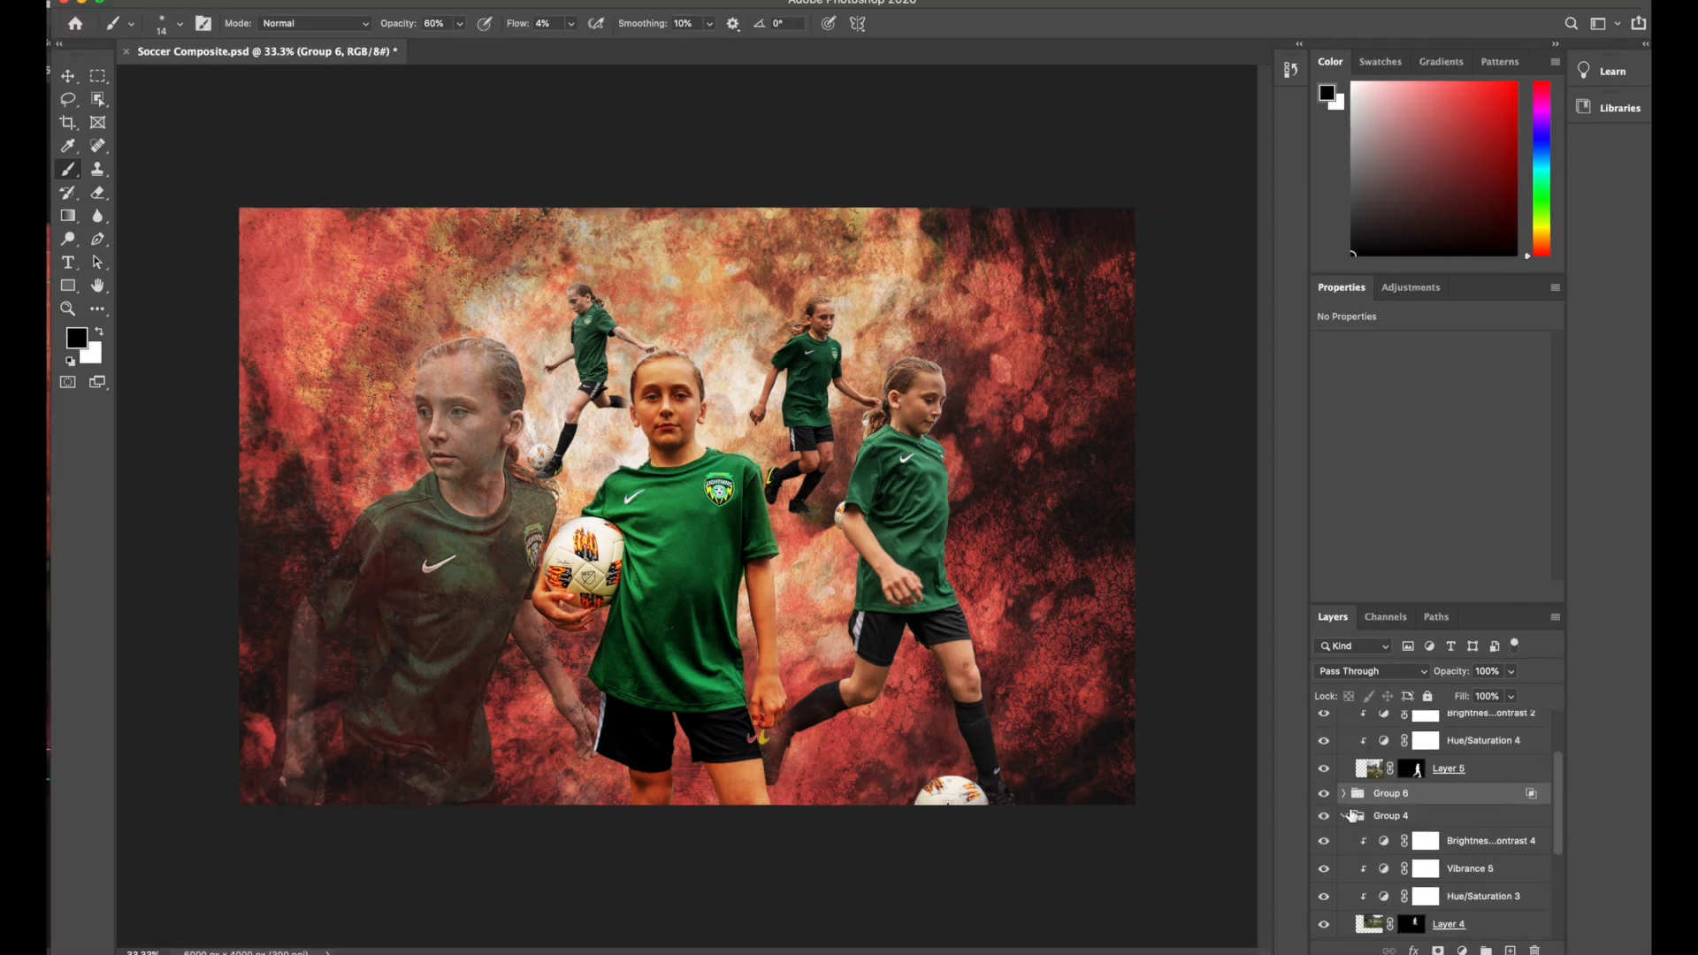
scroll(1345, 818, down, 5)
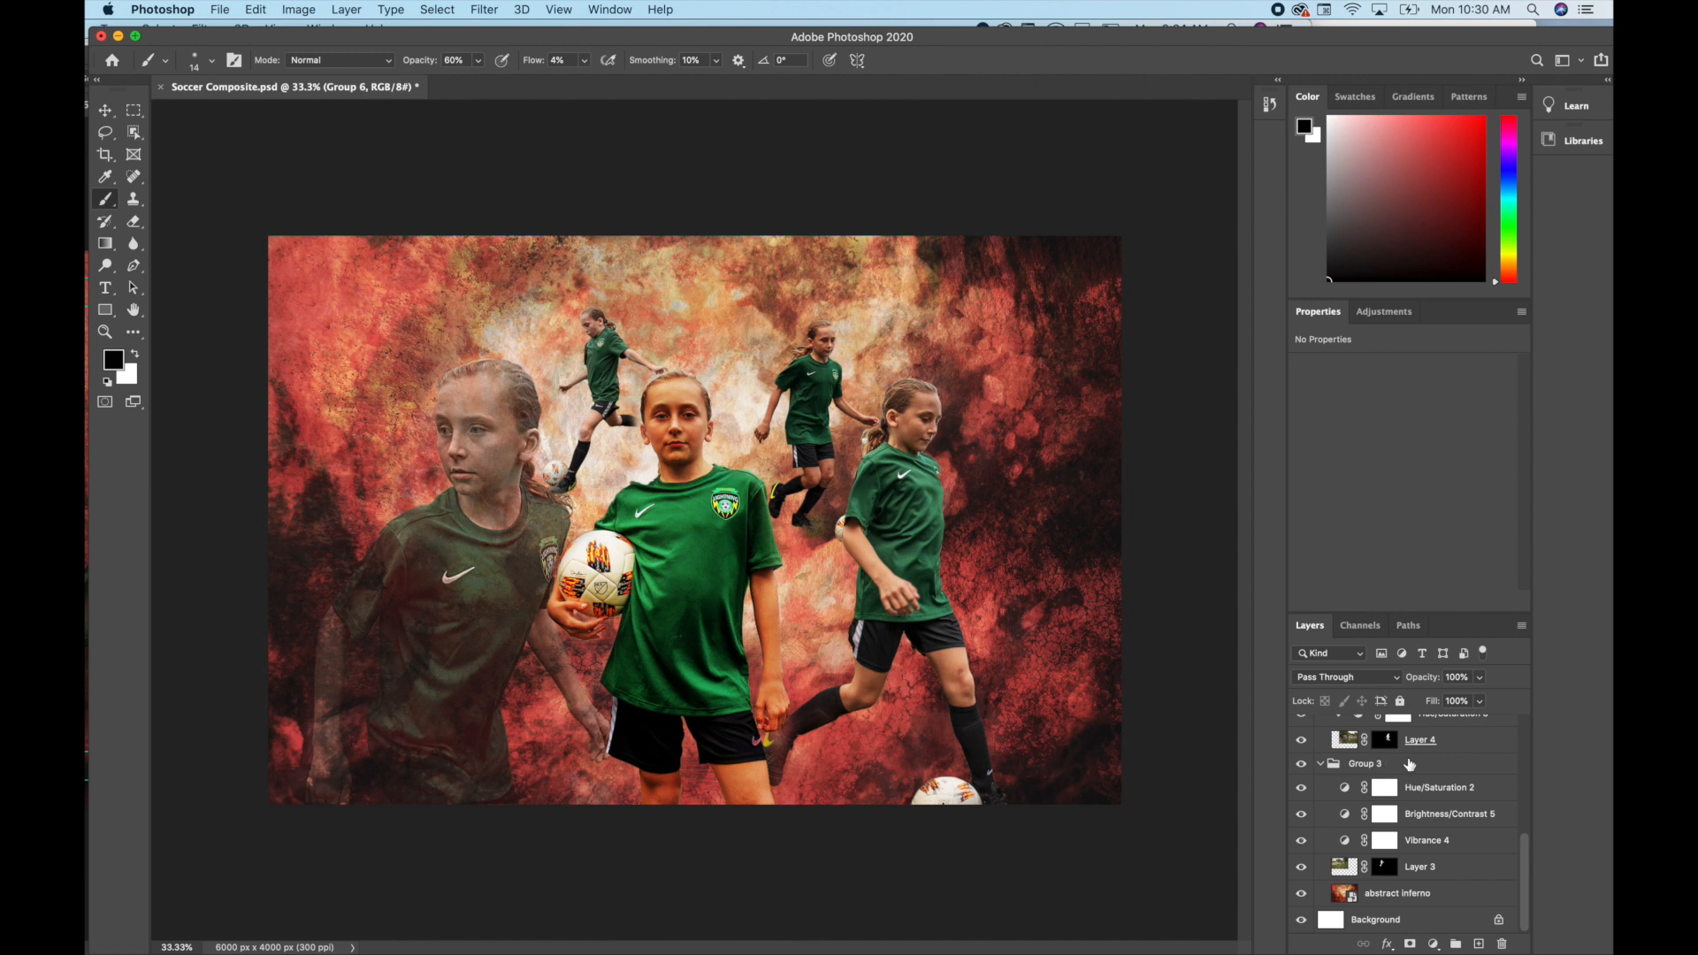
click(1411, 772)
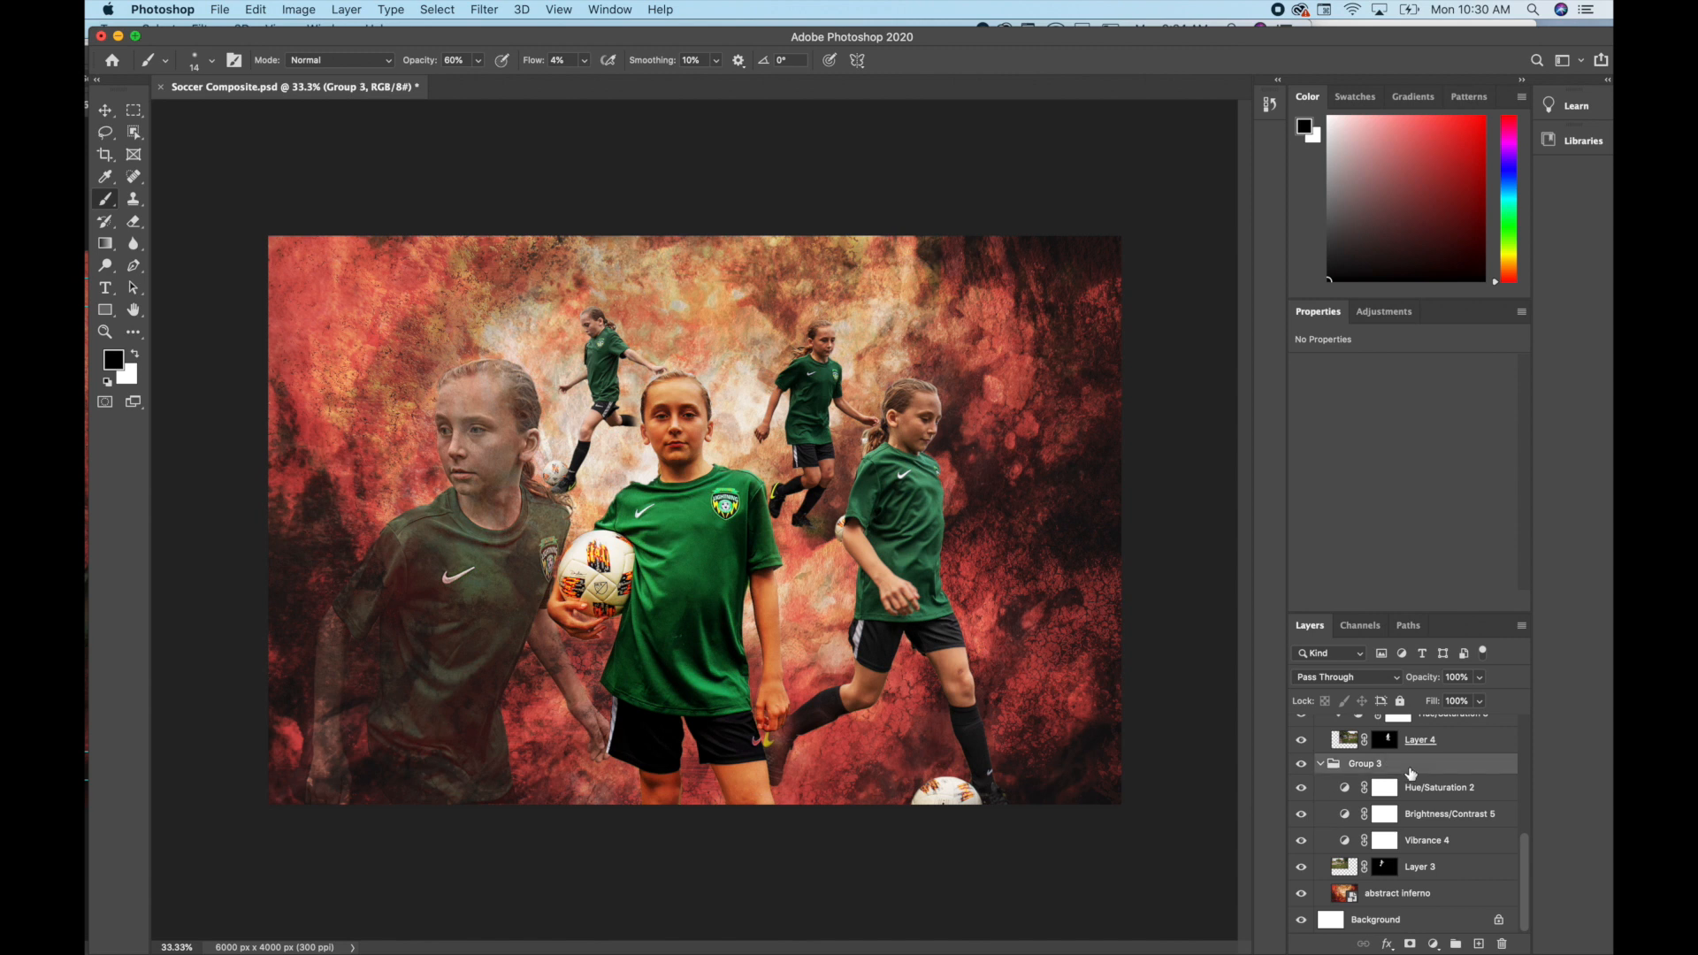
click(1302, 766)
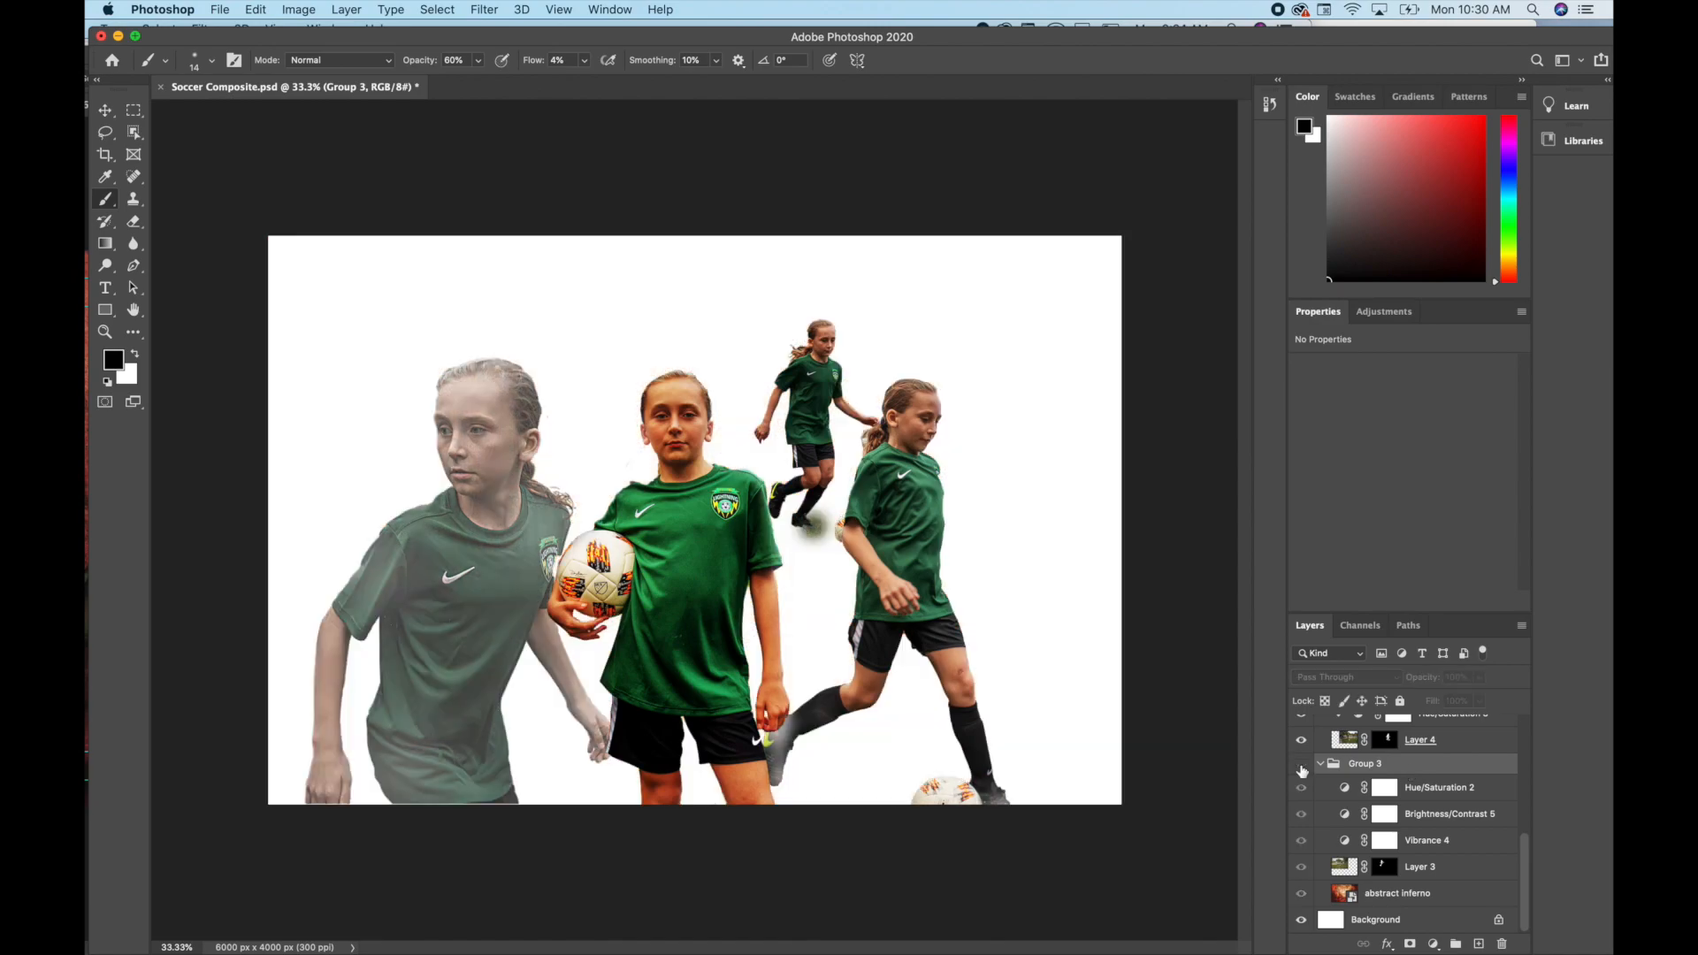
click(1301, 767)
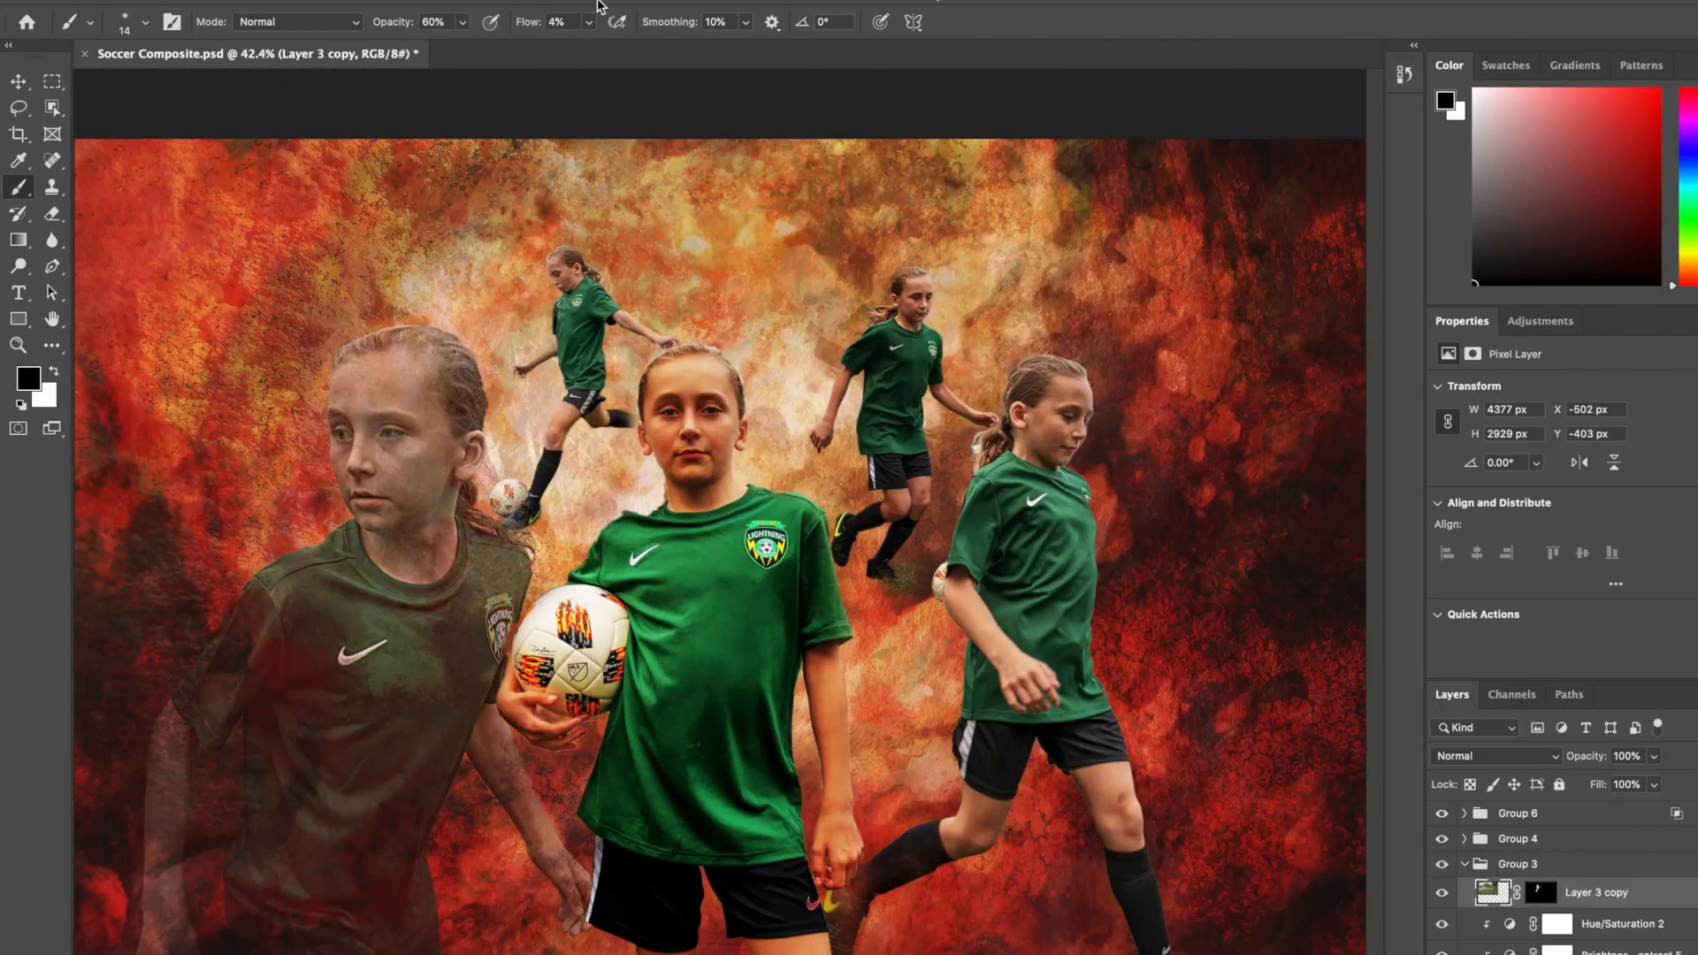
Step: Apply a High Pass filter to Layer 3 copy and set its blend mode to Vivid Light
click(549, 3)
mouse_move(474, 3)
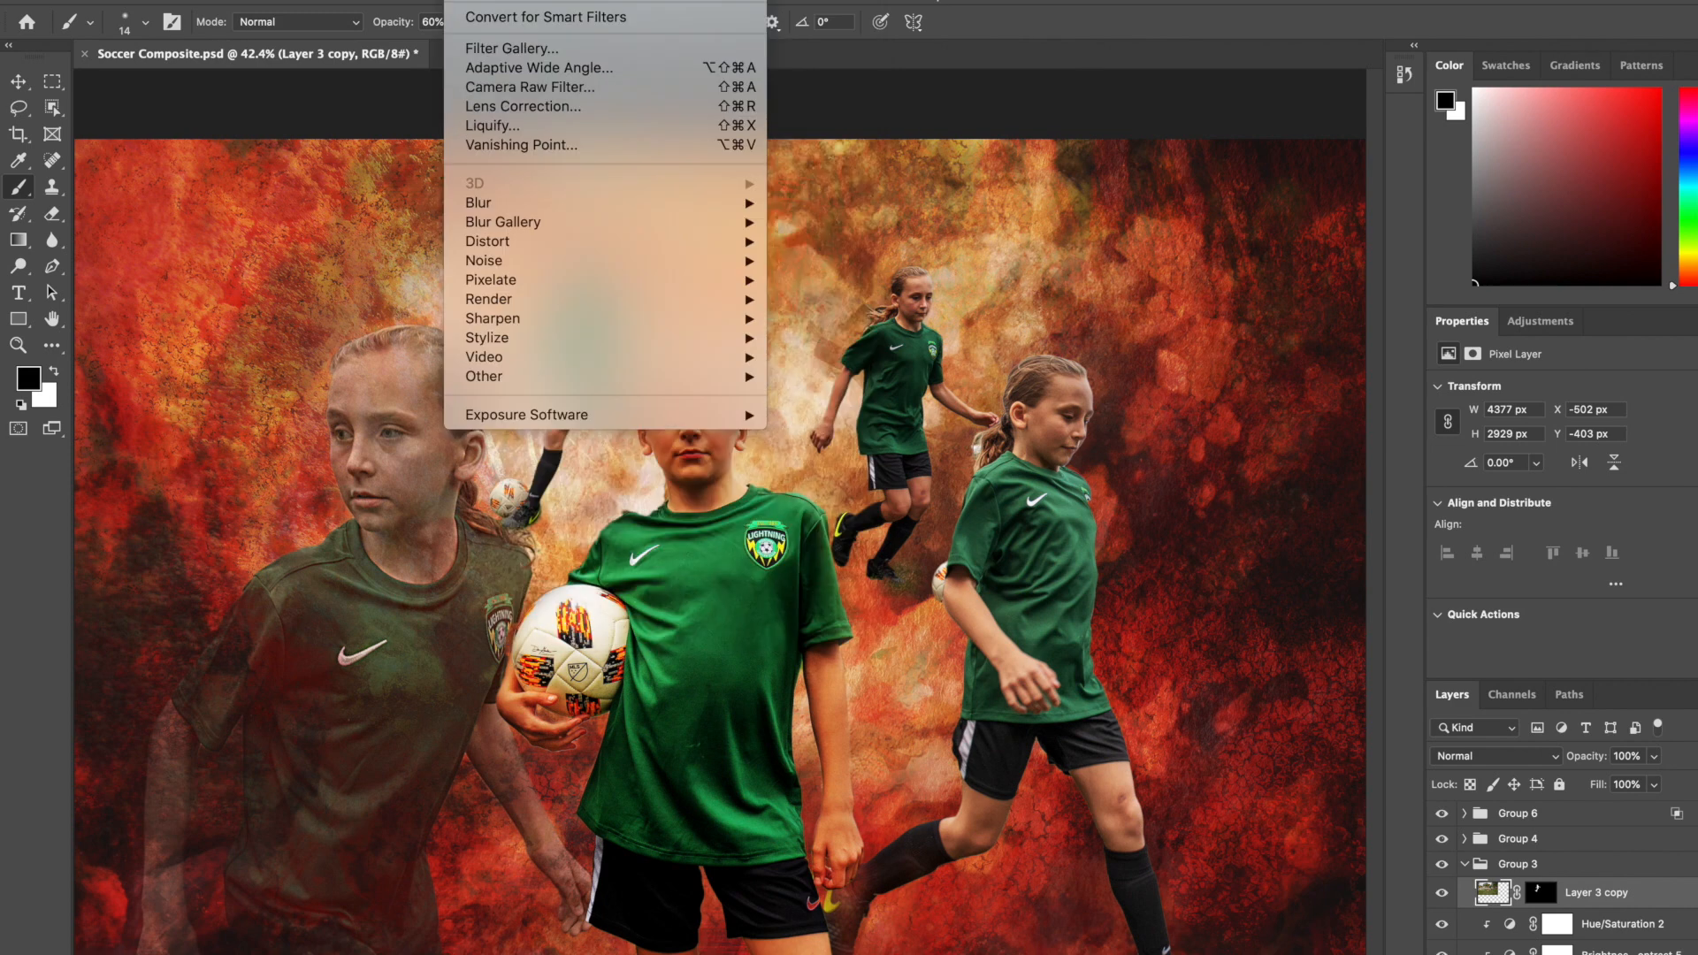
mouse_move(495, 376)
click(809, 400)
drag(841, 537, 819, 537)
click(1018, 265)
click(1497, 756)
click(1495, 954)
Step: Lower Layer 3's opacity to about 63%, and reduce the opacity of Layer 3 copy below 47%
click(1654, 756)
drag(1658, 781, 1627, 795)
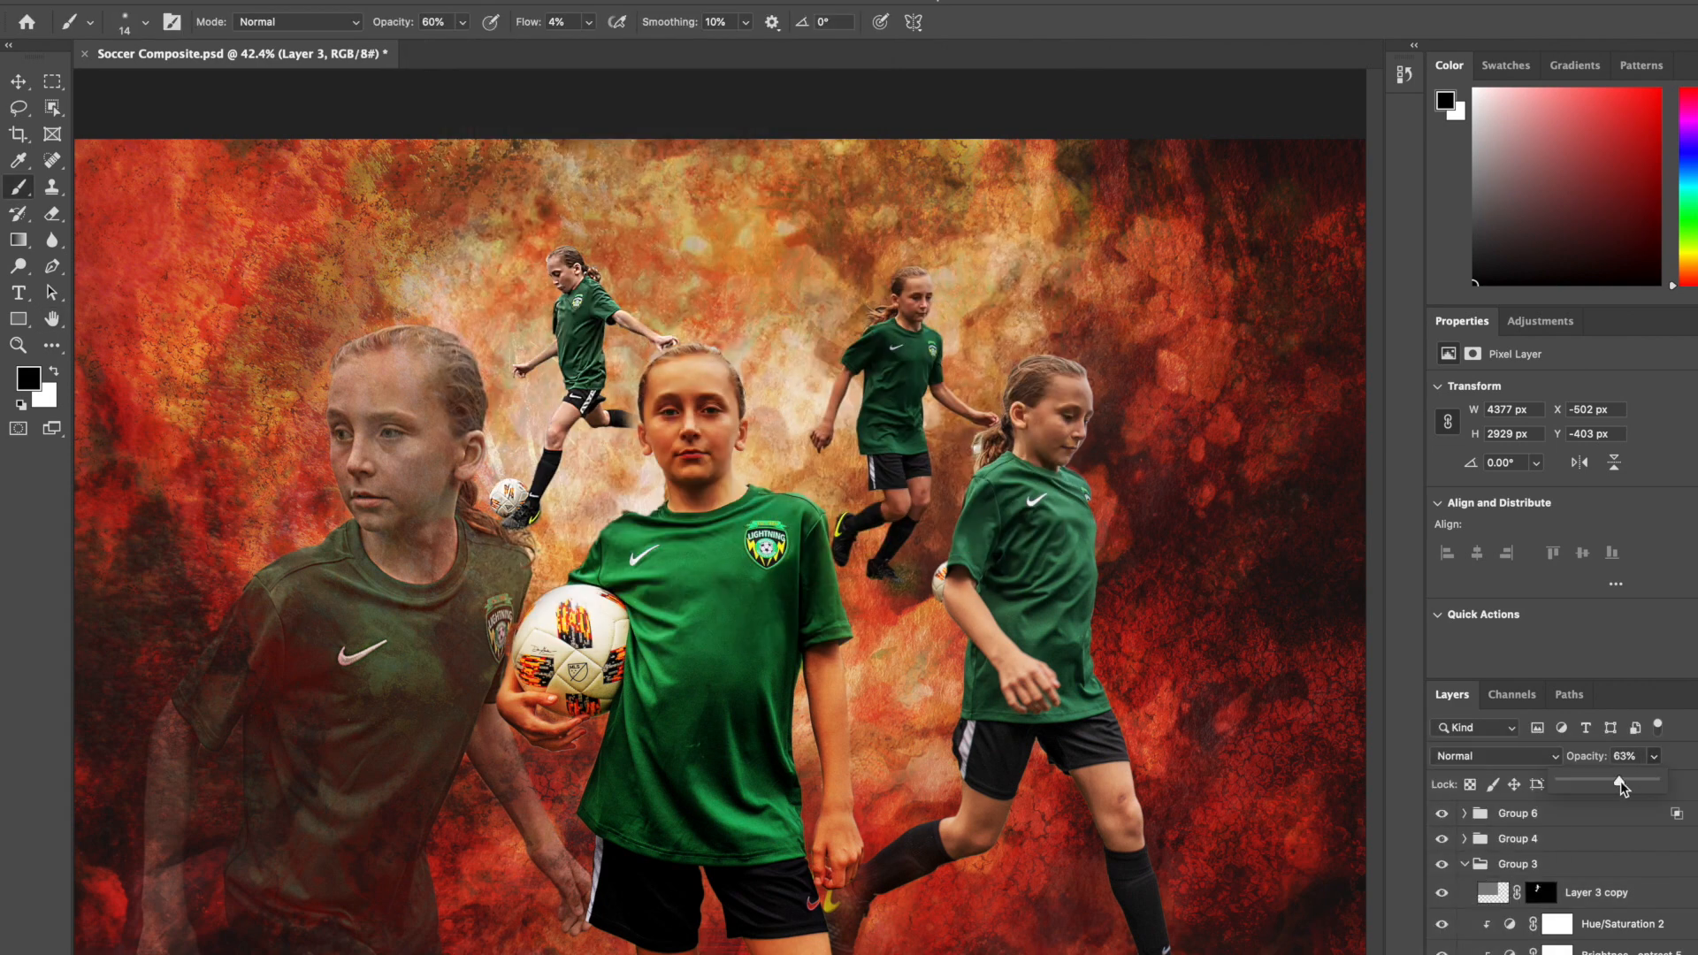
click(1465, 839)
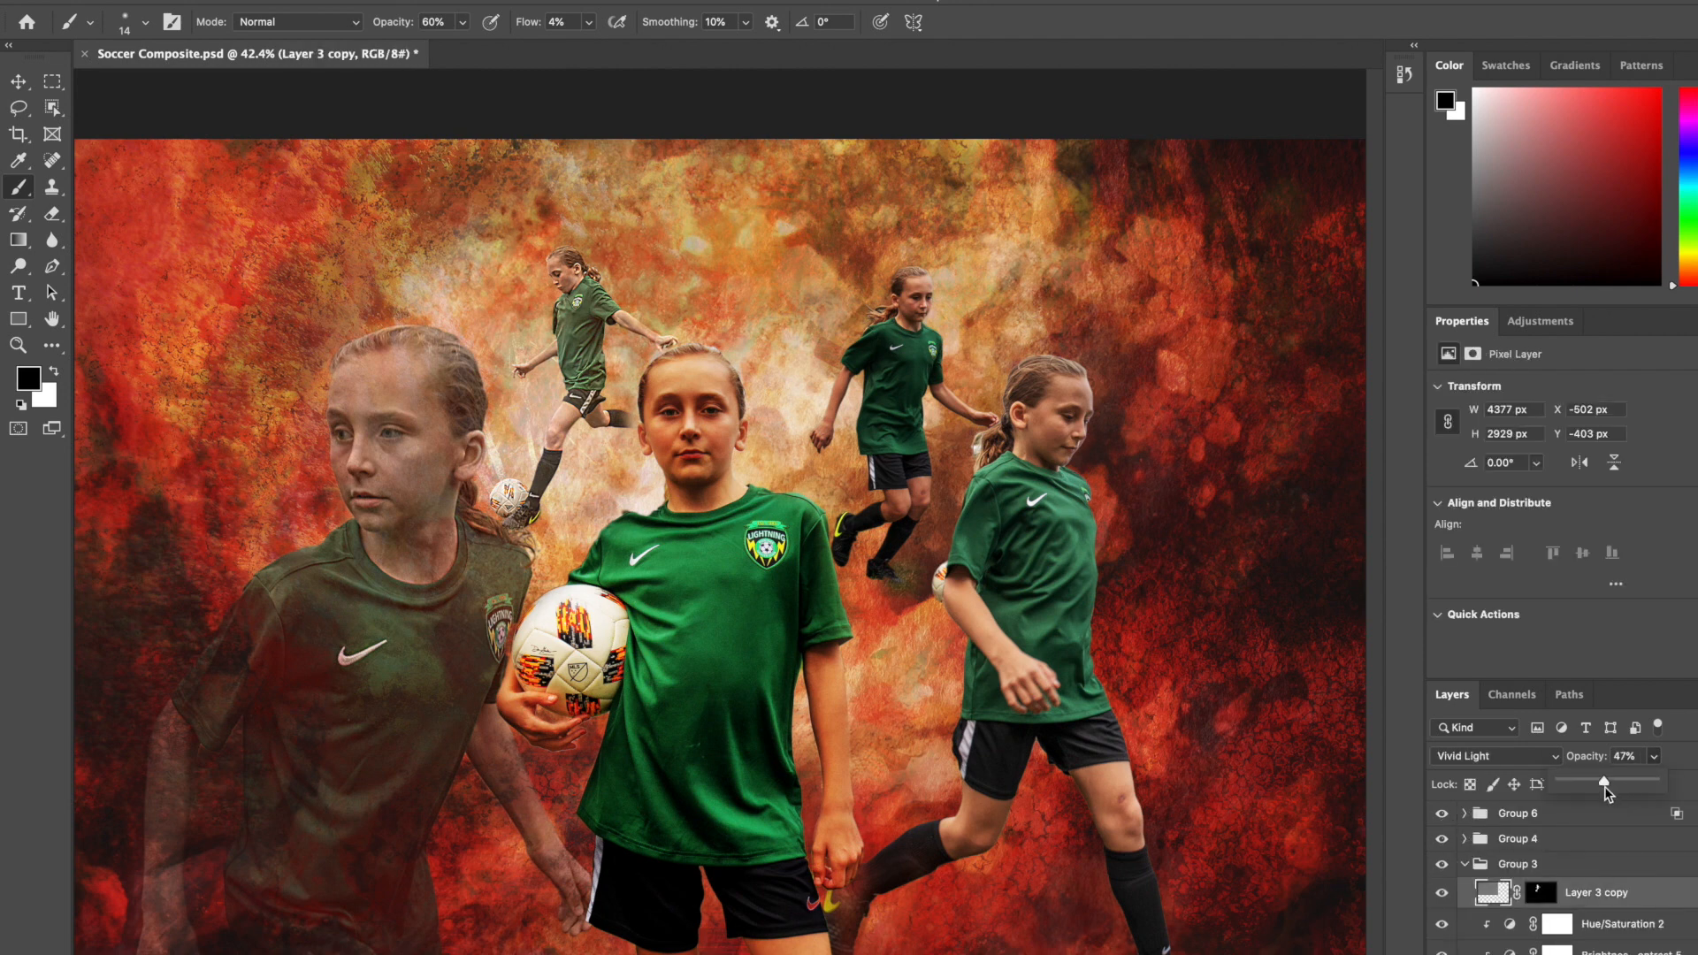
drag(1604, 787, 1591, 792)
Step: Compare the kicking player with and without Layer 3 copy, and set Vibrance 4's vibrance to -79
click(1442, 894)
click(1442, 893)
click(1508, 952)
drag(1506, 412, 1462, 456)
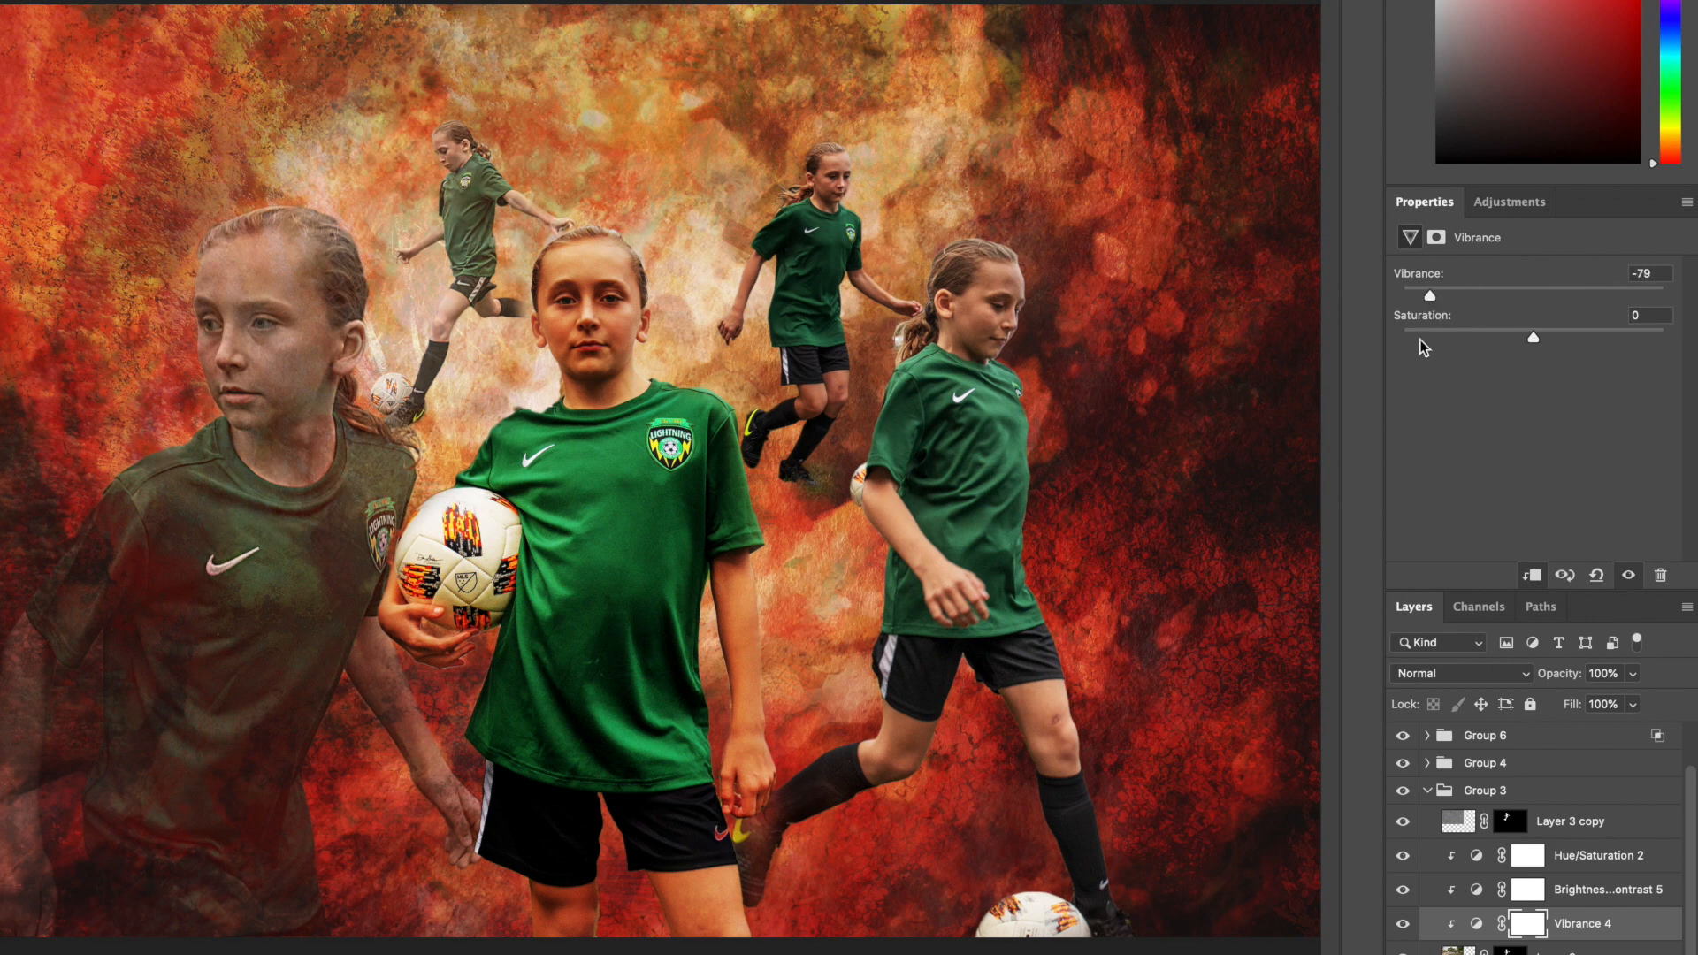
Step: Raise the Blend If Underlying Layer shadow slider for Group 3, and set the group's opacity to 91%
double_click(1637, 796)
drag(1111, 515, 1224, 511)
click(1550, 119)
click(1633, 674)
mouse_move(1636, 699)
mouse_down()
mouse_move(1599, 693)
mouse_move(1626, 699)
mouse_up()
Step: Set the contrast of Brightness/Contrast 5 in Group 3 to 69
scroll(1557, 840, up, 2)
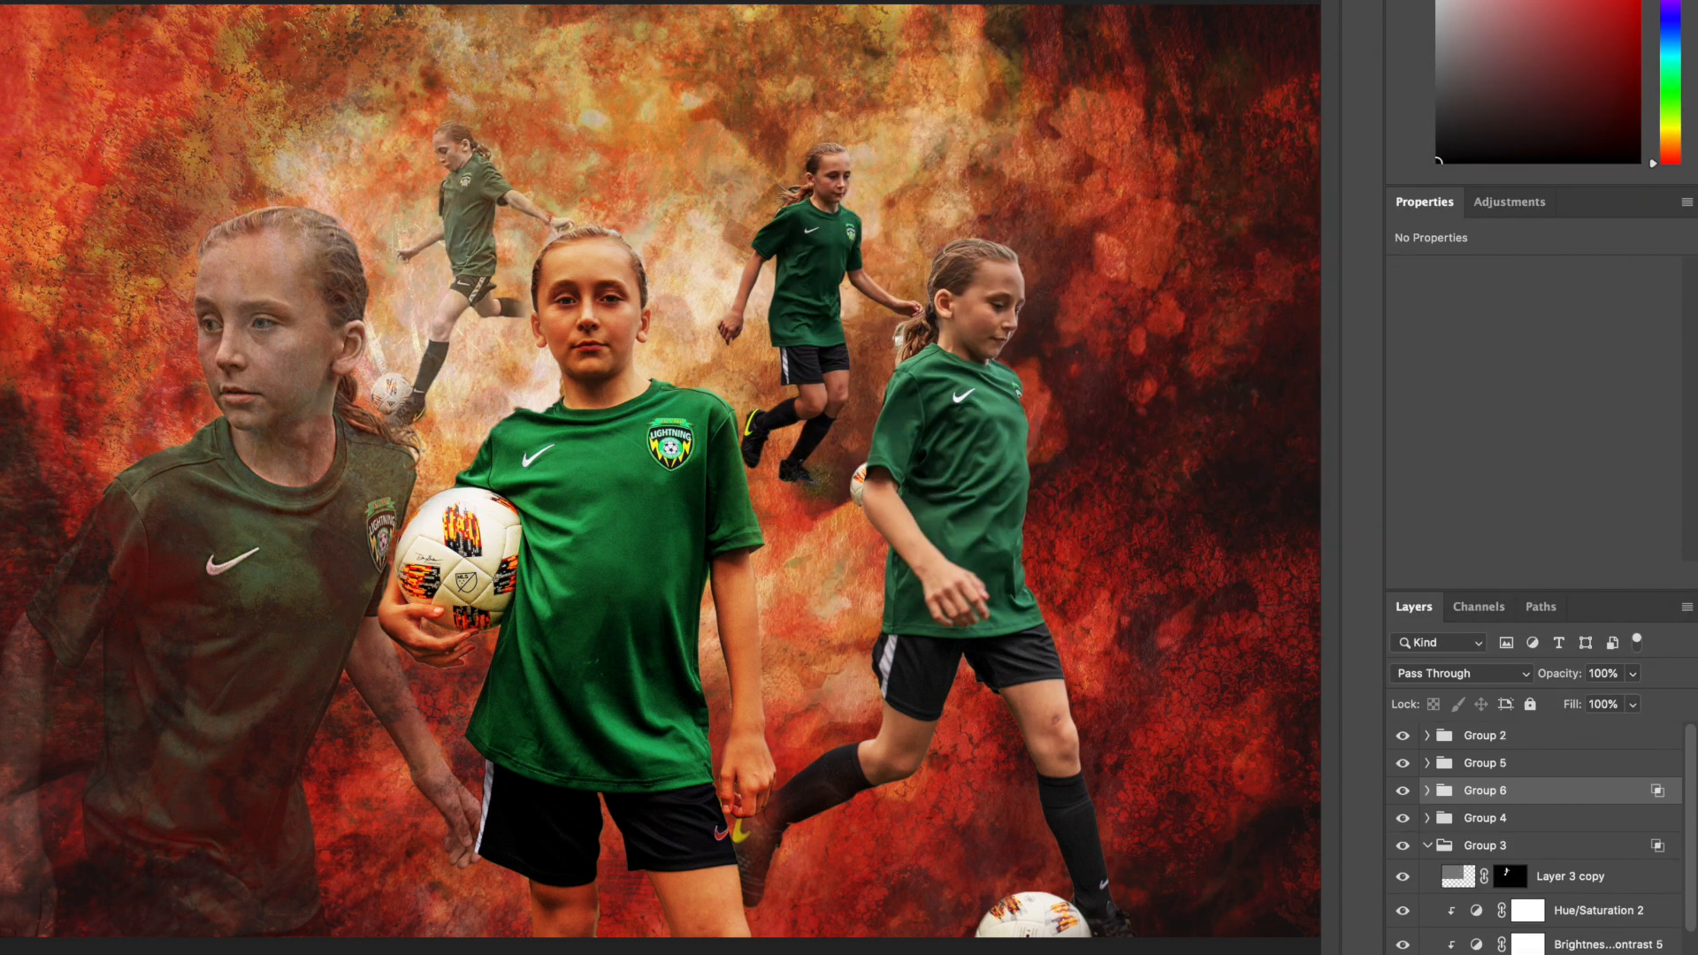
click(1476, 945)
drag(1626, 371, 1629, 377)
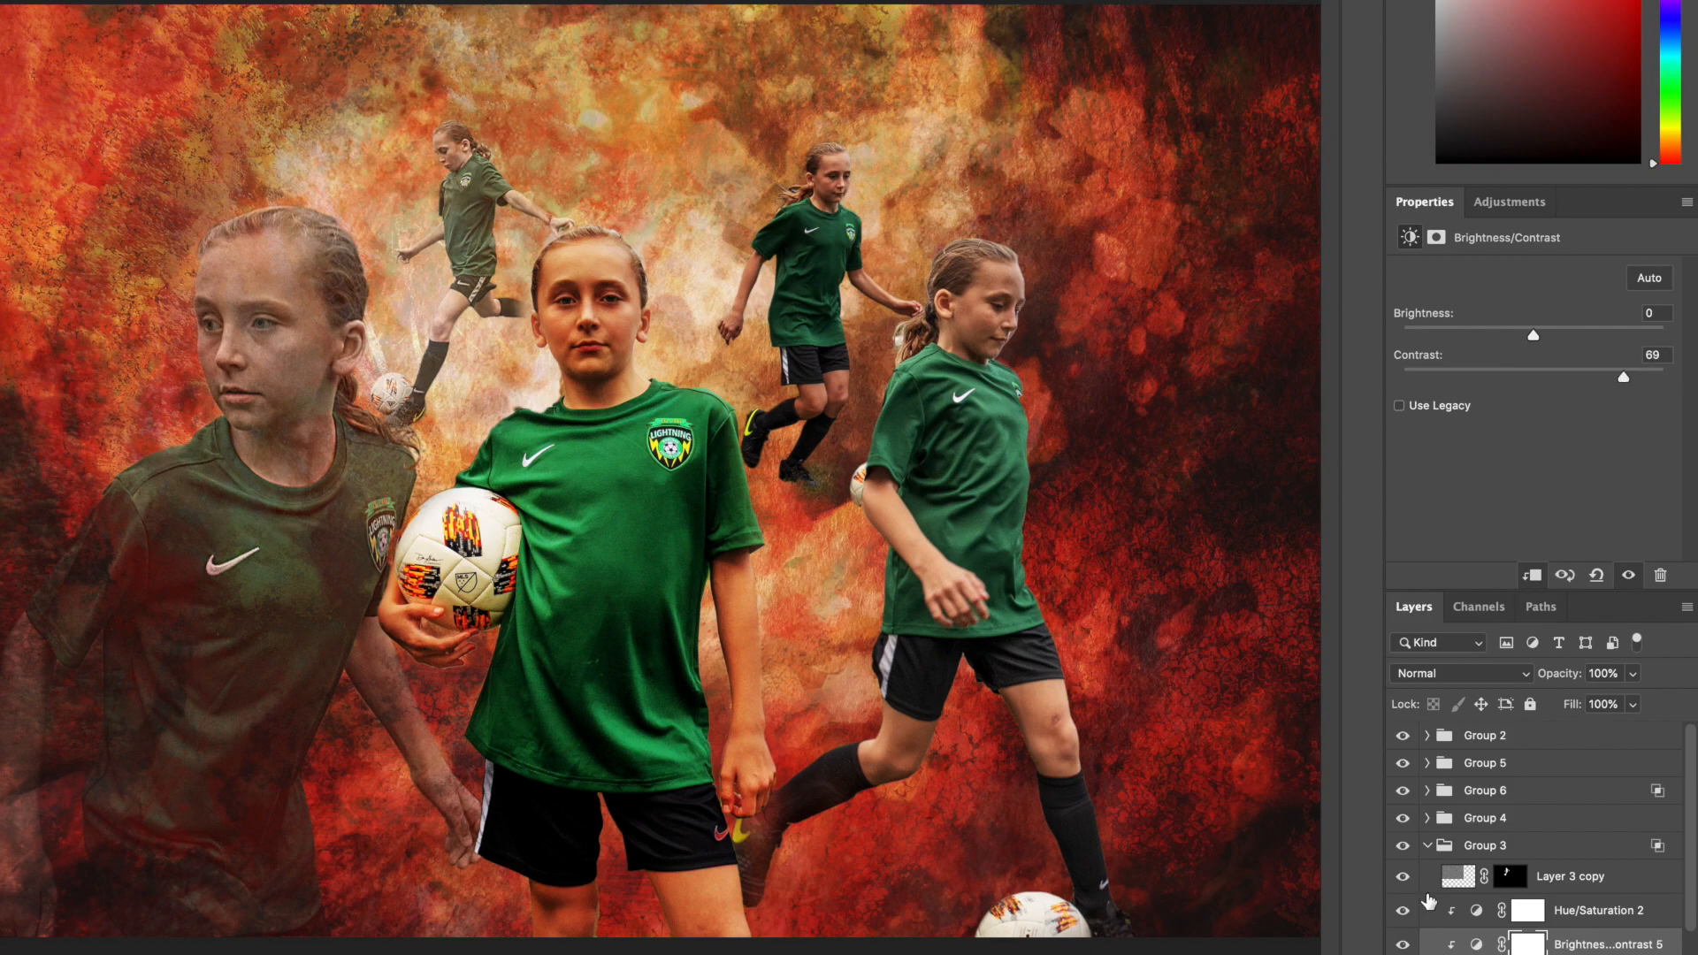
Step: Apply a High Pass filter with a 6.4-pixel radius to Layer 4 copy in Group 4, and set its blend mode to Vivid Light
key(ctrl+plus)
key(ctrl+plus)
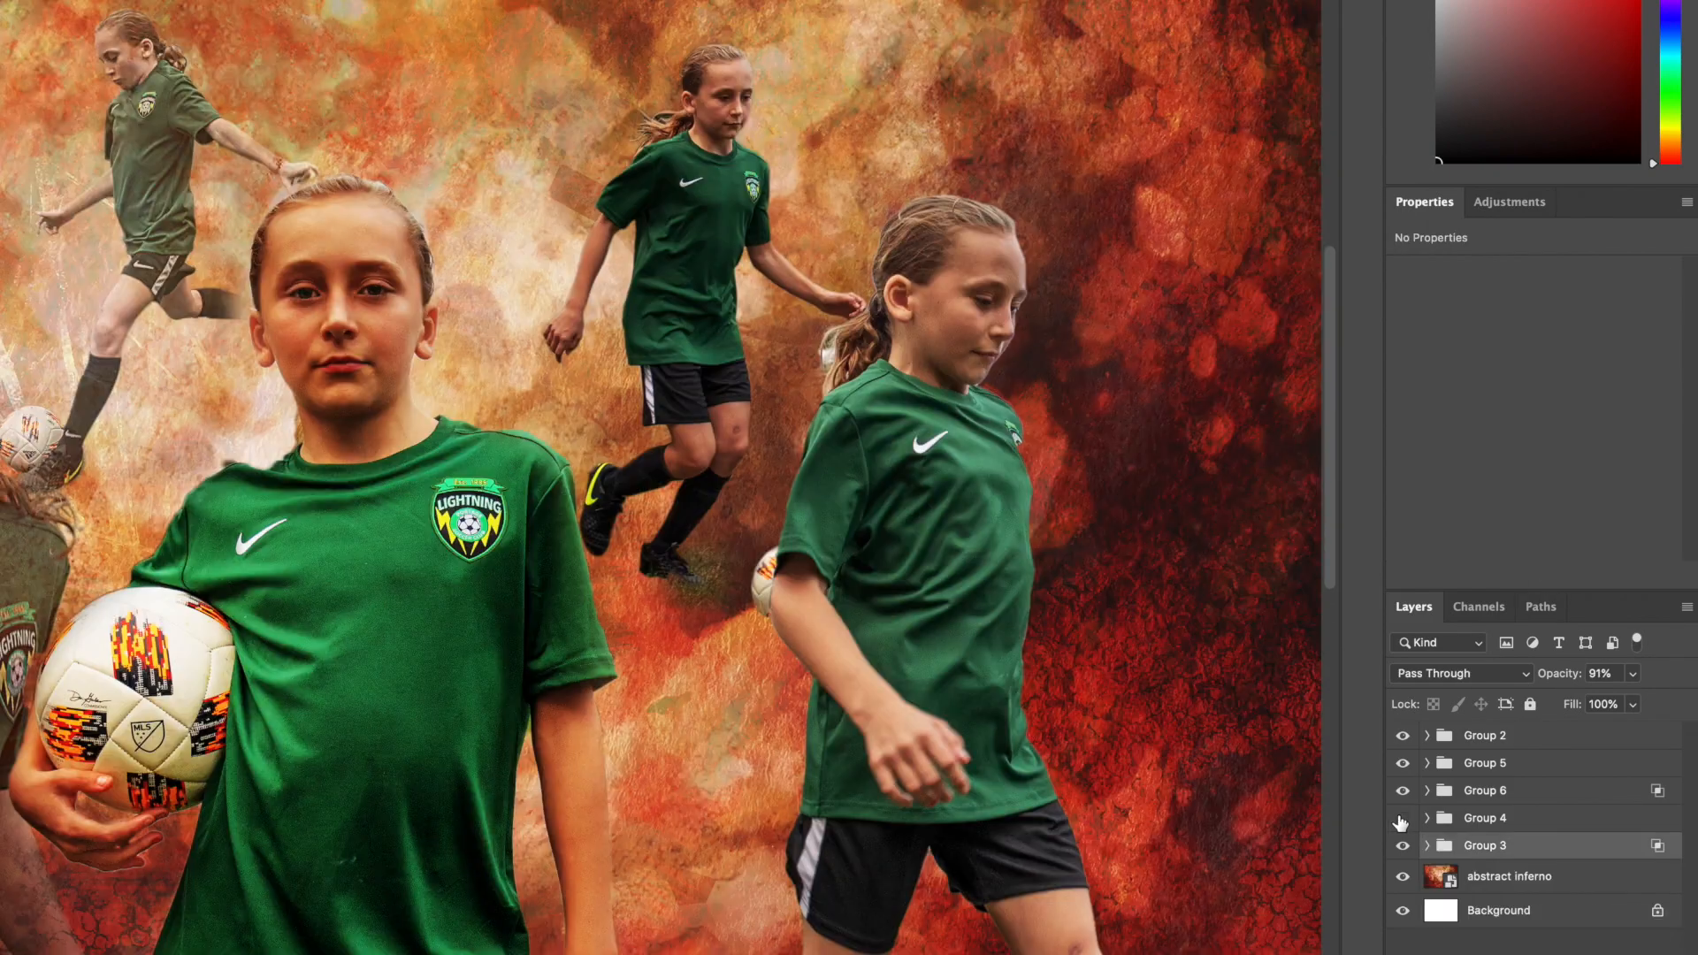
click(1441, 821)
click(1428, 818)
click(1557, 950)
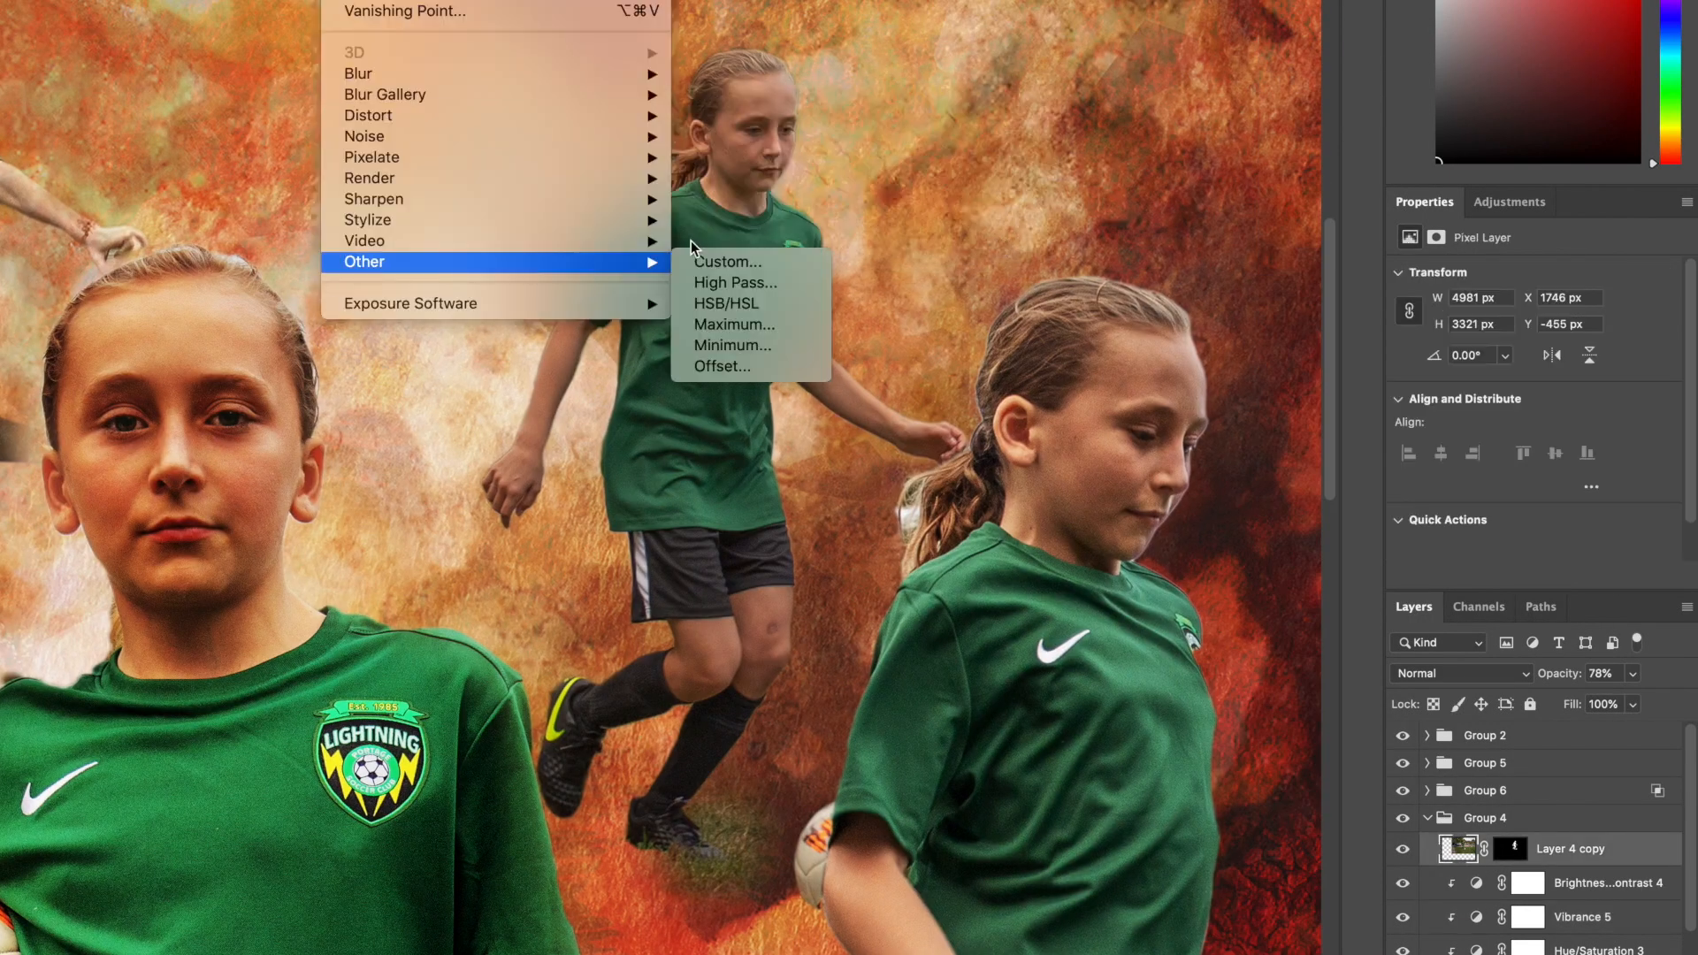
click(734, 283)
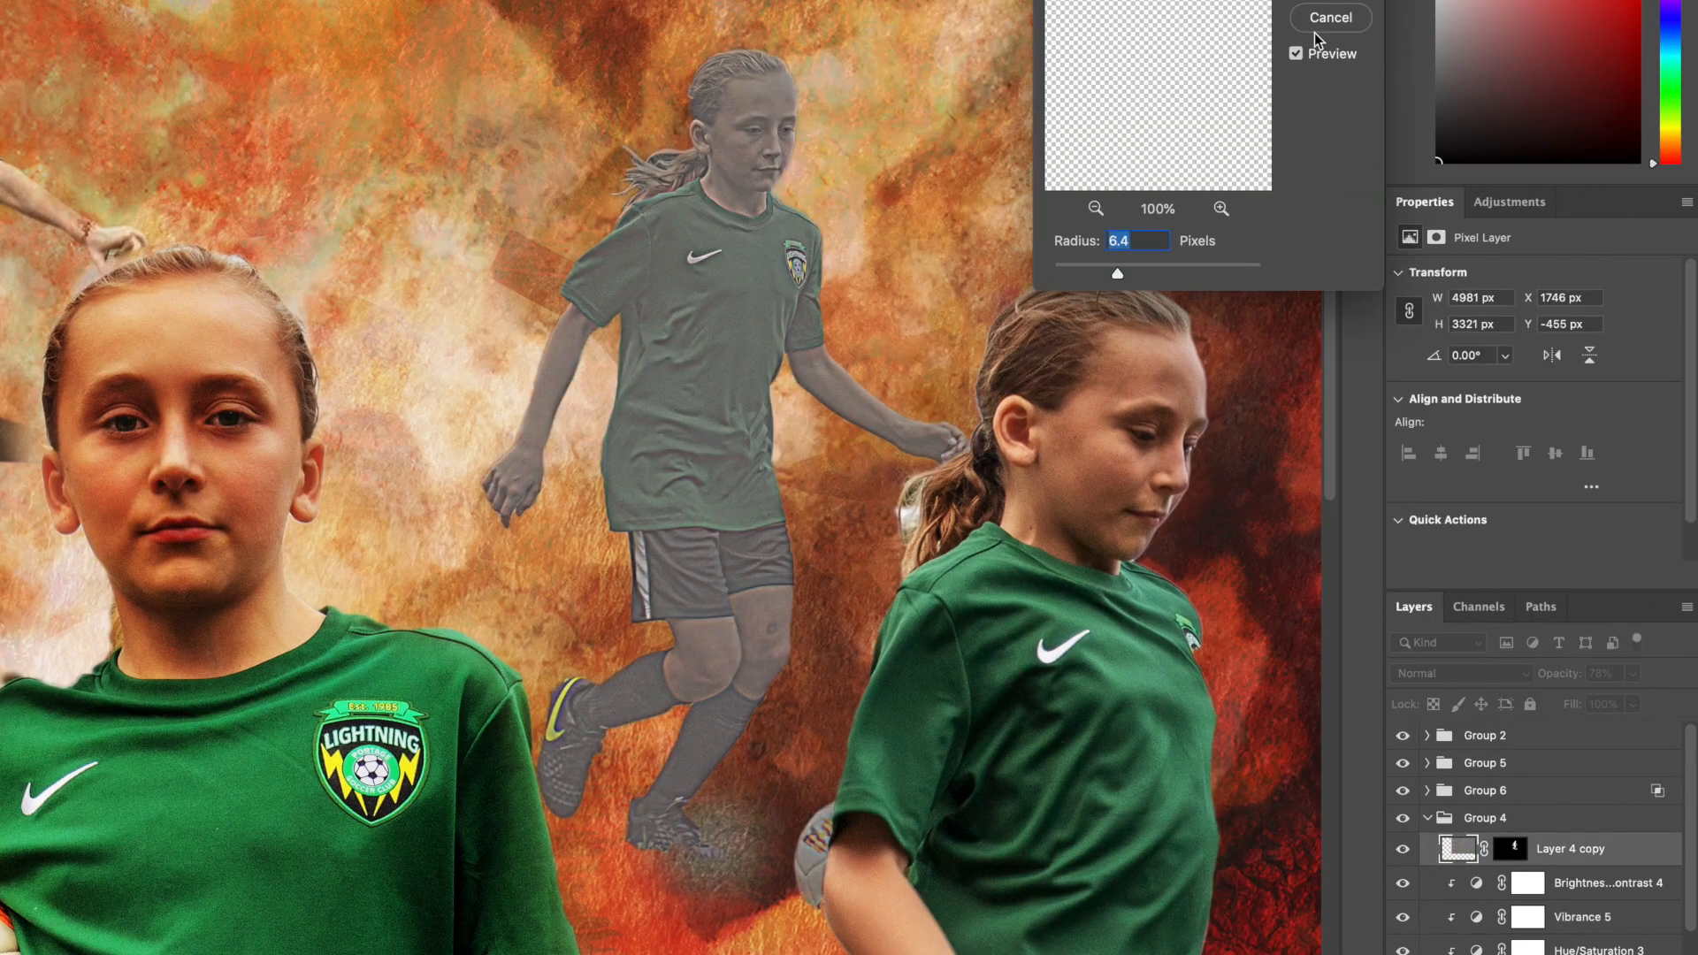
key(Return)
click(1461, 673)
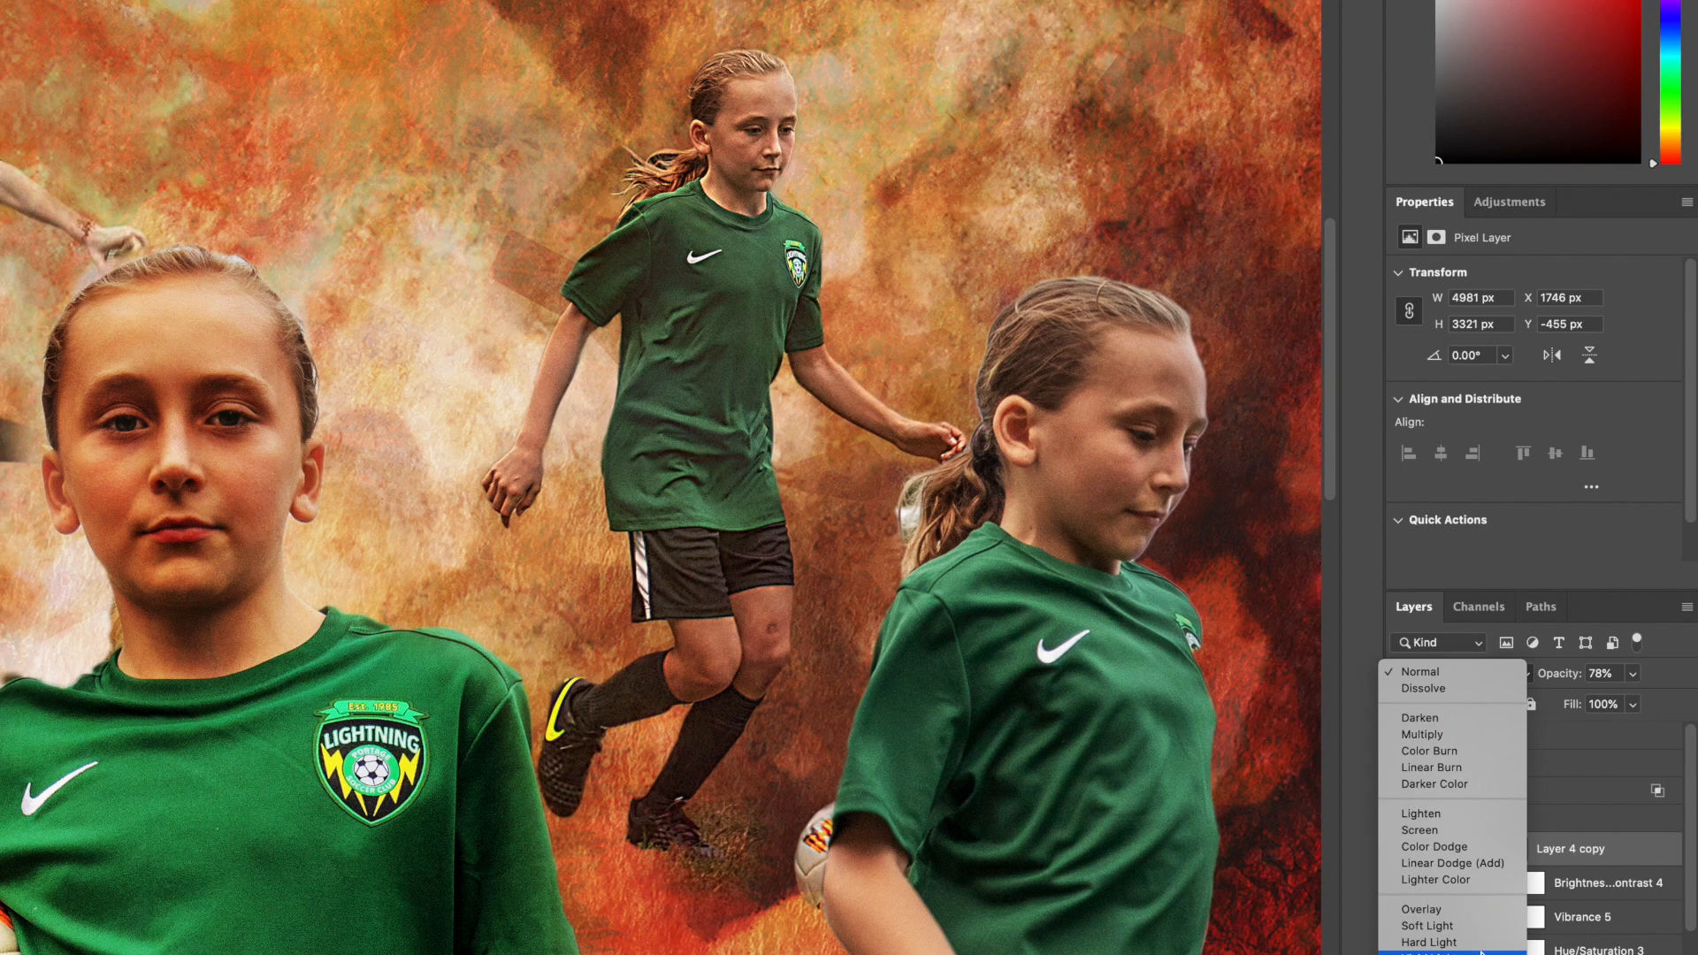
click(1424, 943)
Step: Adjust Vibrance 5 in Group 4, and set the contrast of Brightness/Contrast 4 to 90
click(1476, 916)
drag(1508, 296, 1525, 339)
click(1476, 883)
drag(1635, 380, 1648, 383)
click(1592, 948)
click(1601, 883)
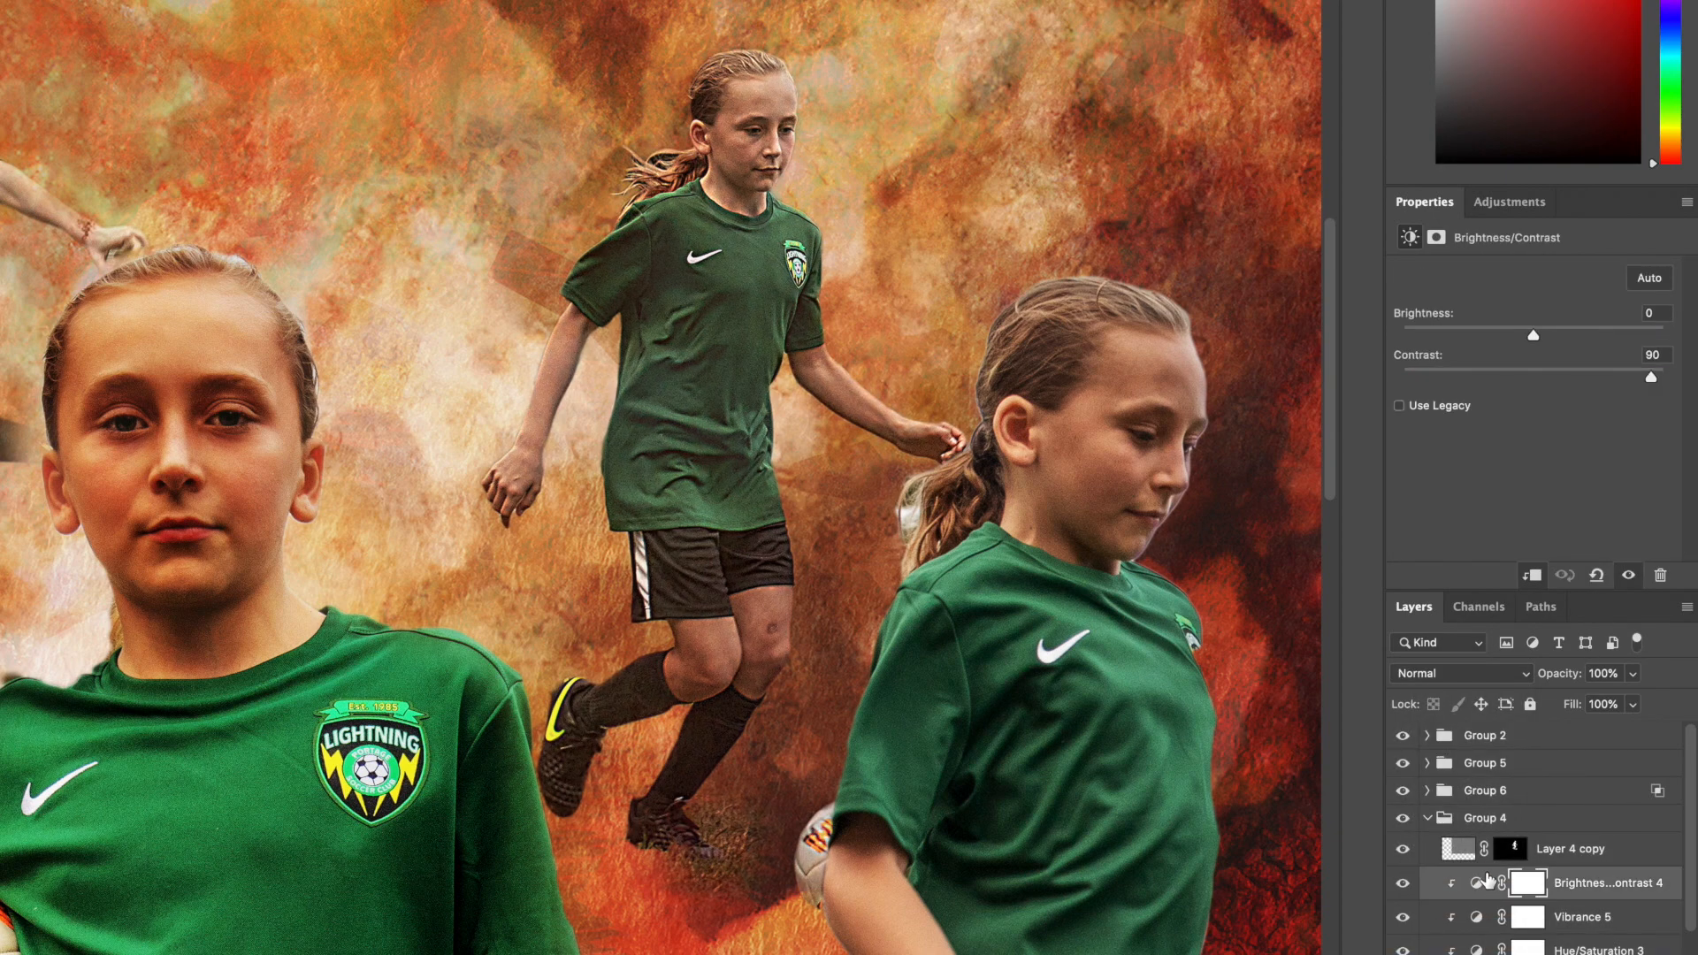
Step: Reduce the opacity of Layer 4 copy, and set Group 4's opacity to 90%
click(1570, 849)
click(1633, 673)
drag(1662, 701, 1625, 701)
click(1588, 819)
click(1635, 673)
Step: Raise the Blend If Underlying Layer shadow slider for Group 4, and collapse the group
double_click(1565, 818)
drag(1214, 19, 1298, 0)
drag(1223, 324, 1300, 332)
key(Return)
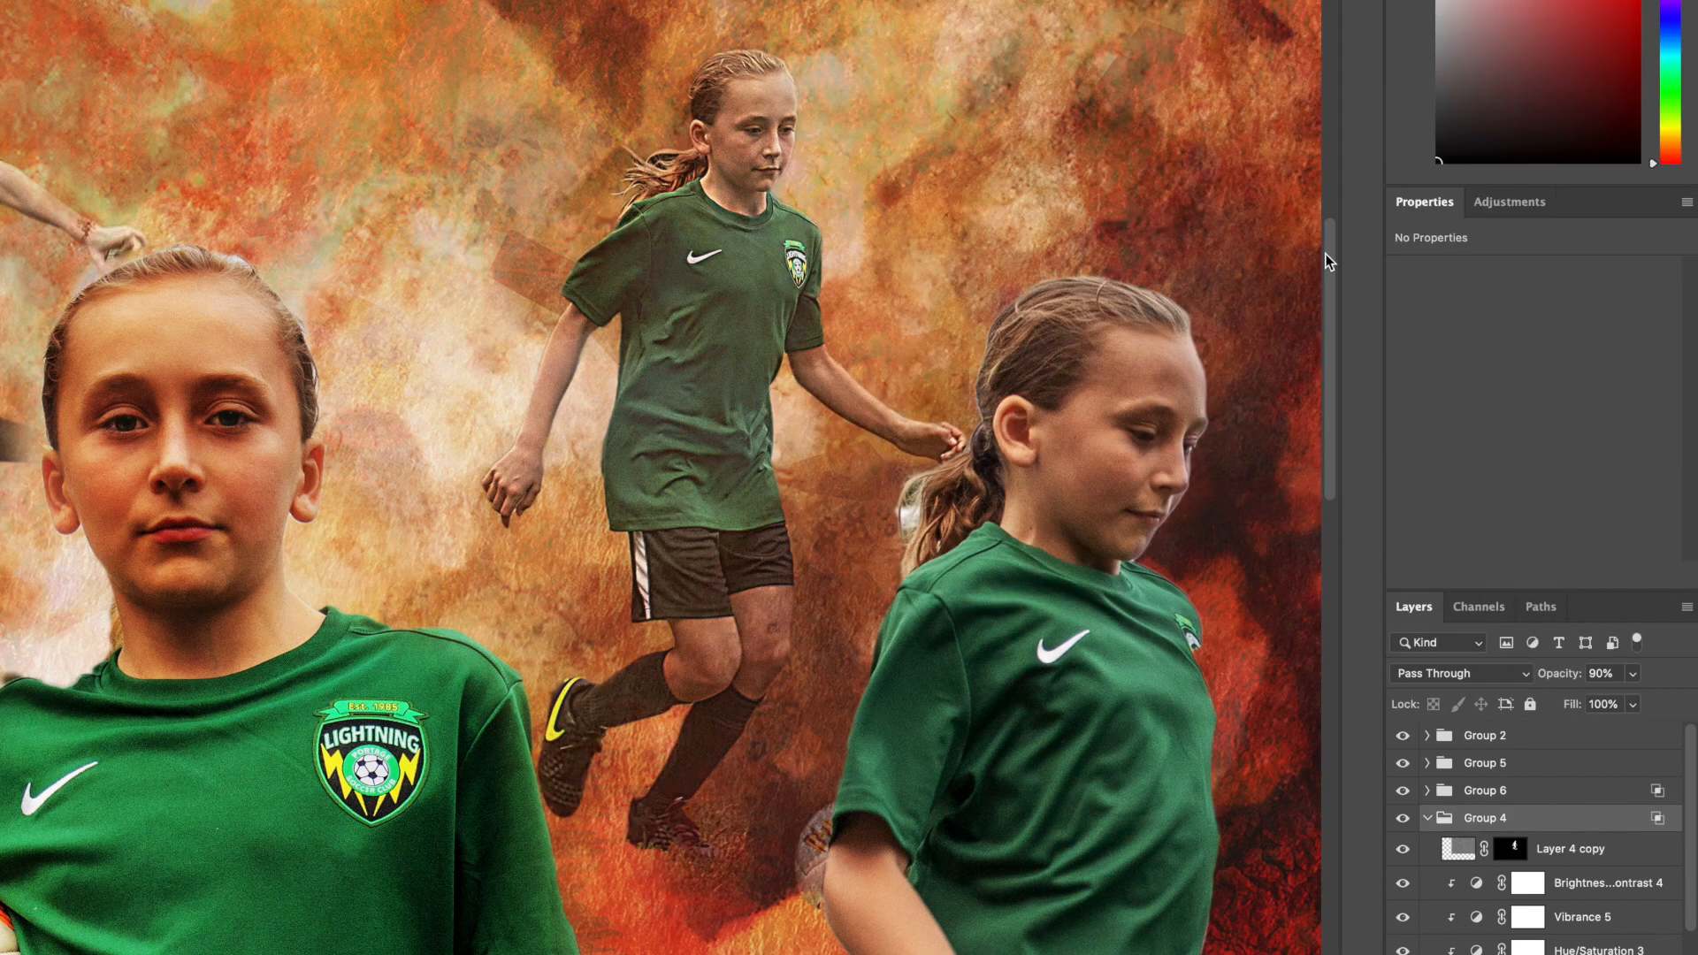
click(1427, 818)
Step: Expand Group 5 and lower Layer 5's opacity to 63%
drag(970, 602, 519, 289)
click(1427, 763)
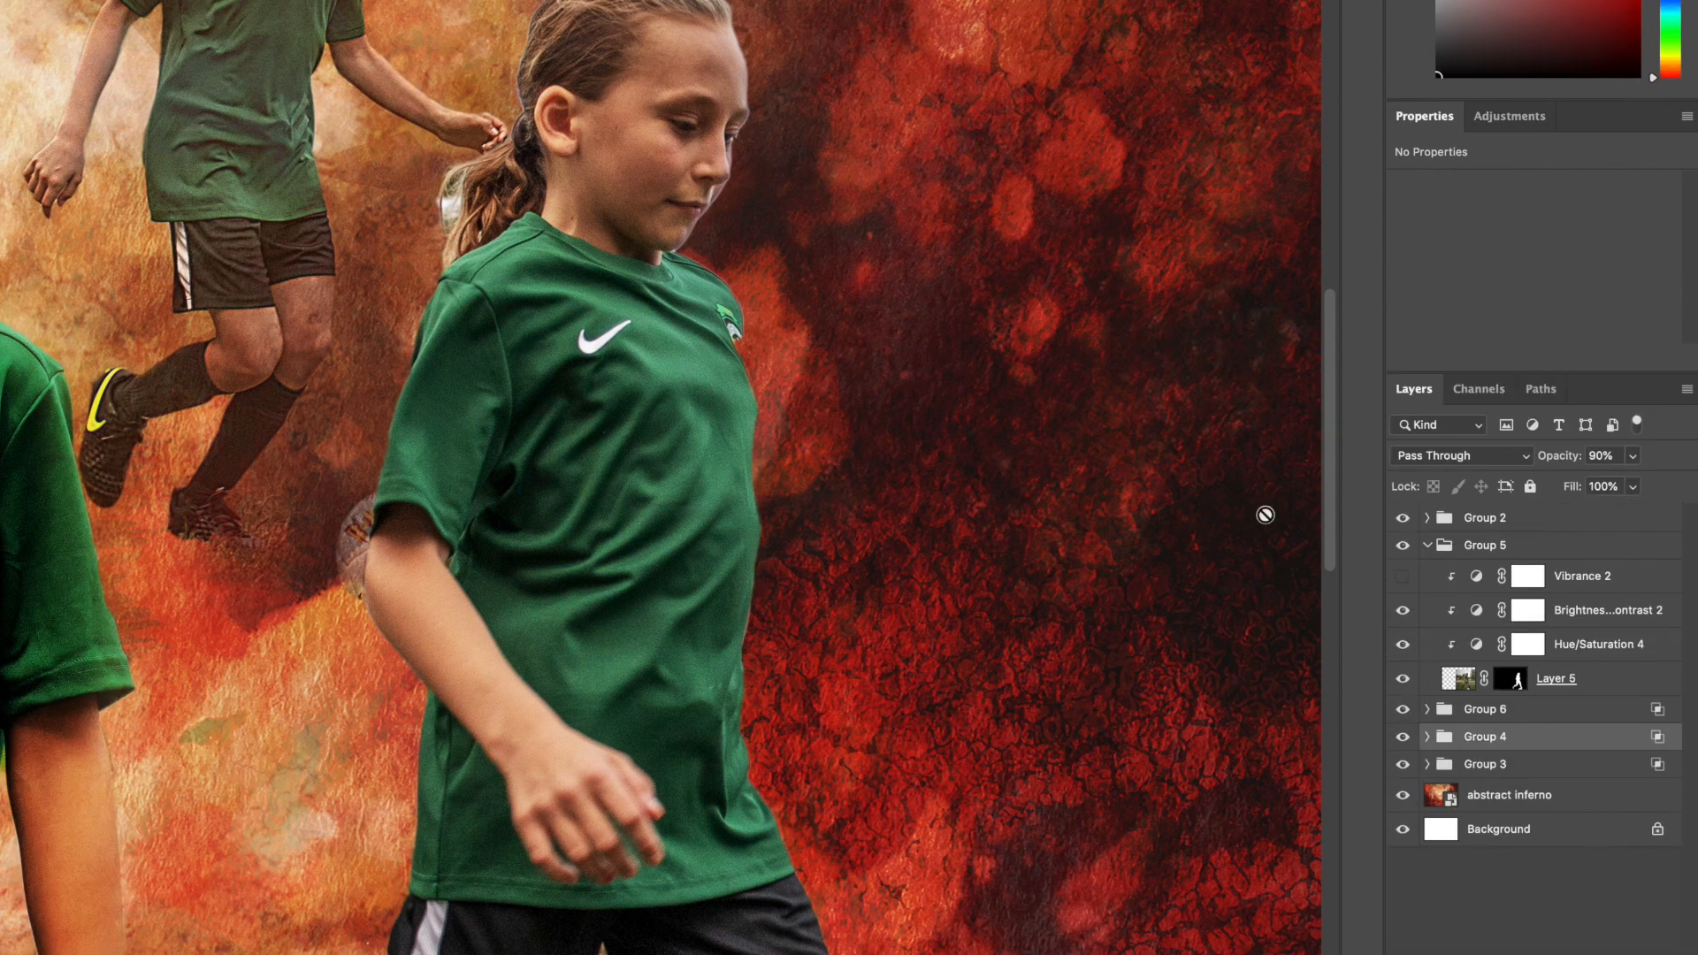
click(1482, 690)
drag(1633, 455, 1599, 495)
Step: Duplicate Layer 5 to the top of Group 5, and clip the visible Vibrance 2, Brightness/Contrast 2 and Hue/Saturation 4 adjustments to Layer 5
key(super+j)
drag(1610, 678, 1618, 561)
click(1403, 611)
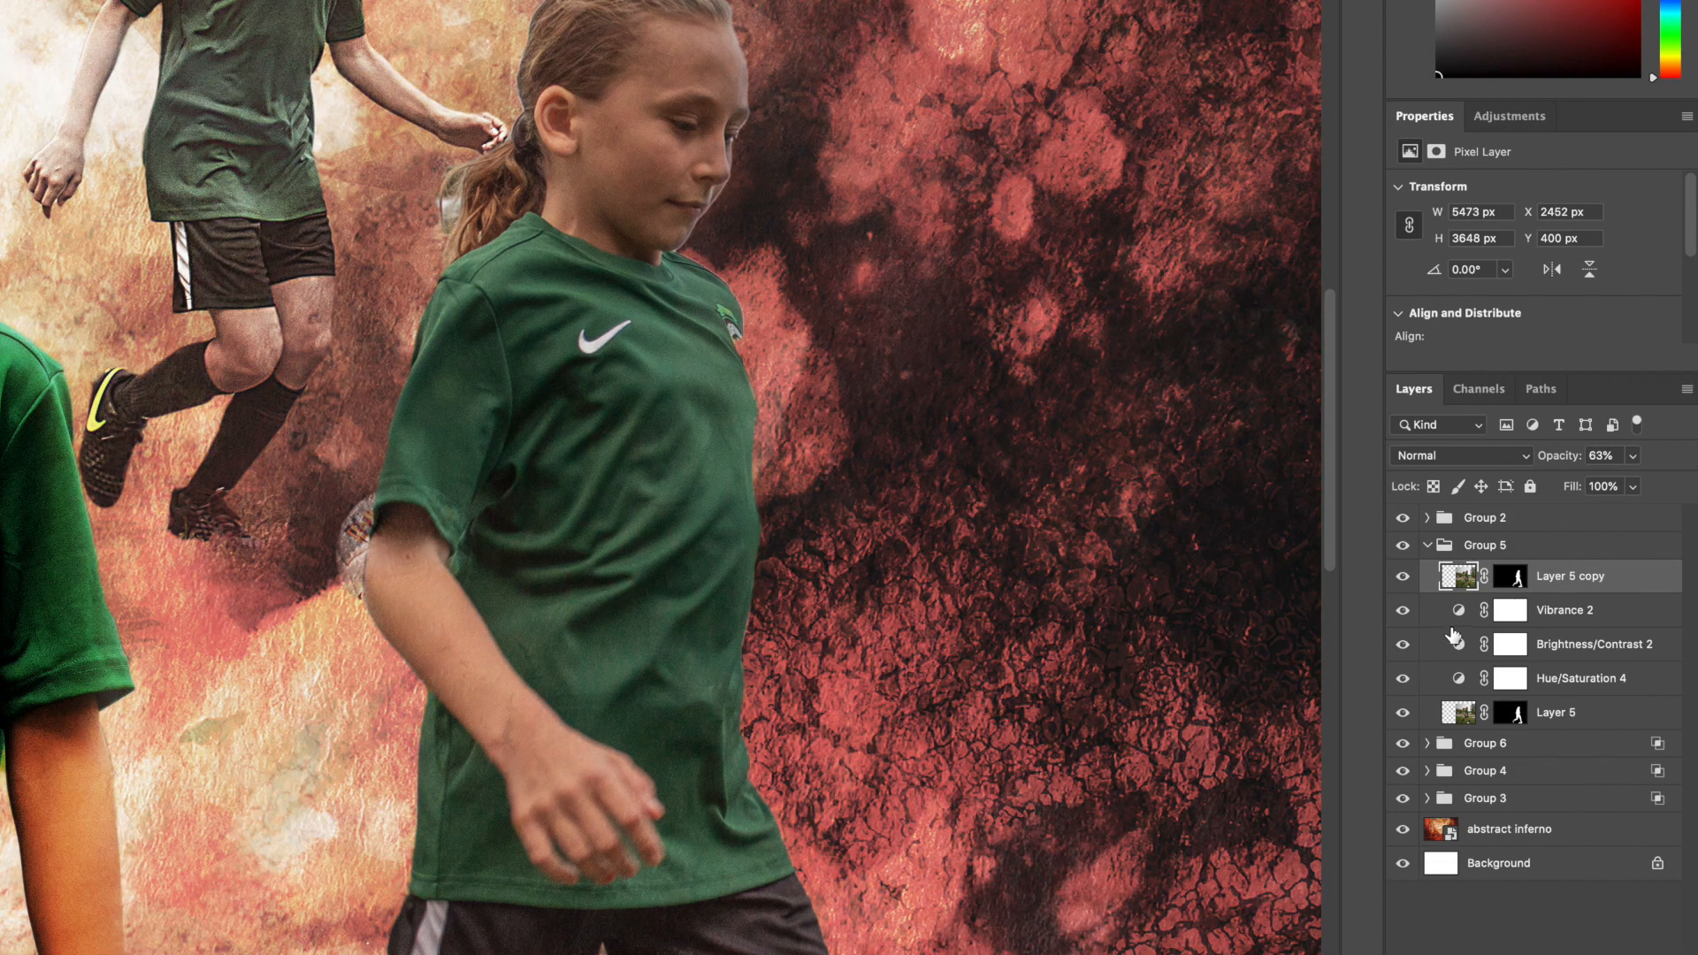
alt+click(1486, 627)
alt+click(1486, 662)
alt+click(1487, 695)
click(1493, 624)
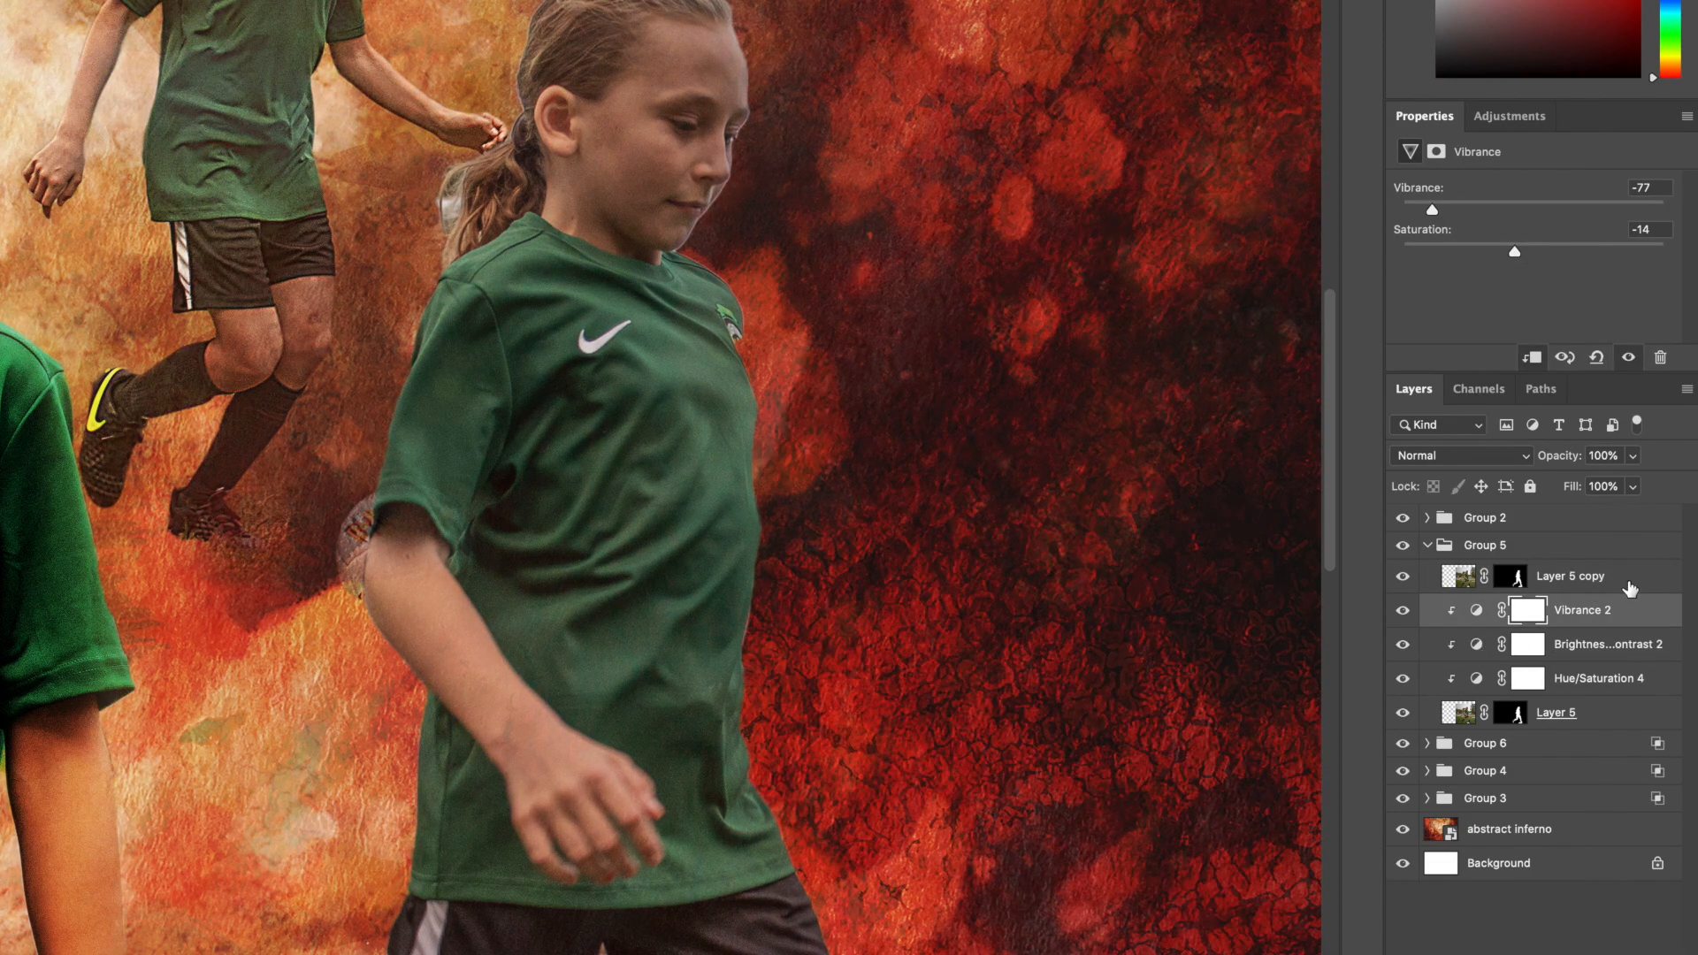
Step: Apply a High Pass filter to Layer 5 copy and set its blend mode to Vivid Light
click(1625, 584)
click(341, 2)
mouse_move(360, 262)
click(735, 283)
key(Return)
click(1462, 455)
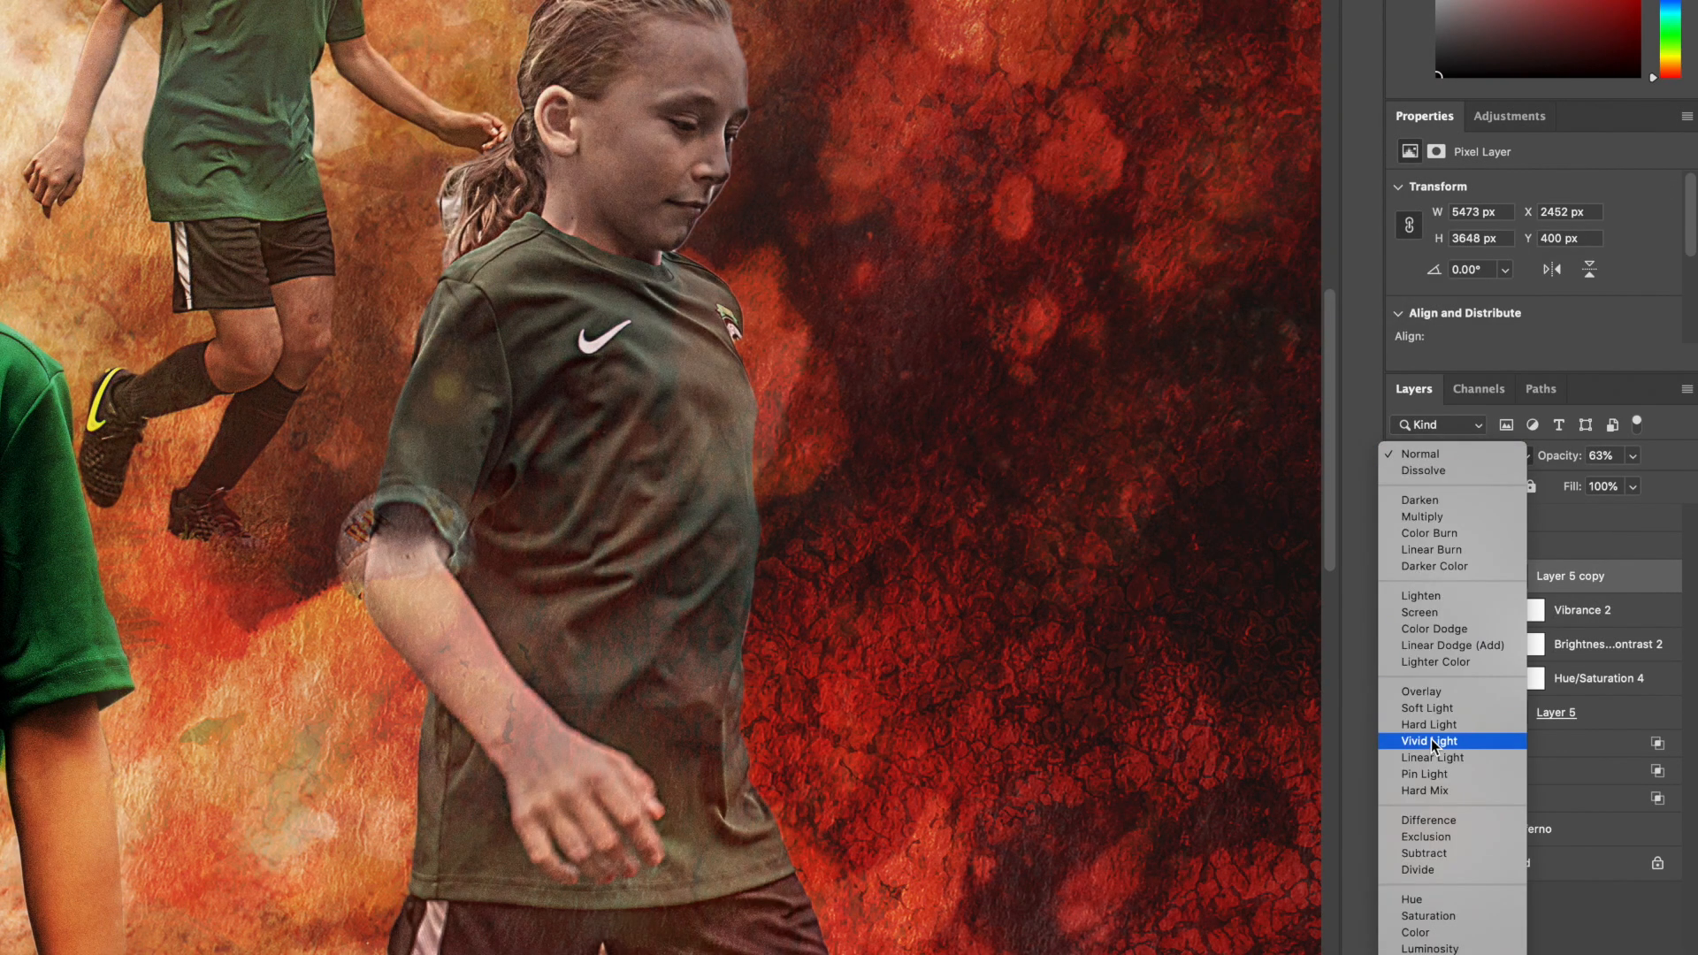
click(1434, 740)
Step: Set Vibrance 2's vibrance to -39 and its saturation to -2
click(1473, 611)
drag(1432, 210, 1482, 209)
mouse_move(1514, 251)
mouse_down()
mouse_move(1543, 257)
mouse_move(1530, 251)
mouse_up()
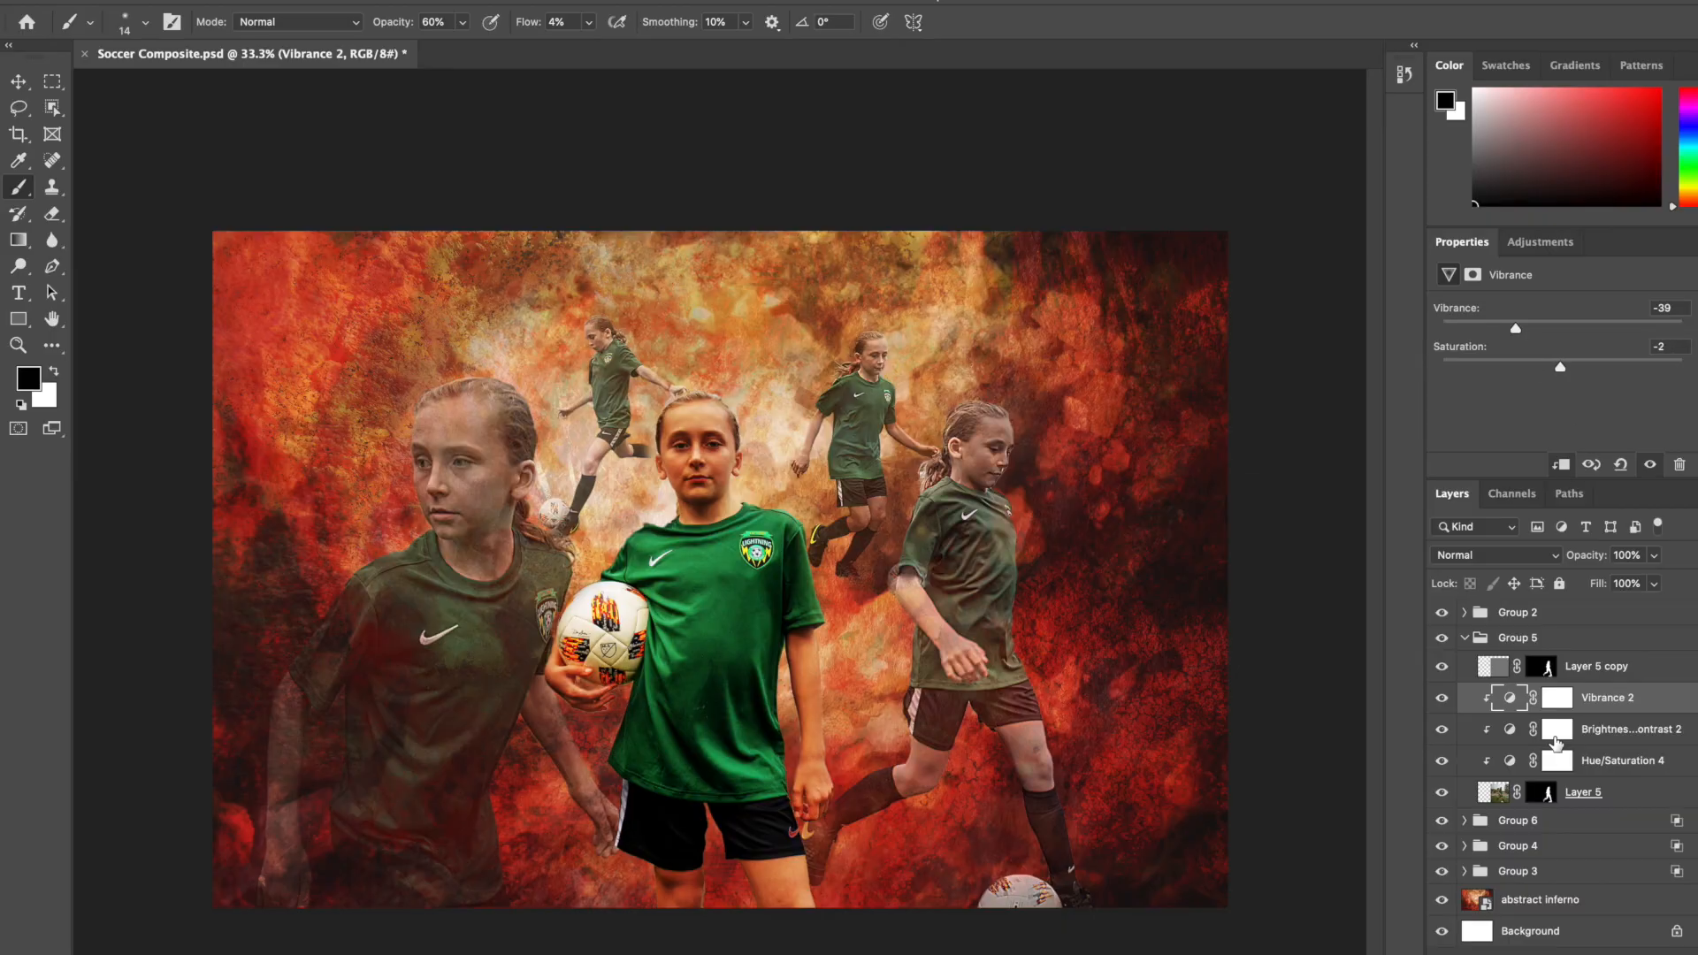
Step: Set Group 5's opacity to 92%, and raise its Blend If Underlying Layer shadow slider
click(1632, 672)
mouse_move(1653, 555)
mouse_down()
mouse_move(1659, 582)
mouse_move(1589, 581)
mouse_move(1647, 582)
mouse_up()
click(1626, 637)
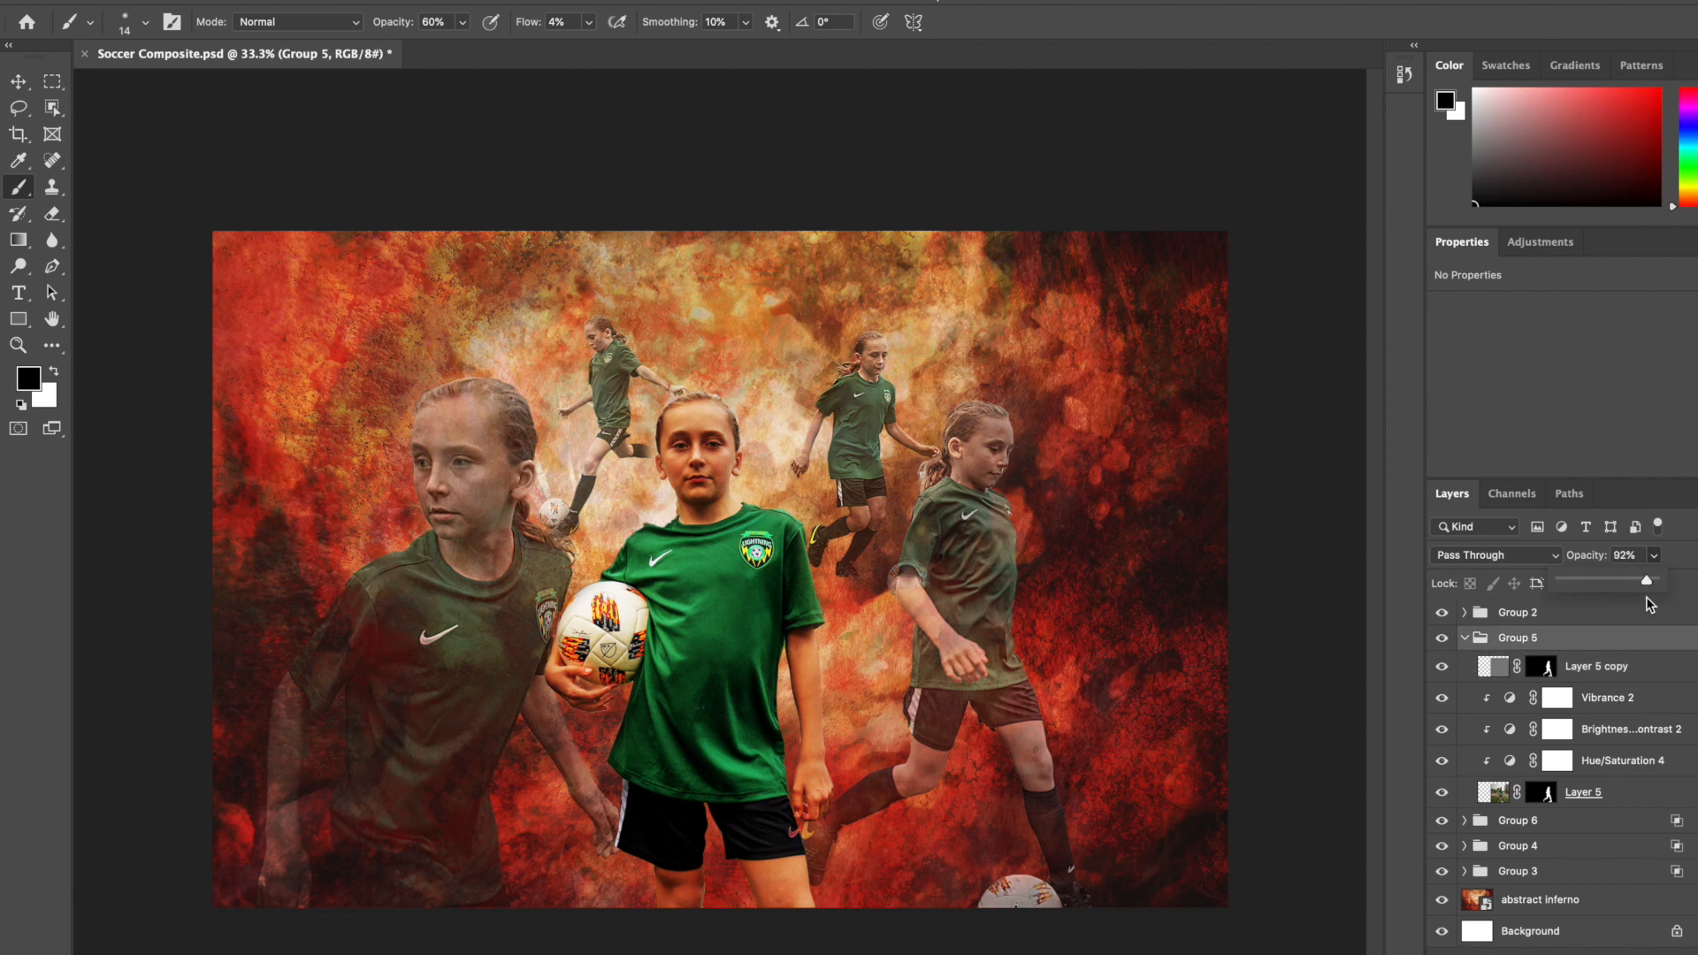
double_click(1584, 643)
drag(1236, 35, 316, 202)
drag(358, 607, 416, 598)
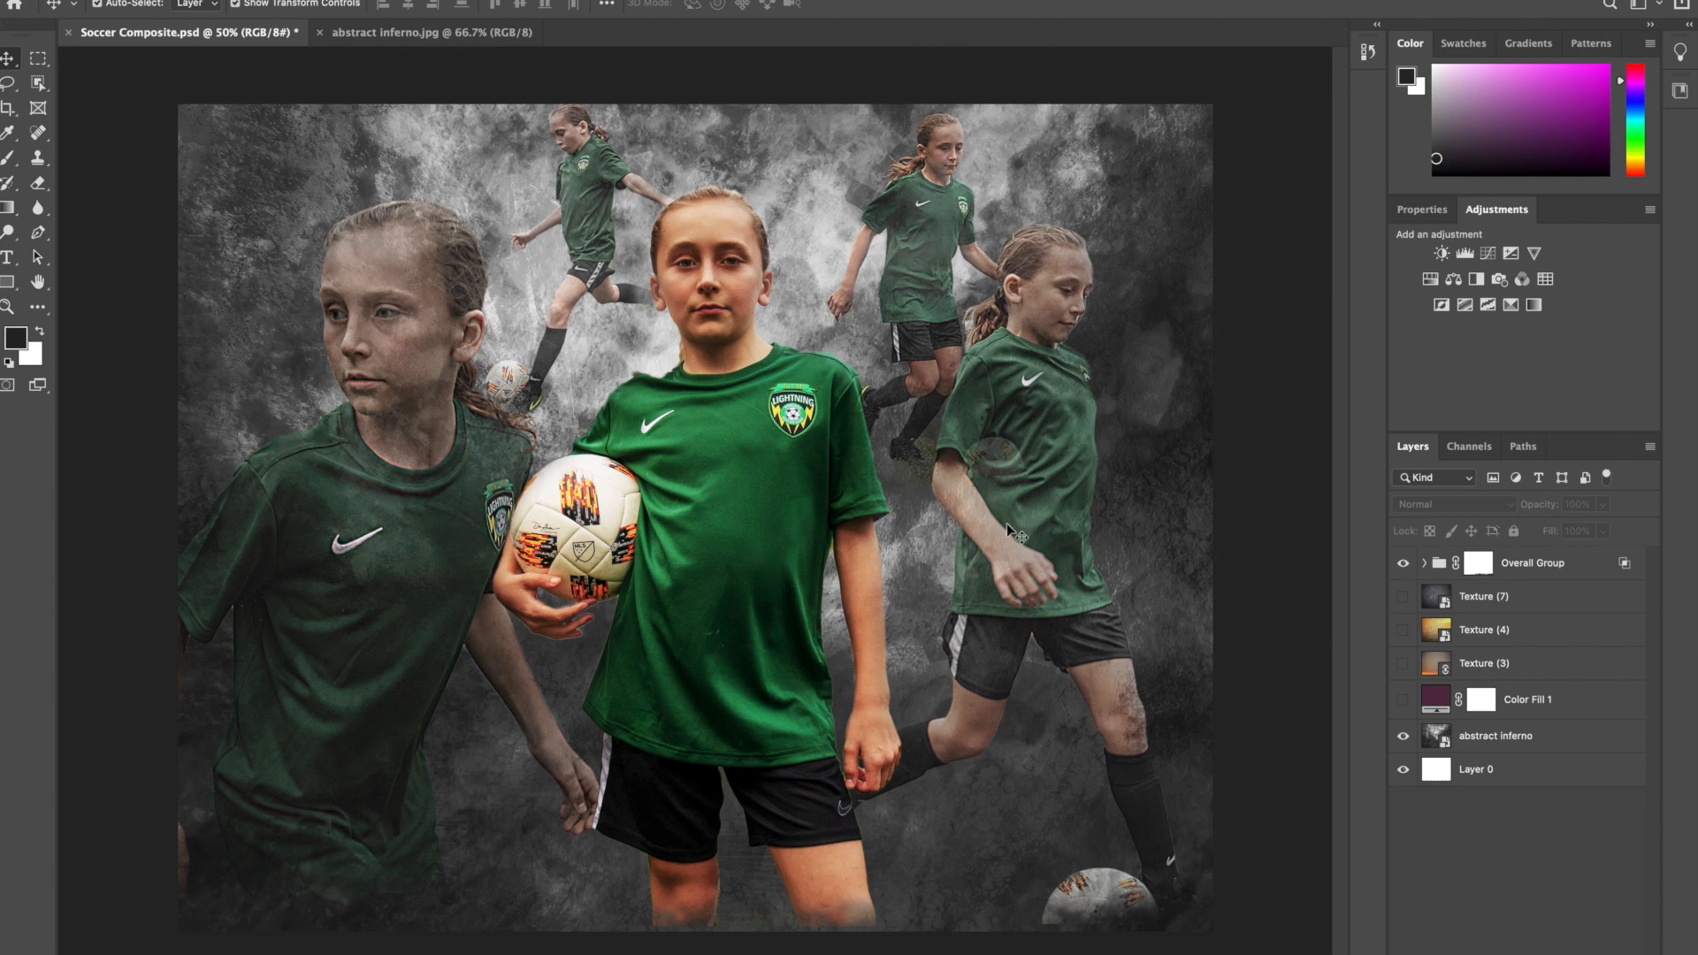
Step: Examine the abstract inferno smart object's contents and the Black & White adjustment options, and return to the Soccer Composite document
double_click(1437, 747)
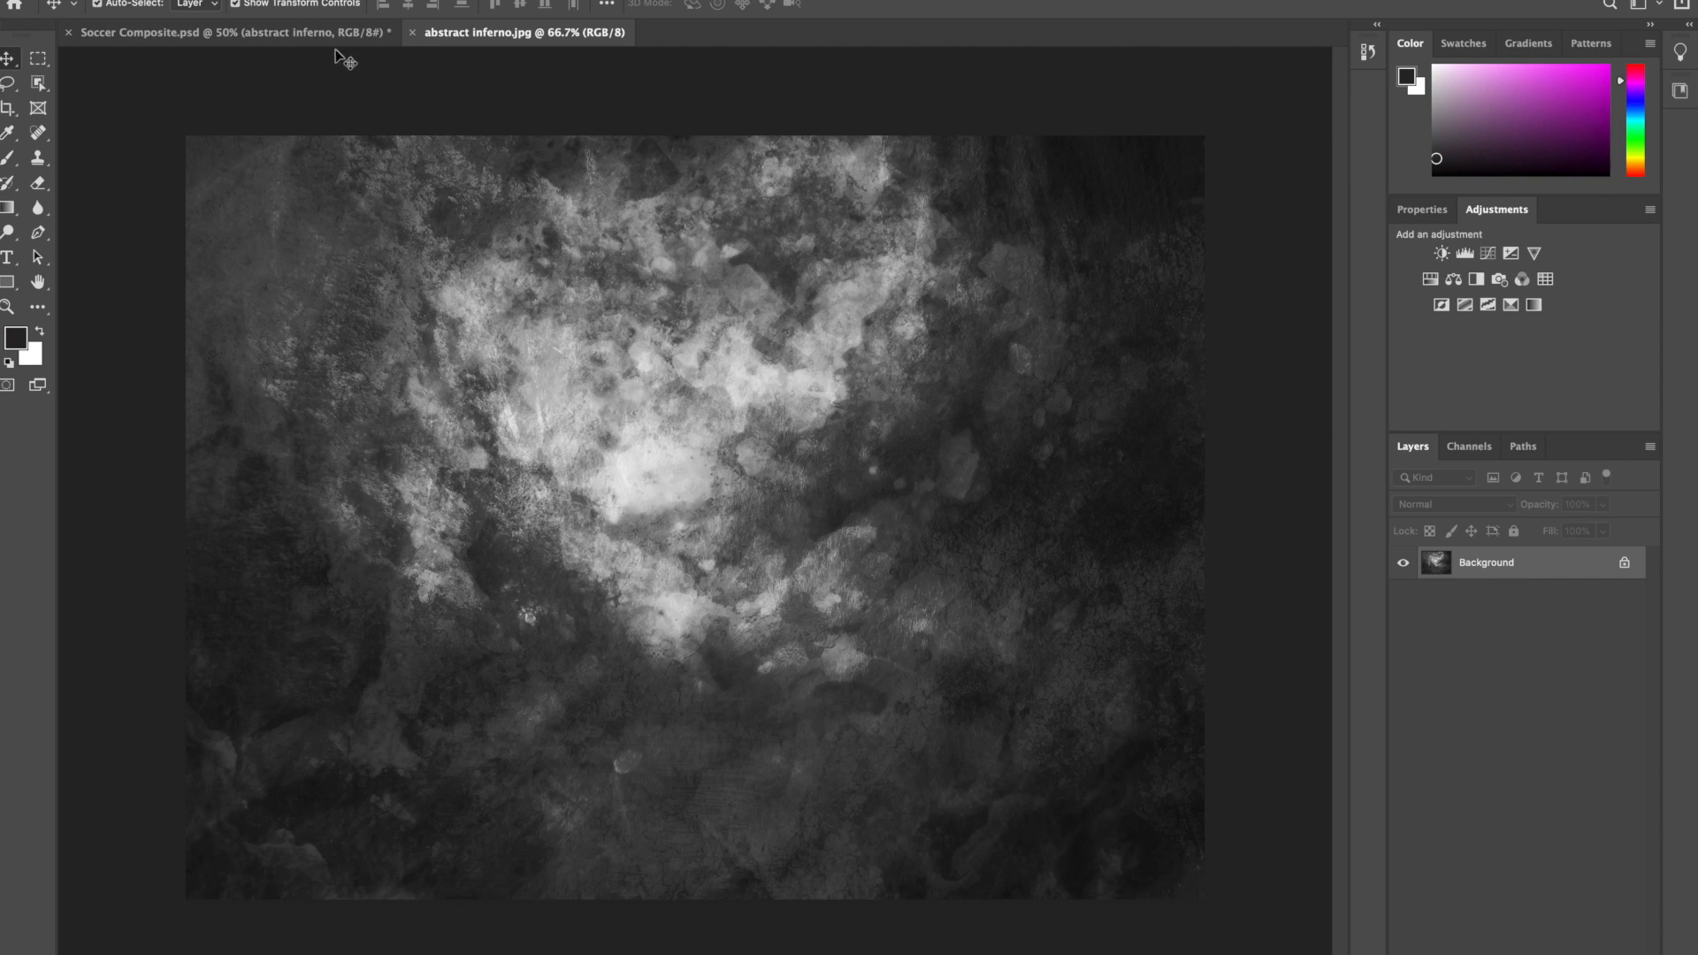
click(231, 0)
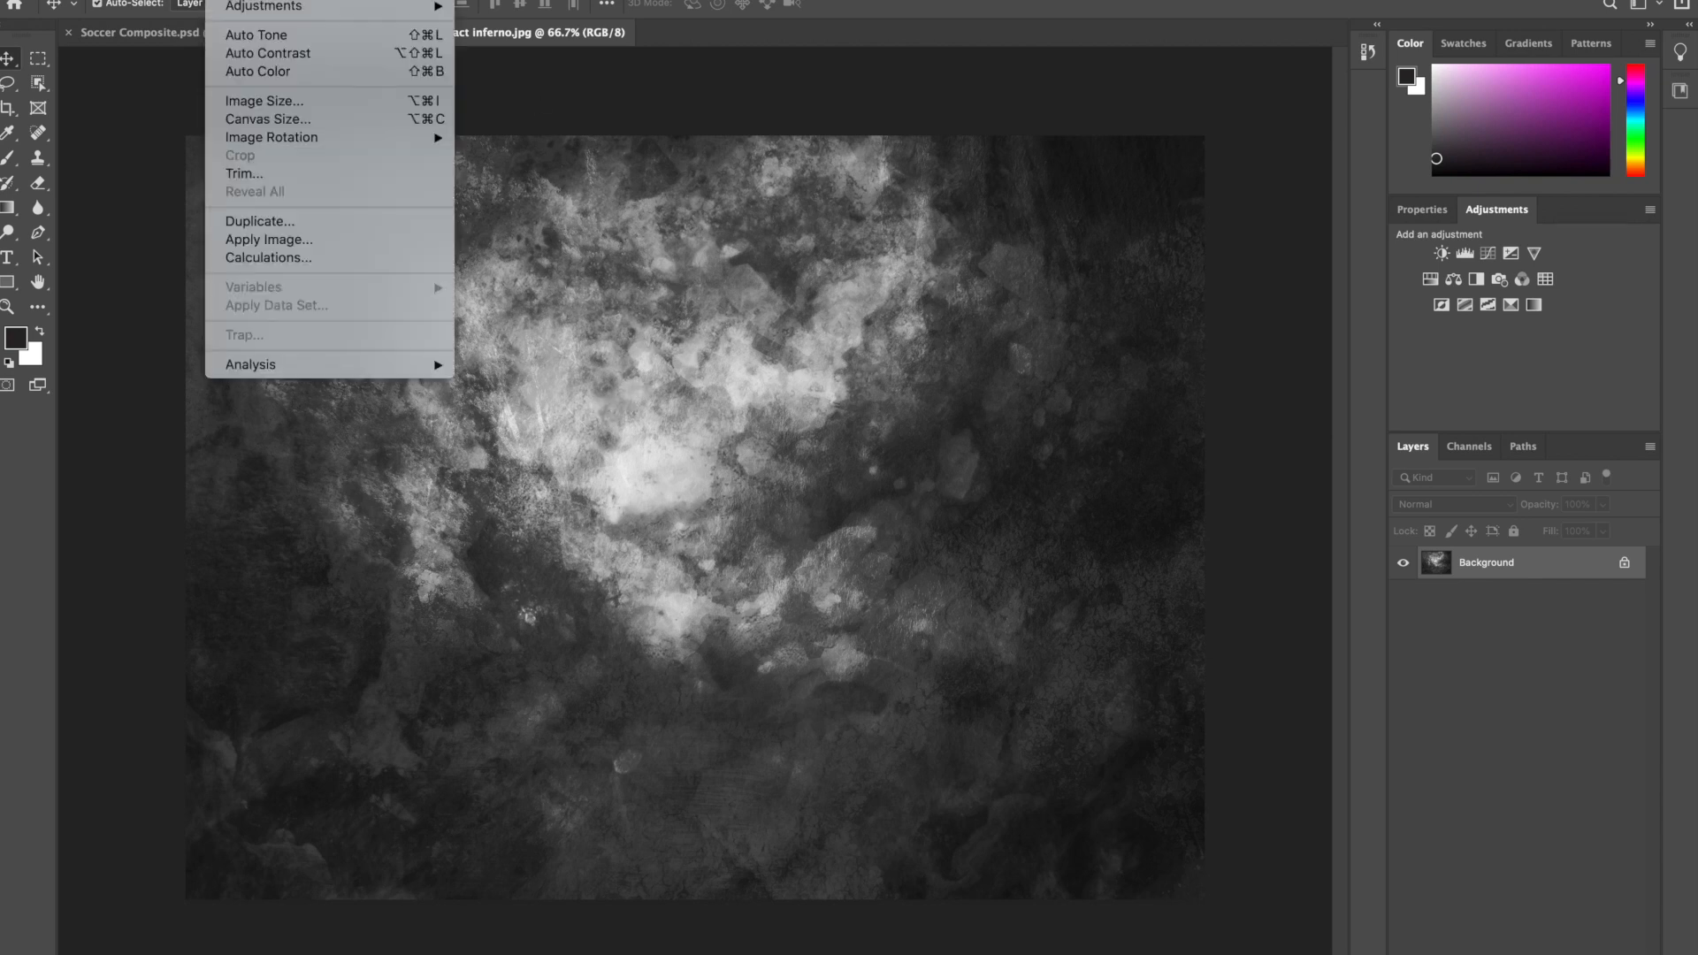
mouse_move(265, 5)
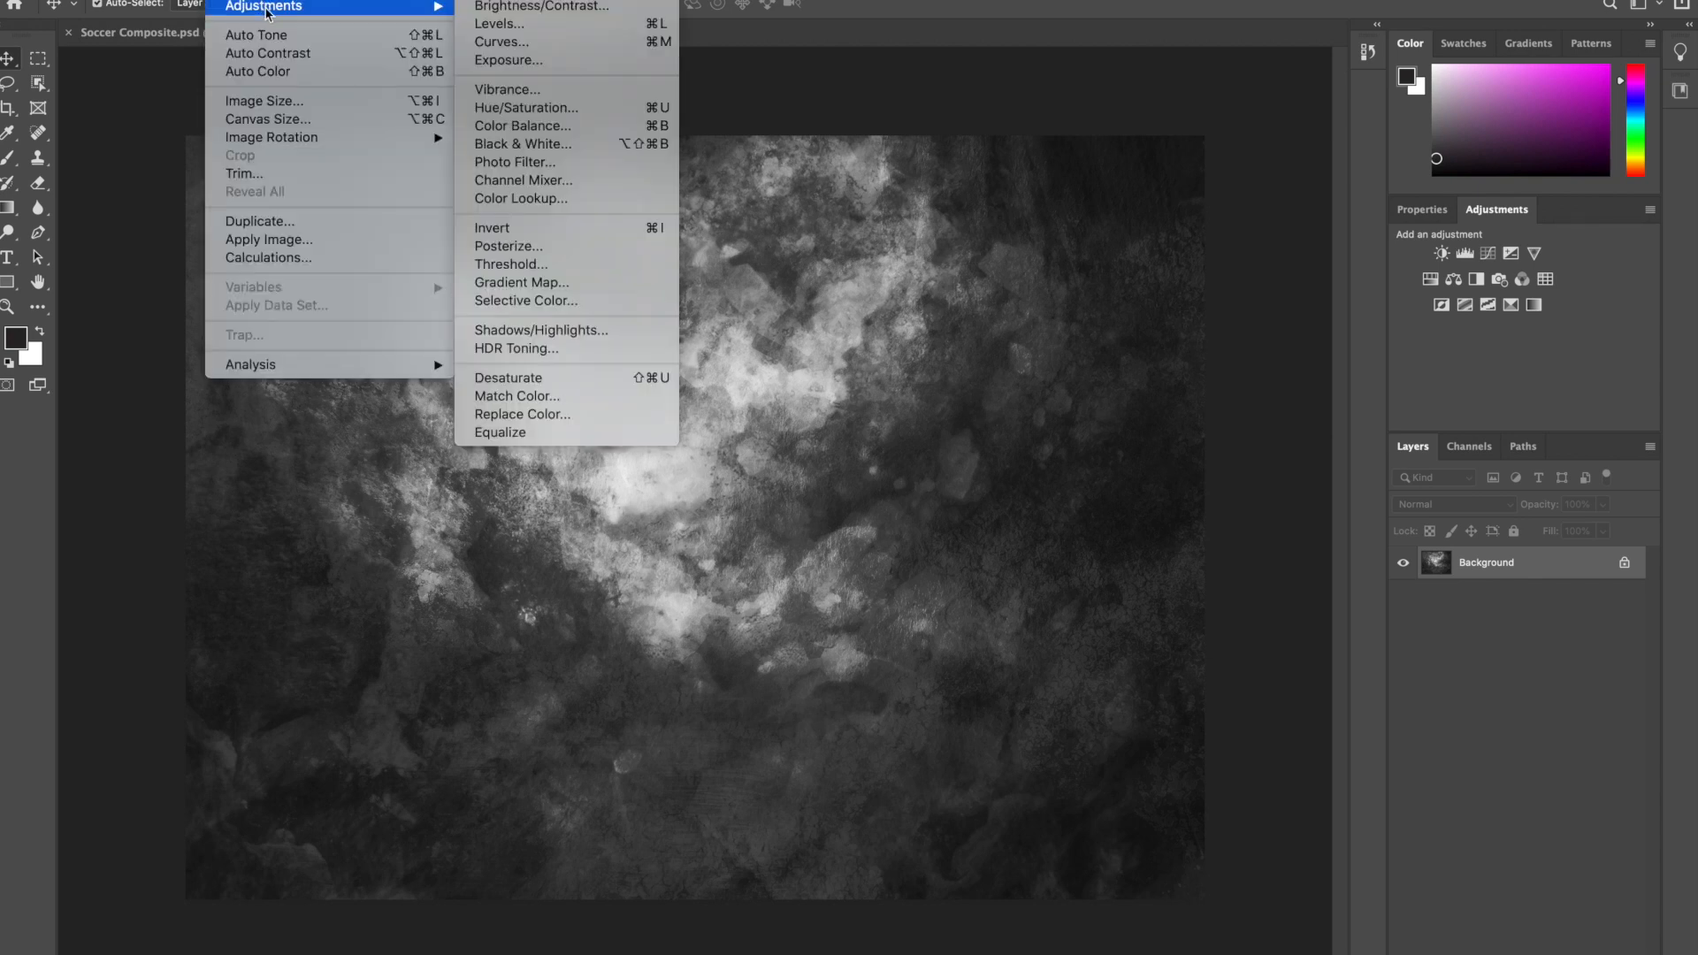
click(514, 144)
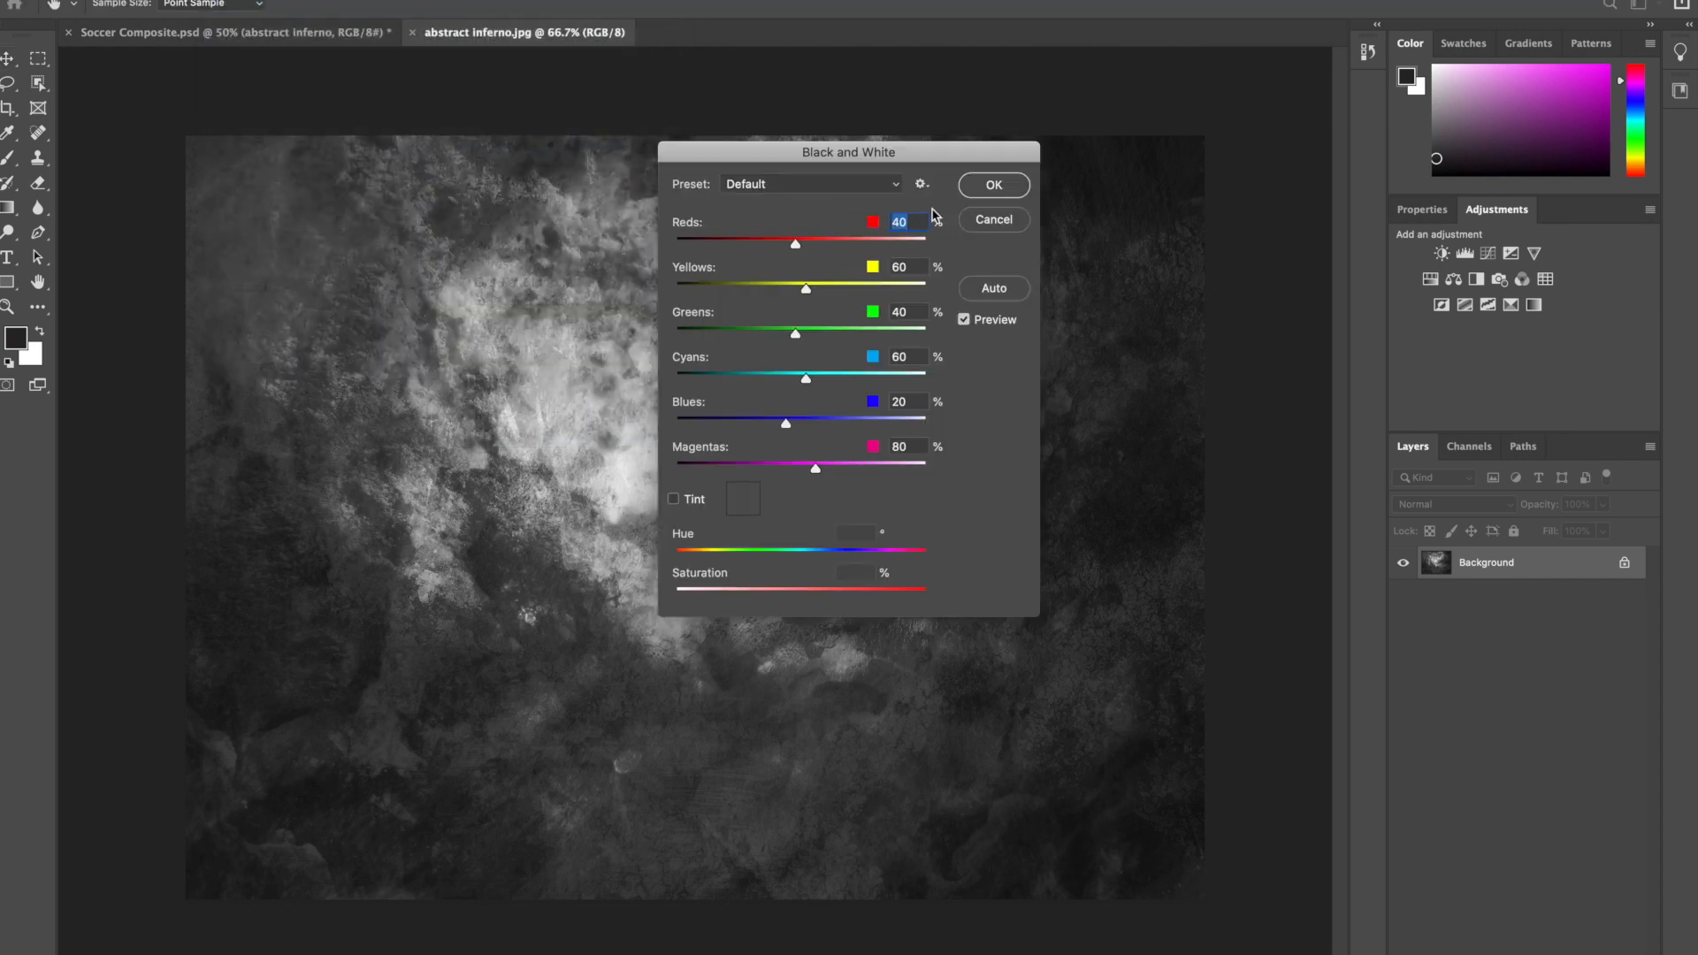
click(994, 221)
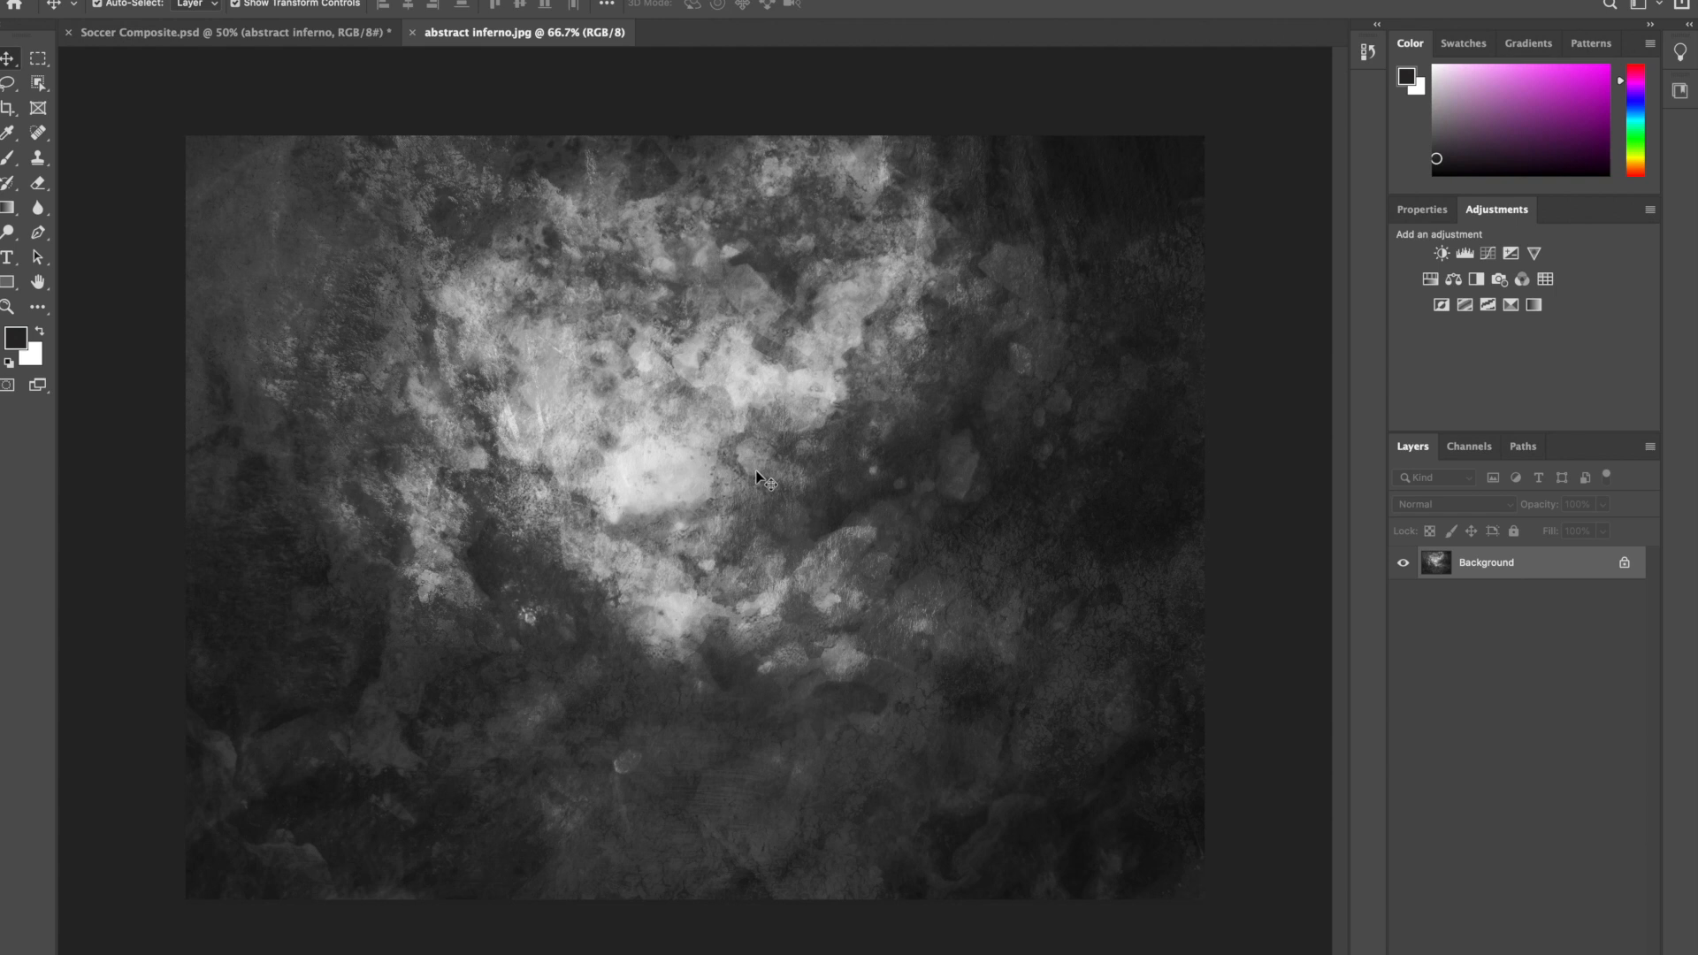
click(145, 0)
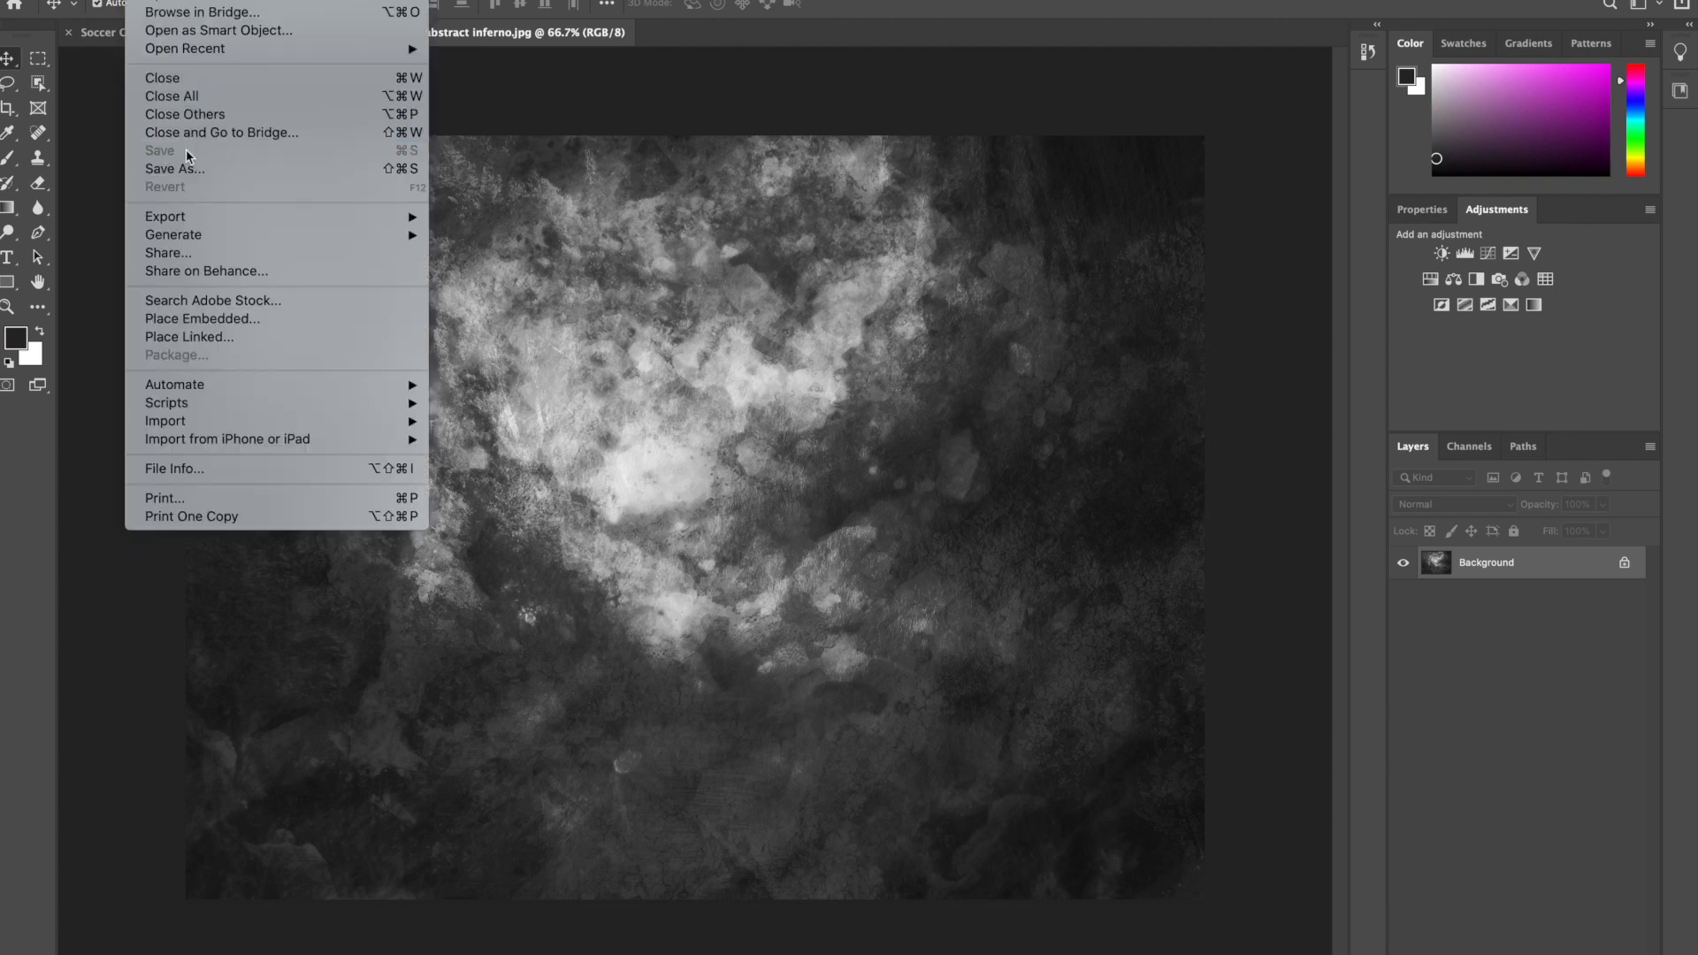
click(506, 99)
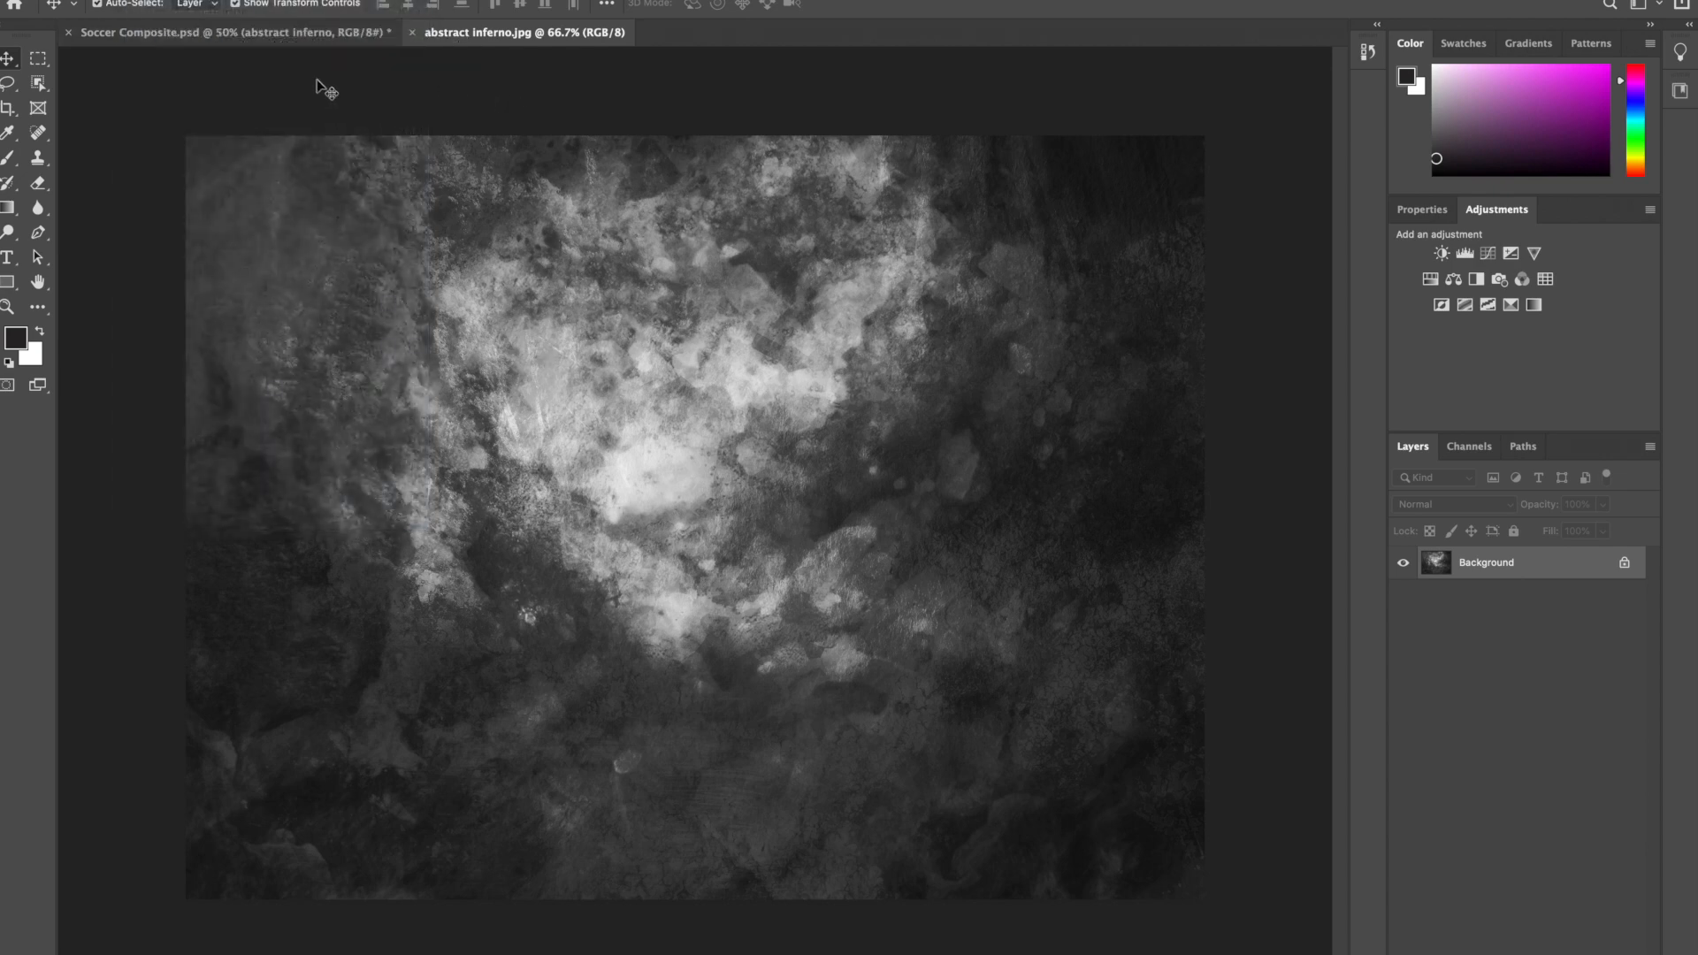
click(310, 37)
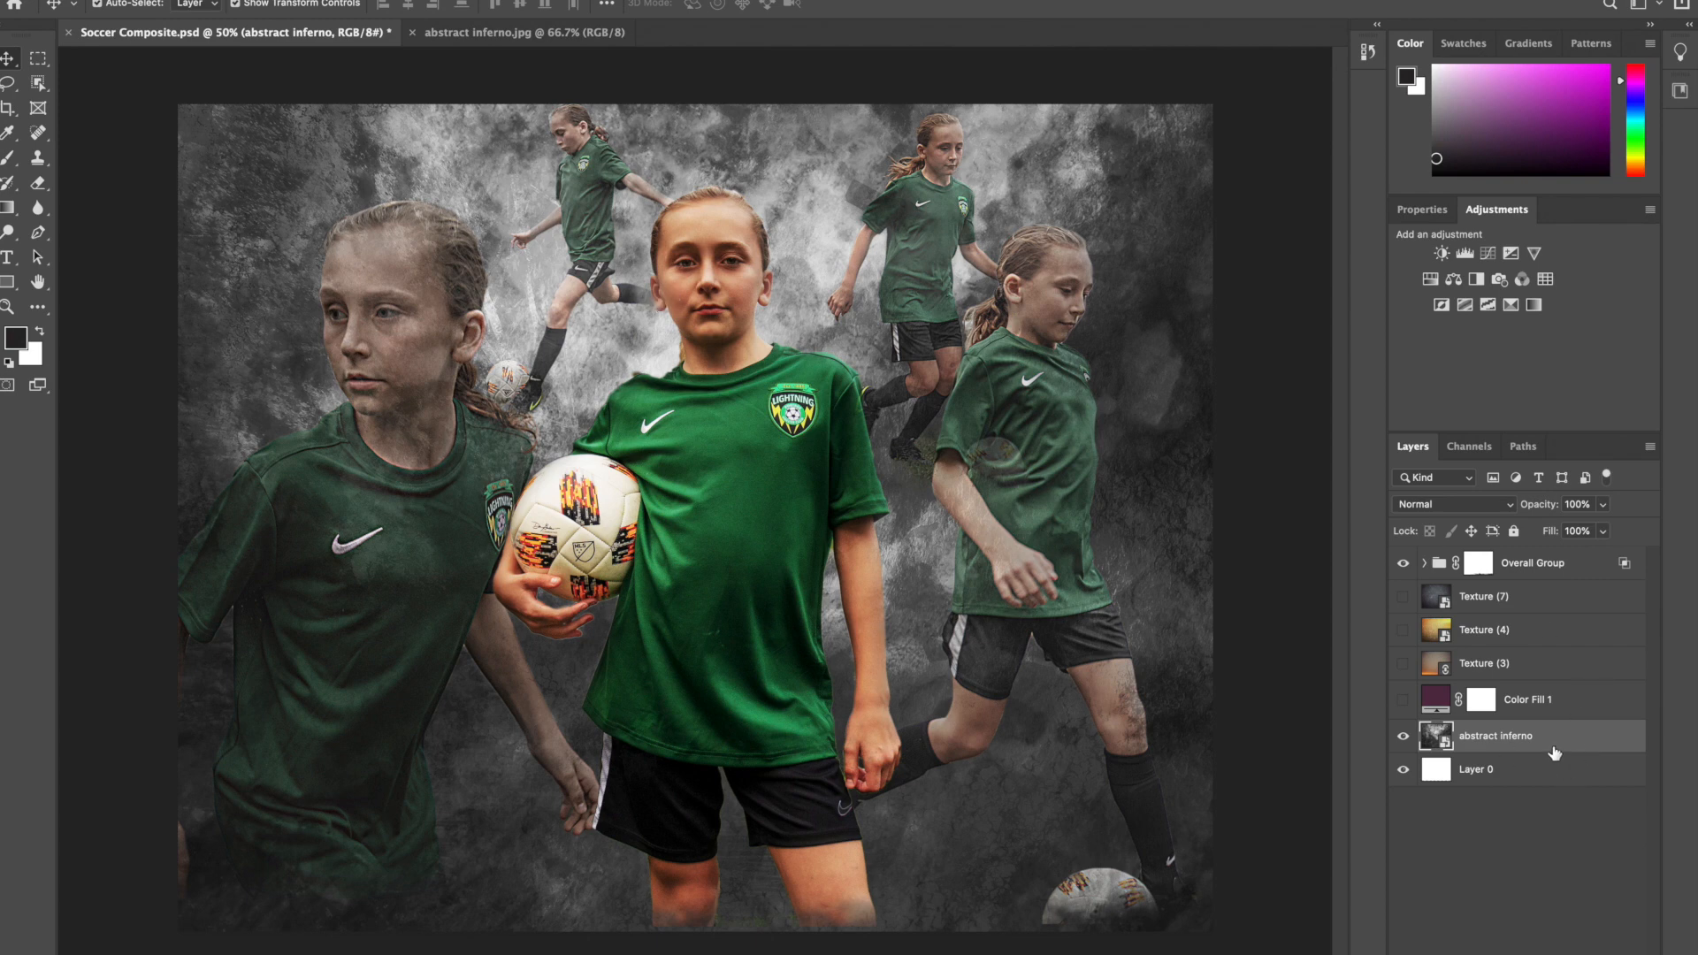
Step: Show the Color Fill 1 layer above abstract inferno, and view the available fill and adjustment layer types
click(1404, 700)
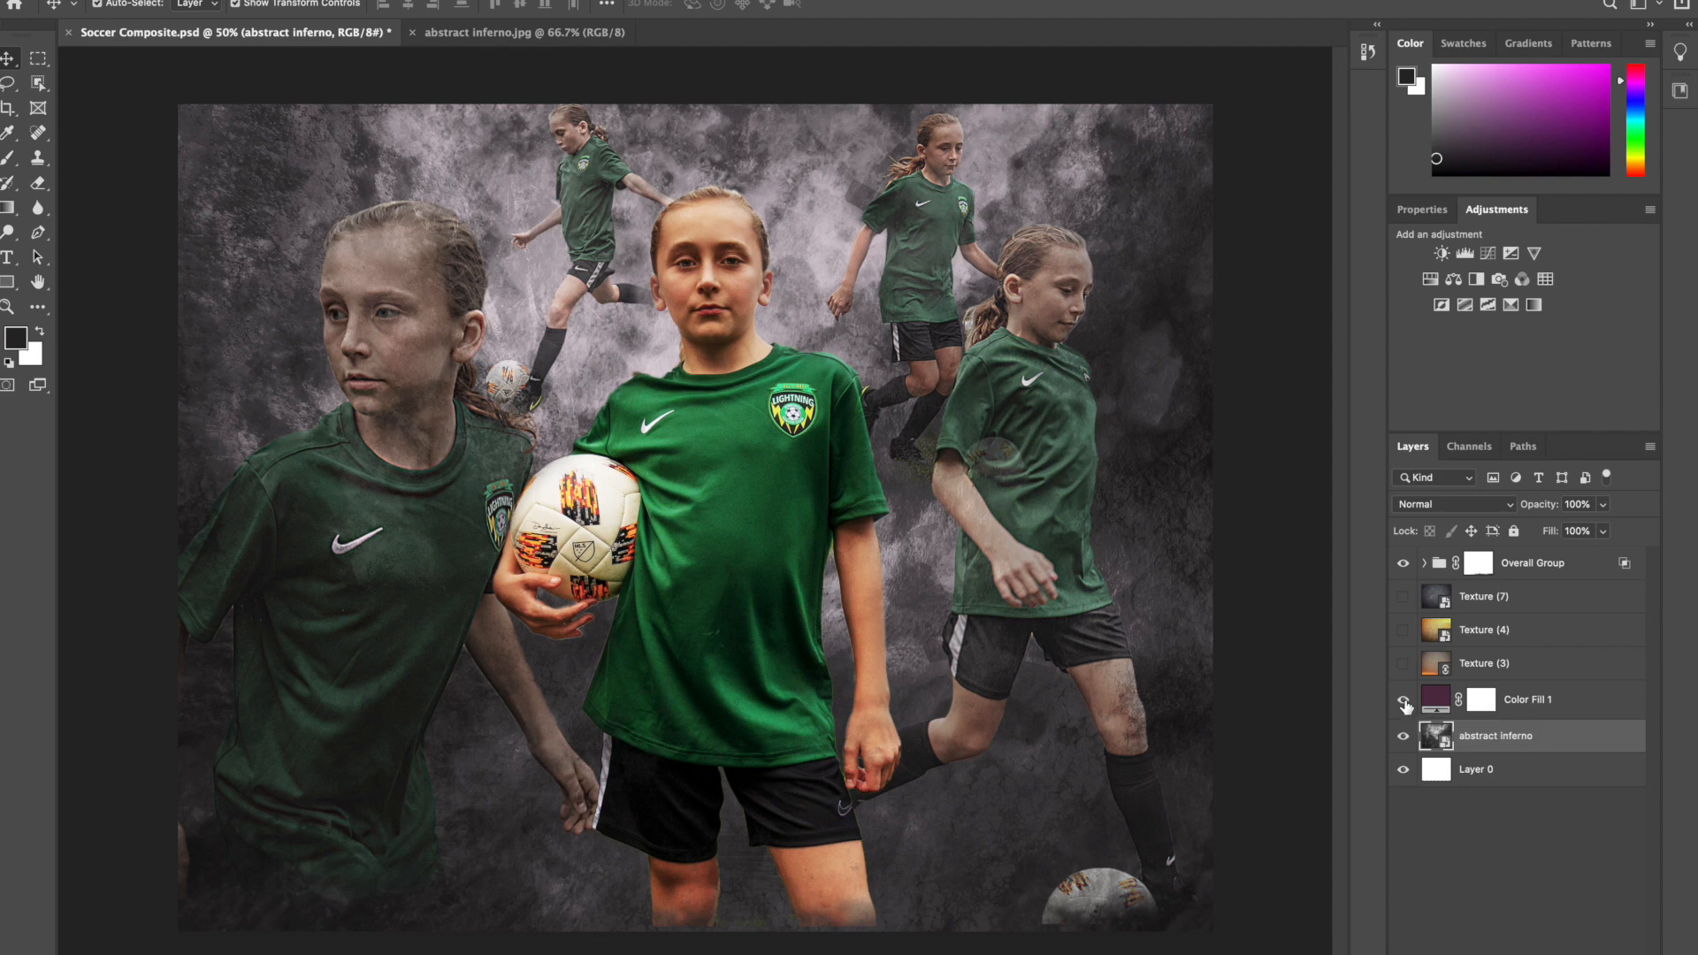
click(1403, 702)
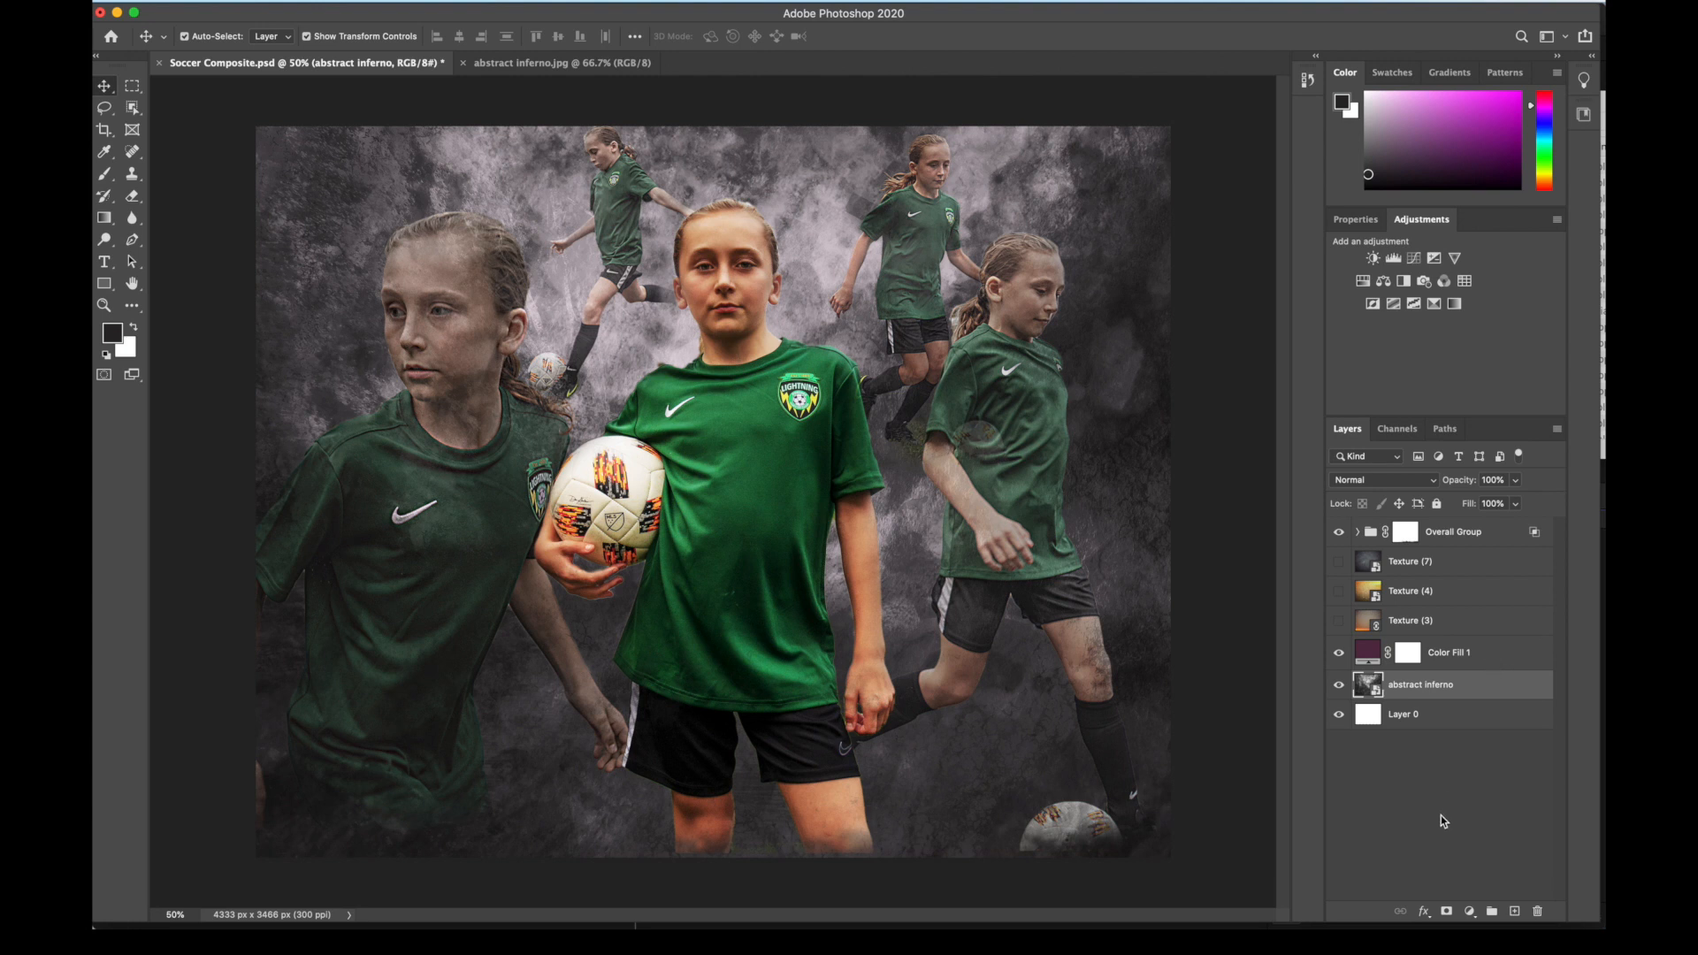
click(1470, 913)
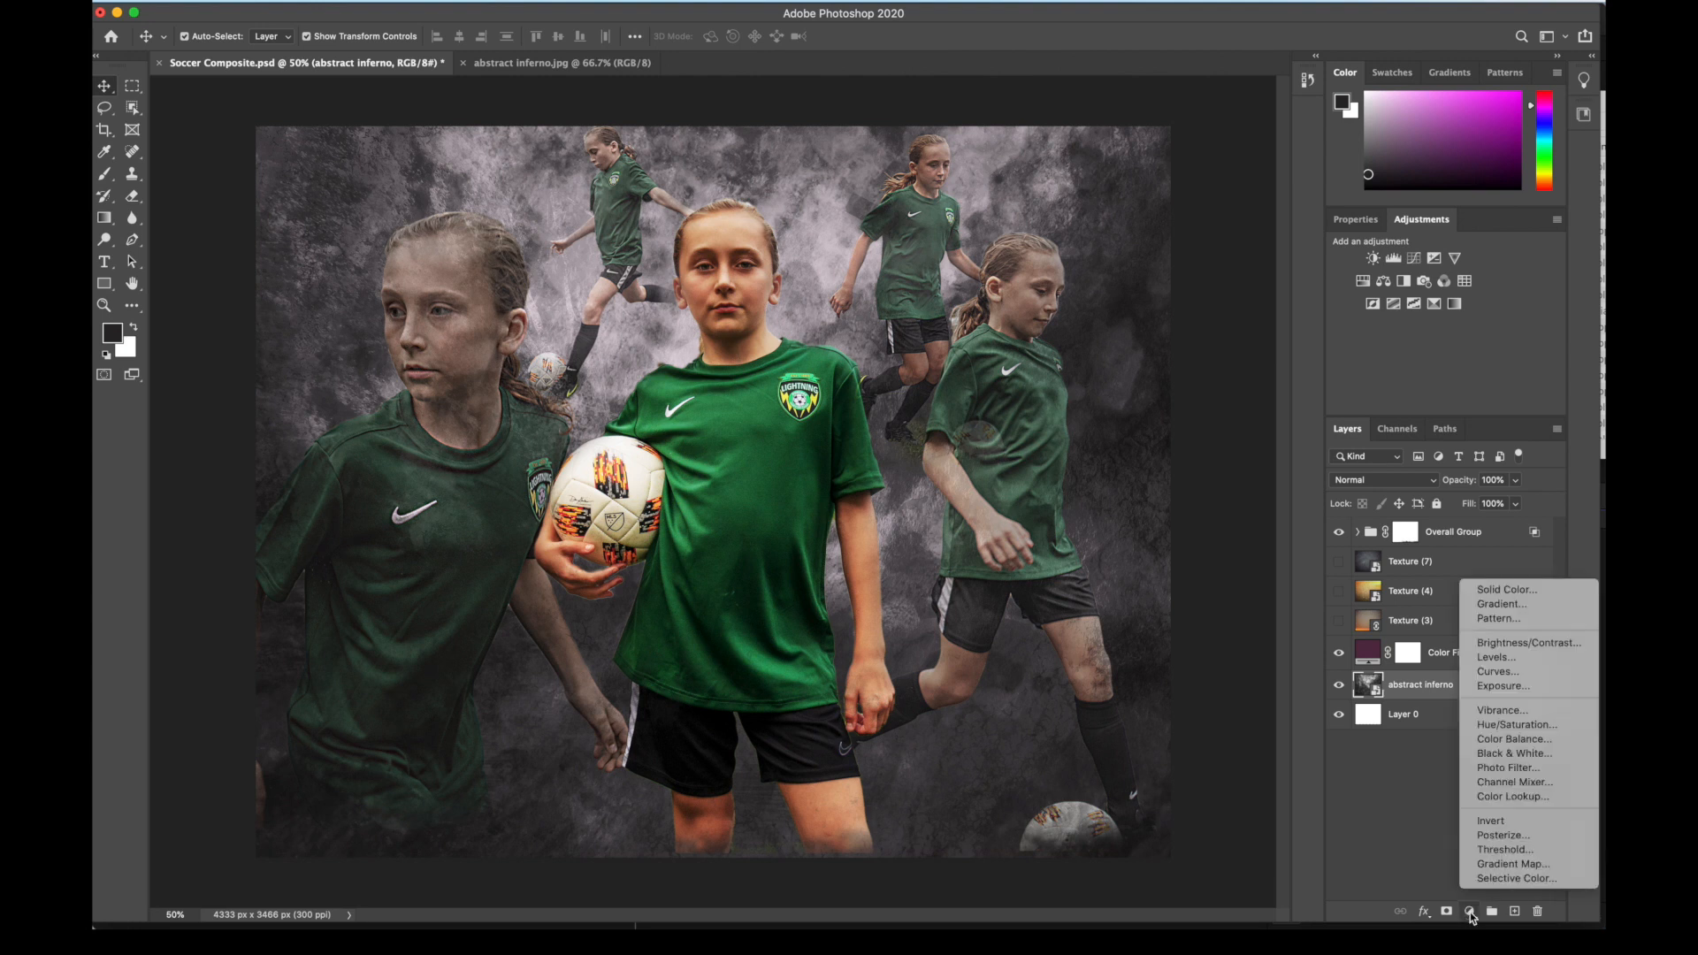
click(1387, 842)
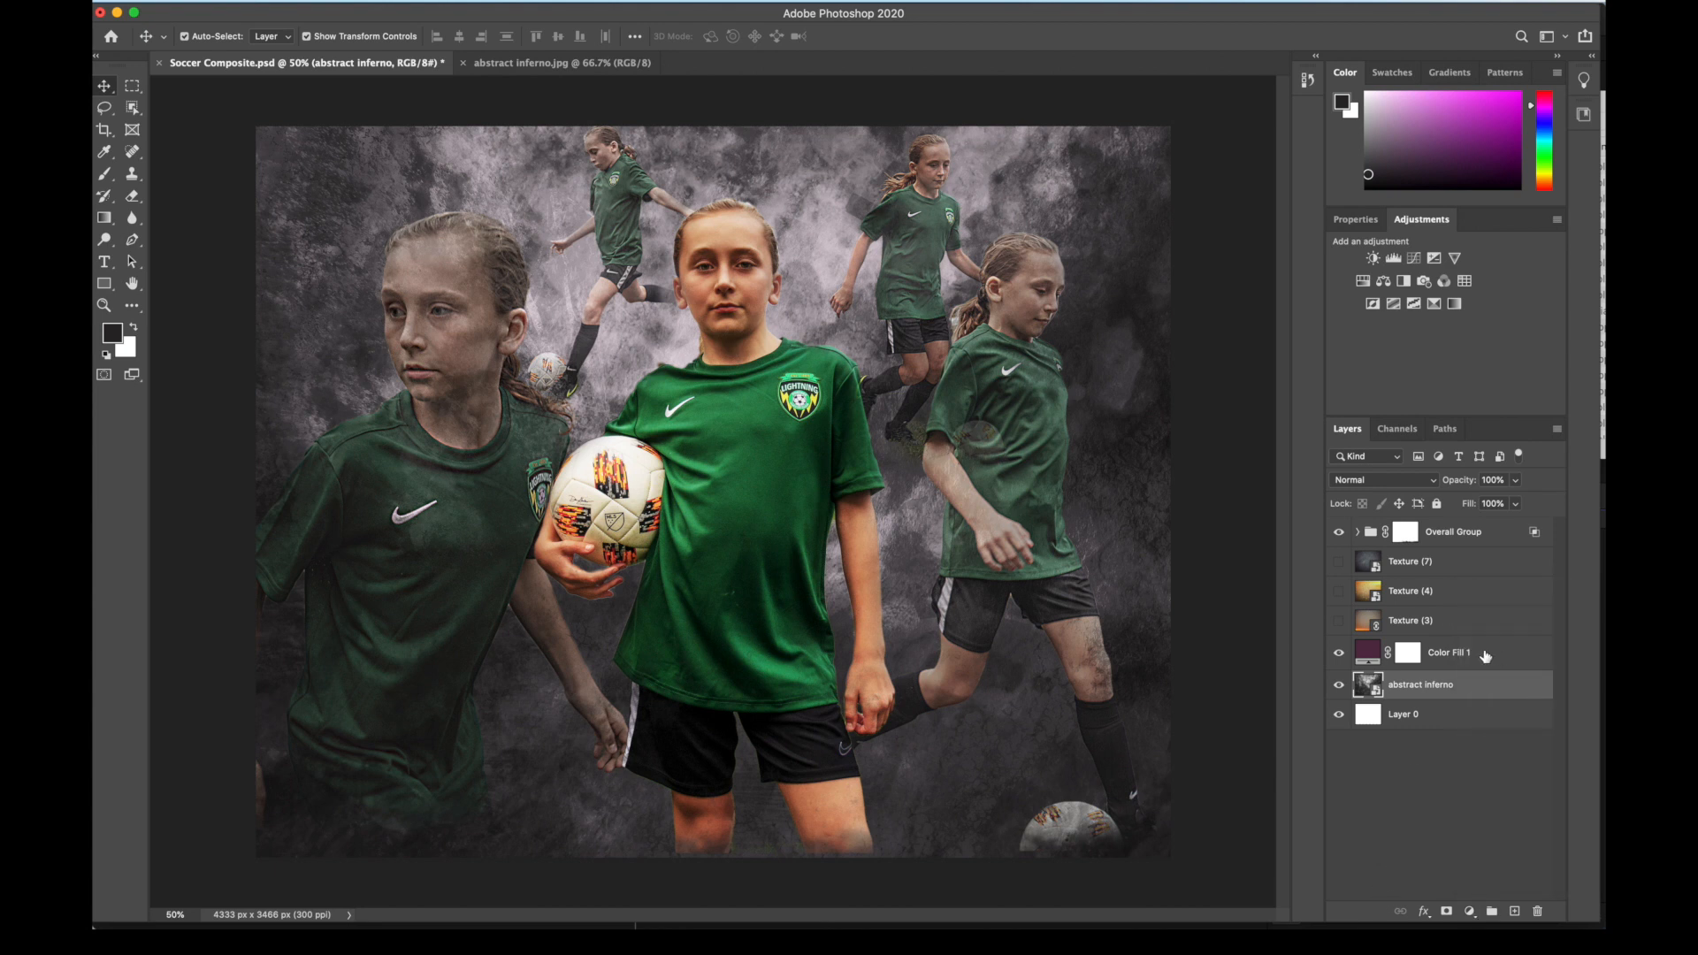
Step: Raise Color Fill 1's opacity to 100% and set its blend mode to Normal
click(1486, 655)
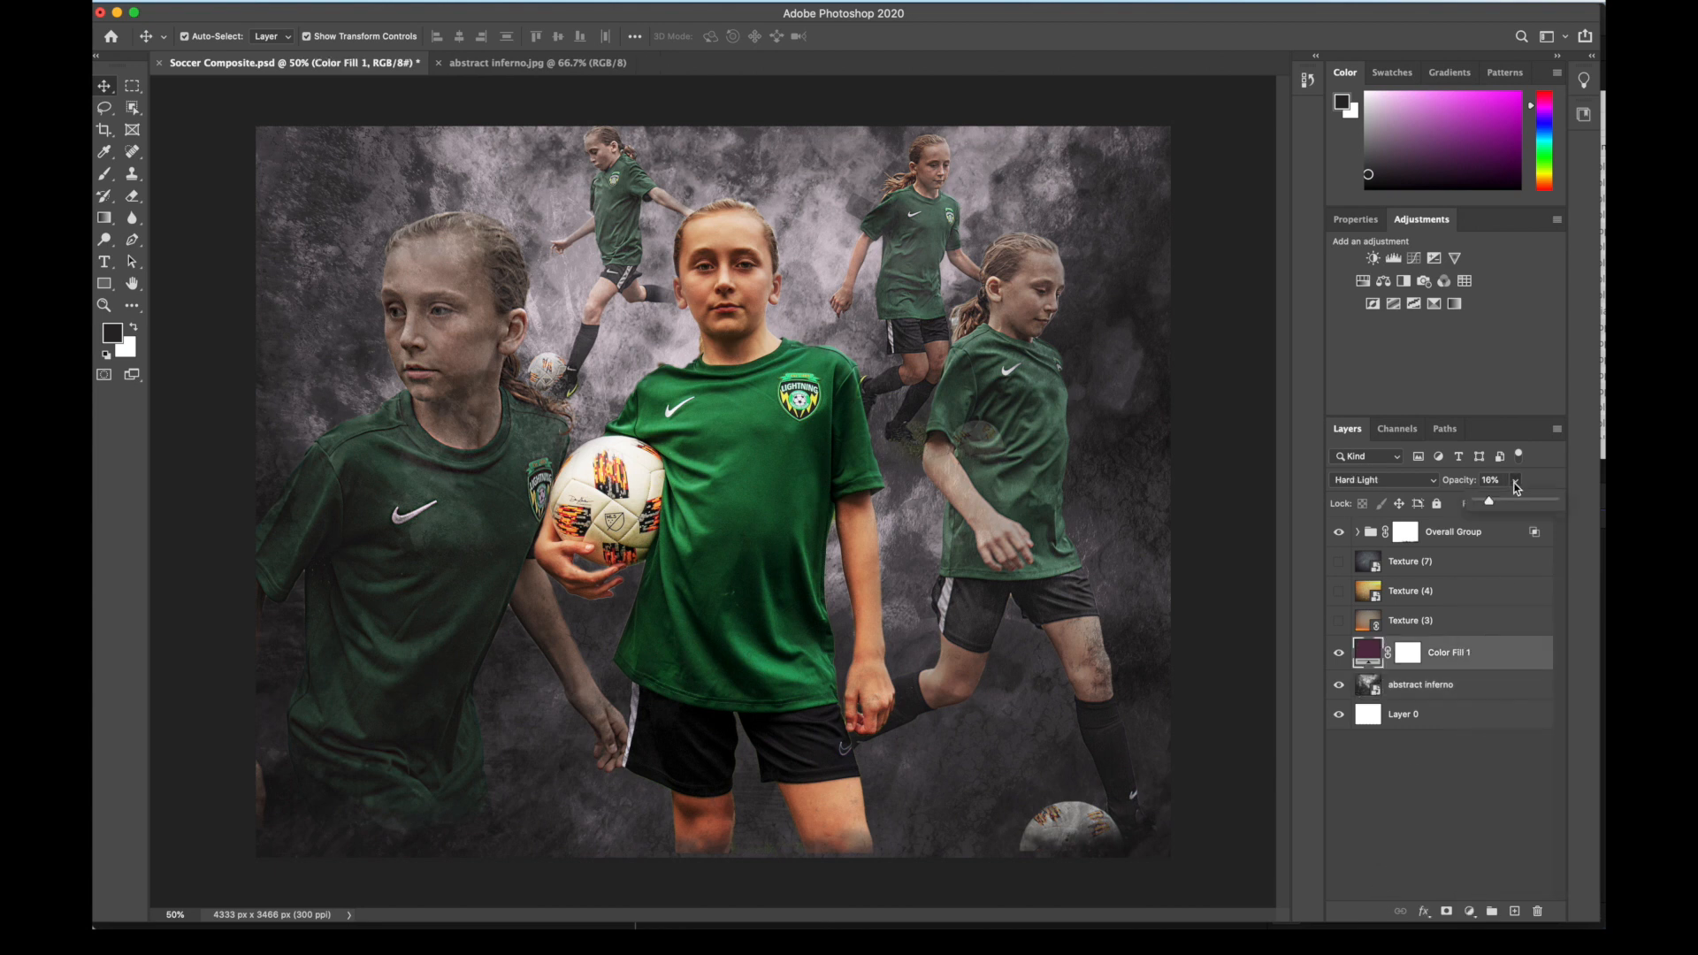
drag(1488, 502, 1578, 497)
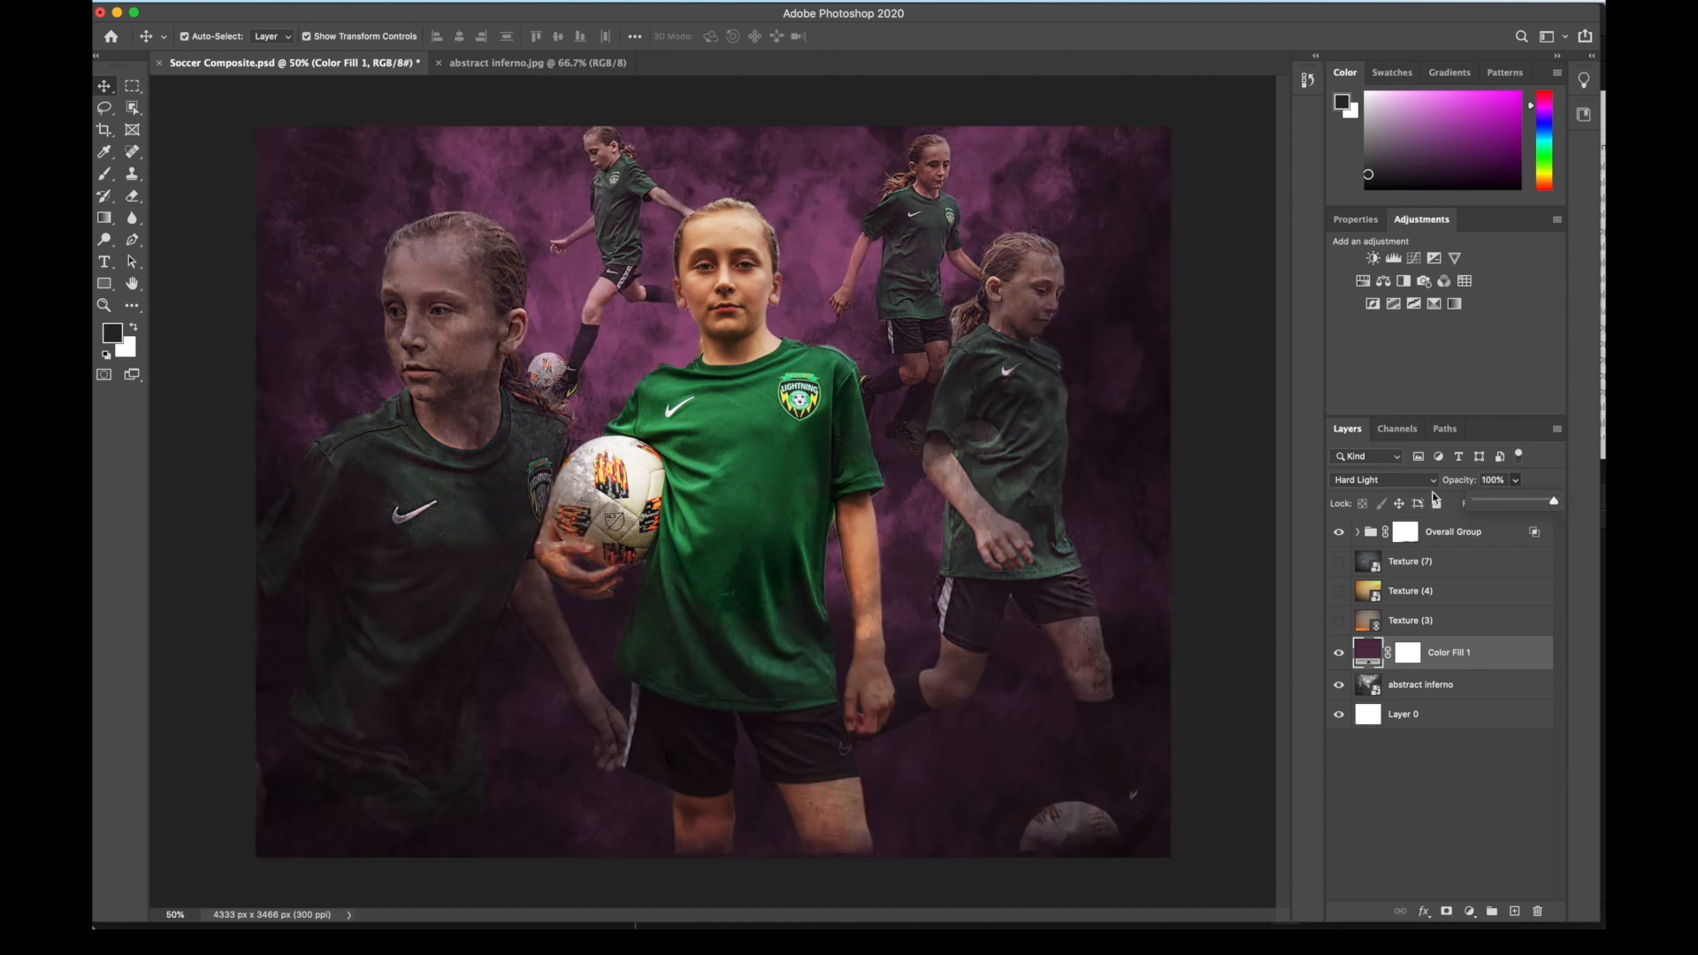
click(1424, 481)
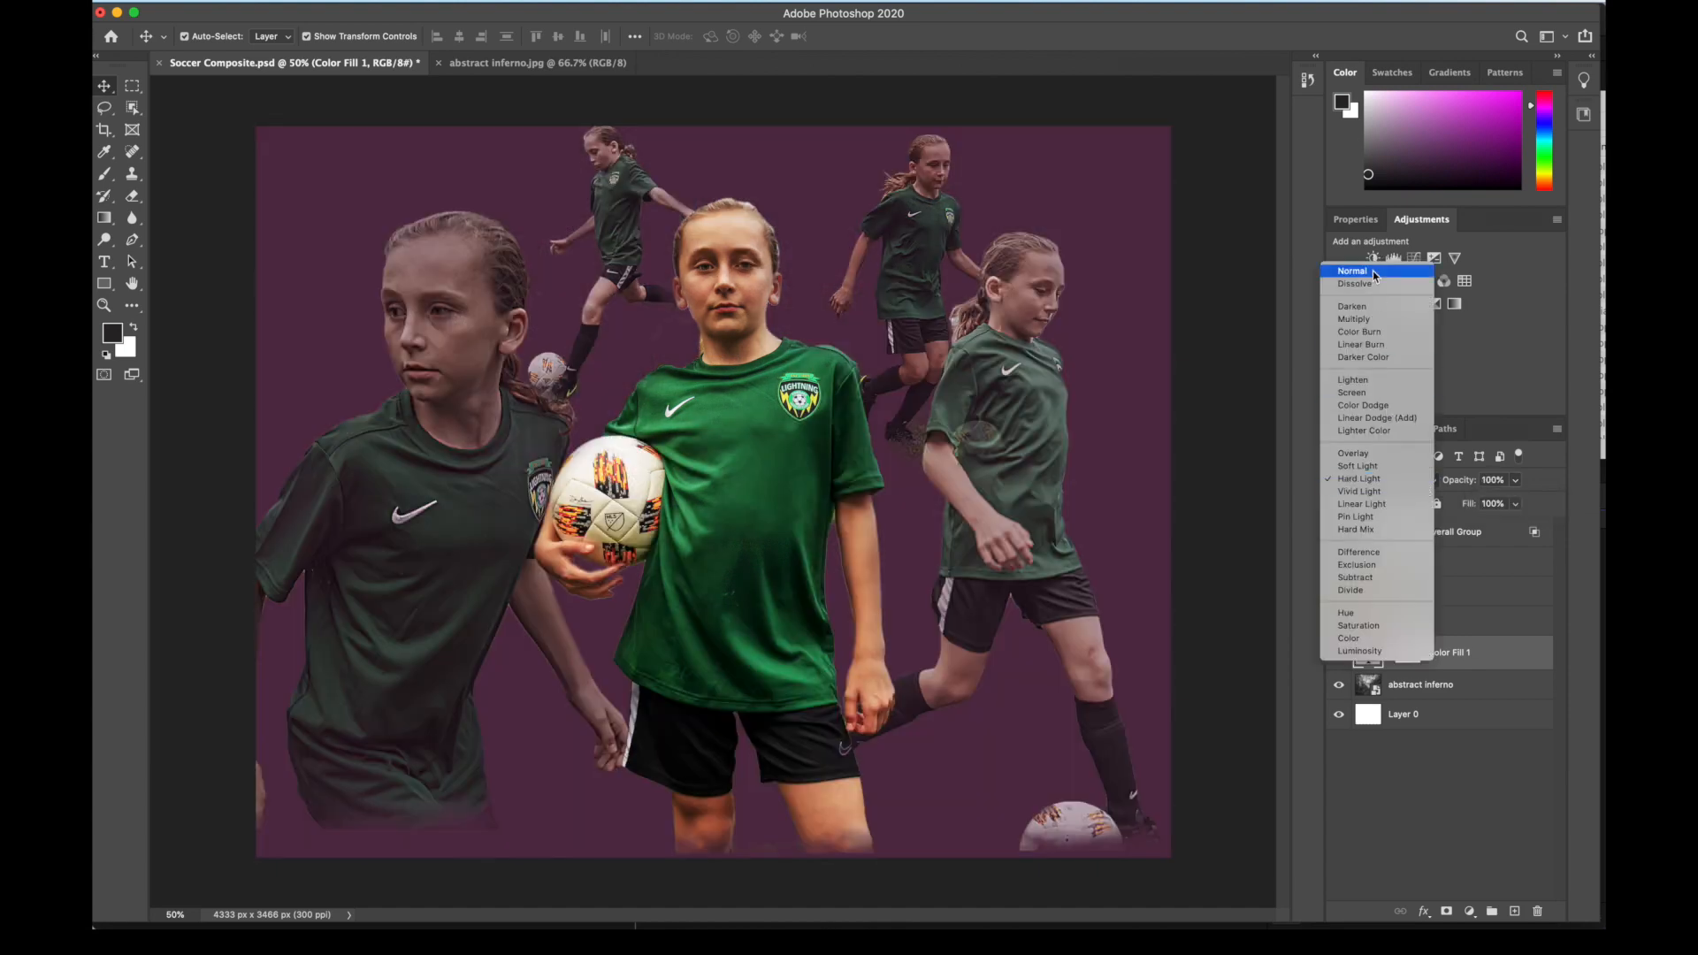
click(1373, 271)
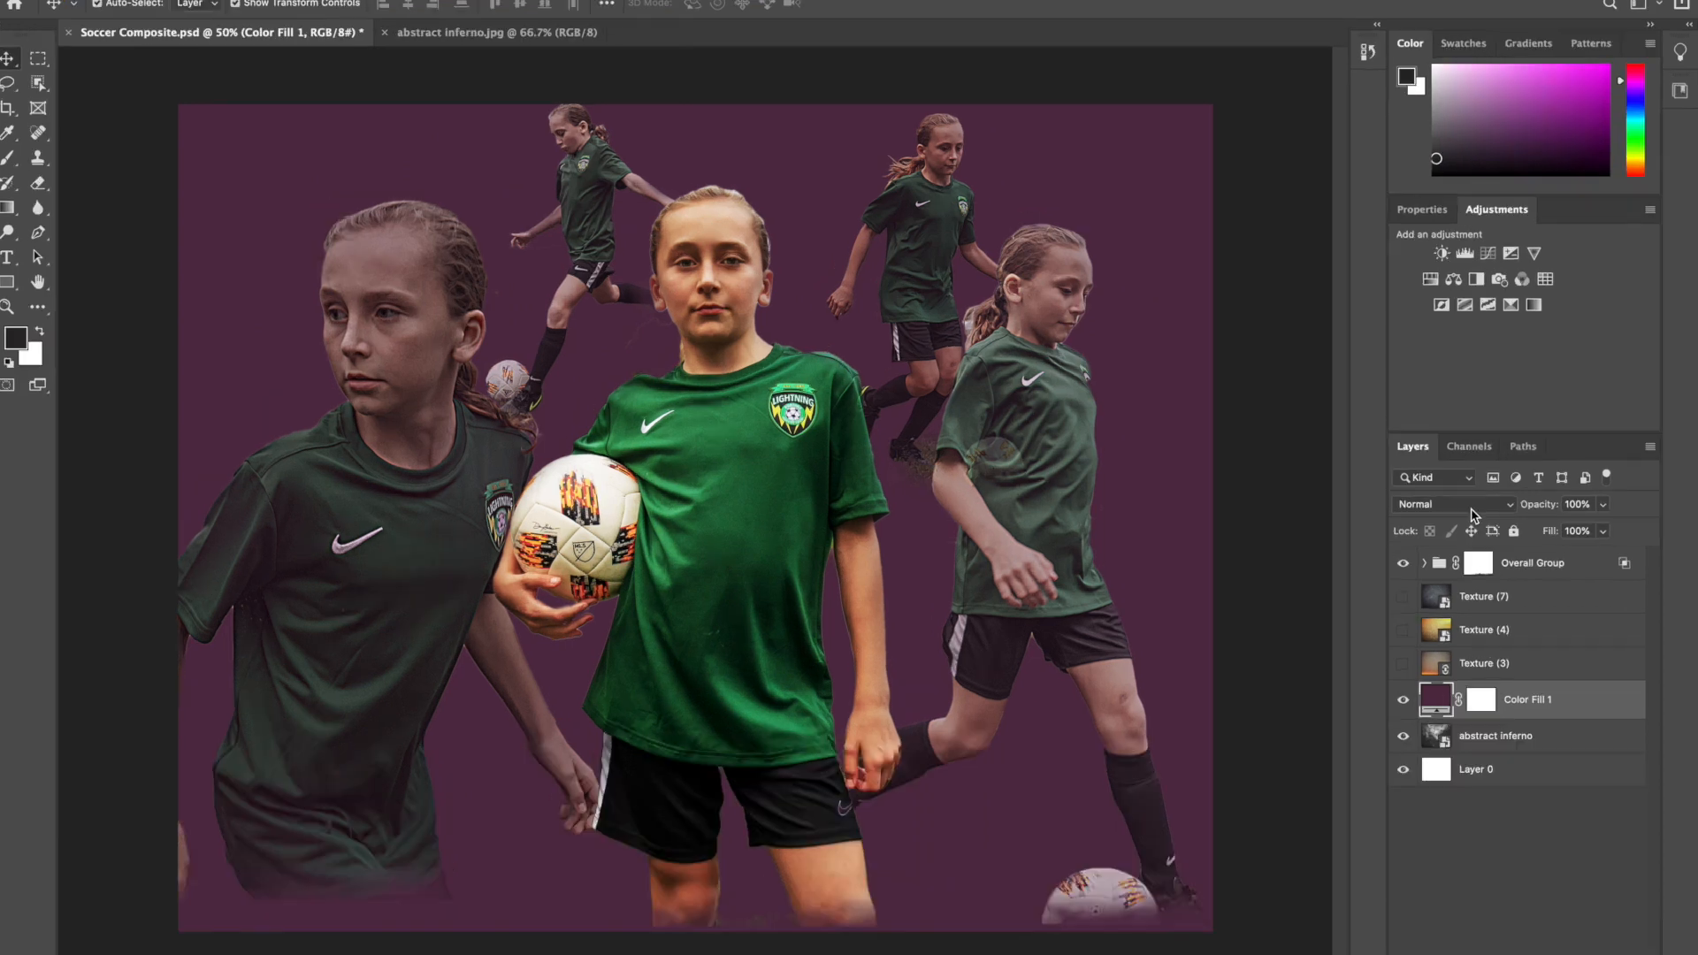
Step: Set Color Fill 1's blend mode to Hard Light, and reduce its opacity to just under 22%
click(1398, 482)
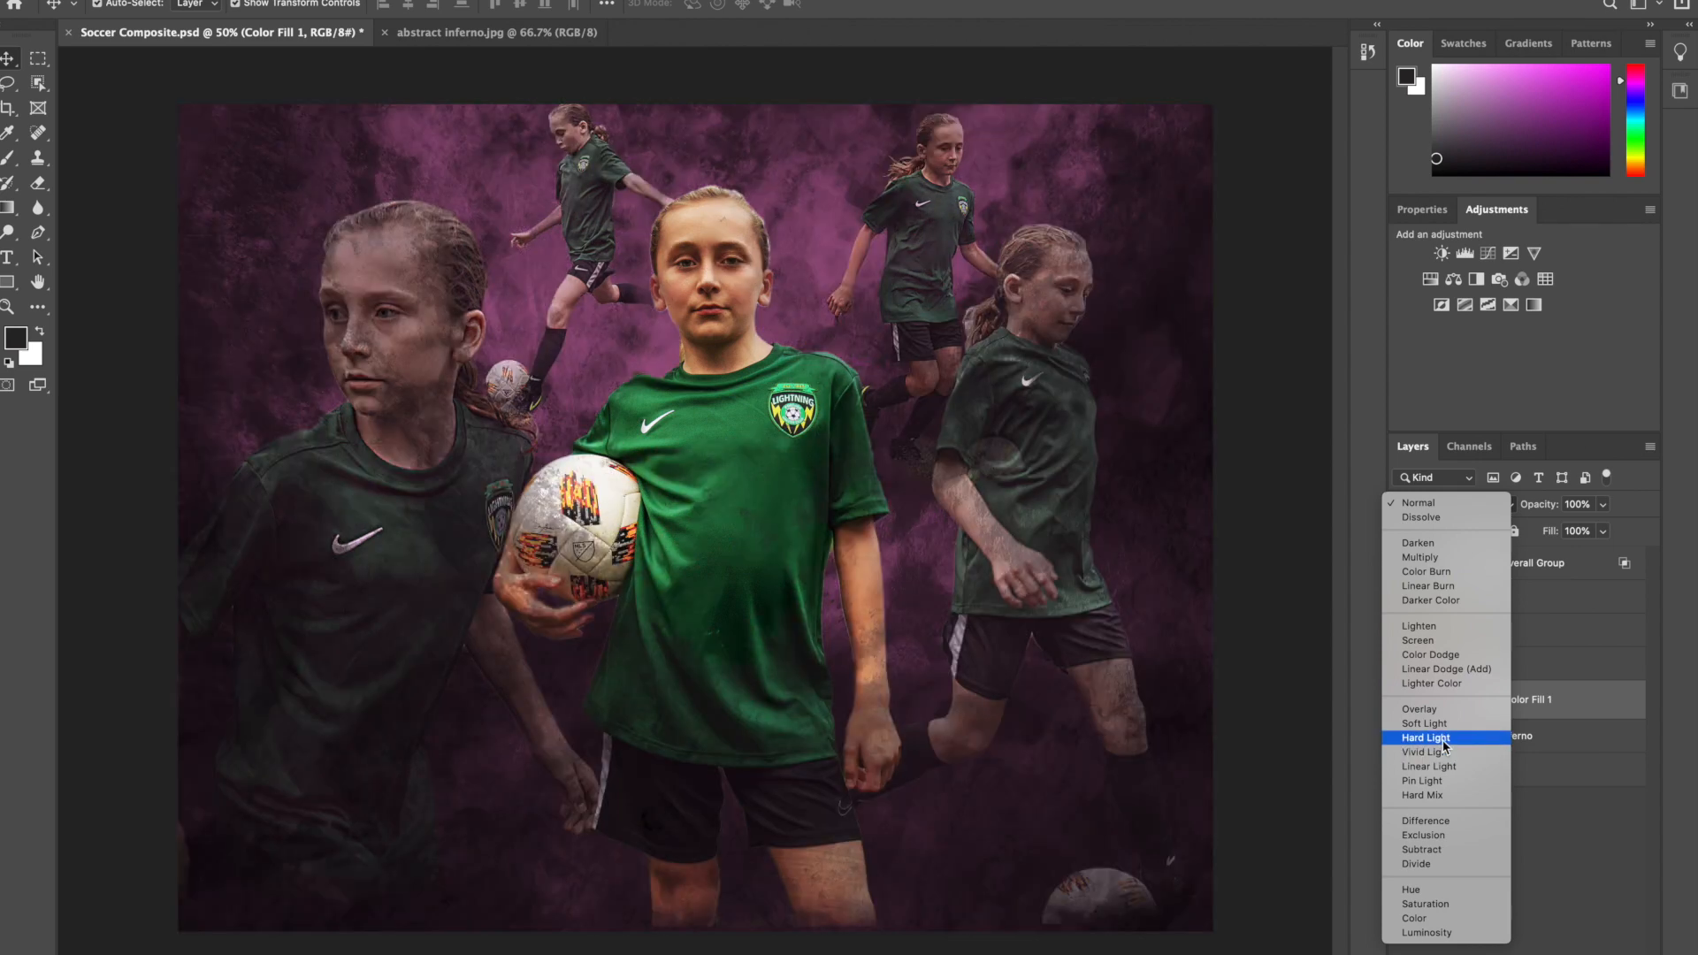
click(1442, 740)
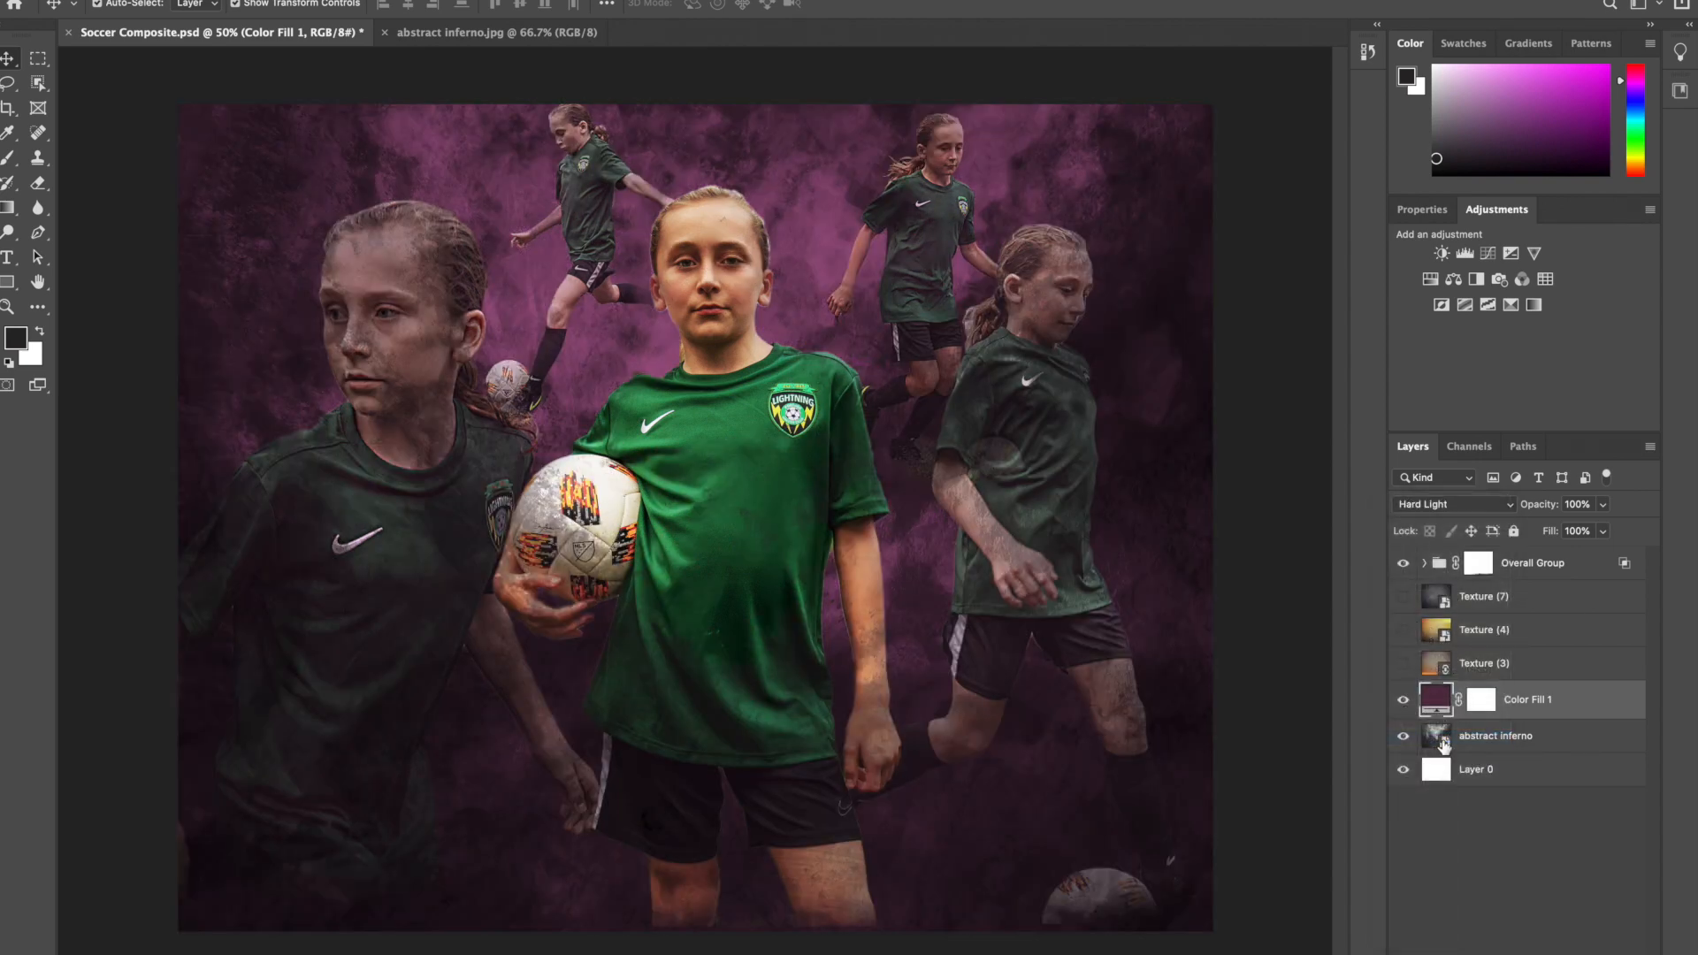
click(1603, 531)
click(1553, 531)
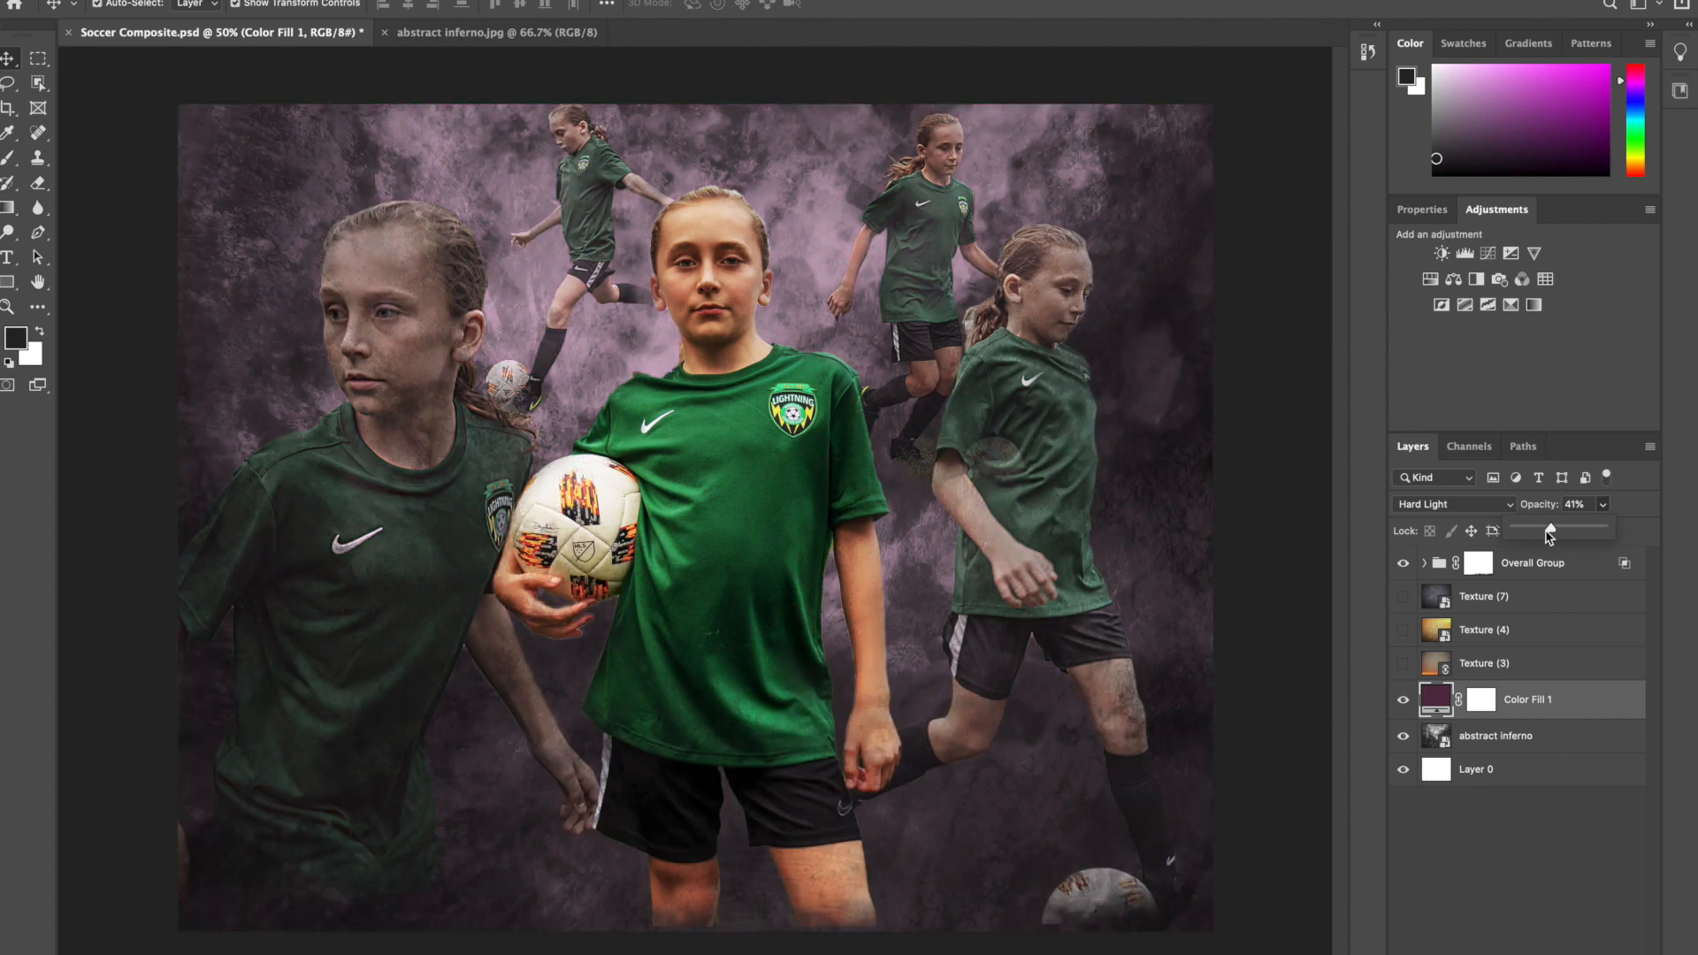
click(1536, 531)
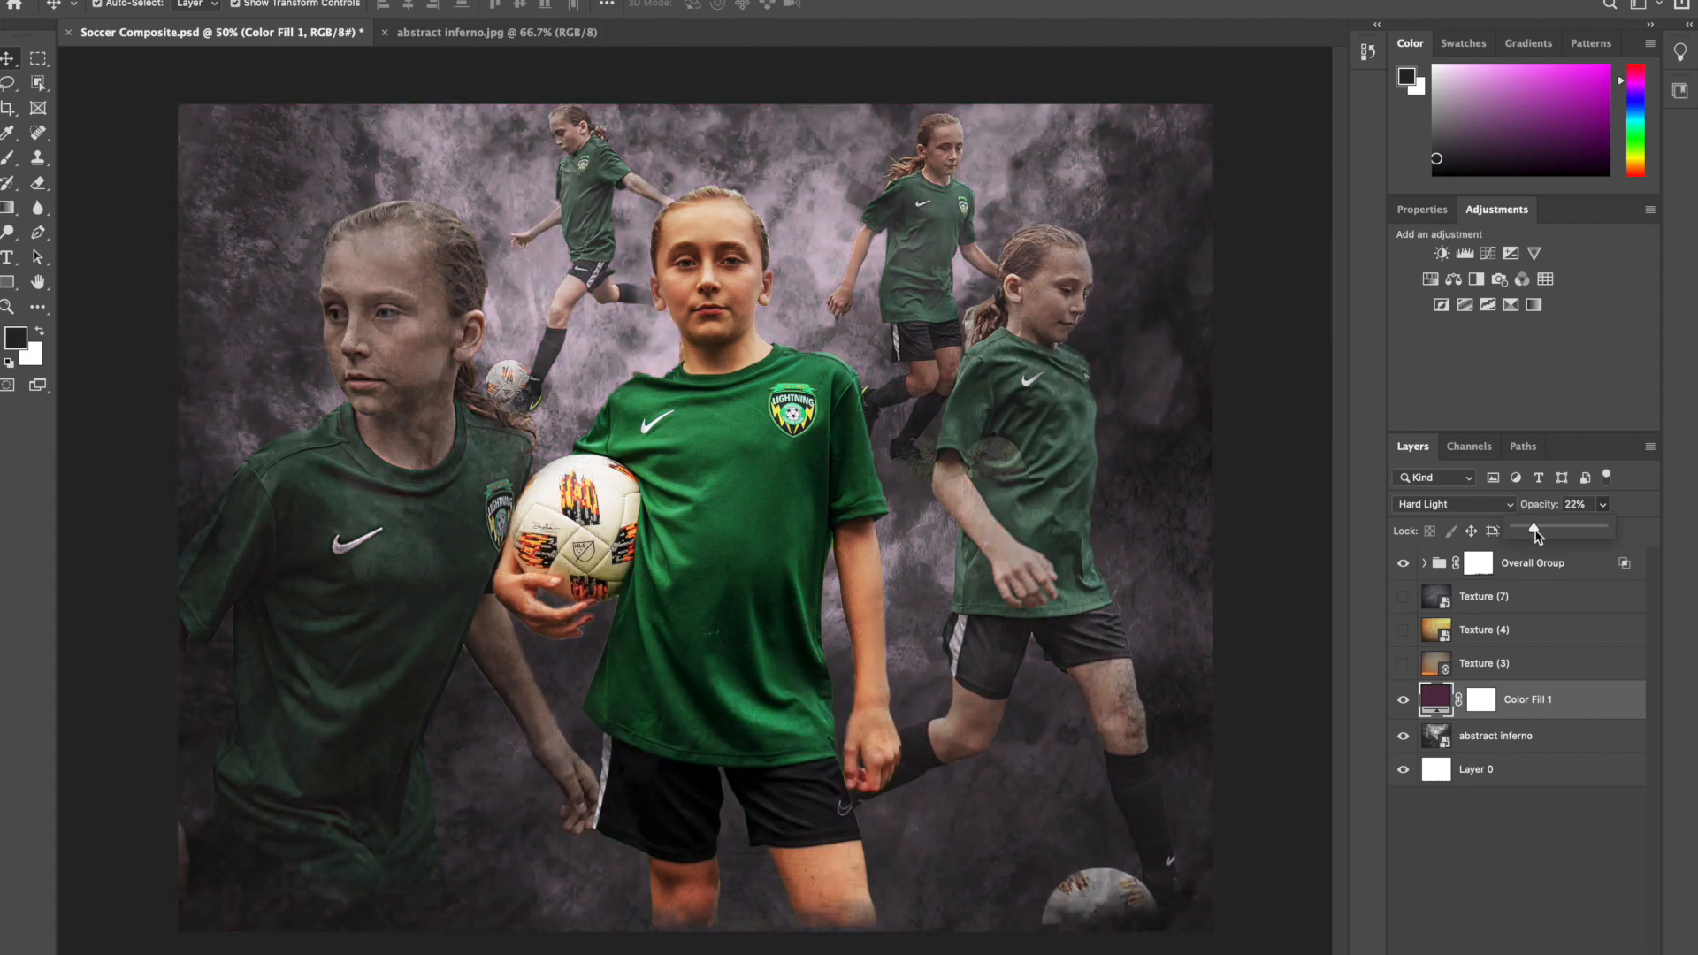
click(1531, 530)
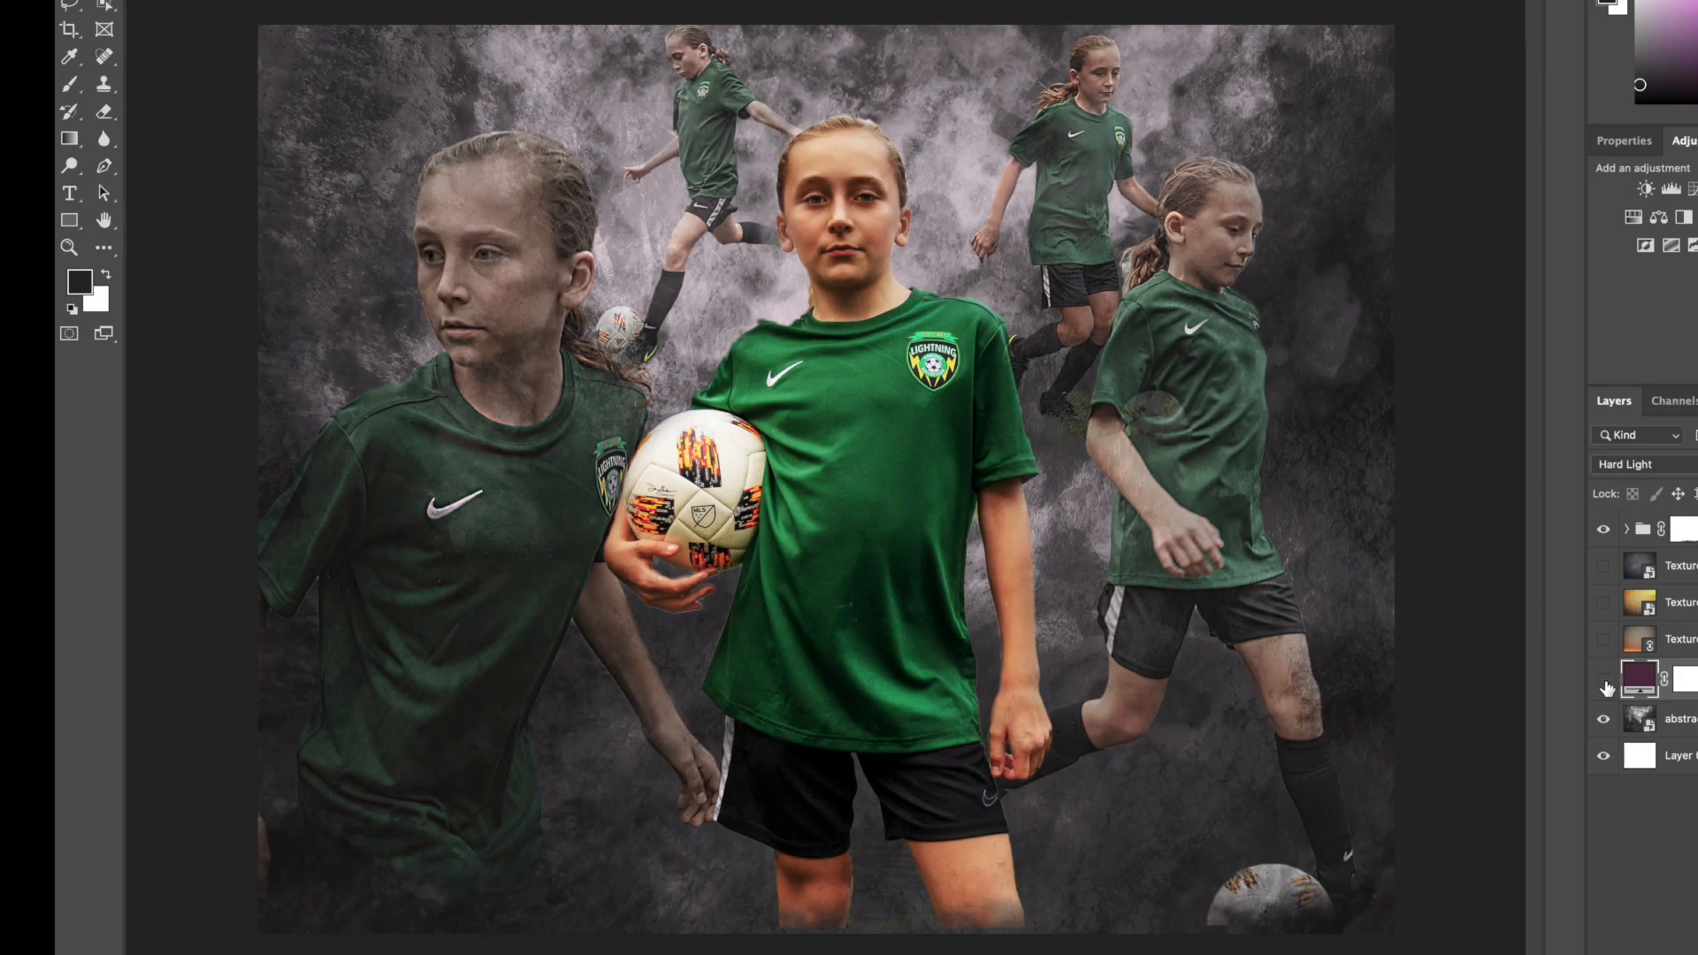
click(1605, 681)
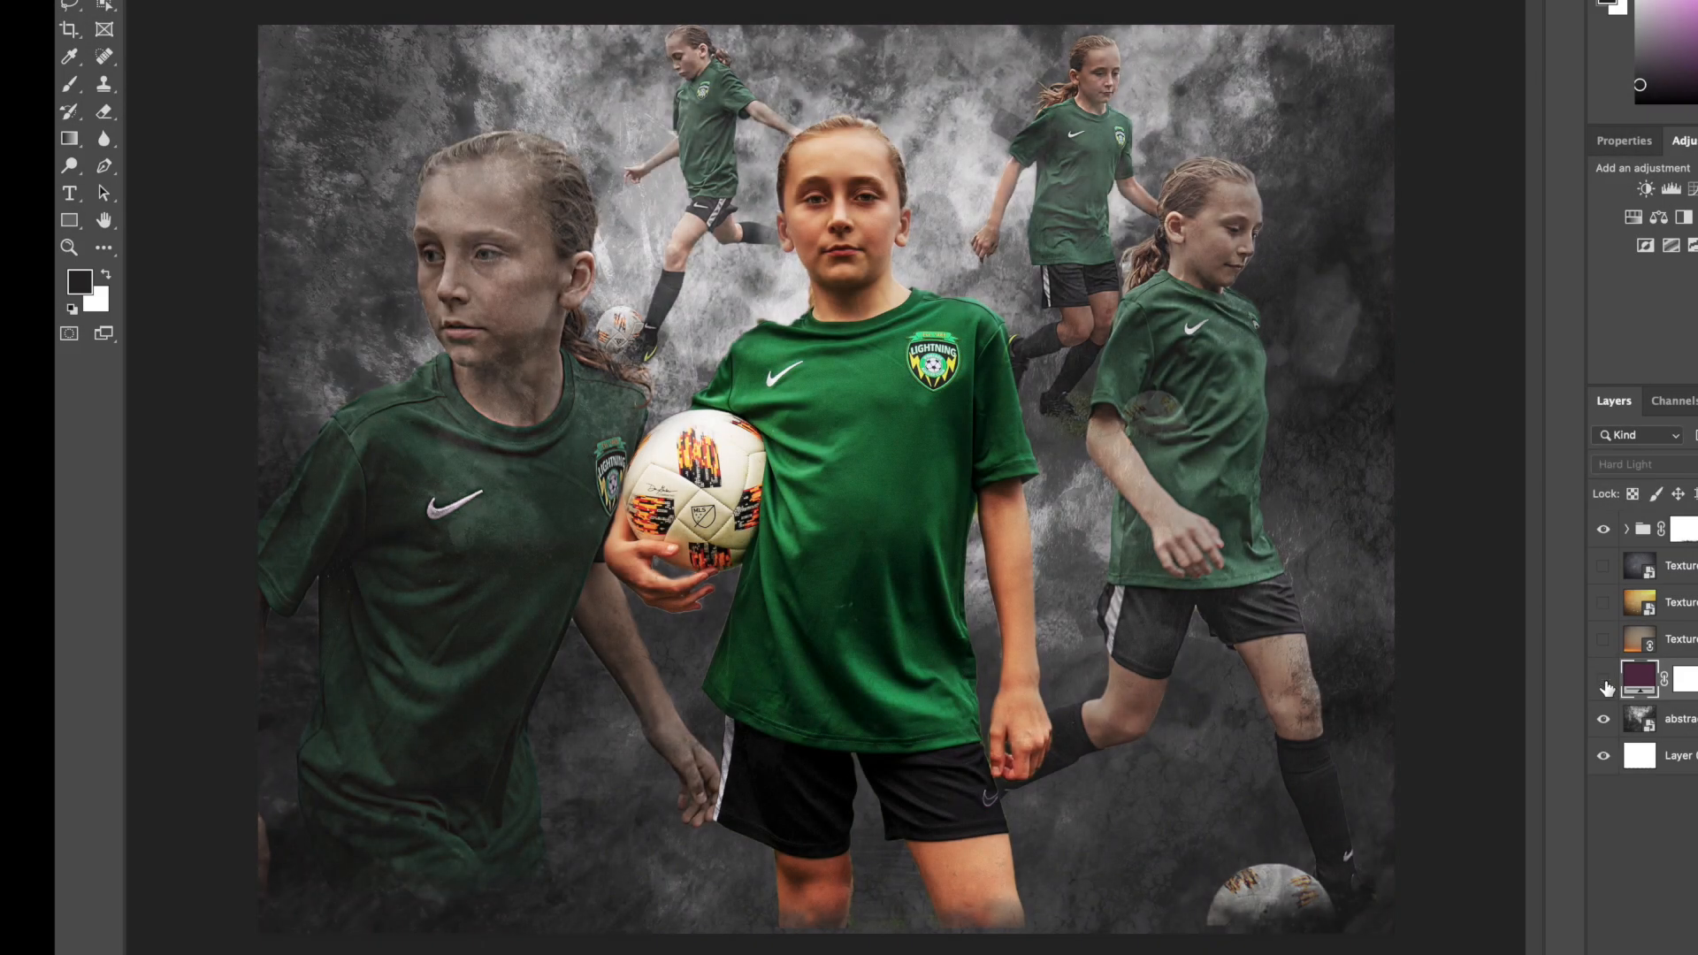
click(1605, 681)
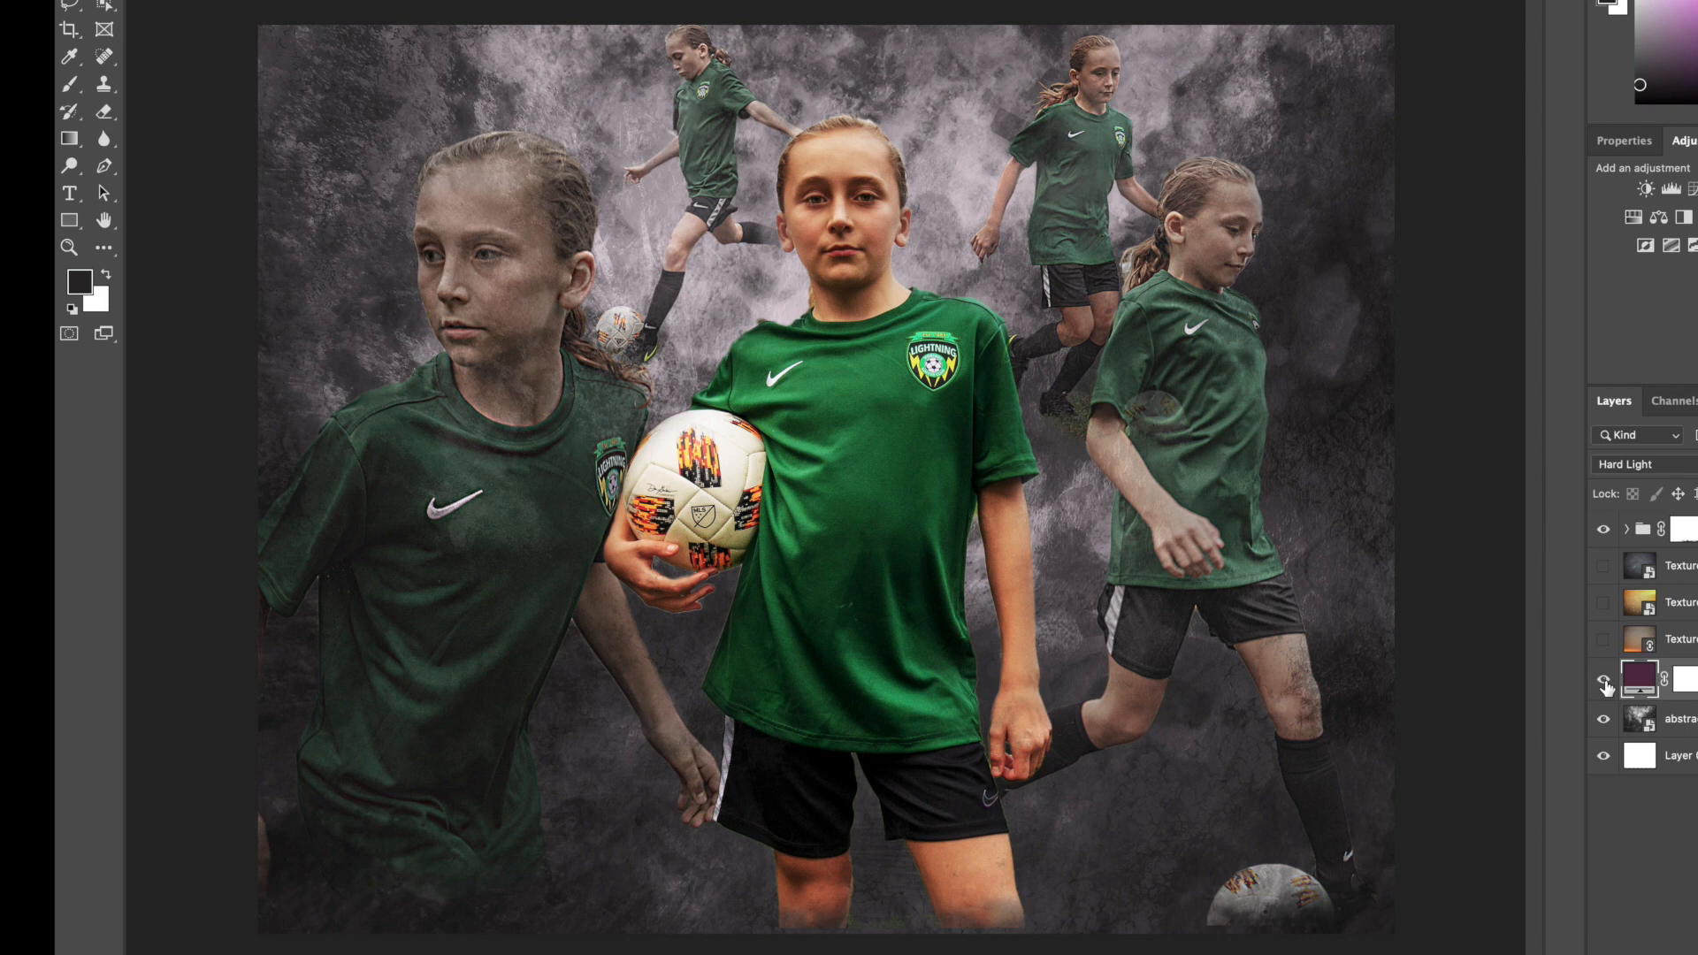